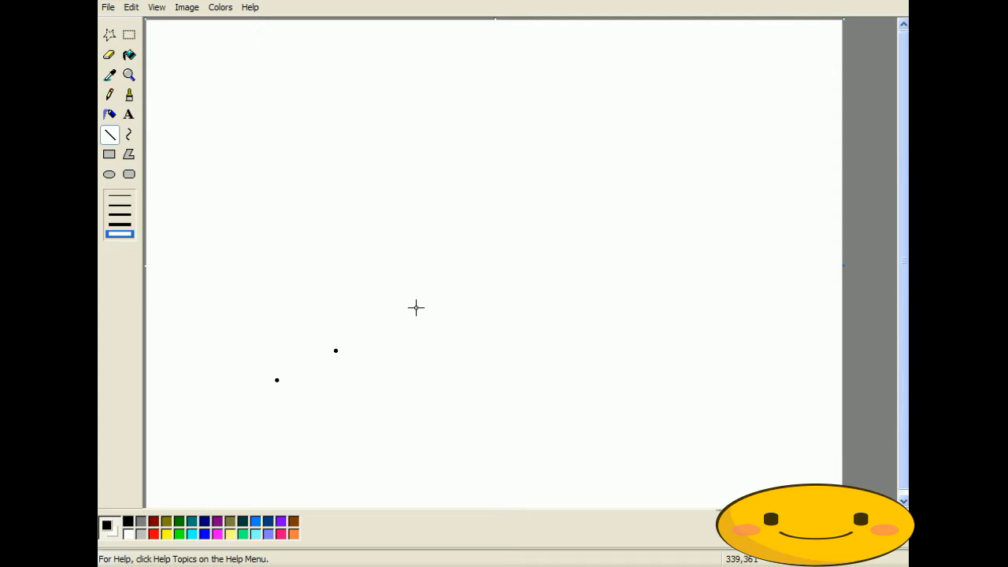
Add two more black dots in line with the existing two and join all four with a thick yellow straight line
click(416, 312)
click(497, 275)
click(166, 534)
drag(276, 380, 496, 273)
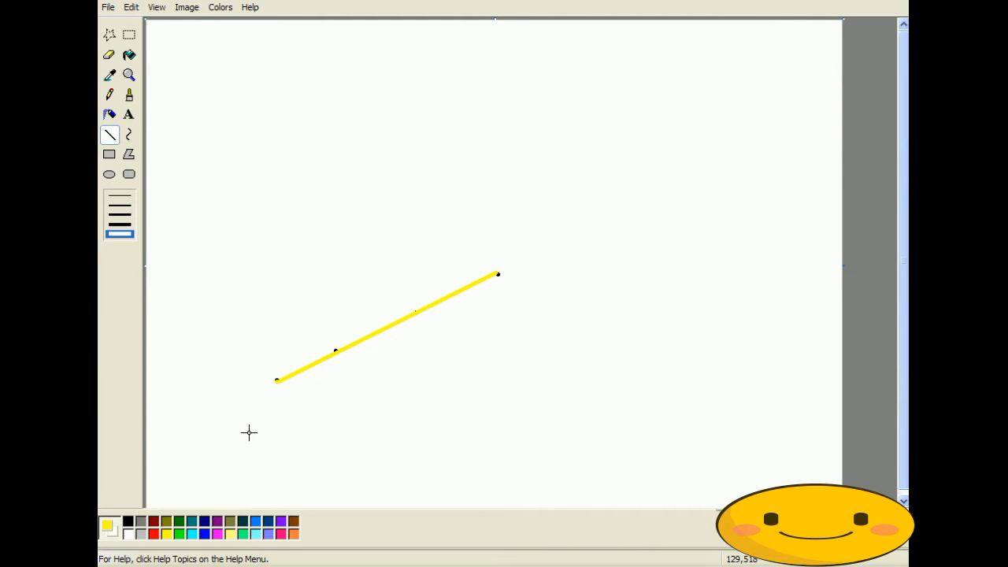
Place four black dots in a wide zigzag around the yellow line and join them with a freehand black pencil curve
click(128, 521)
click(283, 250)
click(426, 80)
click(608, 348)
click(765, 69)
click(110, 95)
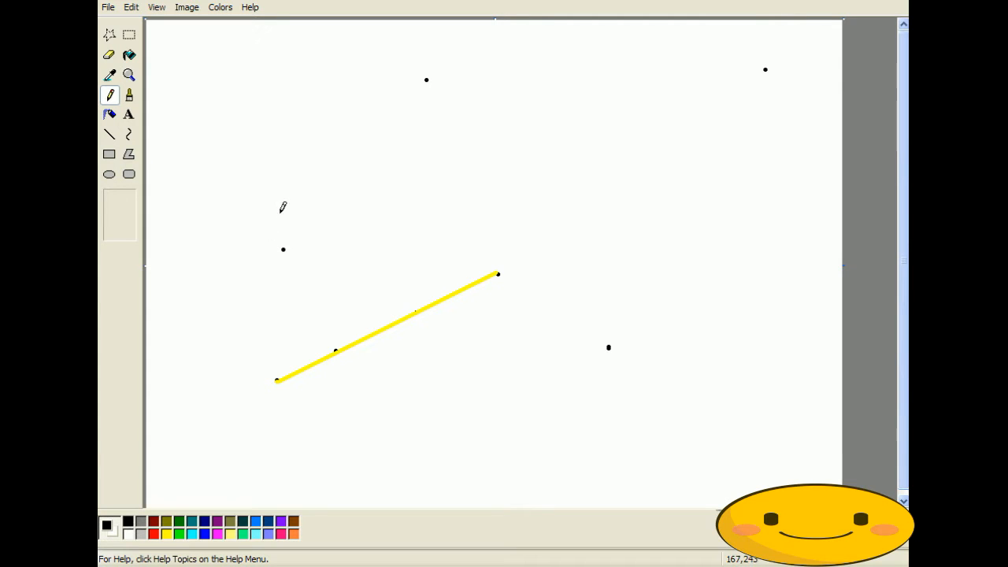
mouse_move(283, 248)
mouse_down()
mouse_move(301, 206)
mouse_move(425, 79)
mouse_move(449, 93)
mouse_move(498, 163)
mouse_move(606, 345)
mouse_move(648, 329)
mouse_move(766, 64)
mouse_up()
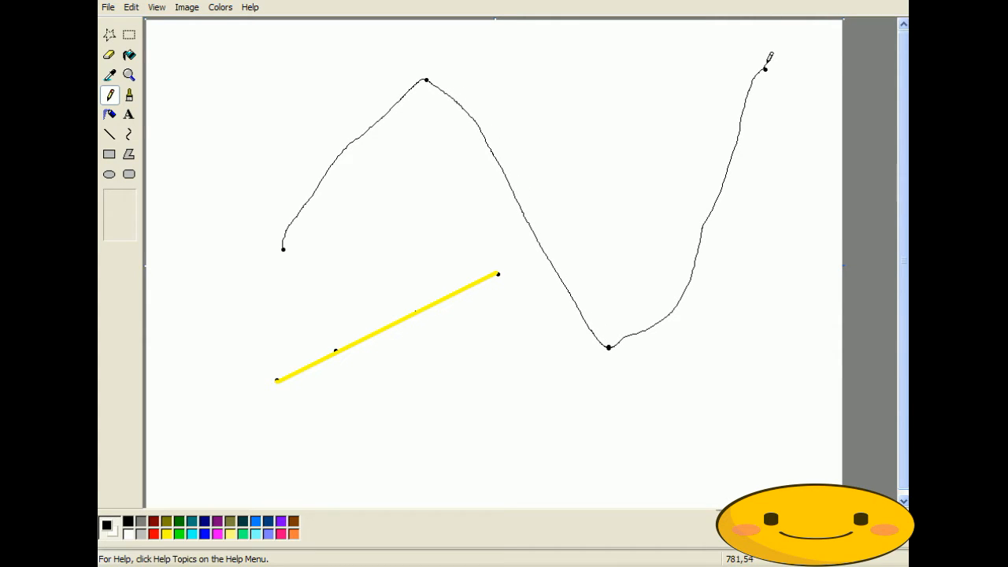
Draw two alternative freehand curves from the zigzag's second dot, a yellow one heading right and a green one heading left
click(169, 536)
mouse_move(426, 79)
mouse_down()
mouse_move(469, 63)
mouse_move(610, 66)
mouse_move(678, 118)
mouse_up()
click(182, 534)
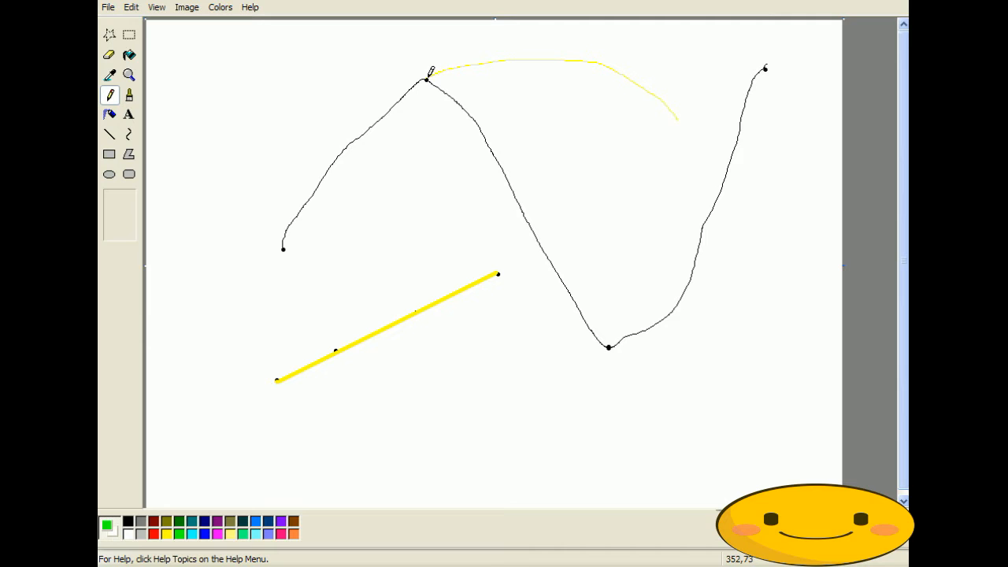
mouse_move(426, 77)
mouse_down()
mouse_move(400, 55)
mouse_move(299, 34)
mouse_move(246, 38)
mouse_up()
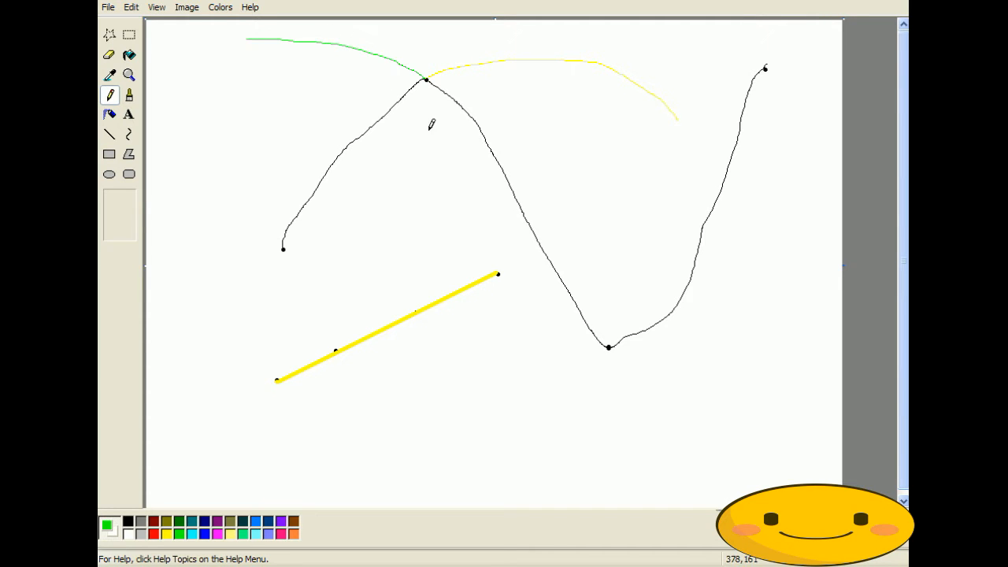
Draw a green curve rightward and a blue one leftward from the zigzag's third dot, plus a blue stroke from the last dot
mouse_move(609, 347)
mouse_down()
mouse_move(662, 370)
mouse_move(795, 393)
mouse_move(843, 389)
mouse_up()
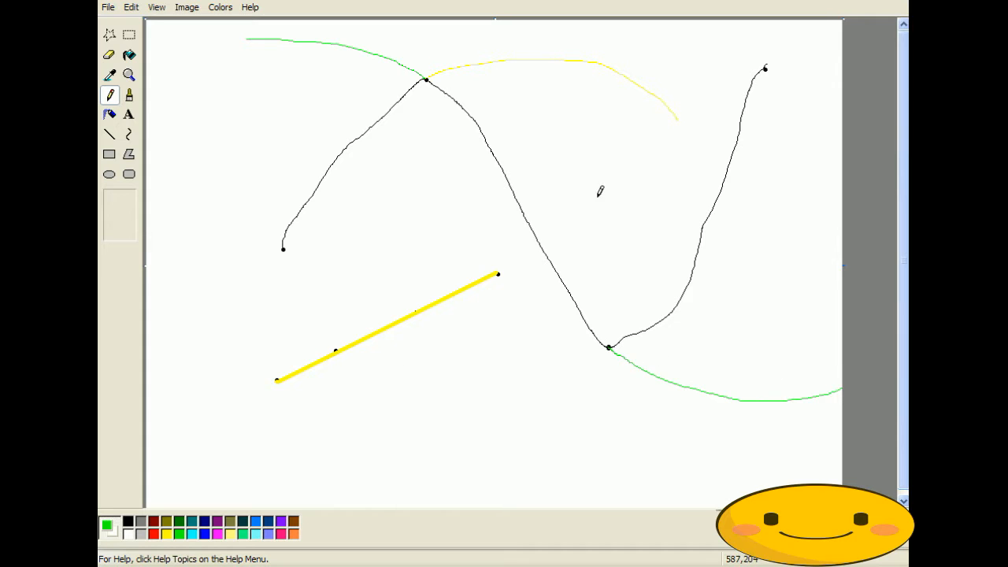
click(205, 534)
mouse_move(608, 345)
mouse_down()
mouse_move(533, 386)
mouse_move(405, 394)
mouse_up()
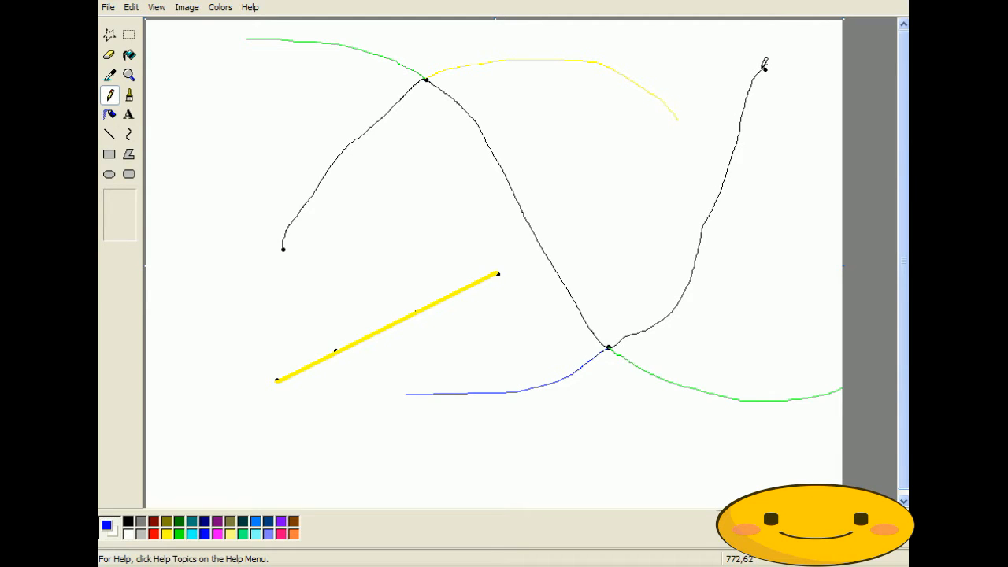
drag(763, 70, 832, 48)
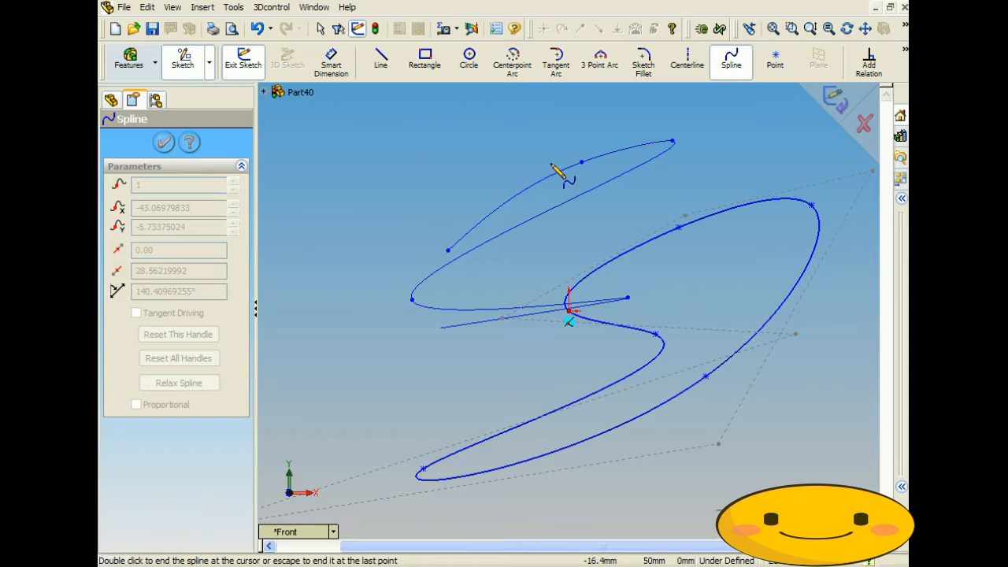
In SolidWorks, leave the active spline sketch and close Part40 without saving it
click(864, 123)
click(504, 303)
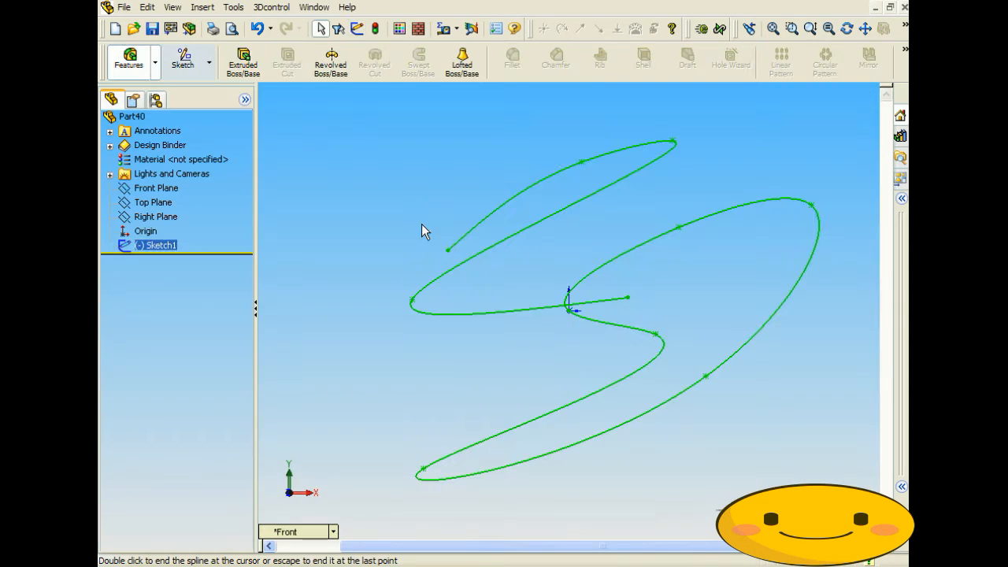
click(901, 10)
click(496, 300)
Create a new part document
click(108, 7)
click(126, 24)
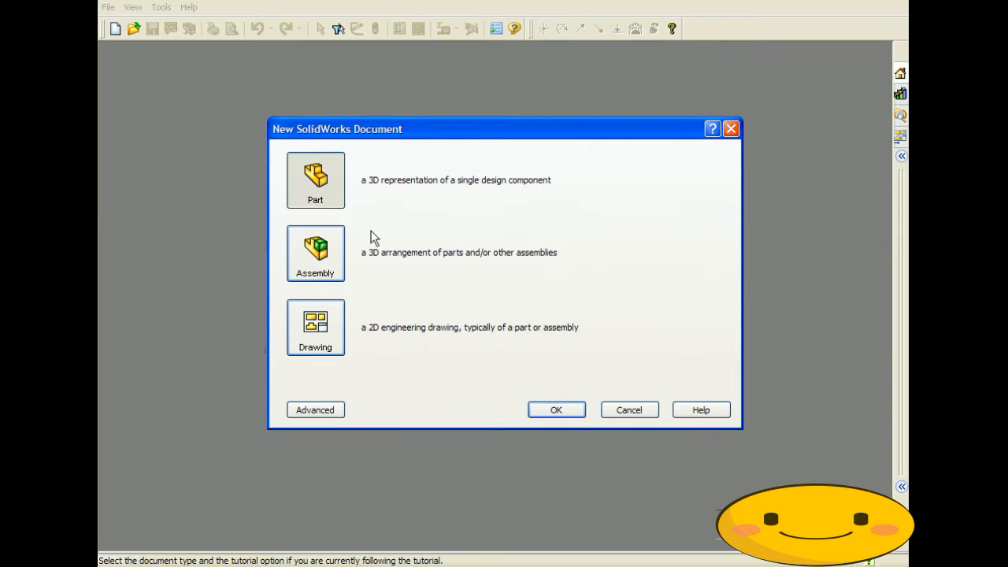
click(537, 411)
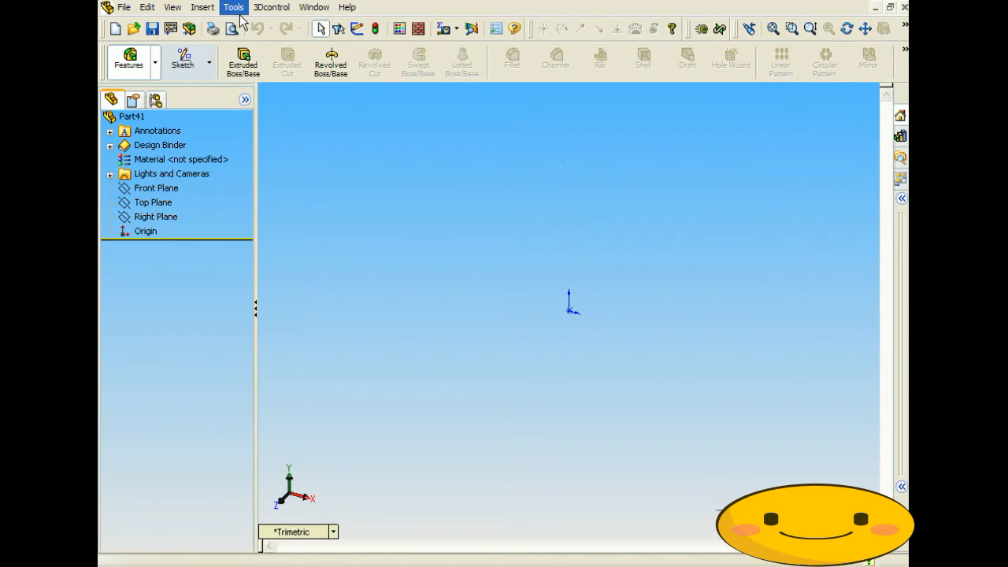
Sketch a five-point spline on the Front Plane that runs horizontally about 95 mm from the origin, then bends back to an endpoint below
click(233, 7)
mouse_move(268, 142)
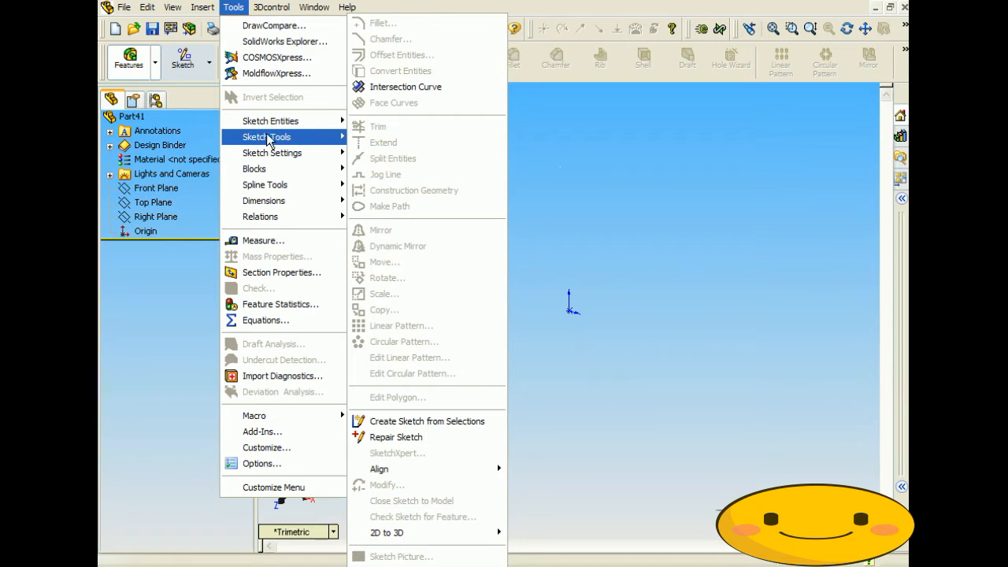
mouse_move(307, 122)
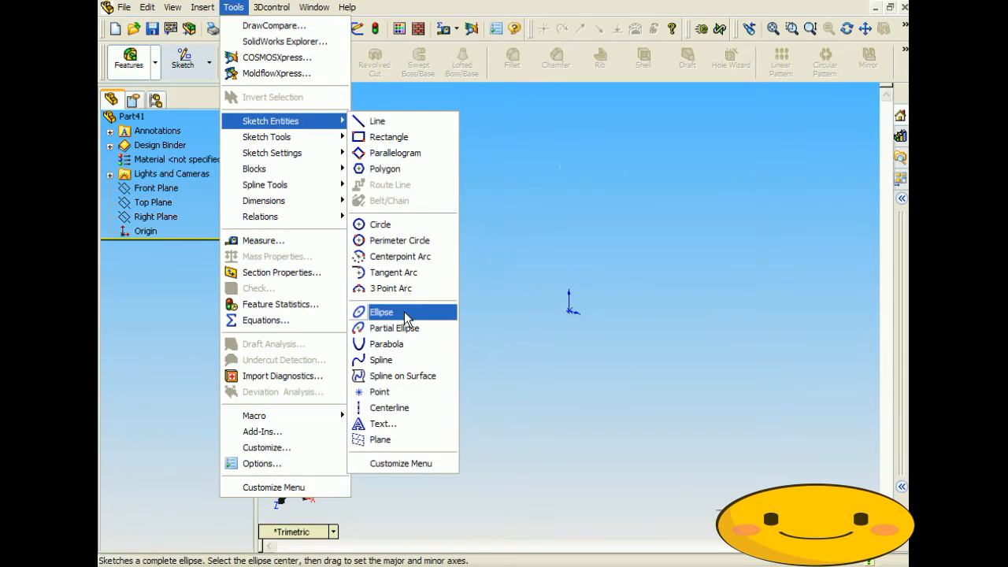
click(400, 360)
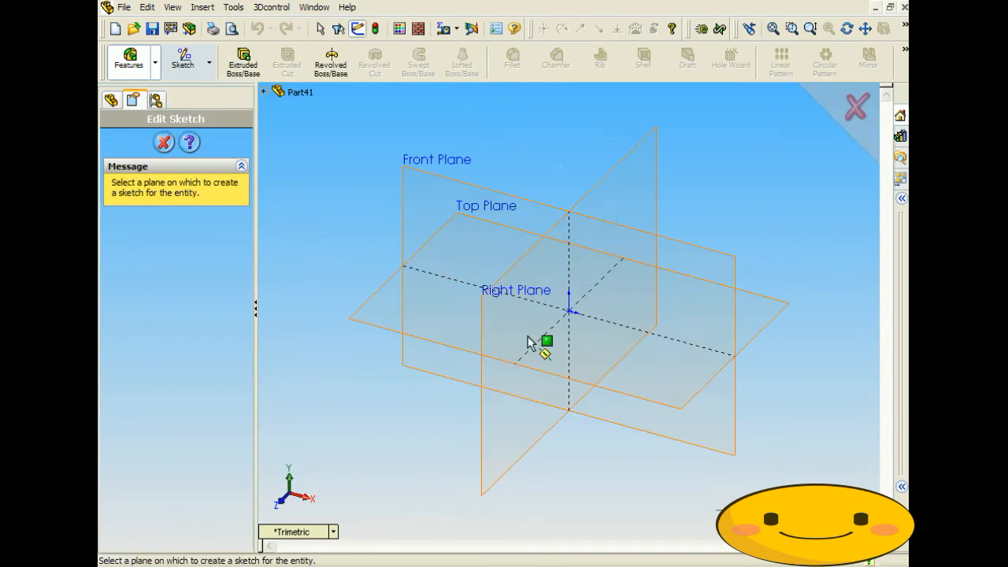
click(488, 193)
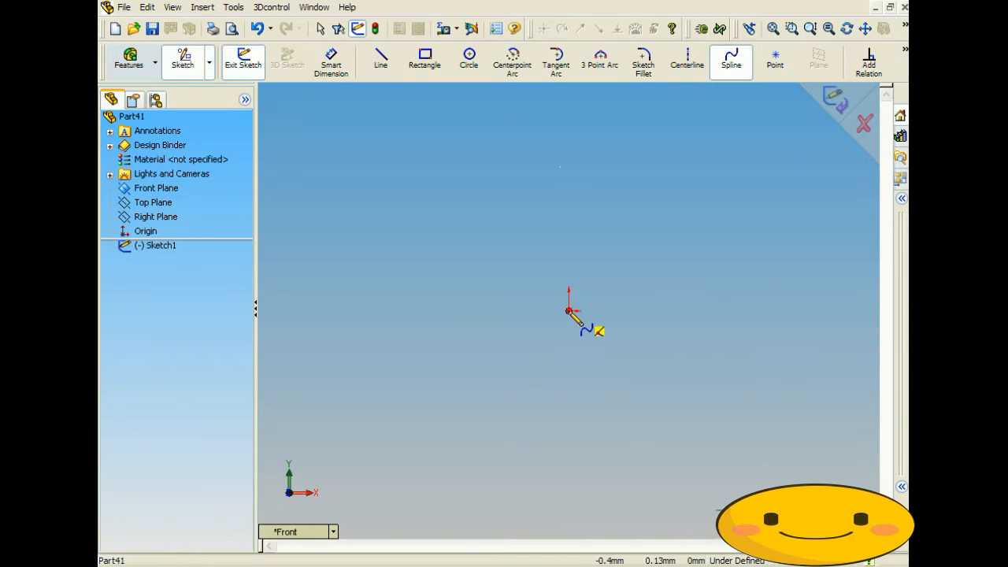
click(568, 310)
click(661, 311)
click(792, 310)
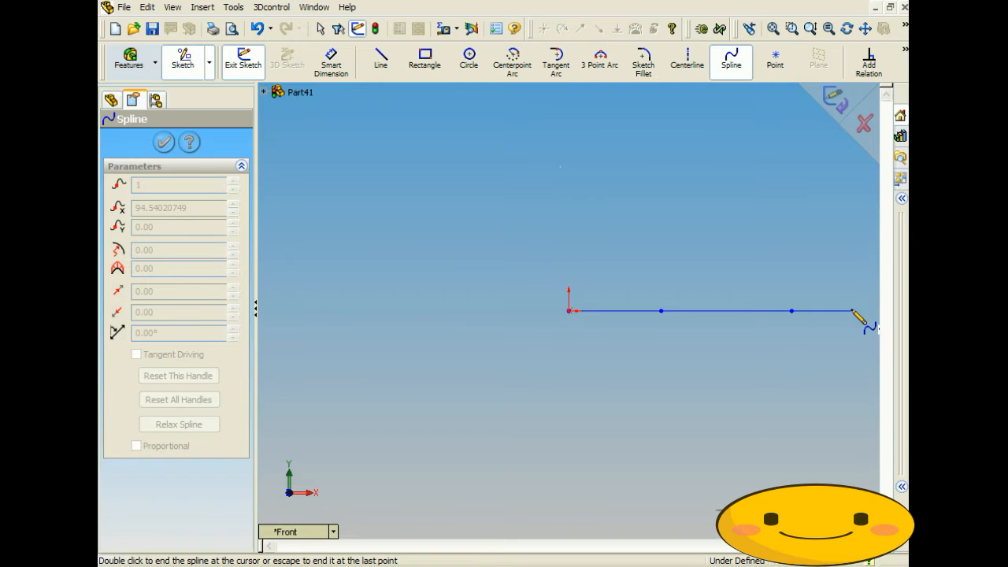
click(852, 311)
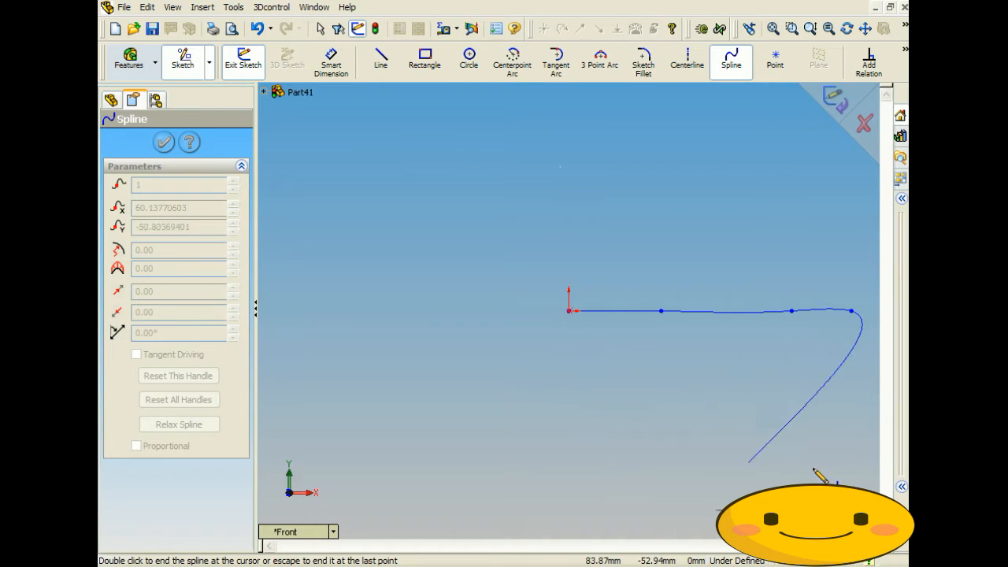
double_click(779, 452)
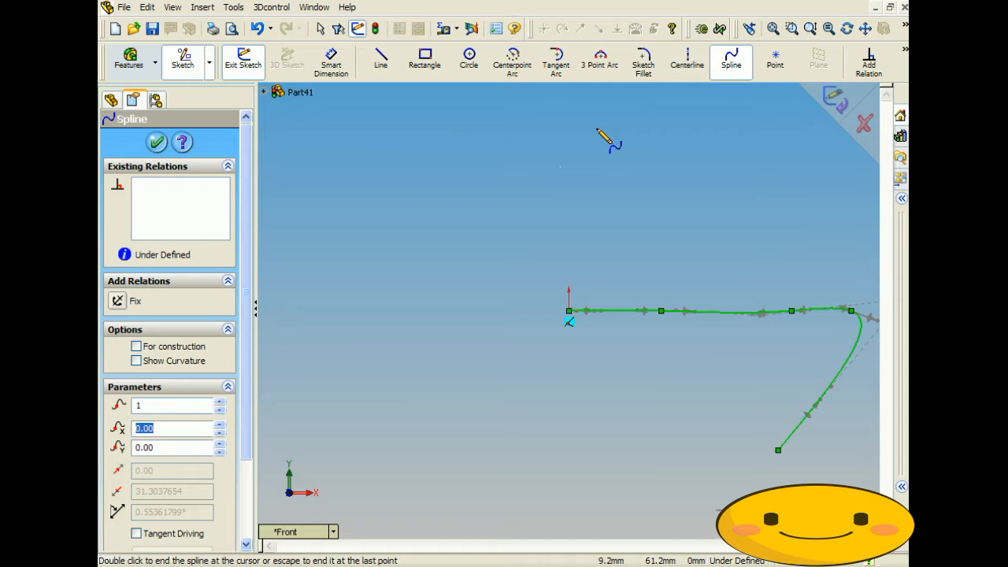
Sketch a separate four-point wavy spline to the upper left of the first one, ending above the horizontal section
click(378, 285)
click(495, 142)
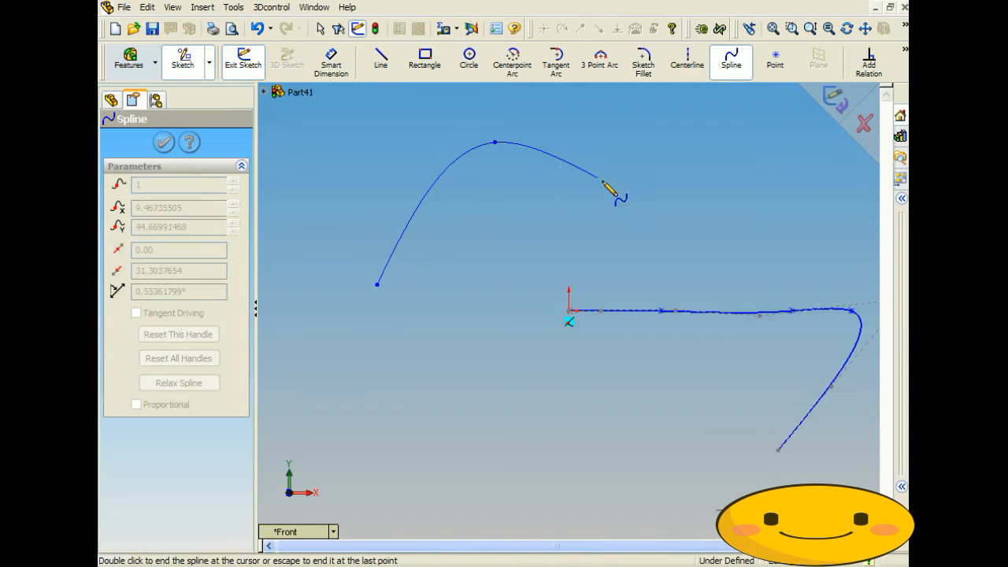
click(636, 219)
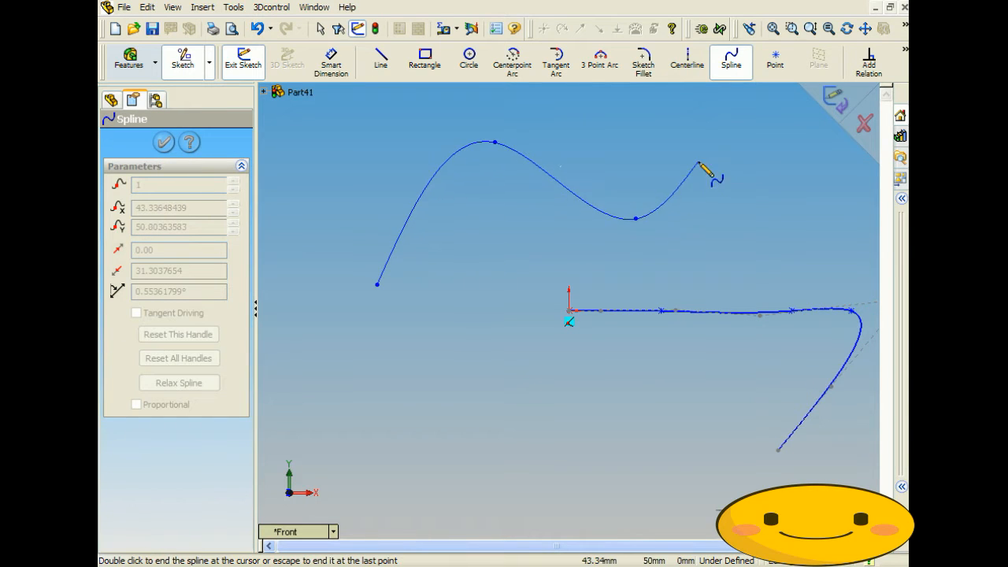
double_click(748, 151)
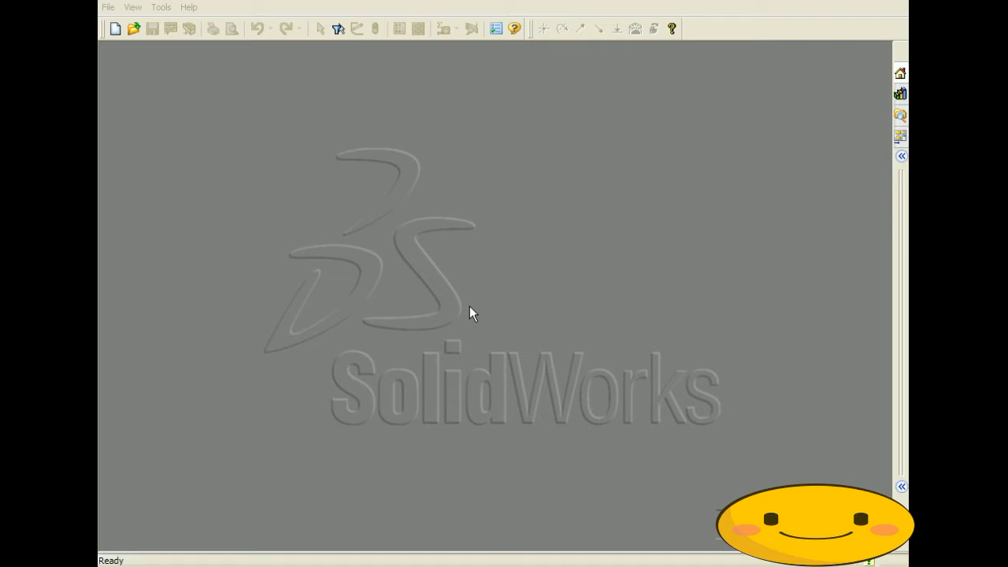
Start another new part document
click(108, 7)
click(122, 24)
click(304, 177)
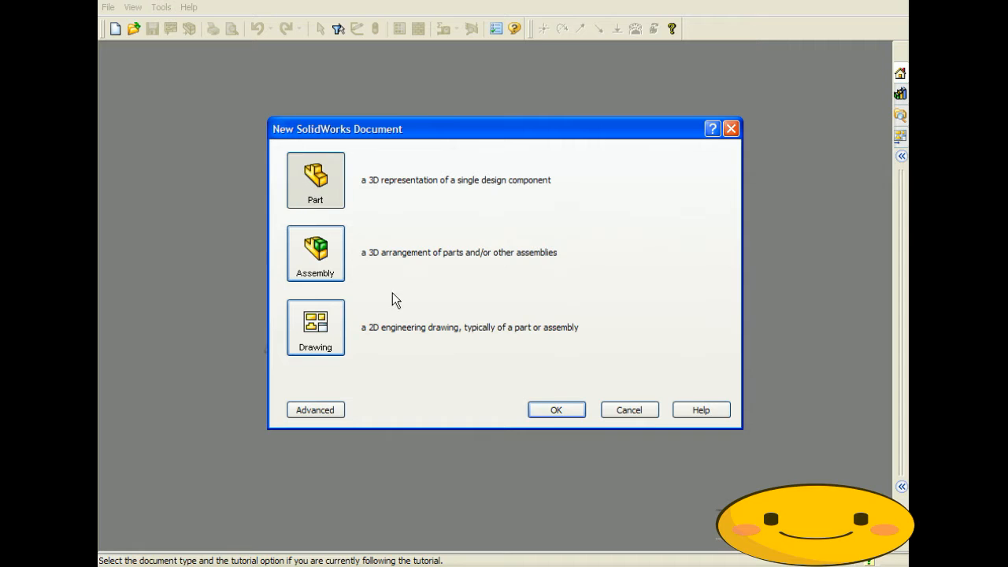
click(529, 407)
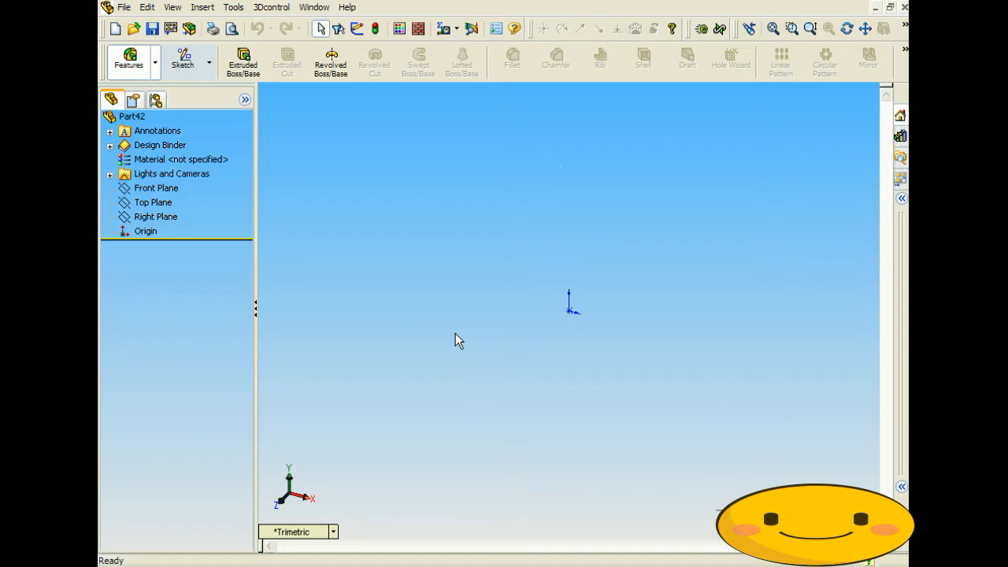
Sketch a wavy five-point spline on the Front Plane, starting at the origin with its second point at about 28, 43 mm, and end it
click(234, 10)
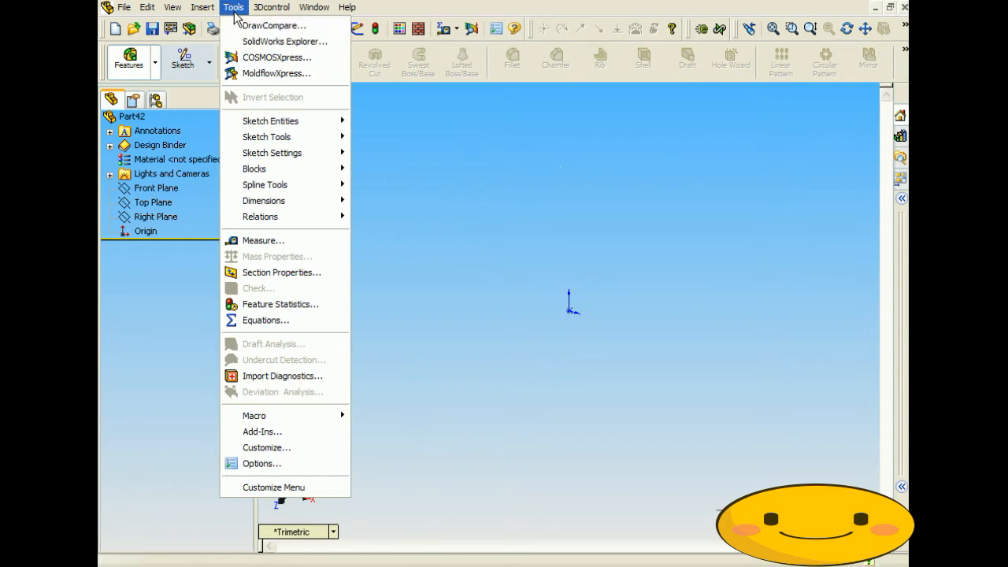
mouse_move(265, 124)
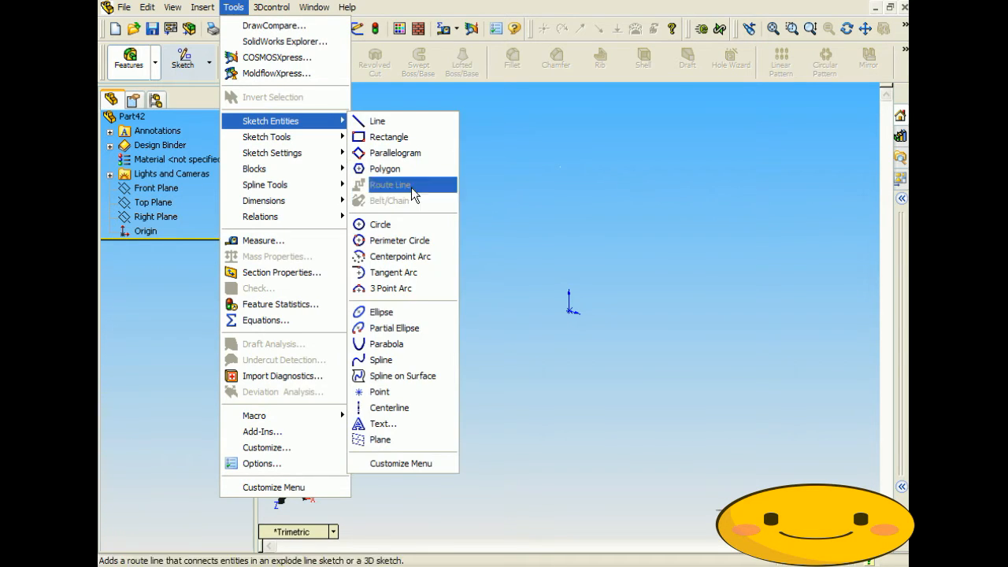
click(399, 361)
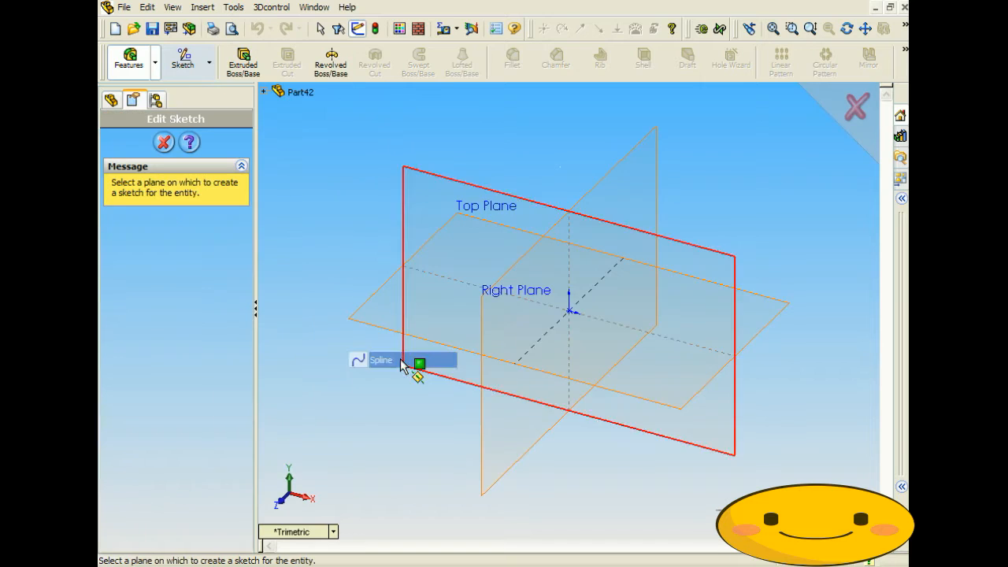
click(489, 192)
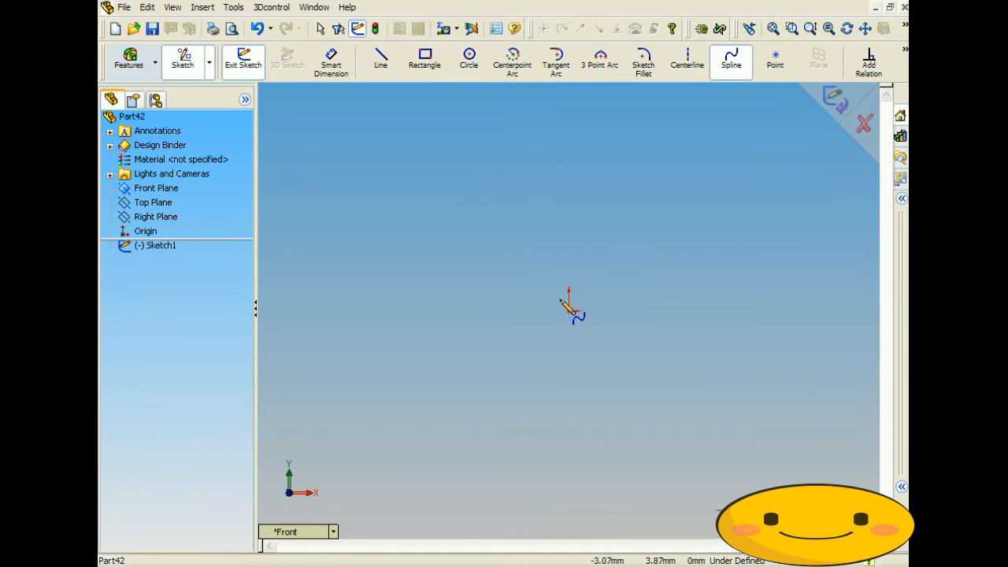
click(568, 311)
click(652, 182)
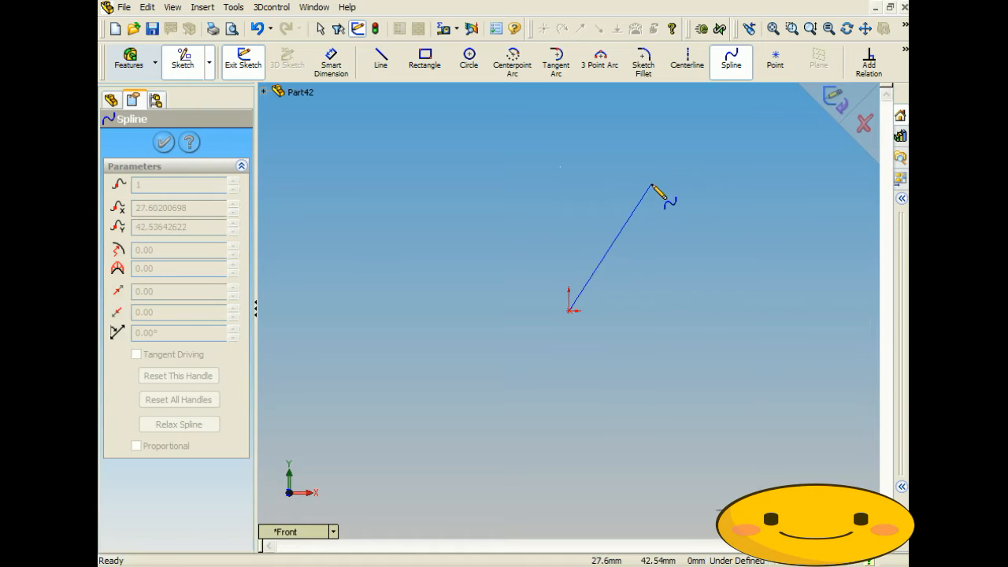
click(742, 311)
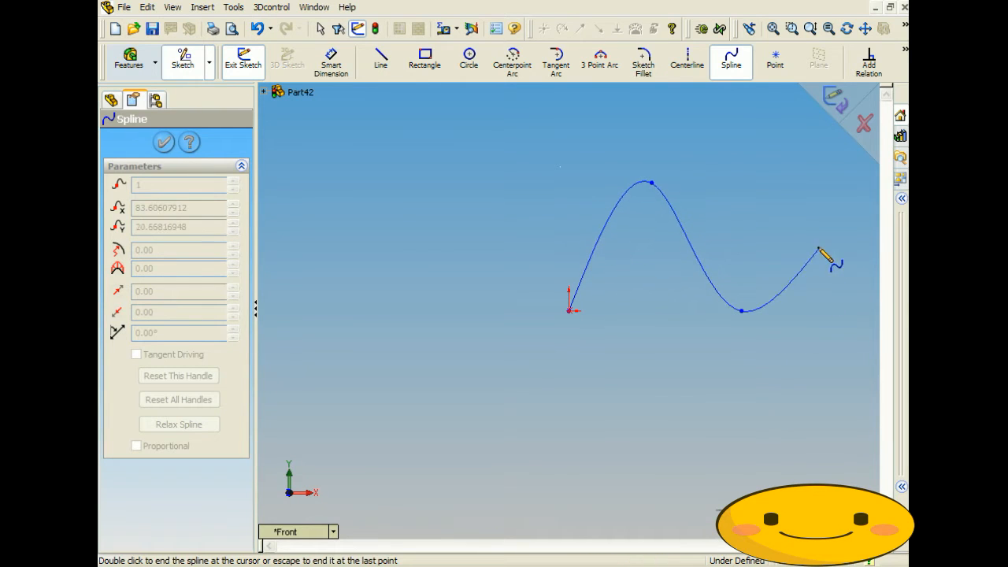
click(797, 127)
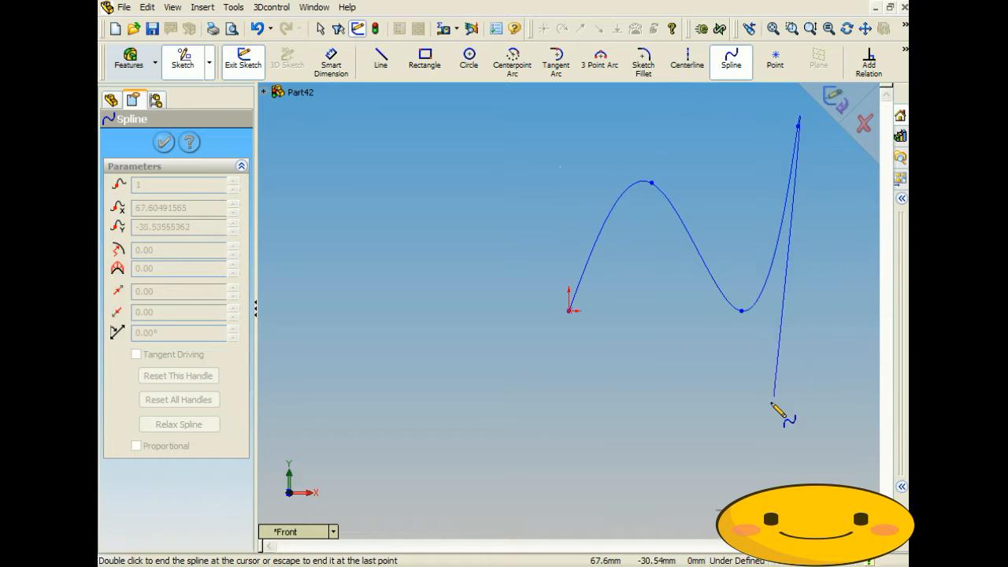
click(823, 427)
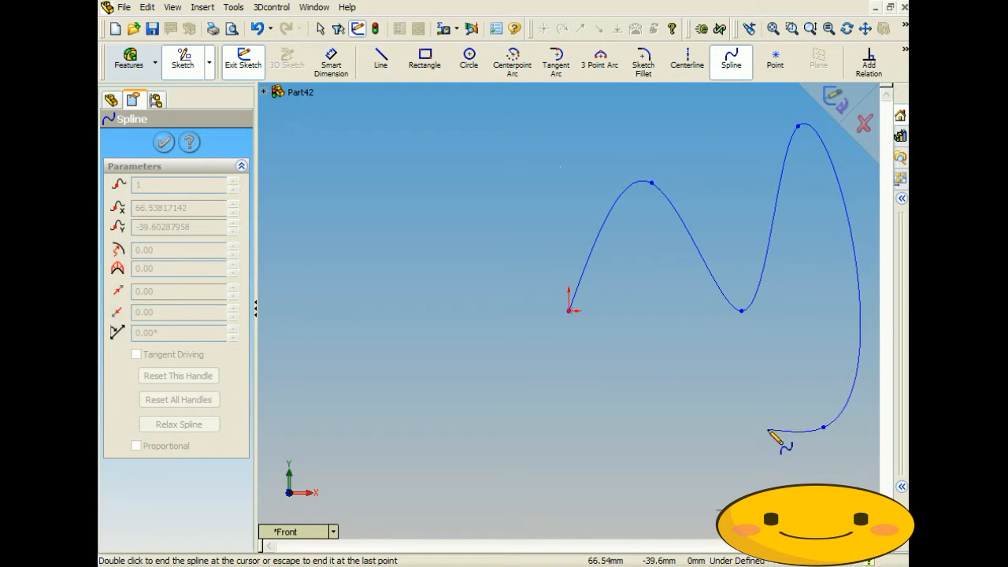
right_click(727, 438)
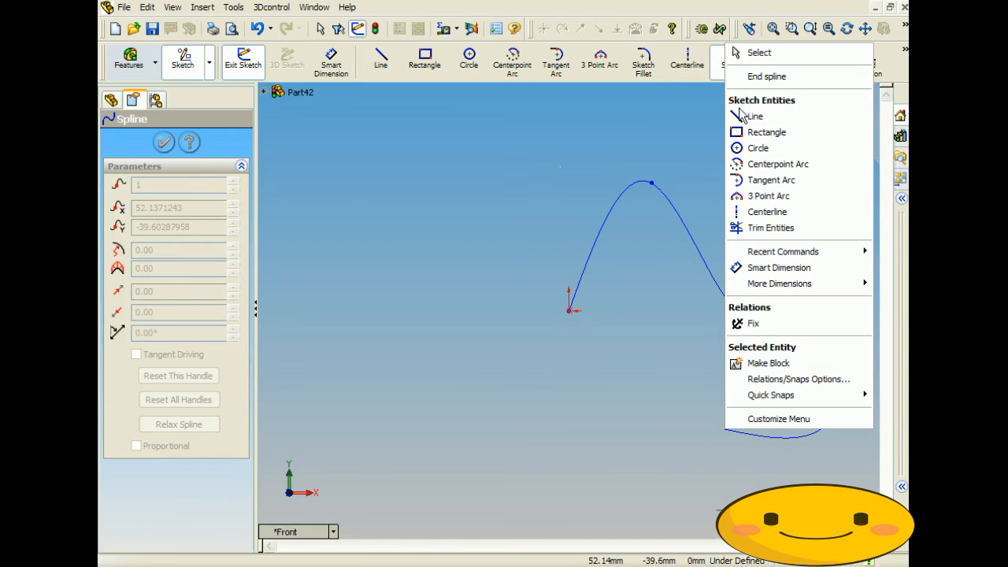
click(758, 76)
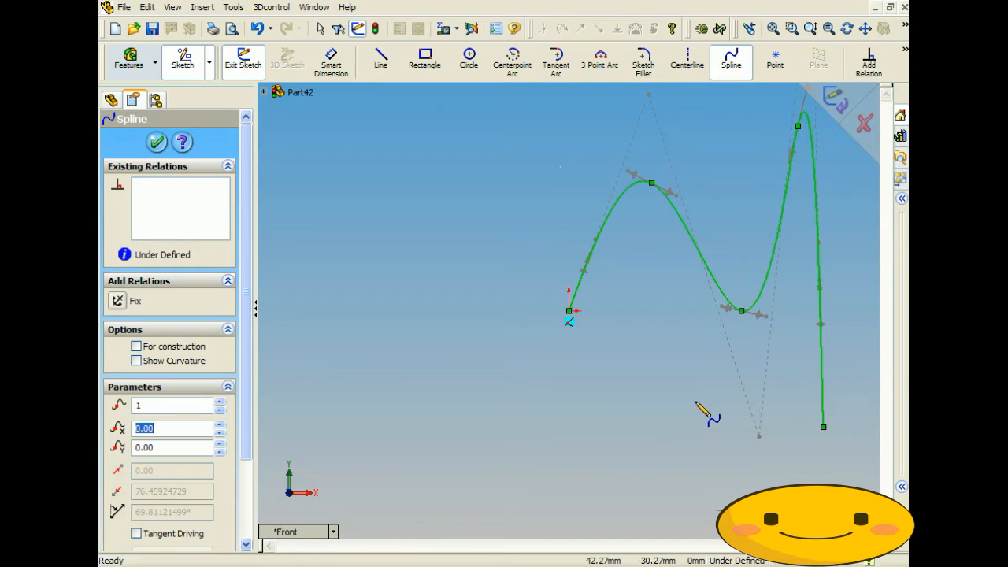
Sketch a four-point wavy spline below and to the left of the first spline, ending it at the fourth point
click(352, 447)
click(411, 342)
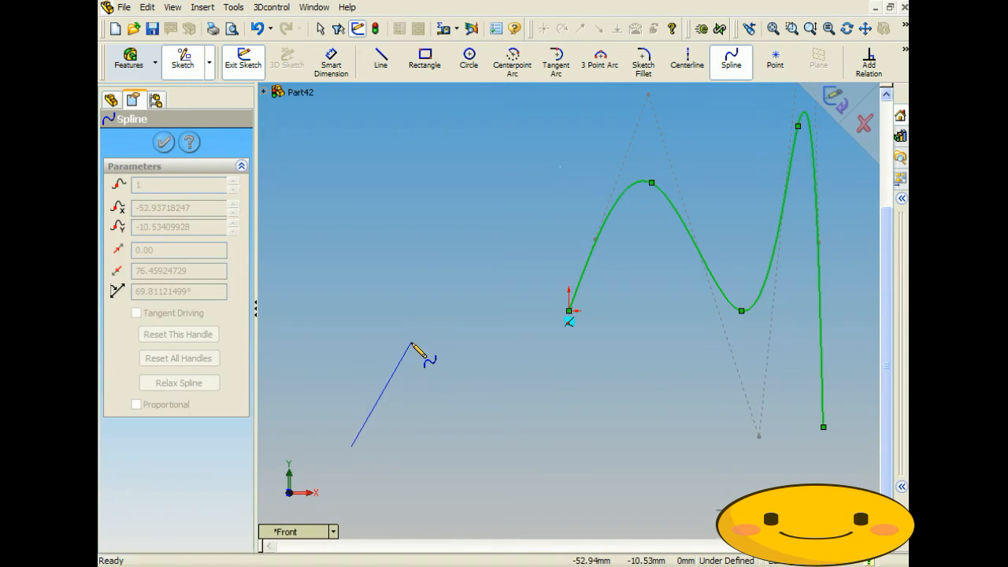
click(519, 490)
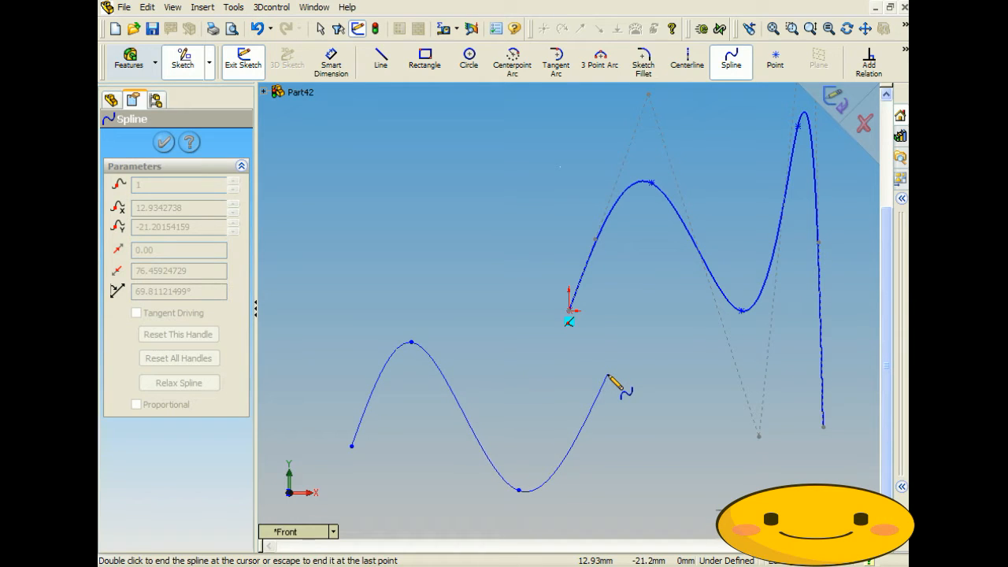
double_click(608, 376)
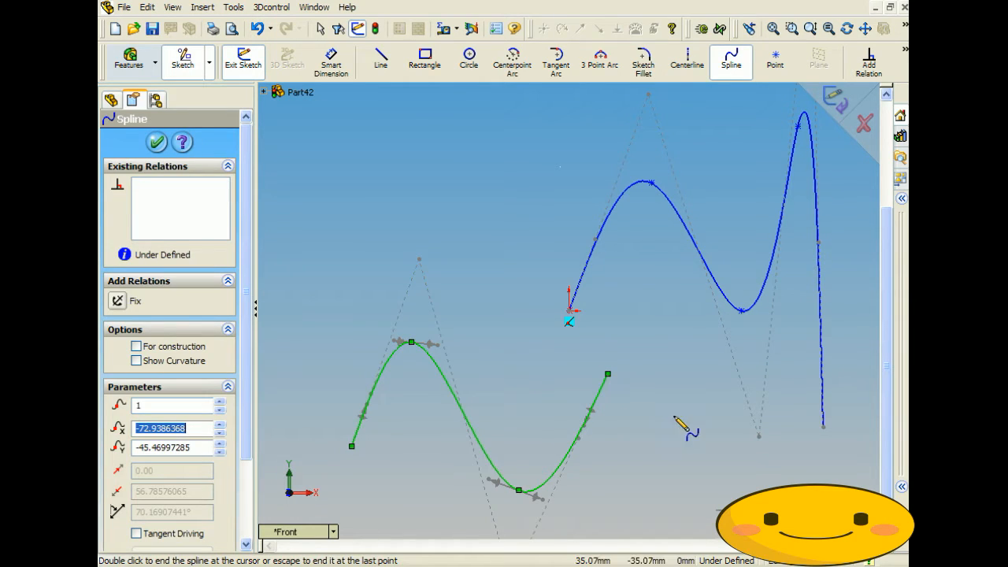
Sketch a looping spline to the upper left of the other two, bringing it back and ending it near its start point
scroll(675, 423, up, 5)
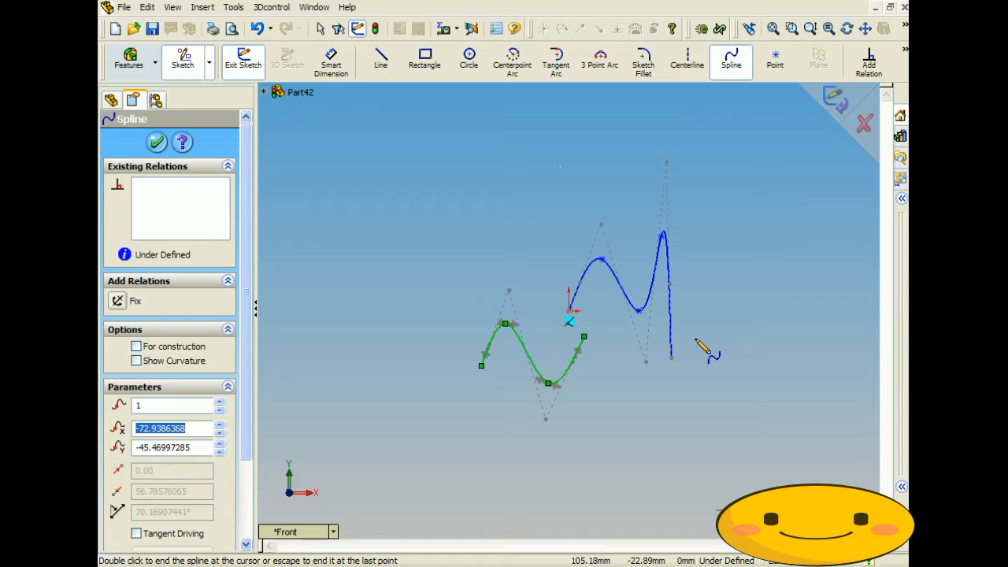
click(410, 236)
click(563, 134)
click(536, 214)
click(337, 354)
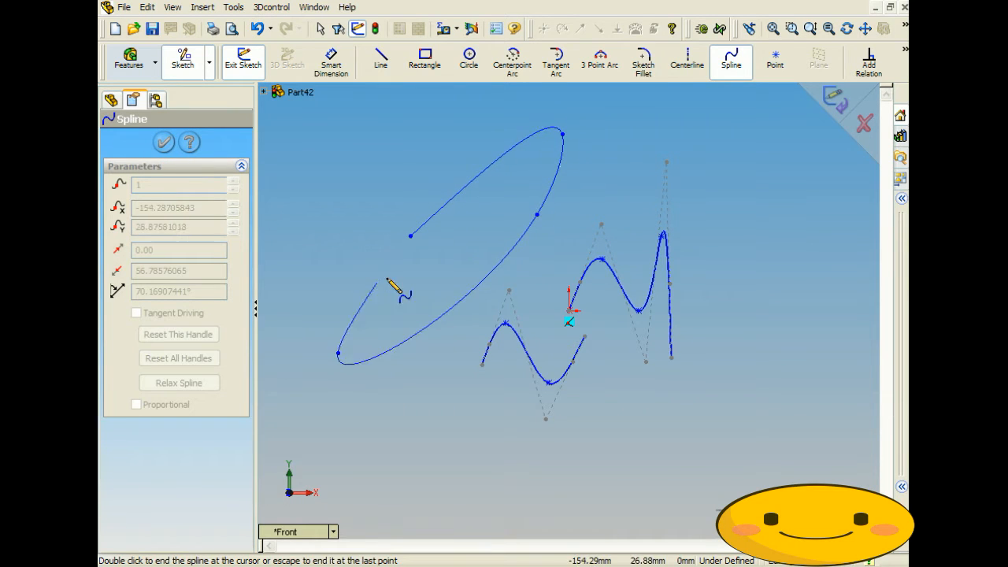
double_click(411, 237)
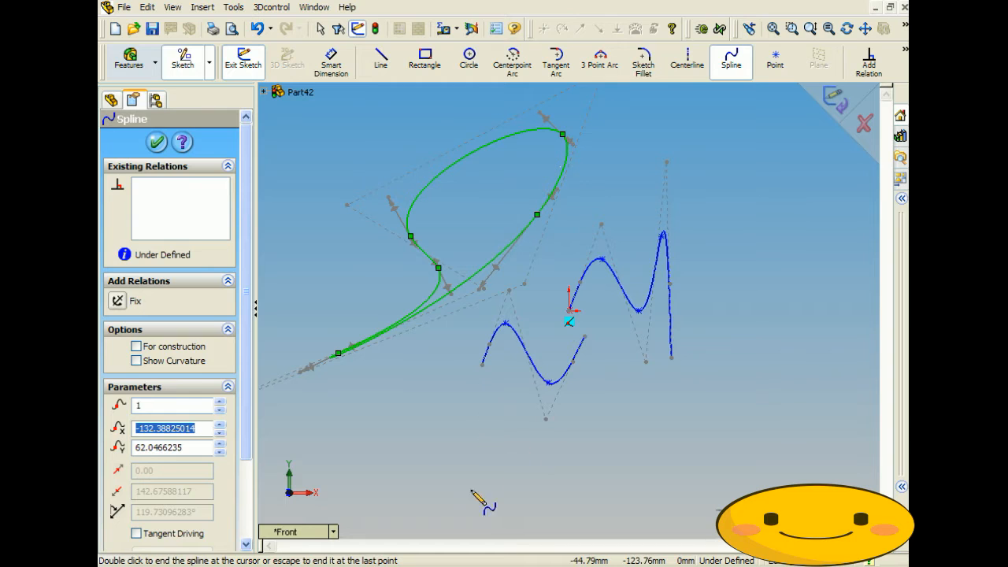
Leave the sketch and discard all of its changes
click(865, 123)
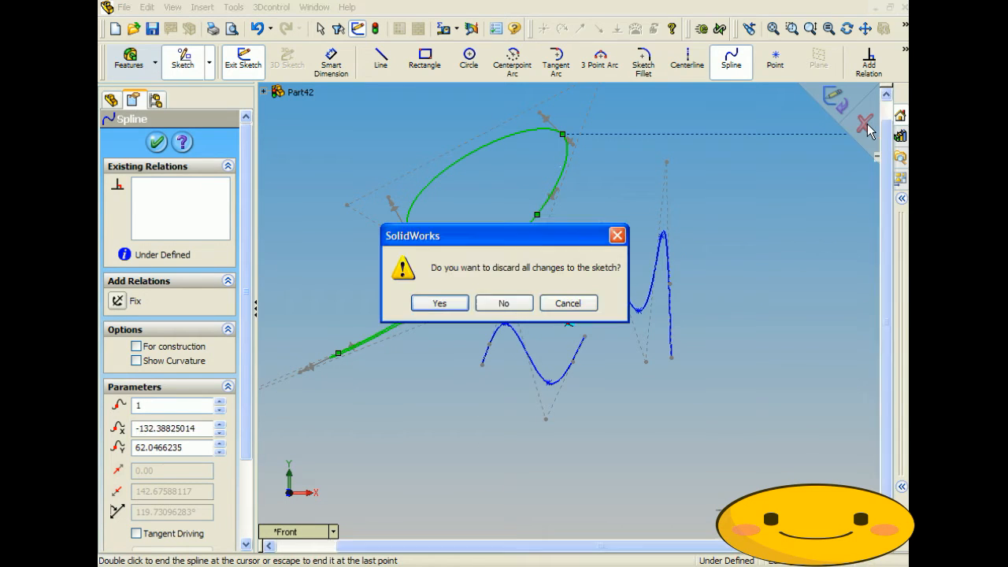
click(456, 305)
Sketch a five-point spline on the Front Plane from the origin through about (26, 36), (52, -46) and (76, 24) mm, and end it
click(233, 8)
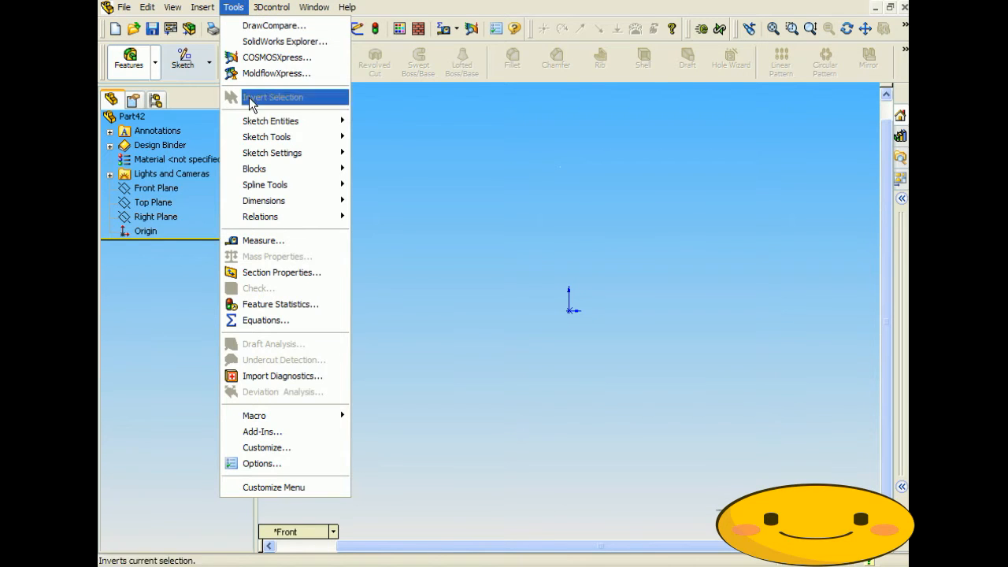
mouse_move(315, 121)
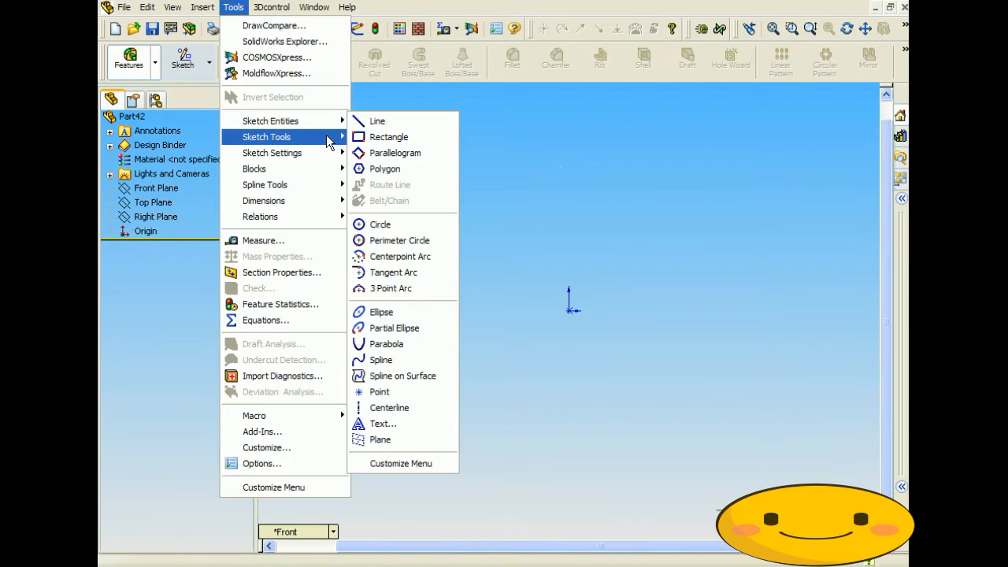
click(378, 360)
click(516, 250)
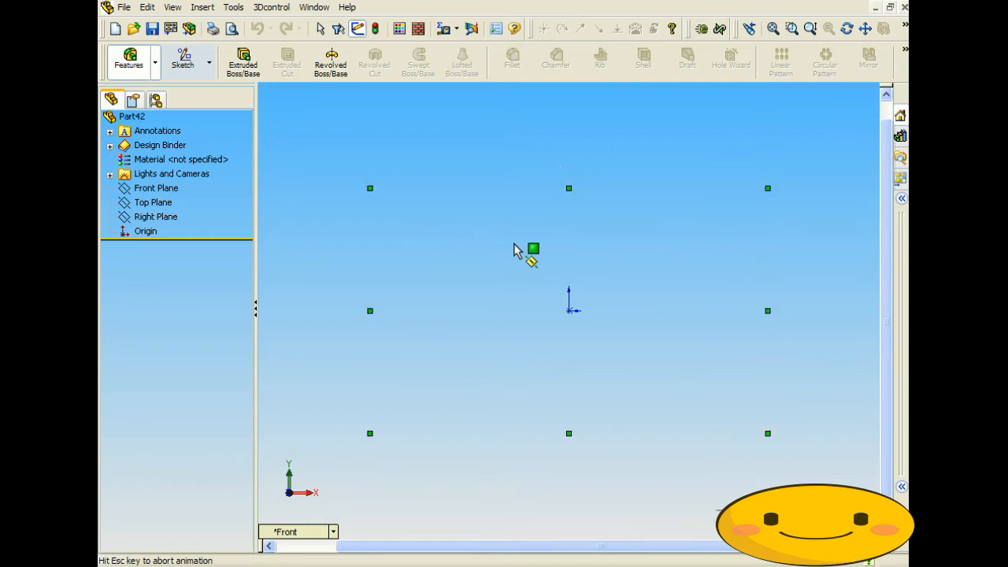
click(569, 310)
click(647, 205)
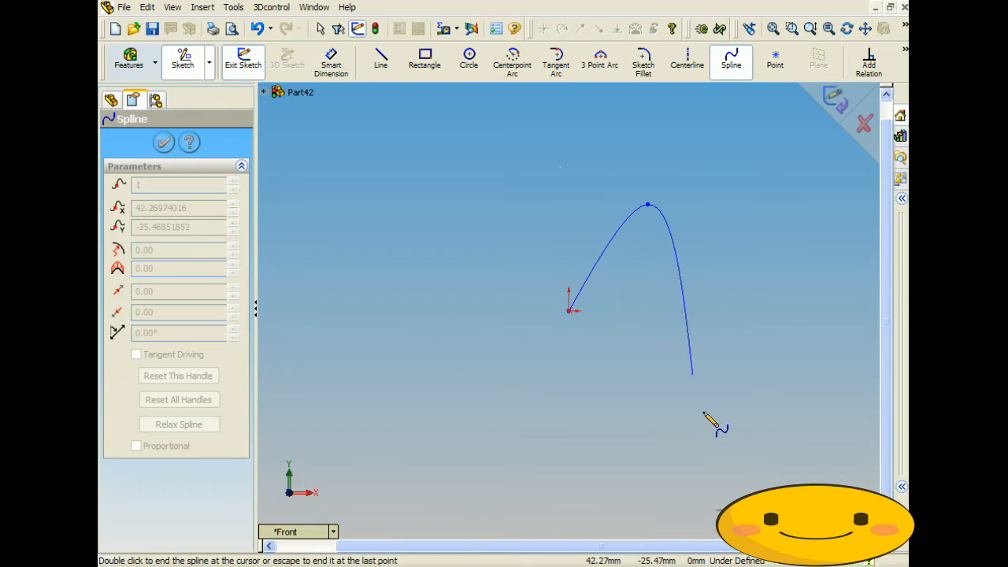
click(724, 448)
click(797, 238)
double_click(834, 340)
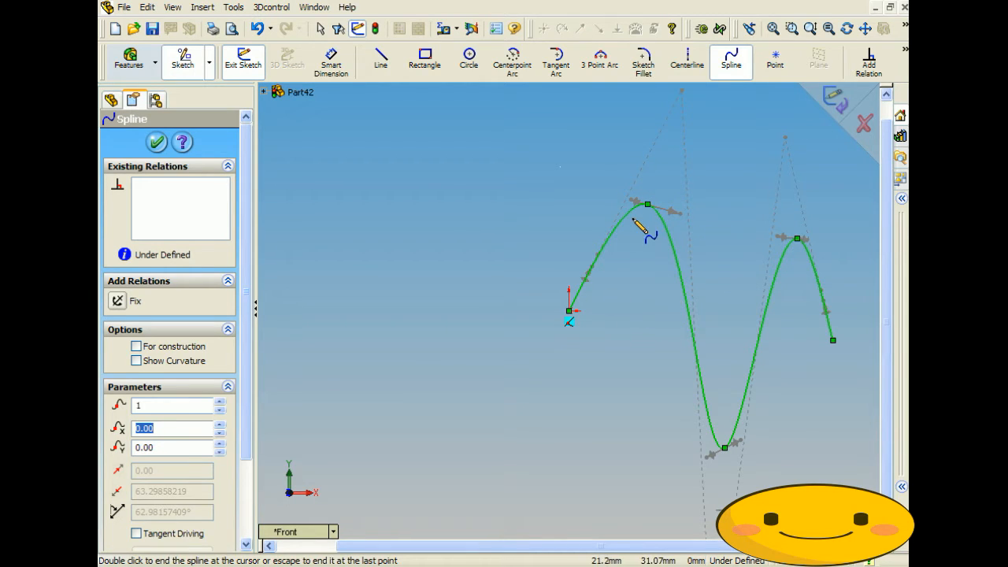
Lengthen and tilt the tangent handle at the spline's second point so the curve slopes steeply downward to the right there
scroll(593, 268, down, 5)
scroll(604, 309, down, 2)
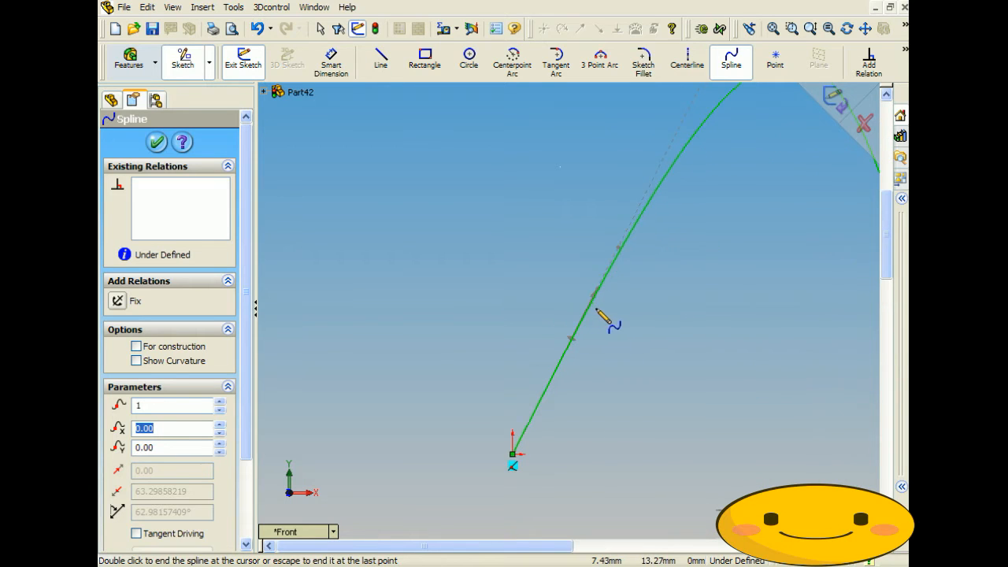
scroll(604, 309, up, 5)
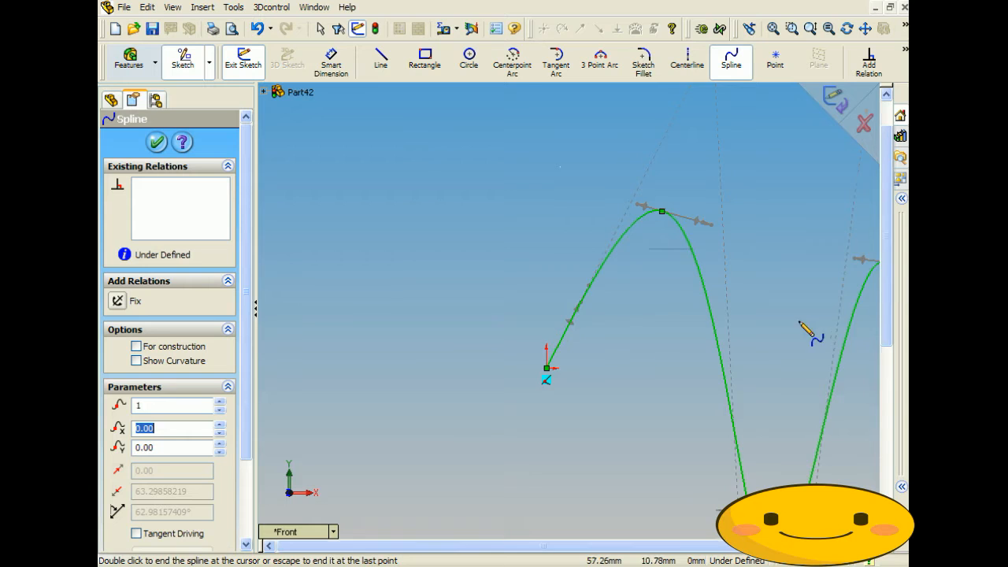
scroll(642, 259, up, 3)
scroll(652, 270, down, 5)
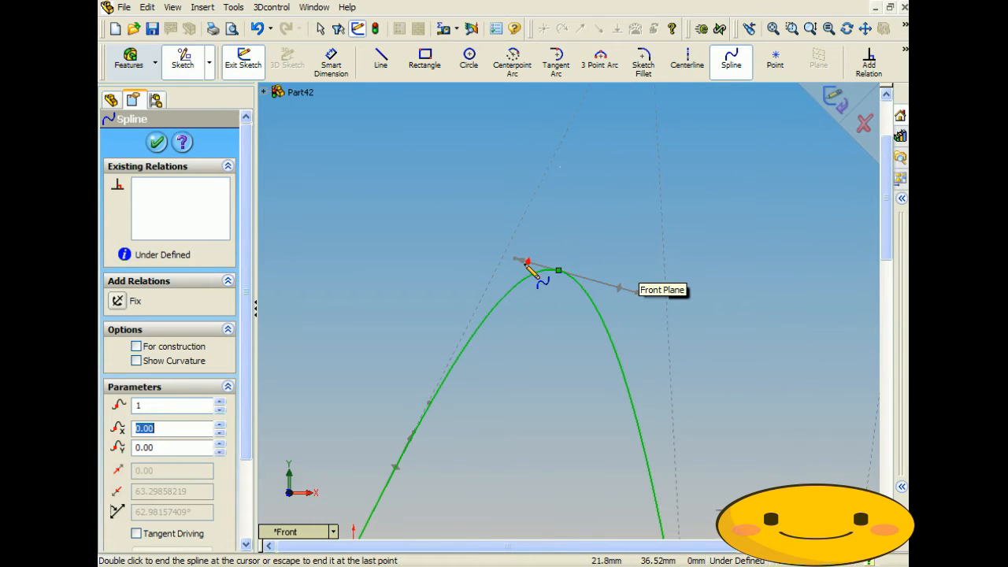
drag(528, 260, 731, 339)
drag(517, 254, 517, 219)
Swing the second point's tangent handle to rise to the right at about 25° and accept the spline
scroll(603, 338, up, 4)
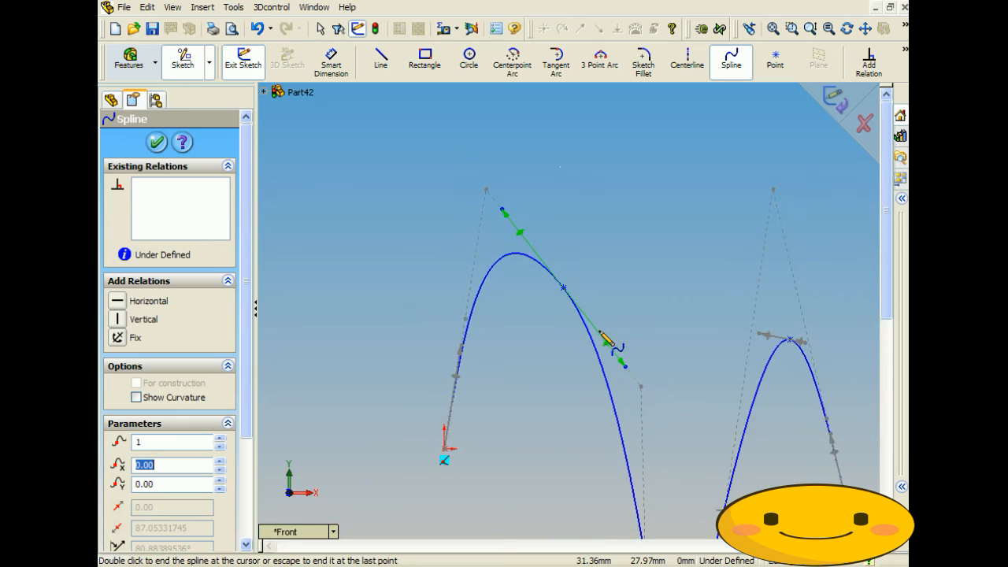
drag(606, 347, 613, 273)
drag(247, 203, 253, 226)
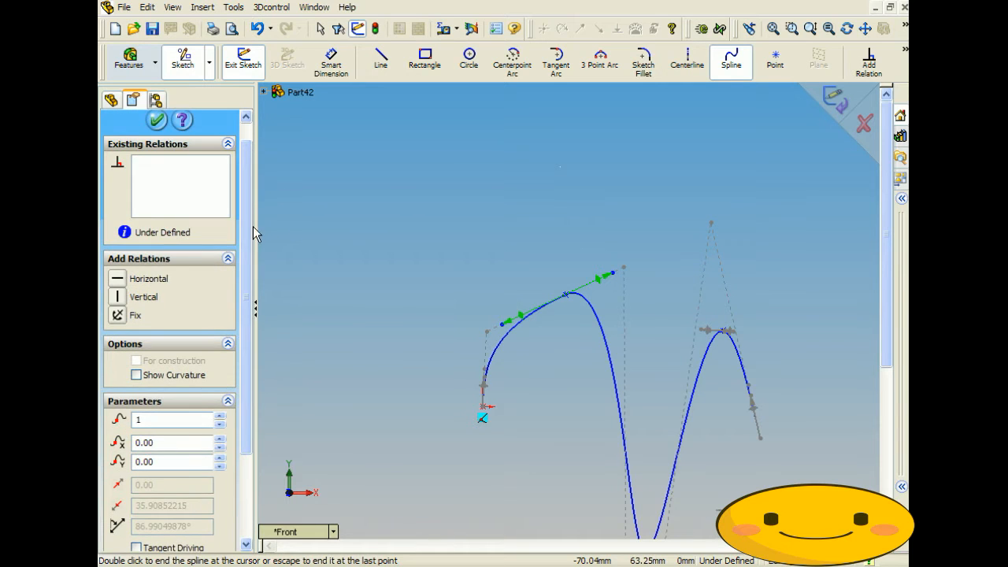
click(156, 120)
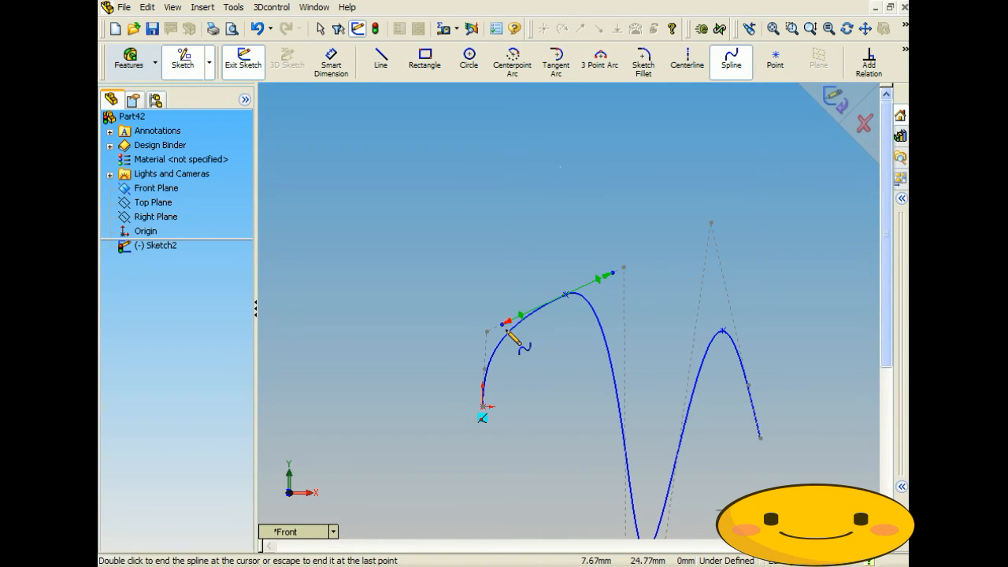
Leave the Spline tool and select the spline to reach its point parameters
right_click(496, 225)
click(520, 252)
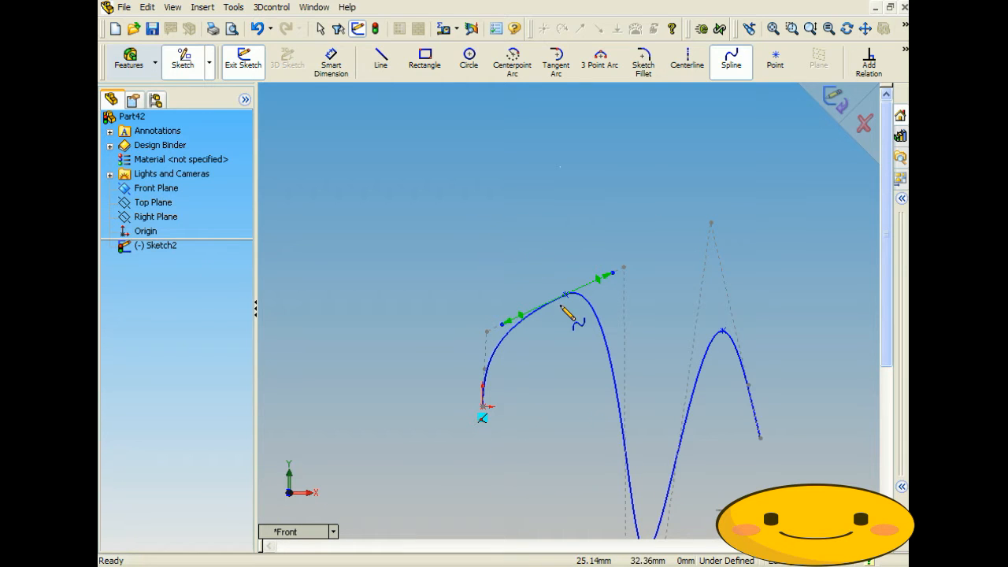
click(320, 28)
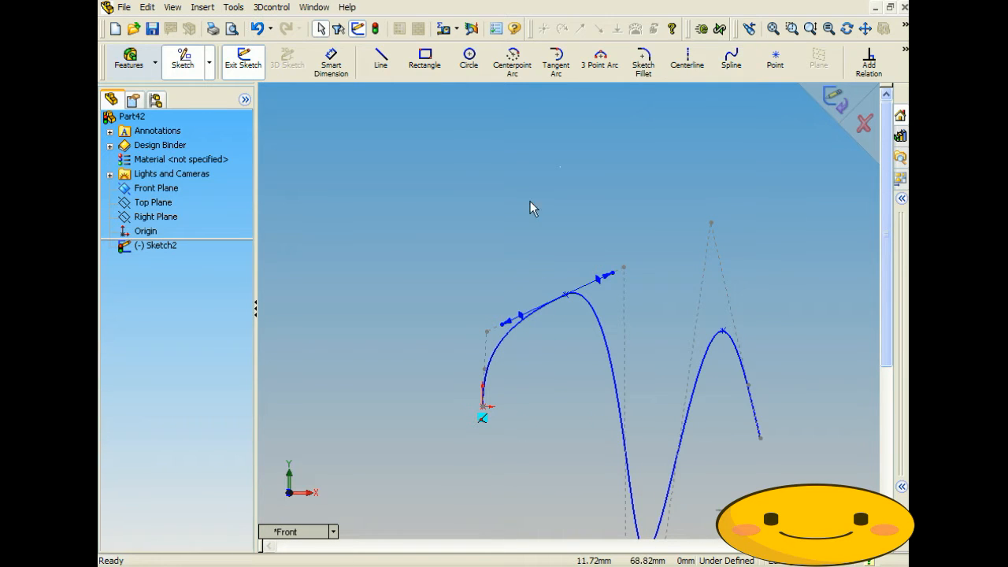
click(607, 352)
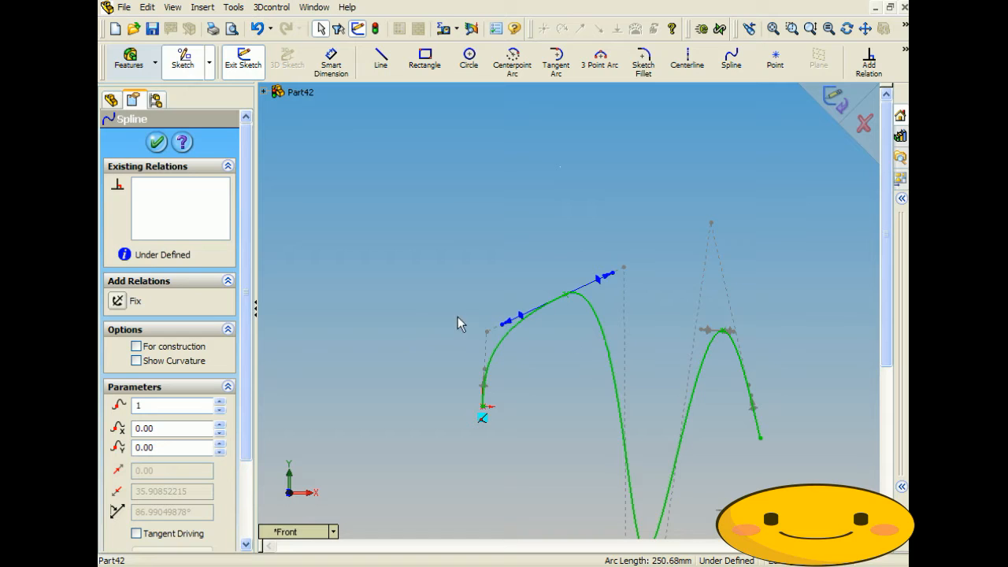
scroll(248, 300, down, 3)
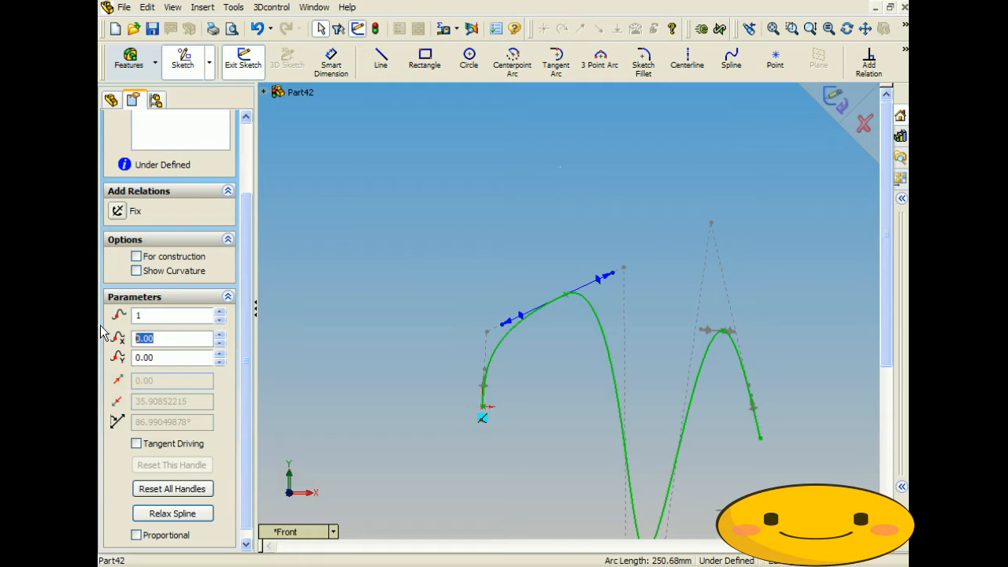
Step through the spline's points in its parameters, trying a tangent weighting change, and make point 2 current
click(219, 312)
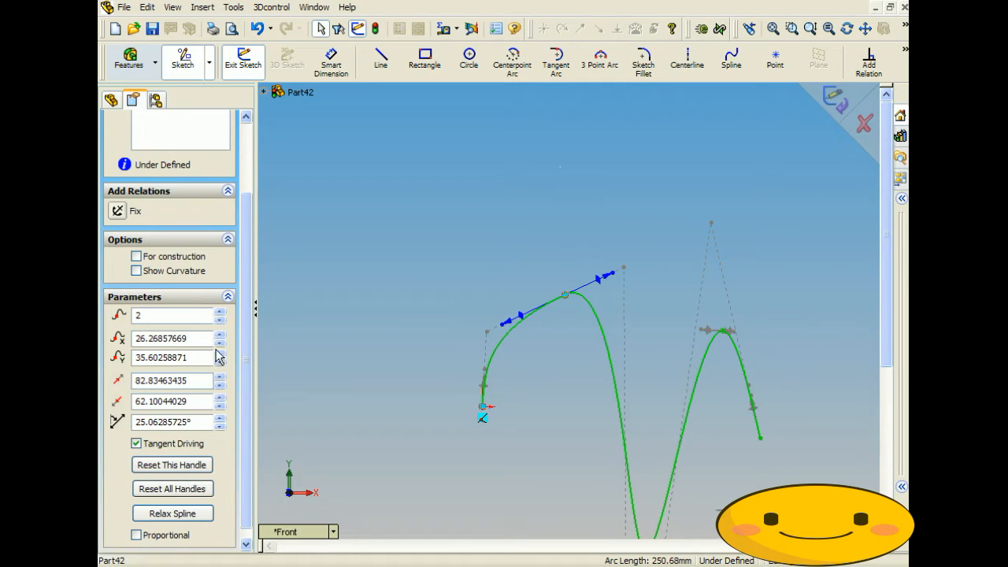
click(220, 312)
click(219, 319)
click(221, 376)
click(220, 385)
click(220, 319)
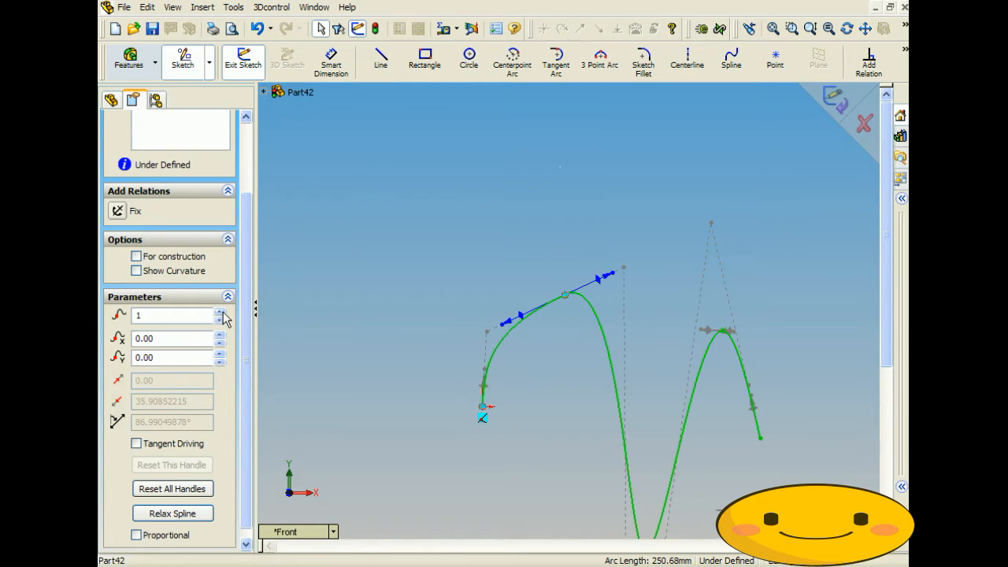
click(220, 312)
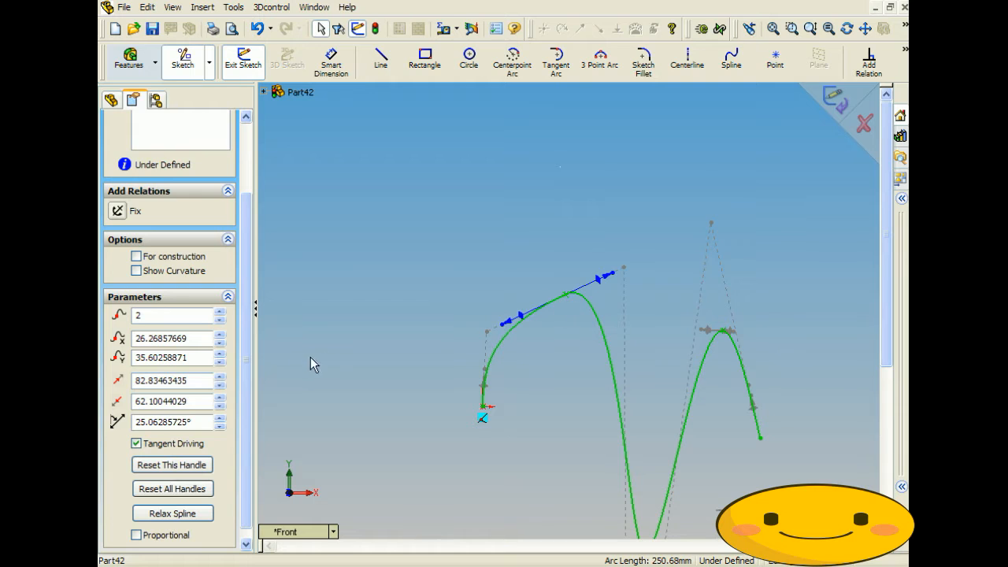
Try raising point 2's X coordinate to about 46.27, and return it to about 26.27
click(221, 335)
click(221, 335)
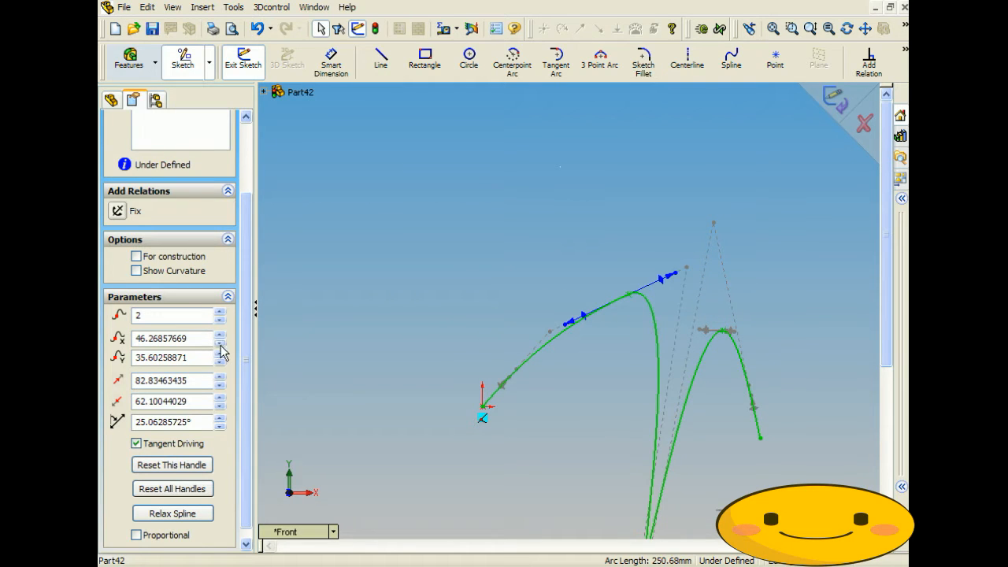
click(220, 344)
click(220, 344)
Vary the first tangent weighting of point 2 up and down, leaving it at about 102.83
click(219, 377)
click(220, 376)
click(220, 376)
click(220, 376)
click(220, 376)
click(221, 386)
click(220, 386)
click(221, 386)
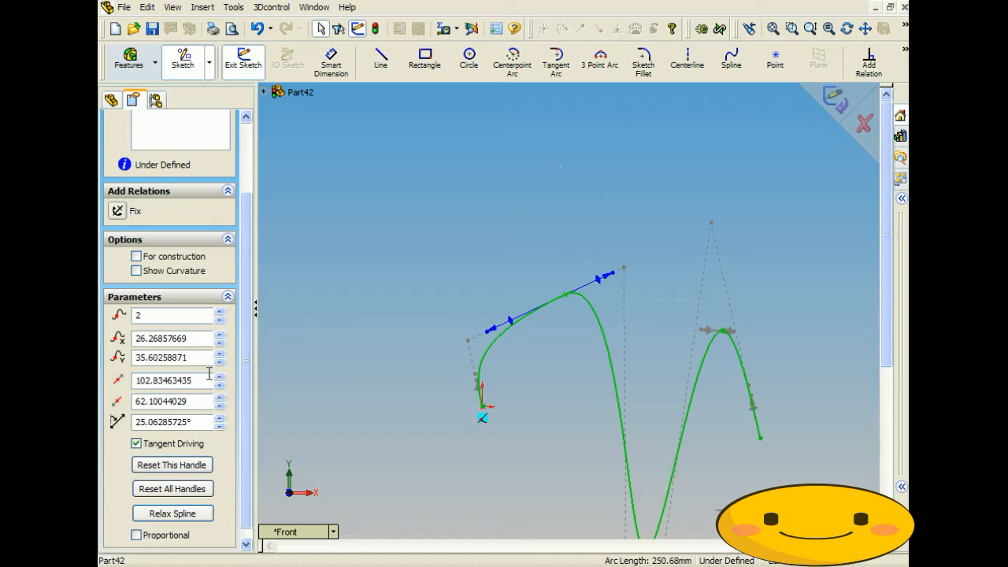
Adjust the tangent direction angle at point 2 to about 10.17°
click(223, 420)
click(223, 420)
click(223, 420)
click(221, 425)
drag(222, 425, 221, 426)
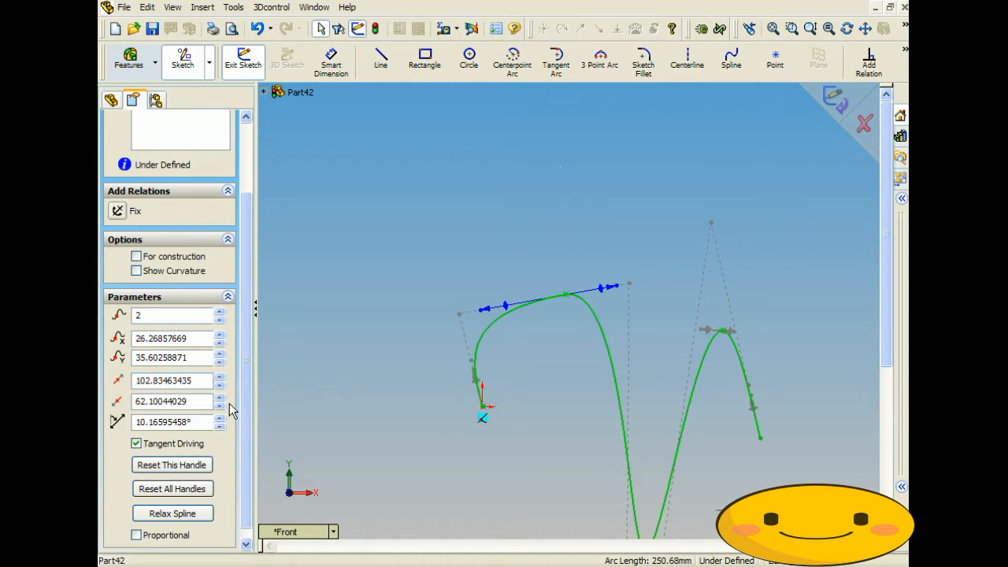
Make point 3 of the spline current, raise its X coordinate by two increments, and bring it back
click(221, 312)
scroll(614, 468, up, 3)
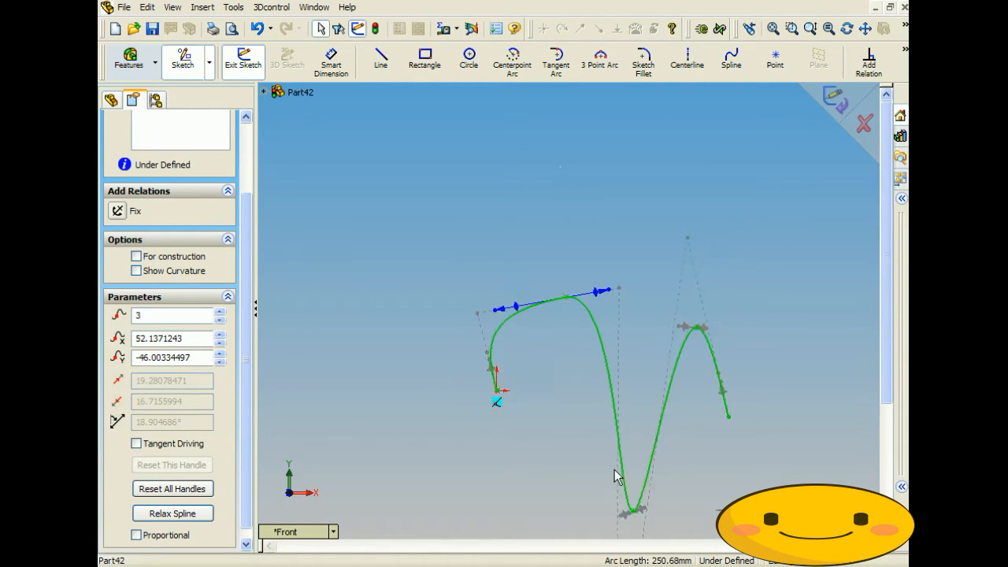
scroll(614, 468, down, 5)
click(220, 336)
click(220, 336)
click(219, 343)
click(220, 343)
Make point 4 of the spline current, raise its X coordinate by one increment, and bring it back
click(221, 311)
scroll(630, 287, up, 3)
scroll(631, 285, down, 4)
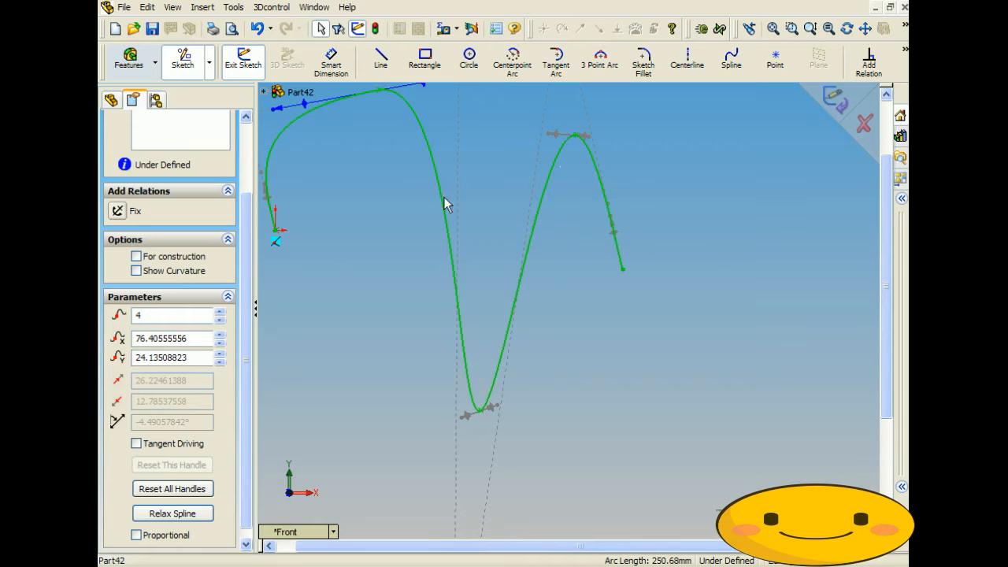
click(219, 337)
click(220, 344)
Accept the spline's edited parameters and close its properties
scroll(243, 319, down, 1)
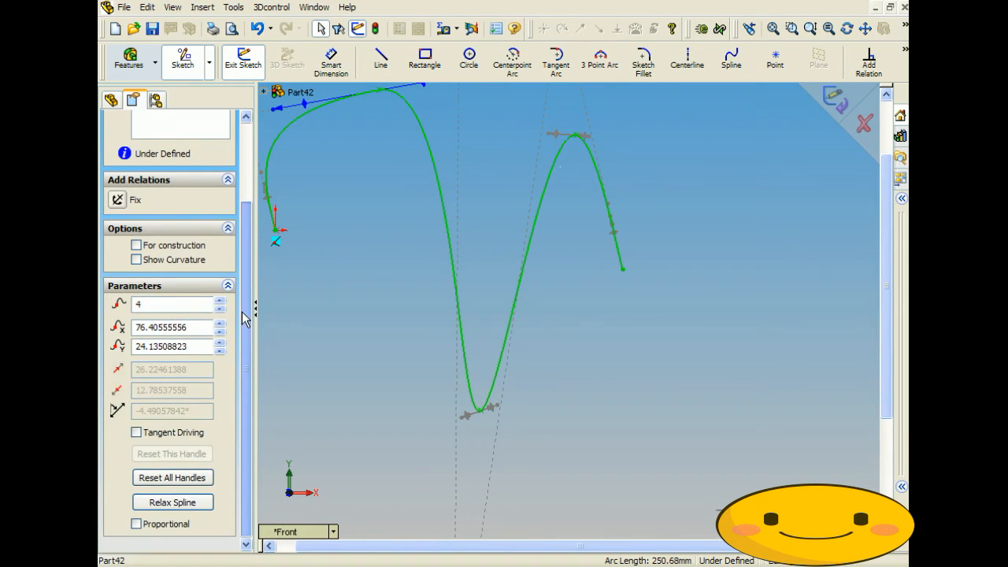
scroll(243, 328, up, 5)
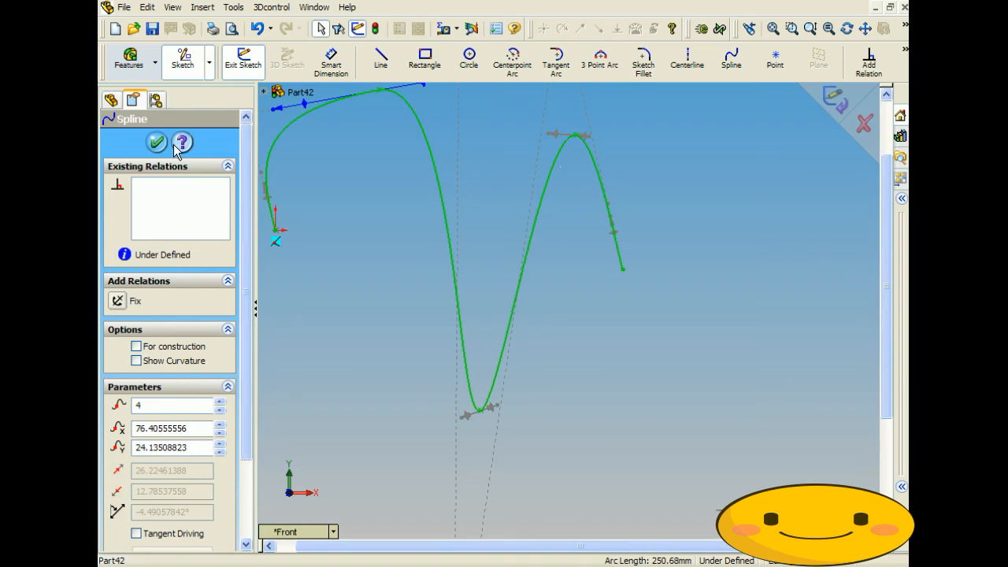
click(157, 142)
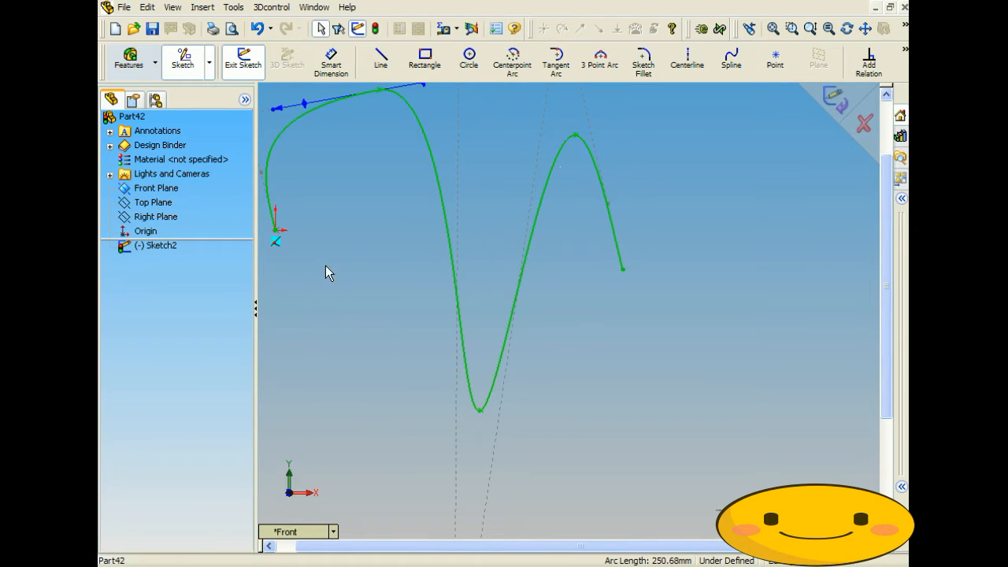
Dimension the distance between the spline's start point at the origin and its second point as 60 mm, and exit the sketch
scroll(485, 286, up, 4)
click(331, 63)
scroll(504, 263, down, 3)
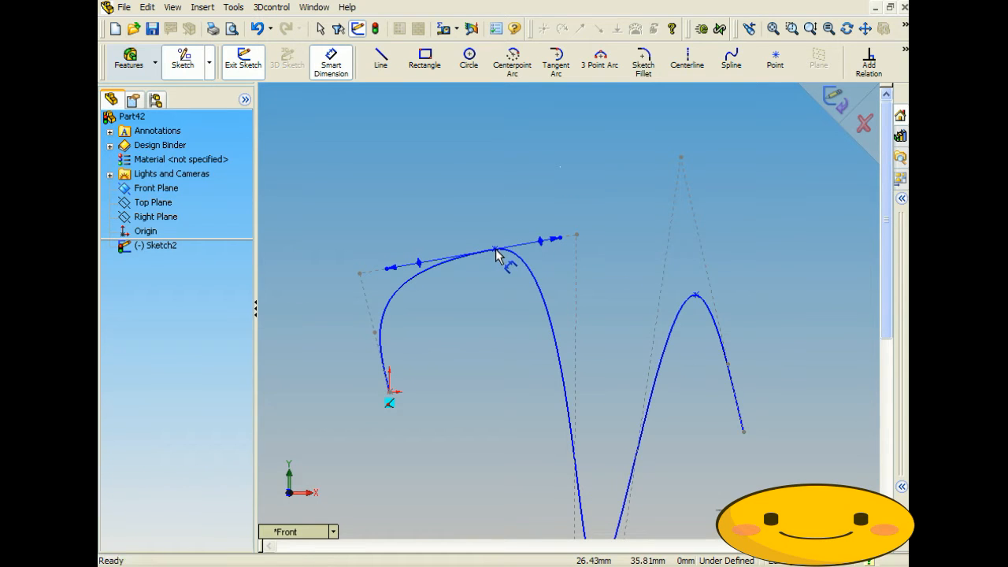
click(496, 251)
click(390, 391)
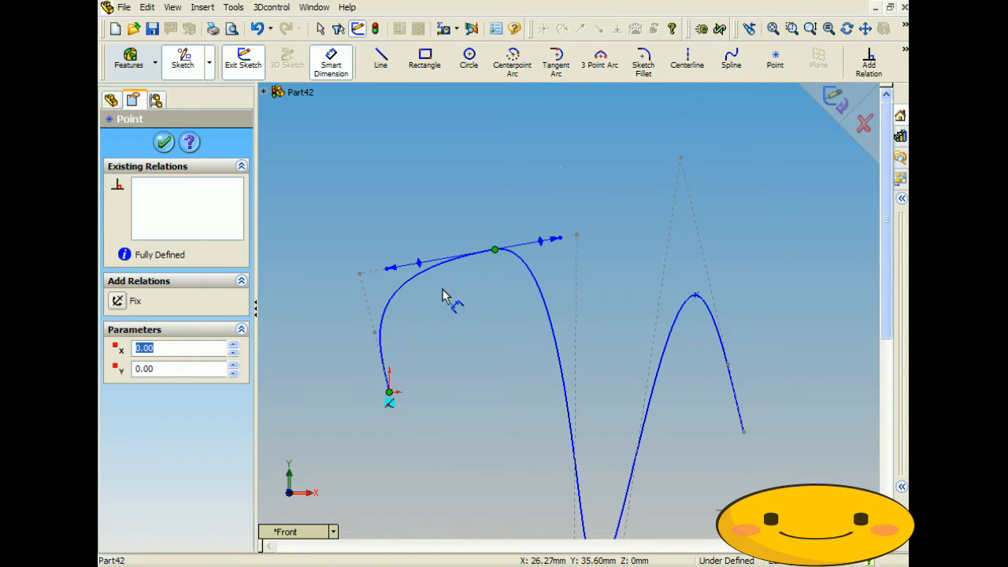
click(343, 201)
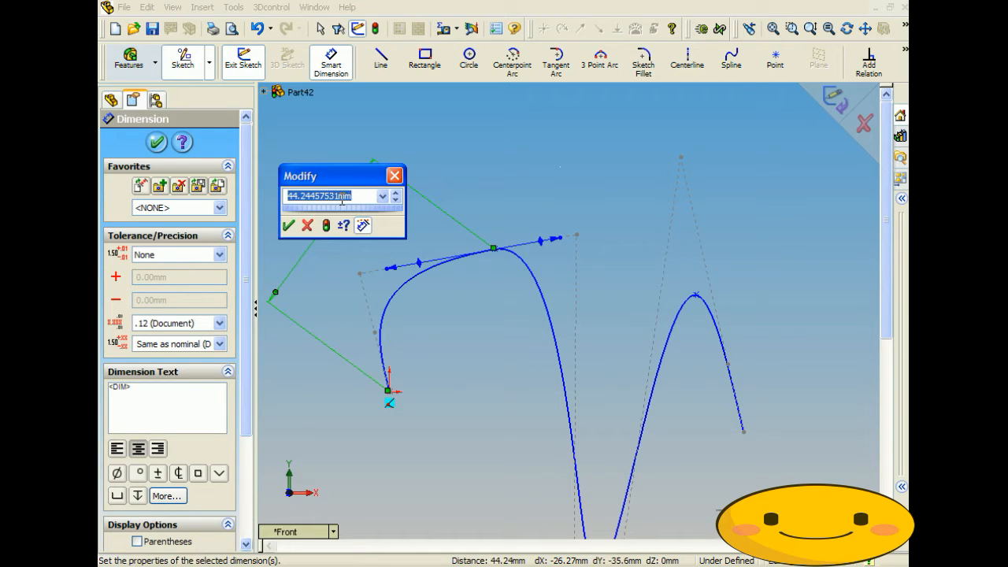
text(60)
key(Return)
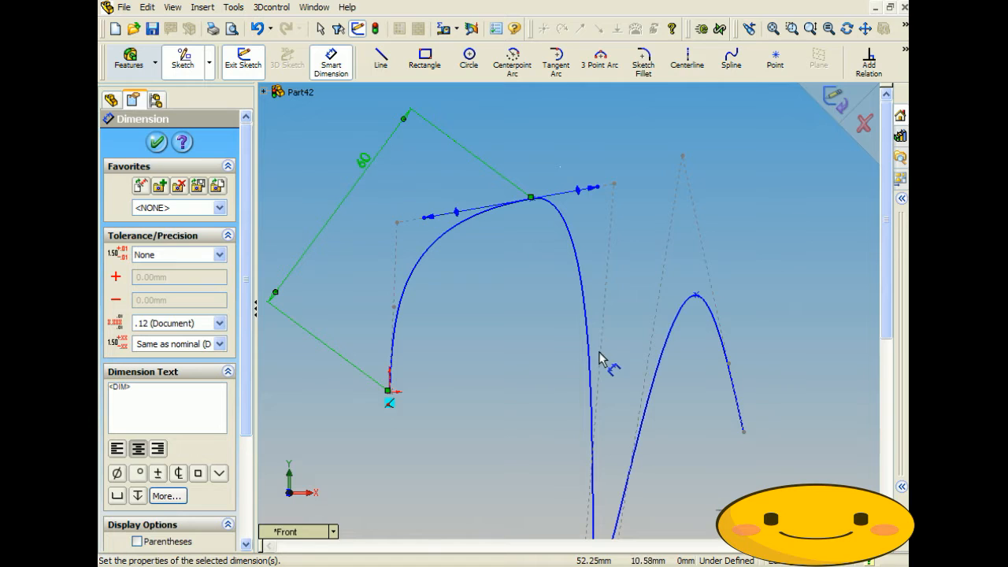
scroll(604, 360, up, 3)
scroll(591, 402, down, 2)
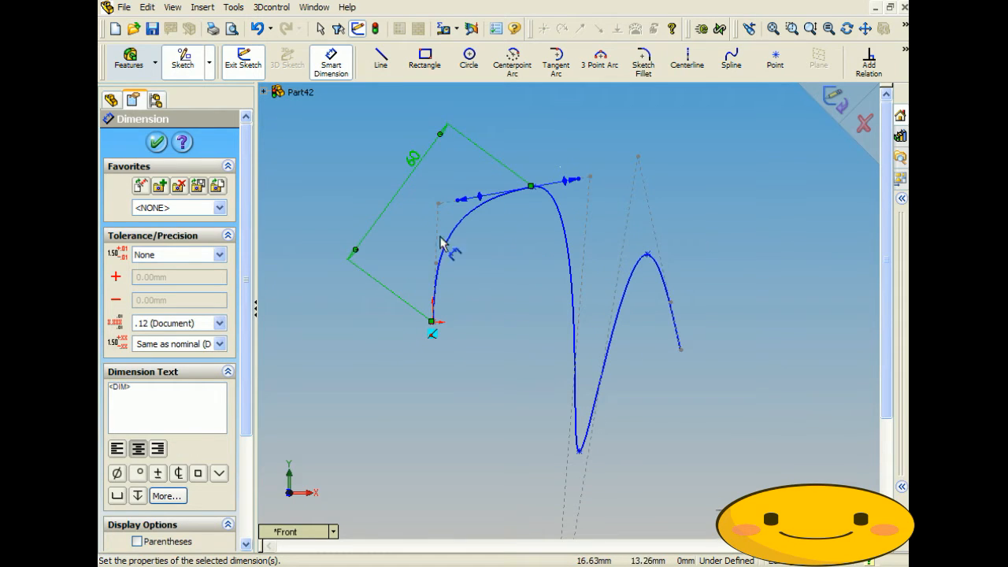
click(157, 142)
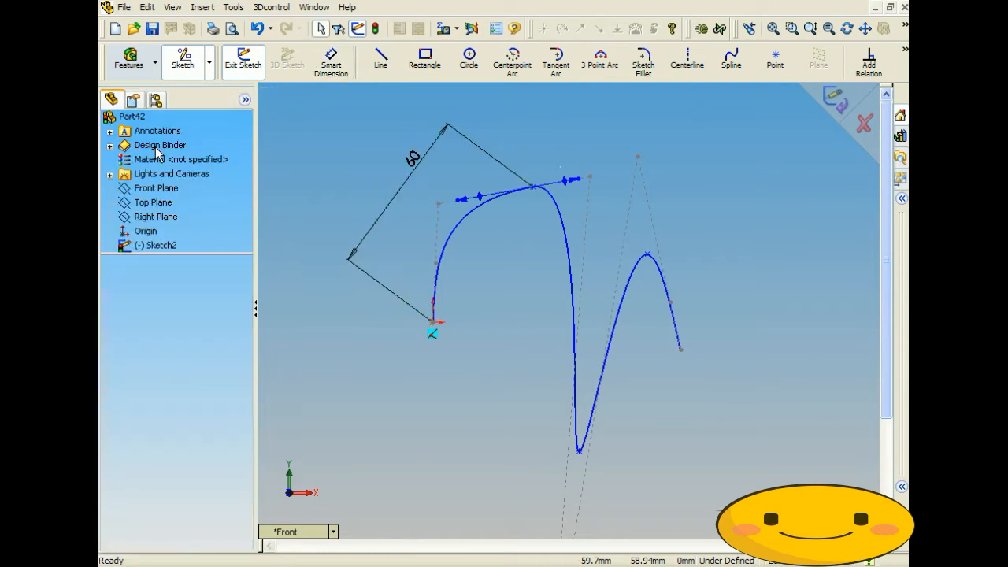
click(831, 101)
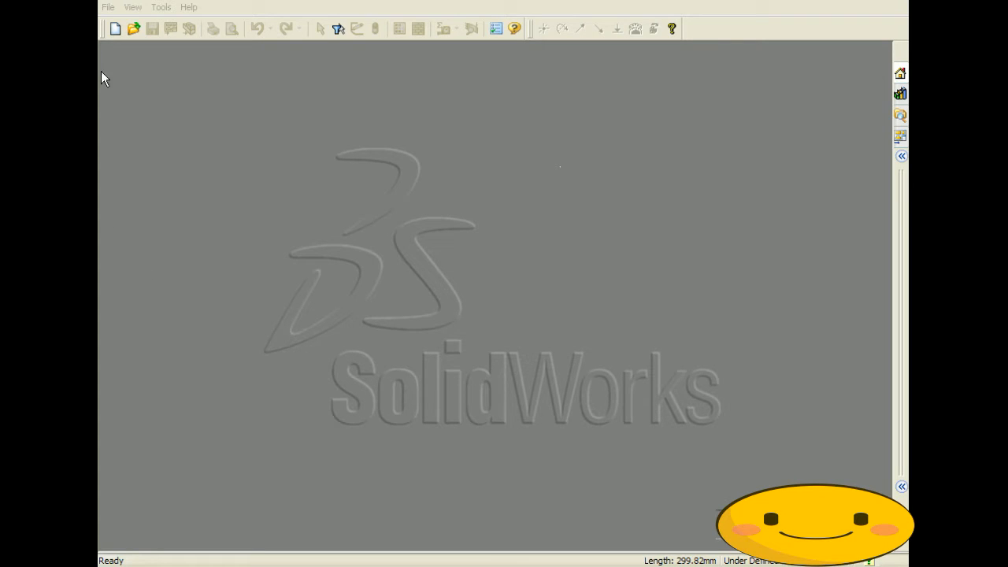
Create a new part document
click(108, 7)
click(122, 24)
click(335, 204)
click(544, 410)
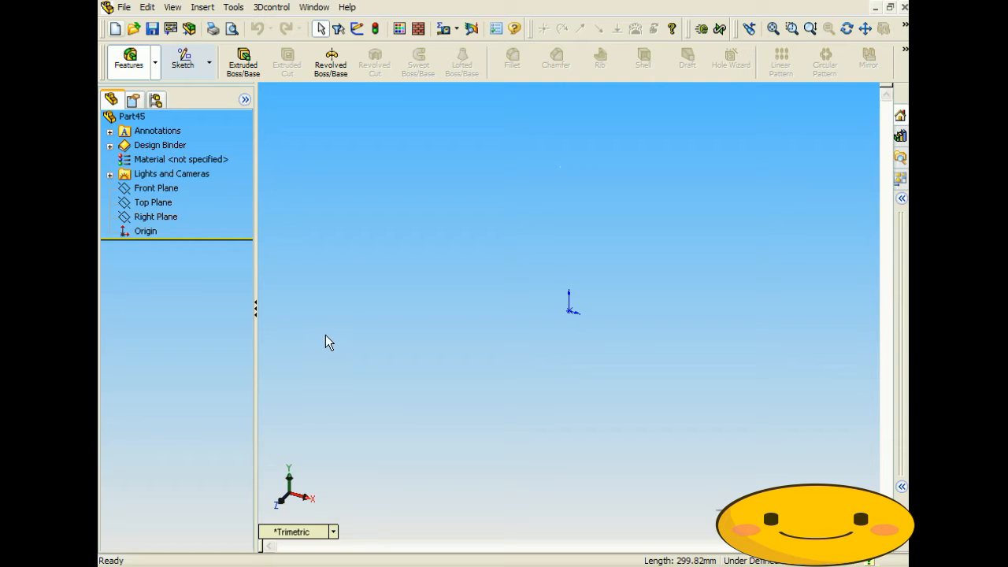
Sketch a vertical line about 67 mm long upward from the origin on the Front Plane
click(189, 67)
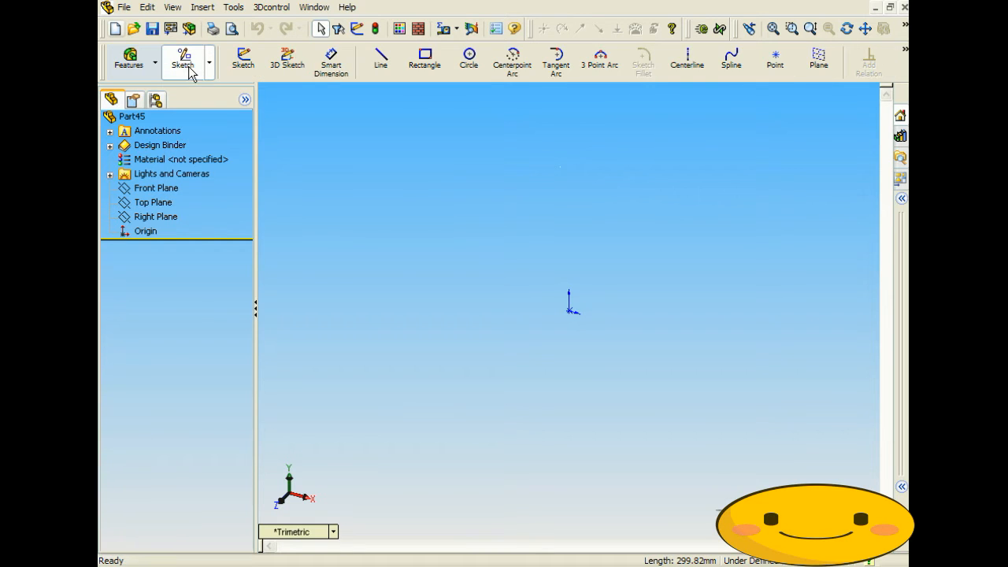
click(381, 60)
click(453, 186)
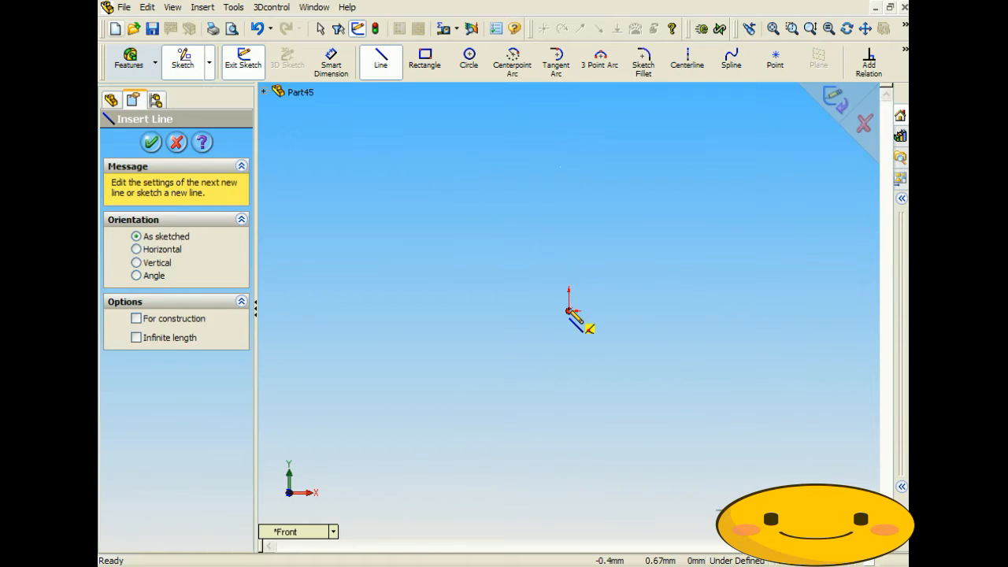
click(570, 311)
click(569, 110)
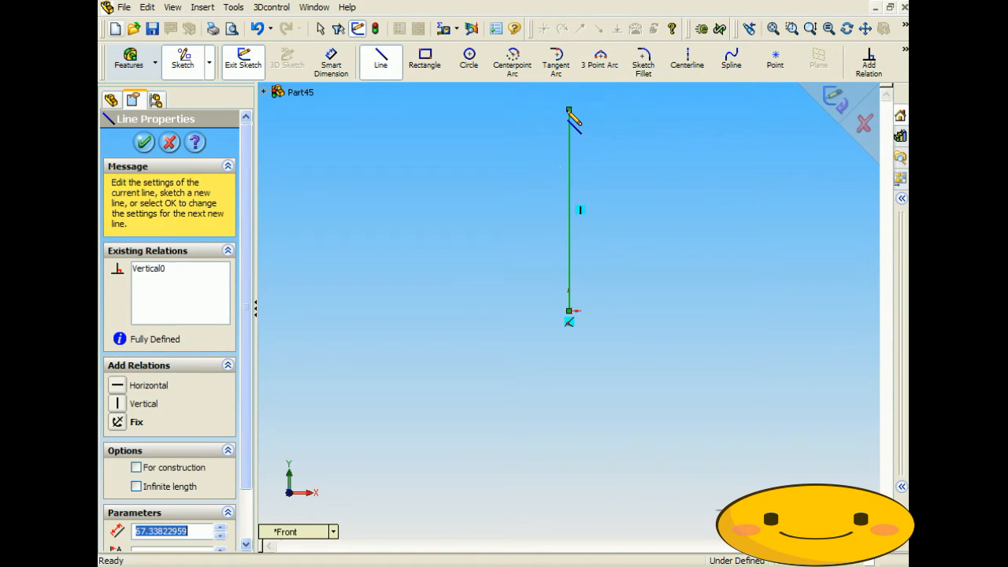
Draw a 3 point arc of about 79 mm radius from the vertical line's upper end, bulging outward and downward
click(600, 59)
click(569, 109)
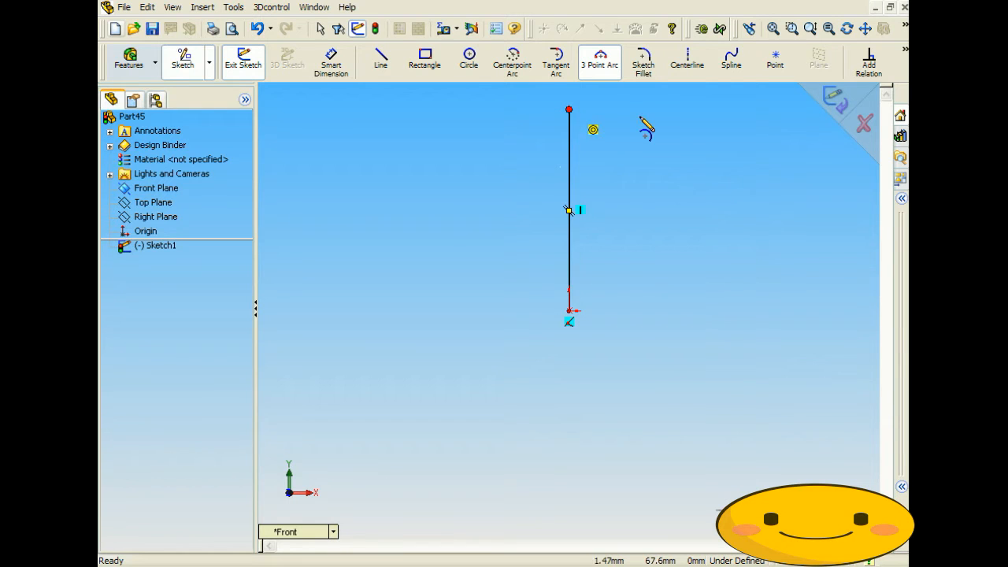
click(745, 190)
click(703, 161)
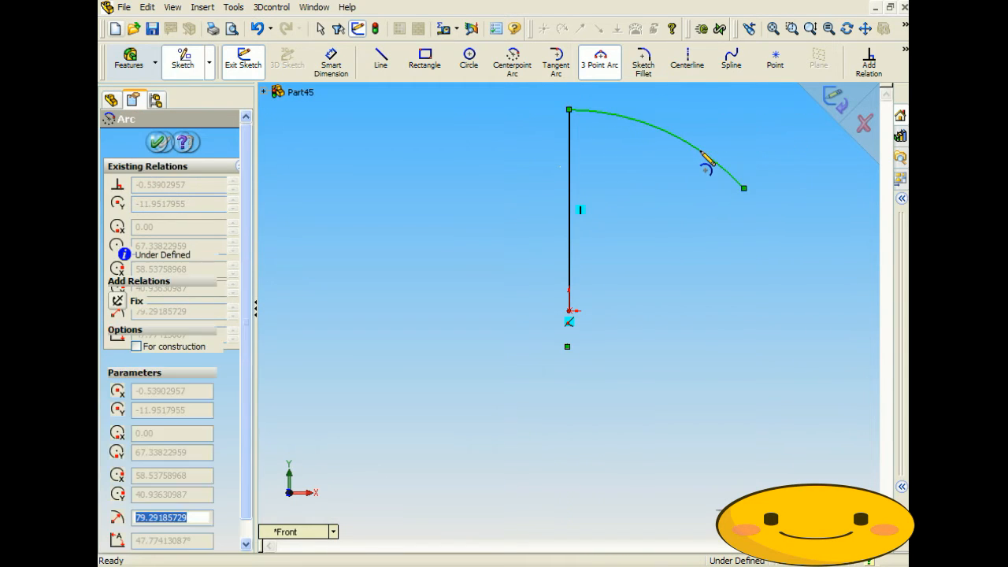
Continue the profile with a large outward-bulging 3 point arc of about 30 mm radius from the first arc's end
click(745, 191)
click(724, 342)
click(863, 282)
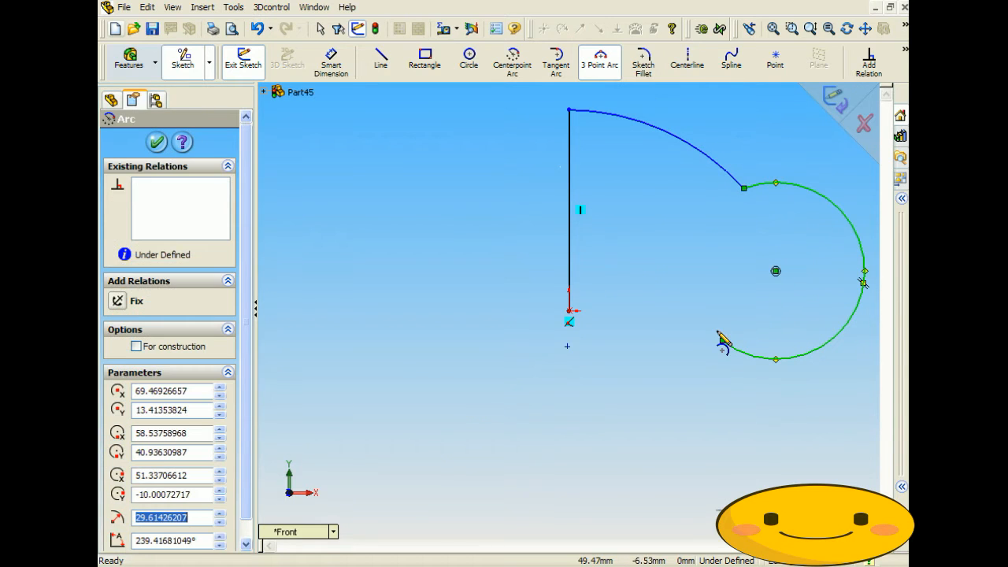
Close the profile with a 3 point arc of about 37 mm radius back to the origin, and exit the sketch
click(723, 341)
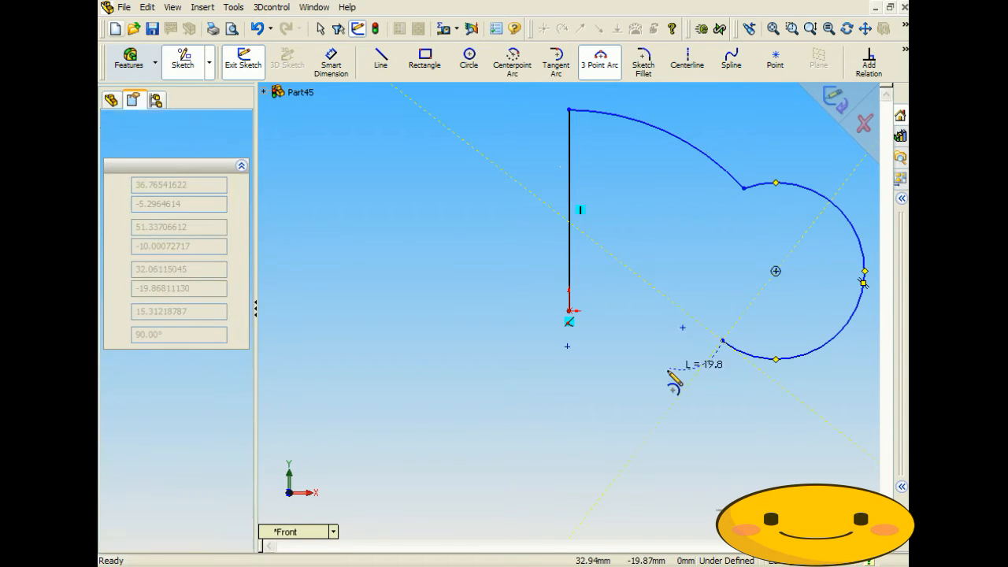
click(569, 312)
click(607, 312)
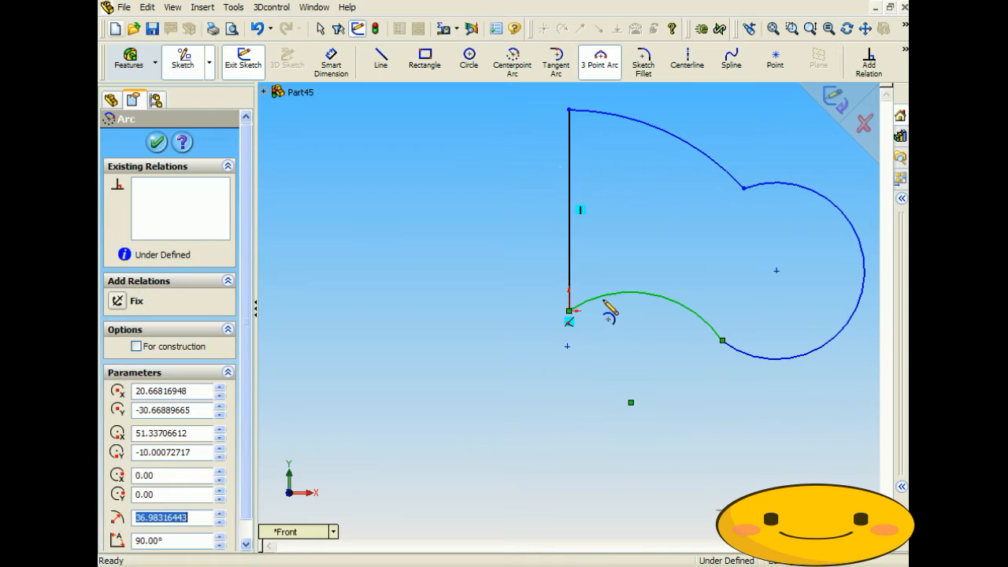
click(840, 110)
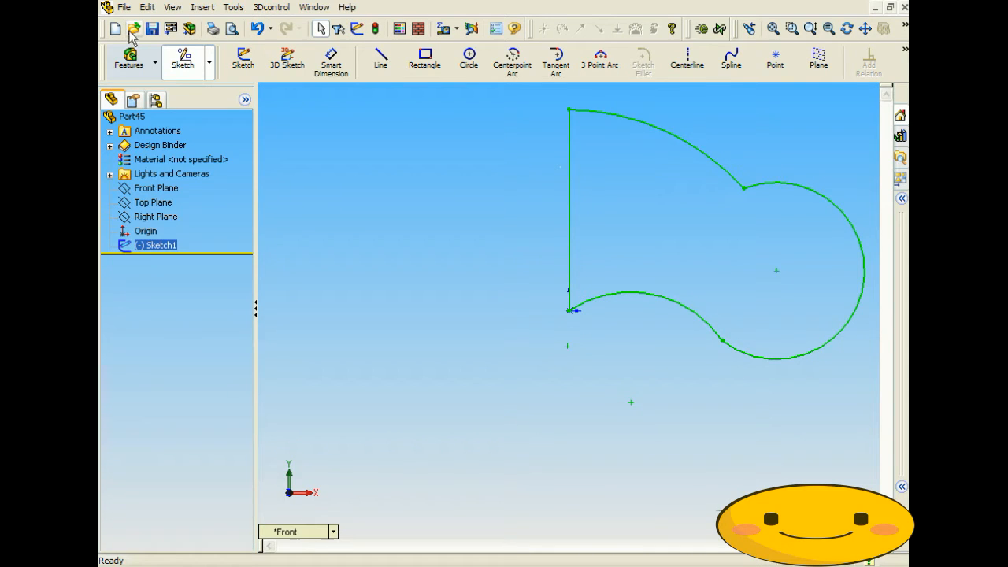
Revolve the closed profile 360° in one direction about its vertical line
click(134, 69)
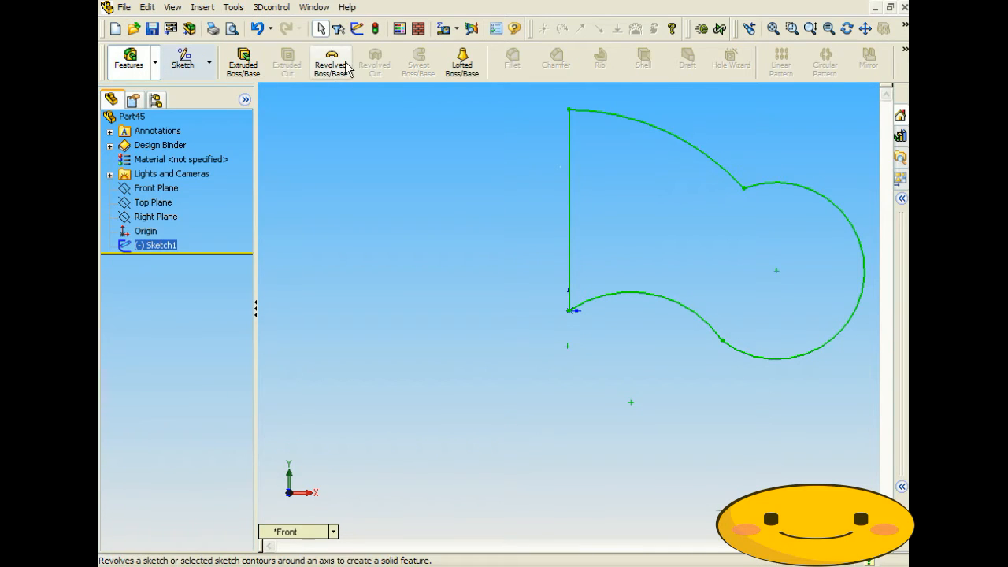
click(330, 63)
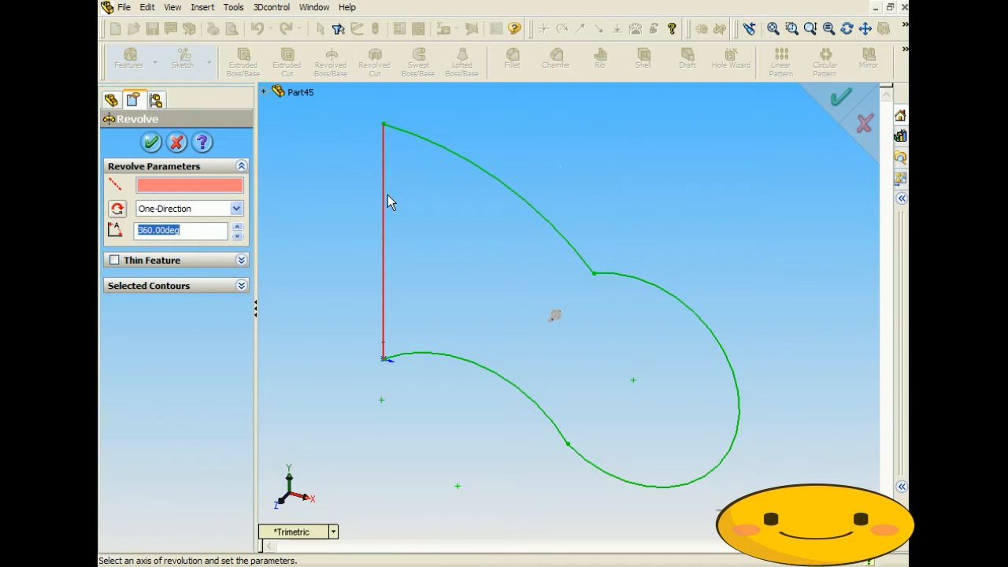
click(385, 195)
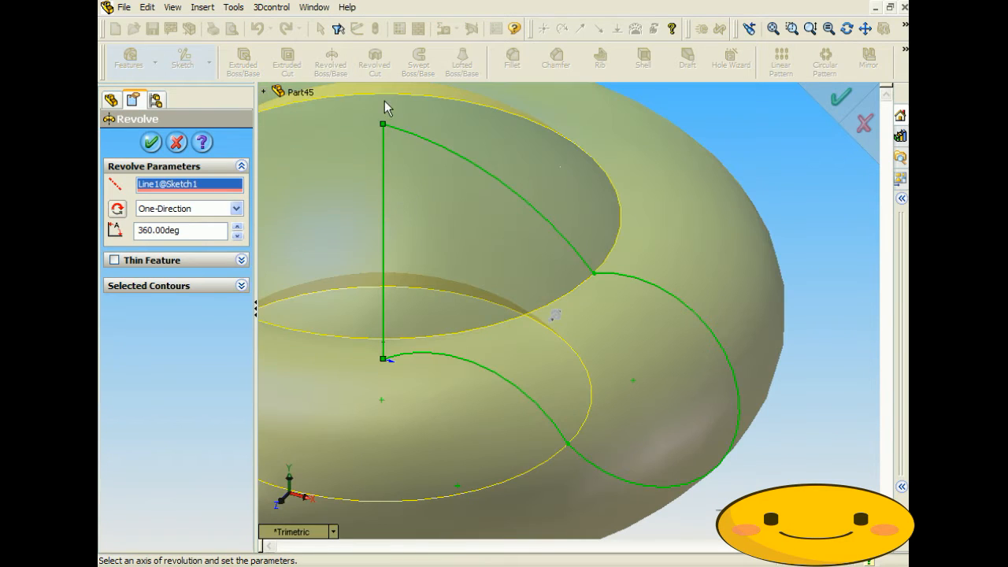
click(152, 143)
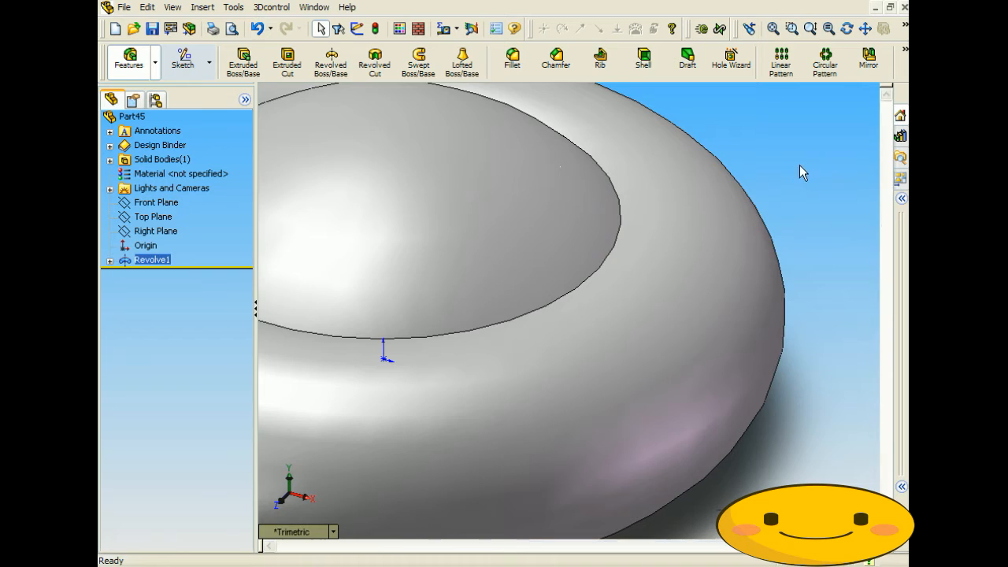
scroll(493, 266, up, 5)
middle_drag(448, 299, 511, 182)
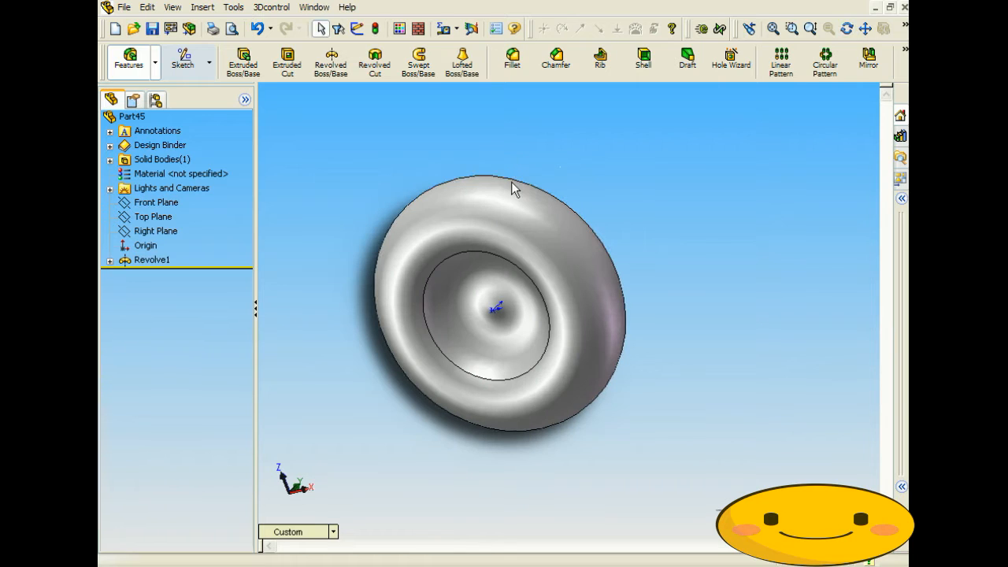
Draw a closed seven-point Spline on Surface, about 380 mm long, around the front of the revolved body's outer ring, working in Front view
click(233, 8)
mouse_move(326, 120)
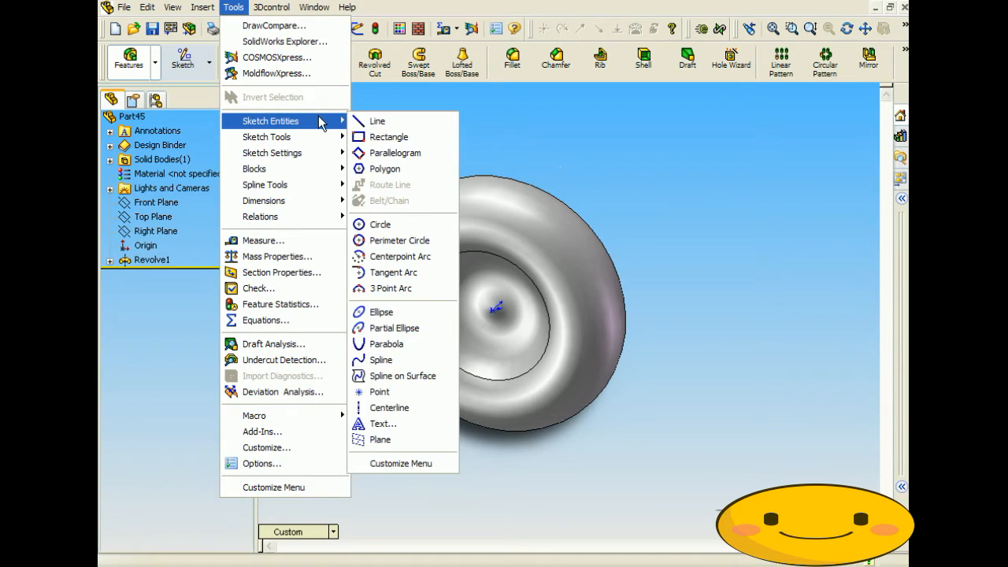
click(402, 376)
middle_drag(483, 205, 375, 249)
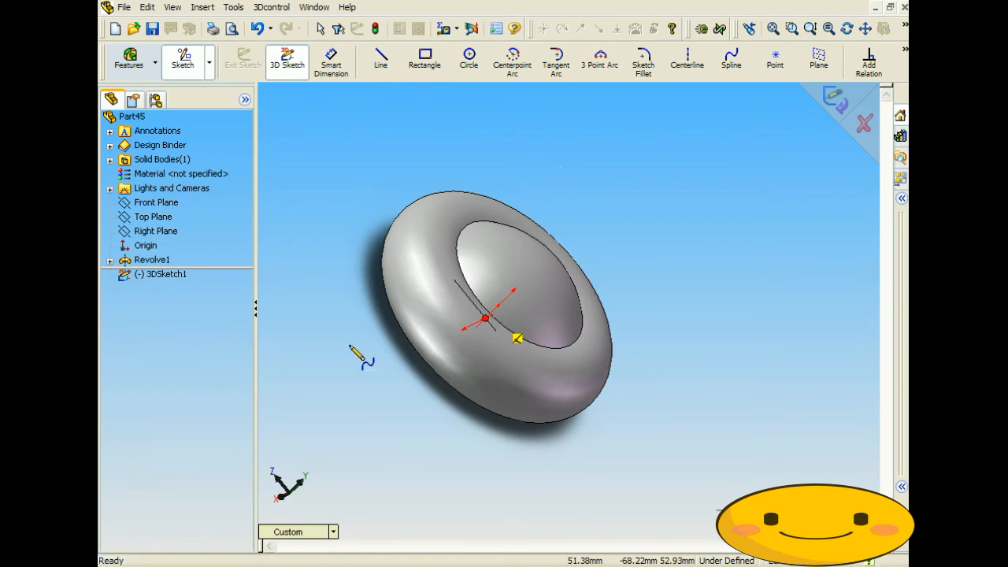
click(333, 531)
click(356, 344)
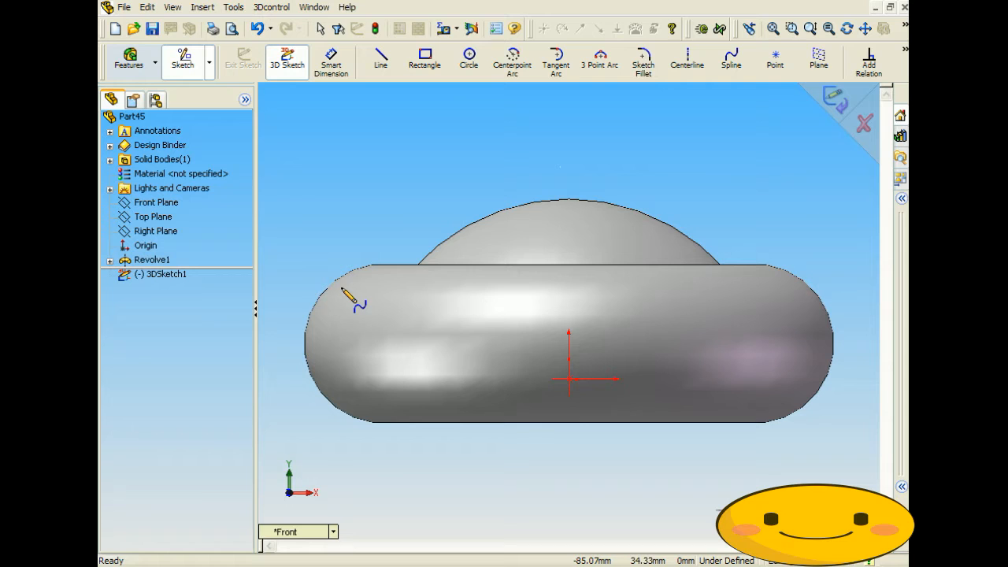
click(373, 339)
click(709, 342)
click(590, 338)
click(372, 322)
click(434, 299)
click(622, 293)
click(763, 305)
click(762, 388)
click(709, 342)
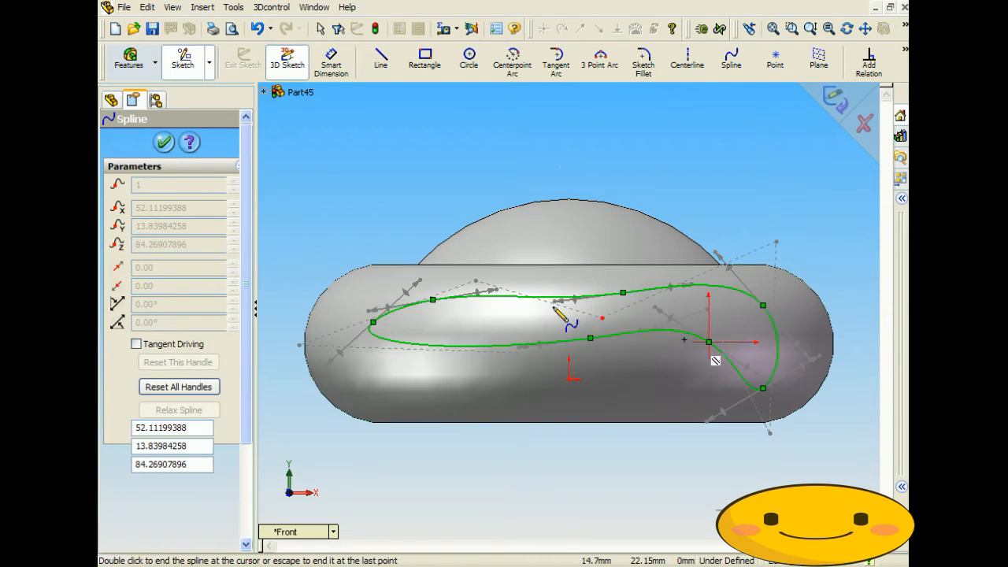
Draw a two-point Spline on Surface about 48 mm long on the ring's upper side, beside the central dome
middle_drag(371, 232, 226, 216)
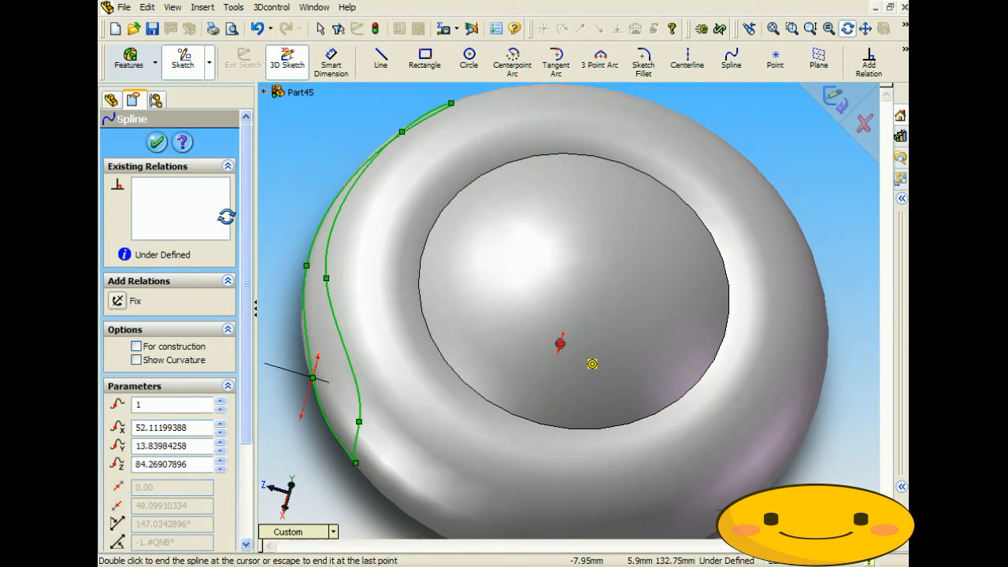
middle_drag(519, 335, 486, 321)
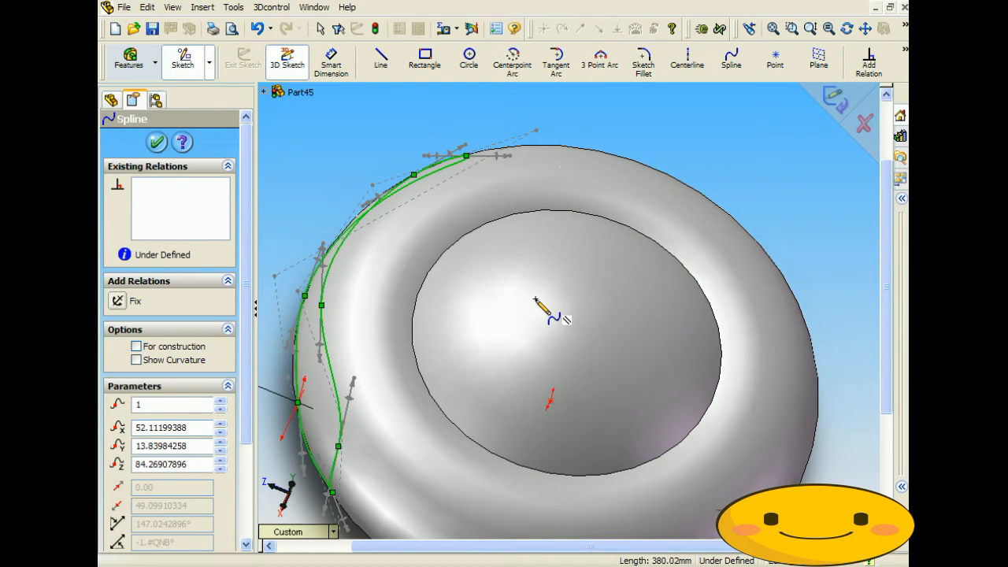
click(394, 266)
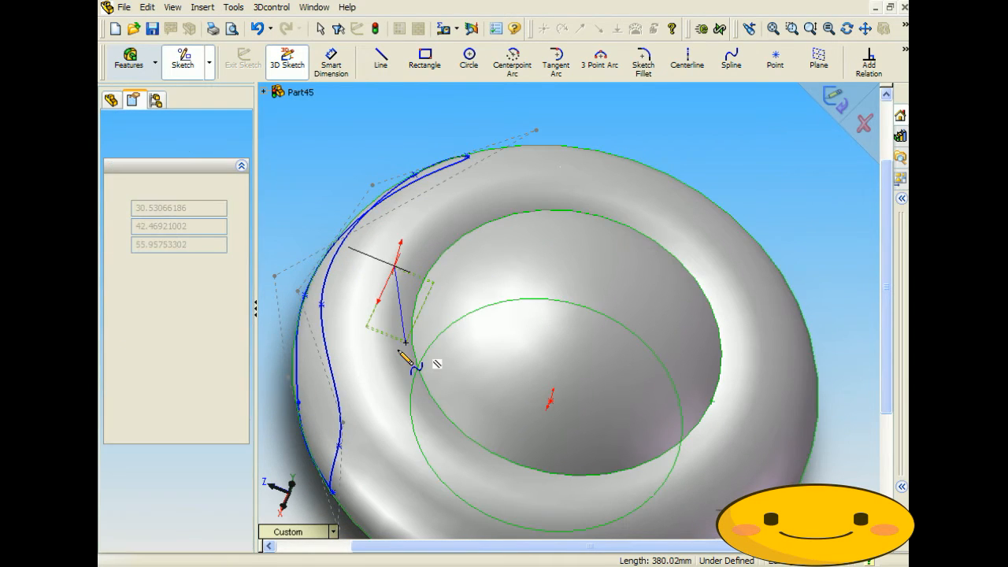
click(387, 375)
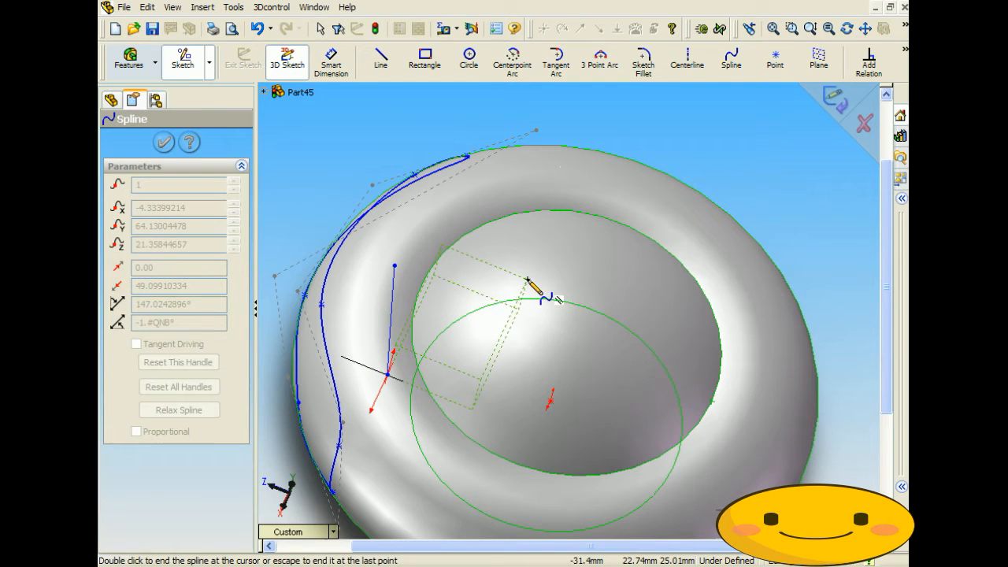
key(Escape)
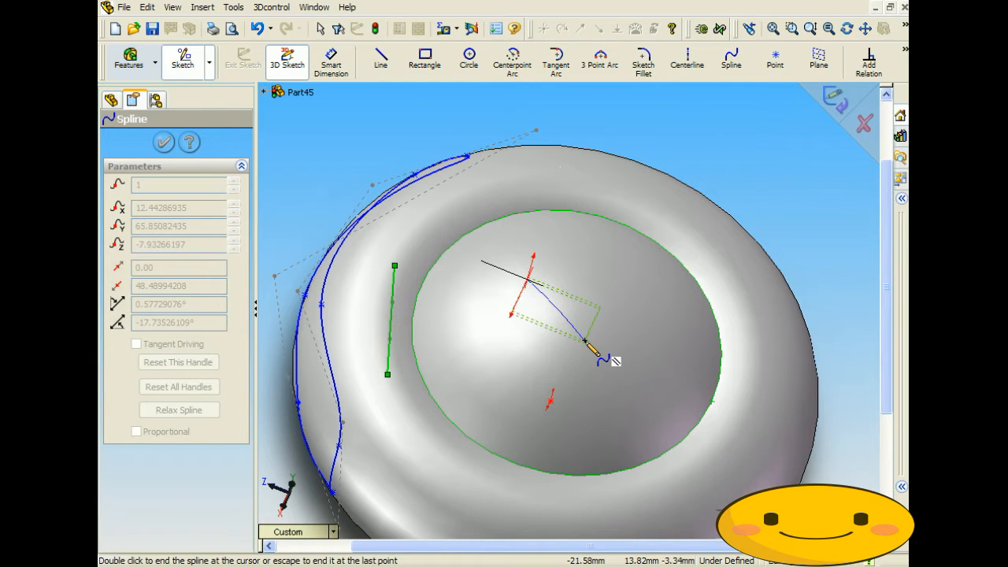
Draw a closed four-point Spline on Surface on the central dome
middle_drag(547, 333, 539, 259)
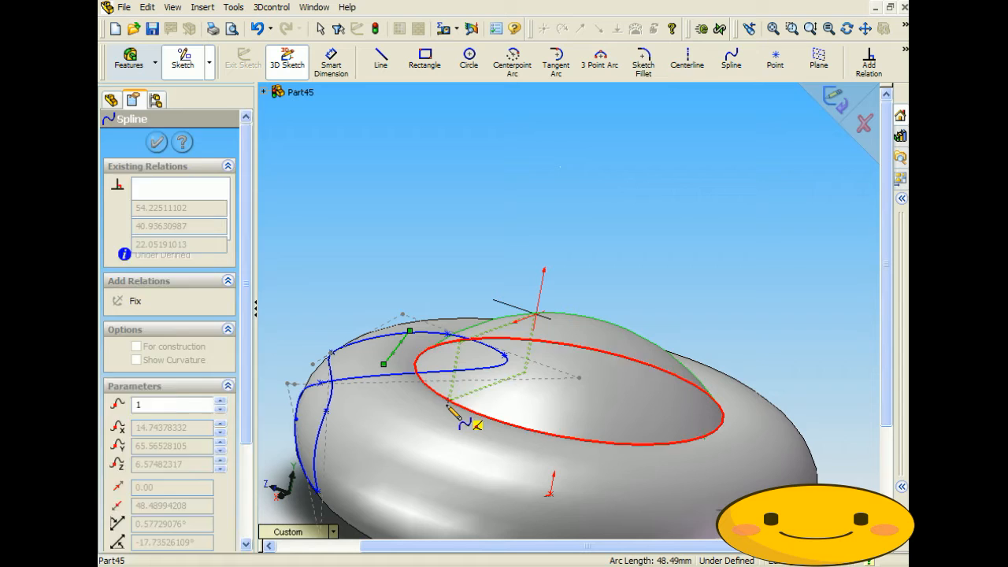
click(454, 406)
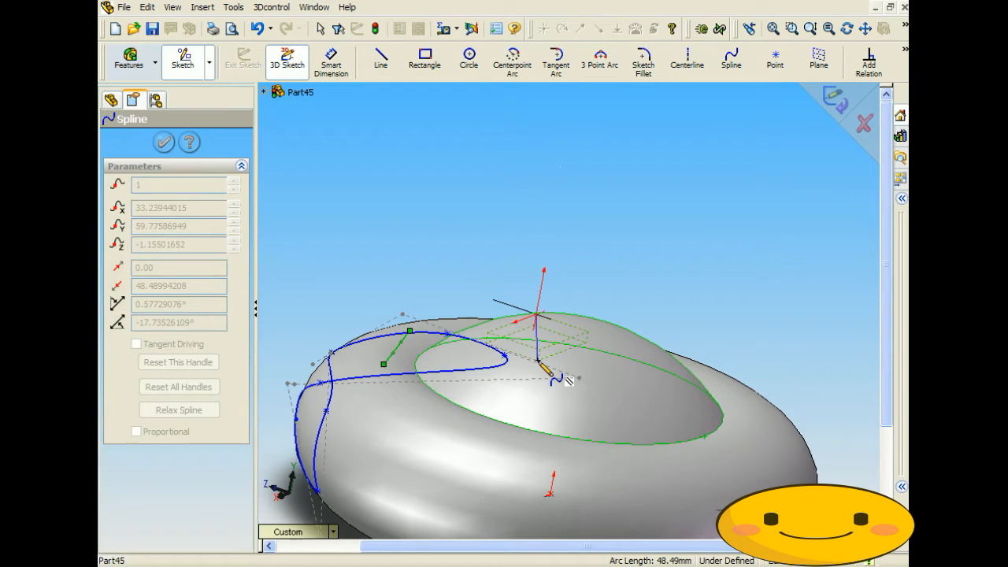
mouse_move(567, 353)
middle_down()
mouse_move(590, 360)
mouse_move(581, 344)
middle_up()
click(575, 353)
click(645, 323)
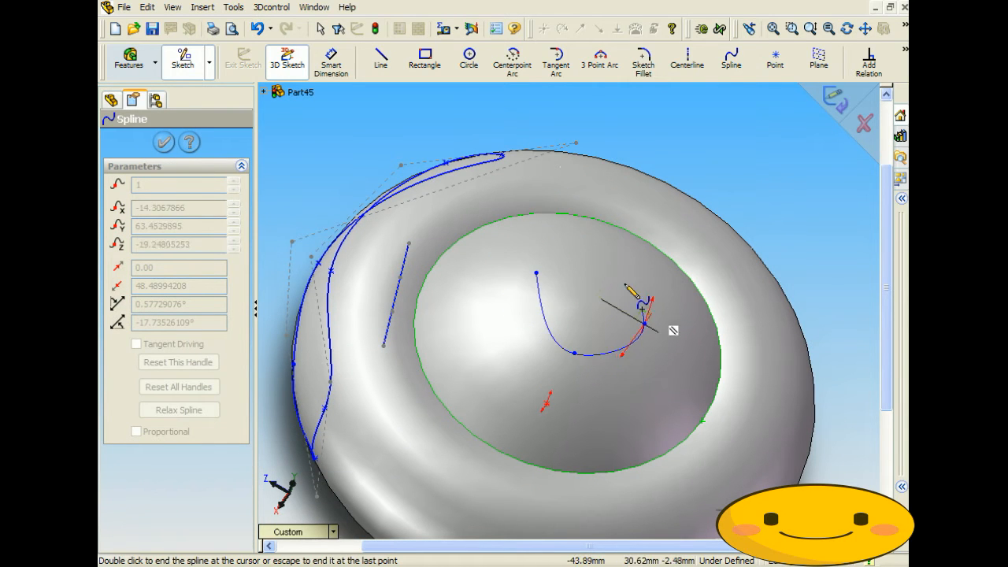
click(537, 273)
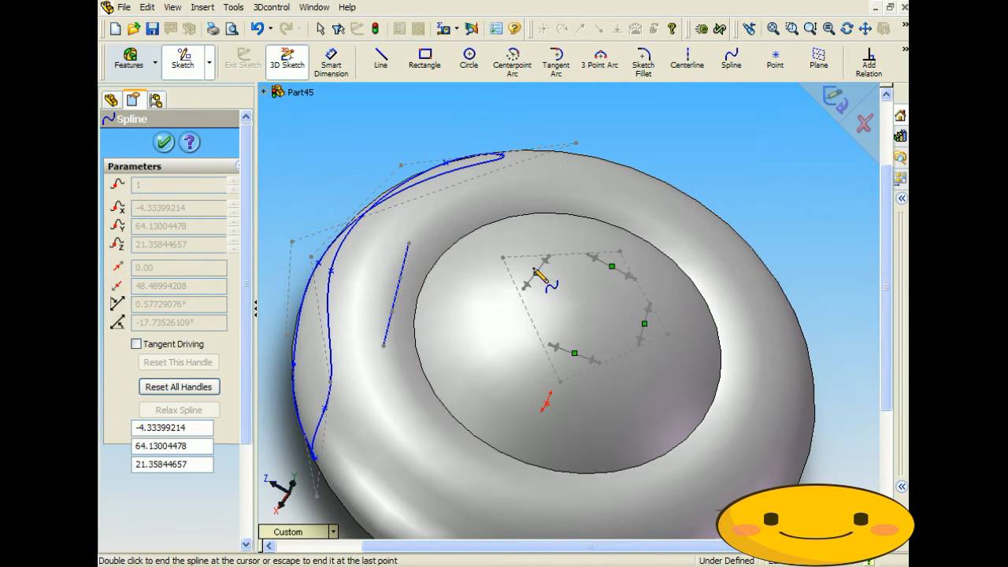
Draw an open four-point Spline on Surface inside the central recess on the underside of the revolved body
middle_drag(508, 310, 511, 323)
mouse_move(382, 254)
middle_down()
mouse_move(378, 310)
mouse_move(355, 289)
mouse_move(362, 228)
mouse_move(480, 367)
mouse_move(438, 299)
mouse_move(533, 396)
mouse_move(511, 378)
middle_up()
scroll(532, 391, up, 5)
scroll(598, 398, down, 3)
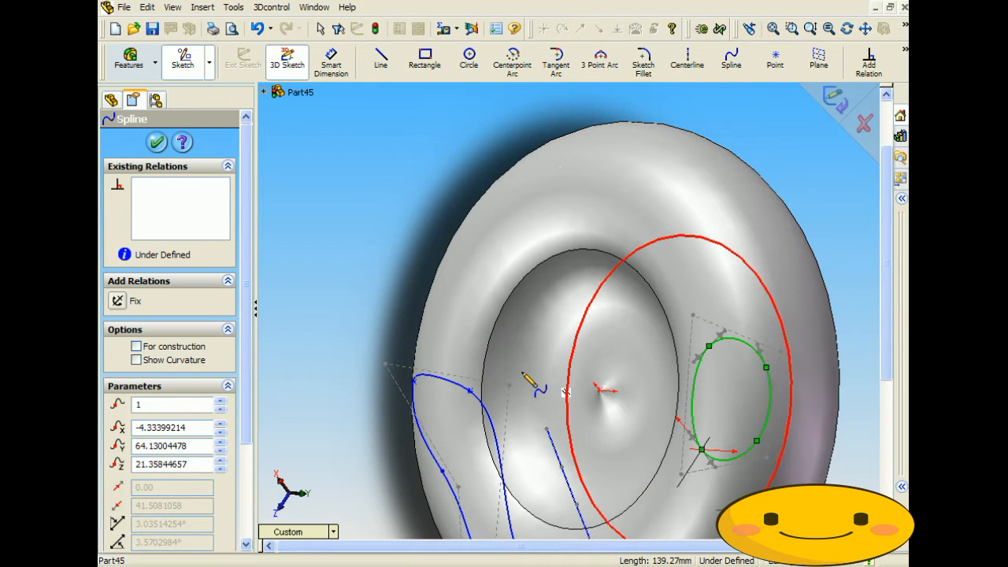
click(551, 308)
click(527, 382)
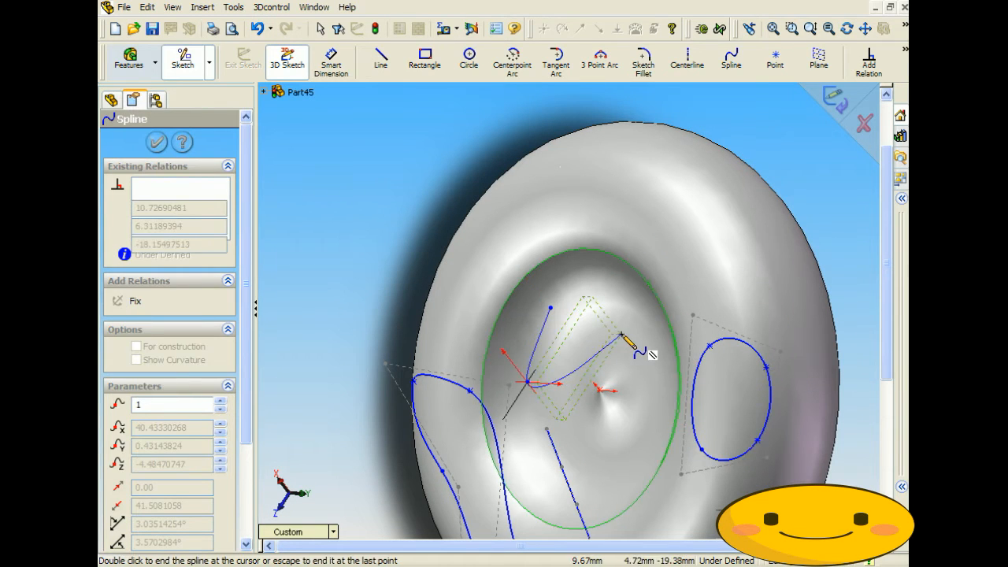
click(622, 334)
click(577, 282)
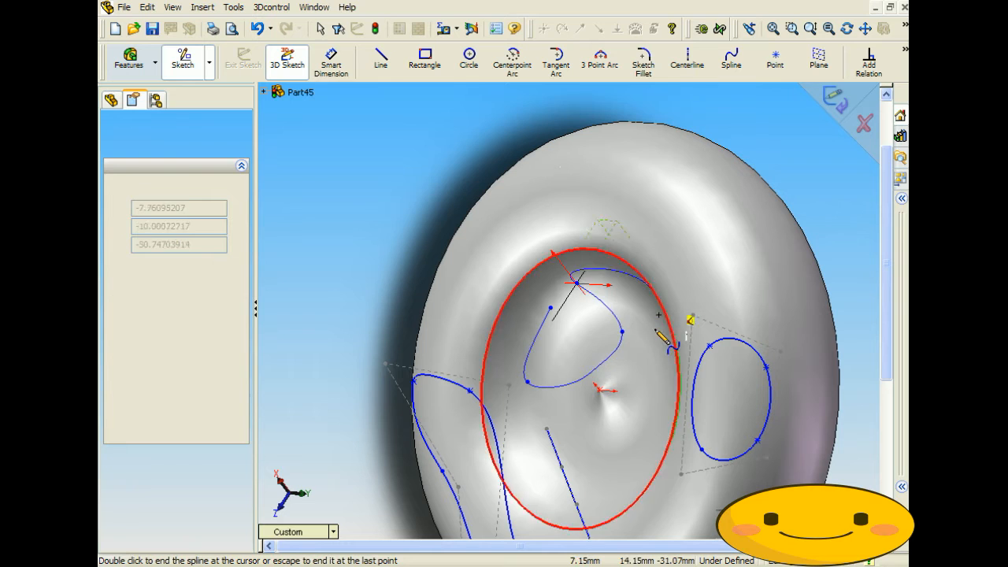
key(Escape)
Draw a three-point Spline on Surface across the recess, ending at the open spline's start point, and exit the 3D sketch
click(653, 369)
click(588, 425)
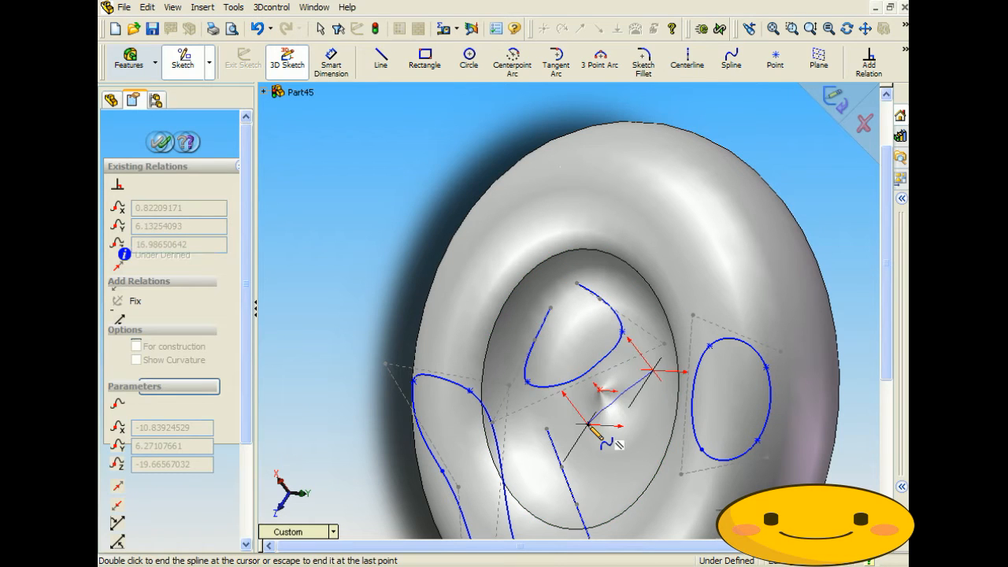
click(551, 308)
middle_drag(533, 356, 691, 486)
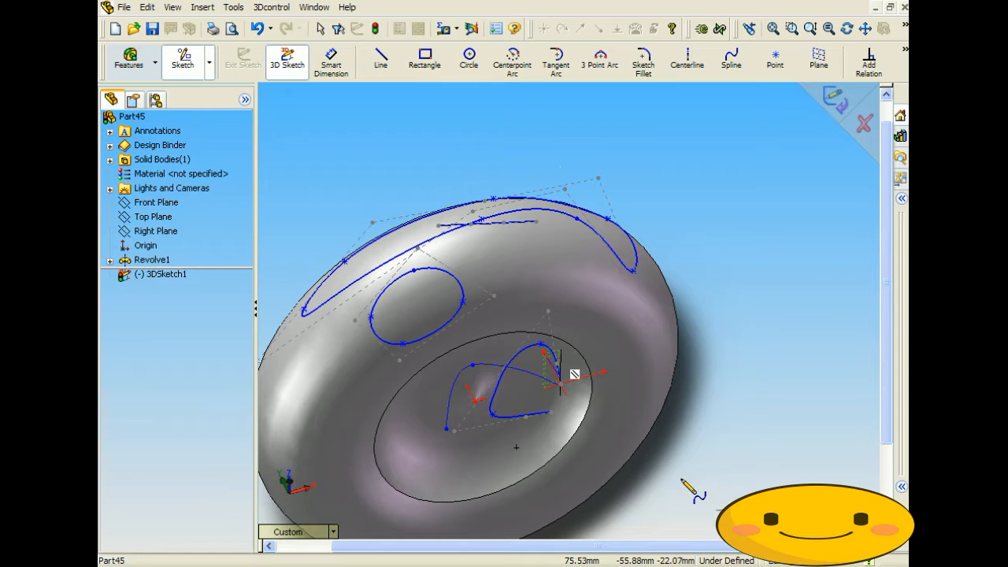
click(836, 102)
mouse_move(602, 198)
middle_down()
mouse_move(564, 235)
mouse_move(661, 373)
mouse_move(677, 283)
mouse_move(476, 226)
middle_up()
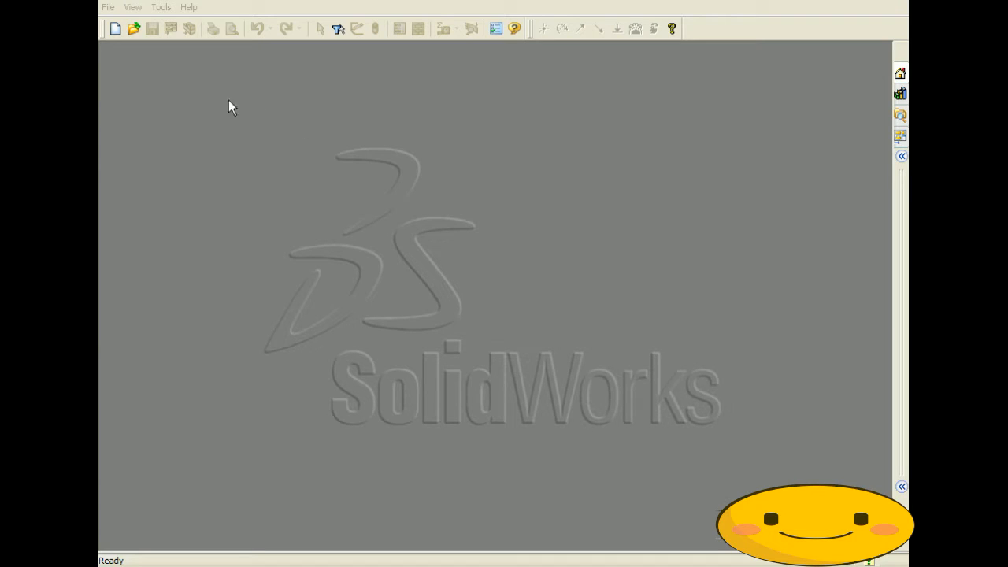
Create a new part document
click(108, 7)
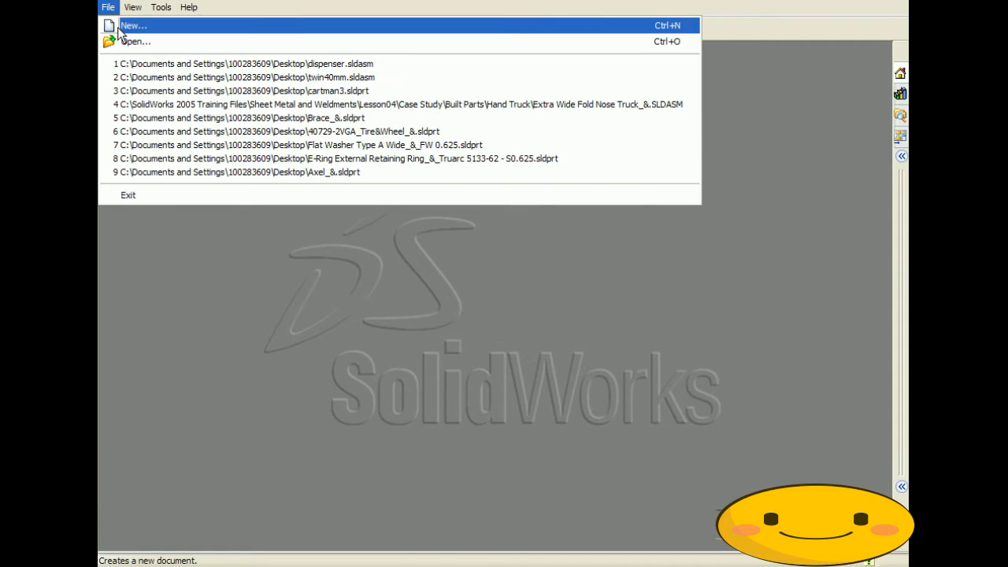
click(124, 26)
click(556, 412)
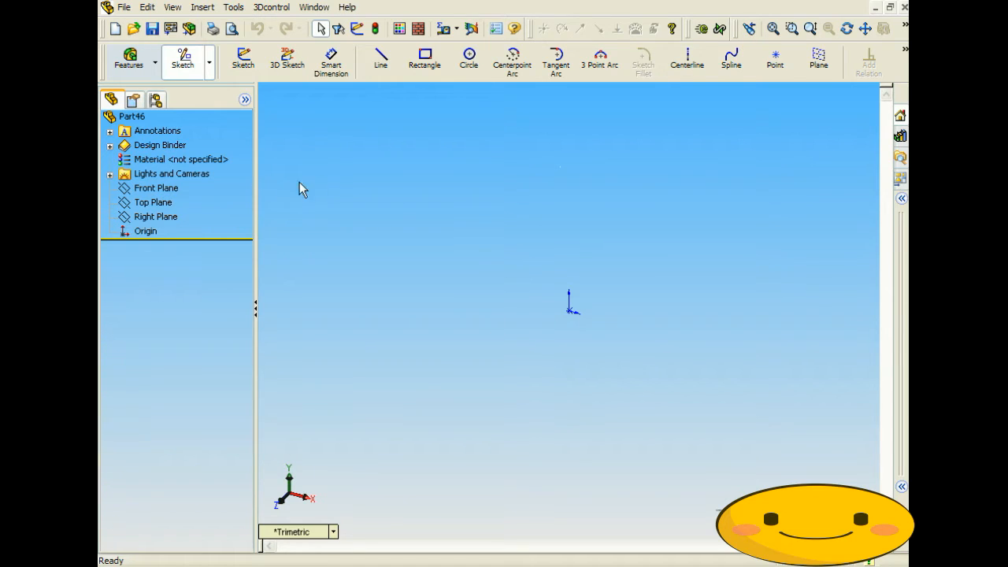
Sketch a vertical centerline about 102 mm long through the origin on the Front Plane
click(167, 188)
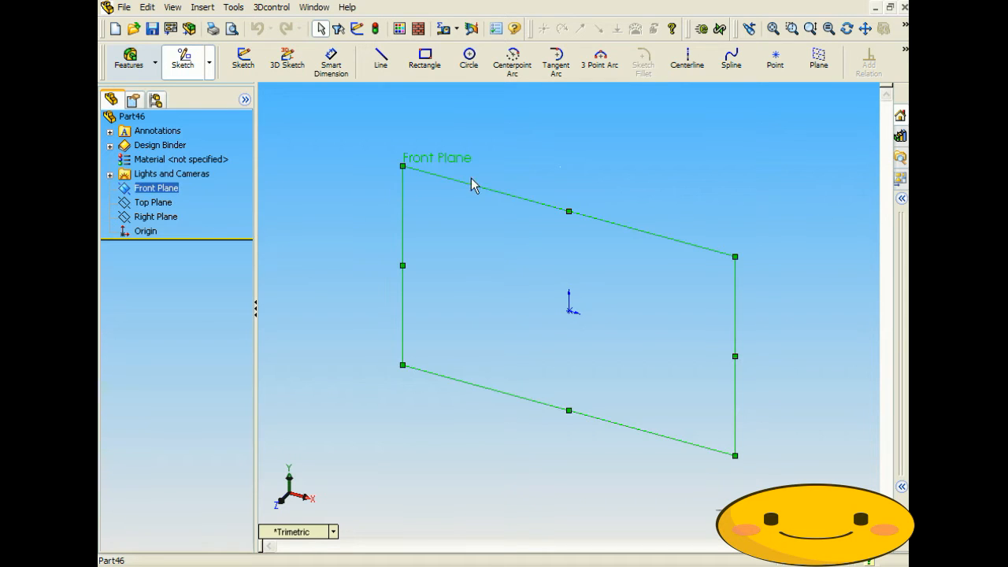
click(687, 59)
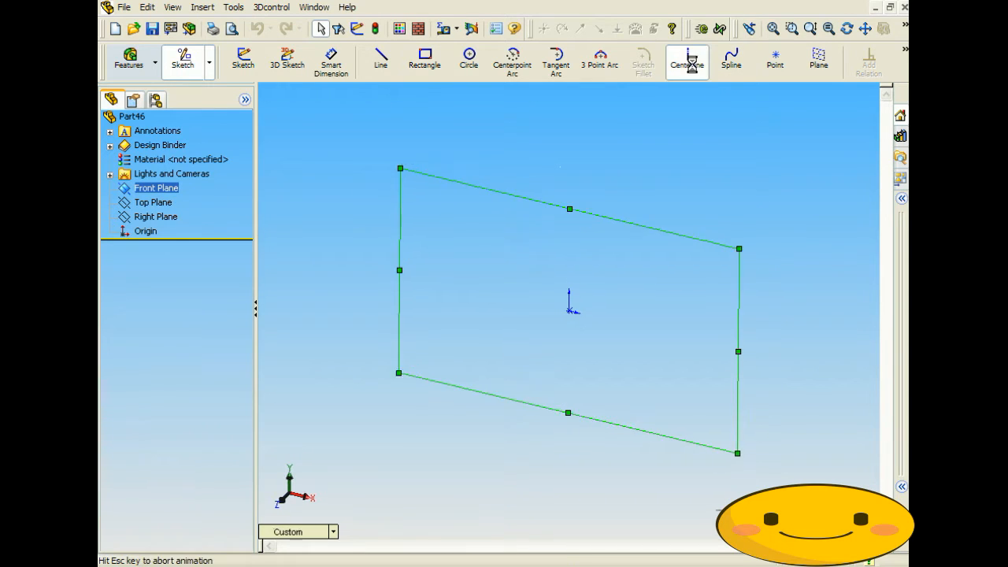
click(569, 234)
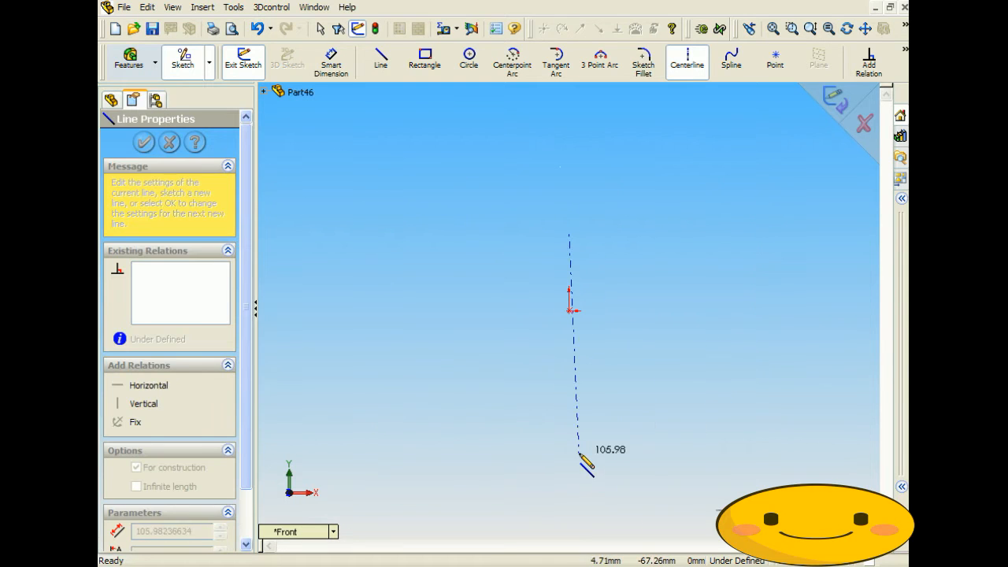
click(570, 444)
right_click(667, 291)
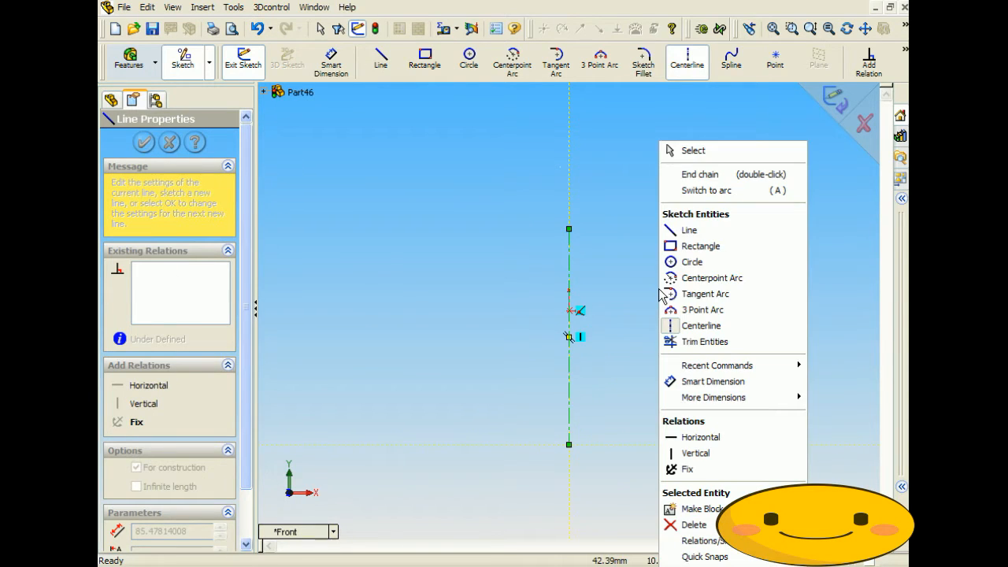
click(689, 230)
middle_drag(574, 338, 573, 393)
scroll(573, 394, down, 4)
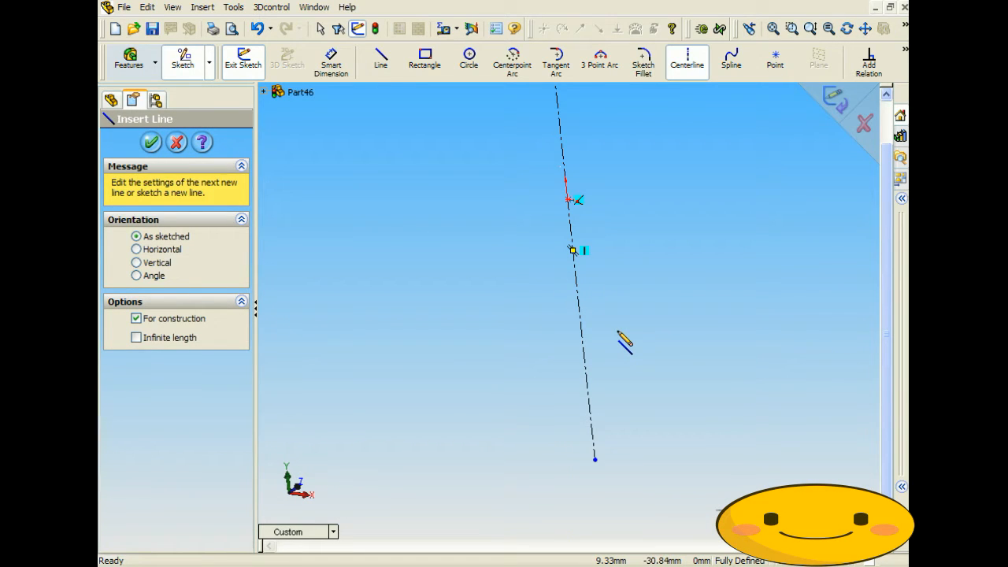
scroll(621, 336, up, 3)
middle_drag(623, 338, 583, 376)
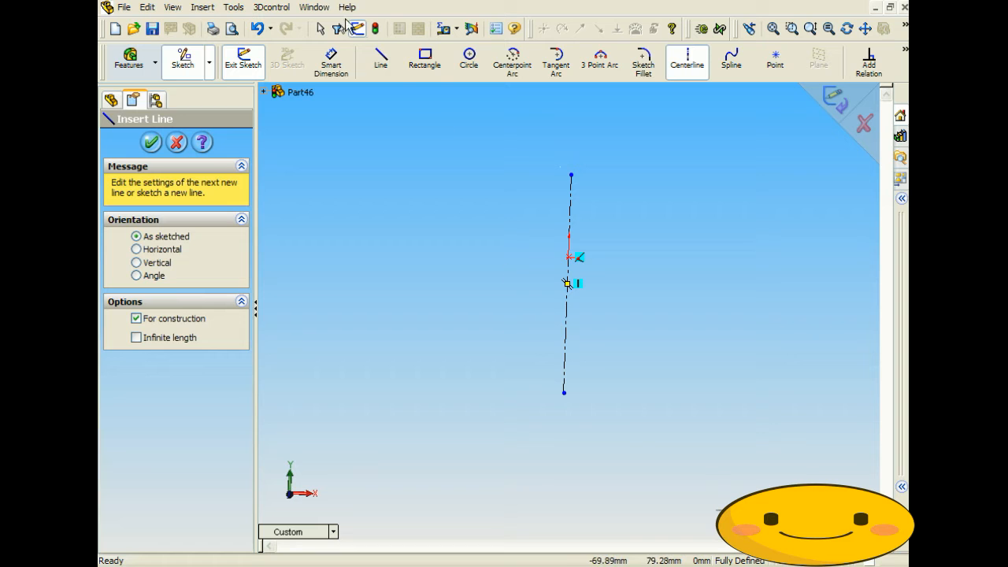
Draw a slanted line about 101 mm long to the right of the centerline and dimension its angle to the centerline as 45°
click(381, 59)
mouse_move(715, 186)
mouse_down()
mouse_move(656, 376)
mouse_move(619, 378)
mouse_up()
click(344, 68)
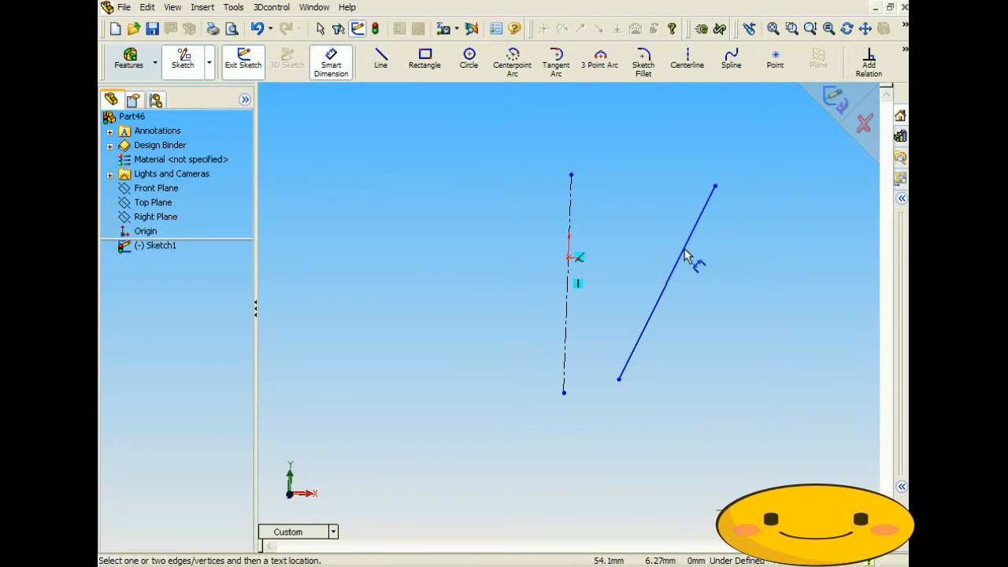
click(680, 253)
click(568, 222)
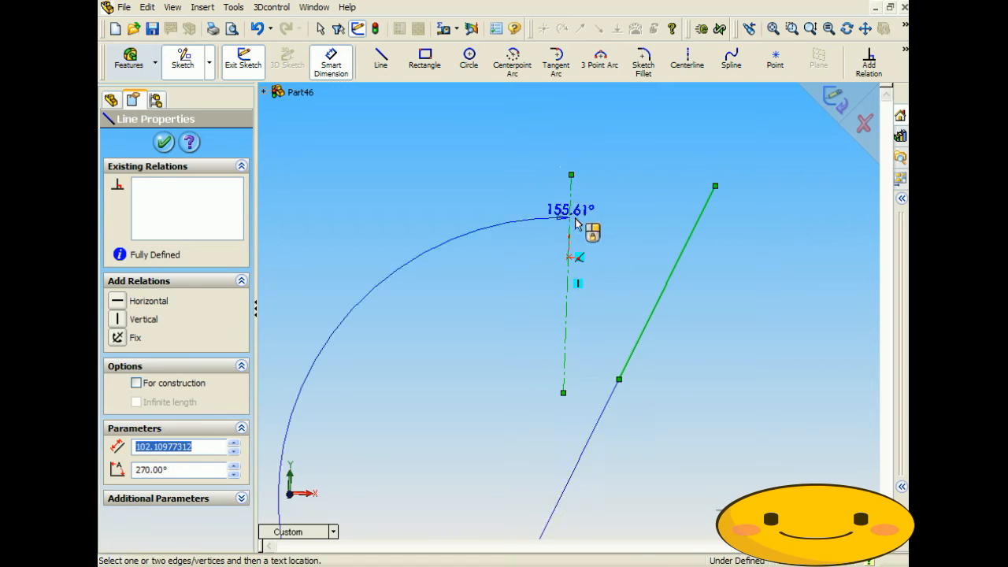
click(625, 199)
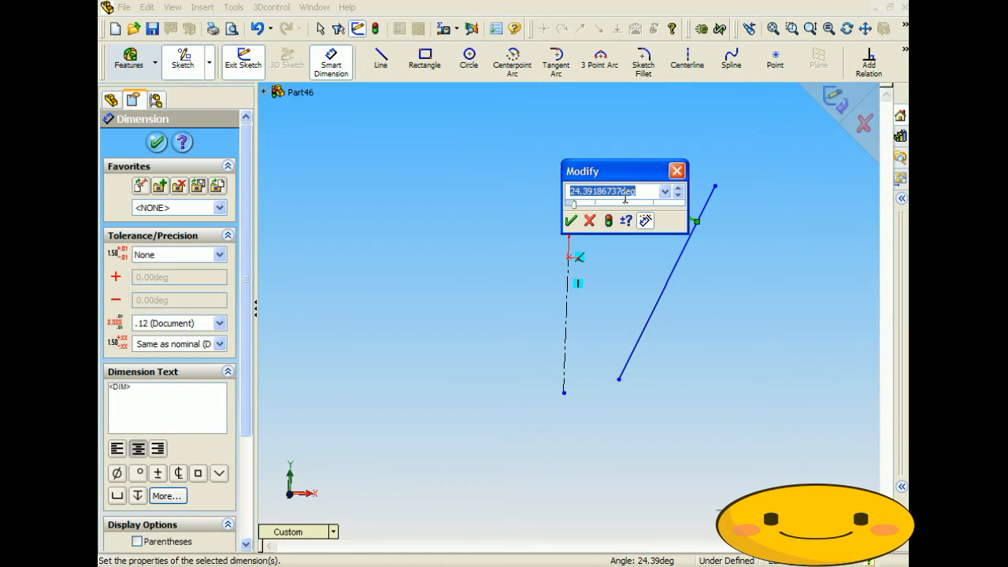
text(45)
key(Return)
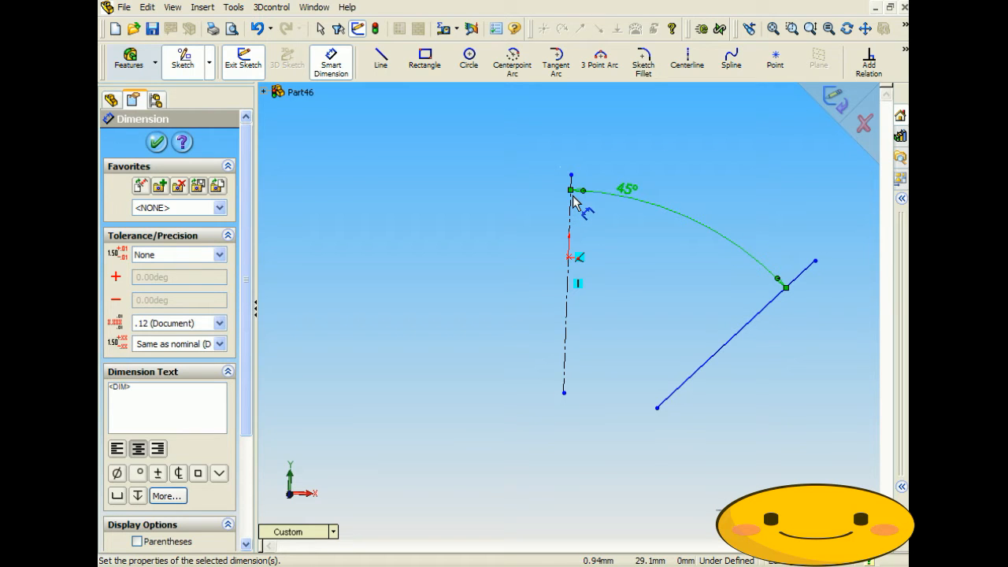
Dimension the slanted line's length, accepting the length as drawn
click(773, 299)
click(688, 295)
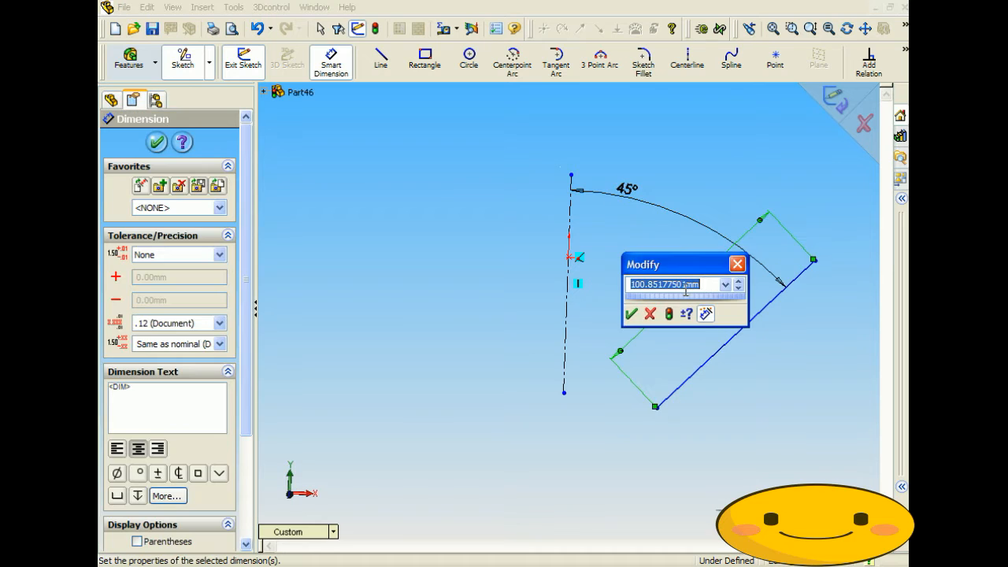
key(Return)
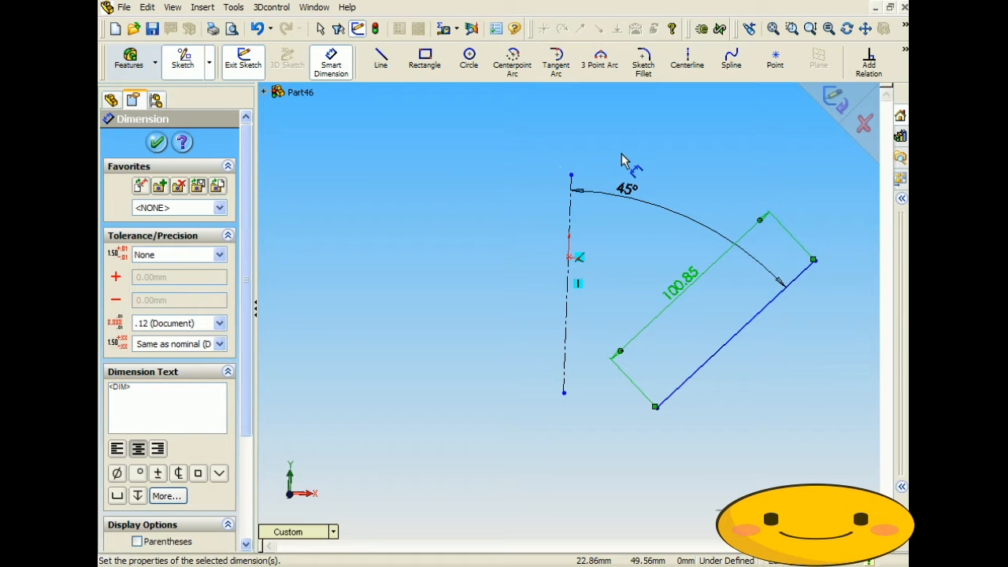
Place three sketch points to the left of the centerline, two near the top and one lower down
click(772, 70)
click(392, 134)
click(367, 309)
click(480, 159)
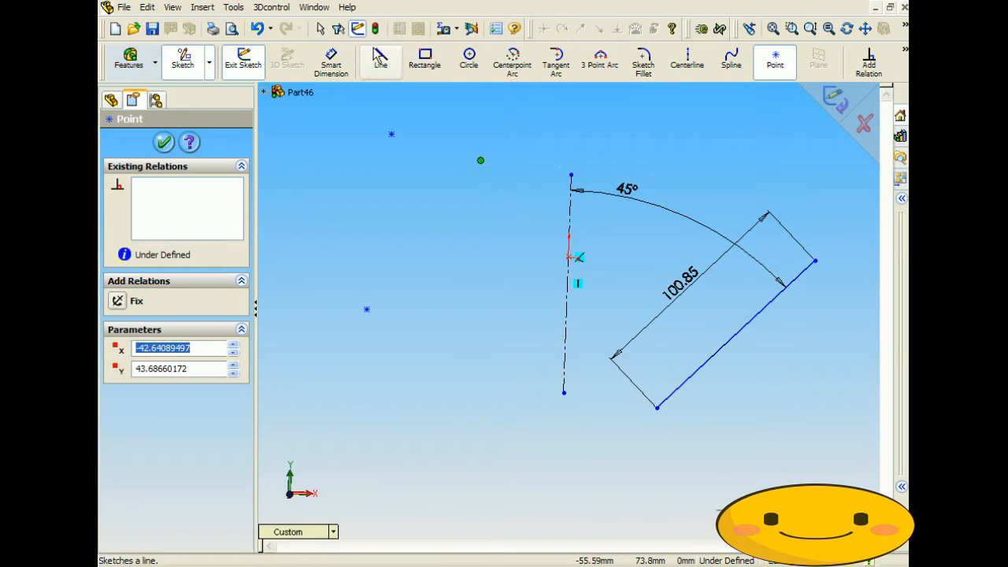
Dimension the distance from the upper point nearest the centerline to the slanted line as 150 mm
click(330, 63)
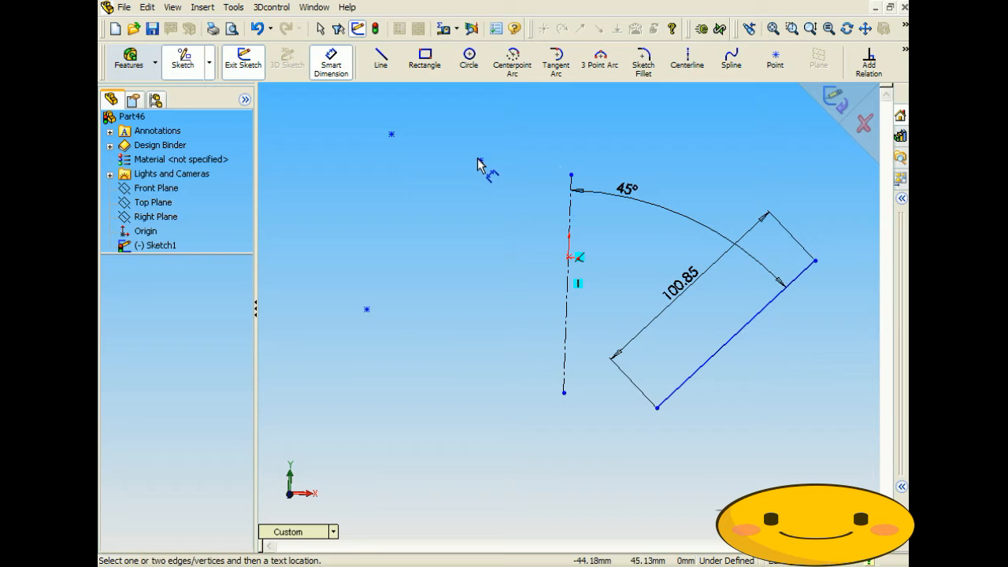
click(481, 160)
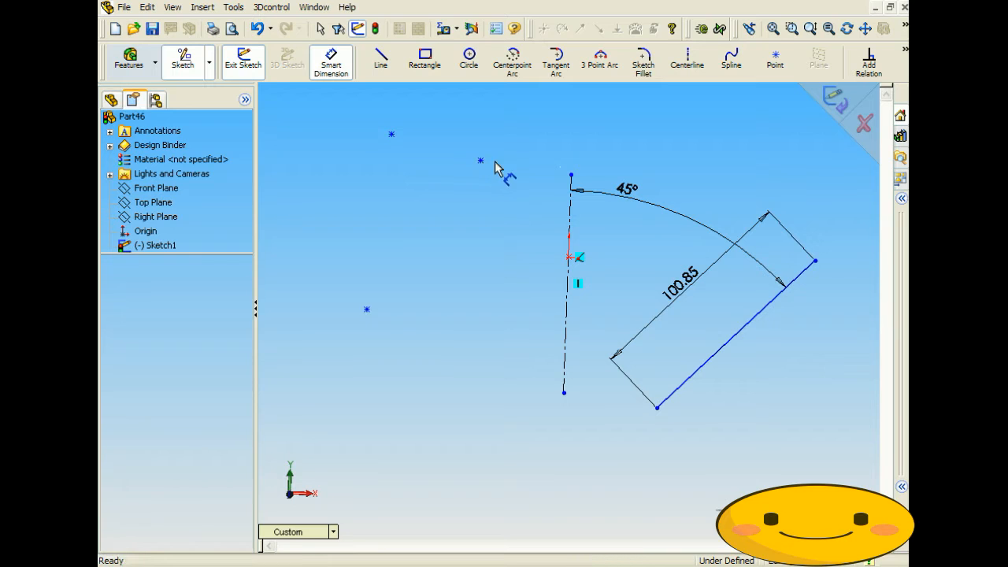
click(712, 356)
click(686, 178)
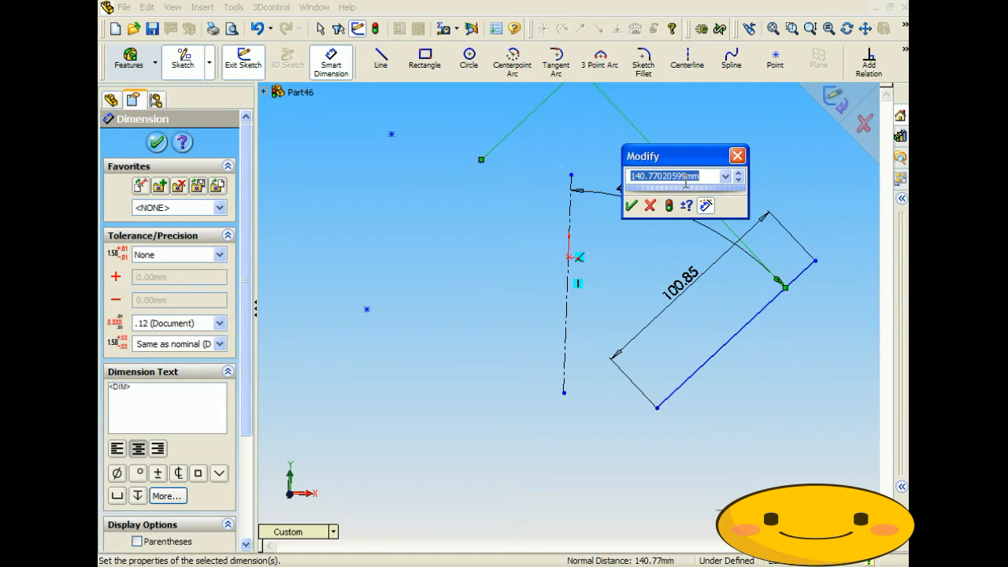
text(150)
key(Return)
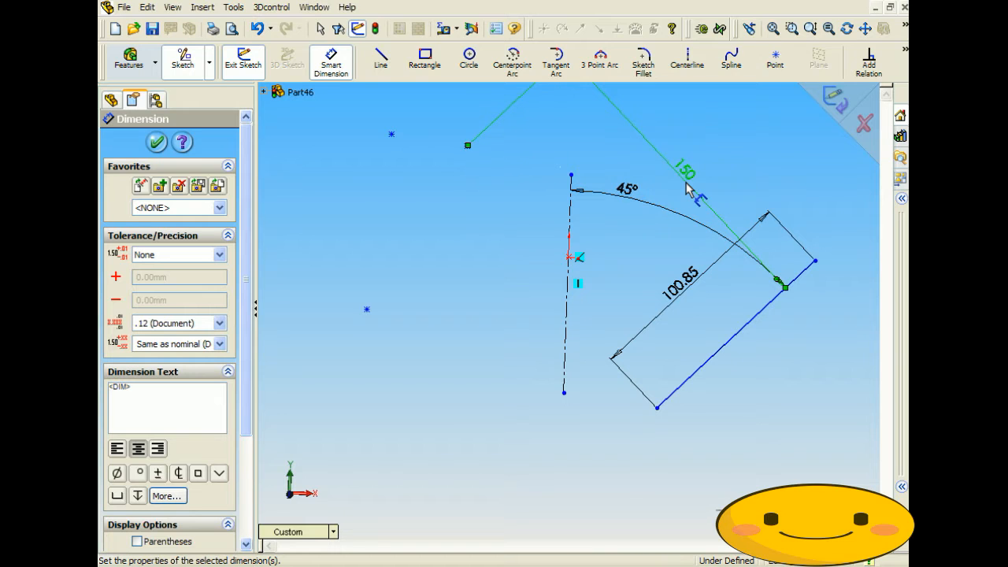
click(733, 142)
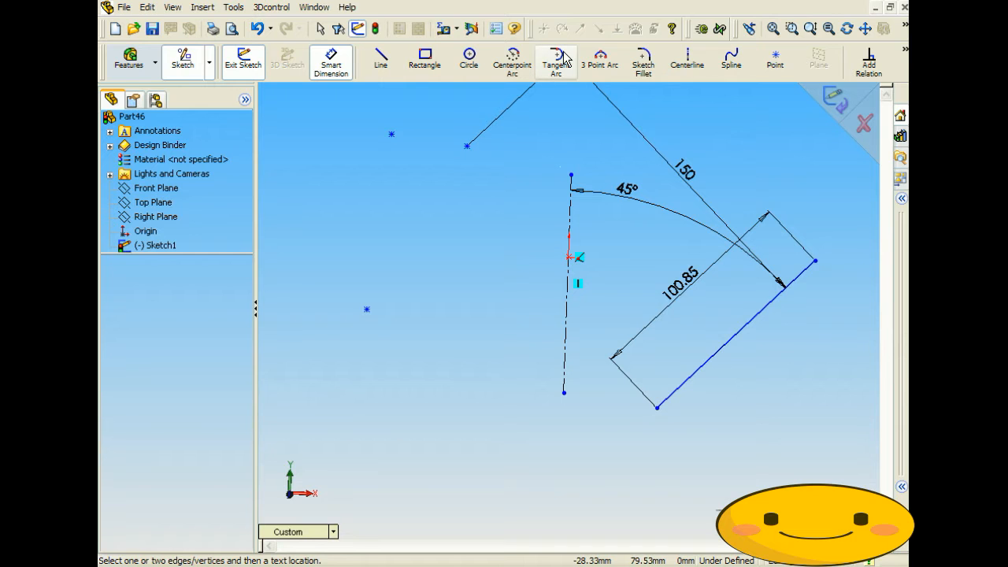
Join the two upper points with a 3 Point Arc of about 21 mm radius and connect both ends to the lower point with lines
click(600, 61)
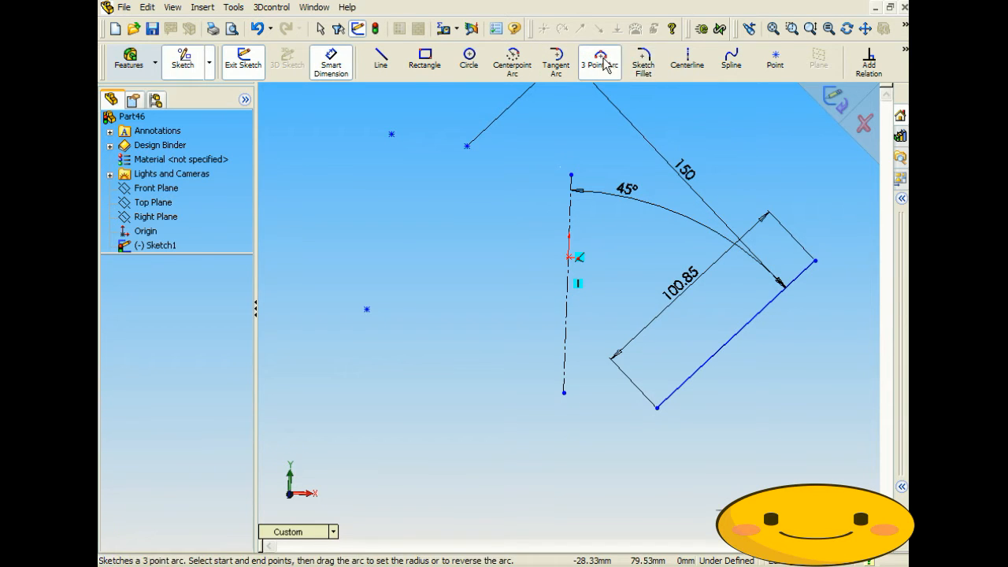
click(467, 146)
click(392, 133)
click(433, 129)
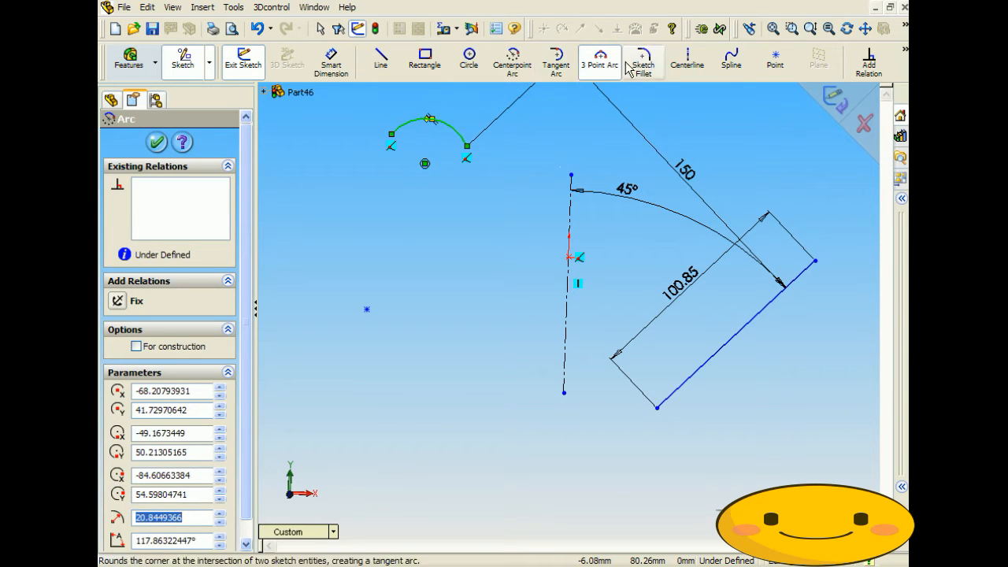
click(386, 67)
click(391, 135)
click(367, 309)
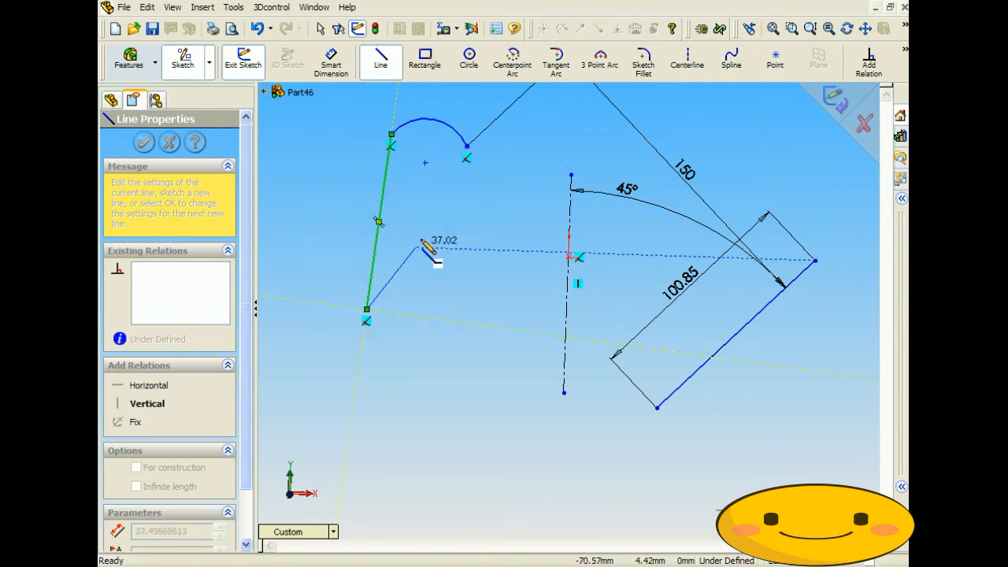
click(468, 146)
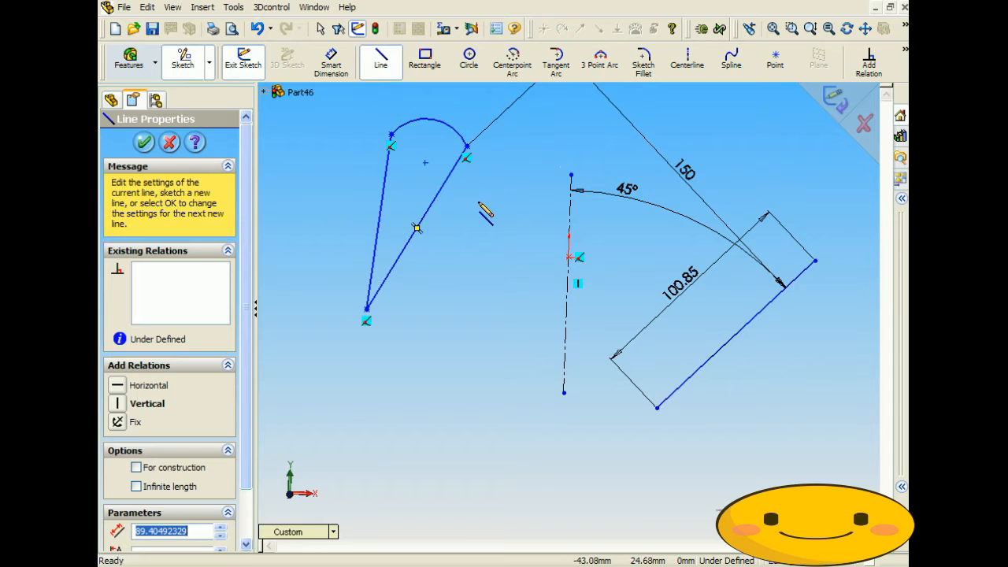
Draw a V of two connected lines below the closed shape and bridge its open ends with a 3 Point Arc
click(331, 349)
click(406, 496)
click(407, 342)
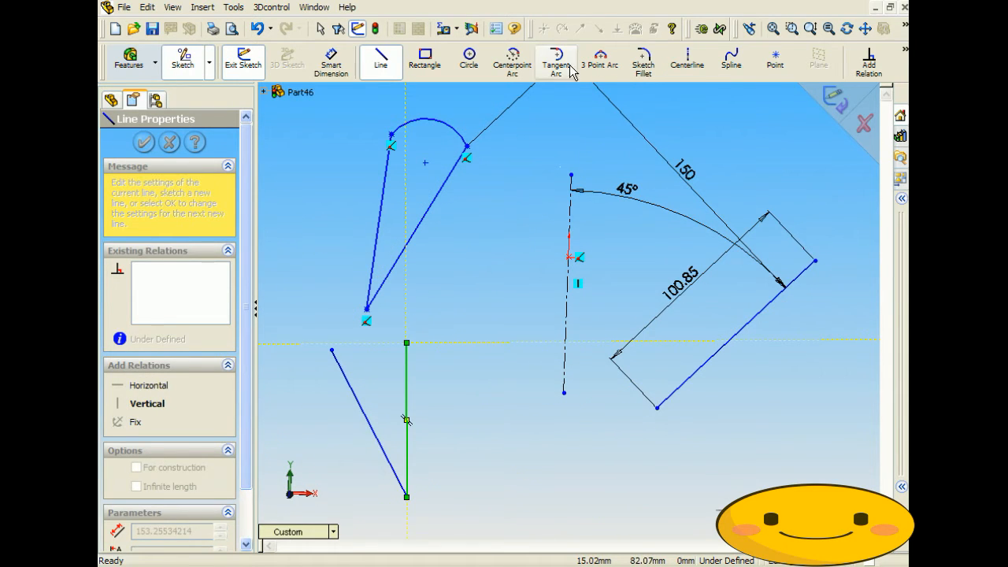
click(599, 62)
click(406, 343)
click(332, 350)
click(362, 337)
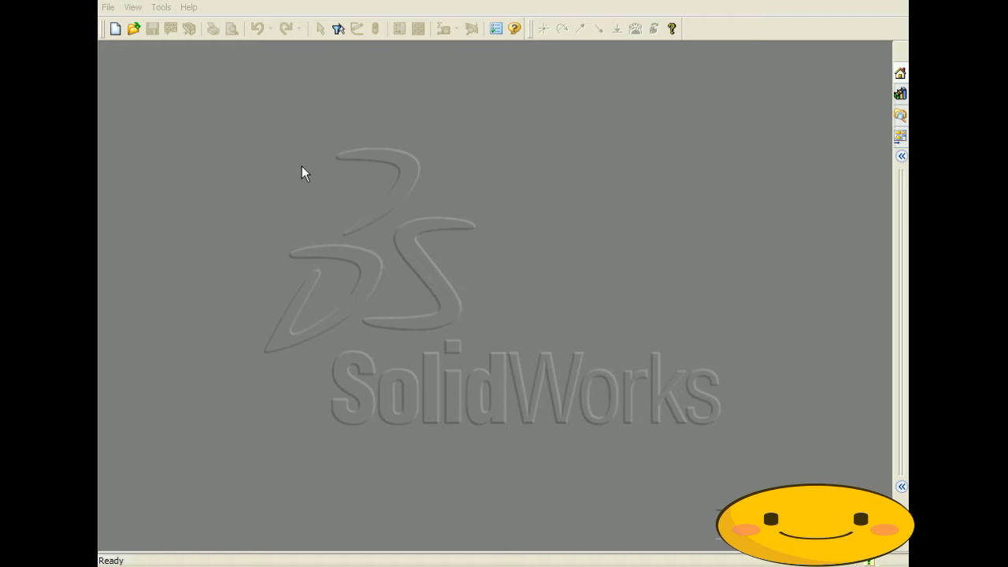
Create another new document of type Part
click(108, 8)
click(128, 25)
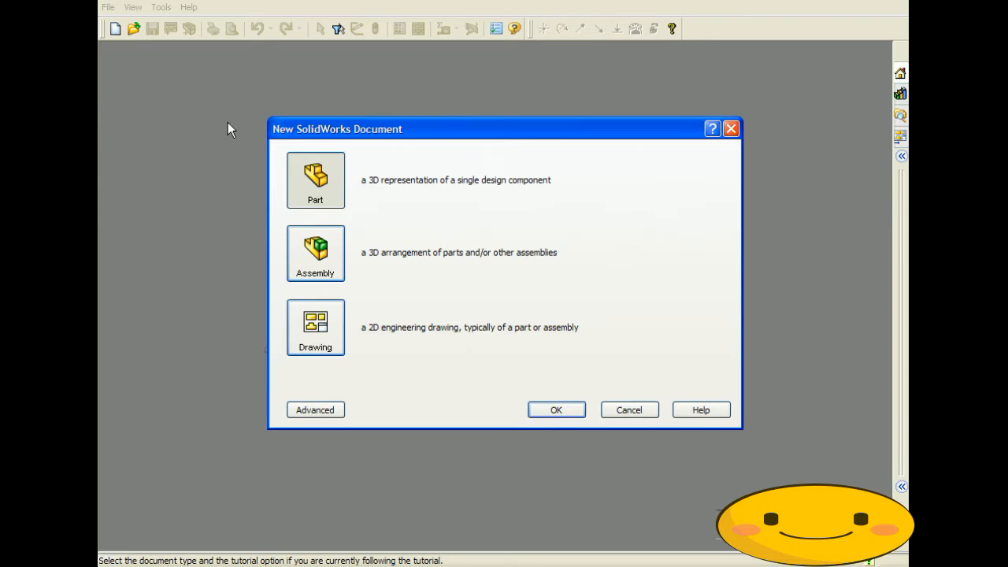
click(317, 181)
click(543, 411)
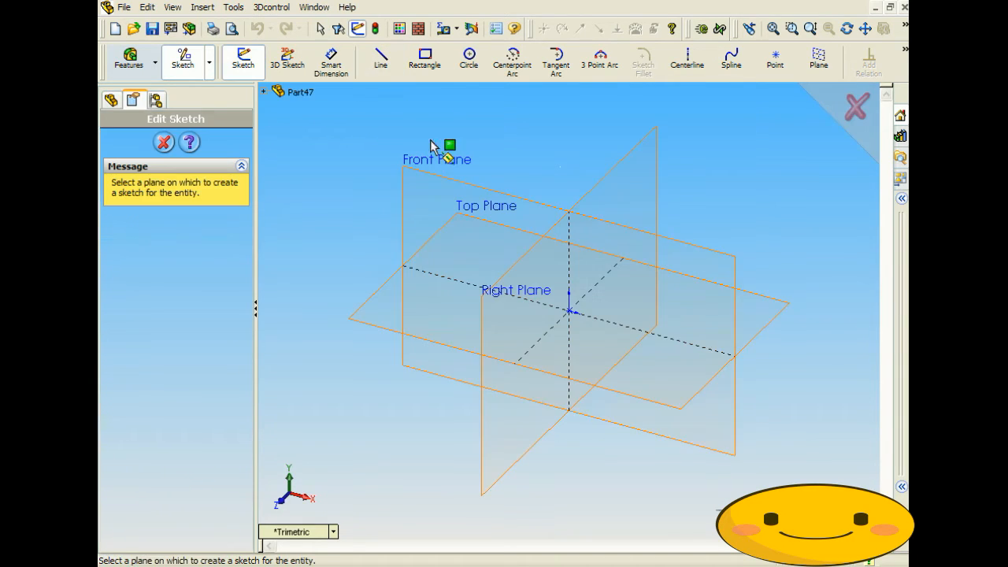
Start a sketch on the Front Plane and draw a vertical line about 48 mm long upward from the origin
click(449, 180)
click(569, 311)
click(569, 167)
Close the profile from the line's upper end to the origin with three connected 3 Point Arcs of about 19, 15 and 25 mm radius
click(602, 59)
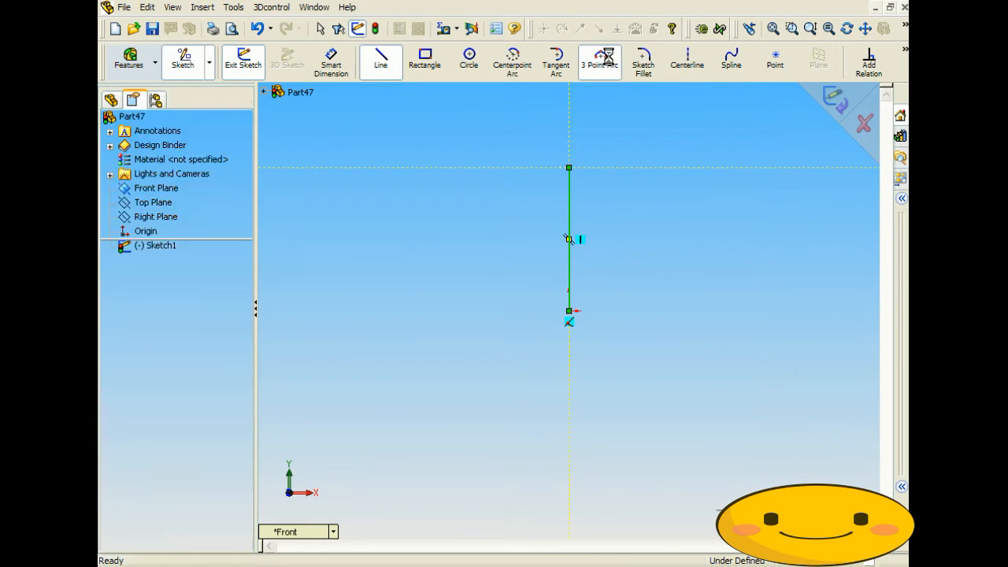
click(569, 167)
click(628, 220)
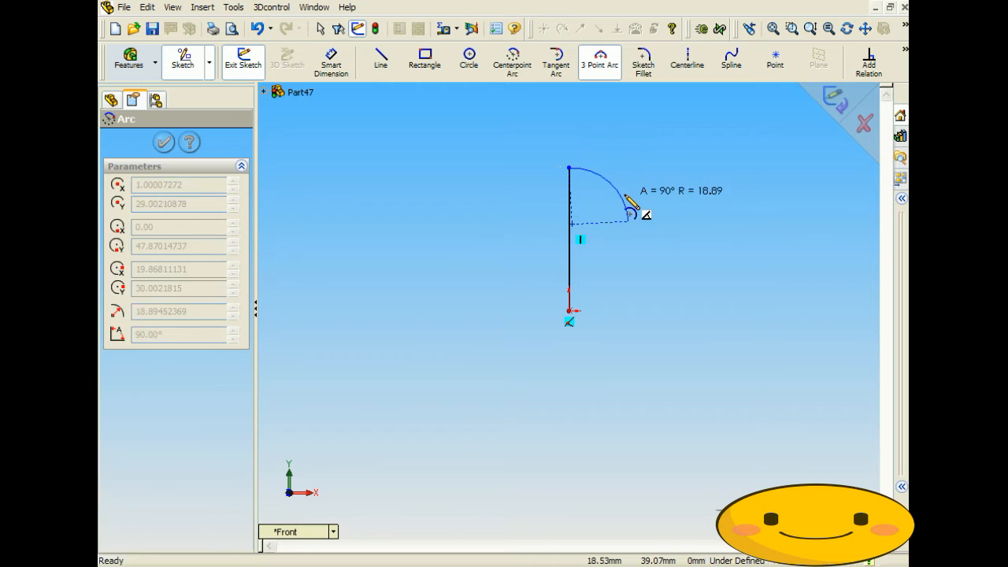
click(629, 202)
click(628, 221)
click(675, 294)
click(715, 258)
click(675, 294)
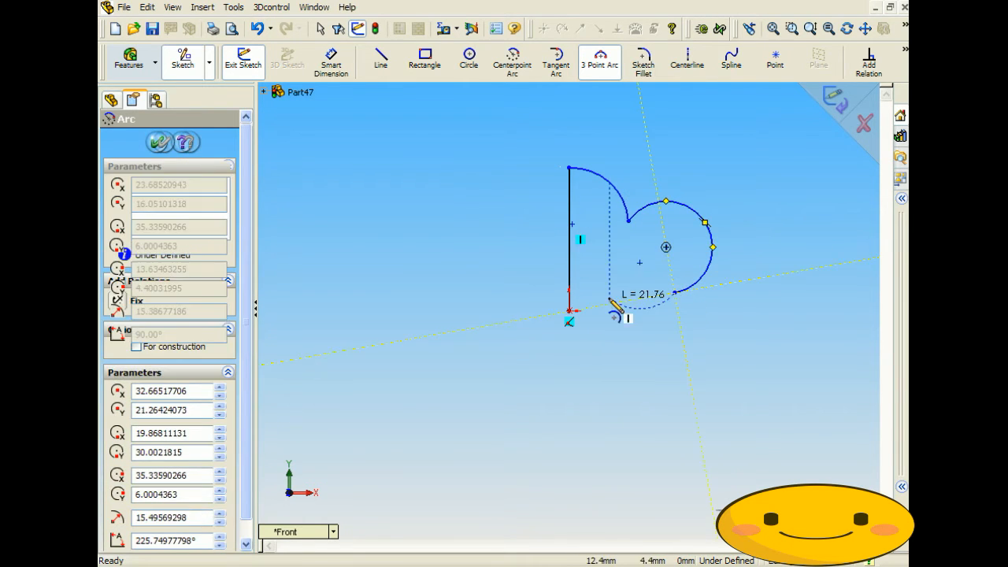
click(570, 312)
click(626, 326)
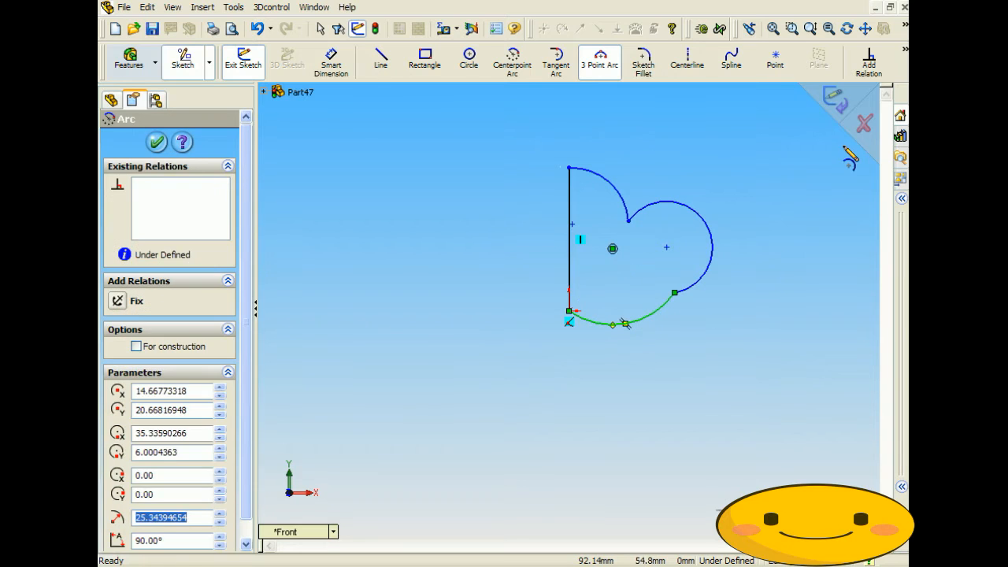
click(833, 99)
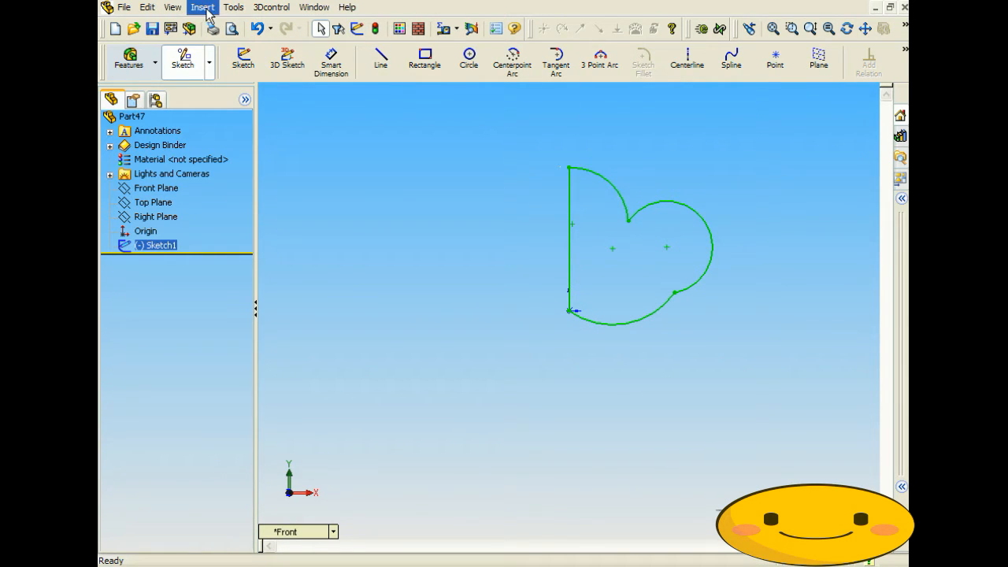
Revolve the closed profile 360° in one direction about its vertical line
click(129, 60)
click(331, 63)
click(418, 236)
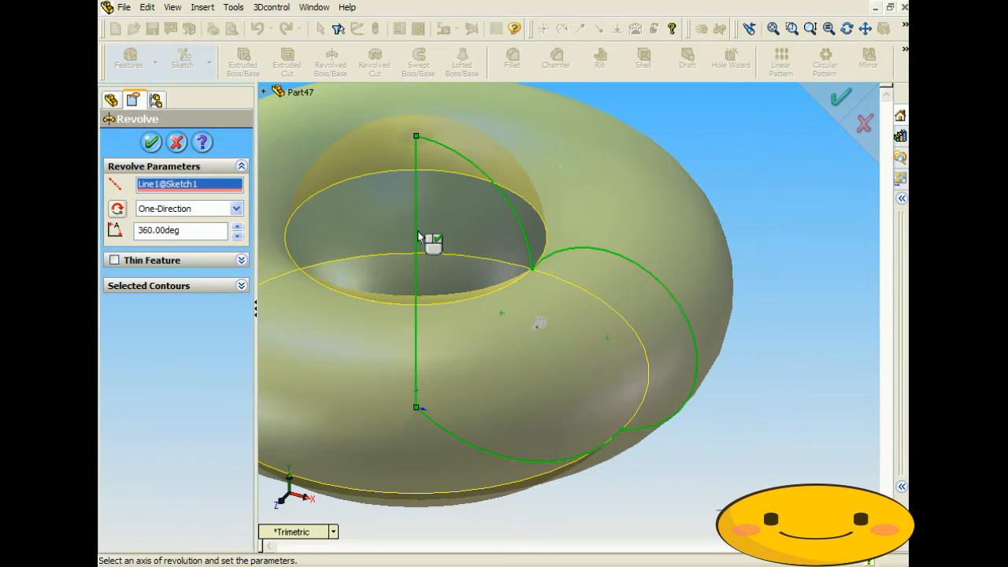
click(139, 136)
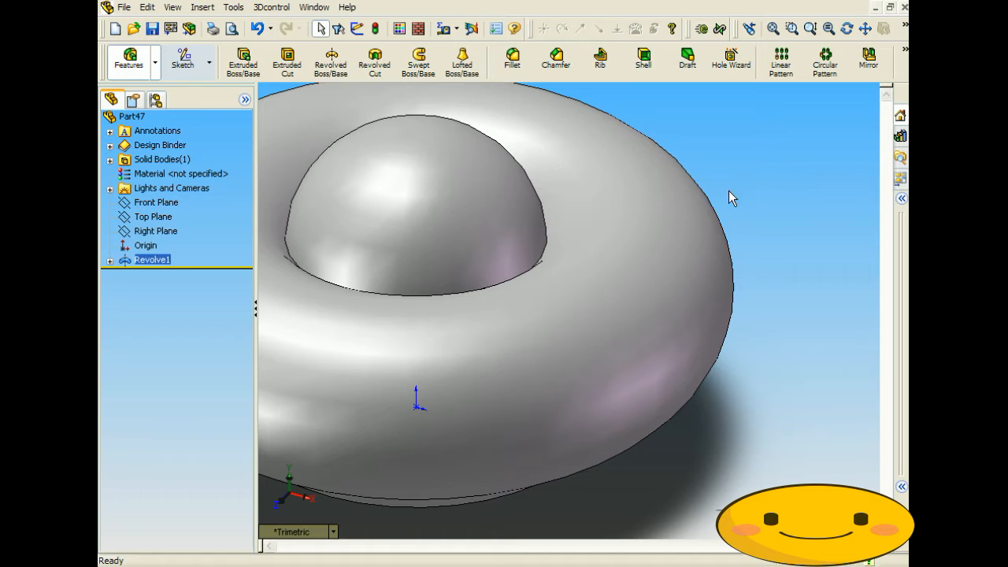
scroll(602, 240, up, 5)
mouse_move(490, 271)
middle_down()
mouse_move(491, 233)
mouse_move(485, 254)
middle_up()
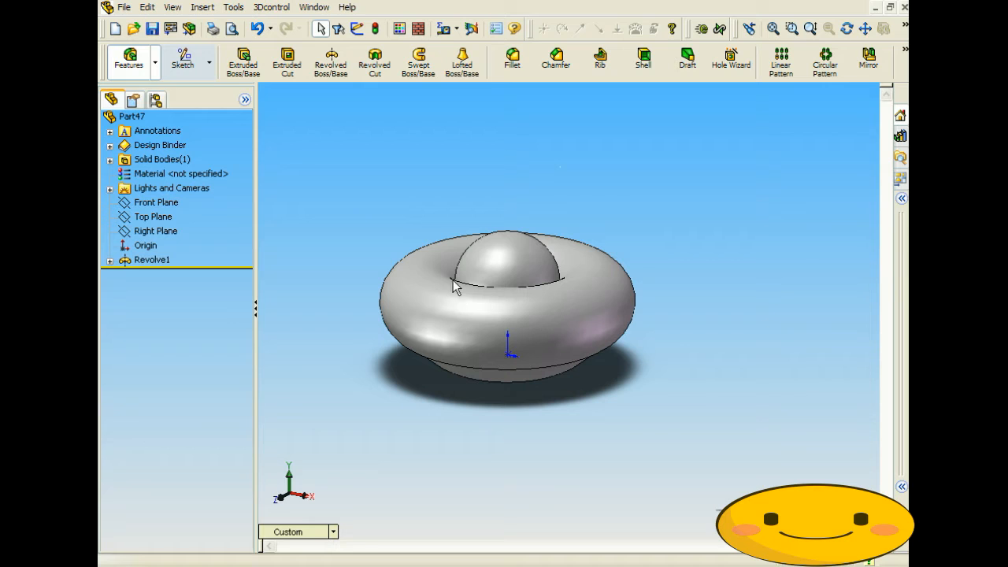
Draw a closed wavy six-point Spline on Surface across the ring's outer face in the Front view
click(232, 8)
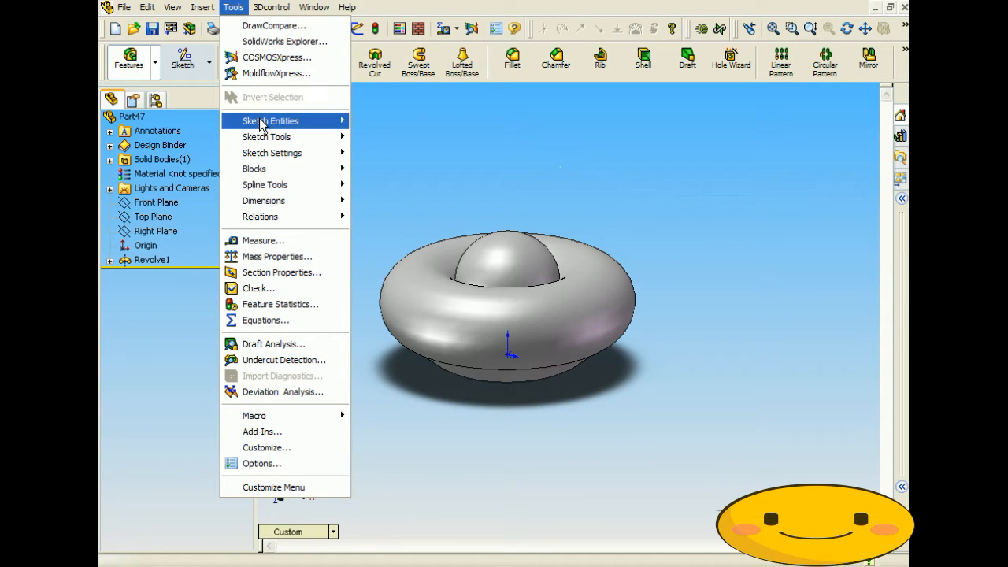
mouse_move(265, 122)
click(393, 377)
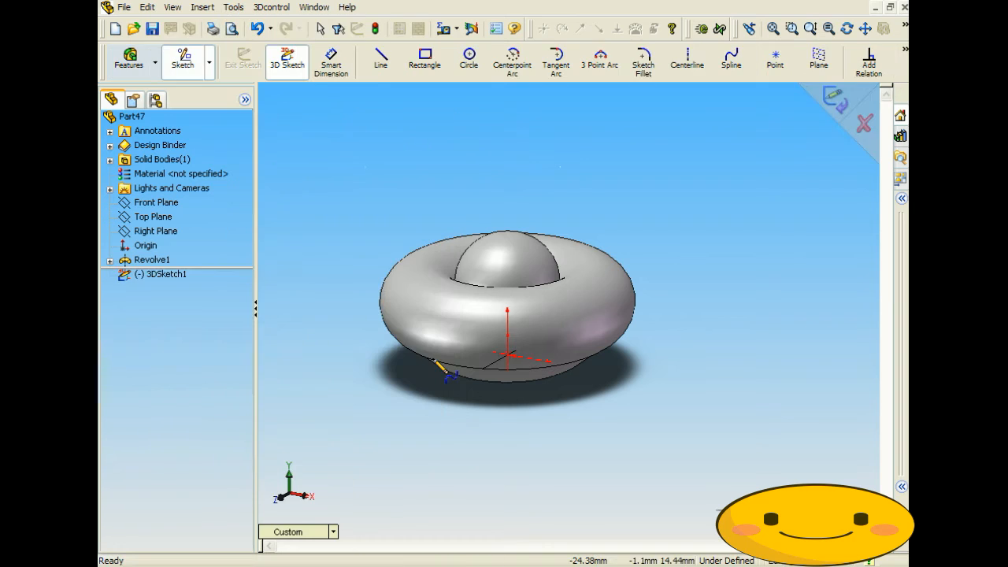
click(292, 534)
click(323, 285)
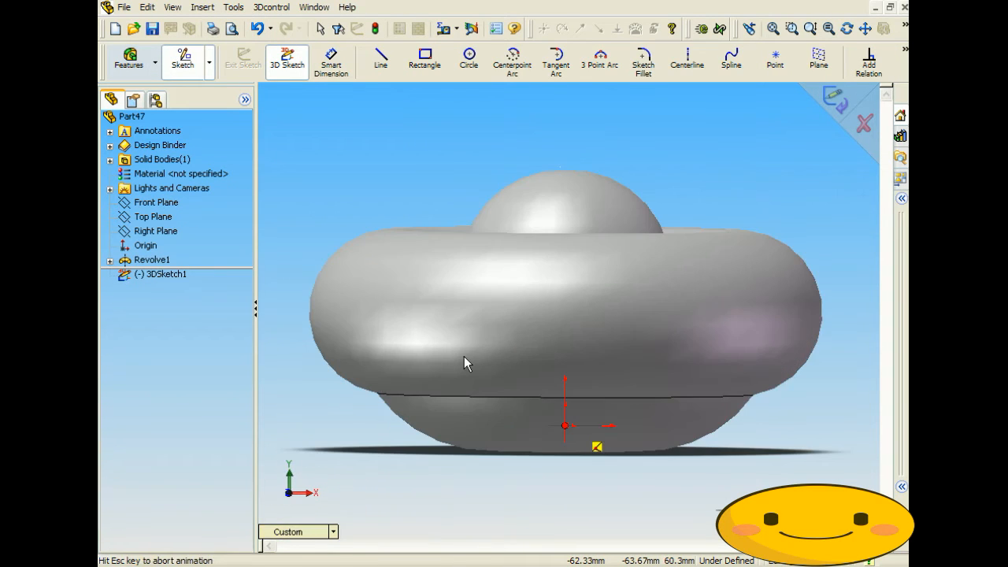
click(377, 309)
click(517, 260)
click(748, 287)
click(785, 336)
click(571, 292)
click(456, 354)
click(377, 309)
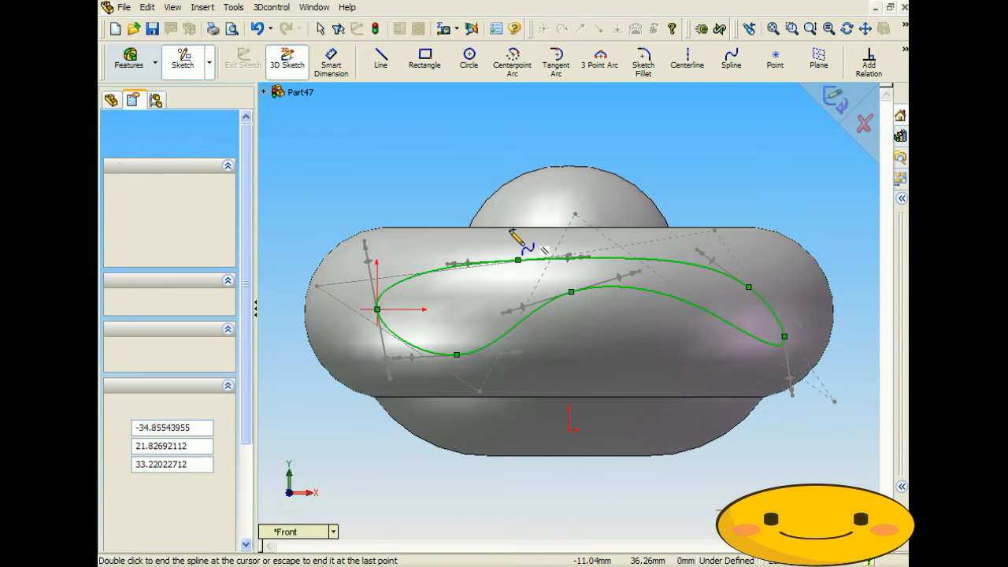
middle_drag(433, 240, 439, 307)
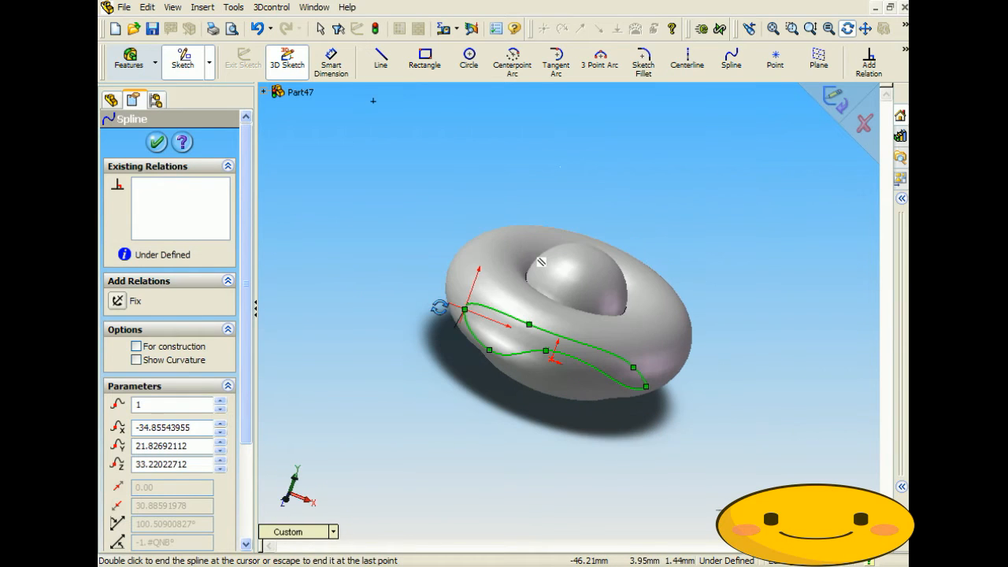
Add a sketch plane in the 3D sketch with the surface spline as first reference and the Tangent relation
click(234, 8)
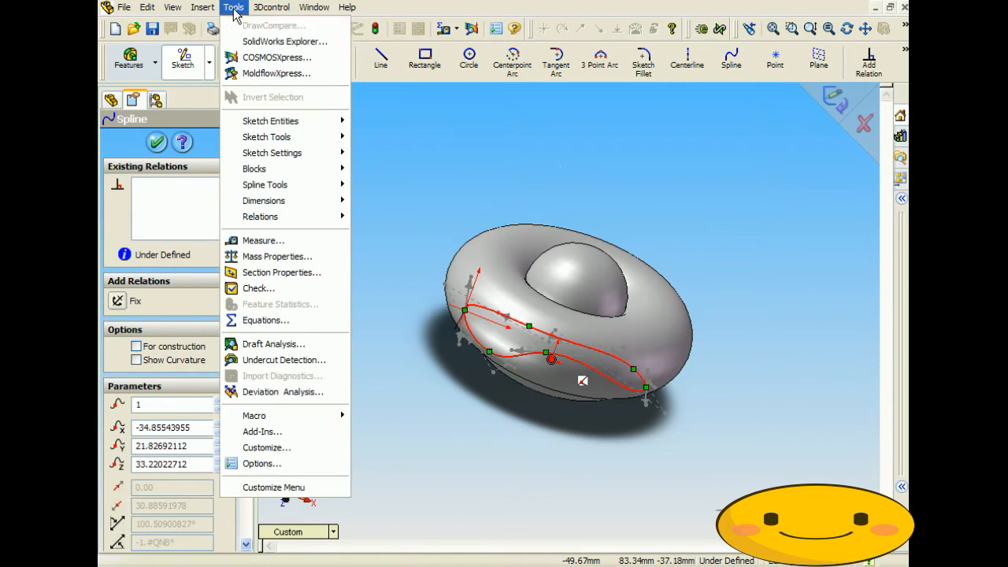
mouse_move(282, 125)
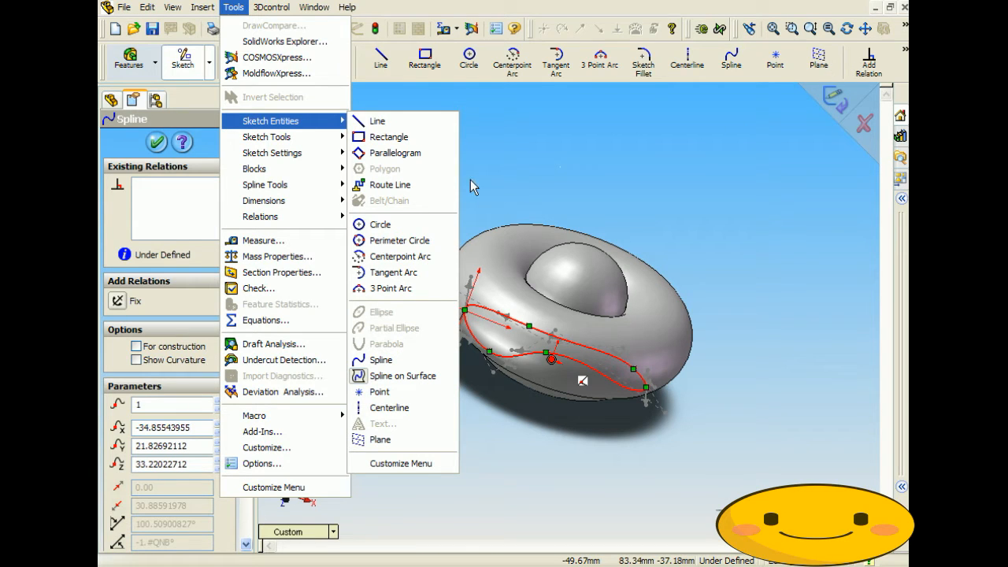
click(381, 440)
mouse_move(422, 323)
middle_down()
mouse_move(355, 241)
mouse_move(338, 241)
mouse_move(331, 254)
mouse_move(382, 258)
mouse_move(415, 302)
mouse_move(414, 339)
mouse_move(408, 324)
middle_up()
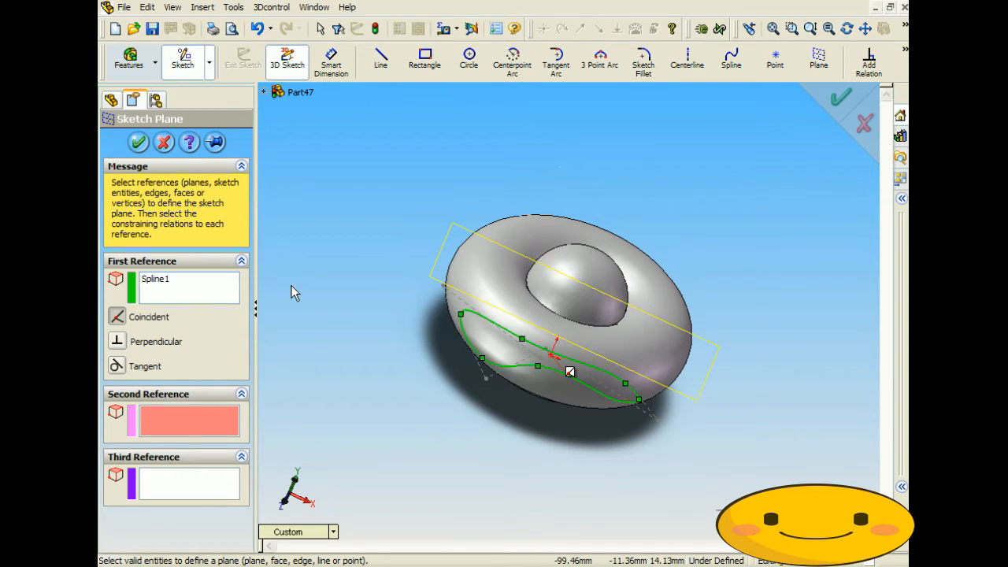
click(120, 344)
click(118, 367)
mouse_move(411, 338)
middle_down()
mouse_move(270, 270)
mouse_move(377, 290)
mouse_move(392, 339)
middle_up()
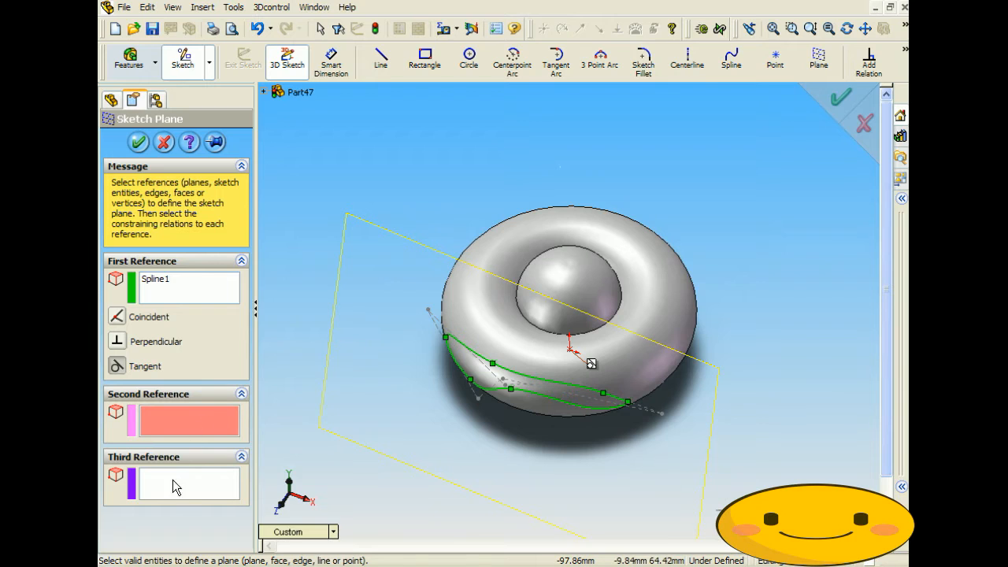
click(176, 280)
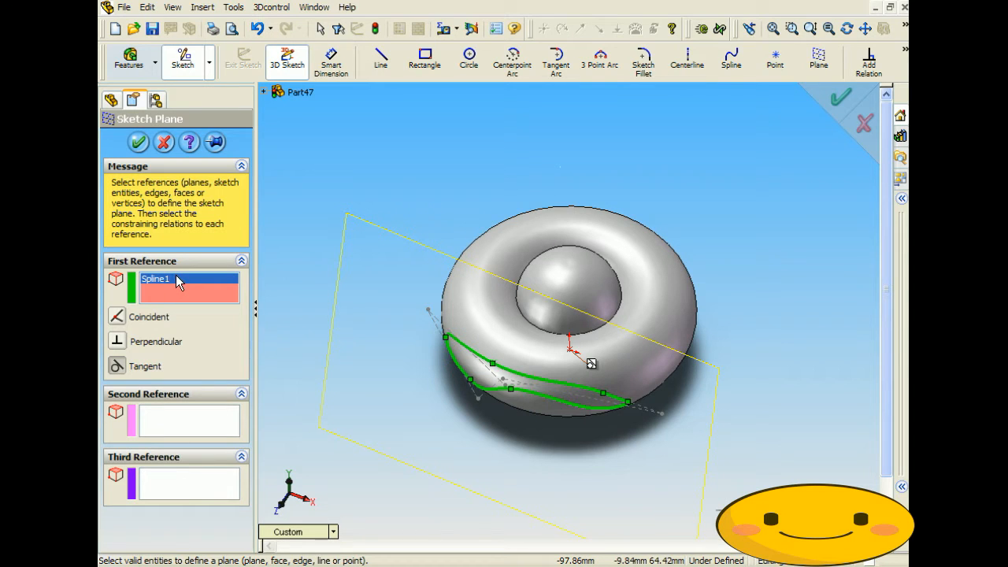
mouse_move(435, 407)
middle_down()
mouse_move(407, 360)
mouse_move(349, 338)
mouse_move(387, 336)
middle_up()
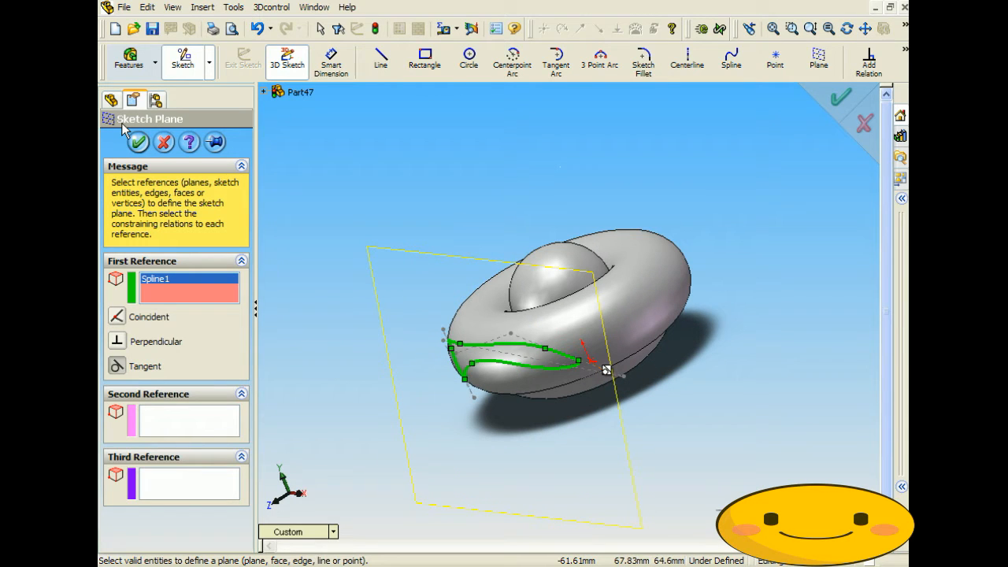
click(139, 142)
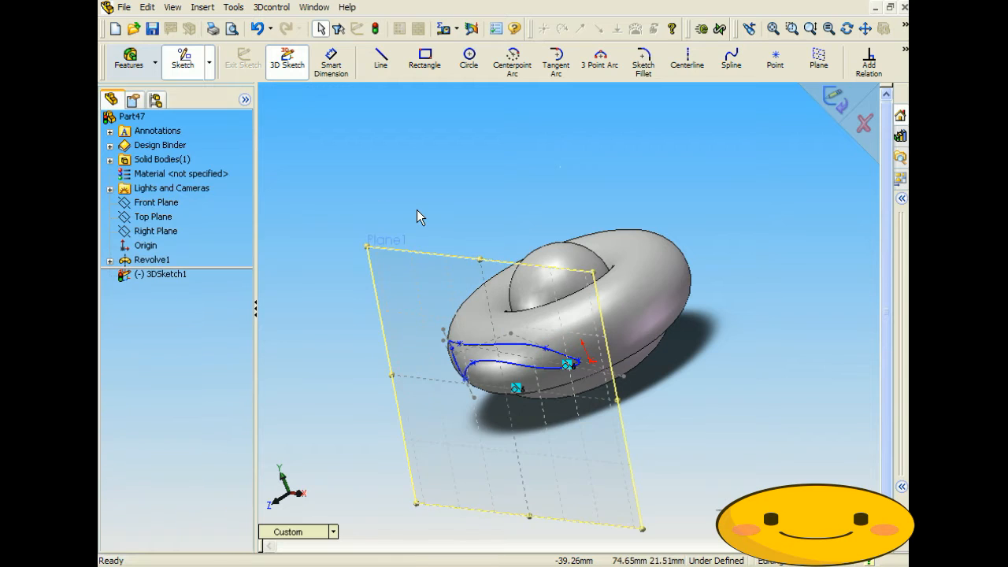
Draw a closed outline of five connected lines on the tangent sketch plane
click(380, 58)
click(400, 277)
click(570, 297)
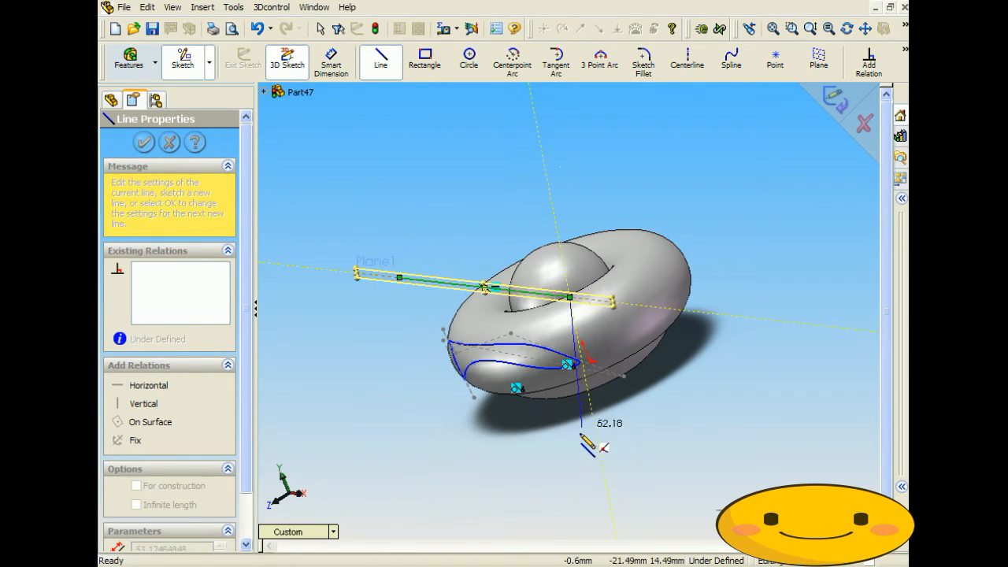
click(447, 432)
click(312, 384)
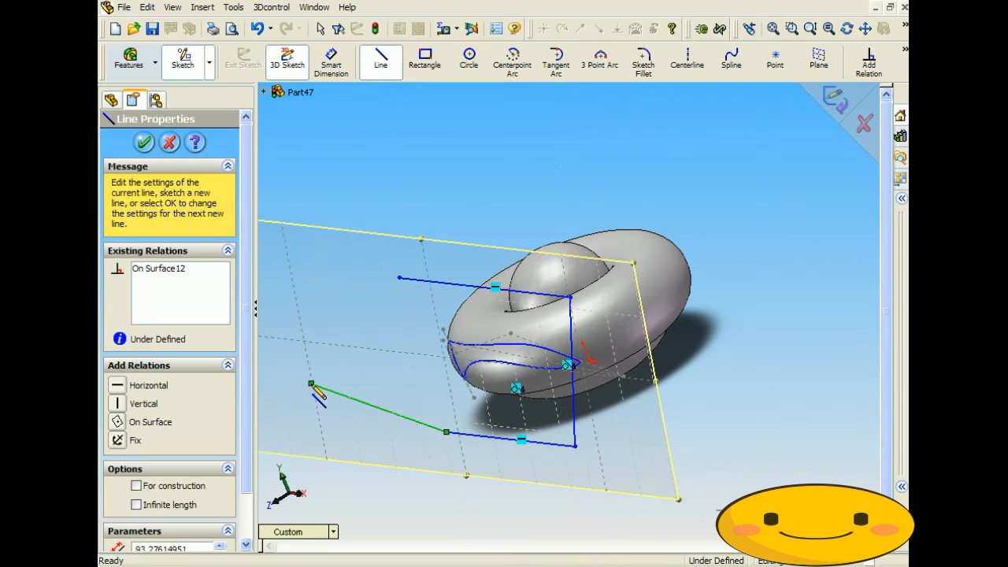
click(400, 278)
mouse_move(366, 329)
middle_down()
mouse_move(412, 431)
mouse_move(407, 443)
mouse_move(435, 316)
mouse_move(488, 283)
middle_up()
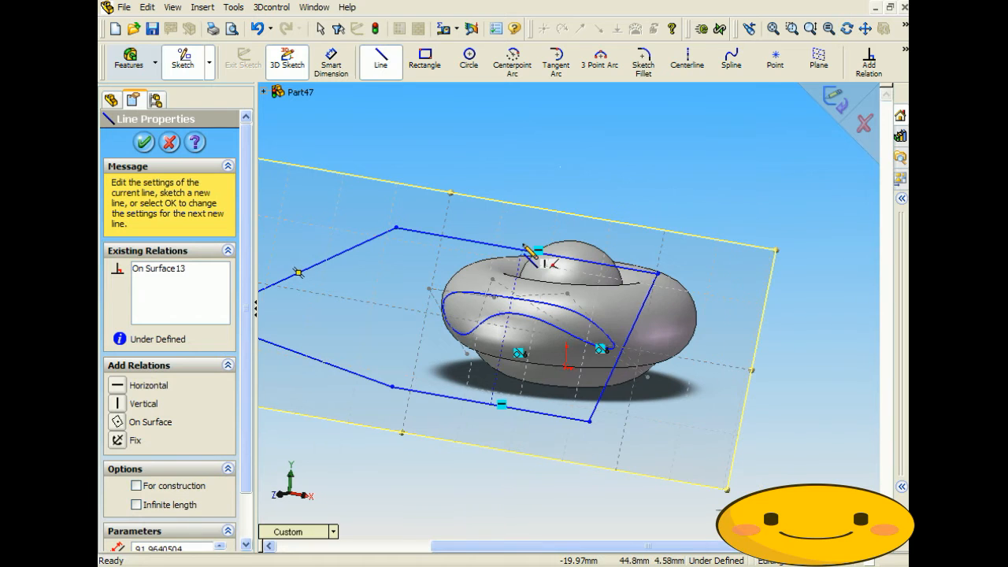
Place a sketch point on the tangent plane away from the five-line outline and exit the 3D sketch
click(775, 59)
middle_drag(668, 245, 646, 294)
click(656, 300)
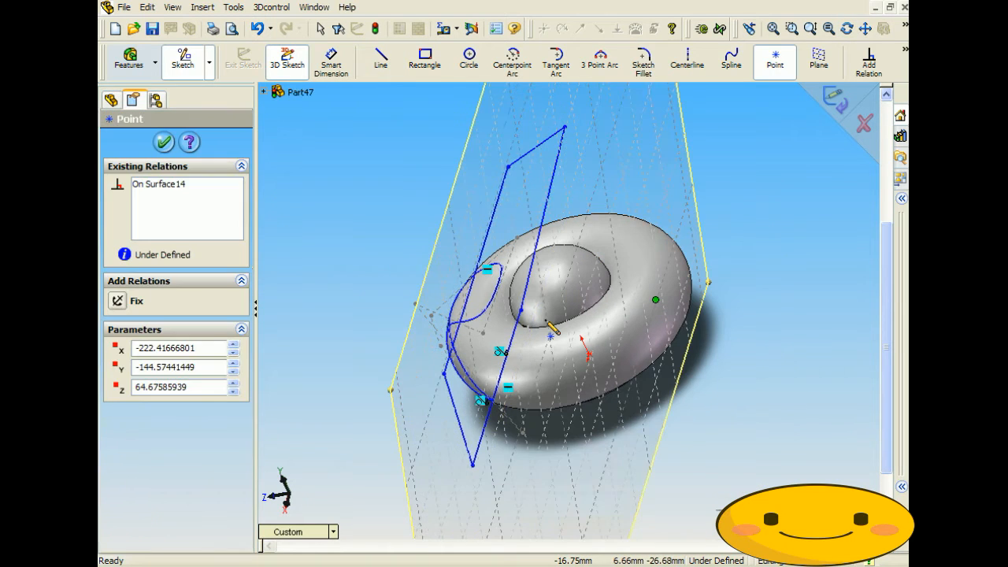
mouse_move(555, 329)
middle_down()
mouse_move(399, 352)
mouse_move(450, 358)
mouse_move(363, 401)
mouse_move(378, 398)
middle_up()
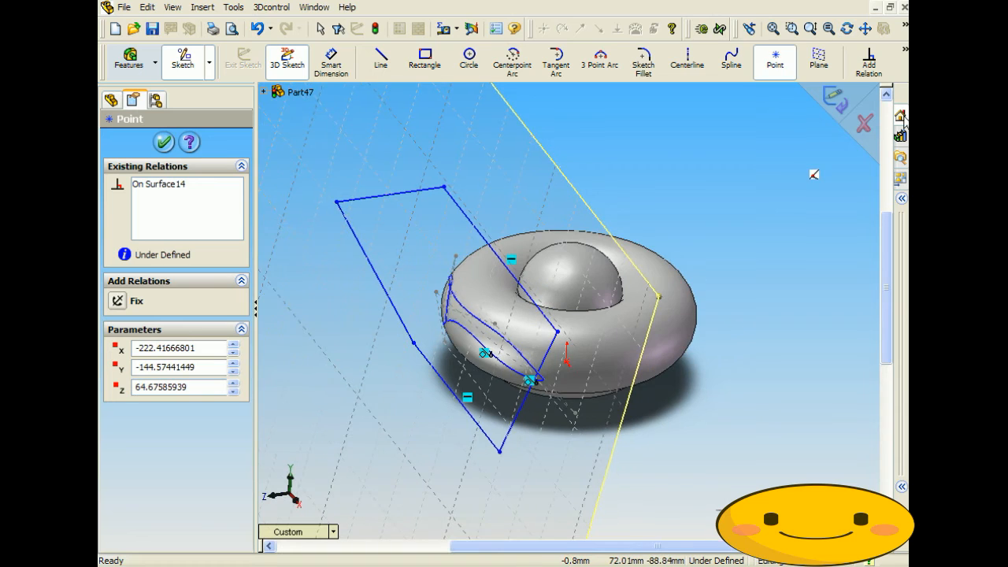
click(164, 143)
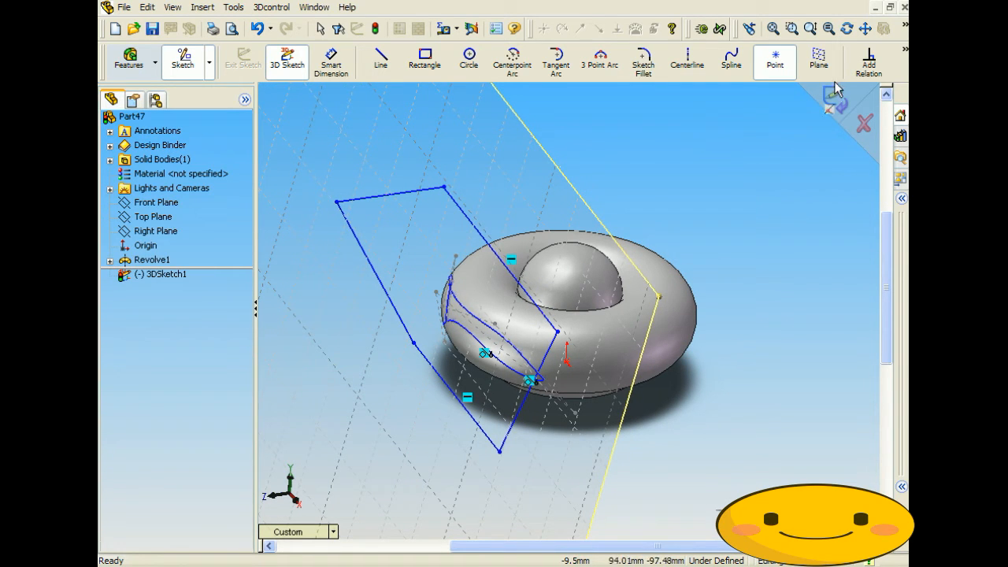
click(864, 123)
click(502, 301)
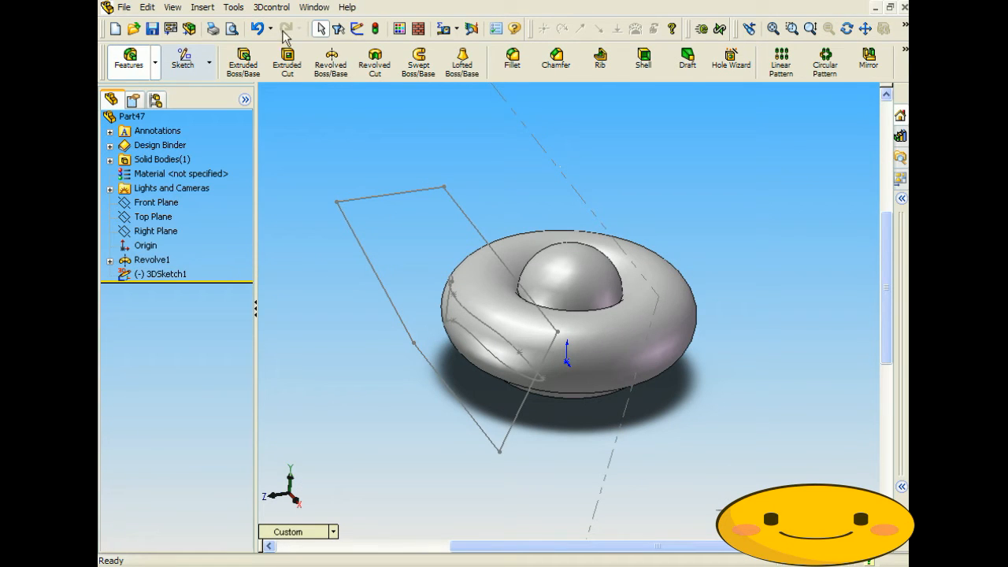
click(185, 59)
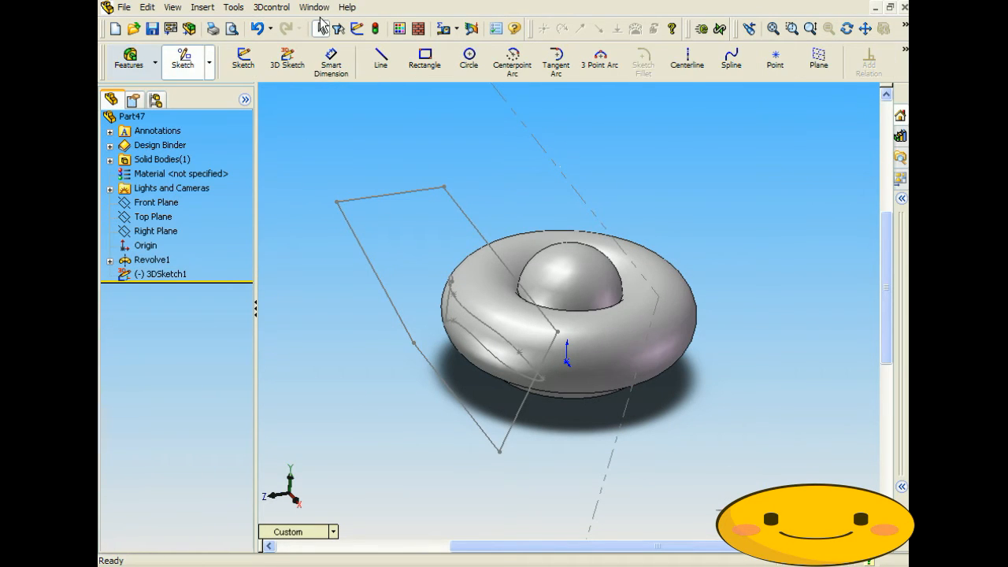
click(271, 7)
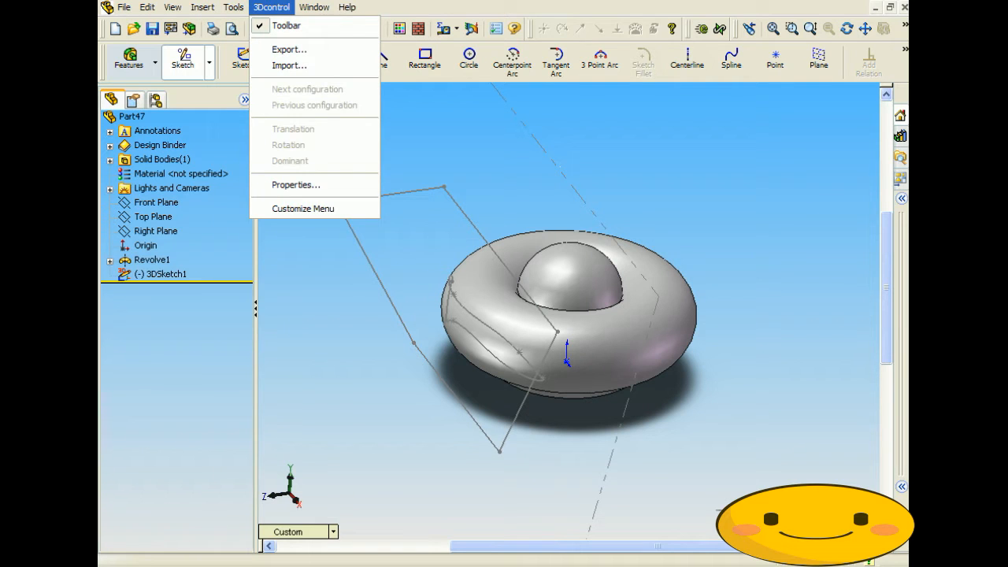
mouse_move(234, 10)
click(234, 10)
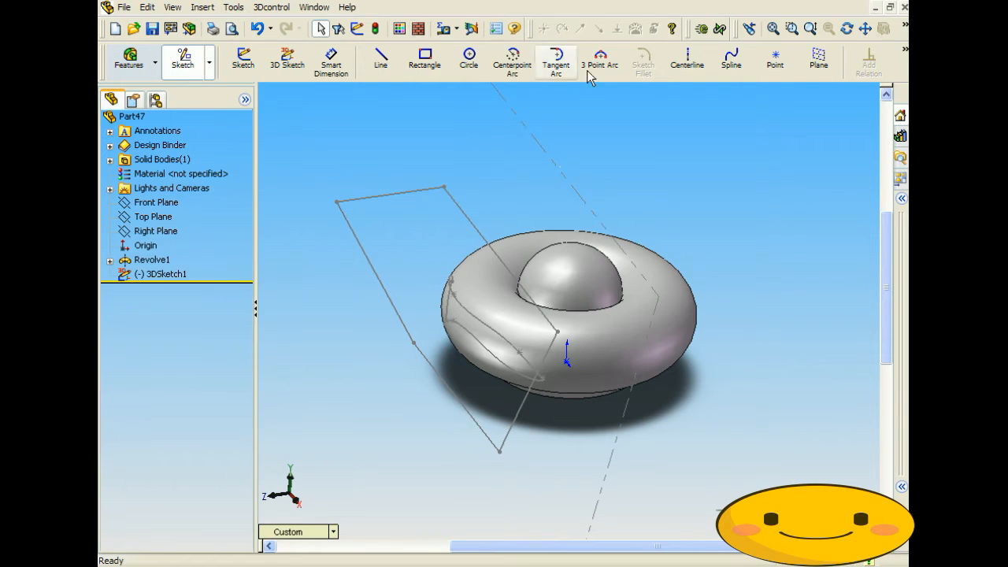
Draw a closed three-point Spline on Surface on the ring's upper face, on the side opposite the first spline, in a new 3D sketch
click(233, 9)
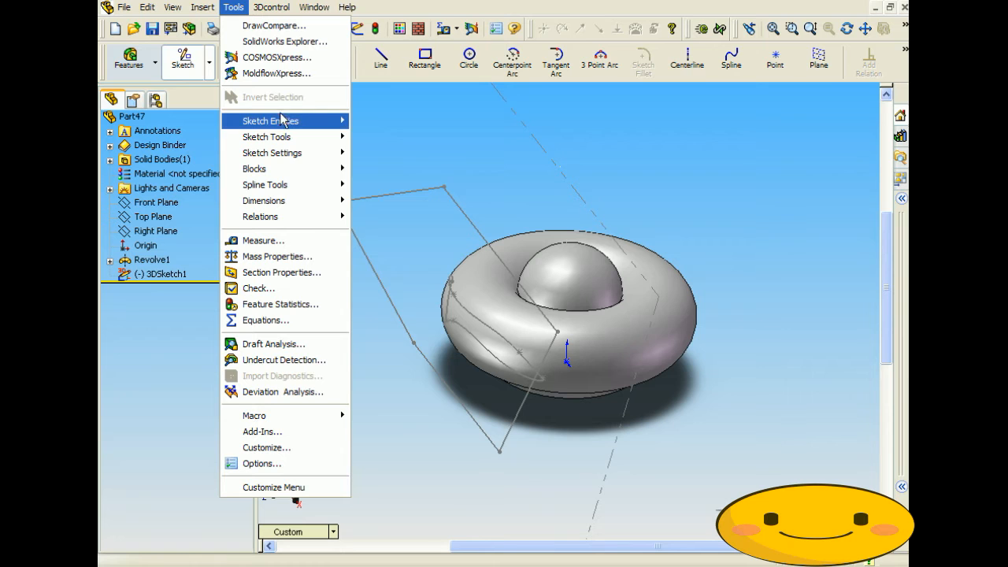
mouse_move(281, 123)
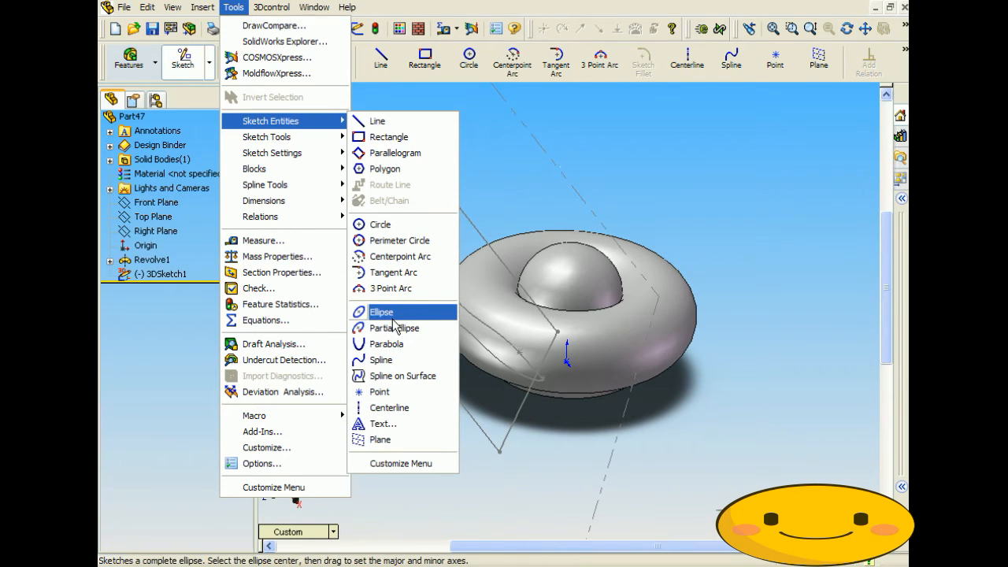
click(402, 375)
mouse_move(441, 371)
middle_down()
mouse_move(544, 325)
mouse_move(649, 317)
mouse_move(671, 367)
mouse_move(693, 333)
middle_up()
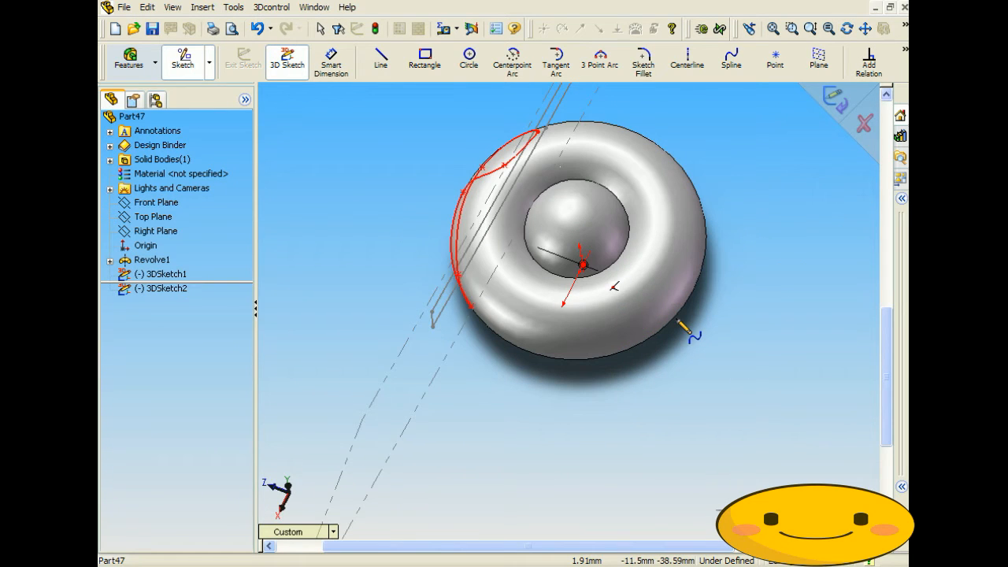
click(626, 312)
click(677, 236)
click(687, 280)
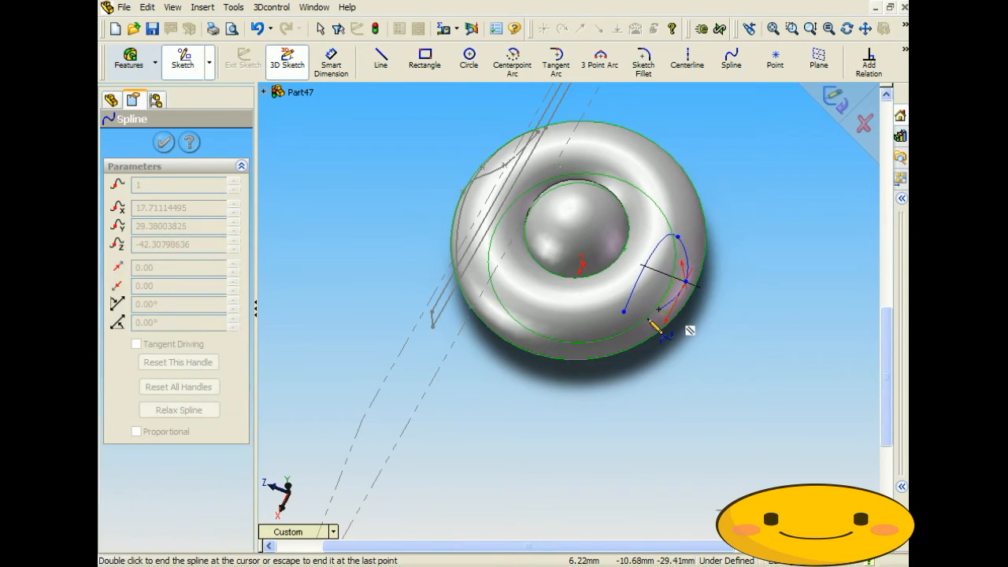
click(626, 311)
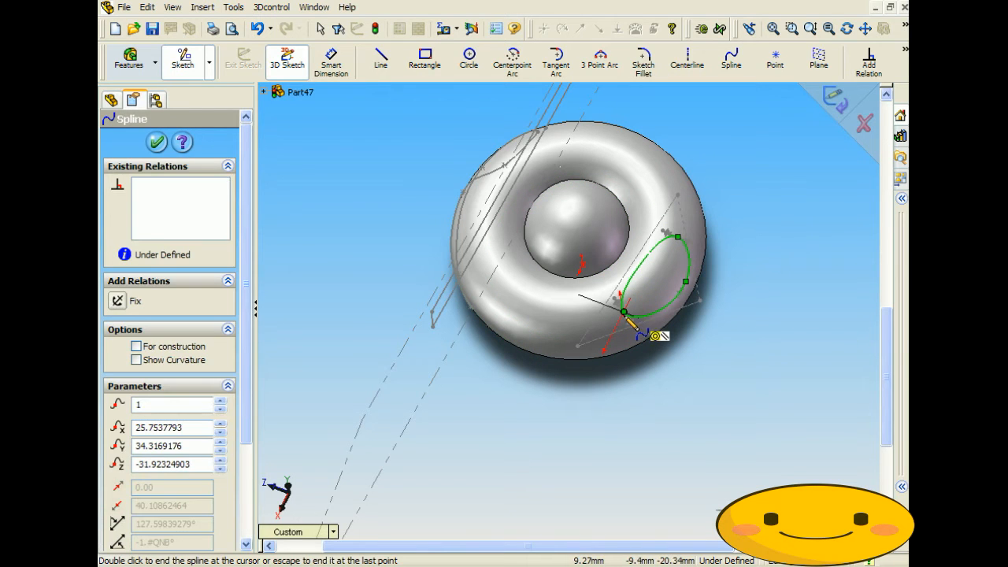
Draw a closed three-point spline on the ring's upper face, between the two existing splines, in a new 3D sketch and exit it
click(833, 98)
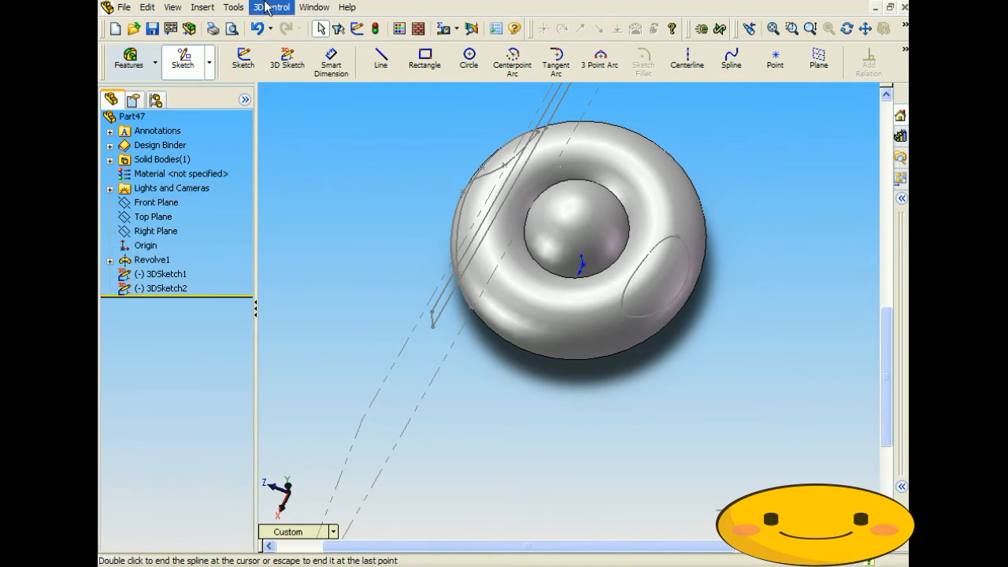
click(234, 7)
mouse_move(271, 121)
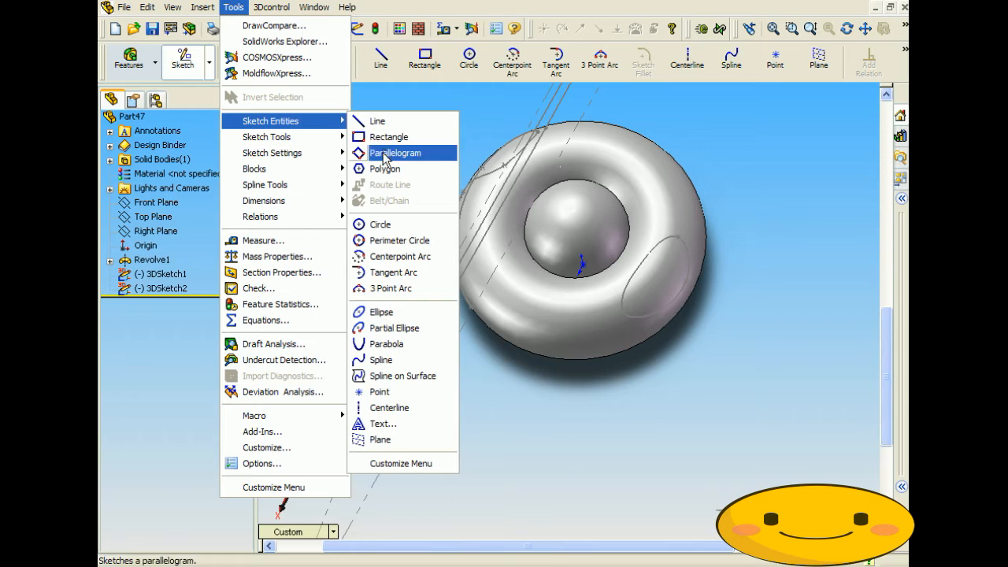
click(382, 360)
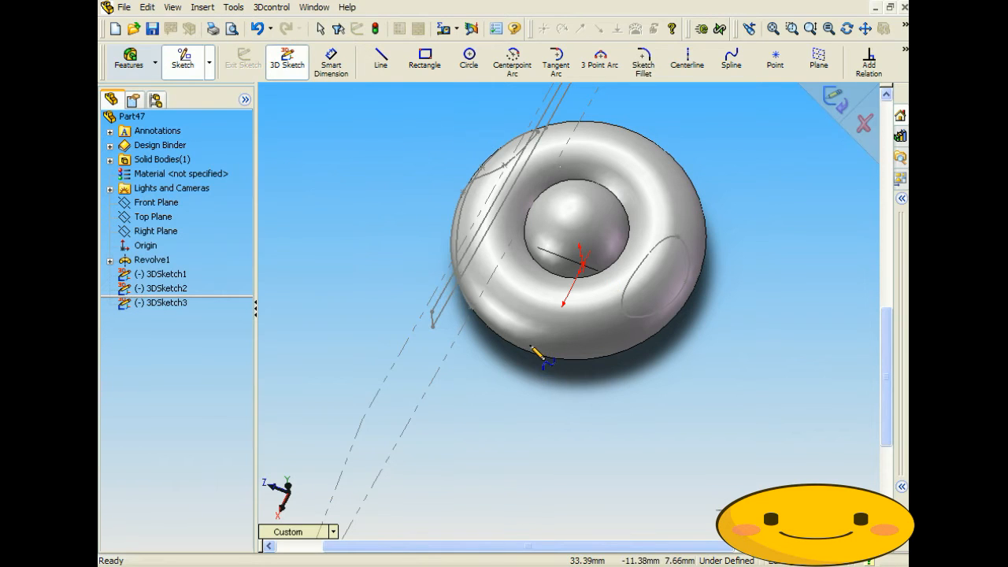
click(515, 297)
click(564, 326)
click(510, 330)
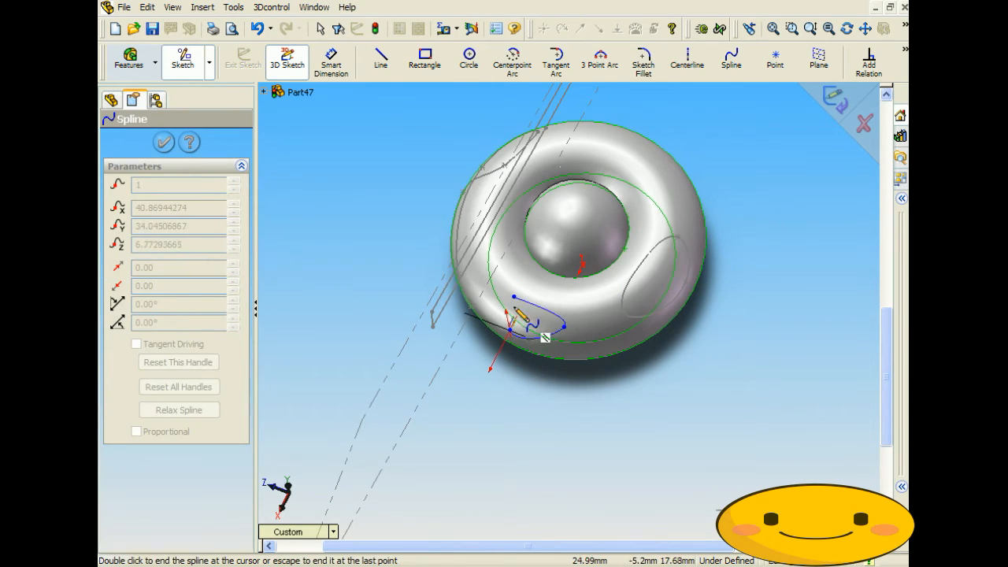
click(514, 297)
click(836, 104)
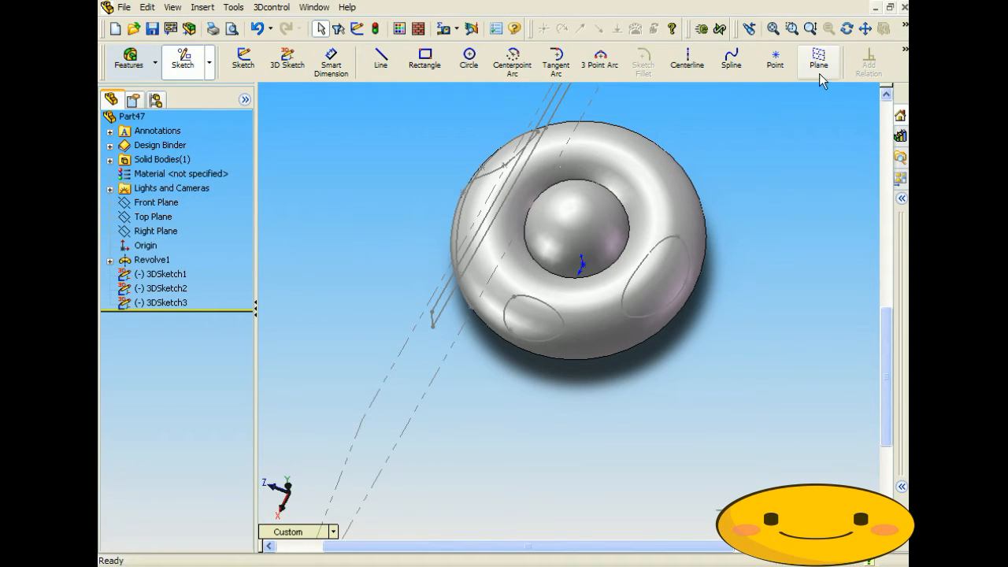
Add a sketch plane in a new 3D sketch, coincident with one point from each of the three splines on the ring
click(819, 59)
middle_drag(595, 257, 612, 197)
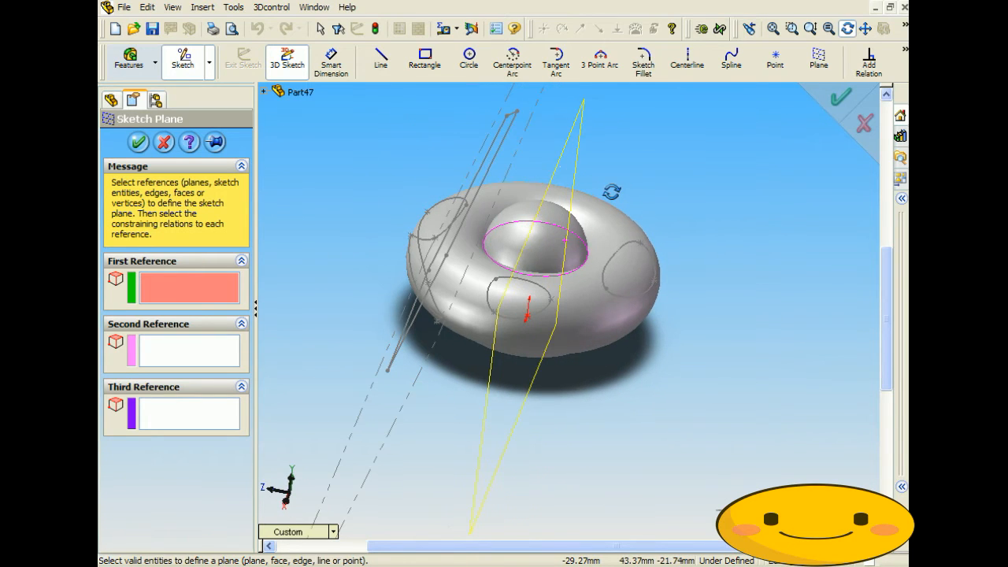
click(607, 289)
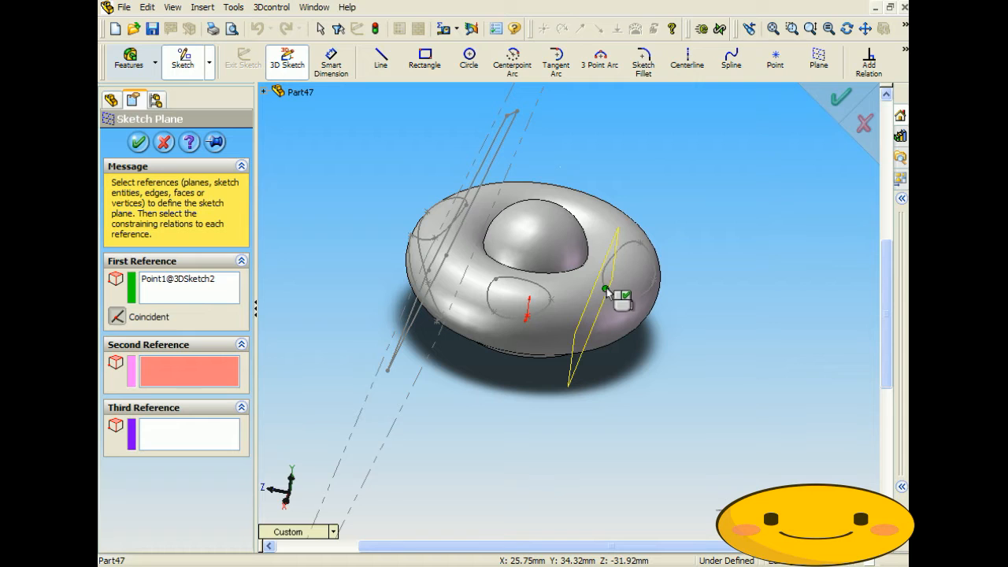
middle_drag(535, 304, 510, 298)
click(503, 286)
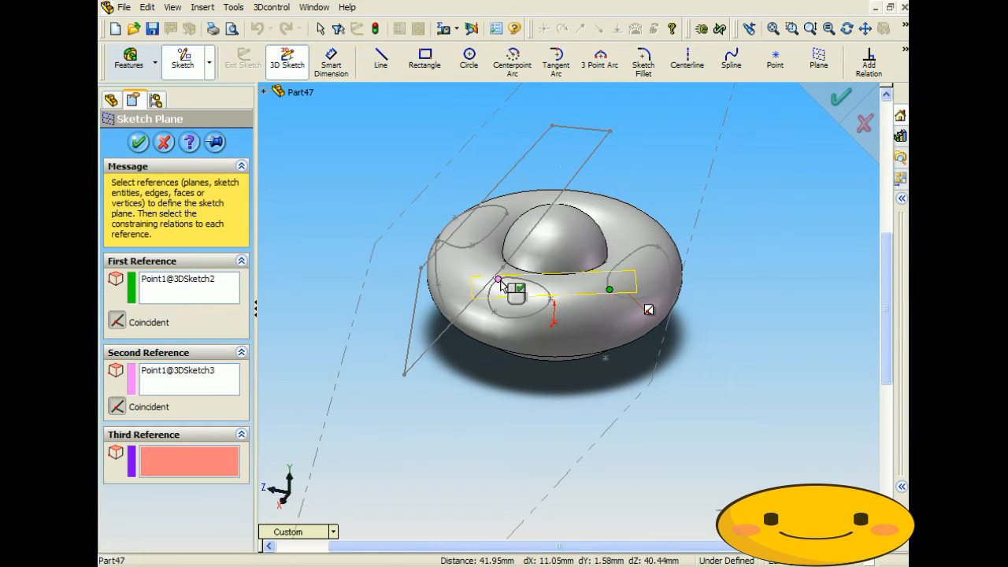
middle_drag(529, 333, 586, 368)
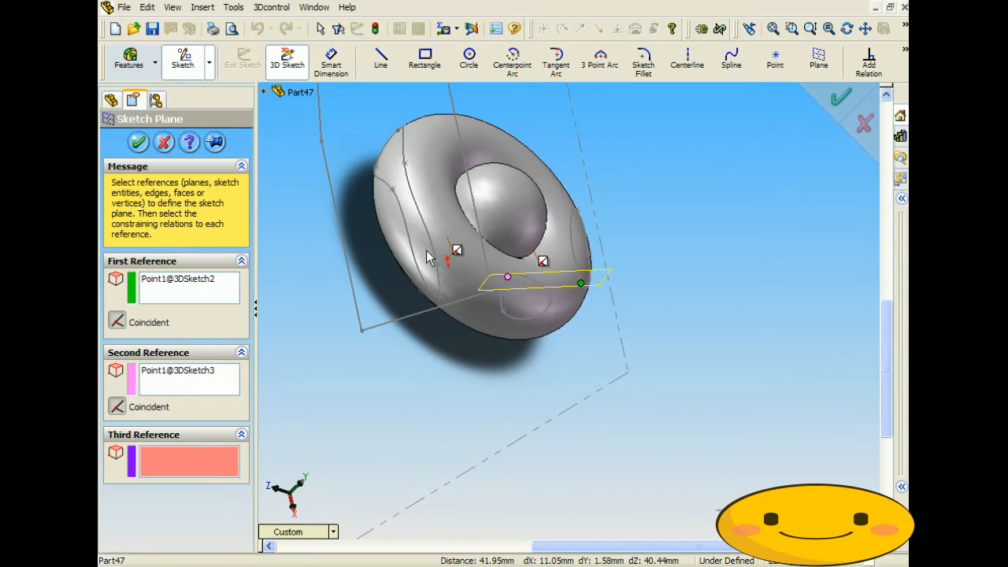
click(396, 196)
middle_drag(475, 281, 303, 243)
mouse_move(502, 248)
middle_down()
mouse_move(412, 225)
mouse_move(422, 273)
middle_up()
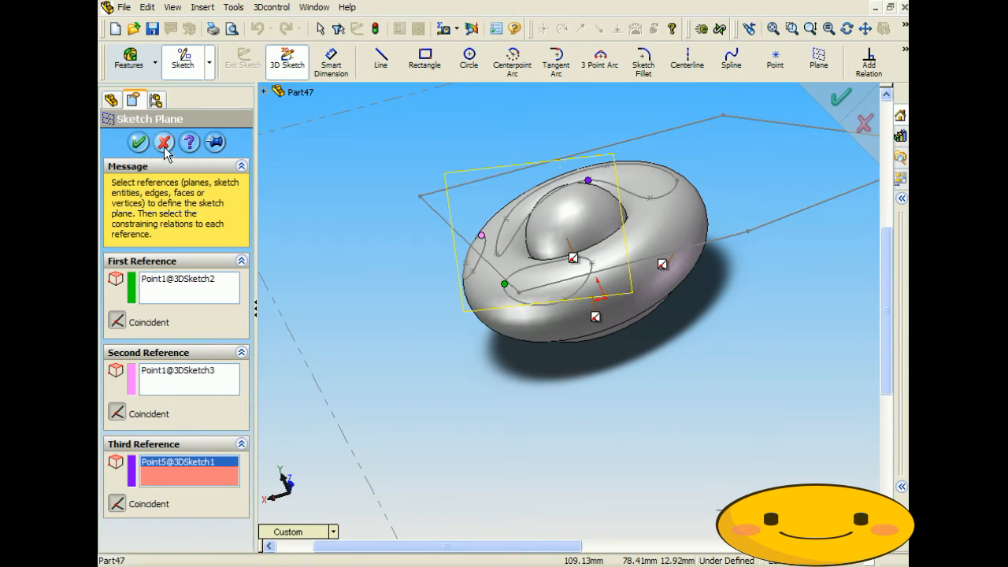
click(139, 143)
Draw a closed triangle of three lines on the three-point sketch plane and exit the 3D sketch
mouse_move(318, 176)
middle_down()
mouse_move(441, 181)
mouse_move(446, 247)
mouse_move(451, 239)
middle_up()
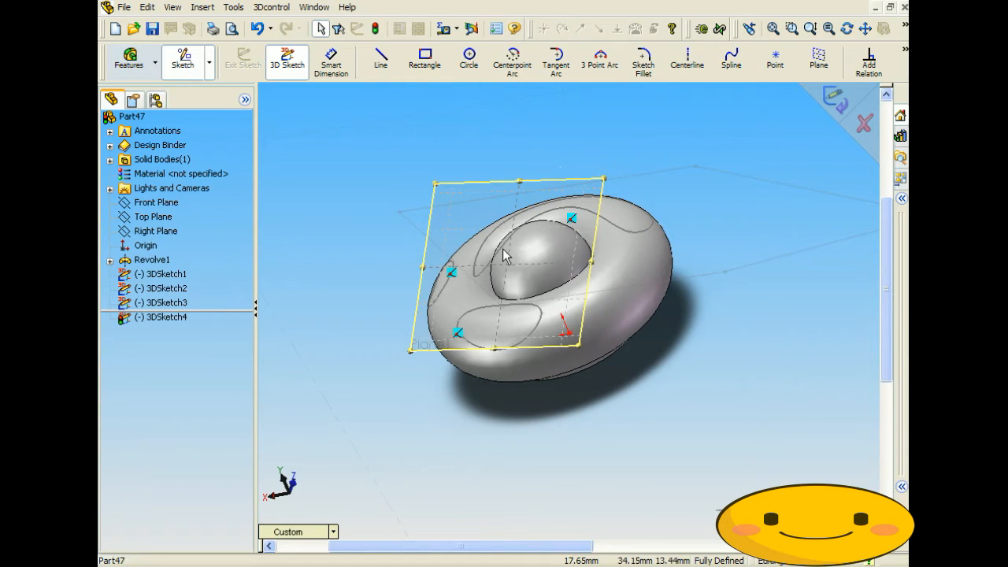
mouse_move(569, 266)
middle_down()
mouse_move(504, 252)
mouse_move(540, 266)
mouse_move(522, 208)
middle_up()
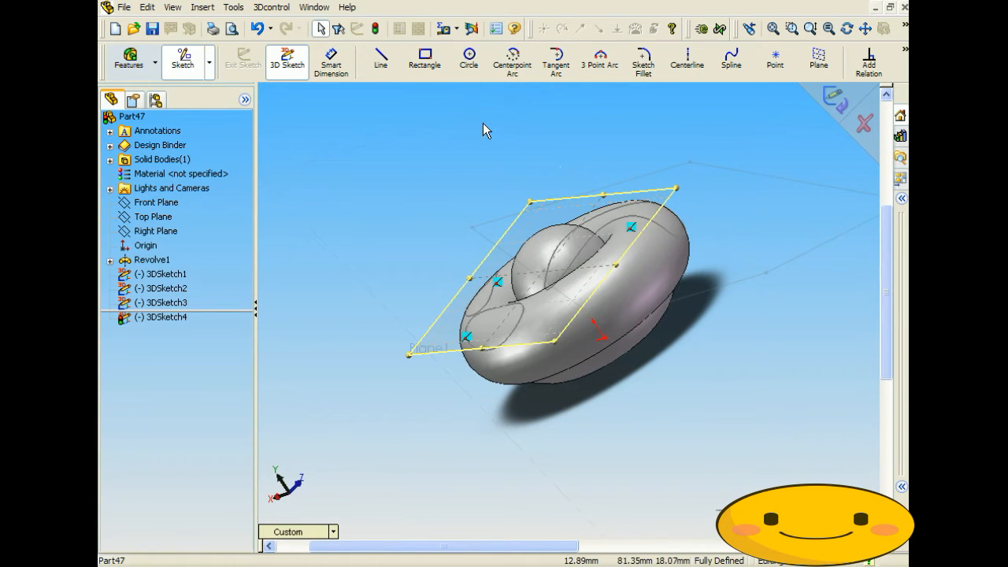
click(493, 274)
click(428, 438)
click(551, 261)
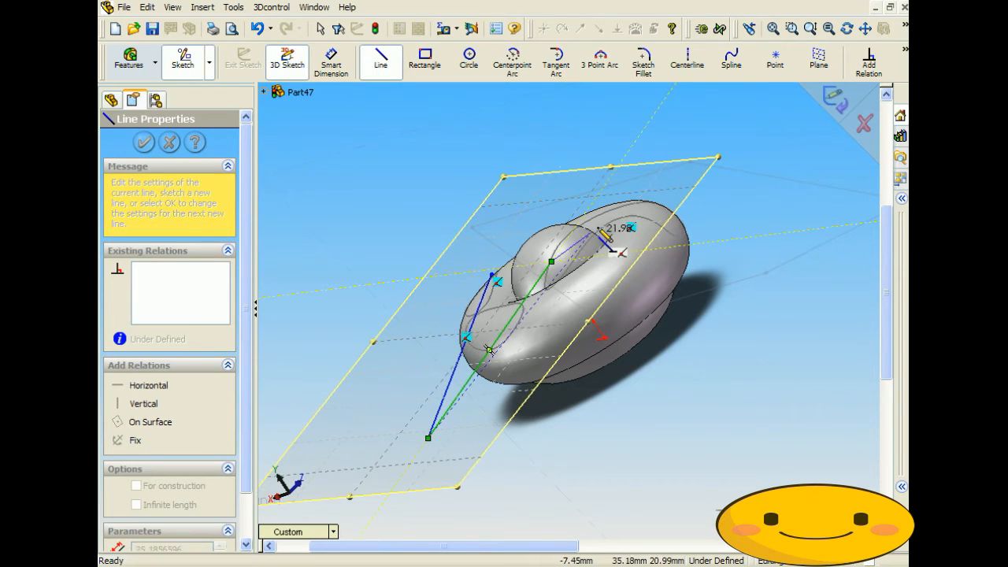
click(492, 274)
click(836, 98)
mouse_move(622, 203)
middle_down()
mouse_move(654, 205)
mouse_move(619, 162)
mouse_move(585, 232)
mouse_move(589, 246)
middle_up()
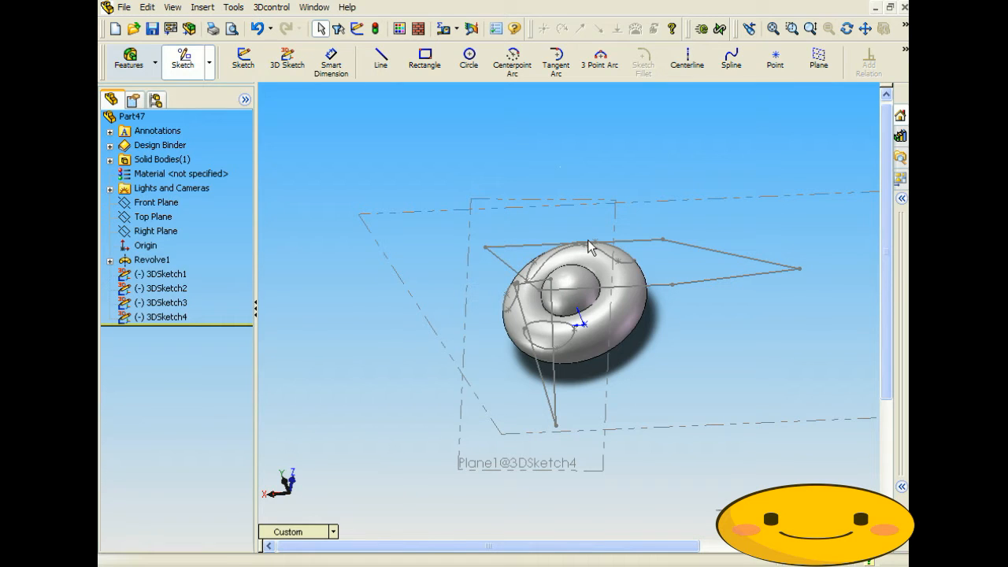
click(465, 254)
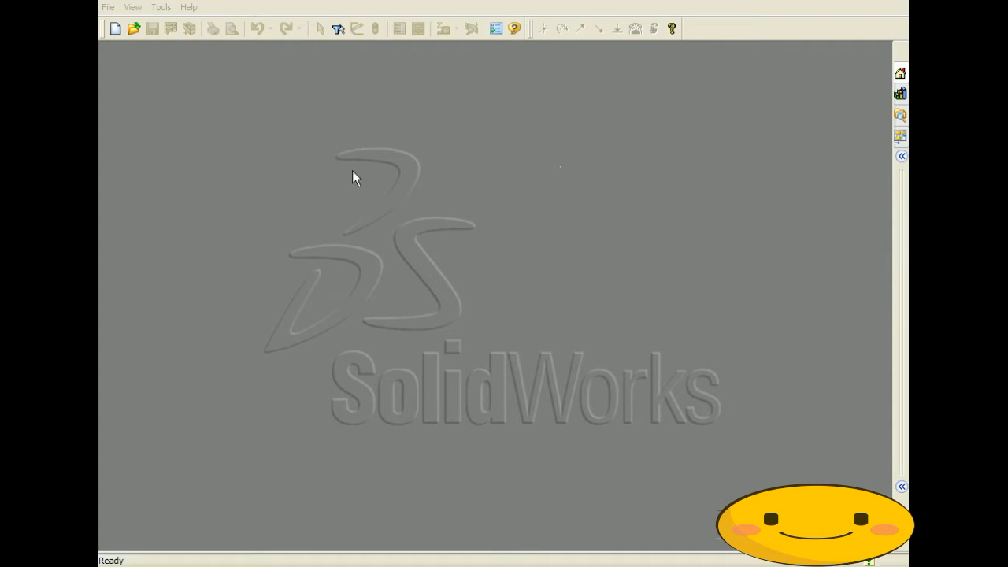
Create a new part document
click(107, 7)
click(124, 25)
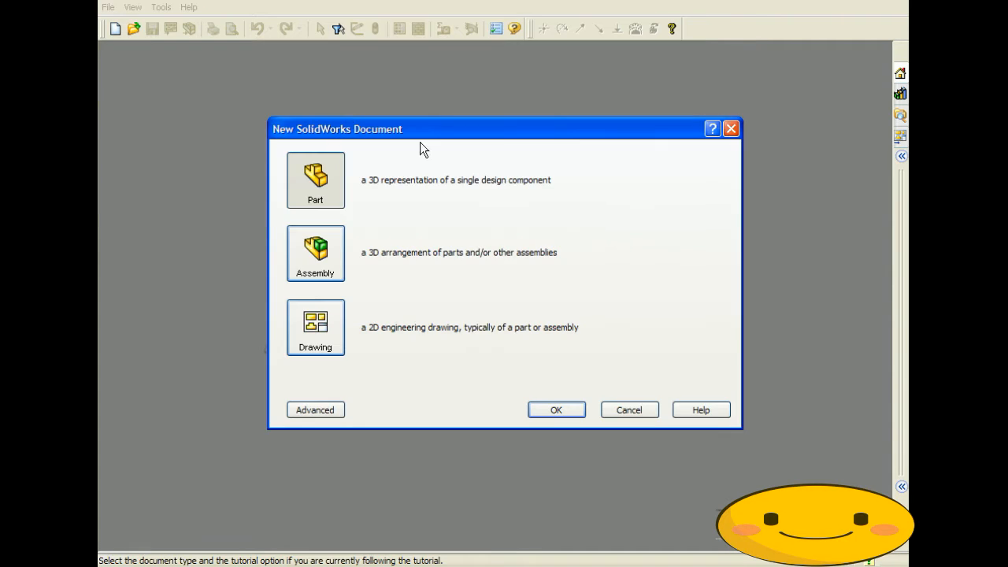
click(552, 410)
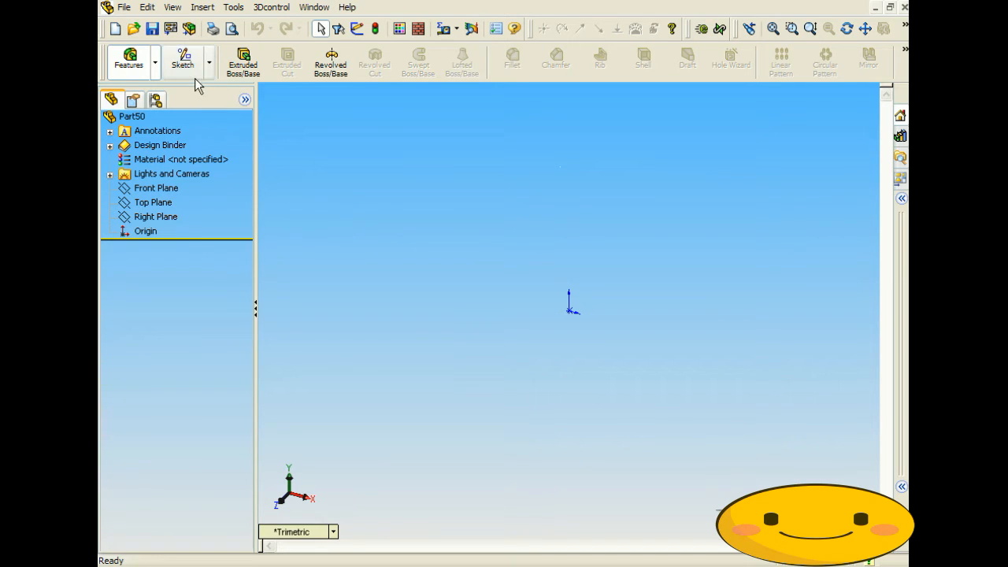
Sketch a rectangle on the Front Plane with one corner at the origin
click(183, 61)
click(425, 59)
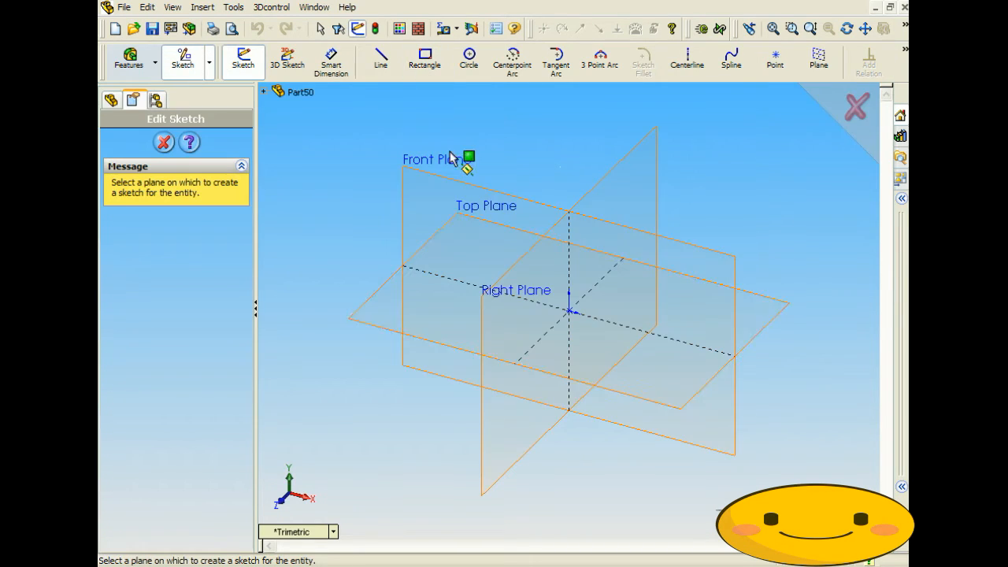
click(516, 205)
drag(568, 310, 715, 183)
Dimension the rectangle's height and width to 50 mm each
click(331, 63)
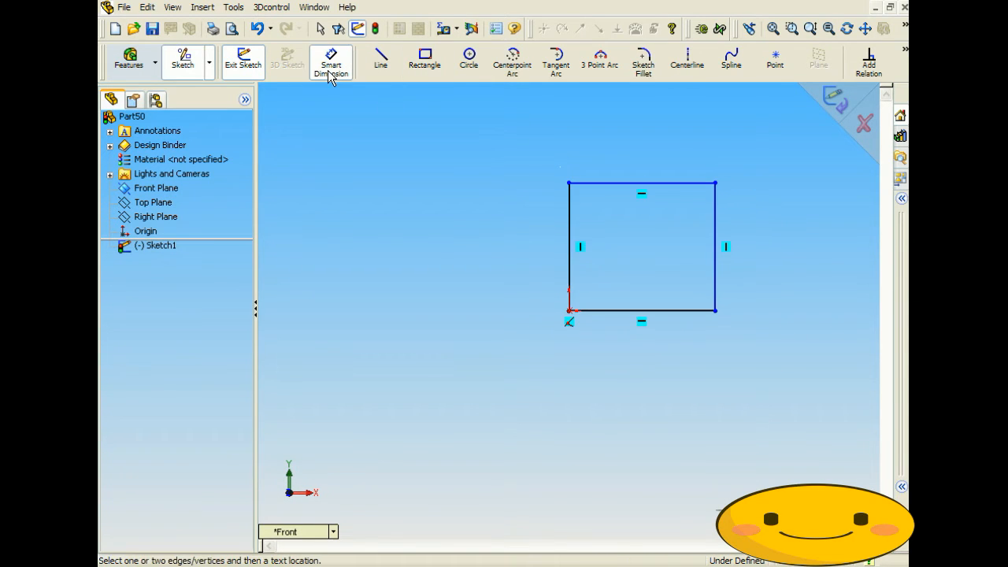
click(569, 246)
click(486, 249)
text(50)
key(Return)
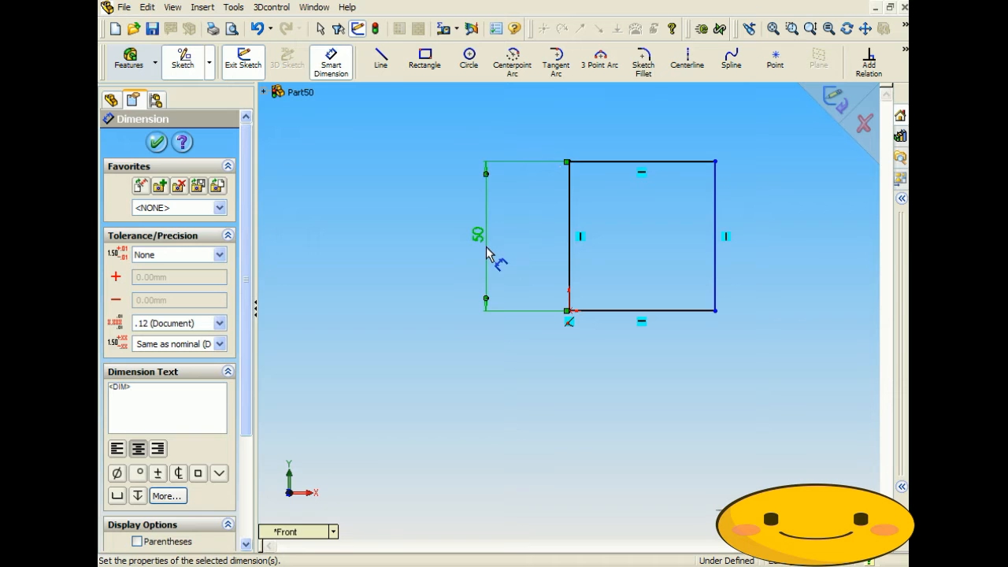
click(599, 162)
click(598, 141)
text(50)
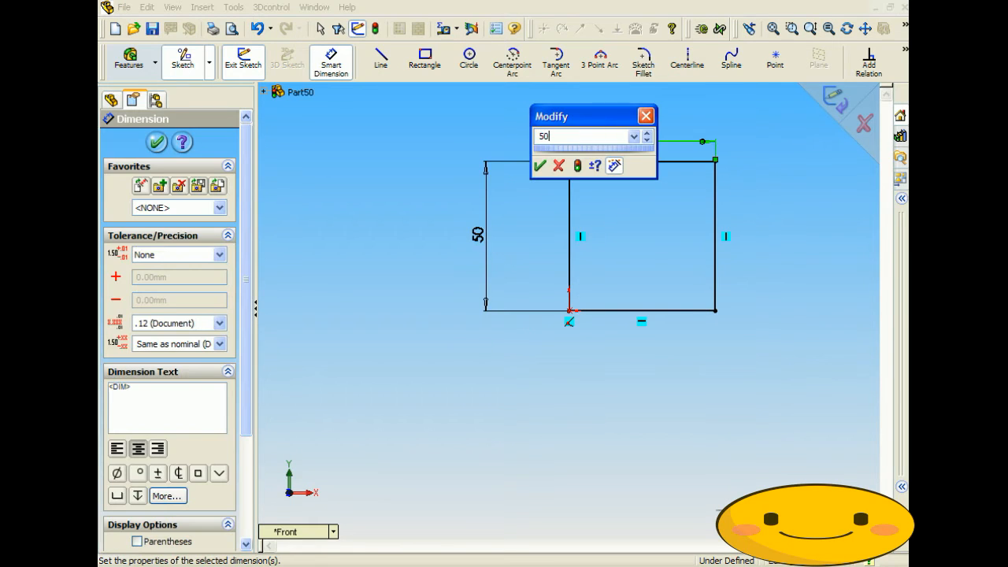
key(Return)
Extrude the square 50 mm with the Blind end condition to form a cube
click(129, 60)
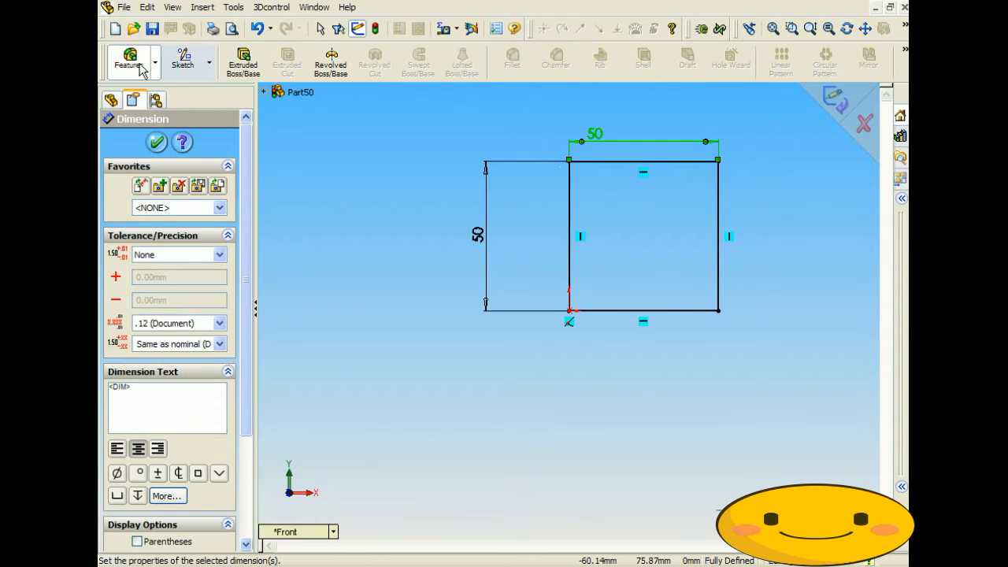
click(254, 70)
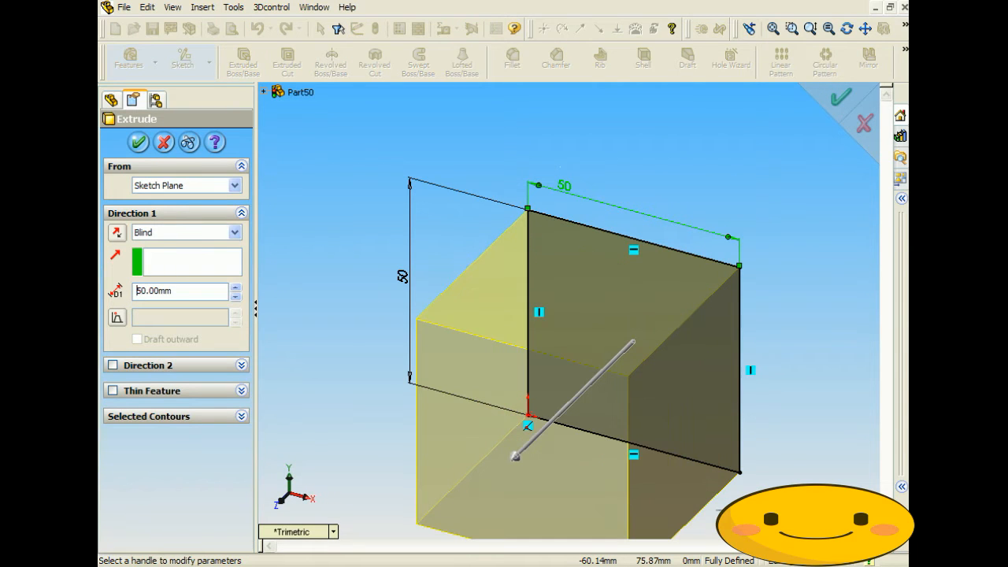
click(139, 142)
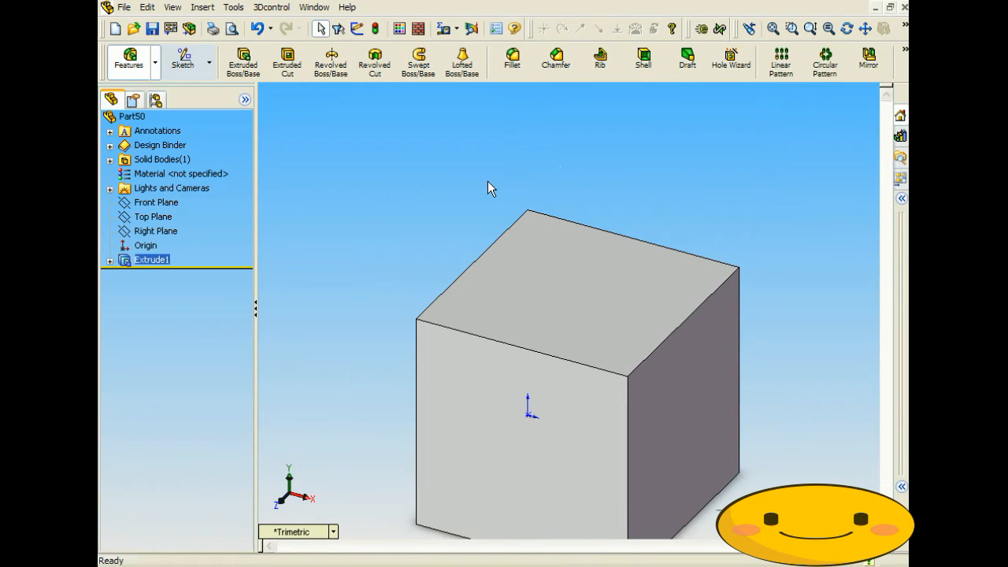
key(f)
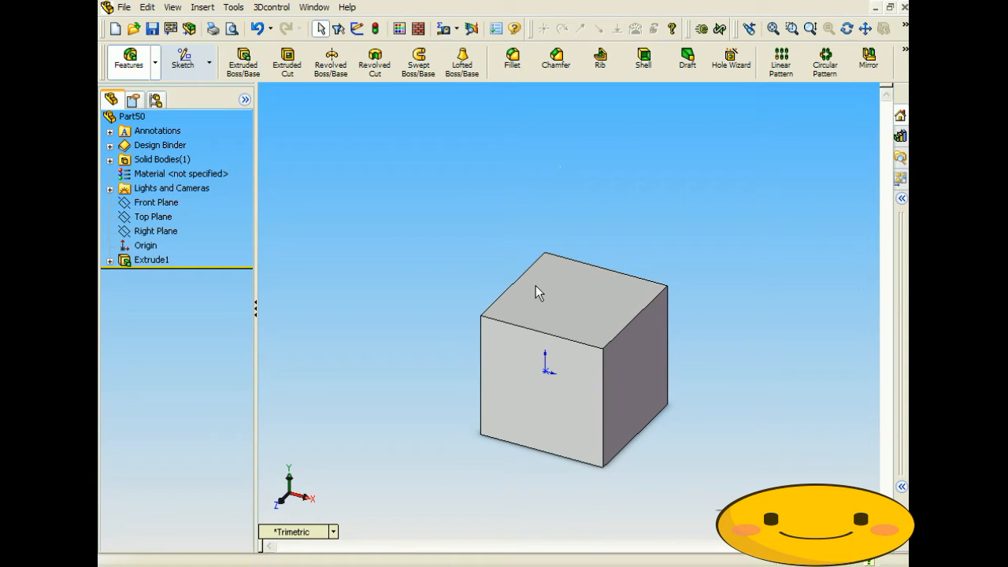
scroll(603, 352, down, 3)
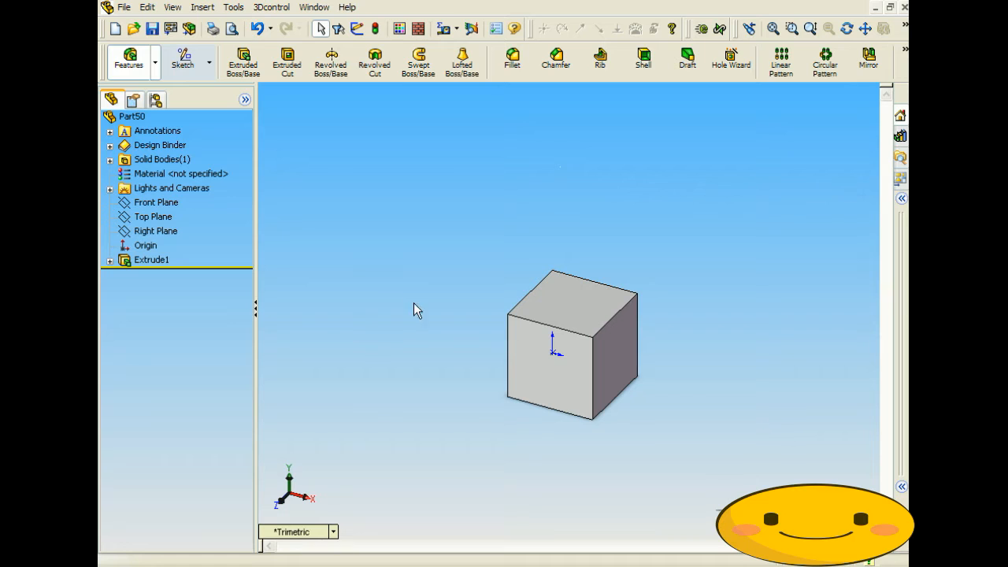
Create a reference plane at 30 degrees to the cube's right side face, rotated about that face's front vertical edge
click(623, 347)
click(202, 7)
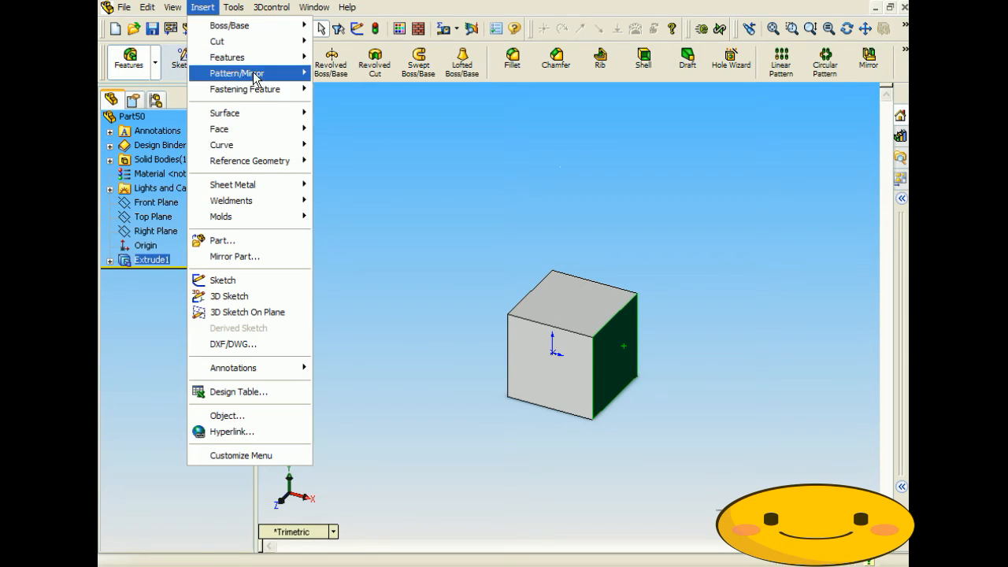
mouse_move(235, 163)
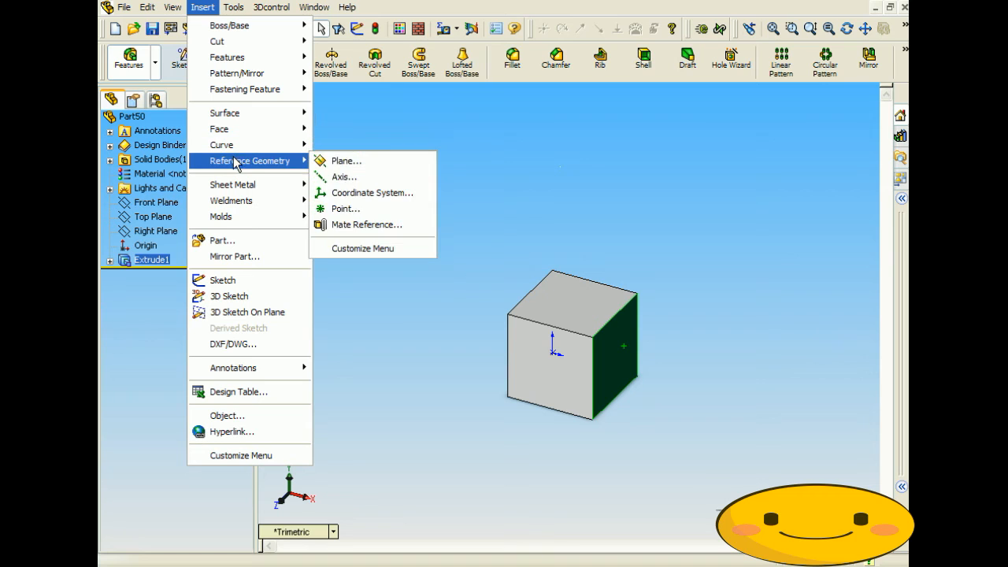
click(339, 161)
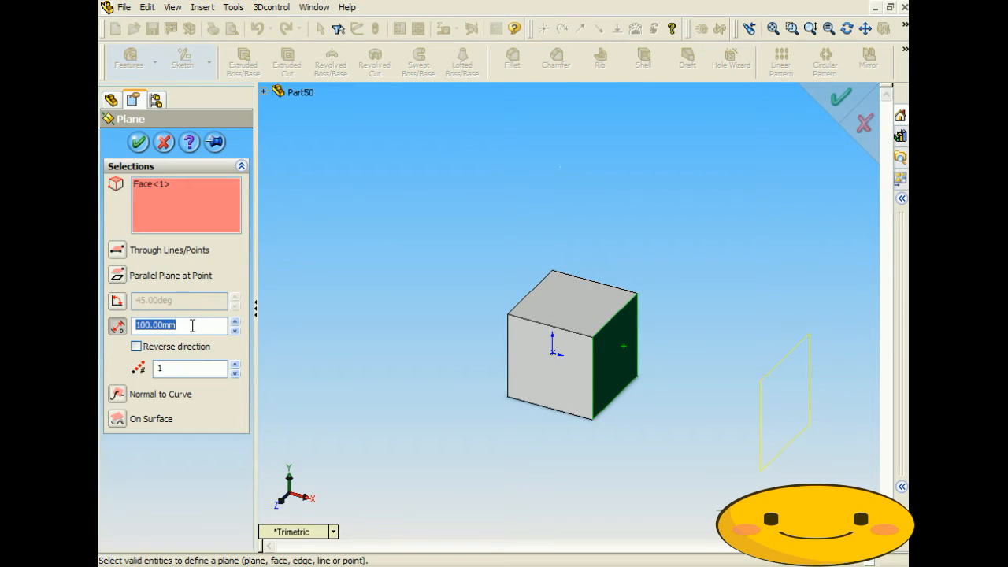
click(117, 300)
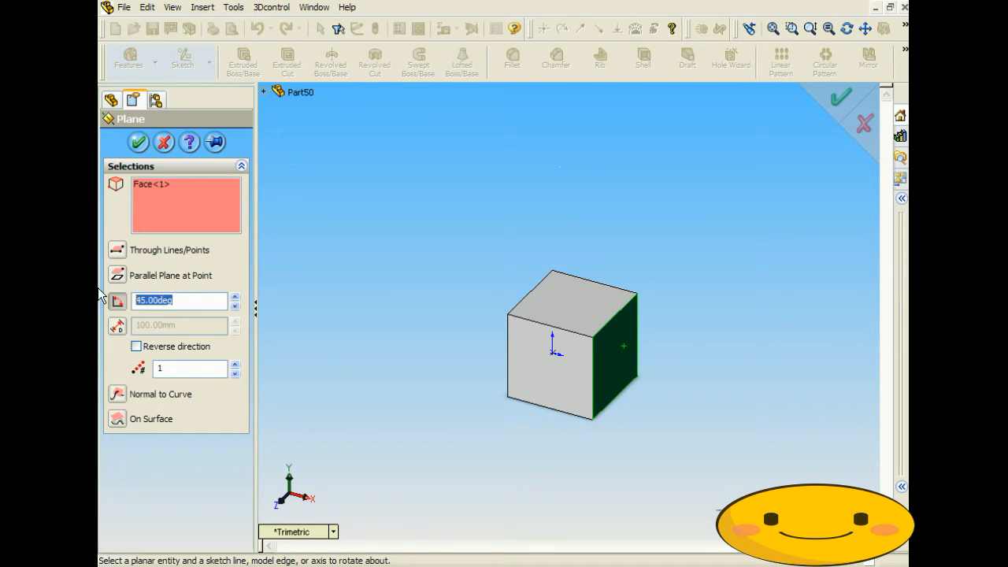
text(30)
click(592, 357)
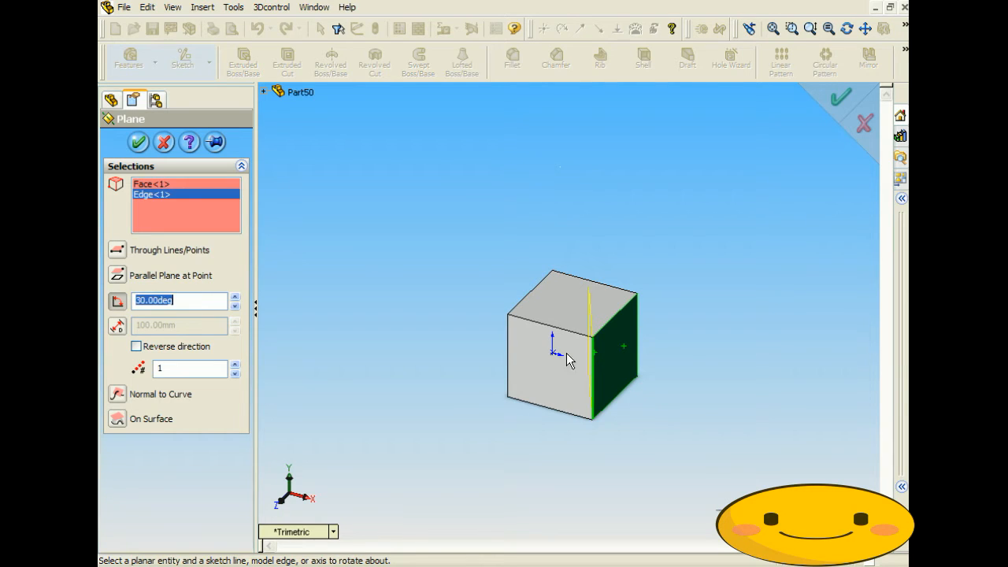
click(138, 144)
Create a second reference plane parallel to the 30-degree plane at a 100 mm offset
middle_drag(529, 326, 488, 338)
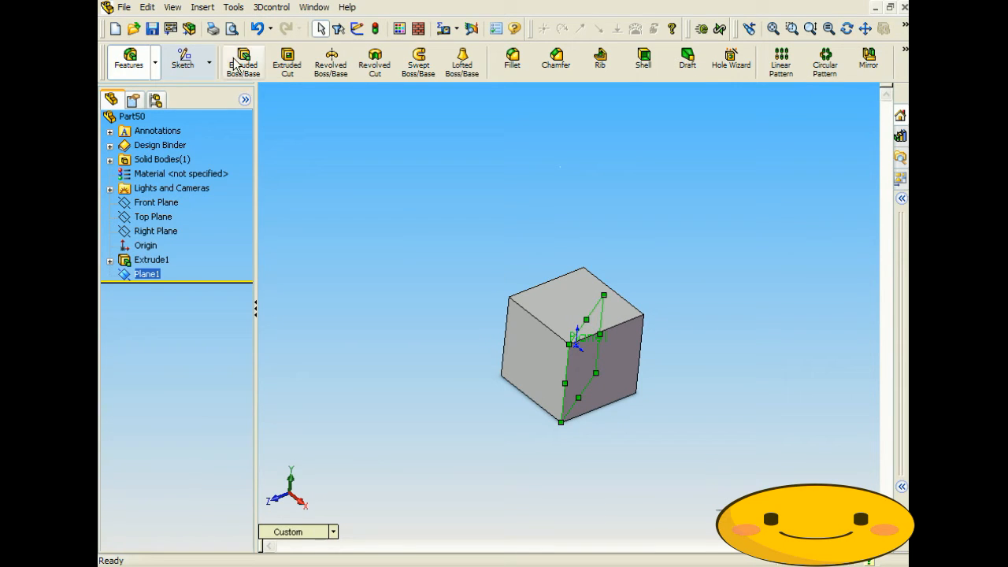
click(203, 7)
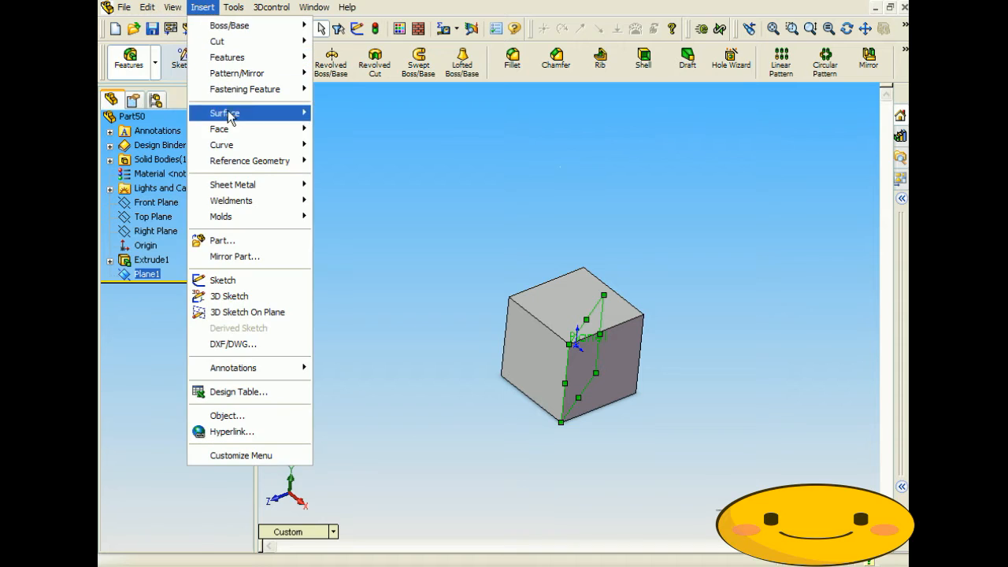
mouse_move(262, 162)
click(345, 161)
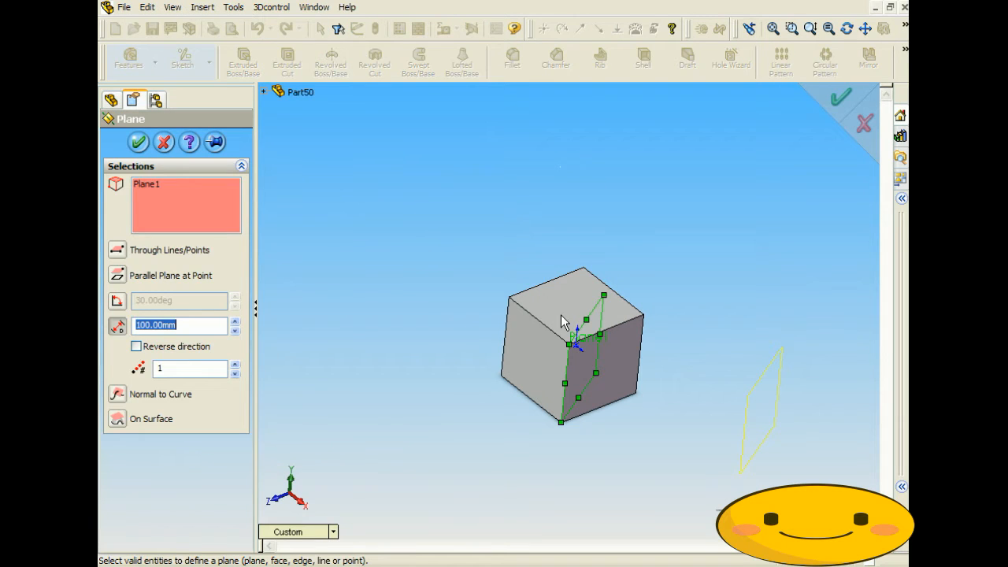
scroll(532, 386, up, 2)
middle_drag(532, 386, 504, 360)
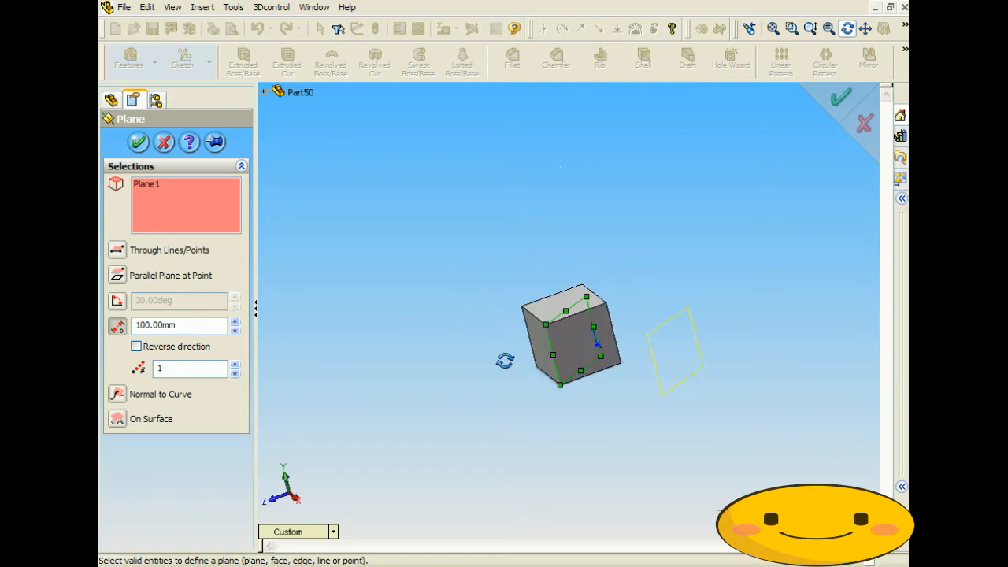
click(140, 142)
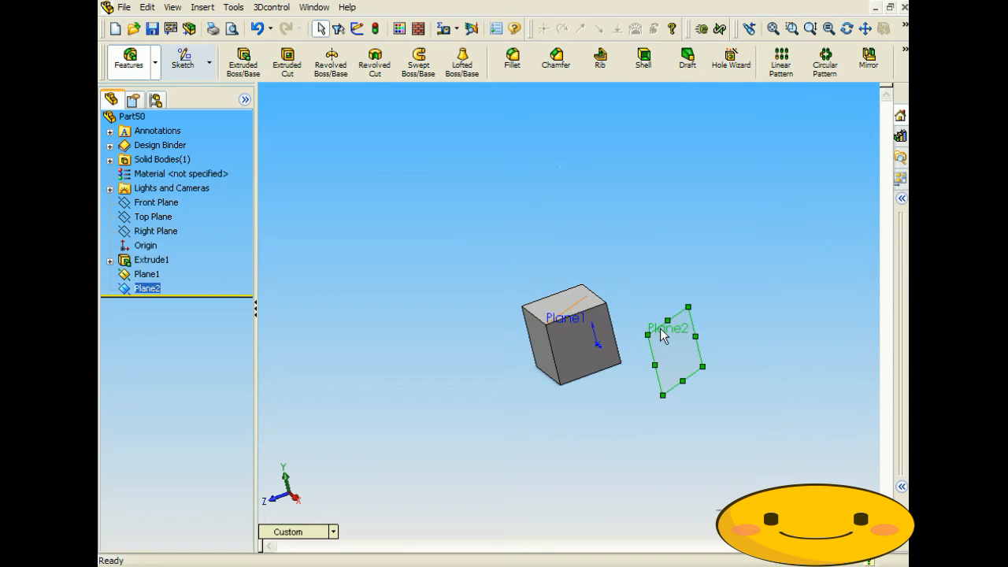
Open a sketch on the 100 mm offset plane with the Line tool
click(183, 63)
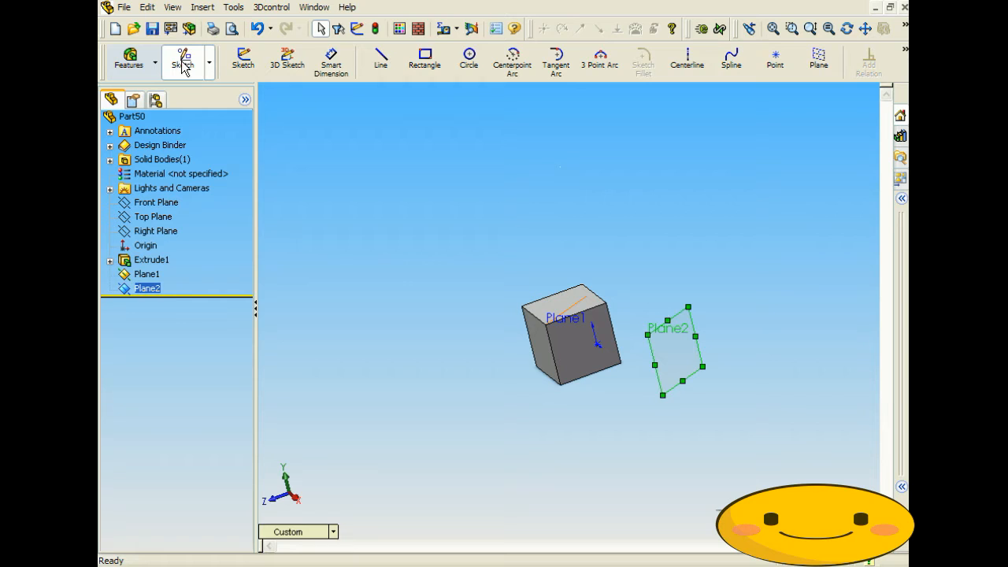
middle_drag(767, 265, 682, 266)
mouse_move(711, 342)
middle_down()
mouse_move(767, 353)
mouse_move(714, 334)
middle_up()
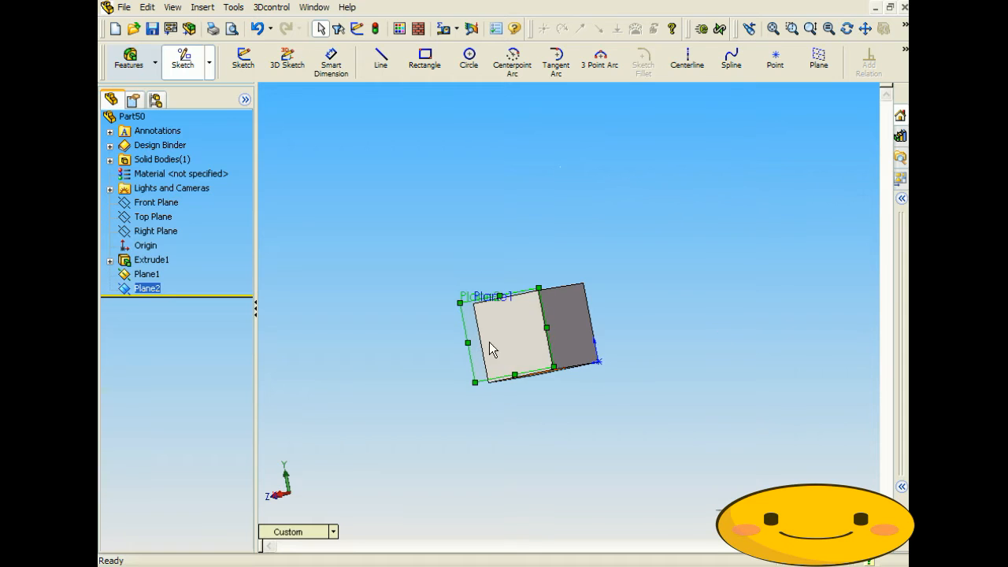
scroll(522, 347, down, 4)
middle_drag(526, 345, 527, 339)
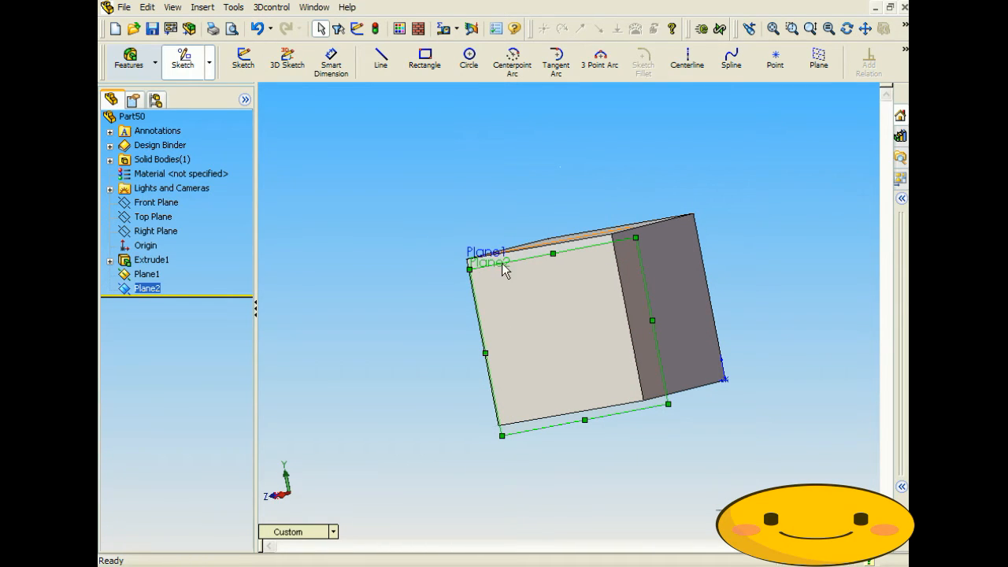
middle_drag(598, 434, 583, 352)
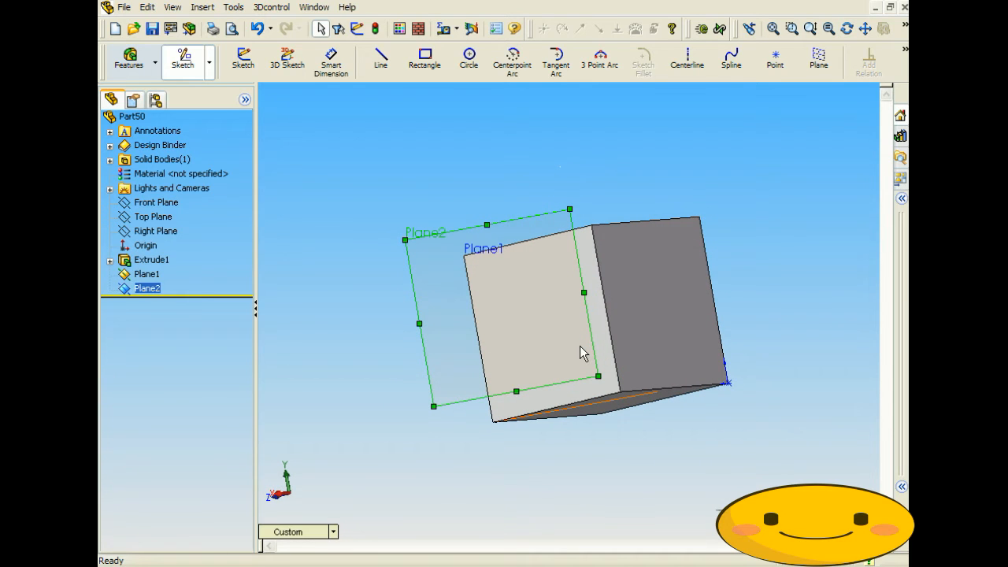
mouse_move(579, 347)
middle_down()
mouse_move(611, 338)
mouse_move(576, 310)
middle_up()
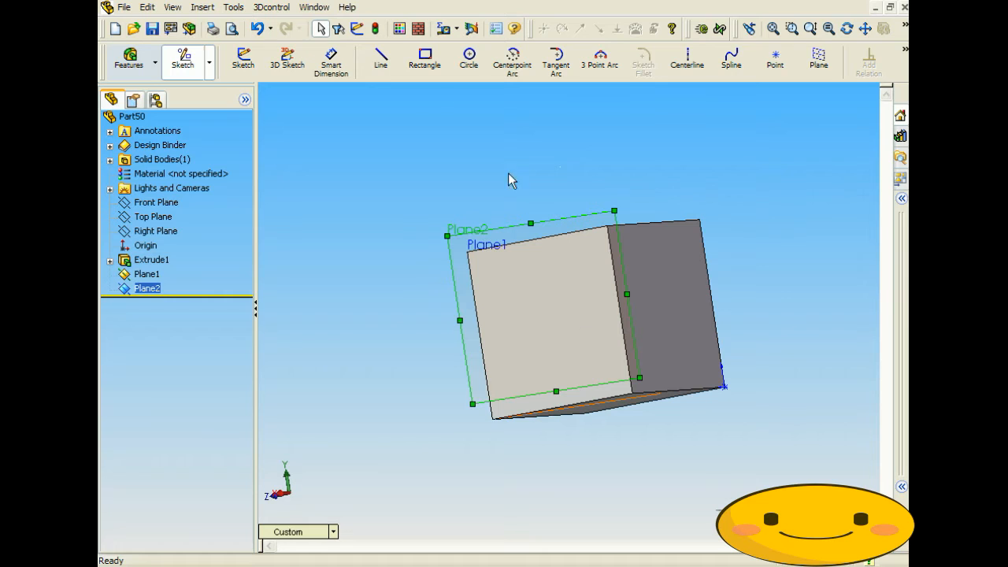
click(380, 59)
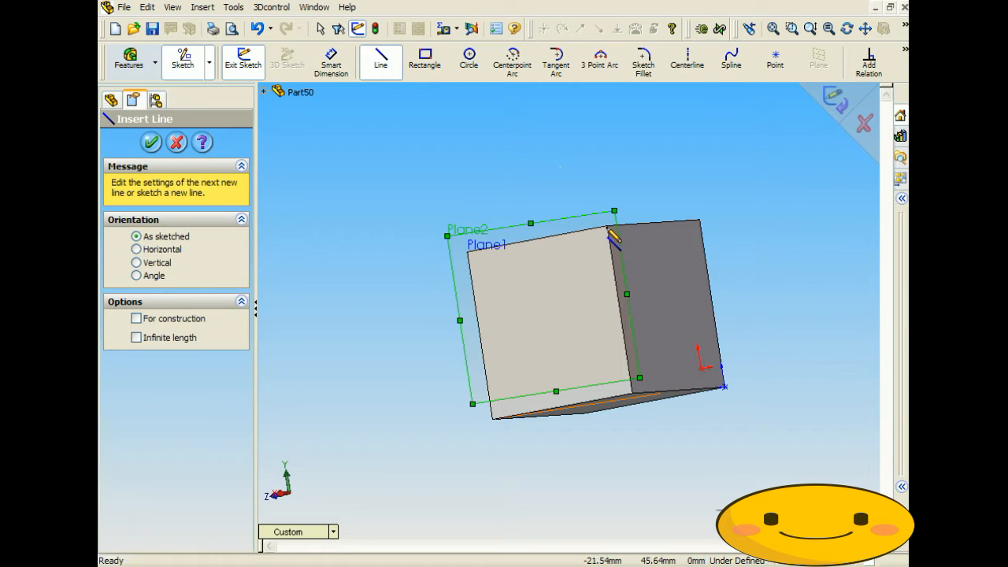
Sketch a closed four-line rectangle about 41 mm wide on the offset plane, tracing the corners of the cube face behind it
click(612, 228)
click(628, 369)
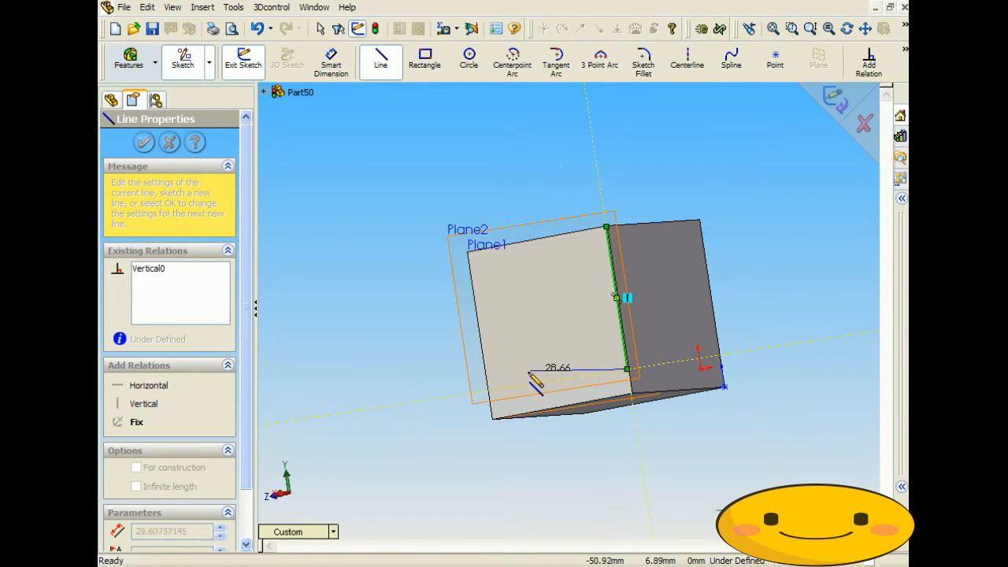
click(490, 389)
click(470, 250)
click(611, 228)
mouse_move(612, 230)
middle_down()
mouse_move(578, 279)
mouse_move(615, 284)
mouse_move(567, 267)
middle_up()
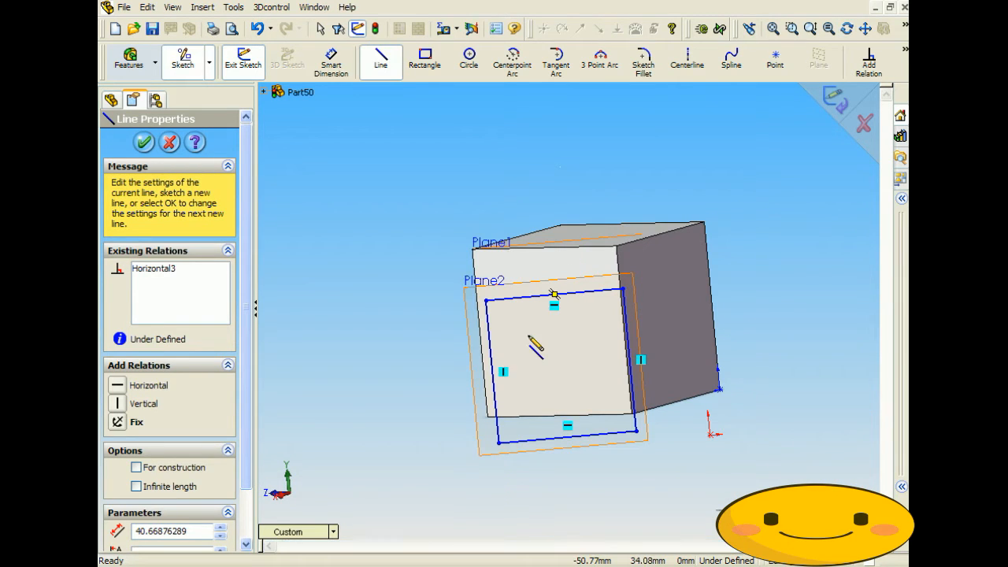
Undo the four lines drawn on the offset plane
key(ctrl+z)
key(ctrl+z)
key(ctrl+z)
key(ctrl+z)
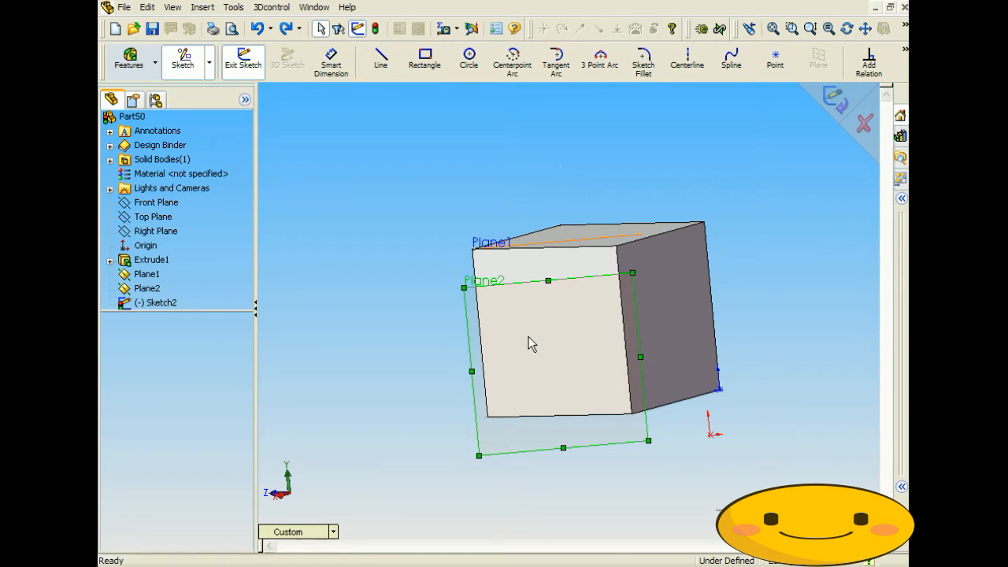
middle_drag(561, 253, 561, 241)
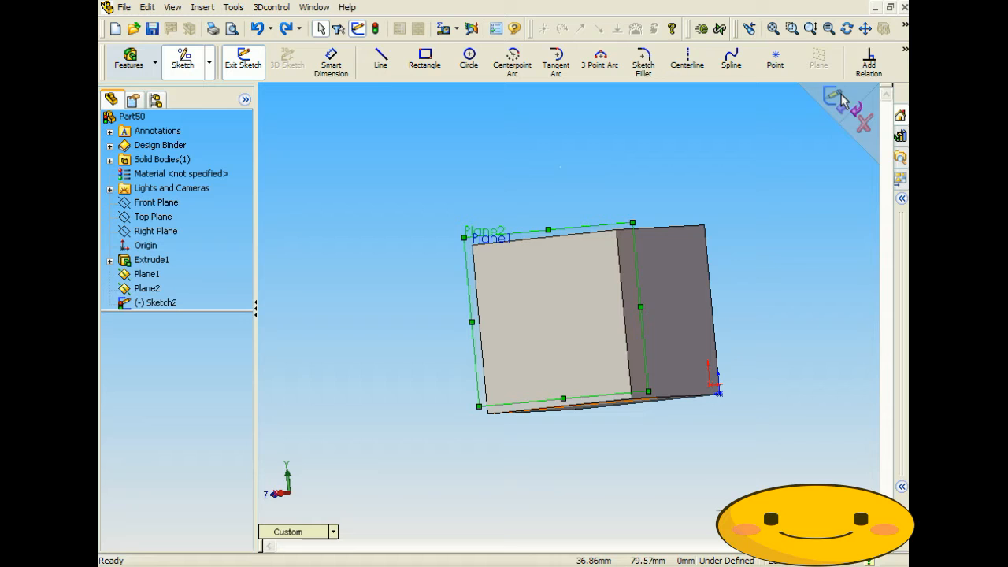
click(905, 52)
click(705, 136)
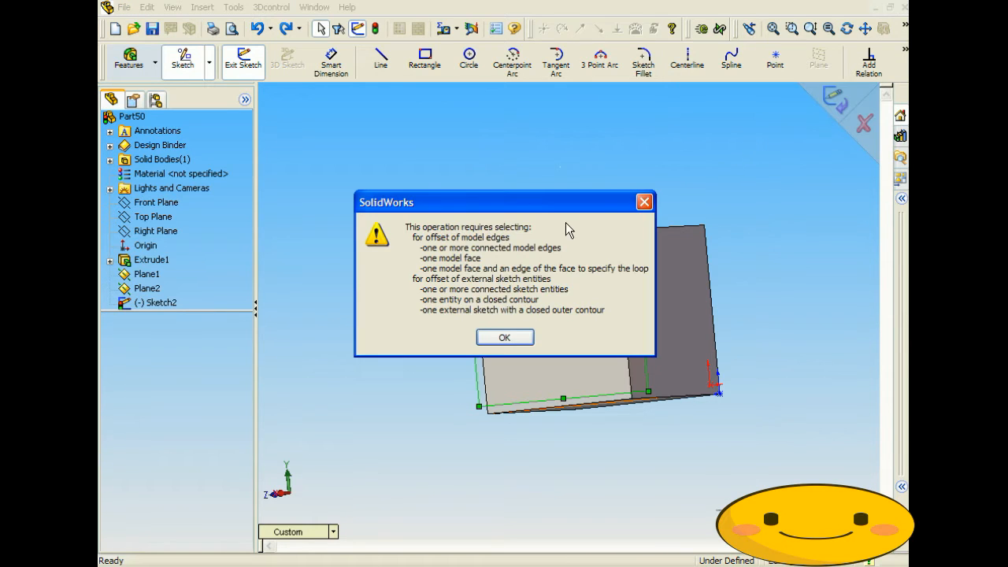
click(505, 337)
Convert the upper, lower and right vertical edges of the cube's side face into sketch lines on the offset plane
middle_drag(549, 251, 573, 277)
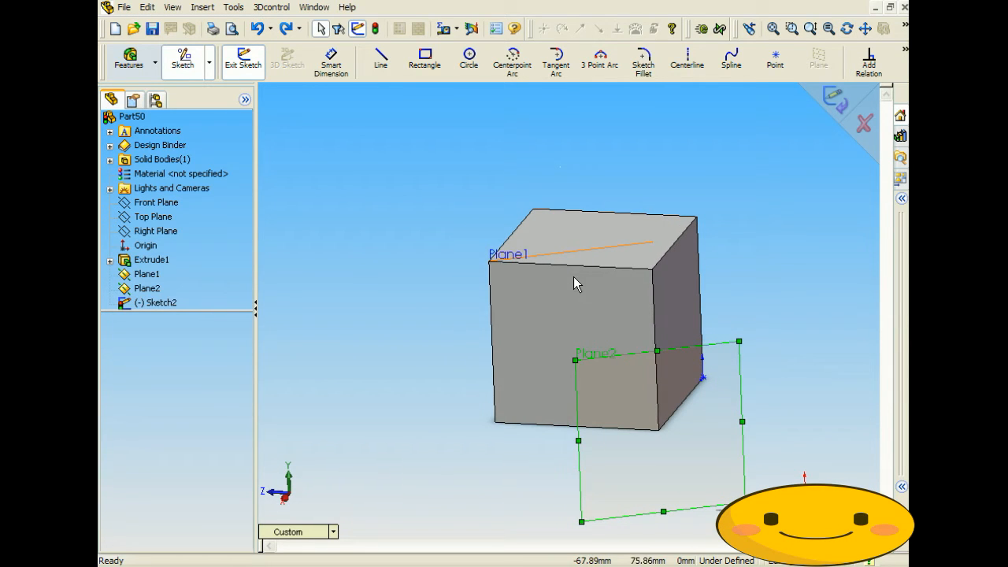
click(580, 265)
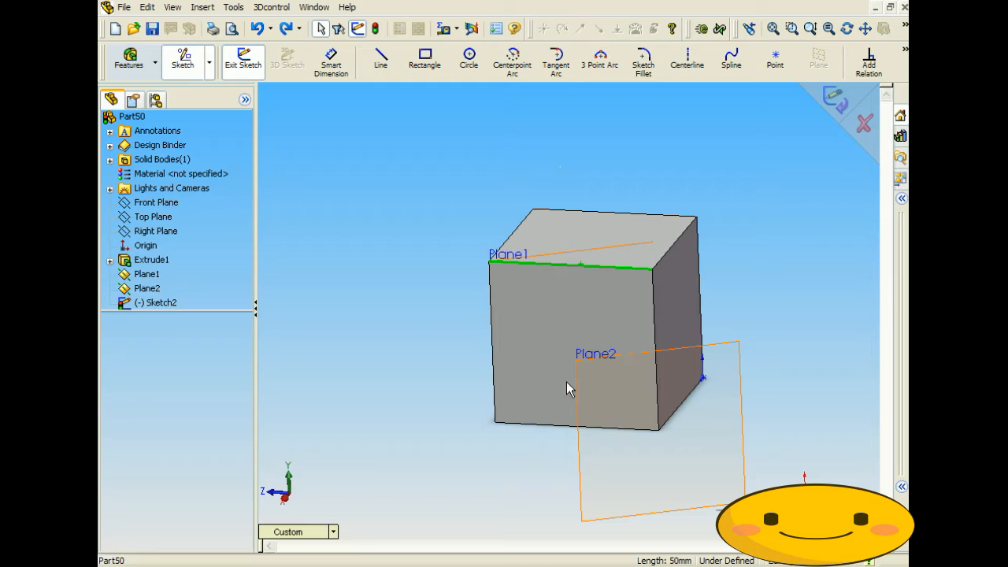
click(905, 49)
click(867, 93)
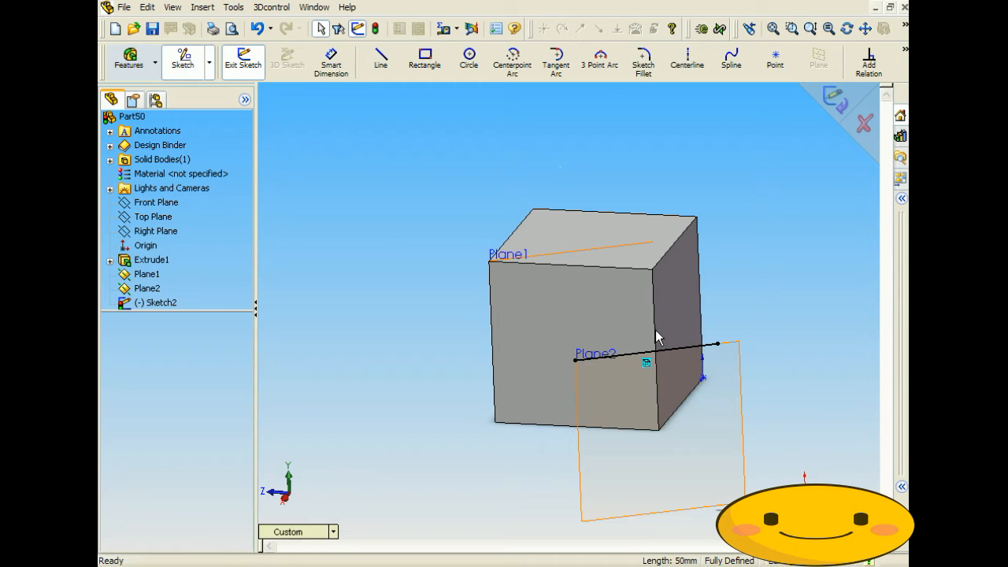
click(654, 334)
click(903, 51)
click(862, 104)
click(544, 423)
click(903, 50)
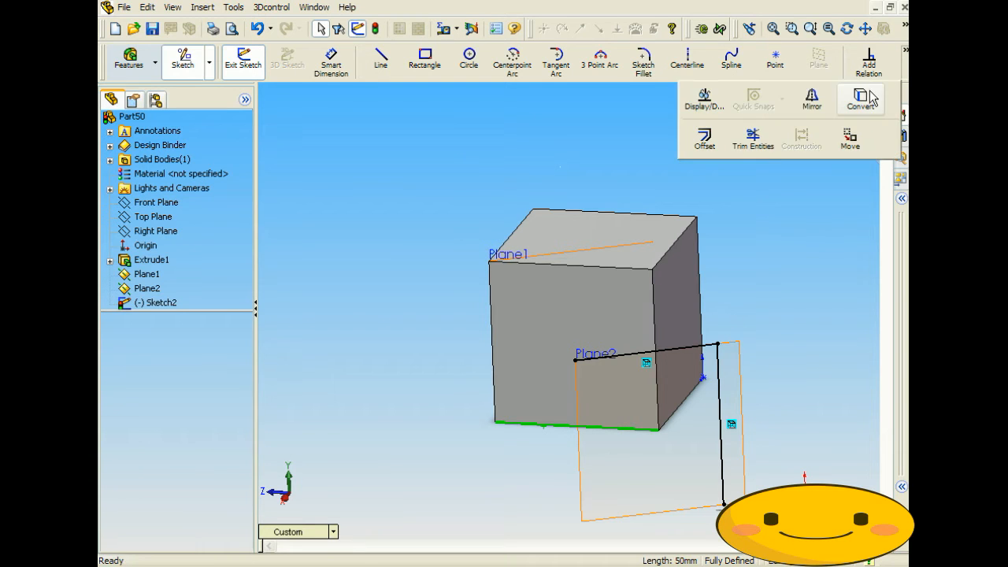
click(860, 99)
Hide the 30-degree plane and convert the side face's remaining vertical edge into the sketch to close the outline
click(491, 317)
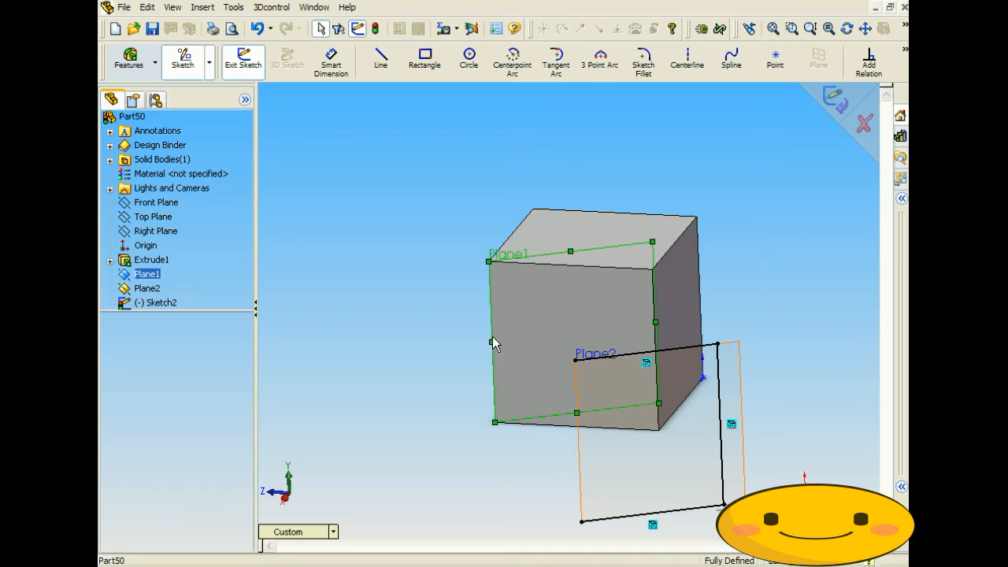
middle_drag(418, 340, 400, 338)
click(483, 306)
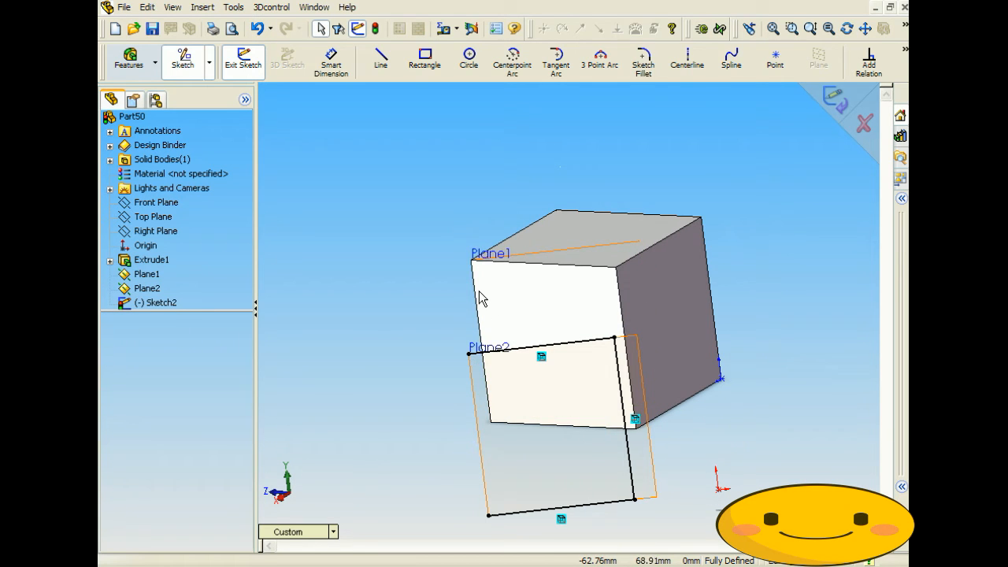
click(478, 299)
right_click(494, 263)
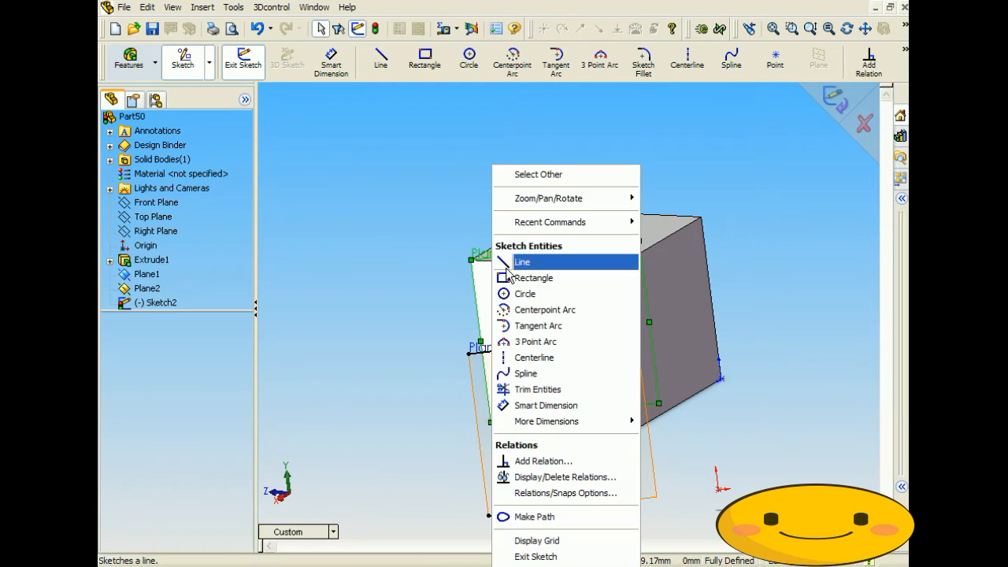
click(433, 339)
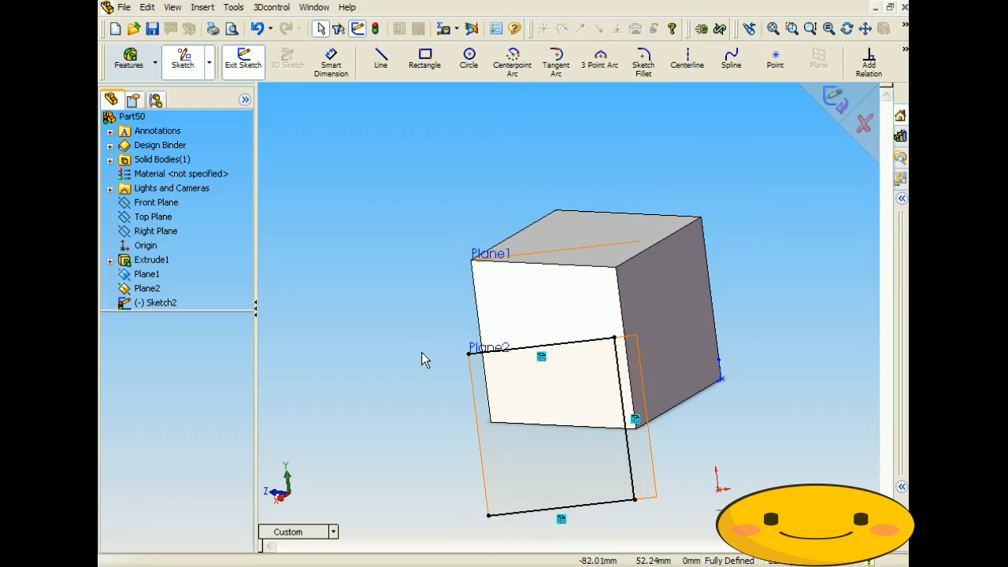
right_click(145, 275)
click(174, 303)
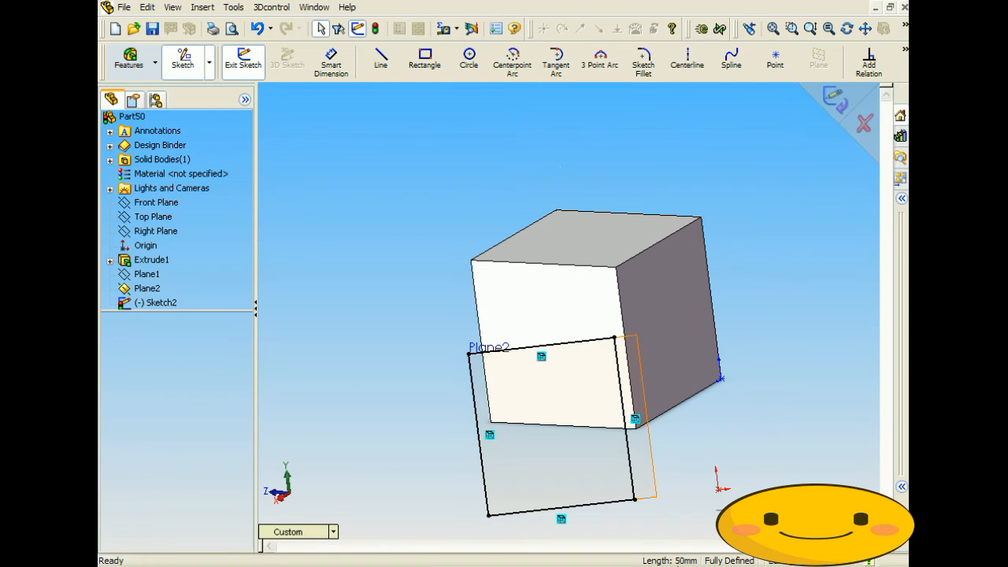
Dimension the converted outline's width and height as driven dimensions
mouse_move(482, 356)
middle_down()
mouse_move(499, 310)
mouse_move(484, 311)
mouse_move(547, 295)
middle_up()
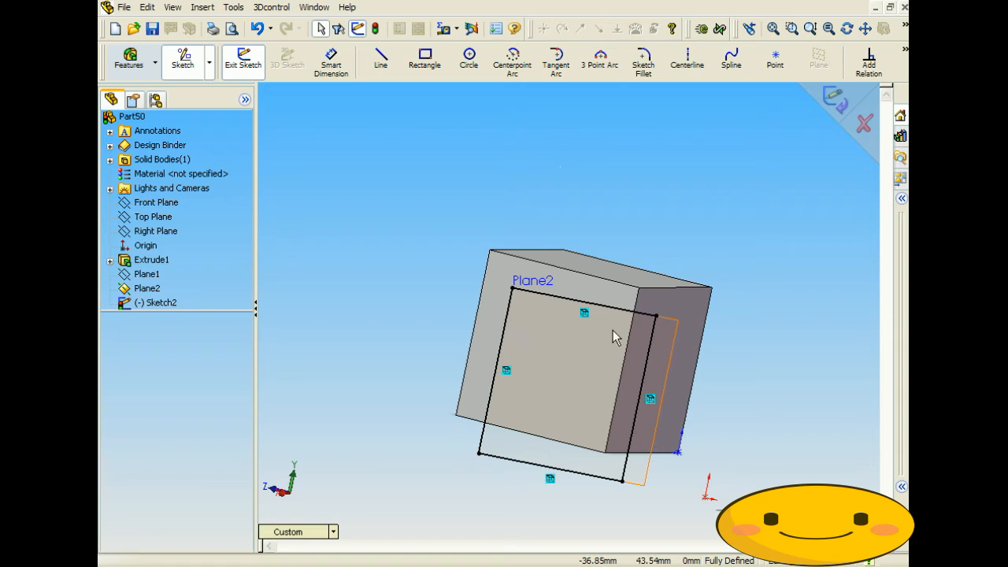
click(332, 64)
click(562, 299)
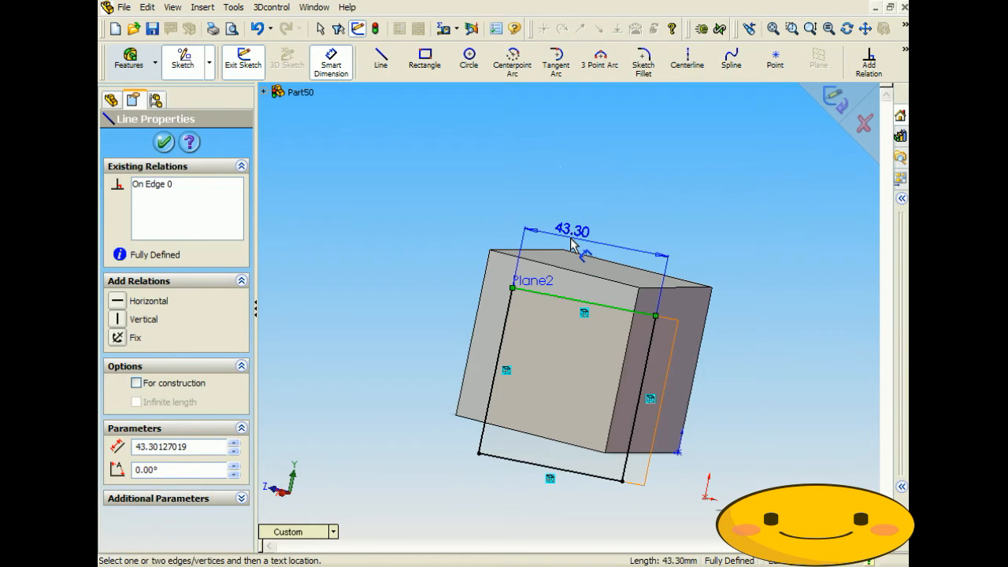
click(605, 199)
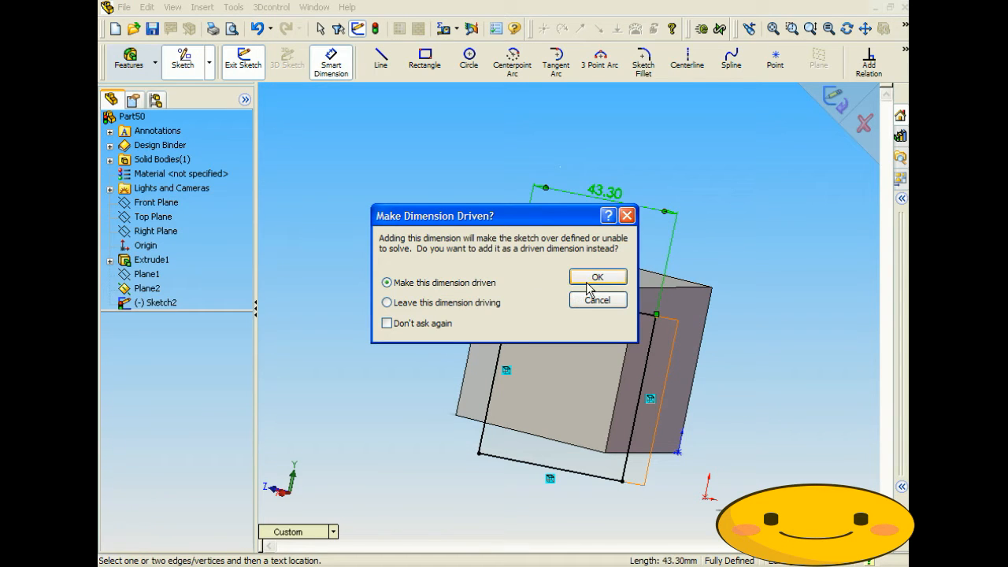
click(597, 277)
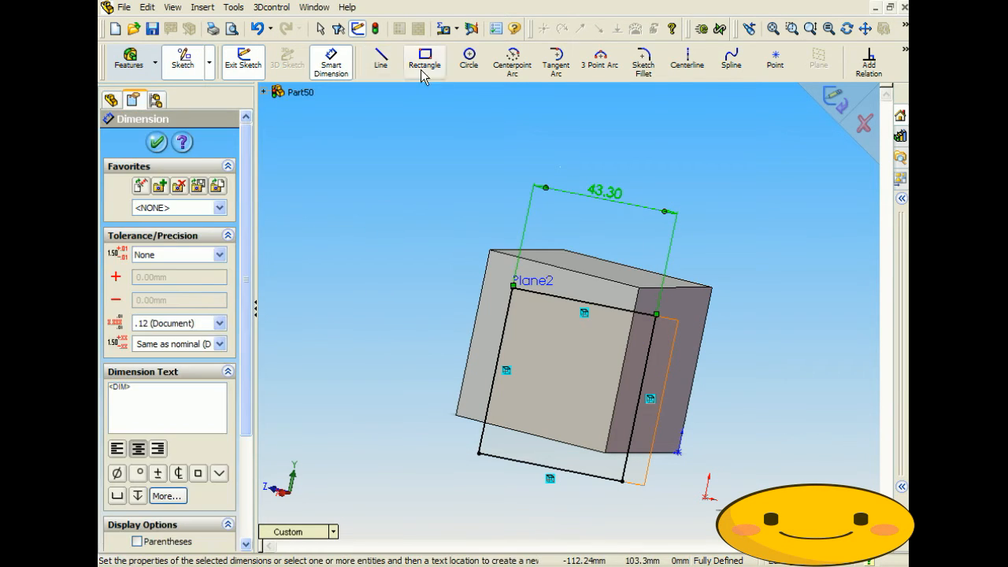
click(499, 352)
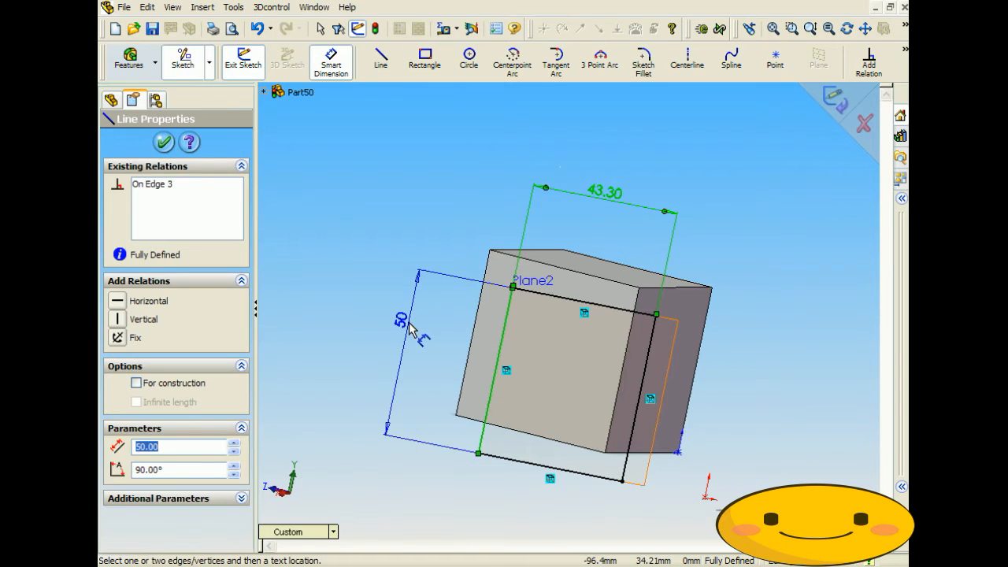
click(407, 323)
click(603, 275)
Delete both driven dimensions from the converted outline
middle_drag(428, 271, 442, 273)
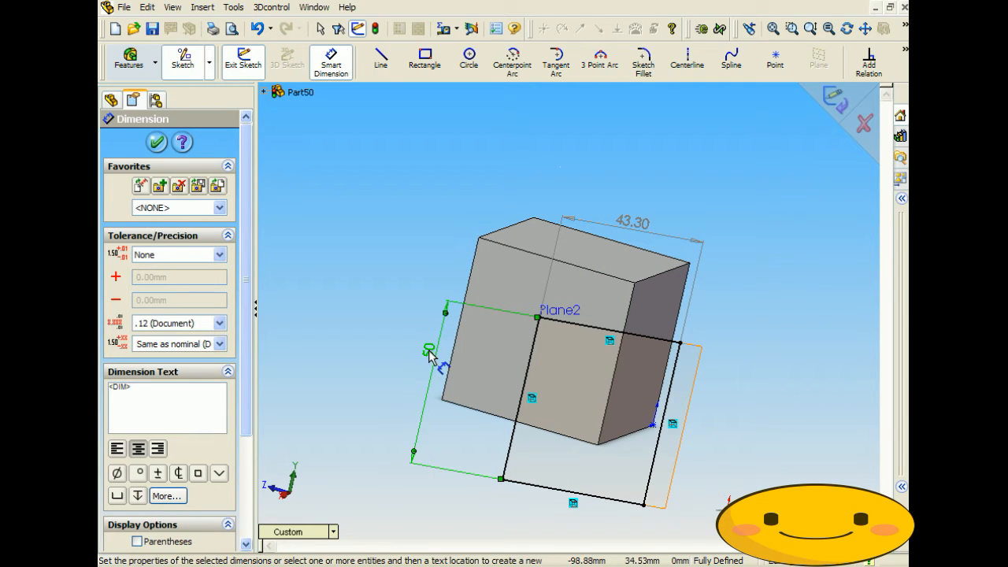
key(Delete)
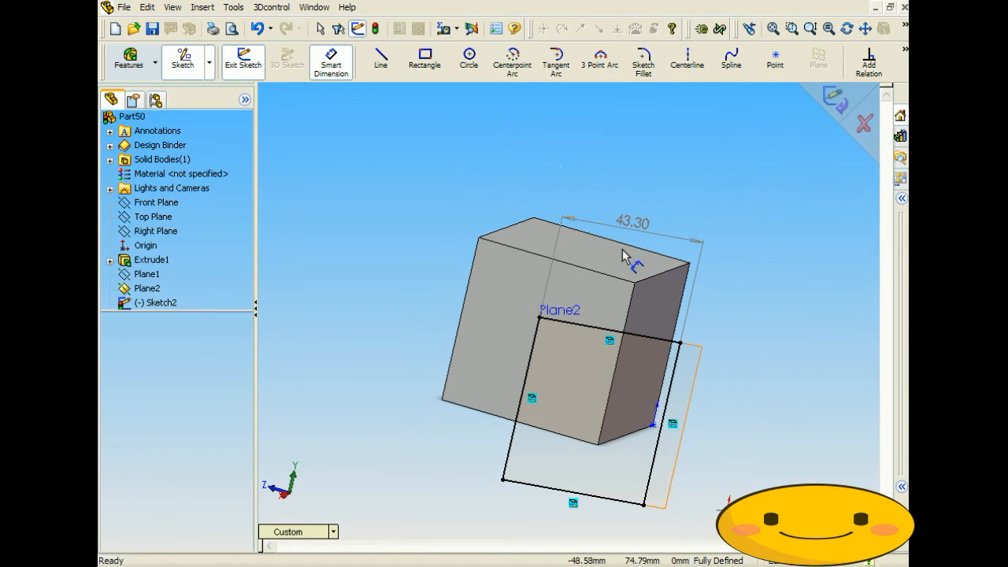
click(636, 222)
key(Delete)
Extrude the converted outline 100 mm in the reversed direction, from the offset plane towards the cube, merging the result
middle_drag(537, 345, 515, 348)
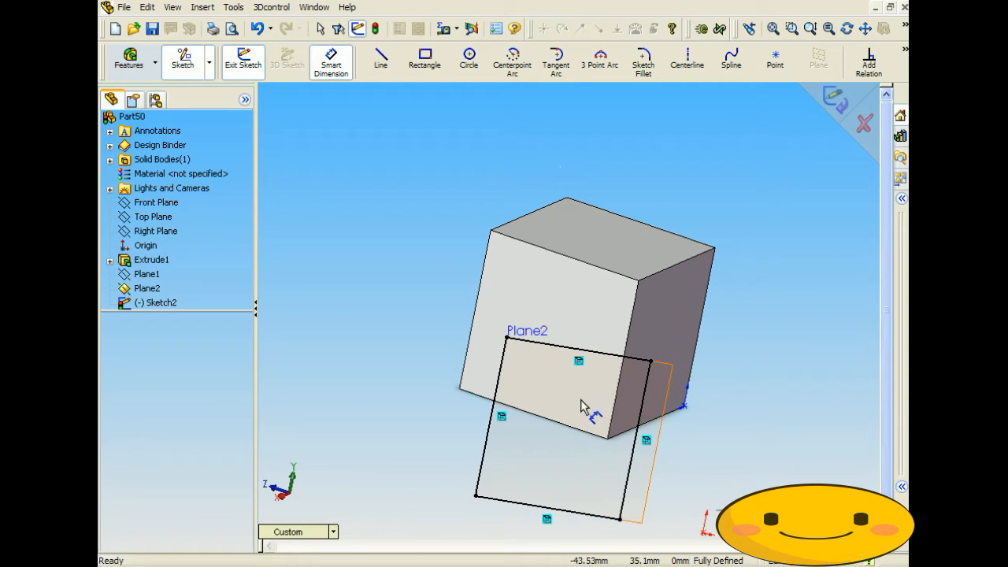
mouse_move(578, 401)
middle_down()
mouse_move(564, 360)
mouse_move(529, 434)
middle_up()
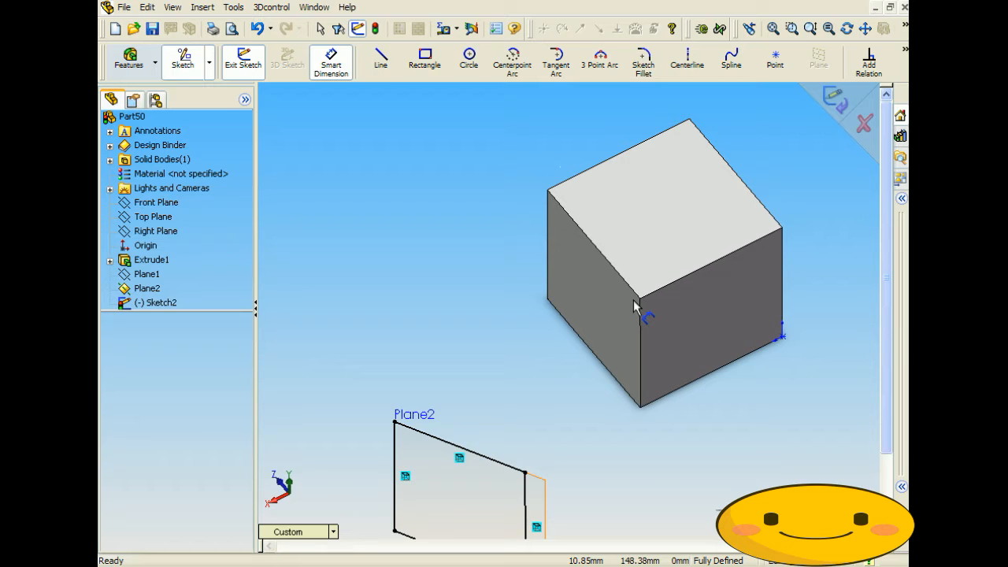
click(131, 61)
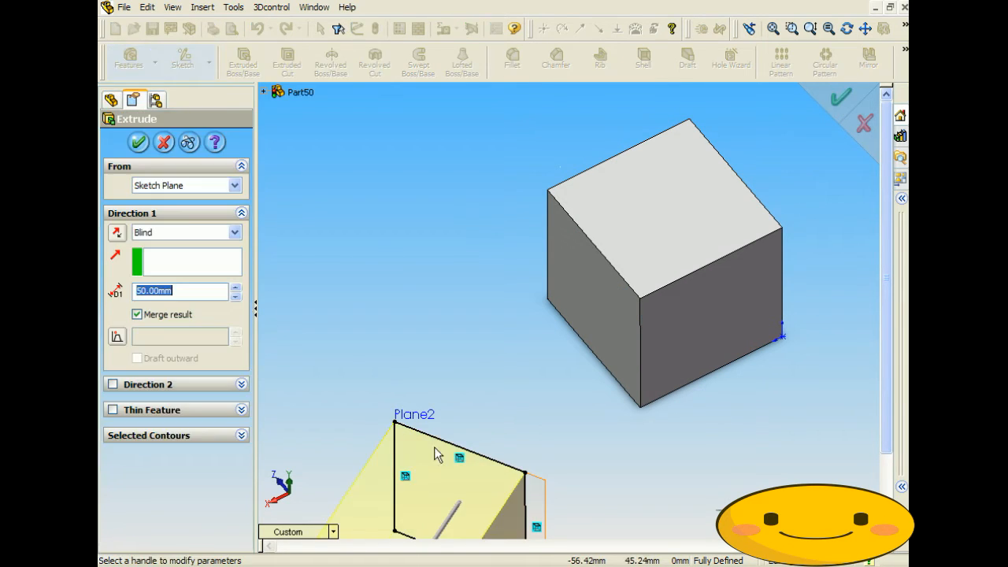
click(116, 234)
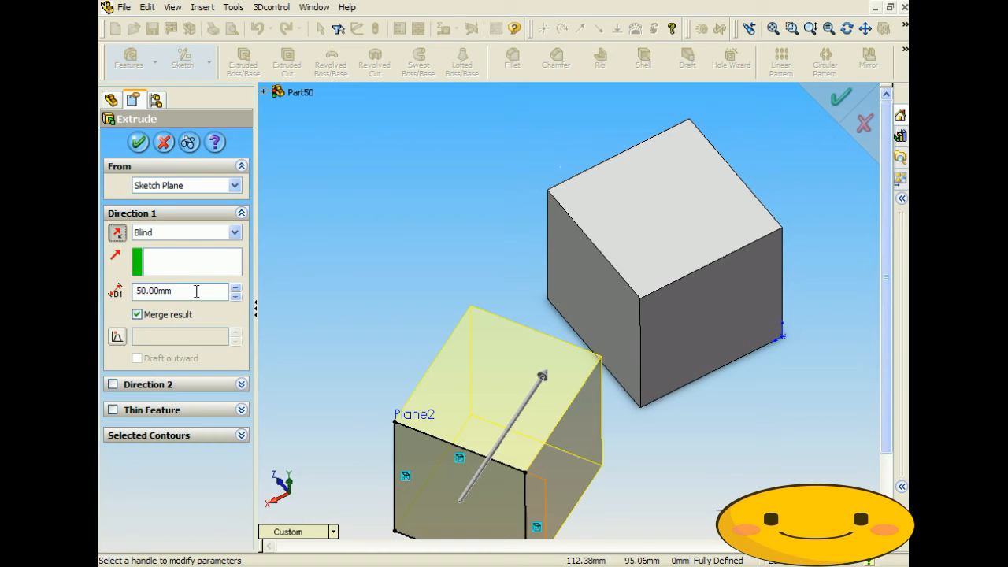
click(234, 288)
click(234, 289)
click(235, 288)
click(235, 289)
click(234, 289)
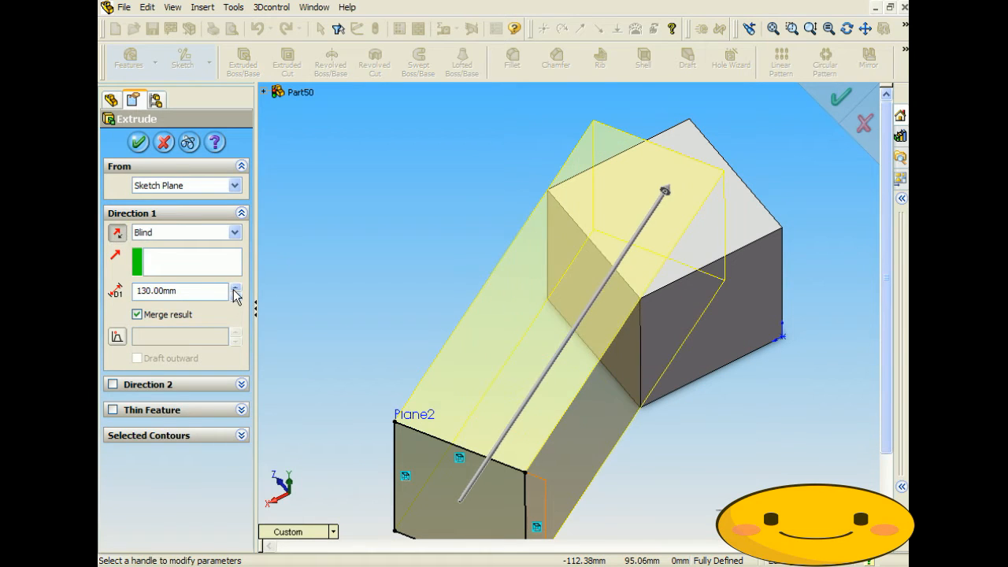
click(235, 297)
click(234, 297)
click(235, 297)
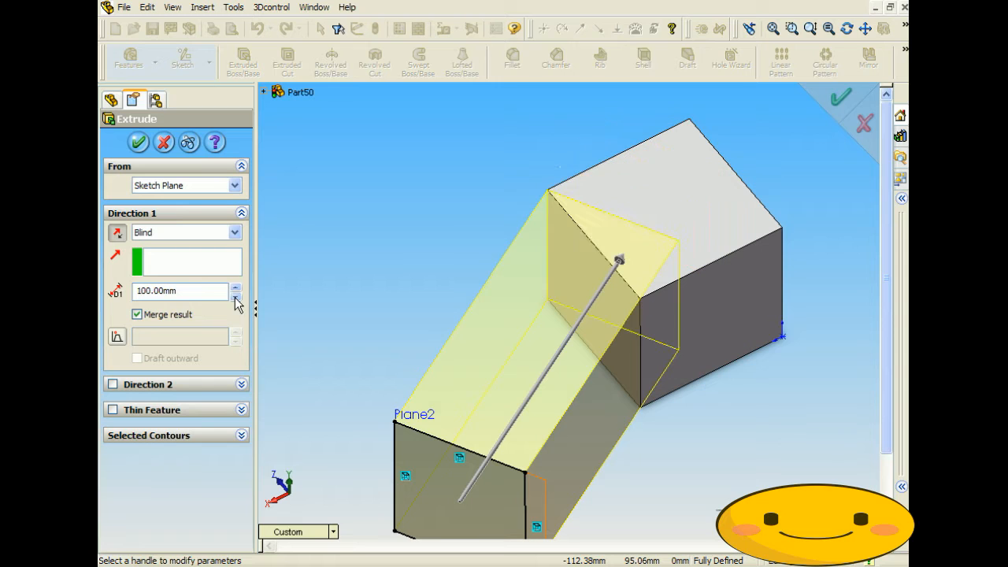
click(140, 142)
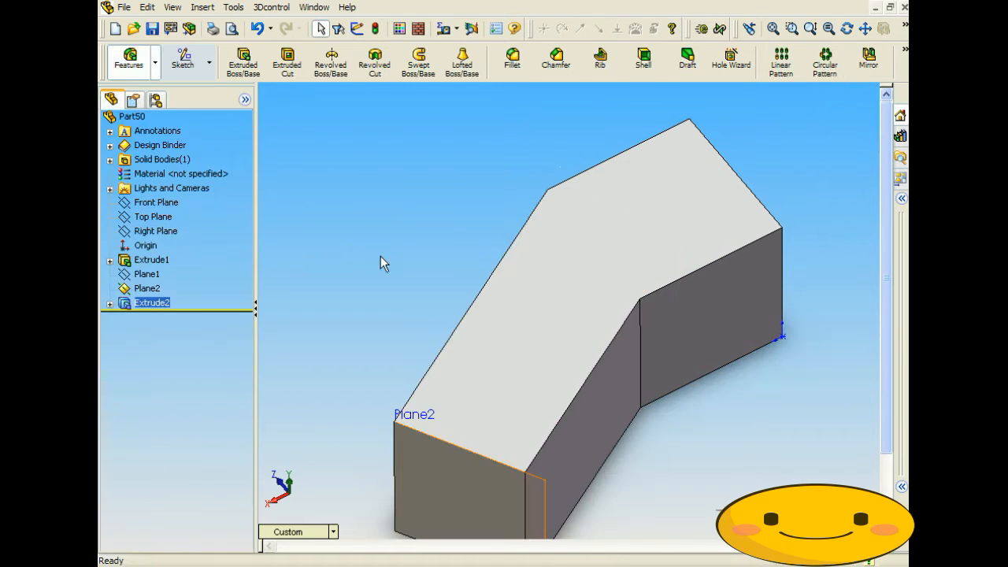
Examine the angled joint between the cube and the new extrusion from several sides
middle_drag(386, 259, 412, 191)
middle_drag(394, 310, 366, 320)
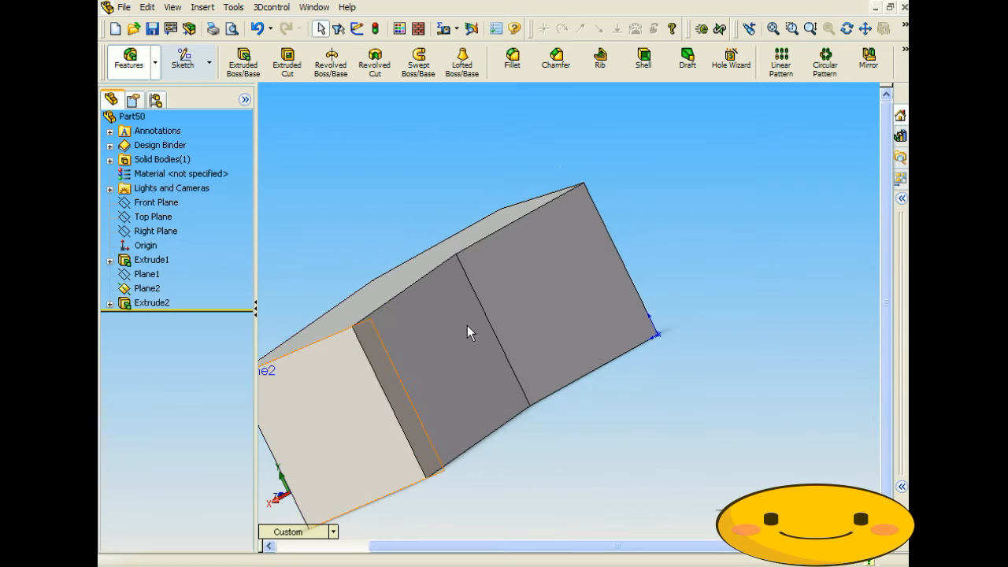
middle_drag(456, 297, 426, 341)
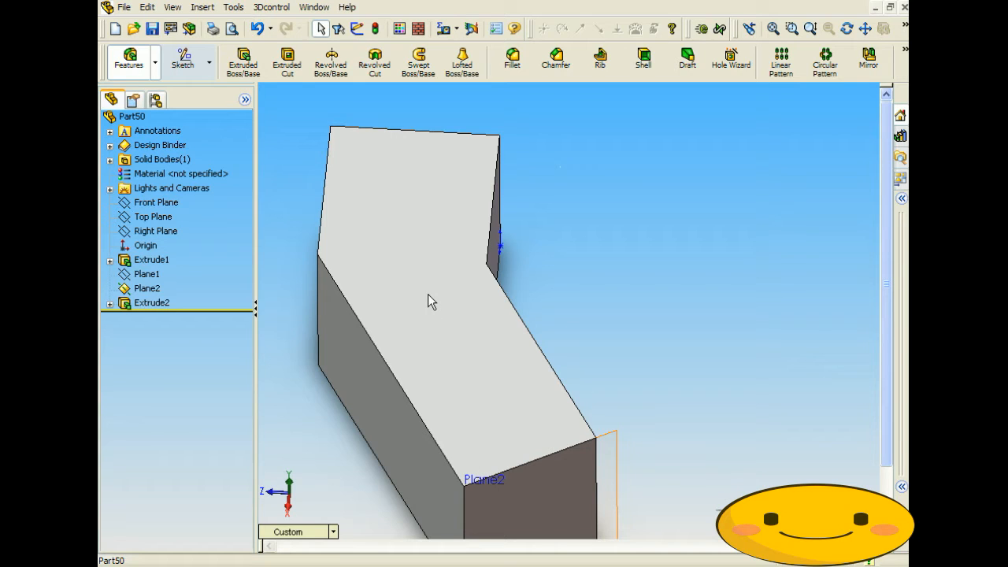
middle_drag(430, 299, 578, 378)
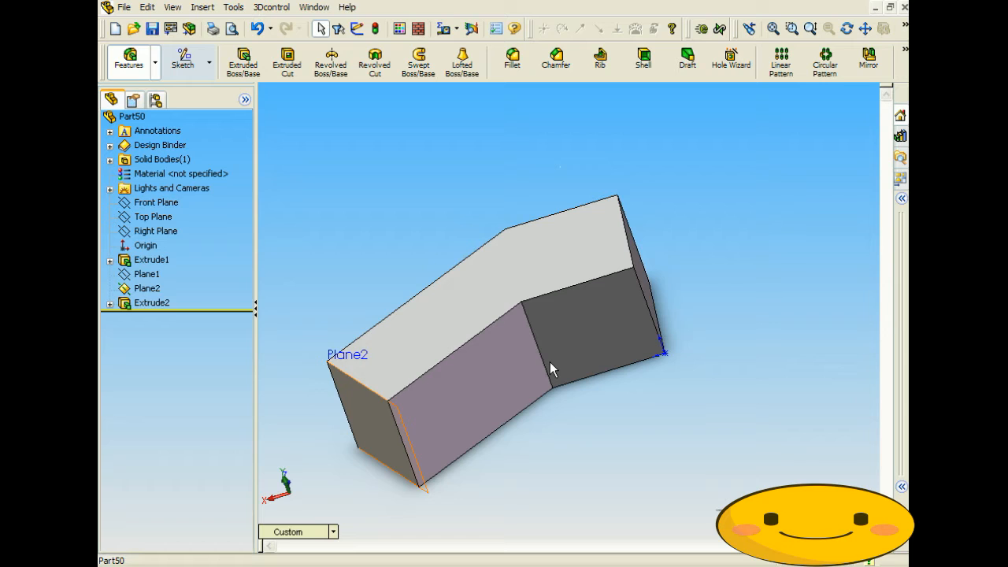
middle_drag(550, 362, 423, 298)
scroll(423, 298, down, 2)
scroll(475, 415, up, 3)
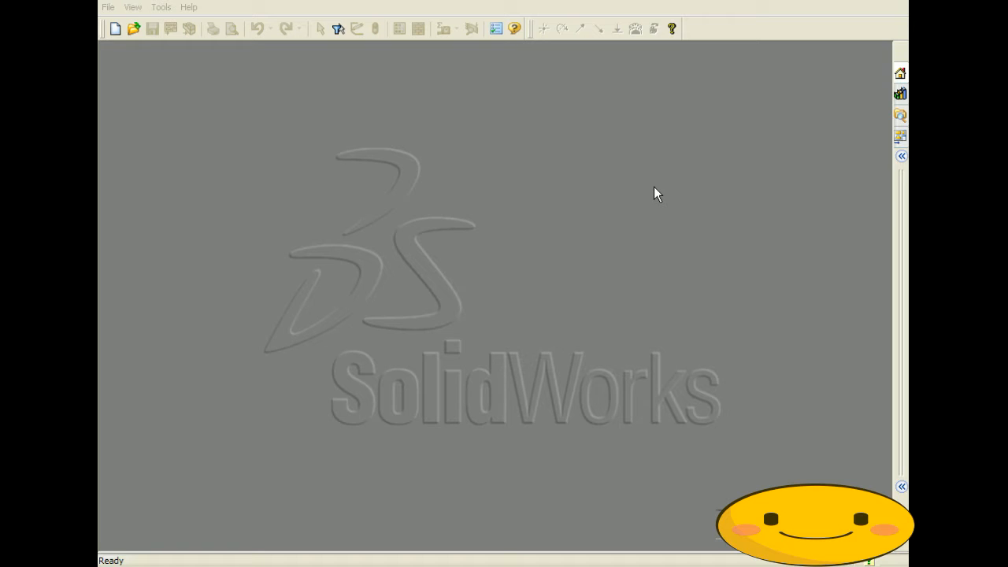
Create a new part document
click(108, 7)
click(126, 24)
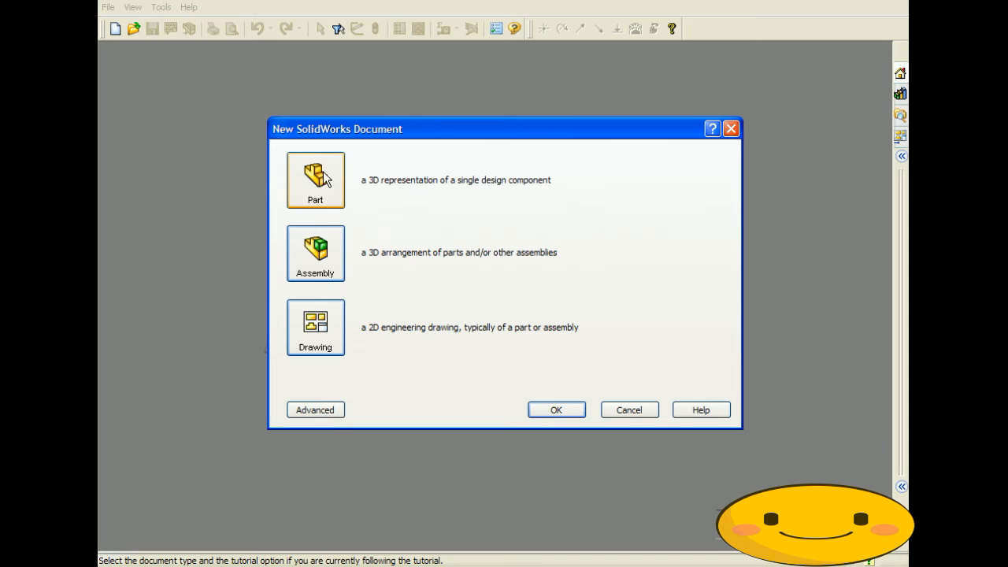
click(540, 405)
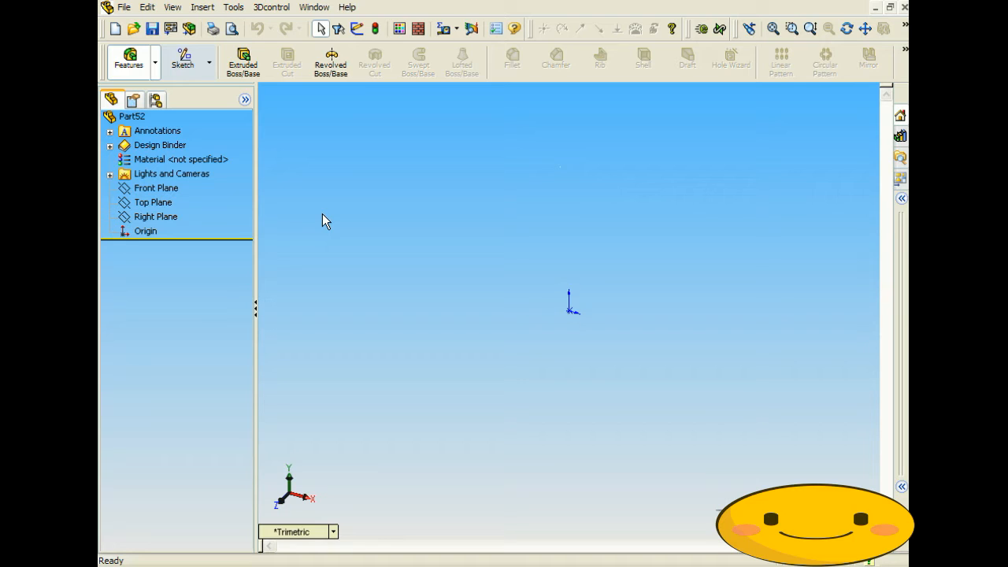
Sketch a rectangle on the Front Plane with its lower-left corner at the origin
click(184, 60)
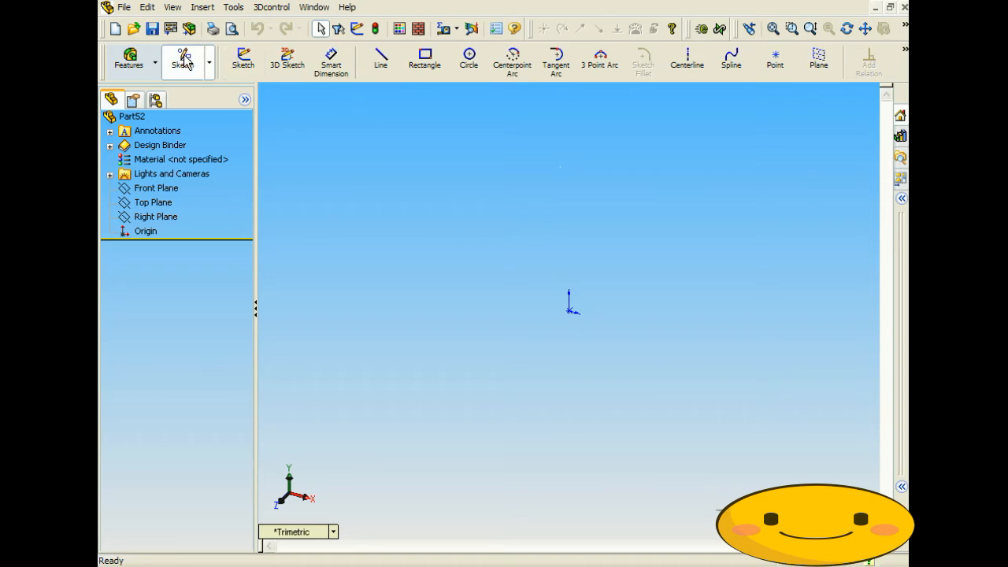
click(417, 65)
click(490, 196)
mouse_move(570, 310)
mouse_down()
mouse_move(682, 227)
mouse_move(724, 167)
mouse_up()
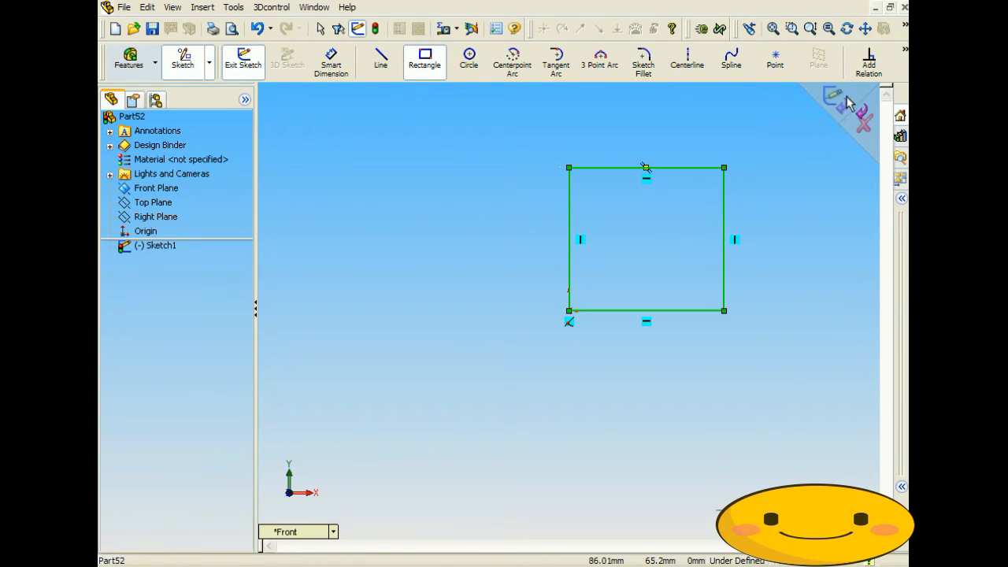
Finish the rectangle sketch and extrude it 100 mm blind into a block
click(244, 60)
click(125, 70)
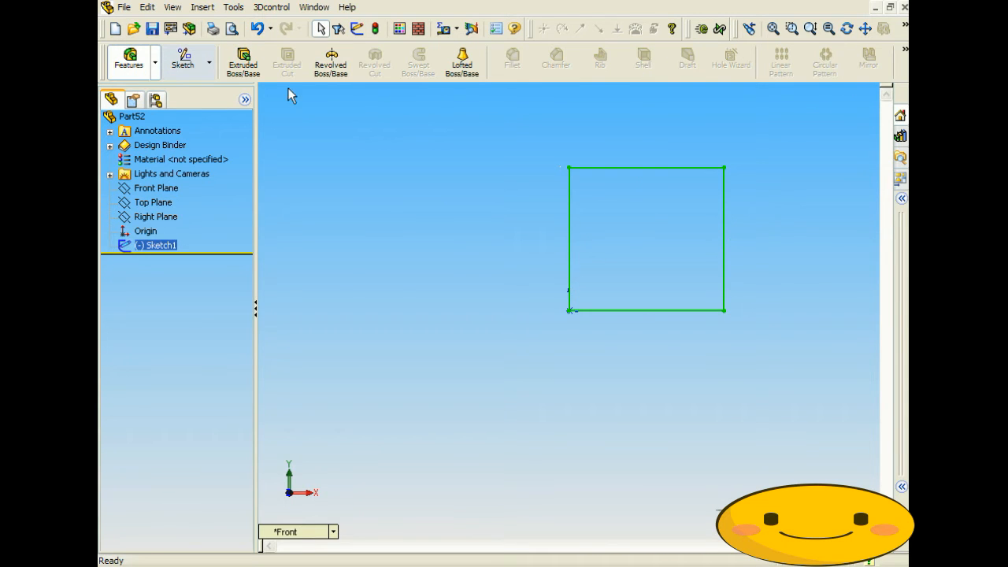
click(243, 60)
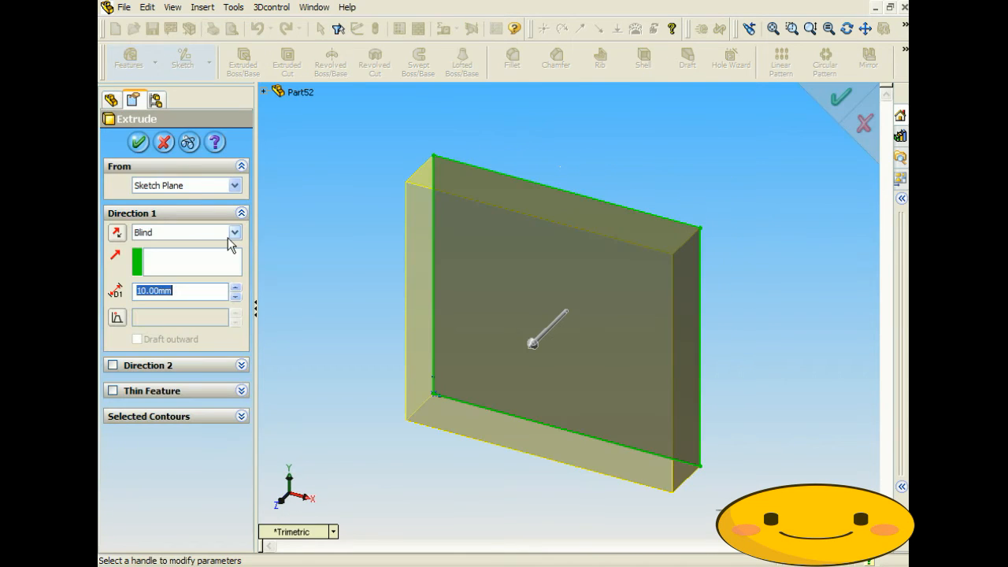
text(100)
key(Return)
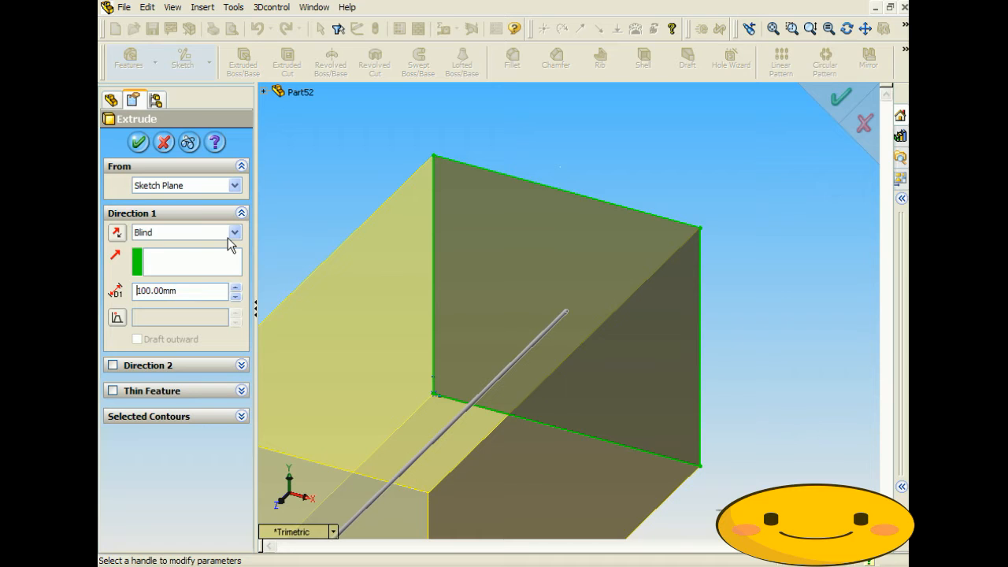
click(139, 142)
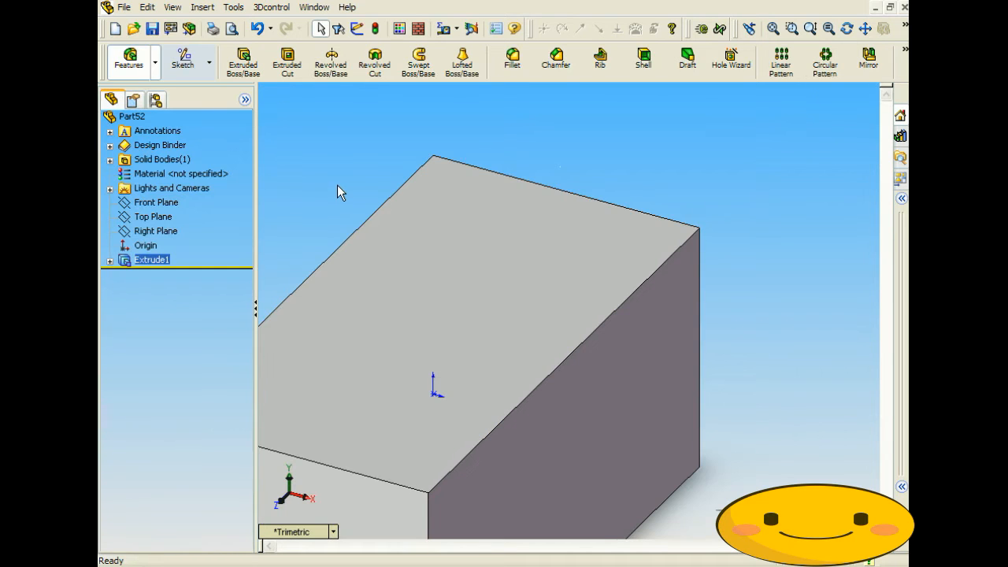
Sketch a three-point arc on the block's upper face, with both ends on a long edge and bulging outwards
click(466, 292)
scroll(465, 292, up, 3)
mouse_move(494, 290)
middle_down()
mouse_move(520, 324)
mouse_move(495, 365)
middle_up()
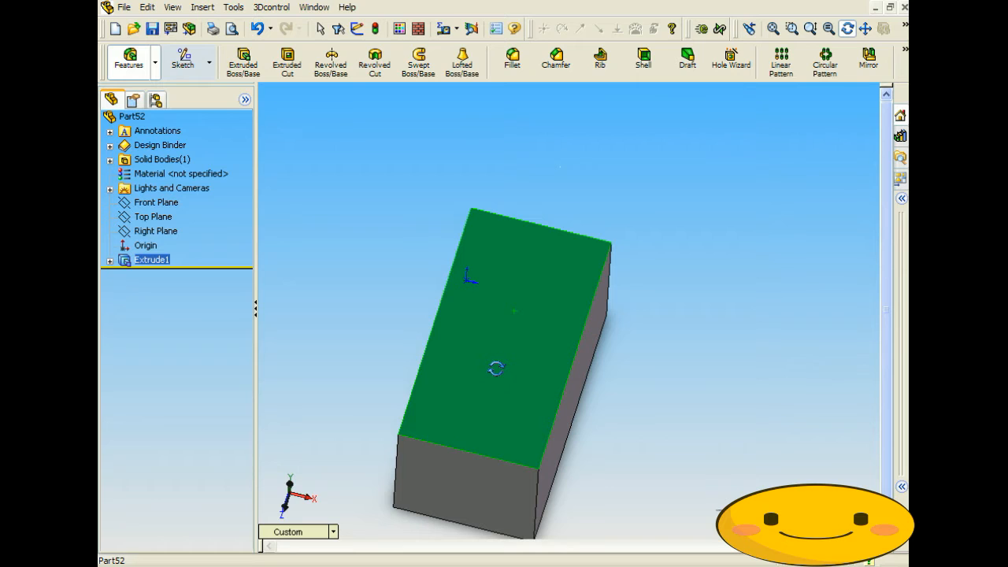
click(184, 61)
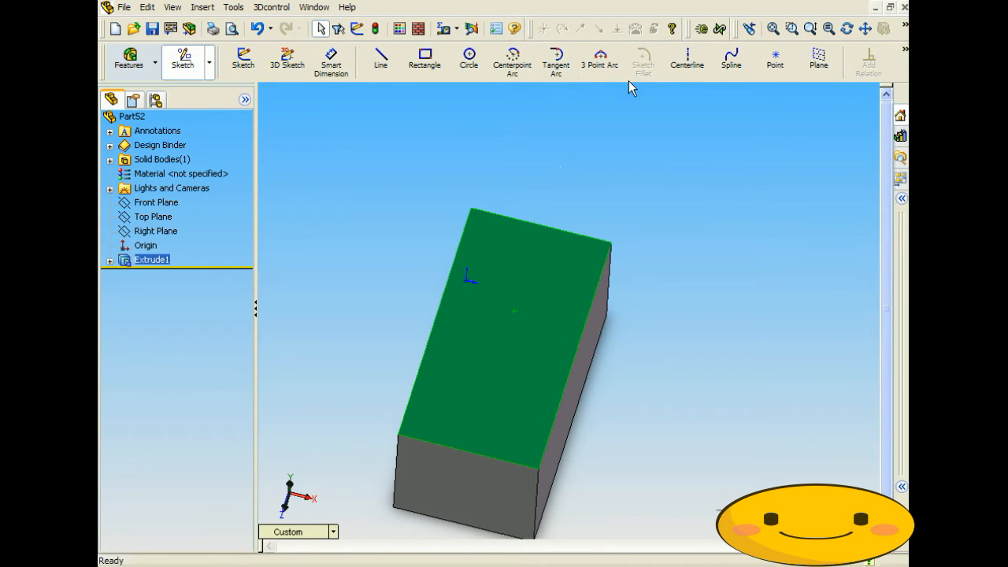
click(598, 66)
click(607, 326)
click(561, 408)
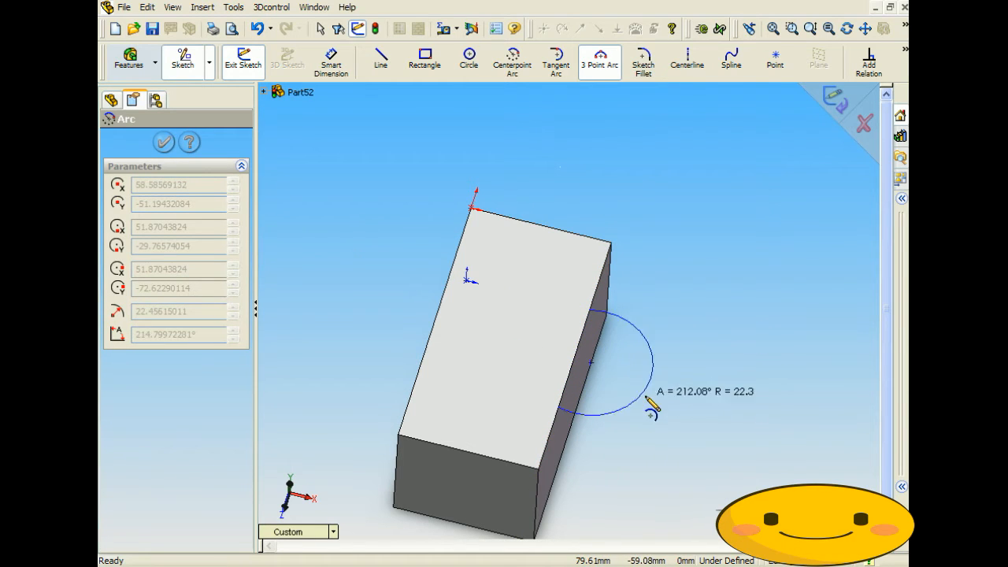
click(596, 383)
Dimension the distance between the arc's endpoints as 70 mm and close the profile with a line between them
click(331, 63)
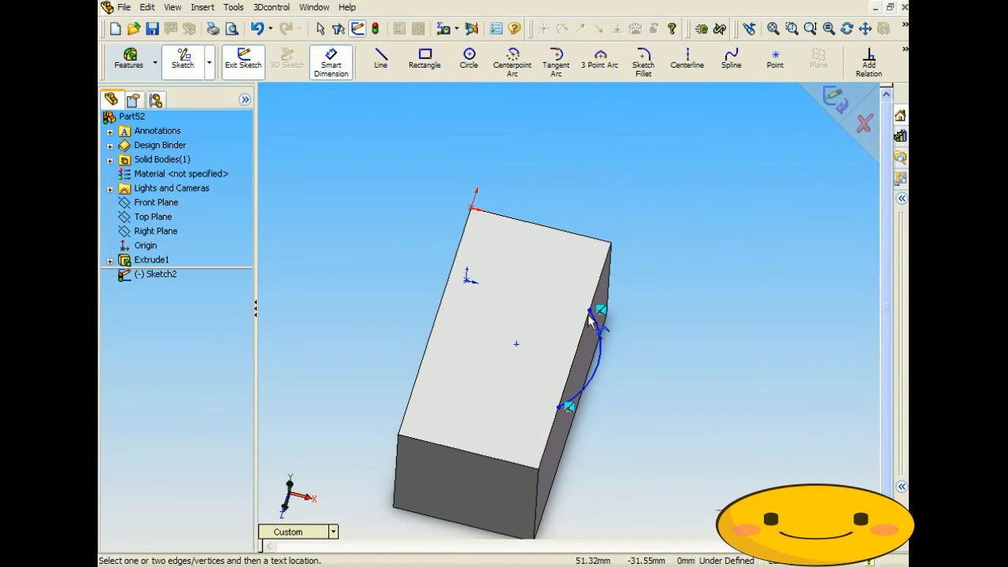
click(589, 312)
click(560, 408)
click(375, 288)
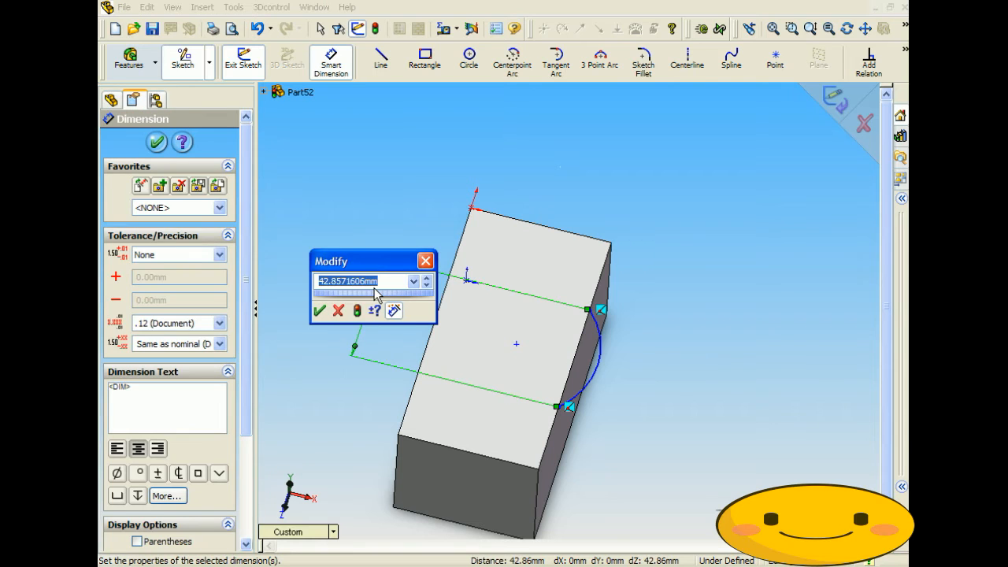
text(70)
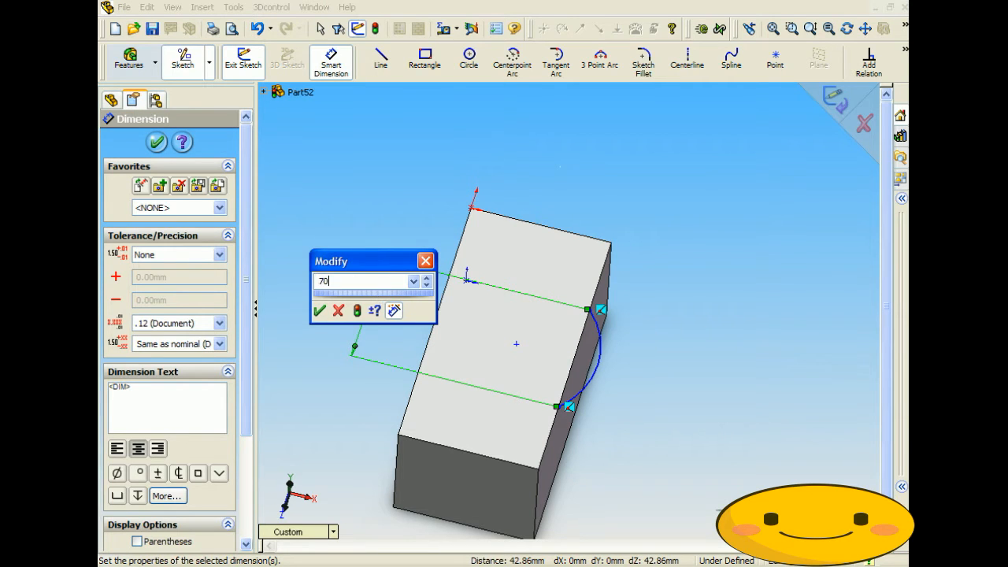
key(Return)
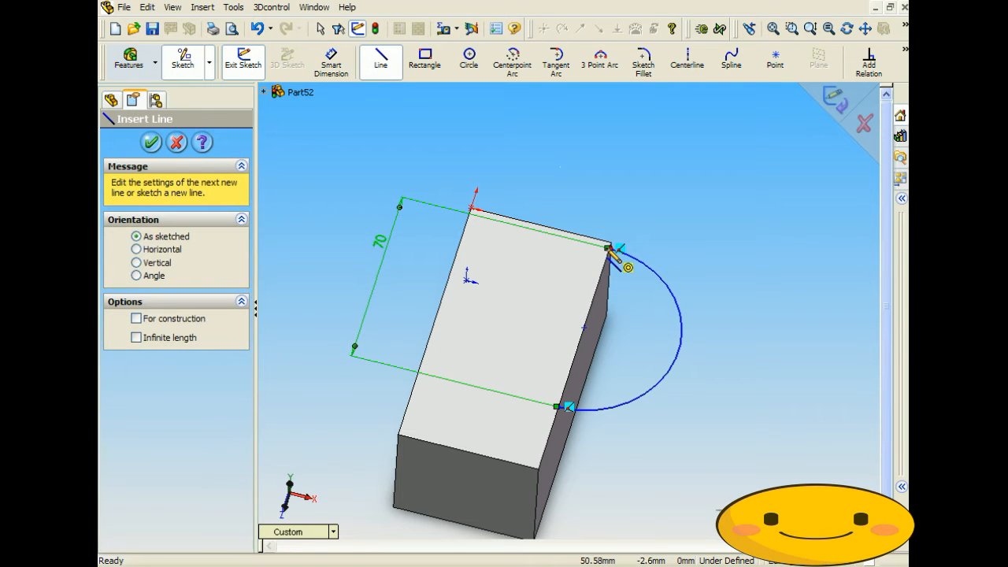
click(612, 250)
click(564, 409)
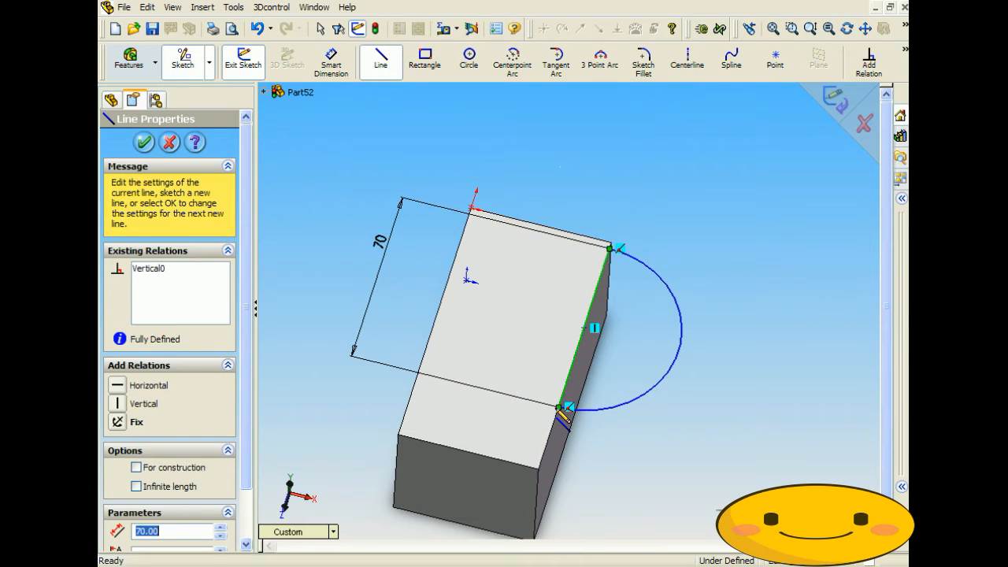
Revolve the closed arc profile 360 degrees about its straight line, merging it with the block
click(130, 60)
key(Escape)
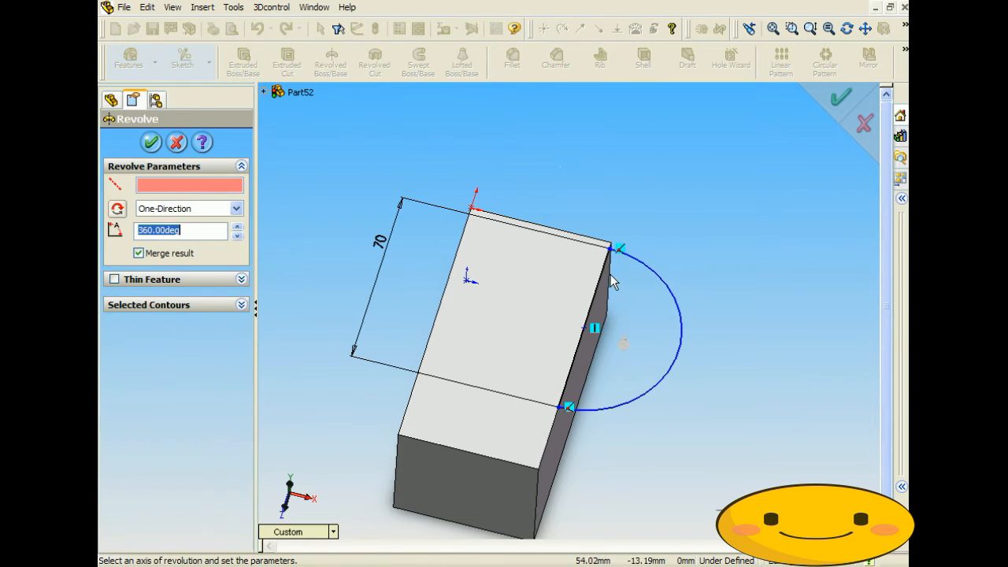
click(601, 288)
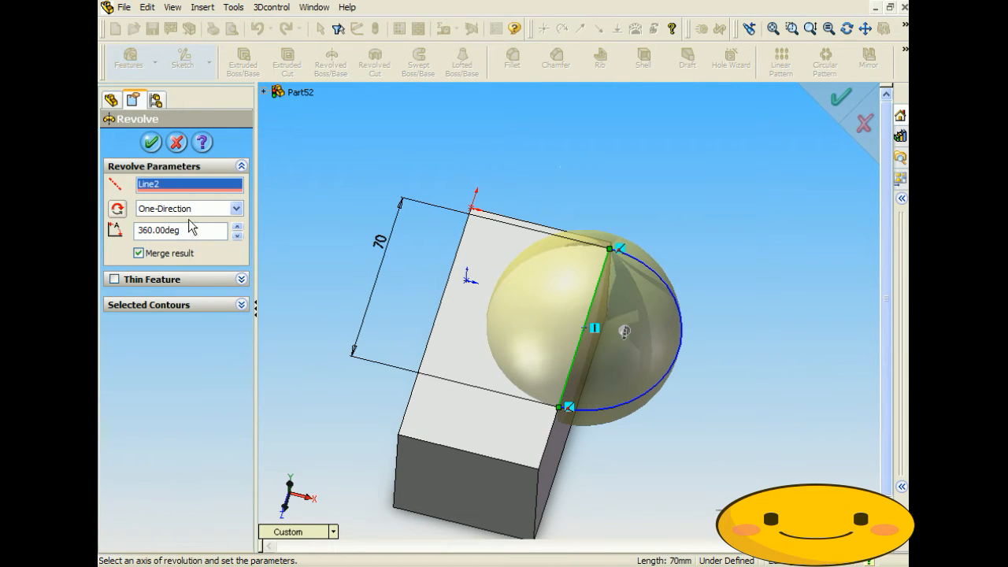
click(151, 142)
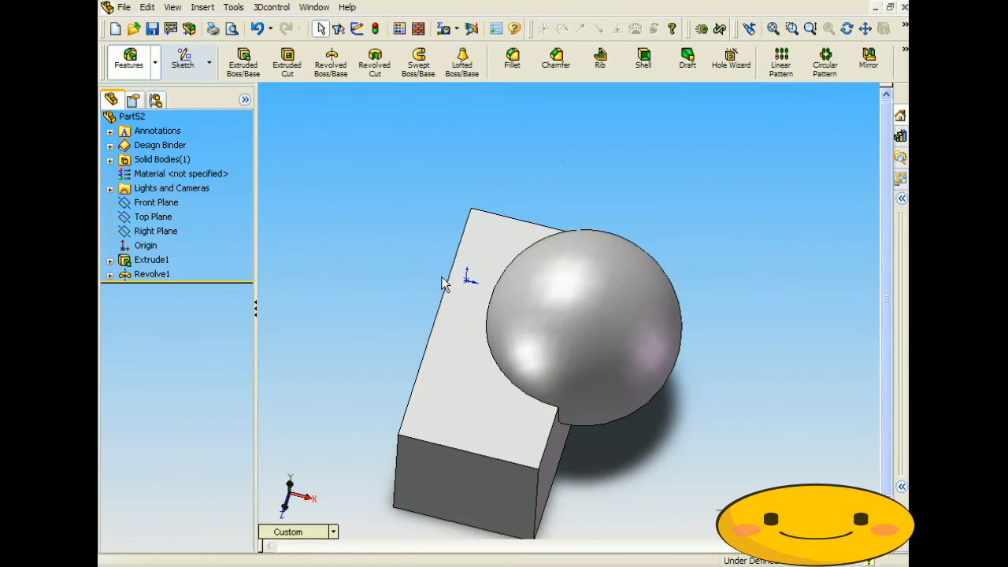
Start Face Curves in Mesh mode on the block's long side face opposite the sphere
middle_drag(478, 371, 404, 254)
middle_drag(417, 297, 475, 349)
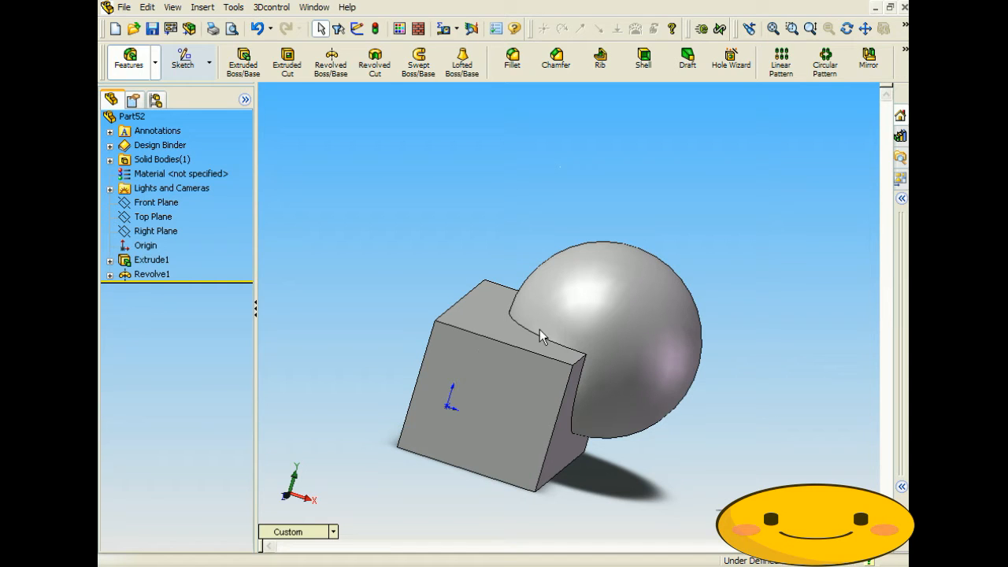
click(233, 7)
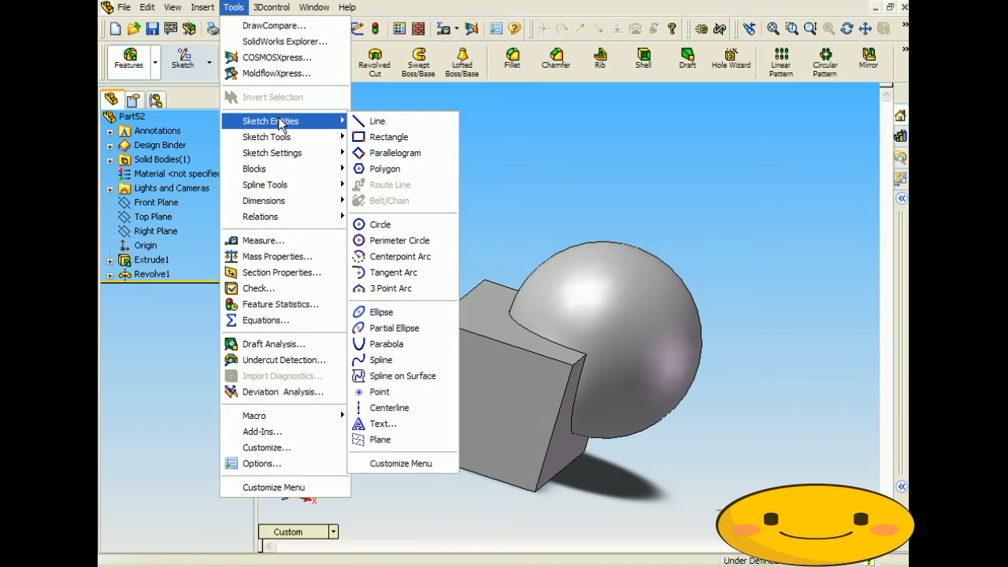
mouse_move(274, 143)
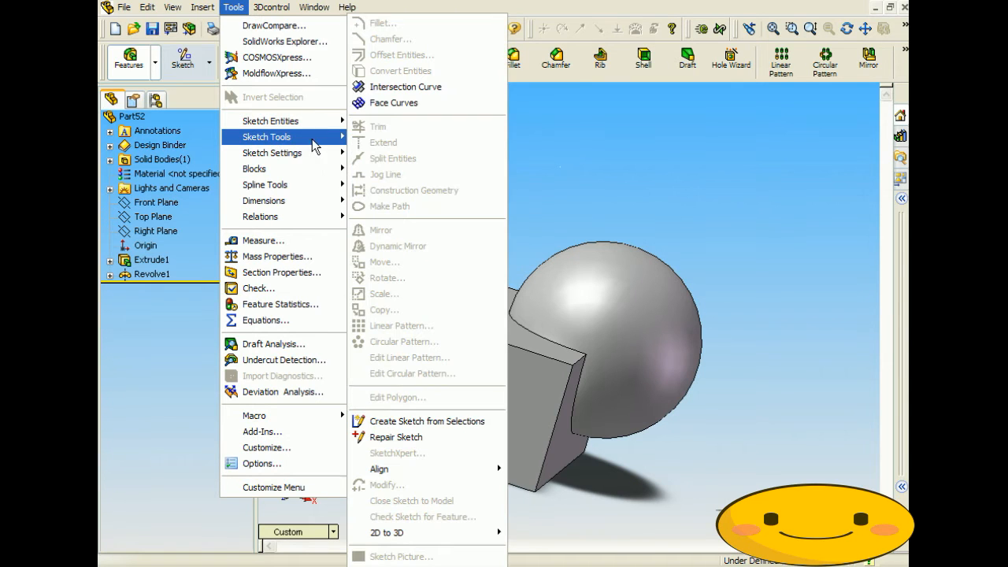
click(392, 103)
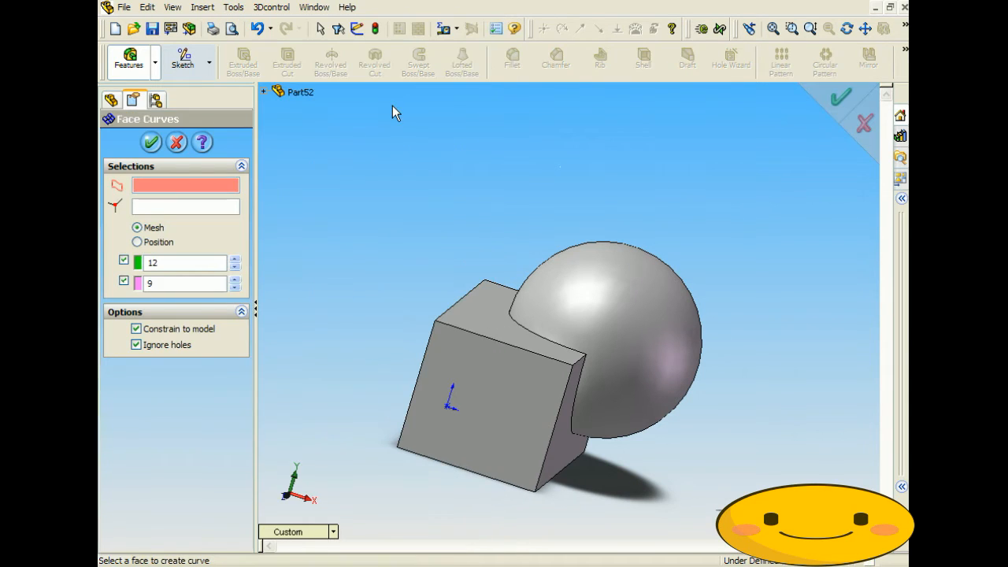
middle_drag(334, 338, 471, 322)
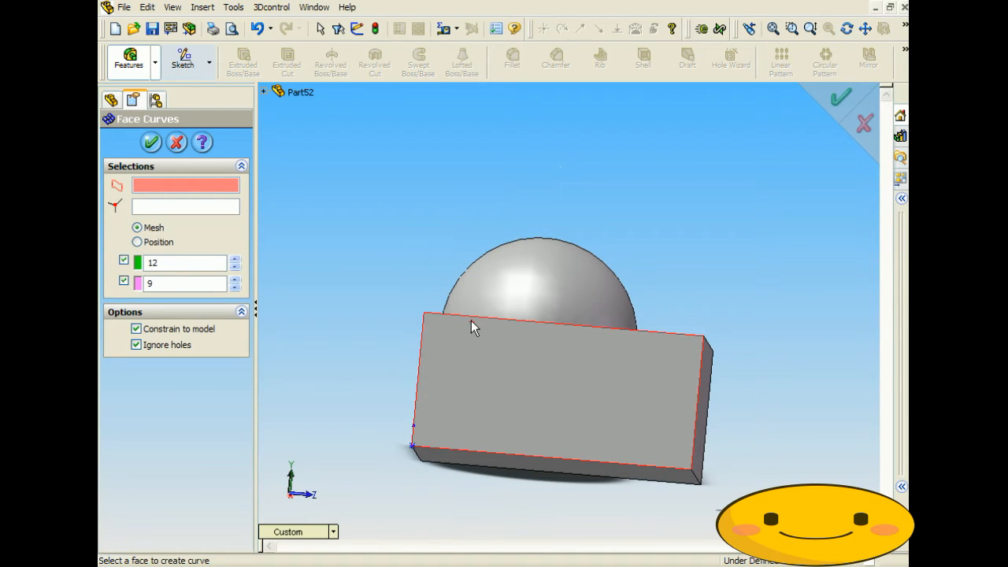
click(497, 401)
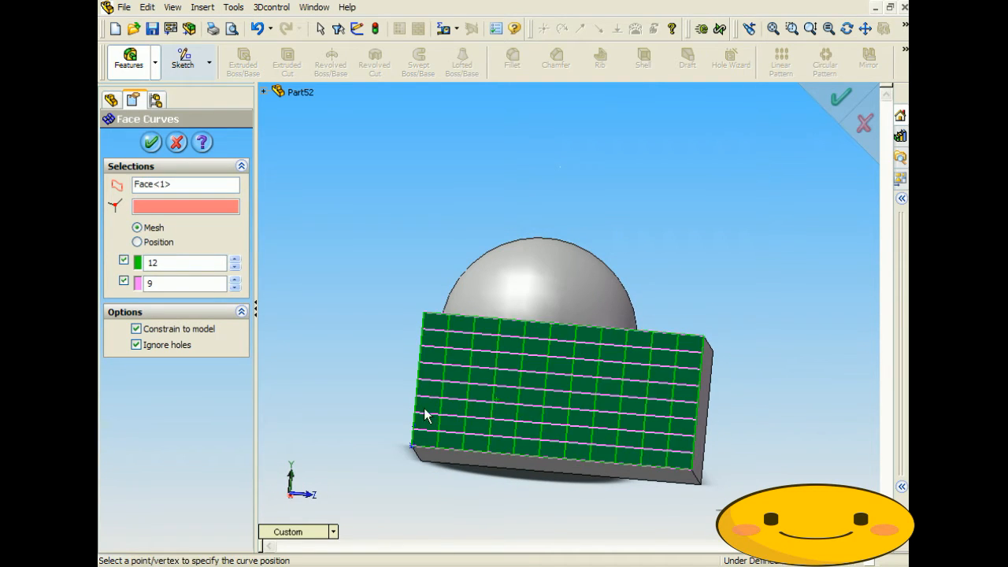
Reduce the face curve mesh on the block's side face to 5 curves in each direction
middle_drag(411, 273, 445, 285)
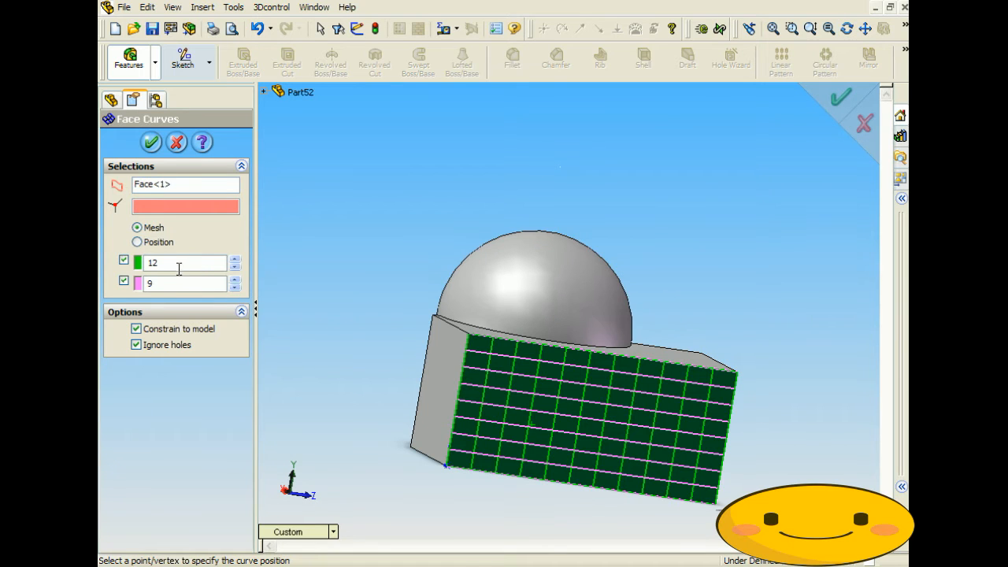
click(235, 267)
click(235, 268)
click(235, 268)
click(234, 267)
click(235, 259)
click(234, 289)
click(235, 288)
click(235, 289)
click(234, 288)
click(235, 280)
click(234, 280)
click(235, 280)
click(235, 280)
click(234, 288)
click(234, 289)
click(235, 289)
click(235, 288)
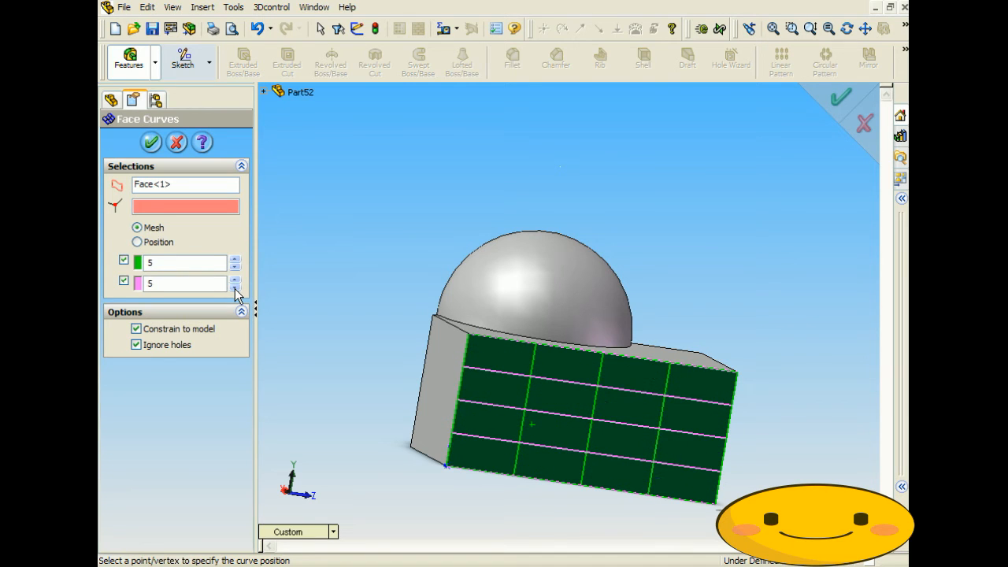
Switch the face curves to Position, try the face's corner vertex as reference, then set both curve positions to 60% without a vertex
click(139, 242)
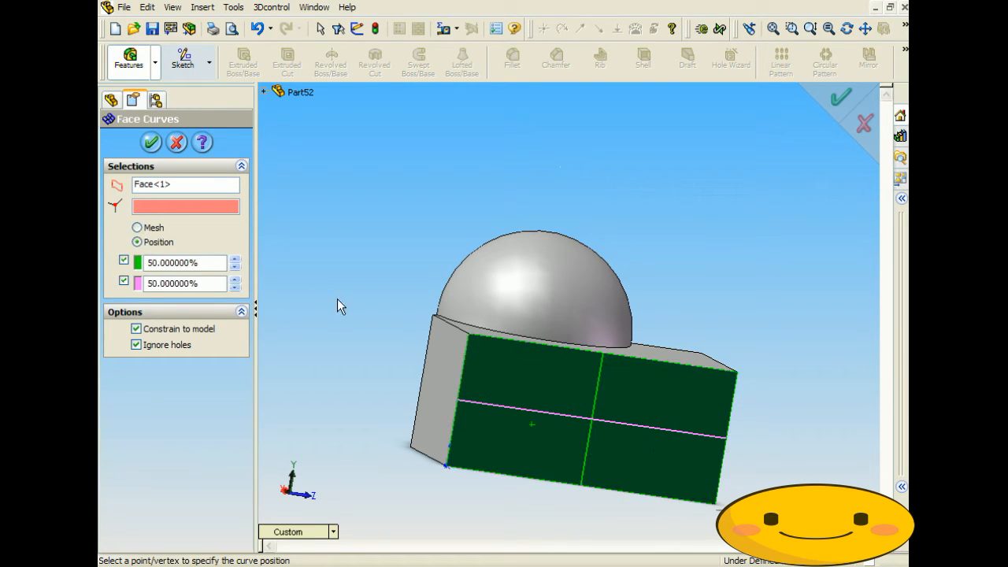
click(472, 334)
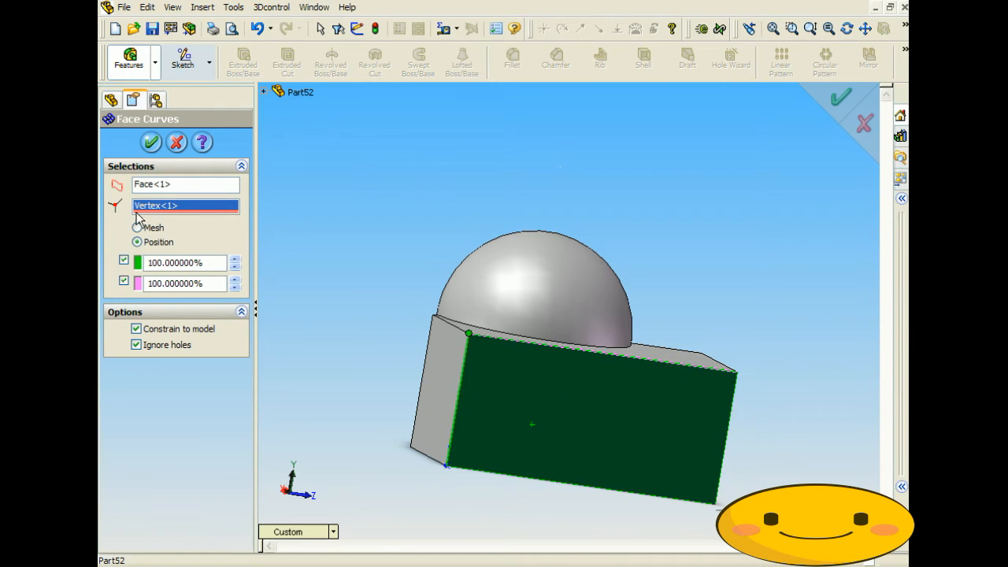
click(235, 268)
click(234, 268)
click(235, 267)
click(235, 268)
click(235, 289)
click(234, 288)
click(235, 288)
click(235, 289)
click(235, 288)
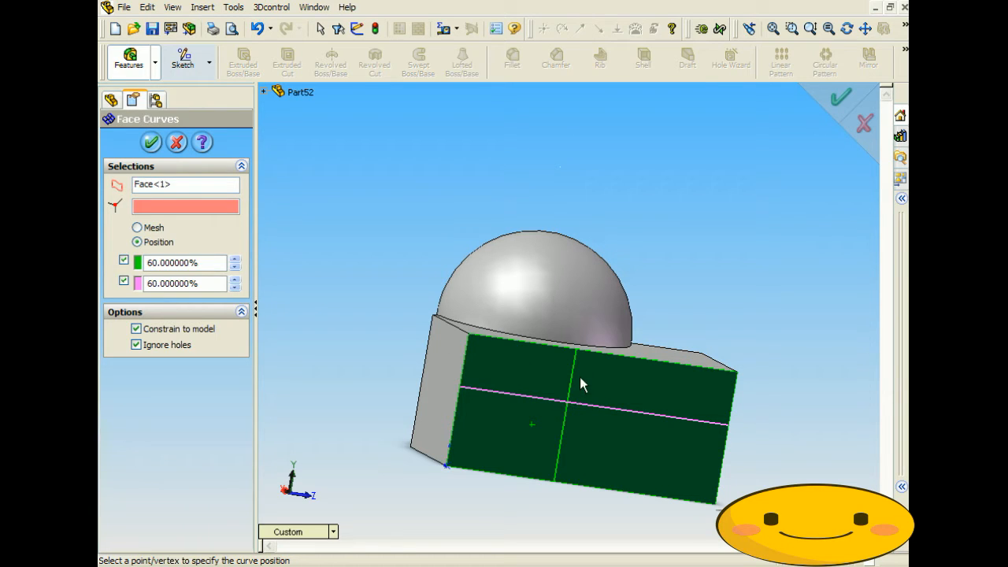
Return the face curves to Mesh, set 12 by 10 curves, and create them on the block's side face
click(154, 228)
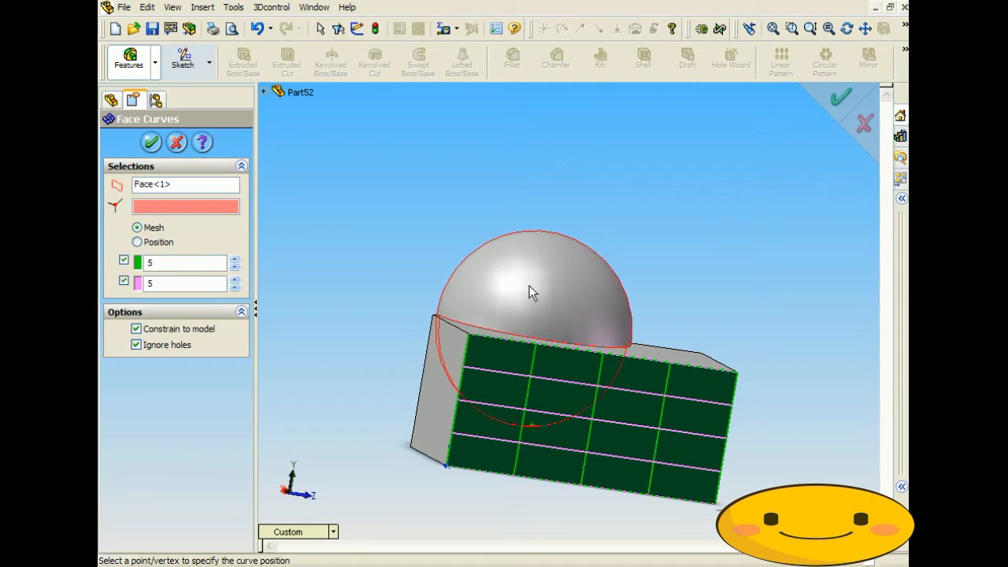
click(234, 258)
click(235, 280)
middle_drag(323, 315, 355, 386)
scroll(481, 398, down, 5)
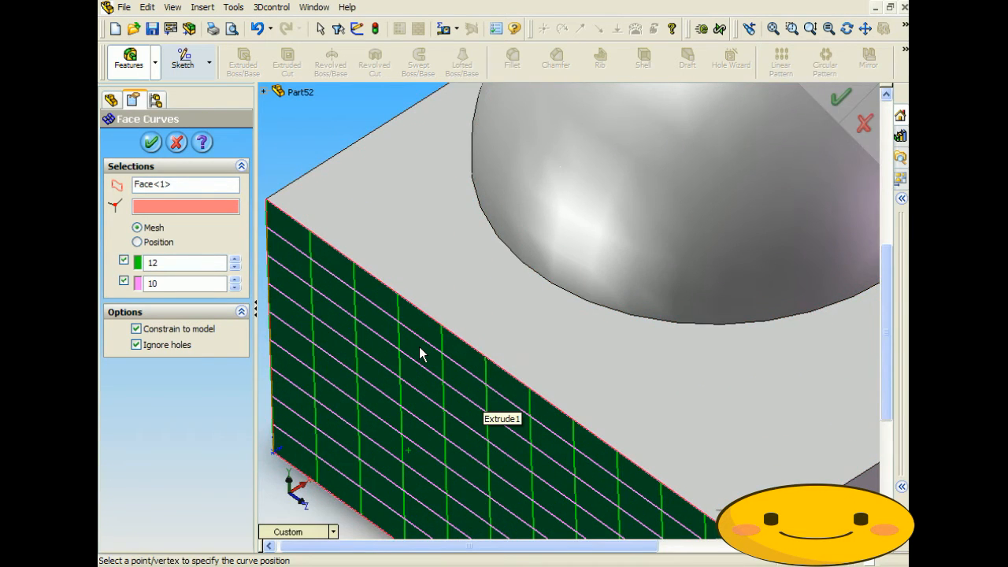
scroll(394, 339, up, 5)
key(Return)
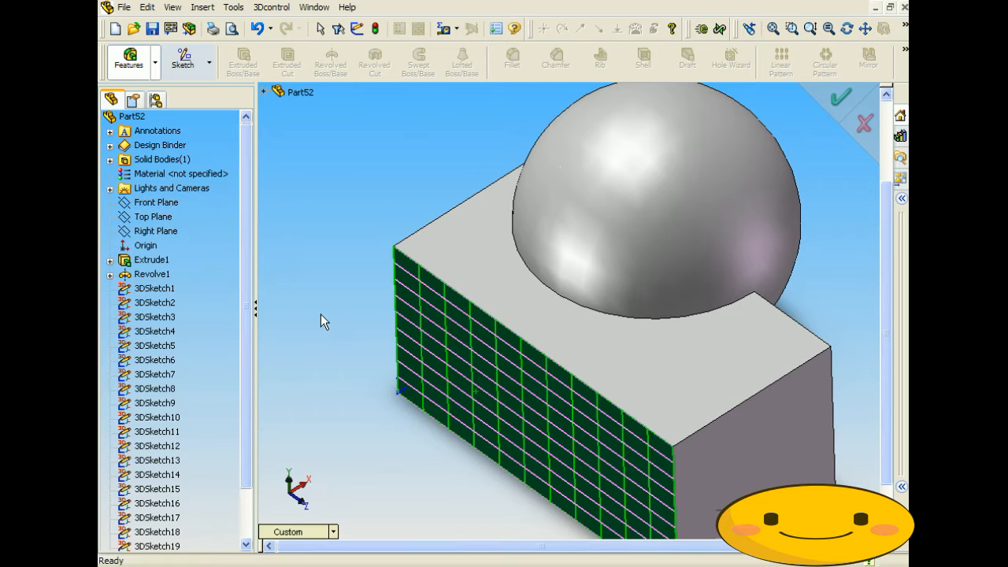
Inspect the mesh on the block, then start Face Curves again on the spherical face
middle_drag(351, 278, 393, 293)
scroll(382, 256, up, 2)
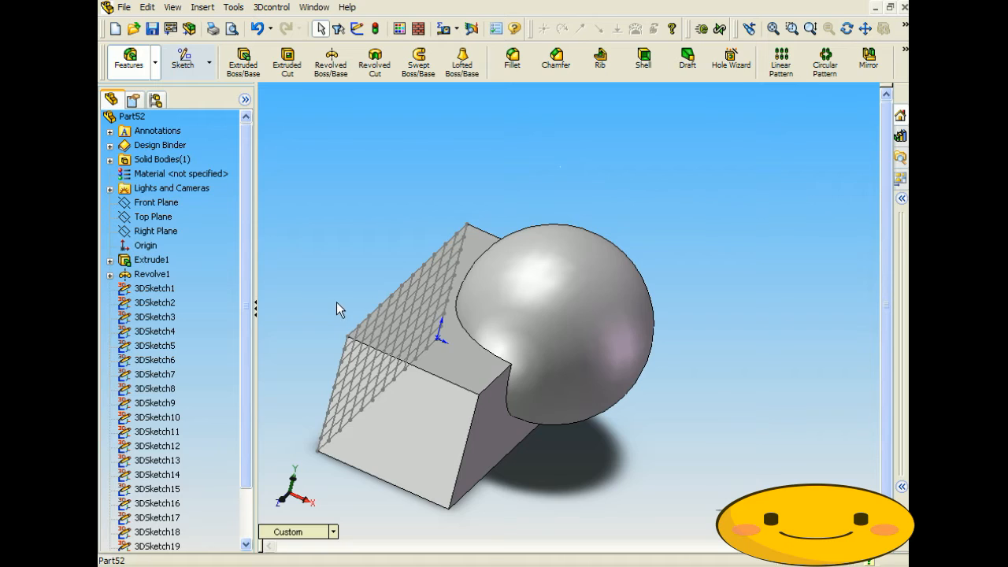
middle_drag(392, 293, 439, 288)
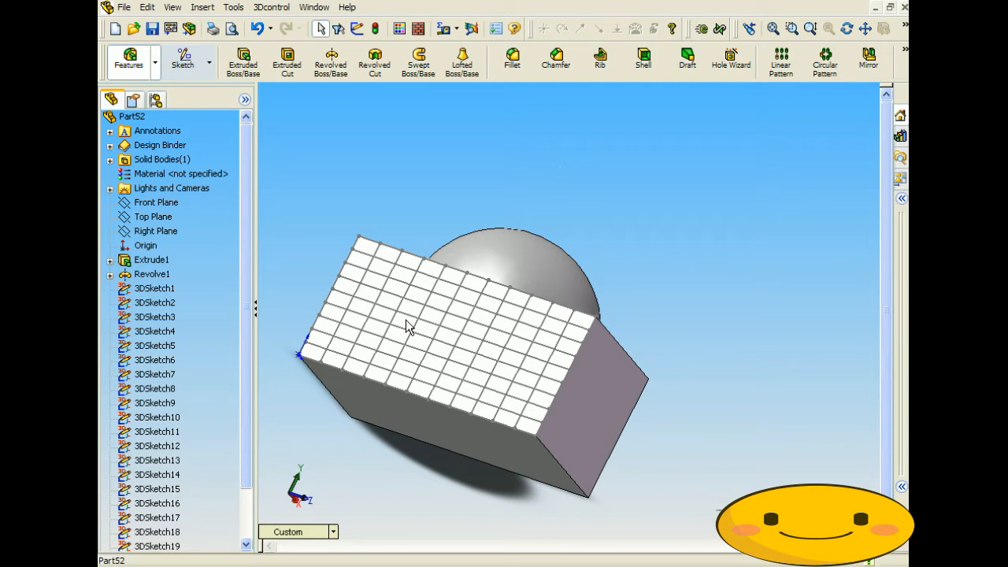
middle_drag(415, 292, 313, 313)
middle_drag(468, 287, 473, 312)
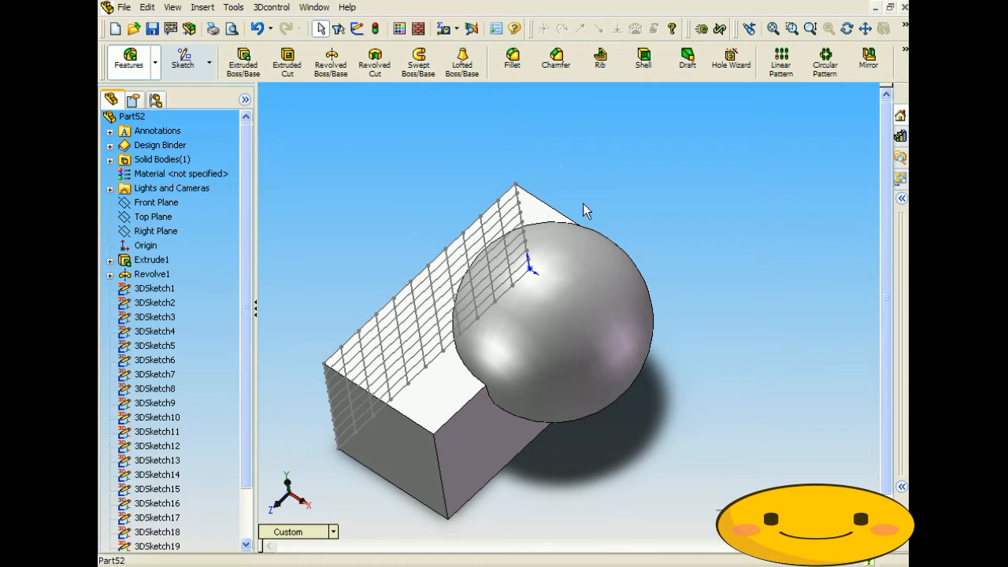
click(233, 7)
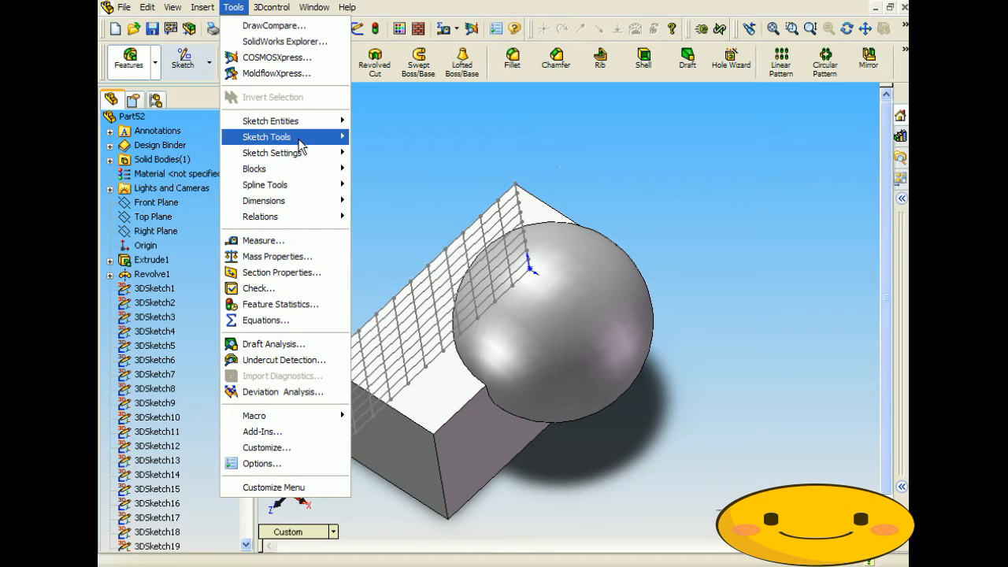
mouse_move(299, 136)
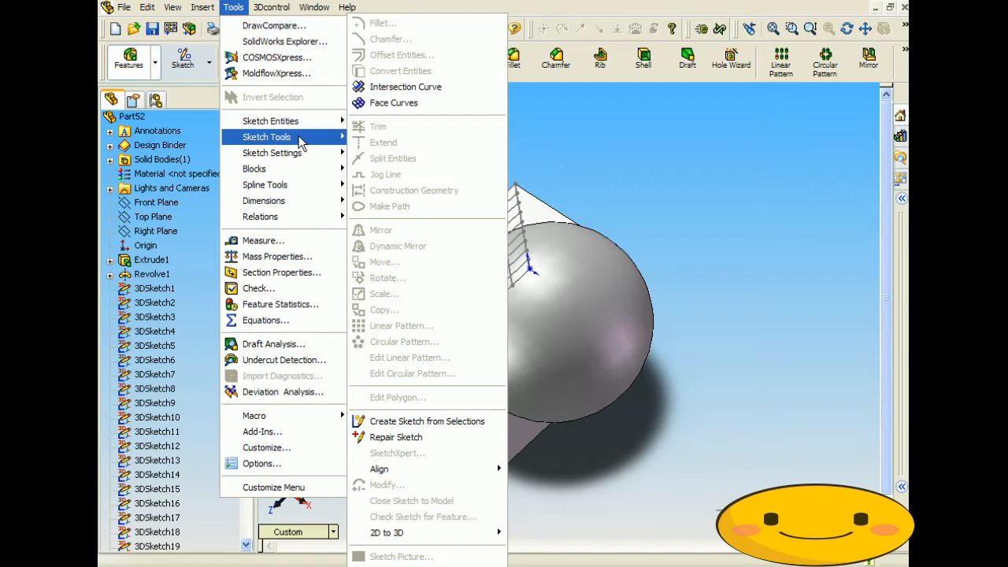
click(408, 105)
click(554, 316)
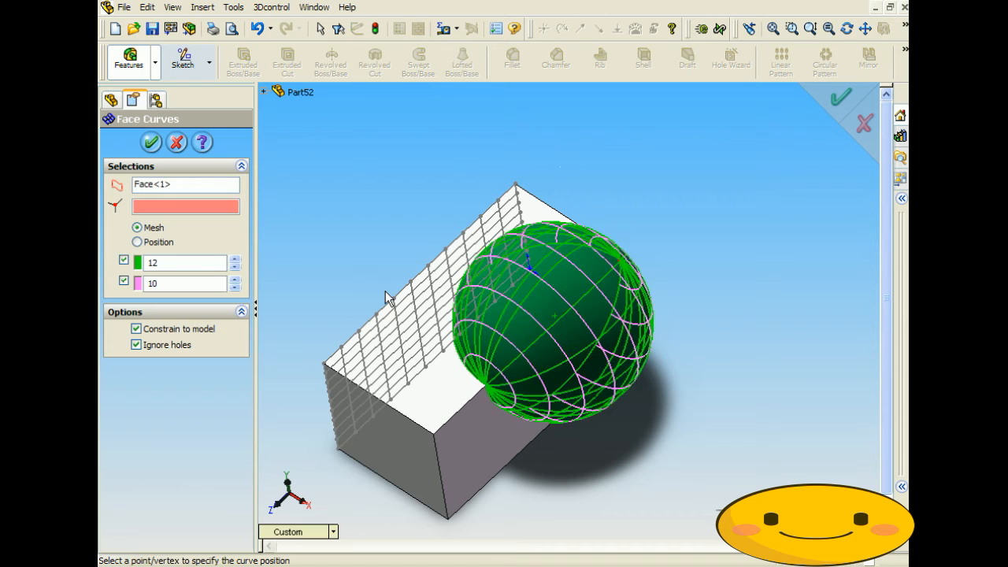
Set the sphere's face curve mesh to 5 curves in each direction and create the curves
middle_drag(385, 291, 535, 437)
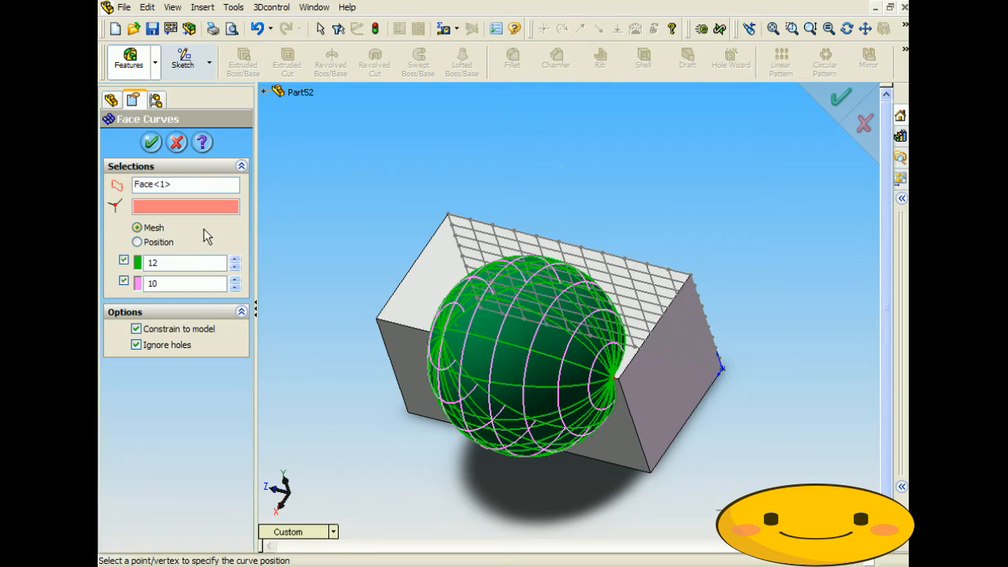
click(235, 267)
click(234, 268)
click(235, 268)
click(235, 269)
click(235, 268)
click(234, 286)
click(235, 286)
click(235, 287)
click(235, 287)
click(235, 287)
middle_drag(378, 260, 536, 290)
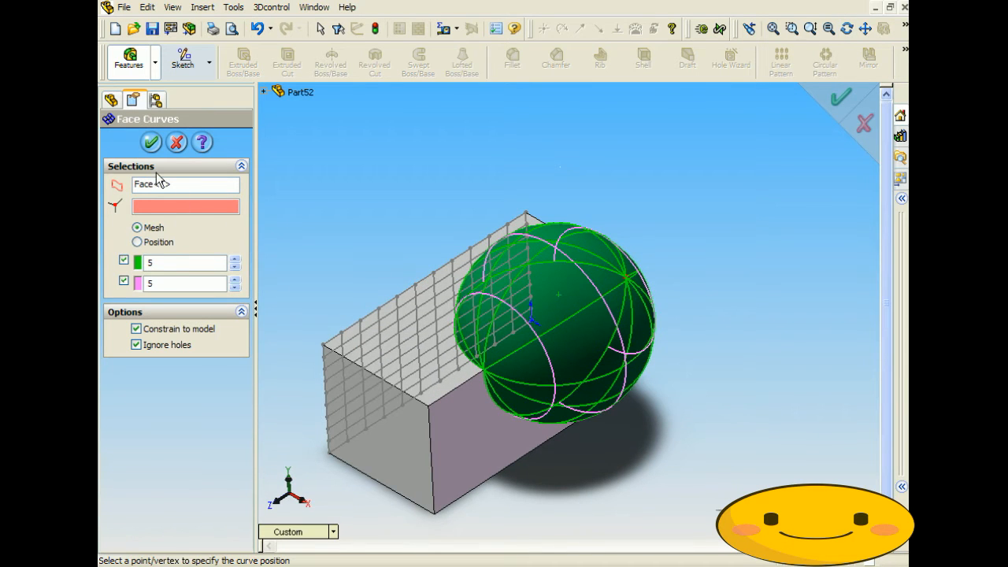
click(152, 143)
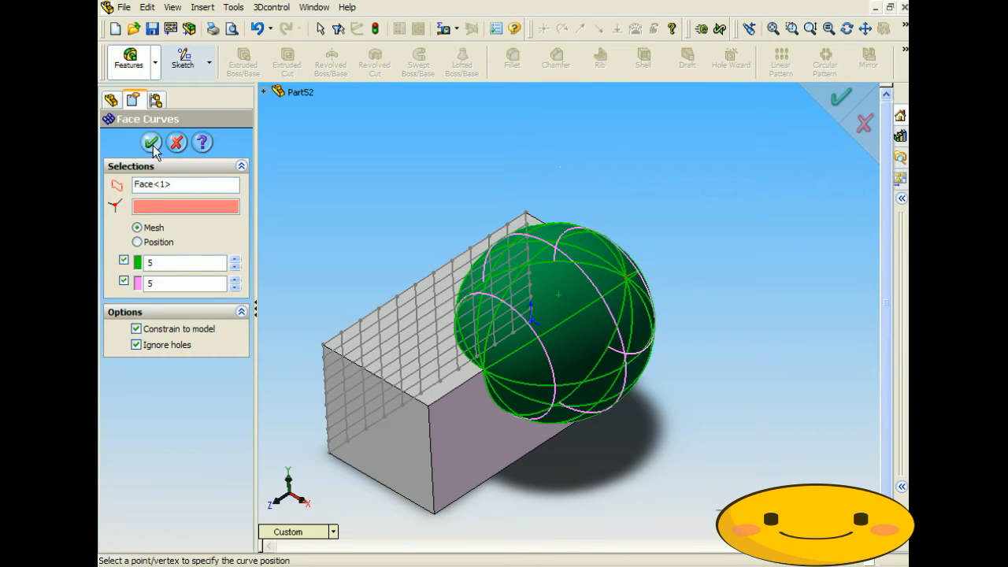
Try to extrude one of the sphere's circular face curves as a boss, then abandon the command
click(329, 266)
middle_drag(330, 254, 455, 249)
click(546, 270)
middle_drag(546, 270, 438, 259)
key(Escape)
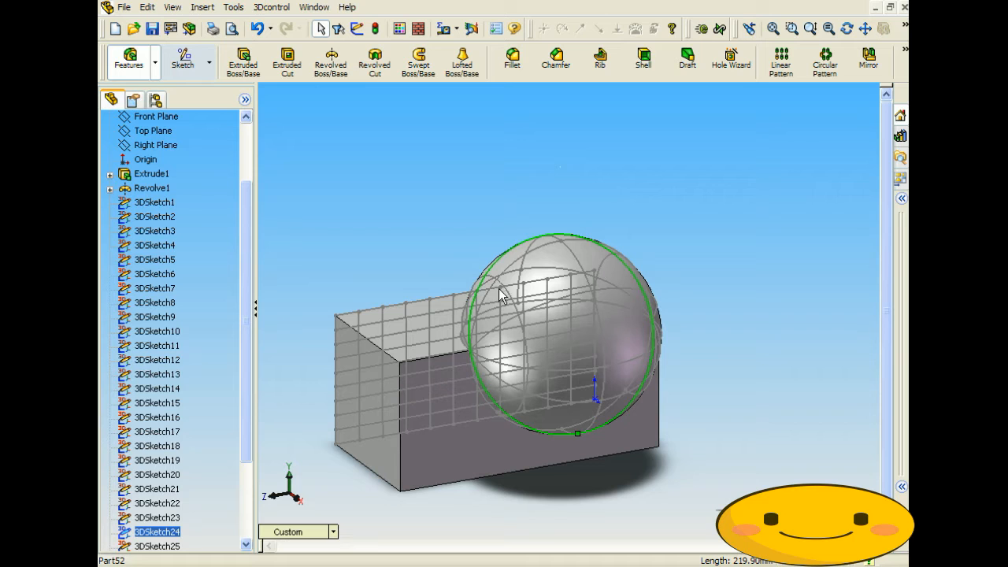
click(243, 63)
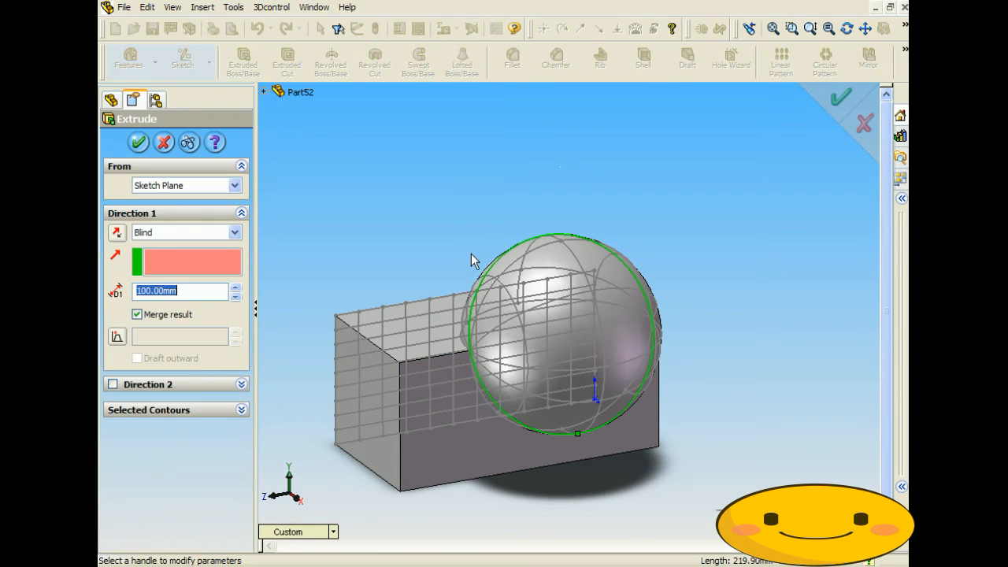
mouse_move(414, 302)
middle_down()
mouse_move(523, 292)
mouse_move(406, 293)
middle_up()
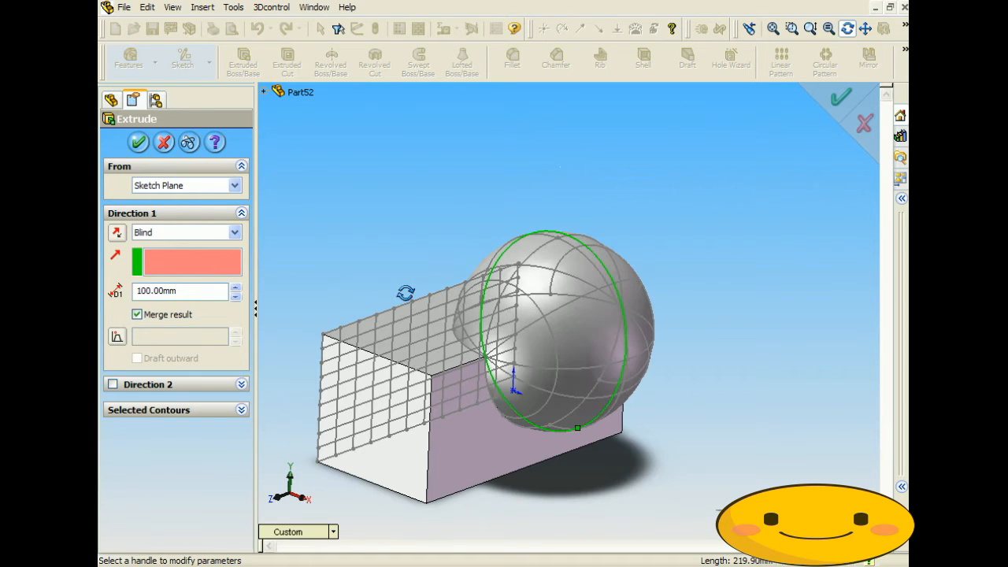
click(163, 142)
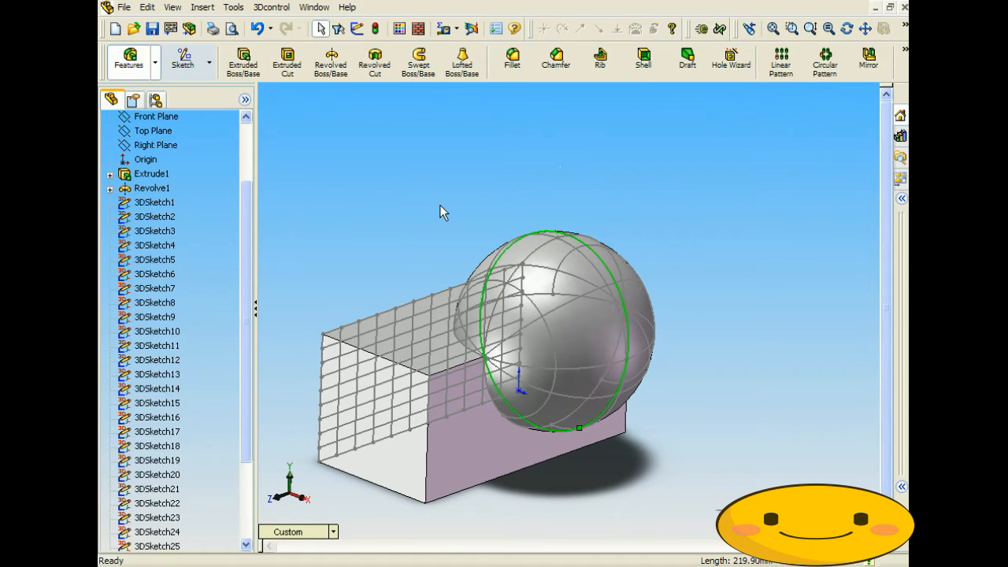
Review the generated 3D sketches in the feature tree by selecting several of them individually
drag(245, 182, 234, 312)
click(158, 317)
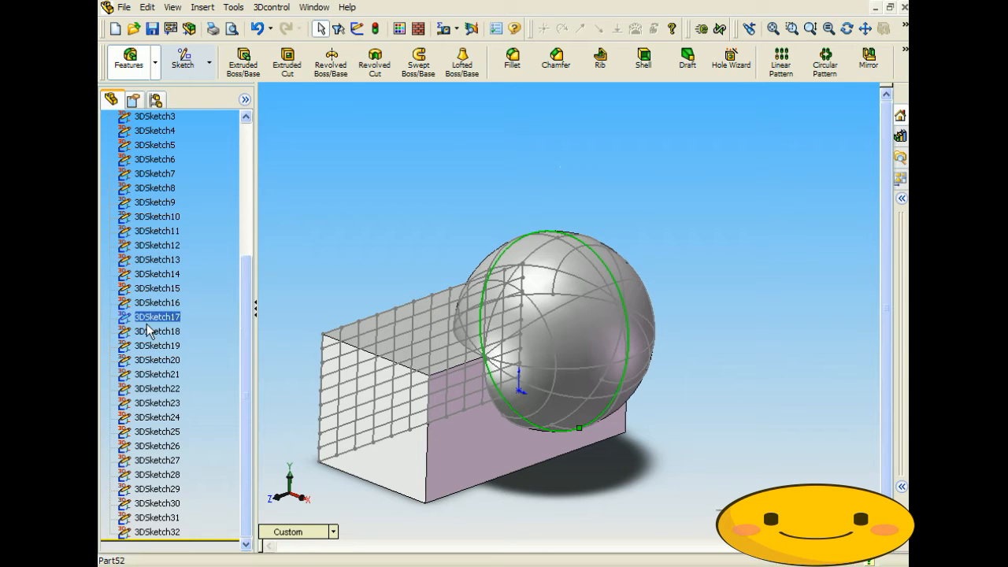
click(162, 245)
click(158, 202)
click(158, 273)
click(158, 489)
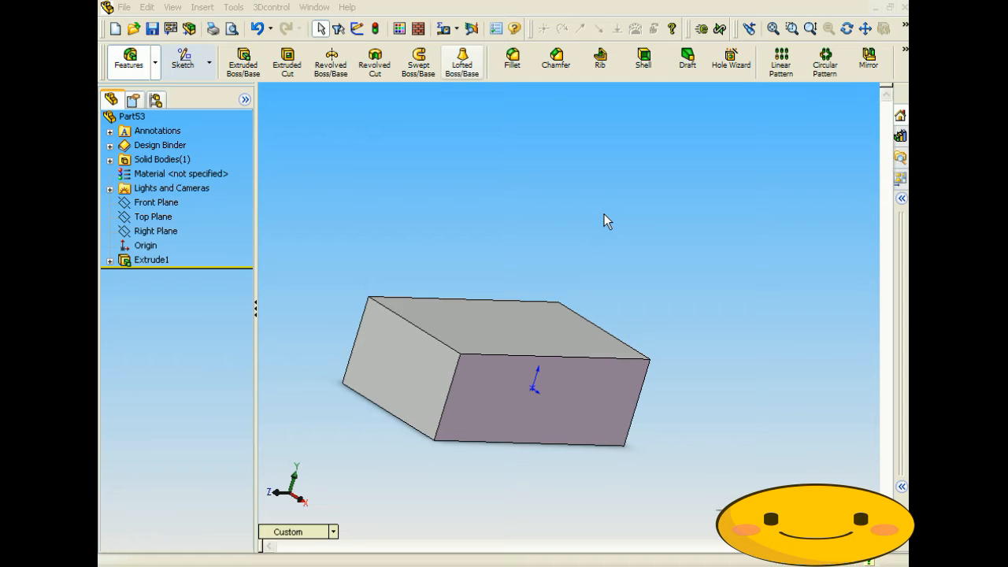
click(457, 29)
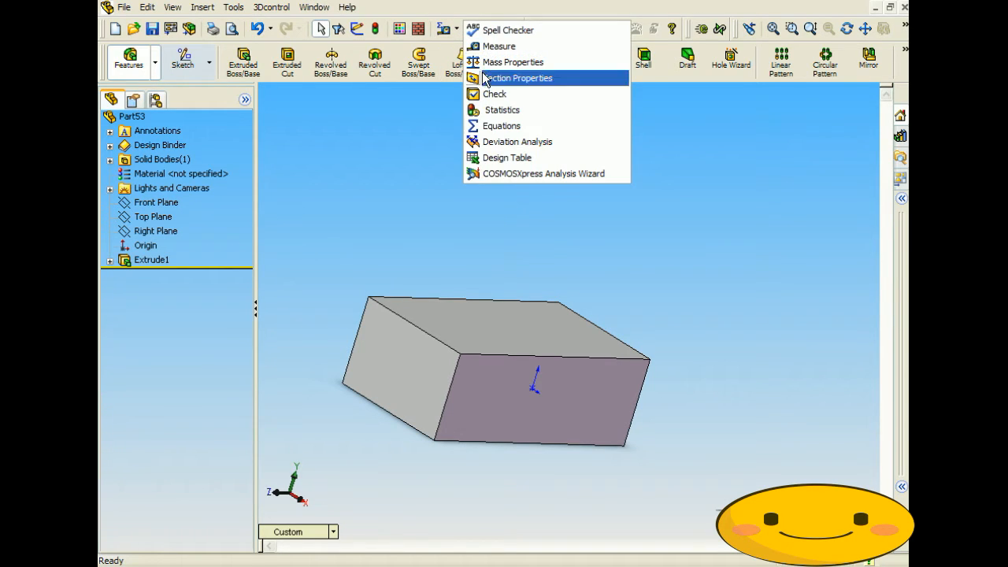
click(382, 256)
middle_drag(354, 326, 376, 322)
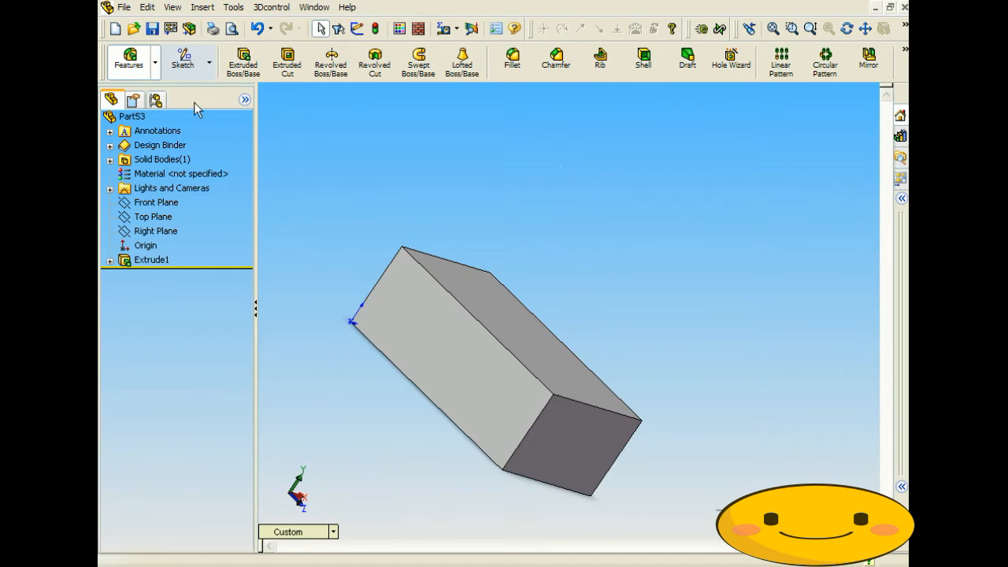
click(182, 59)
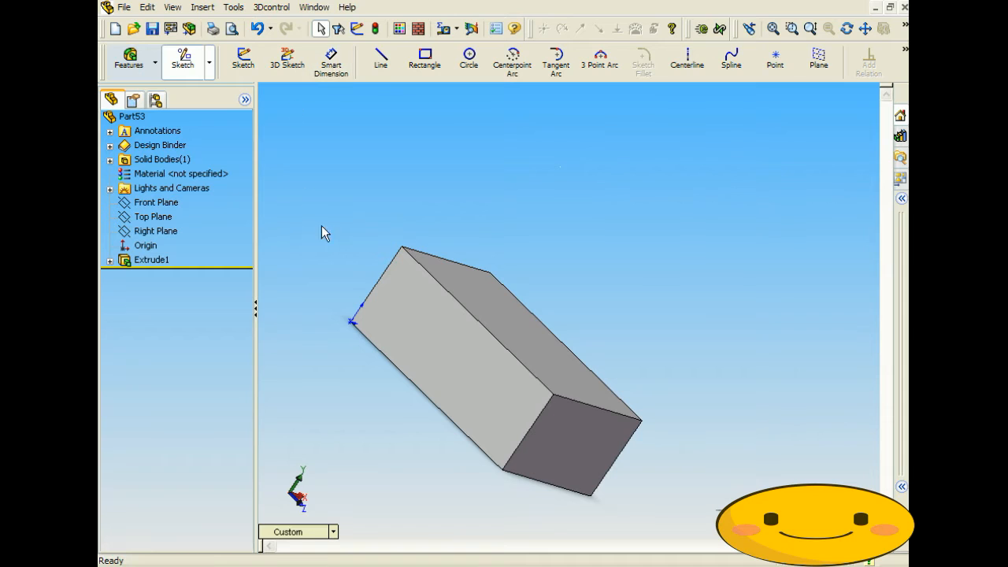
middle_drag(352, 184, 326, 173)
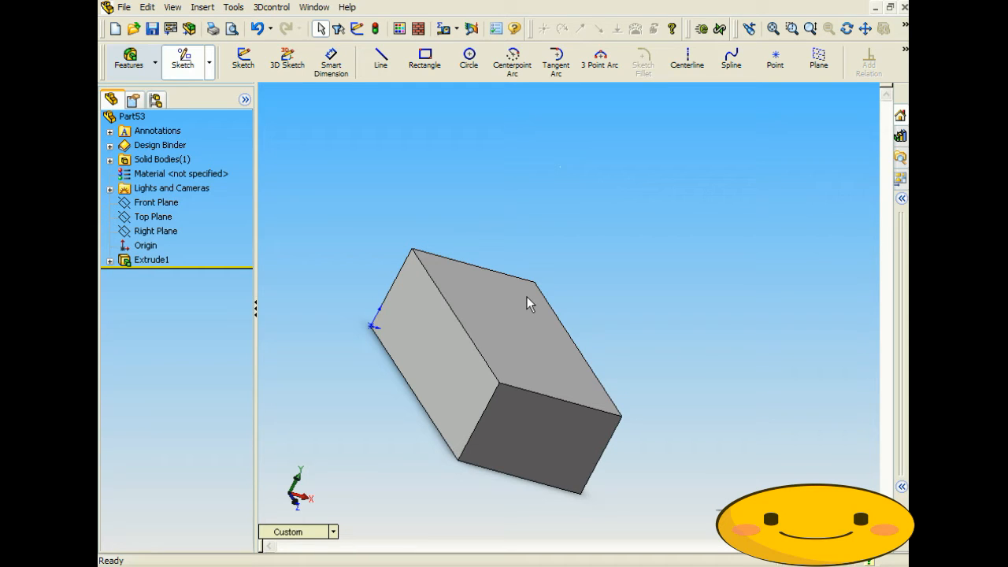
Measure the distance between the two end vertices of the block's upper long edge beside the white side face, and move its label clear
middle_drag(603, 389, 438, 402)
middle_drag(409, 358, 391, 398)
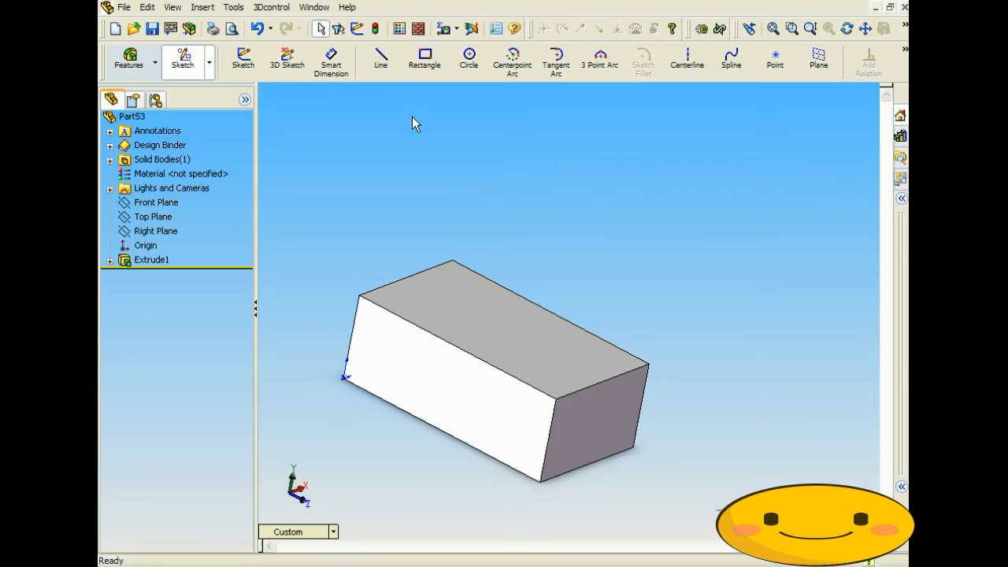
click(449, 29)
click(493, 47)
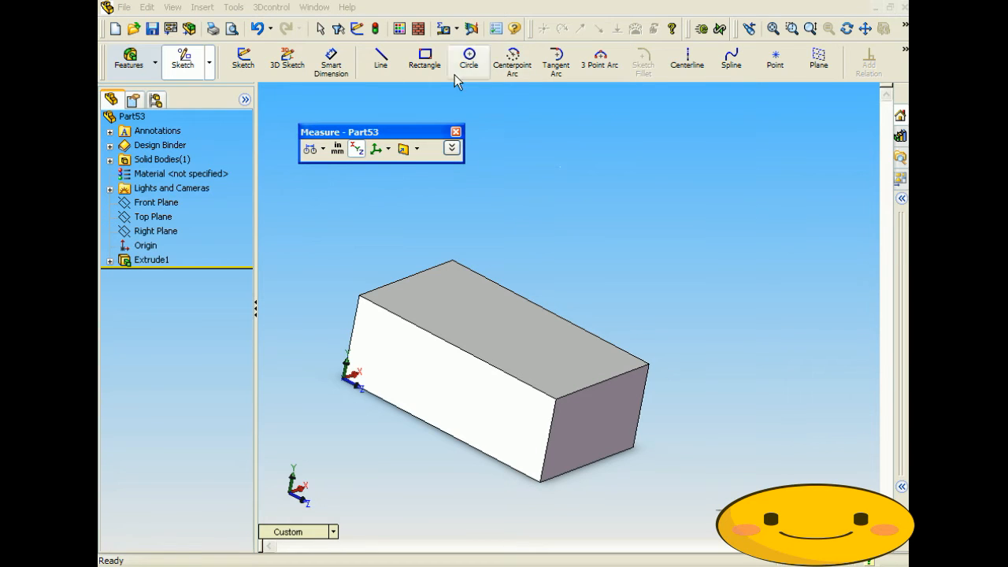
click(359, 295)
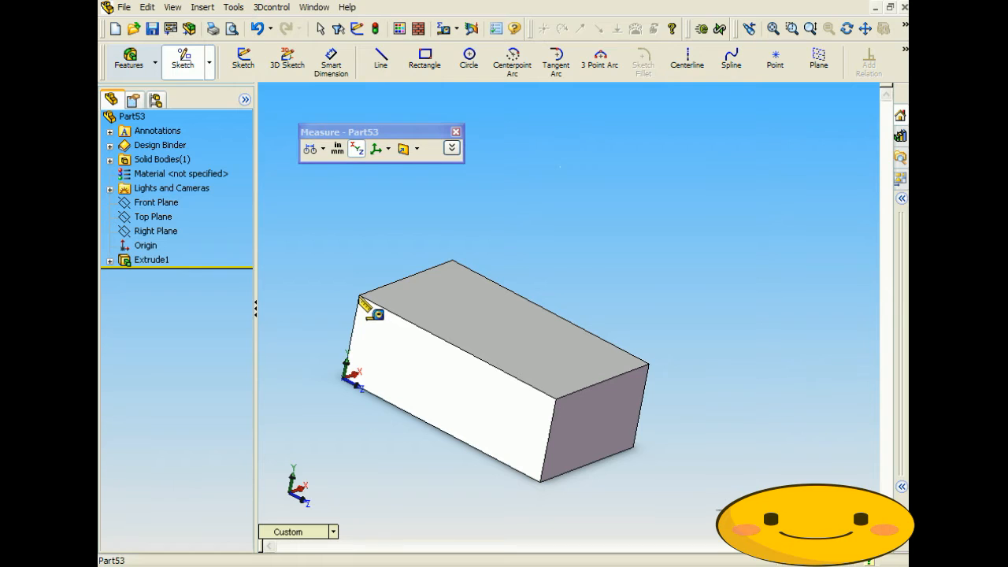
click(556, 399)
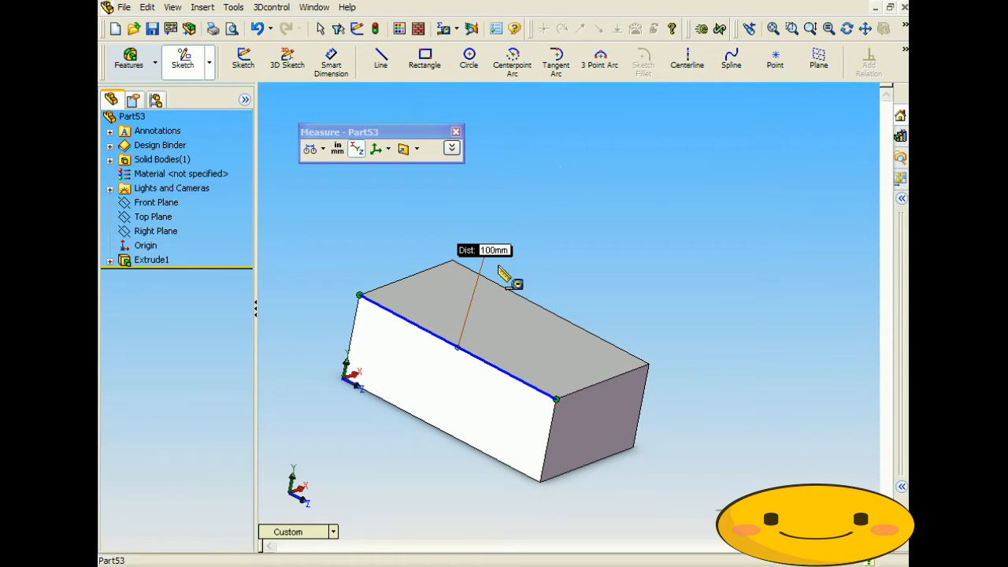
drag(492, 252, 602, 263)
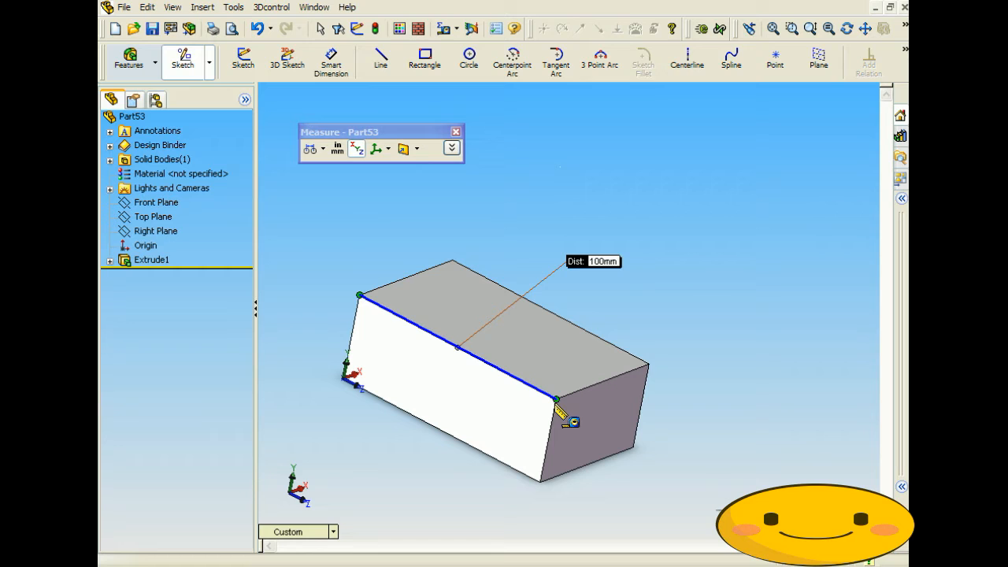
key(Escape)
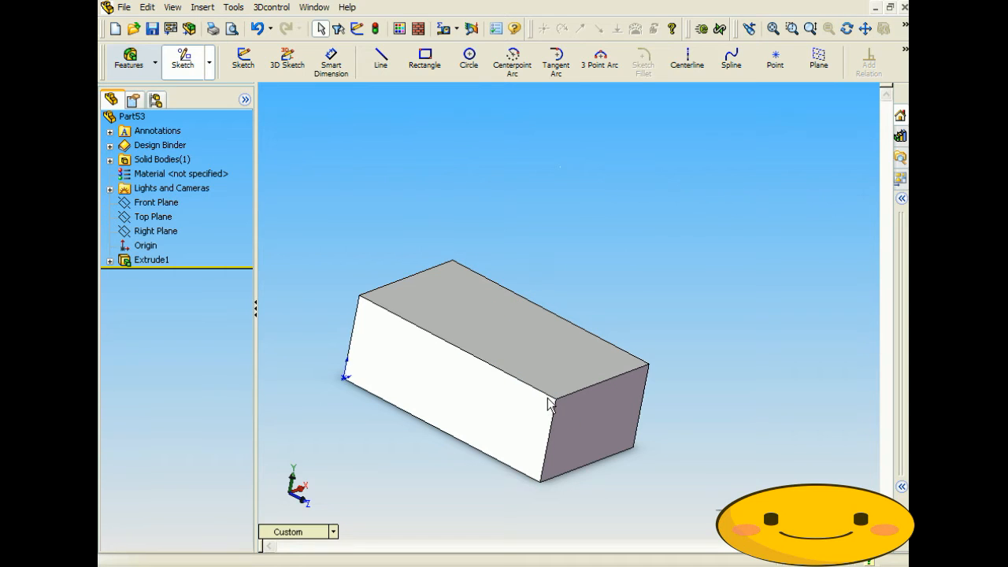
Measure the distance between two diagonally opposite corners of the block, from an upper rear vertex to a lower front vertex
click(443, 29)
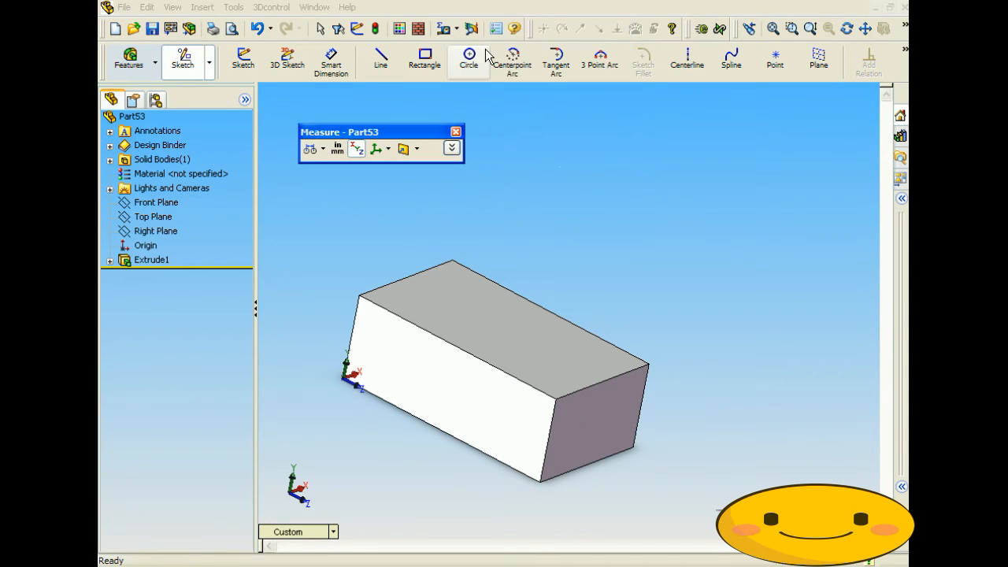
click(454, 261)
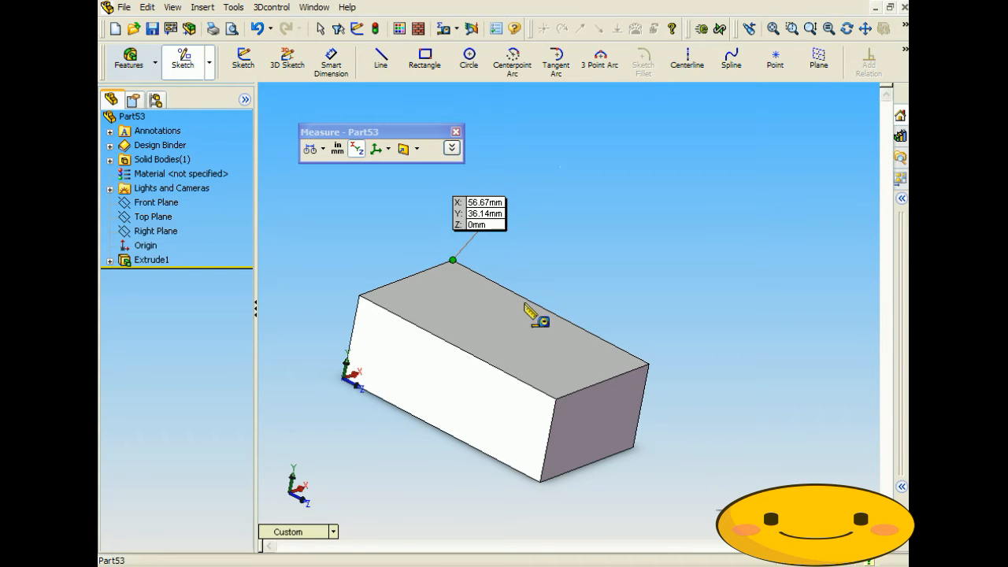
click(540, 481)
middle_drag(607, 376, 508, 373)
middle_drag(422, 365, 440, 399)
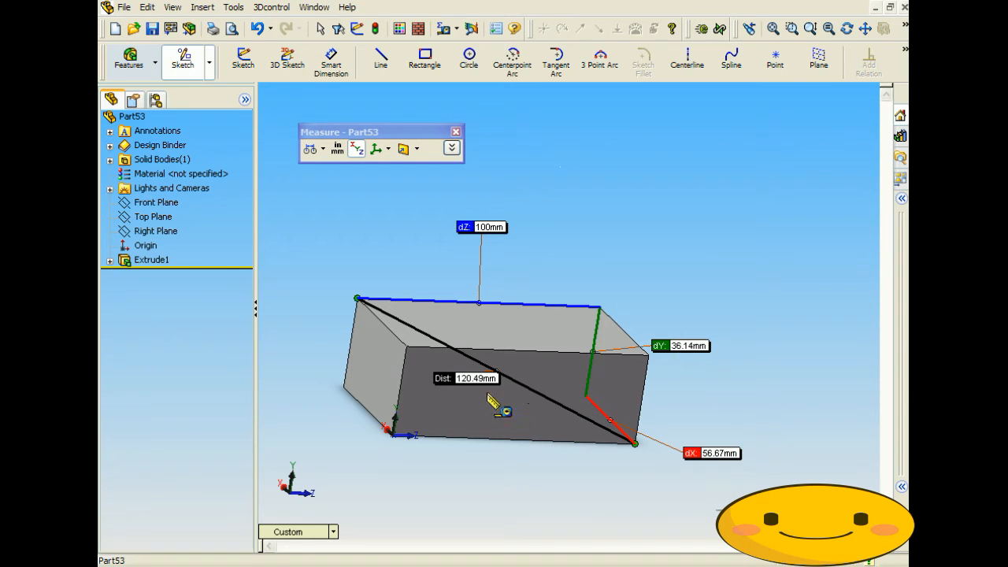
Spread the diagonal's measurement labels away from the block, examine the X, Y and Z components from several sides, and close the measurement
drag(471, 380, 440, 482)
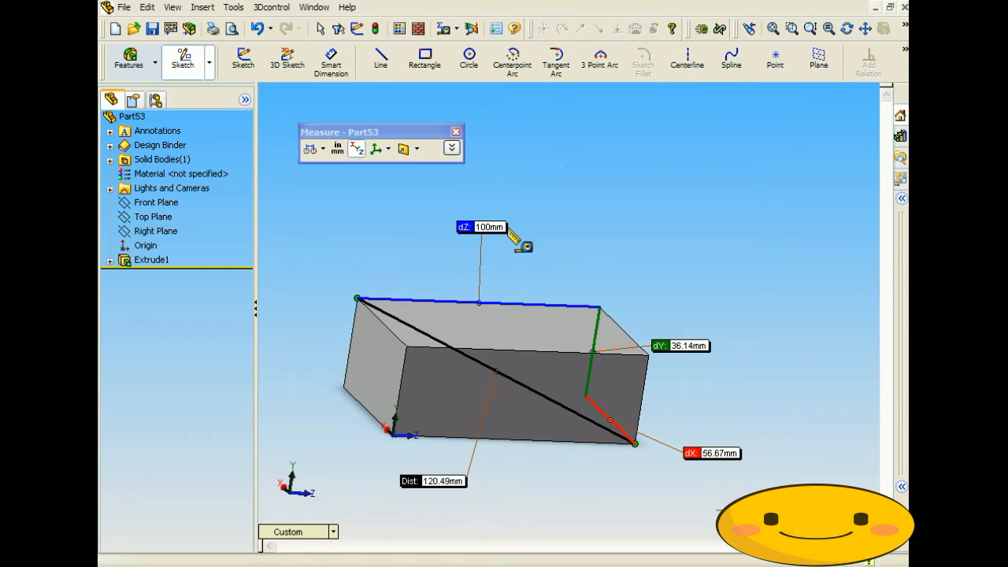
drag(488, 230, 495, 219)
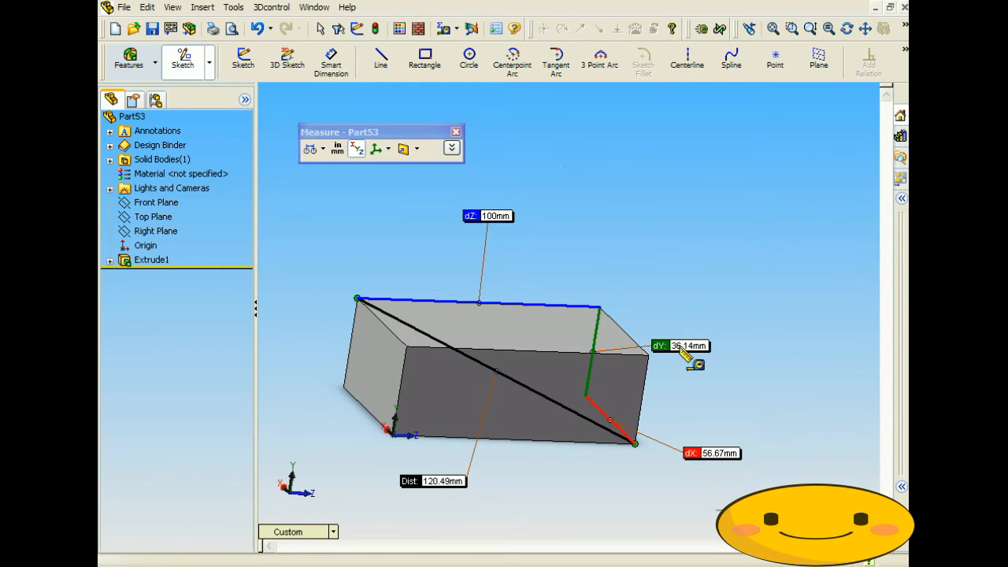
drag(682, 352, 709, 309)
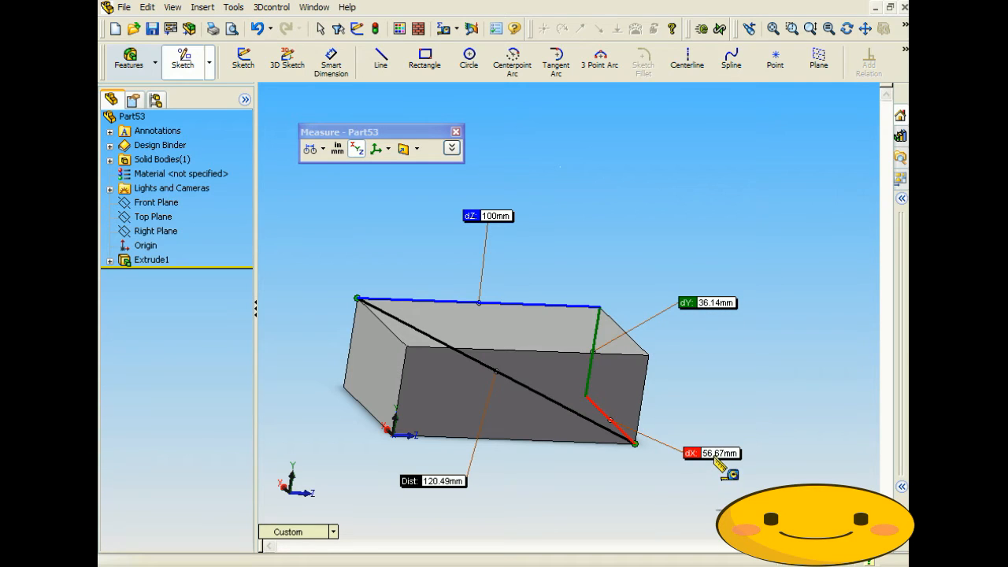
middle_drag(743, 396, 630, 394)
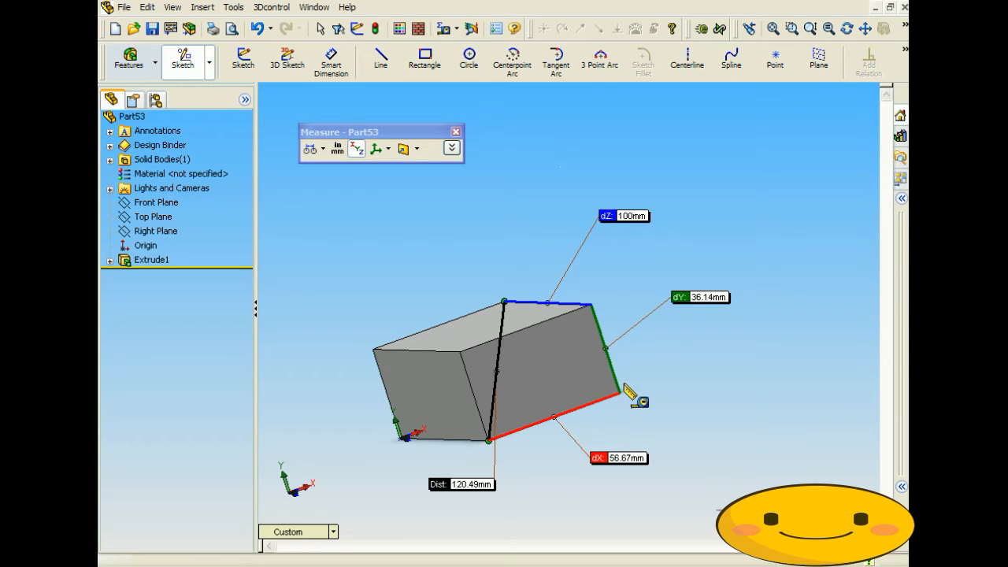
middle_drag(499, 364, 513, 389)
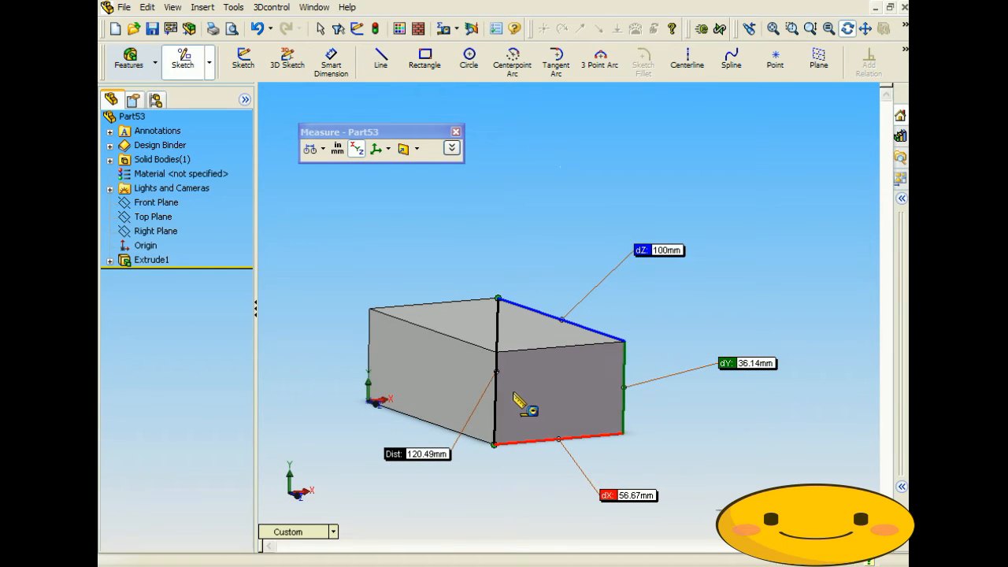
middle_drag(383, 299, 415, 322)
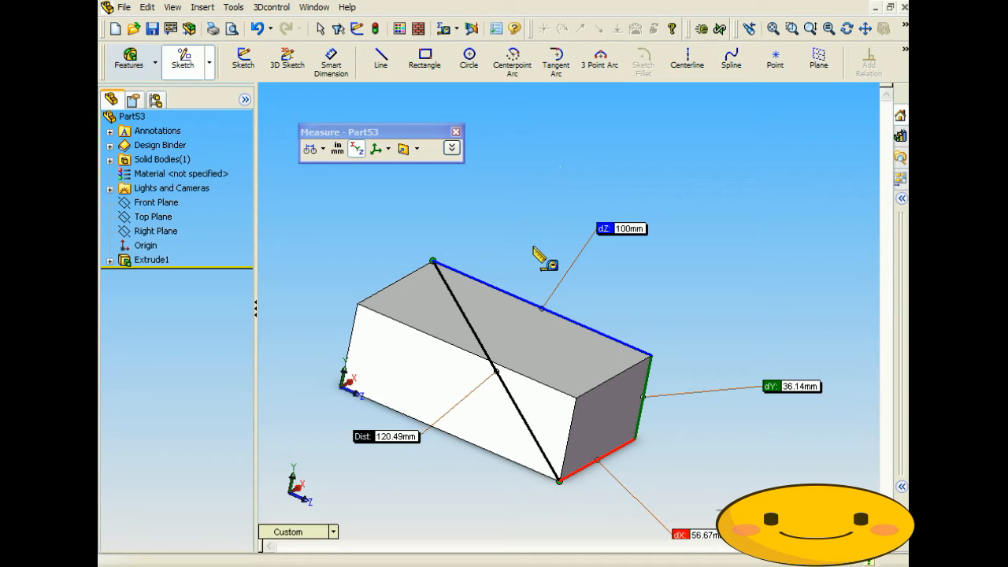
key(Escape)
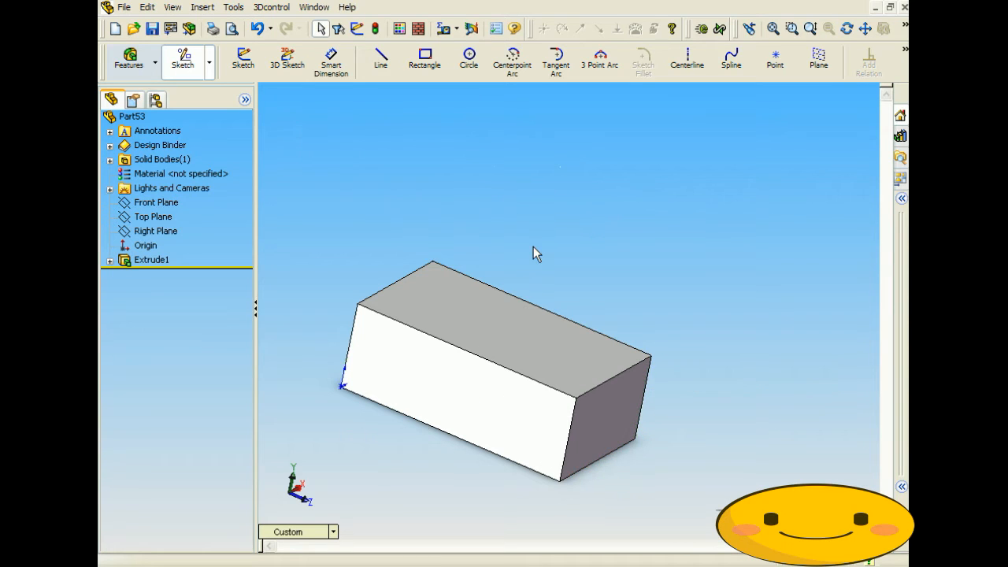
Measure the distance between the block's top and bottom faces
click(445, 30)
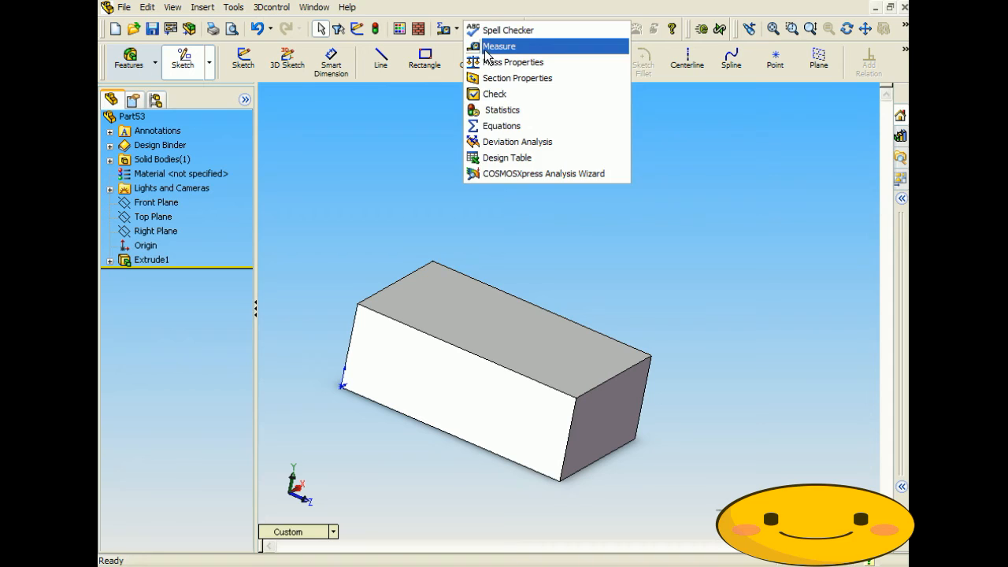
click(488, 42)
click(510, 343)
middle_drag(513, 383, 536, 246)
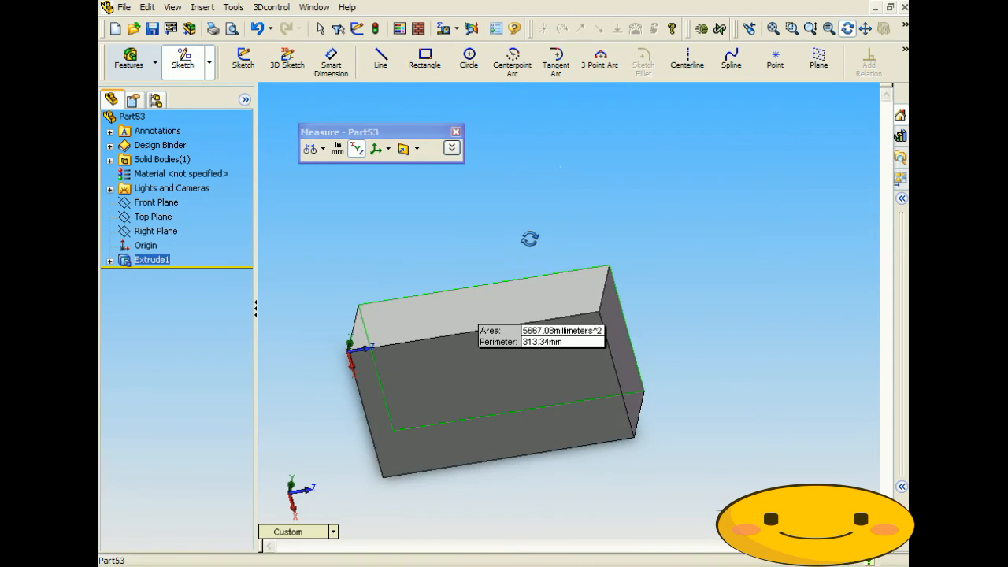
click(445, 402)
middle_drag(479, 286, 453, 402)
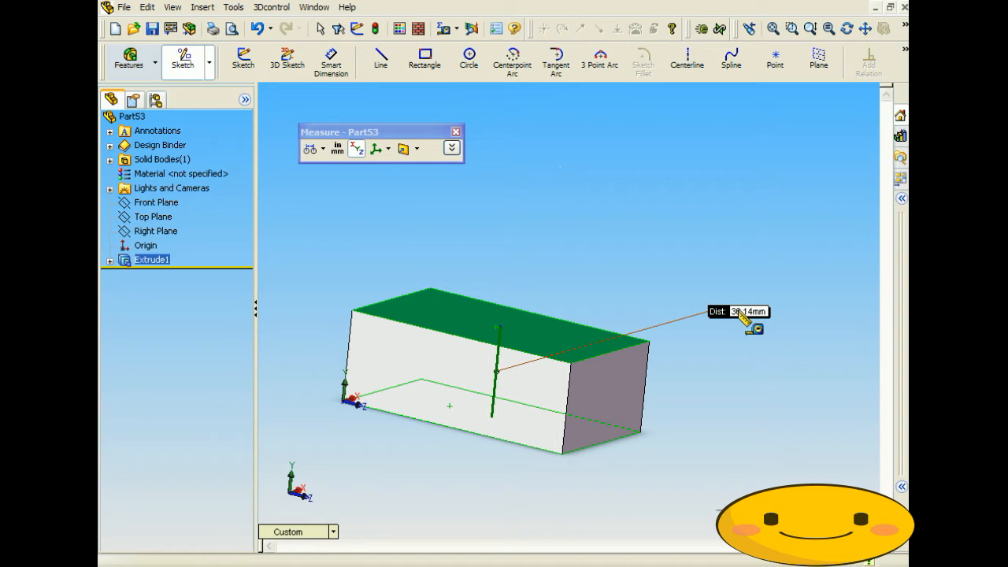
key(Escape)
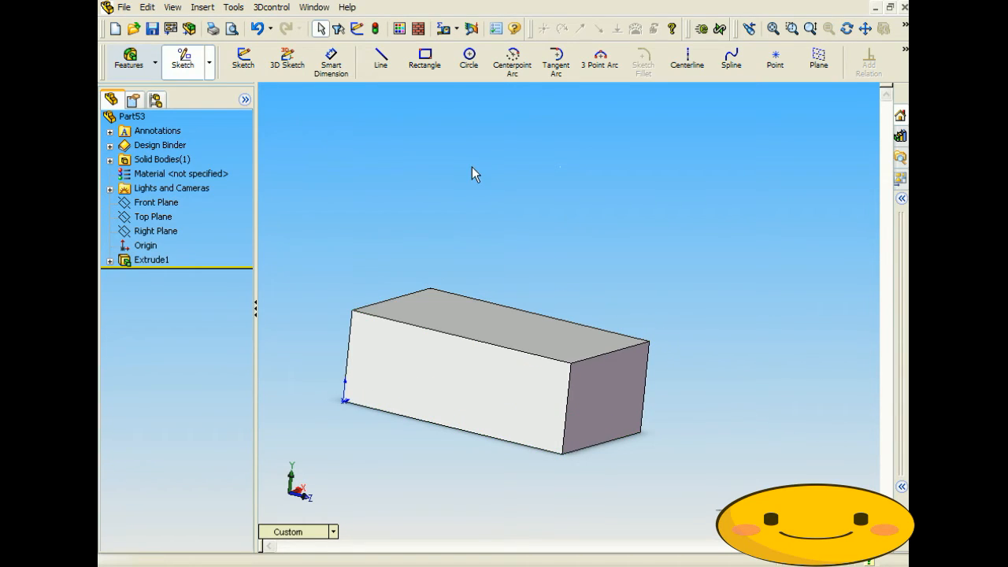
Measure the distance between the block's upper rear long edge and the diagonally opposite lower long edge, and move the X and Y component labels outward
click(441, 28)
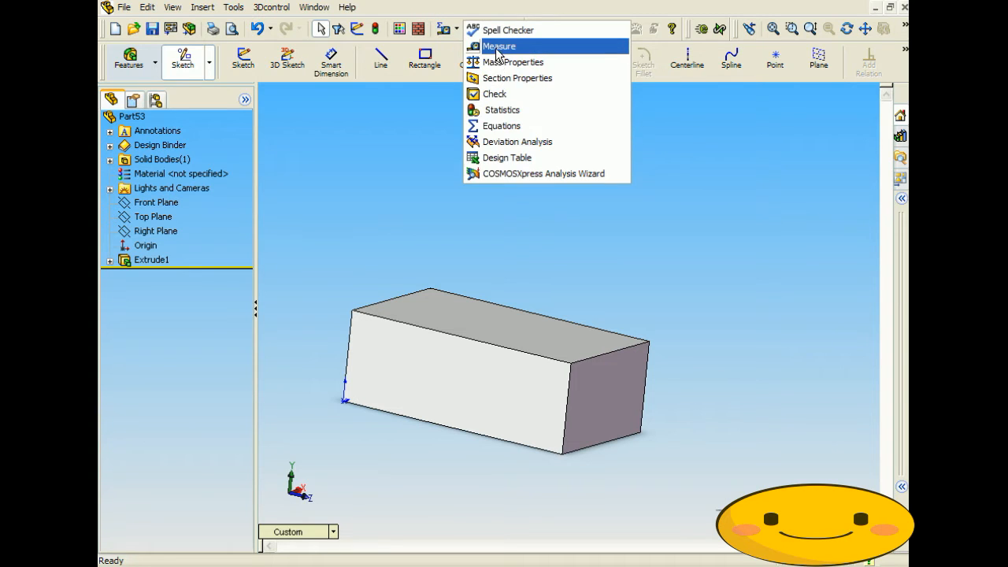
click(497, 43)
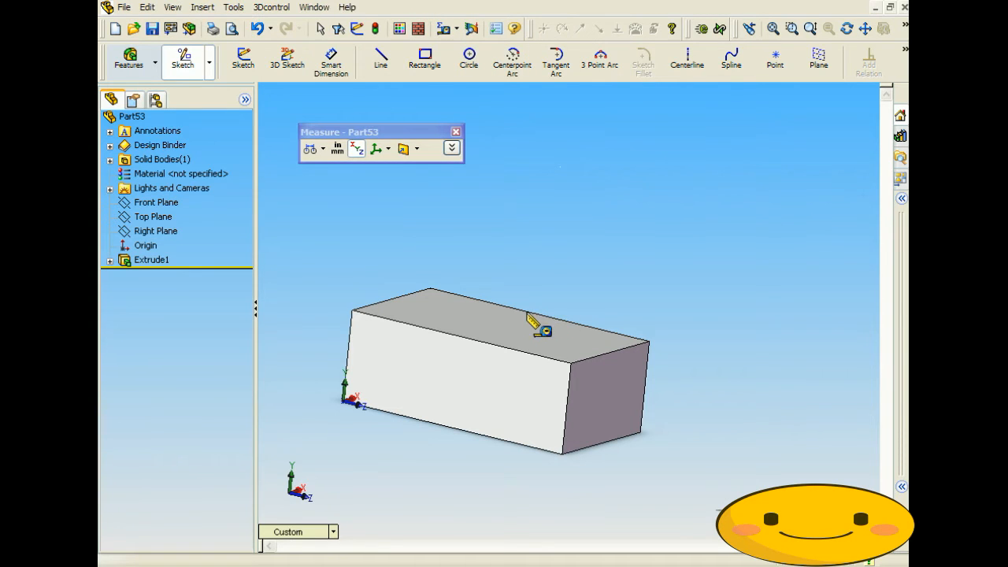
click(527, 312)
click(465, 431)
middle_drag(508, 363, 439, 335)
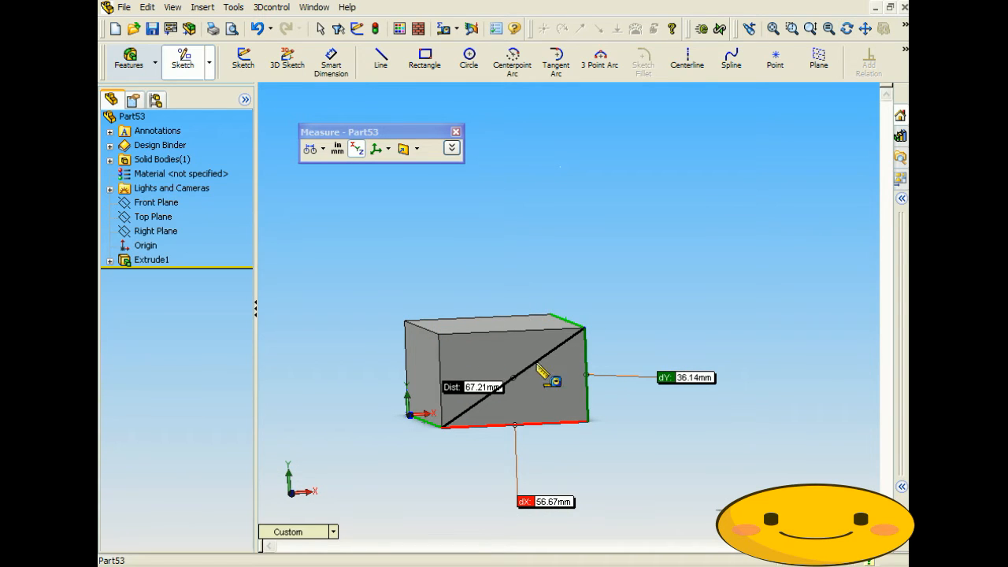
drag(688, 381, 746, 419)
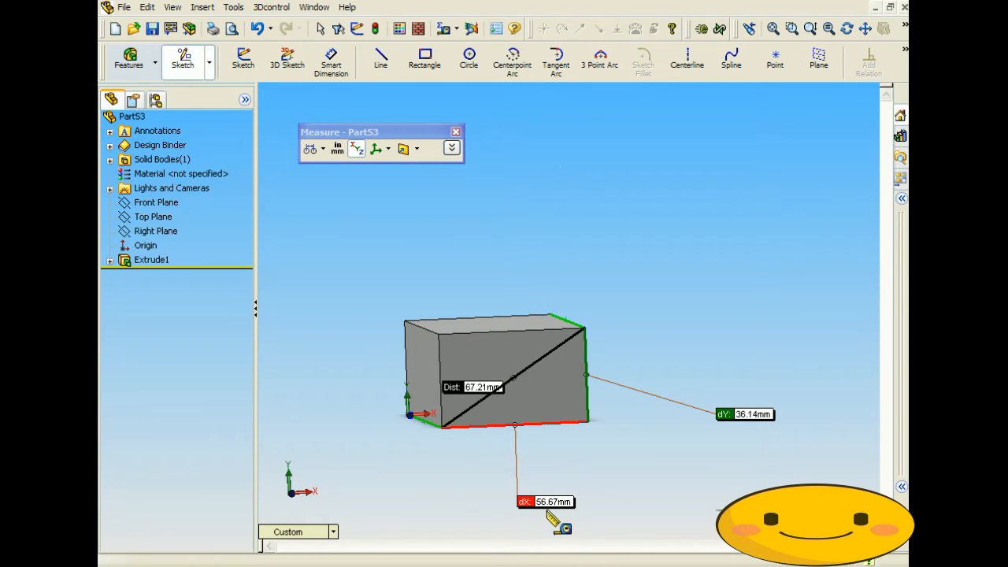
drag(547, 505, 488, 515)
middle_drag(545, 416, 575, 410)
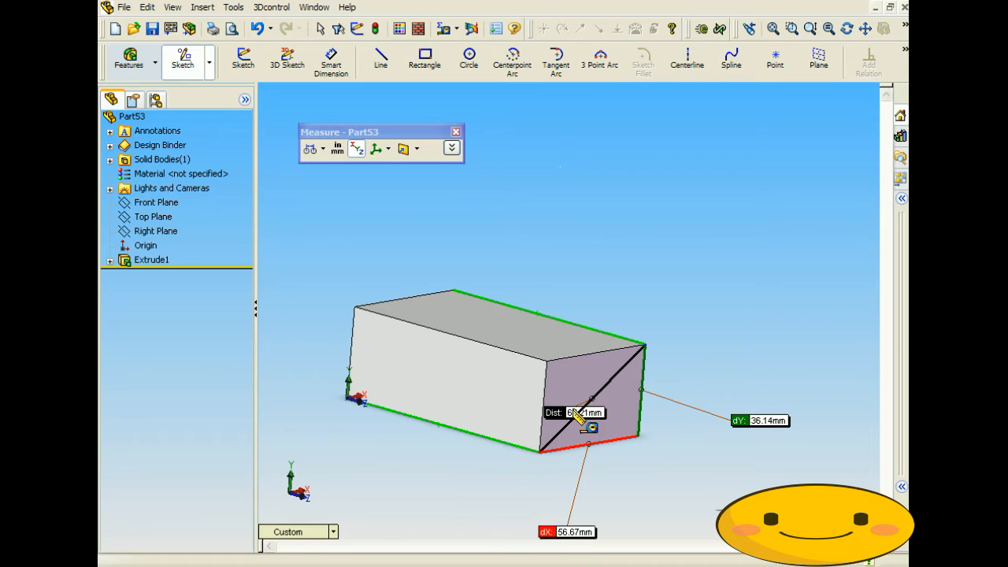
Examine the corner-to-corner distance measurement on the block from several angles, moving its distance callout clear of the model, and end the measurement
middle_drag(635, 433, 599, 419)
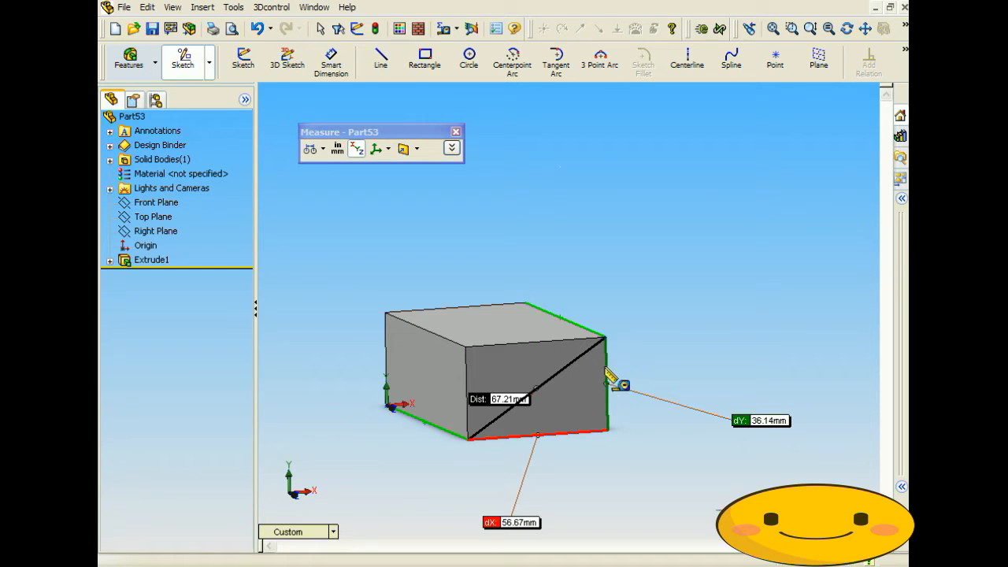
middle_drag(378, 412, 411, 441)
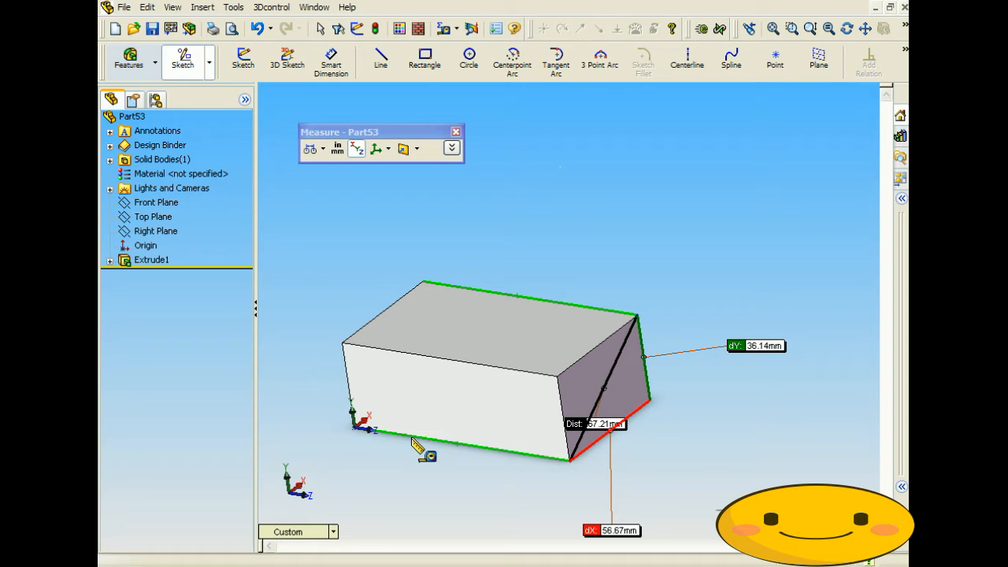
drag(596, 426, 425, 327)
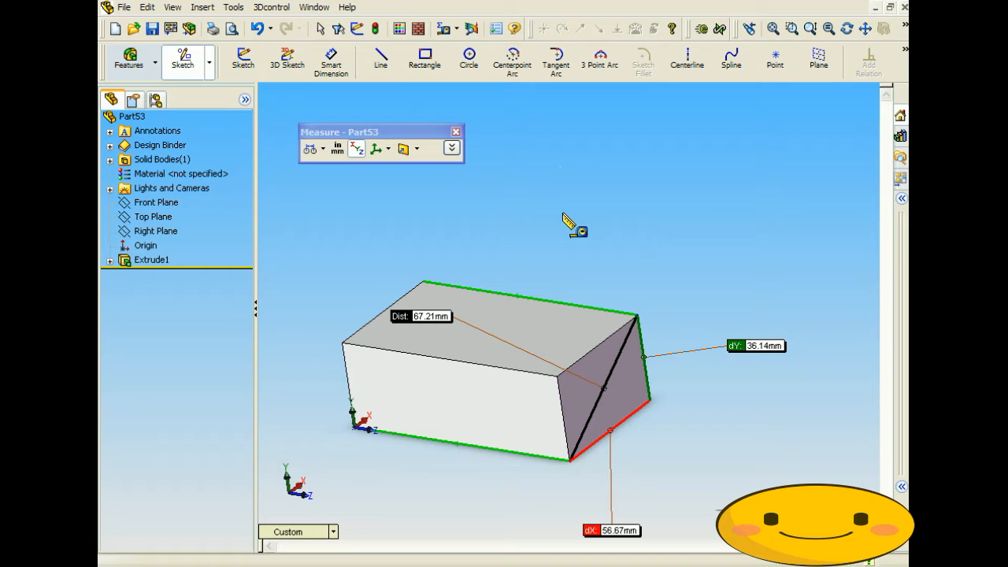
key(Escape)
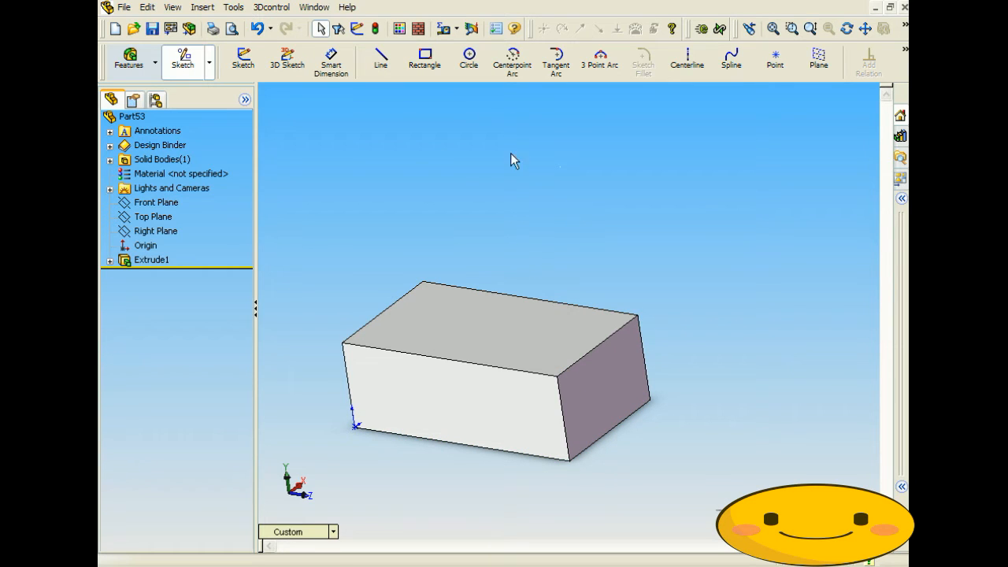
Measure the XYZ coordinates of the block's upper corner diagonally opposite the origin and place the coordinate callout above the block
click(446, 32)
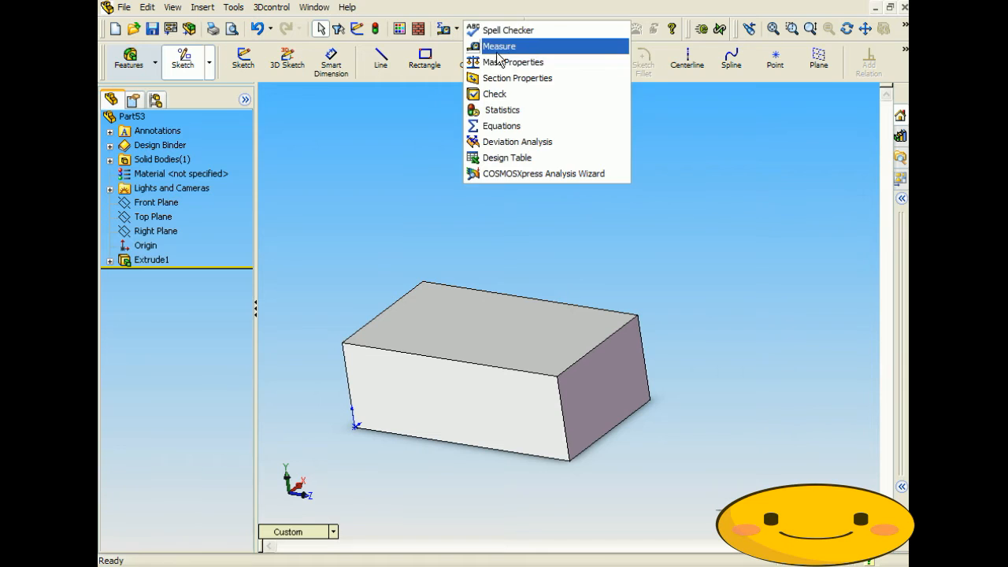
click(490, 44)
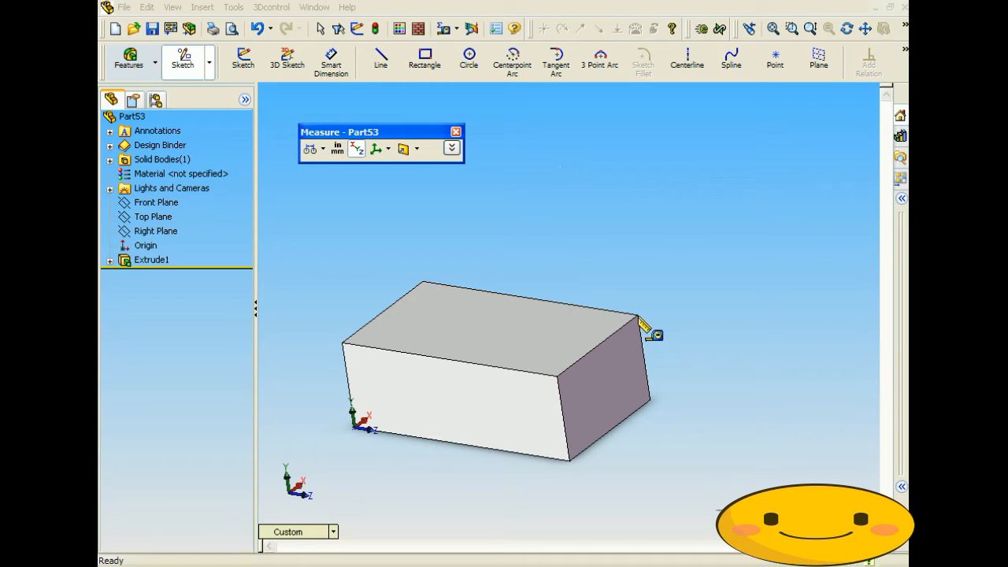
drag(721, 347, 612, 194)
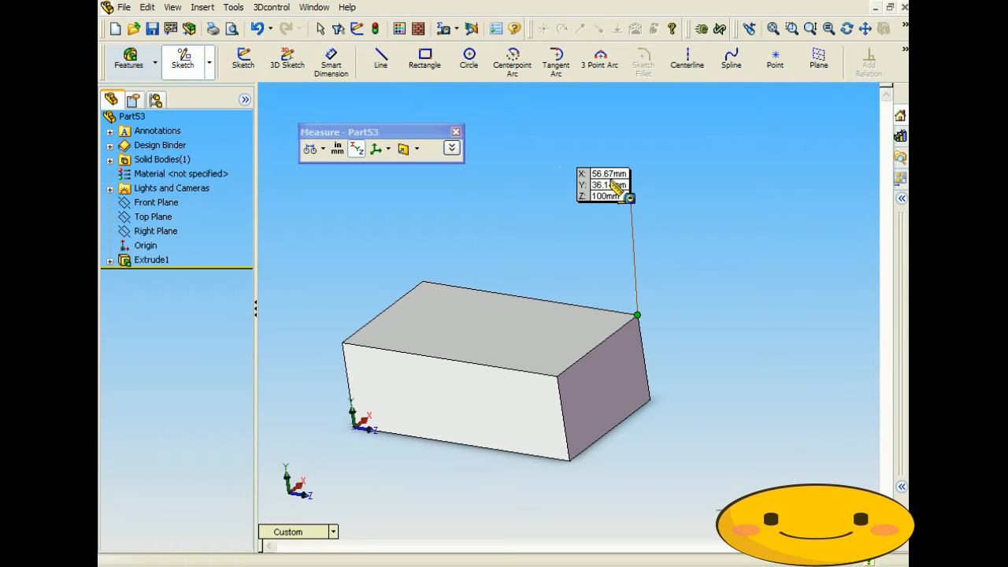
drag(604, 202, 579, 240)
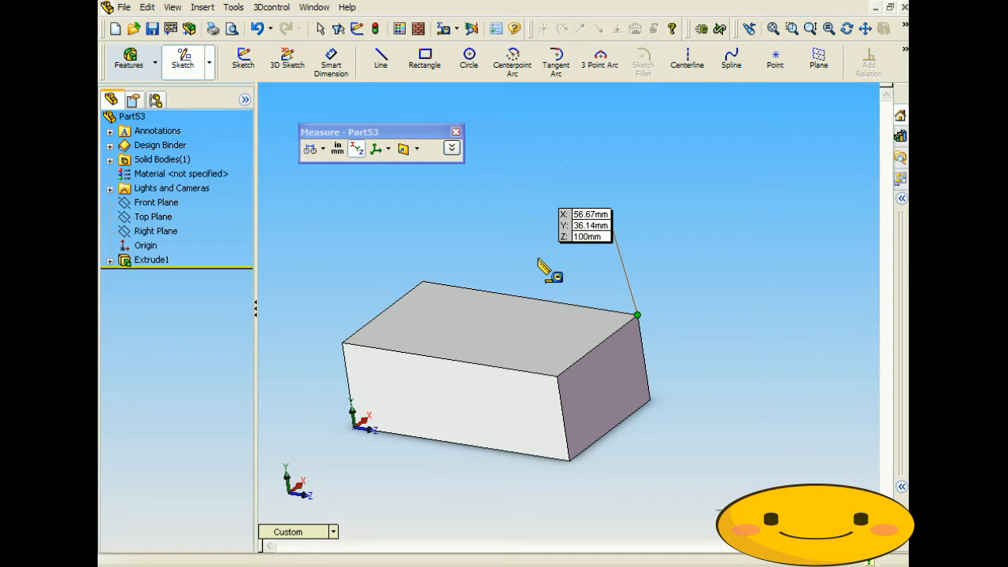
drag(592, 240, 568, 214)
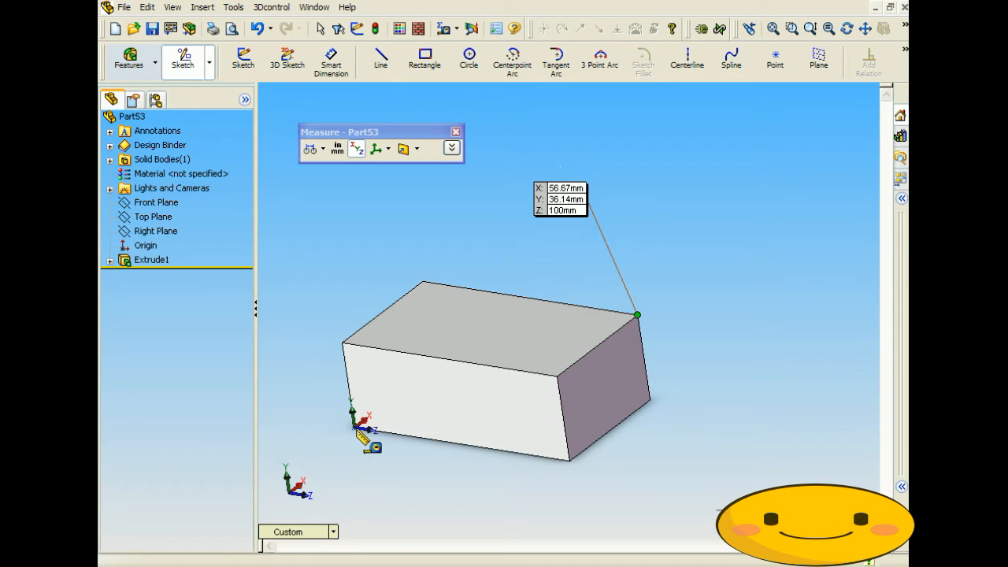
Examine the measured corner's position relative to the part origin, keeping its coordinate callout clear of the model
scroll(435, 359, up, 10)
middle_drag(604, 339, 575, 345)
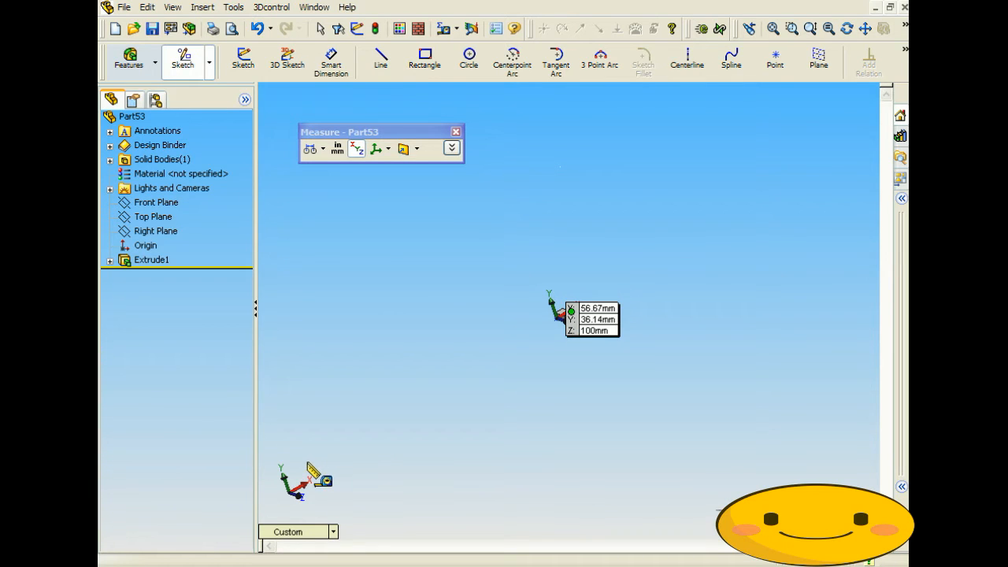
drag(583, 329, 661, 268)
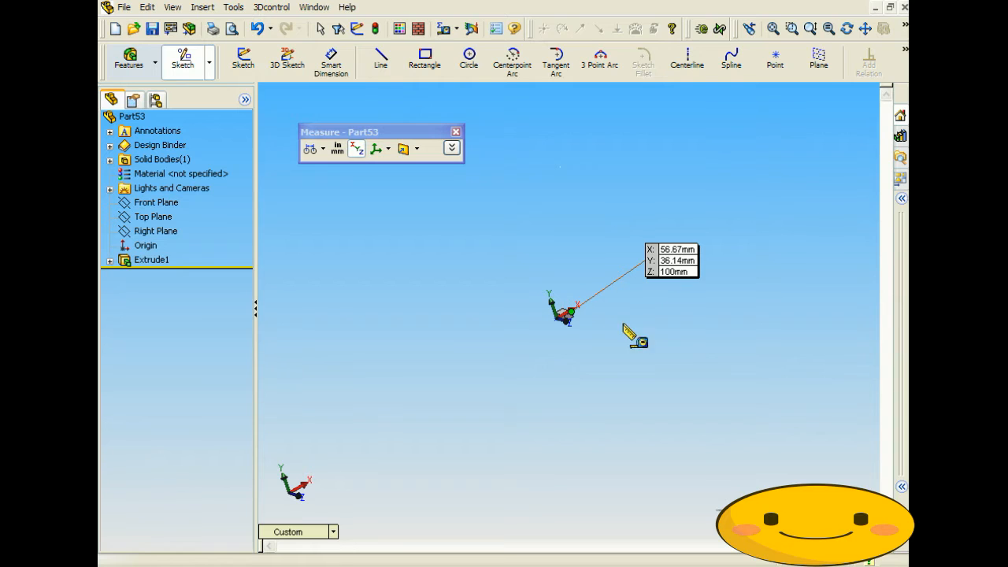
scroll(603, 303, down, 3)
scroll(591, 319, down, 3)
scroll(733, 153, up, 4)
drag(743, 165, 563, 303)
scroll(525, 338, down, 3)
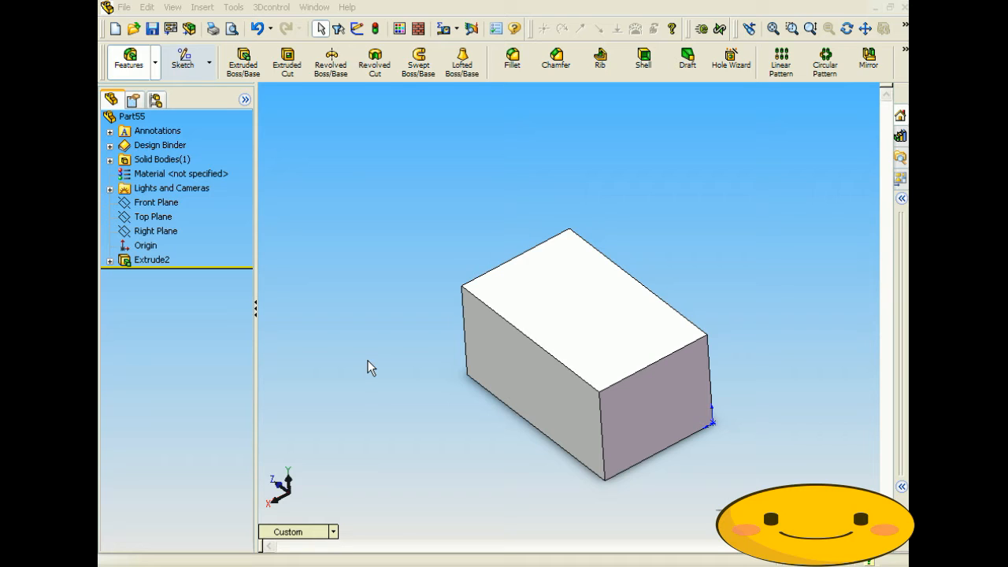
Rebuild Part55 and review its mass properties in the default coordinate system
middle_drag(389, 401, 324, 330)
middle_drag(518, 282, 620, 379)
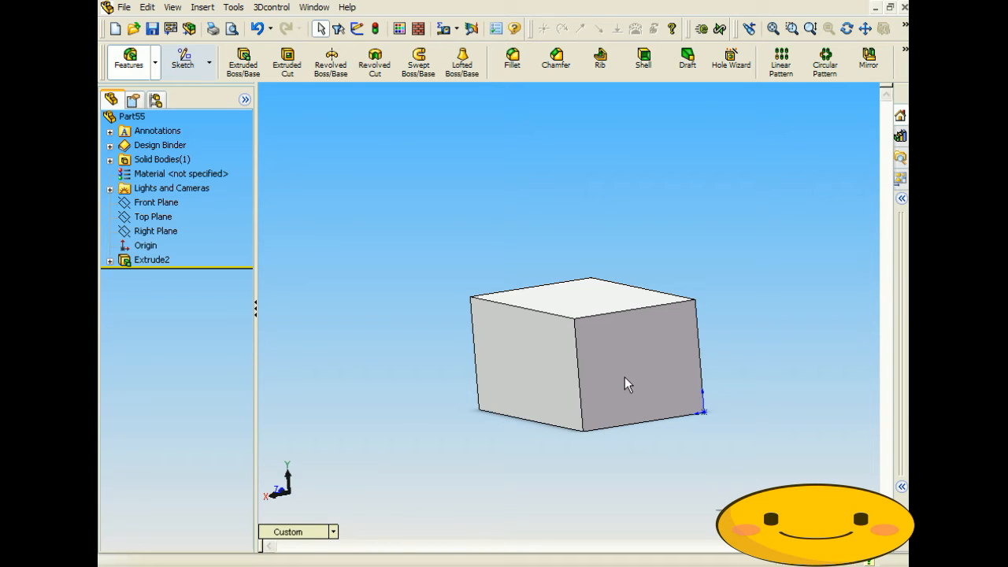
click(458, 33)
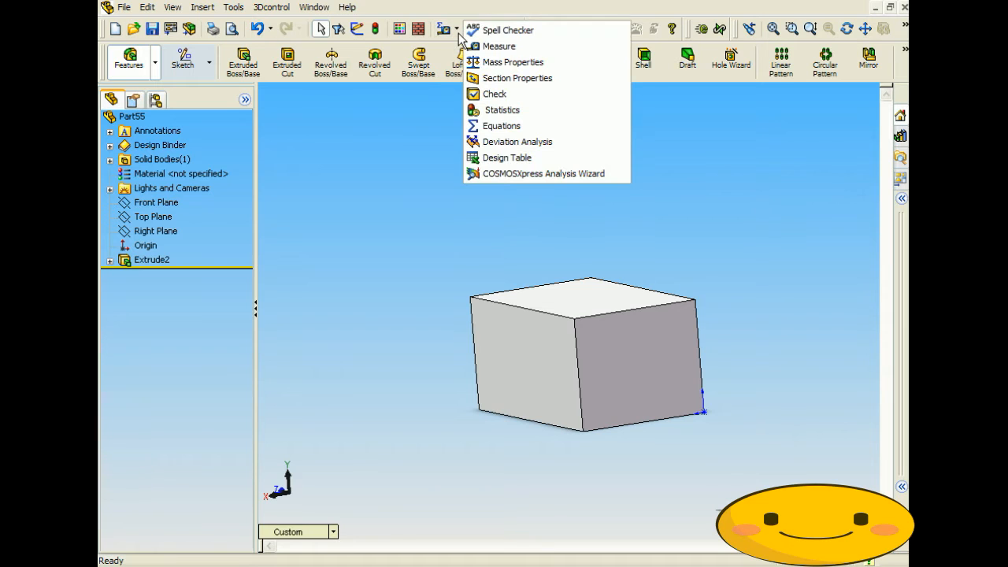
click(520, 63)
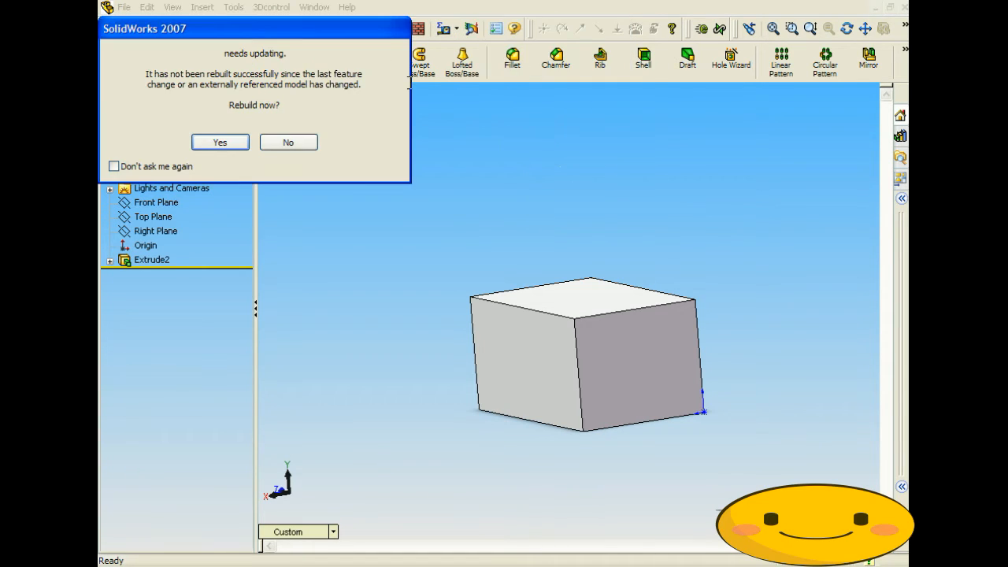
click(240, 140)
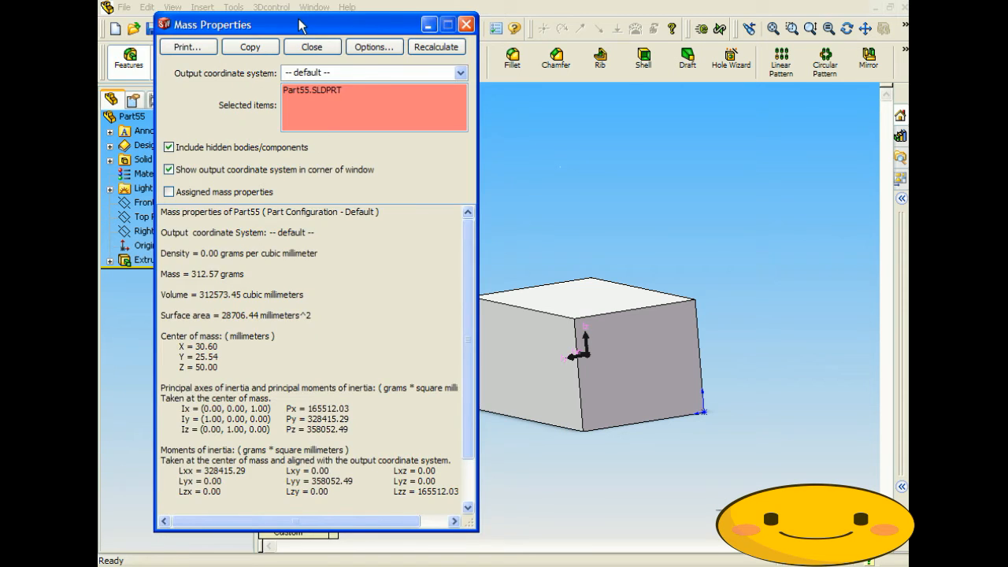
drag(303, 26, 364, 34)
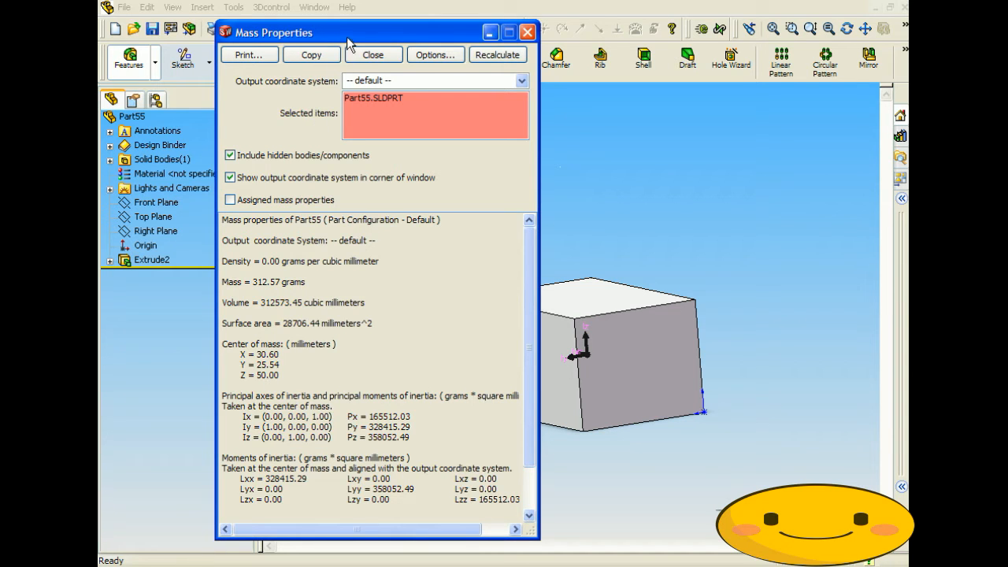
drag(347, 37, 263, 41)
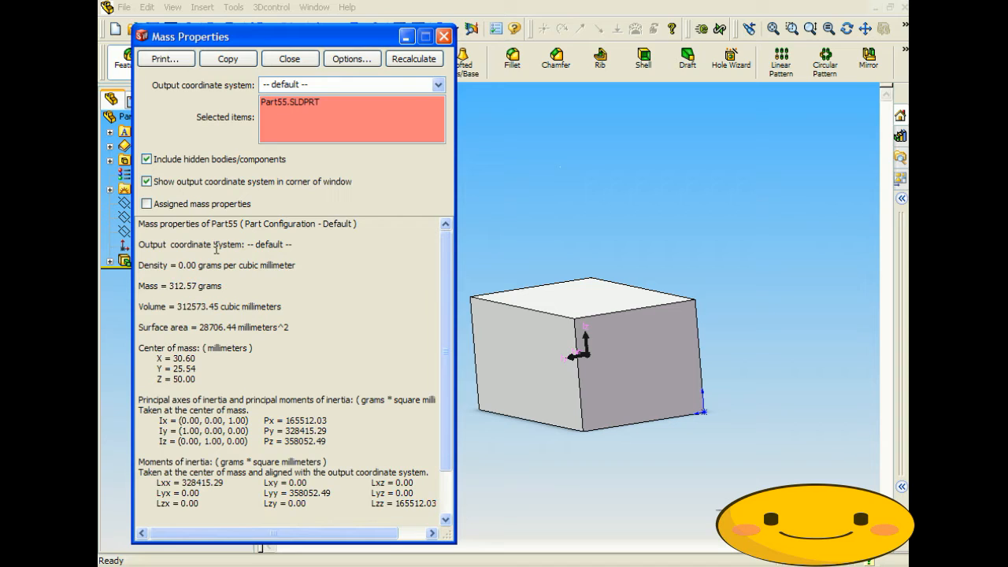
click(444, 37)
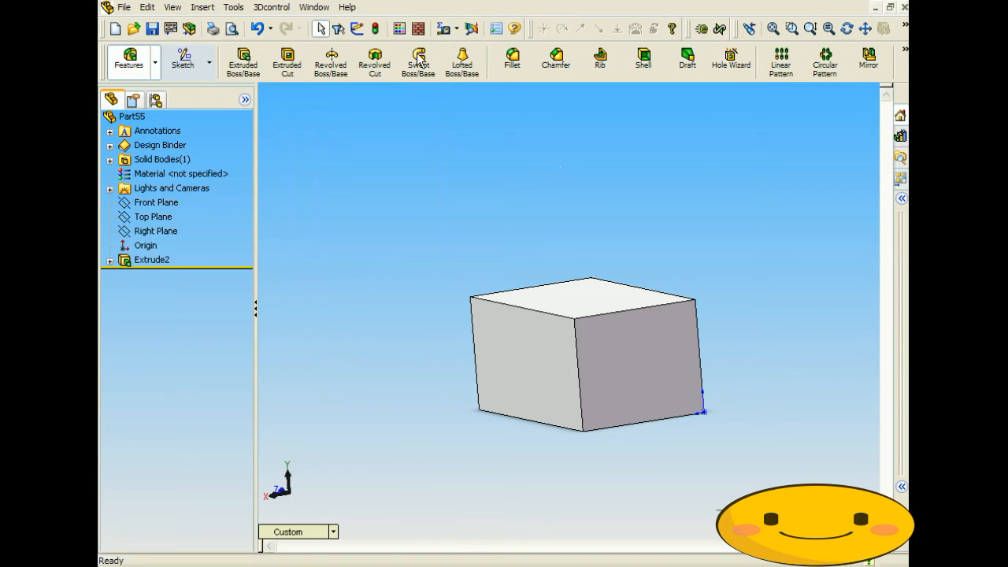
Set the document's unit system to IPS (inch, pound, second)
click(234, 10)
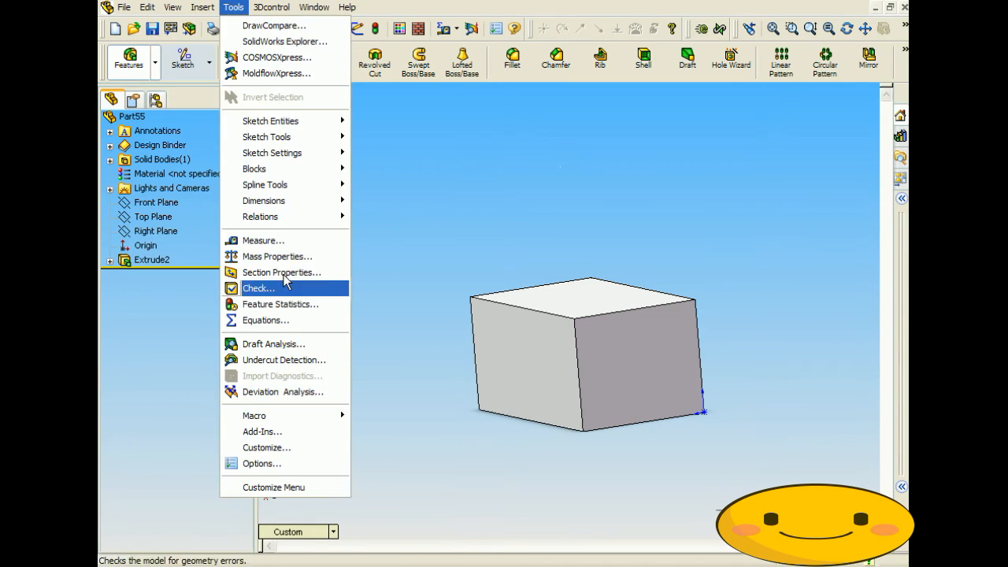
click(290, 463)
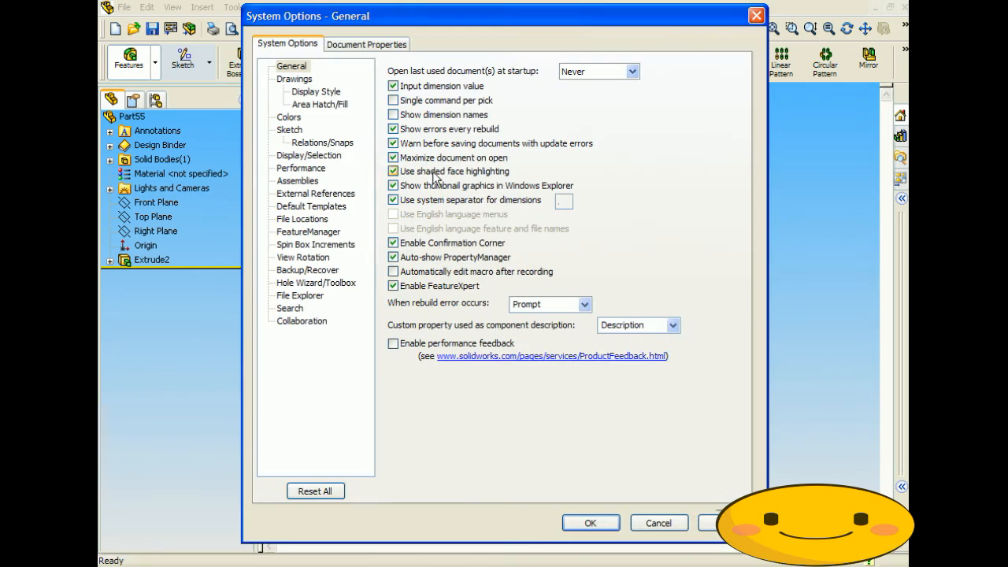
click(360, 46)
click(285, 181)
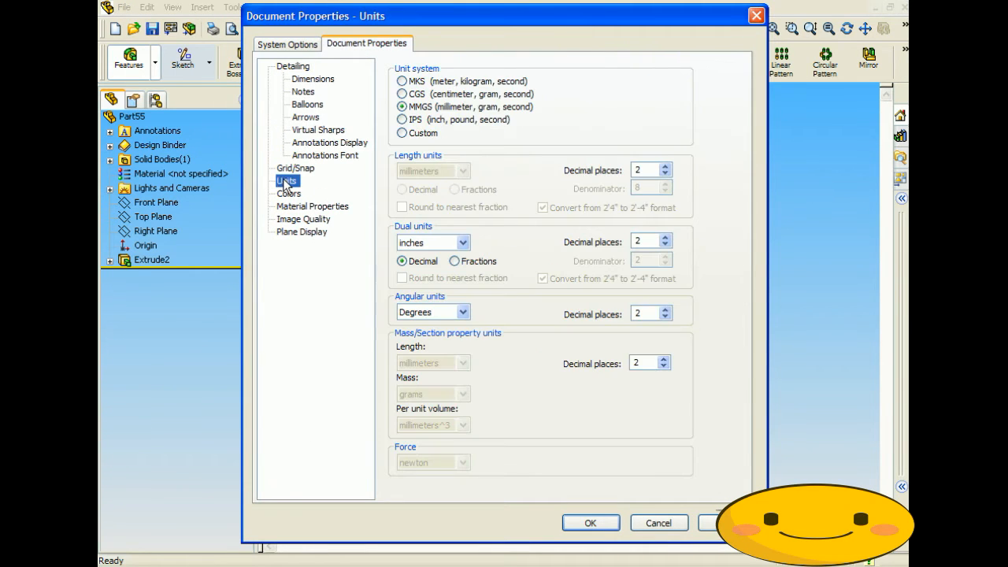
click(404, 120)
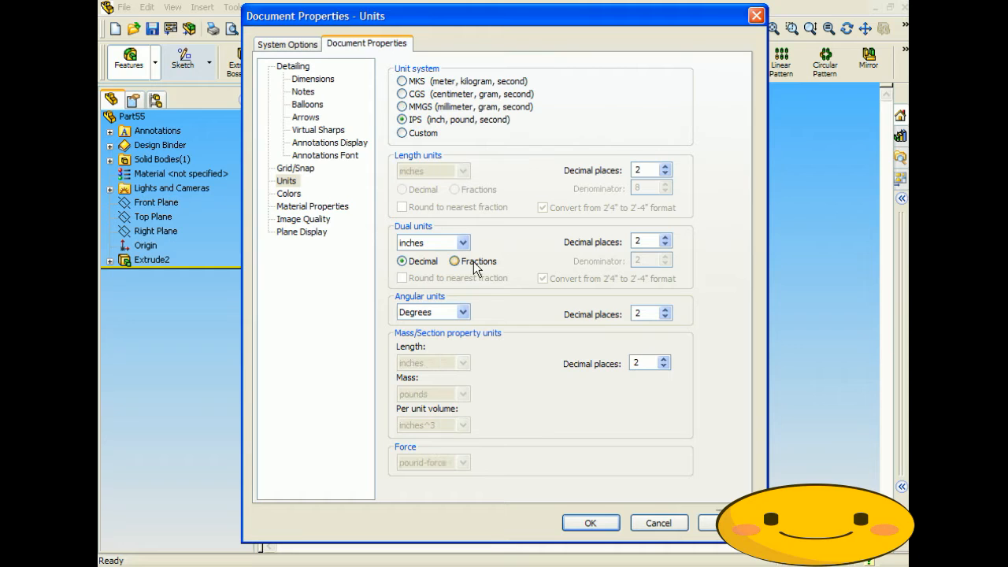
click(590, 523)
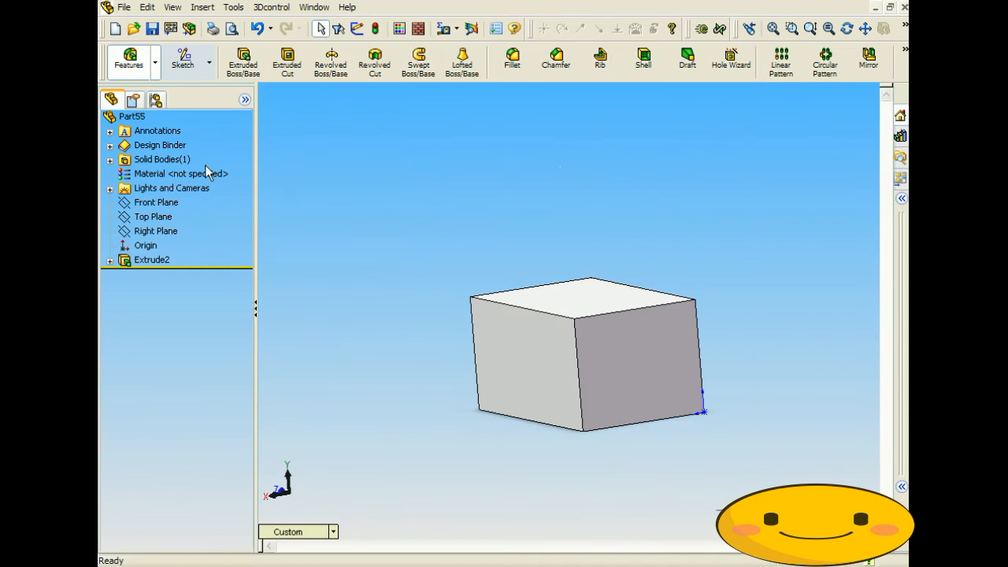
Review the block's mass properties in inches and pounds, highlighting the mass value
click(451, 29)
click(490, 62)
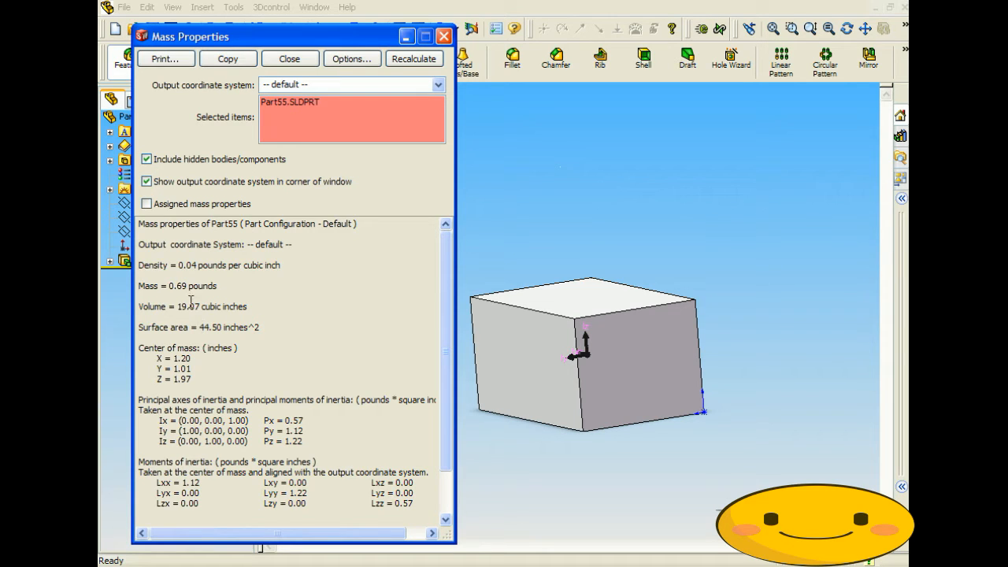
drag(214, 44, 369, 85)
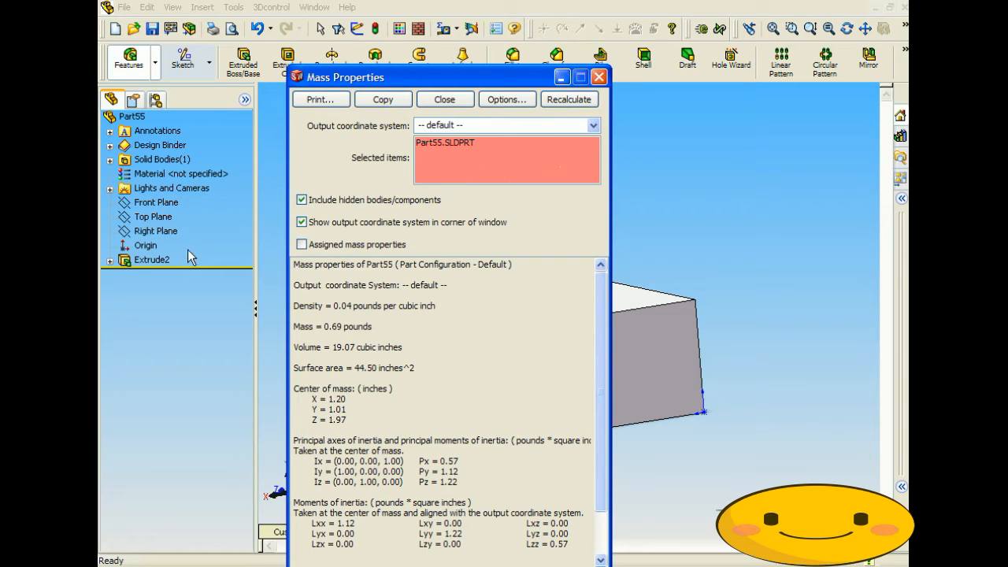
drag(325, 326, 404, 320)
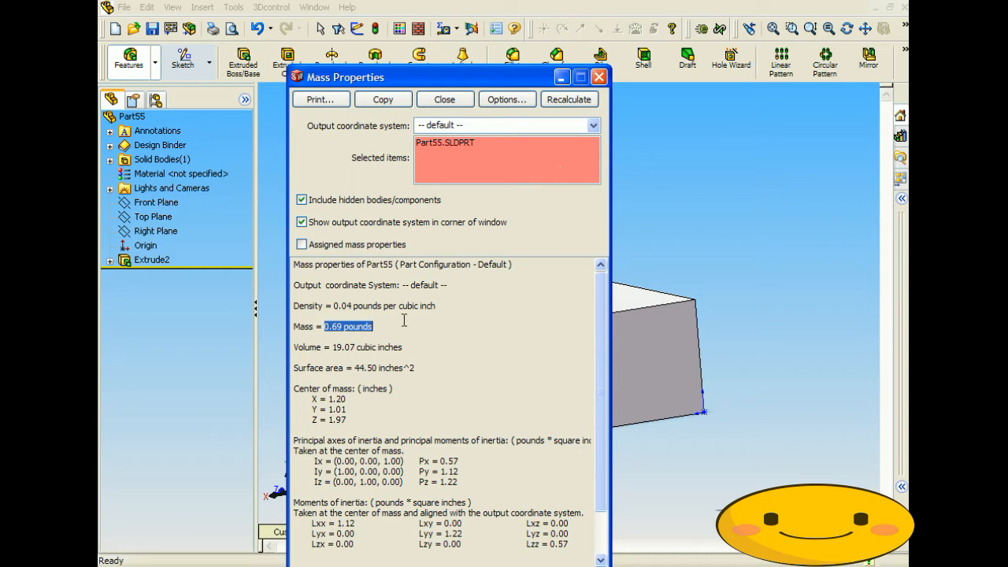
click(599, 77)
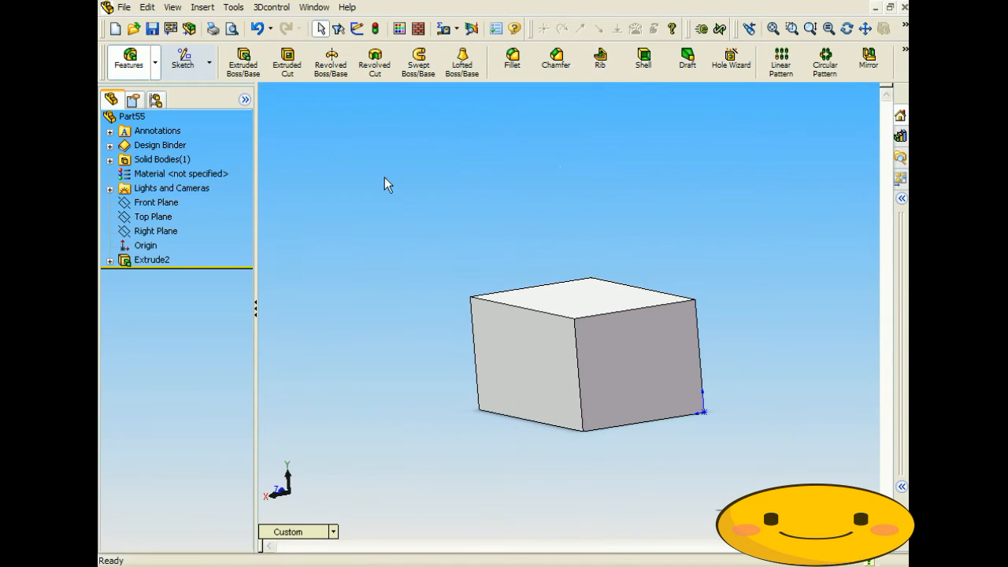
Assign 1060 Alloy as the part's material and check the block's mass in the mass properties
right_click(193, 179)
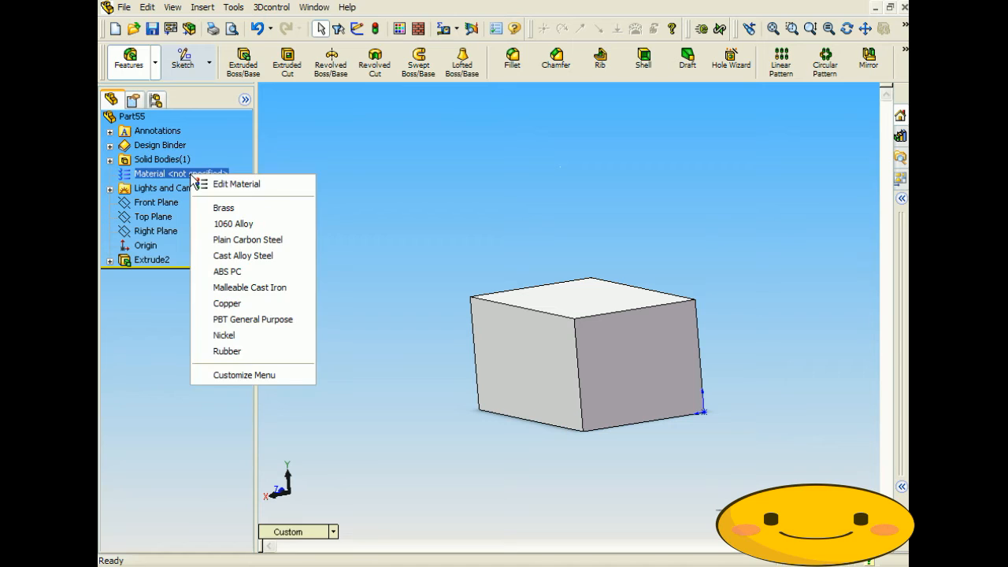
click(244, 228)
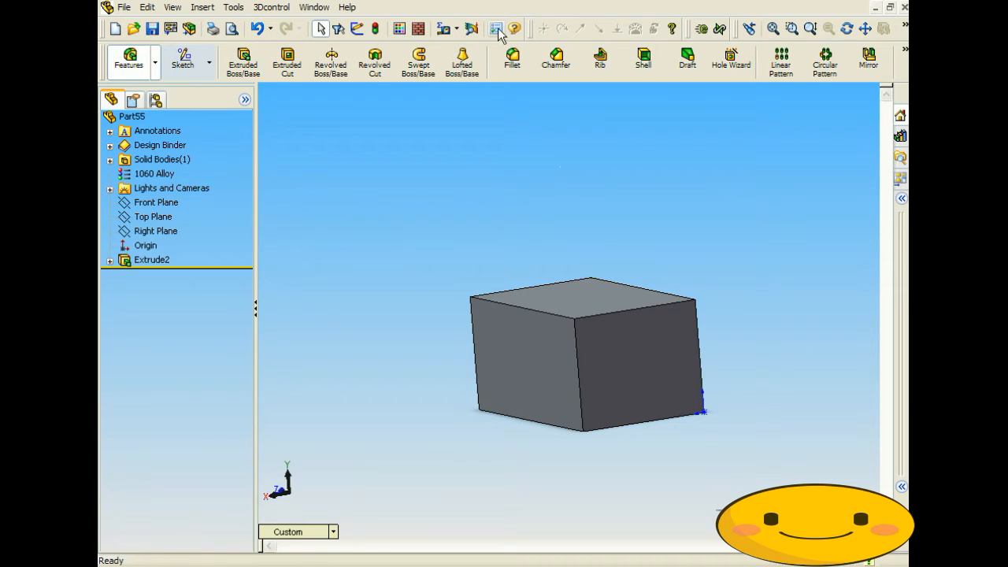
click(456, 29)
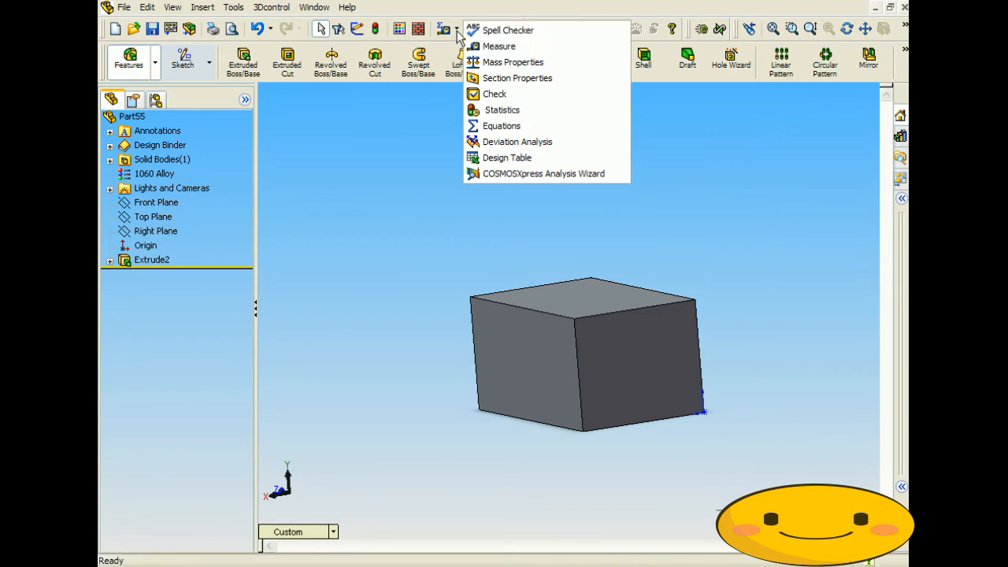
click(508, 62)
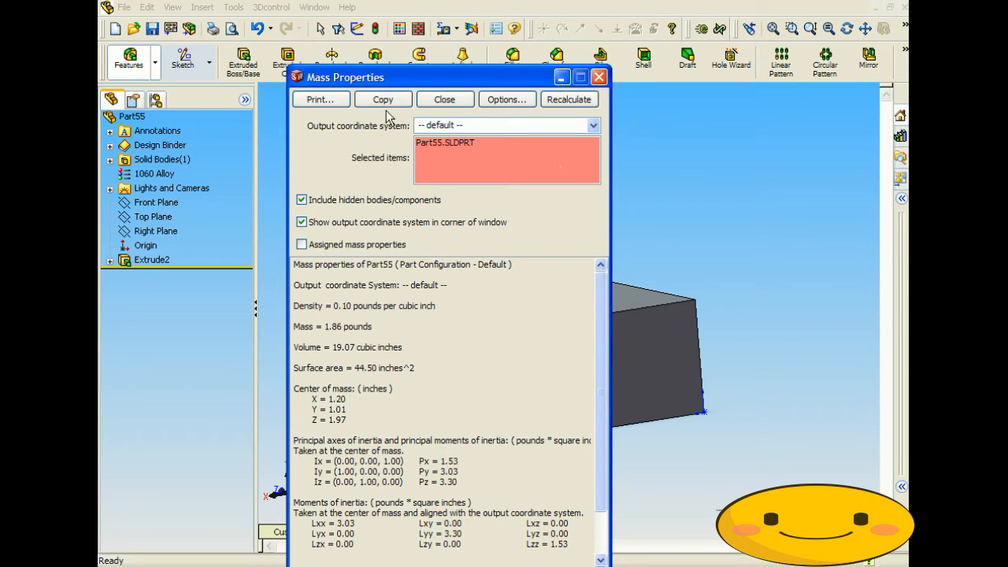
drag(383, 71, 333, 29)
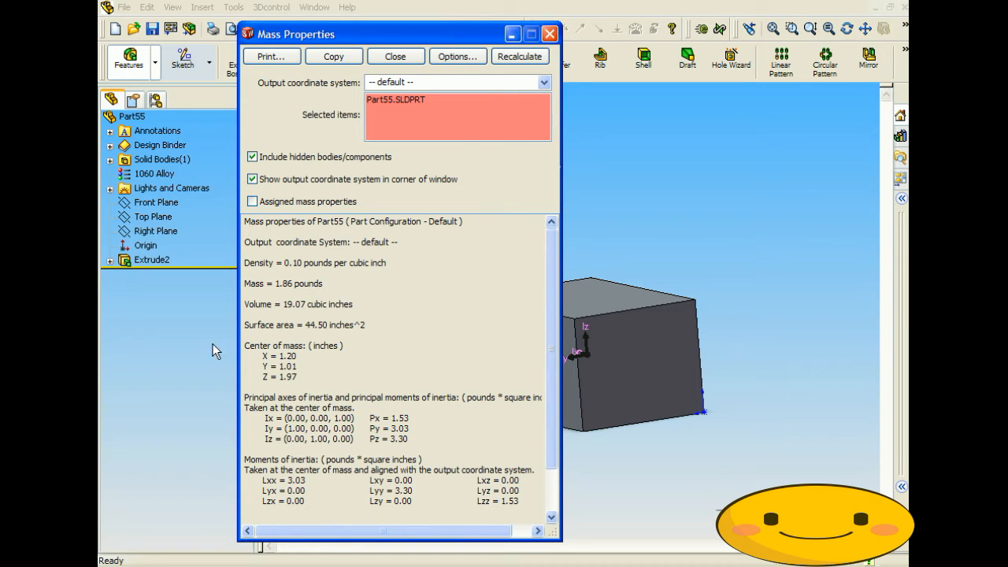
drag(273, 283, 323, 283)
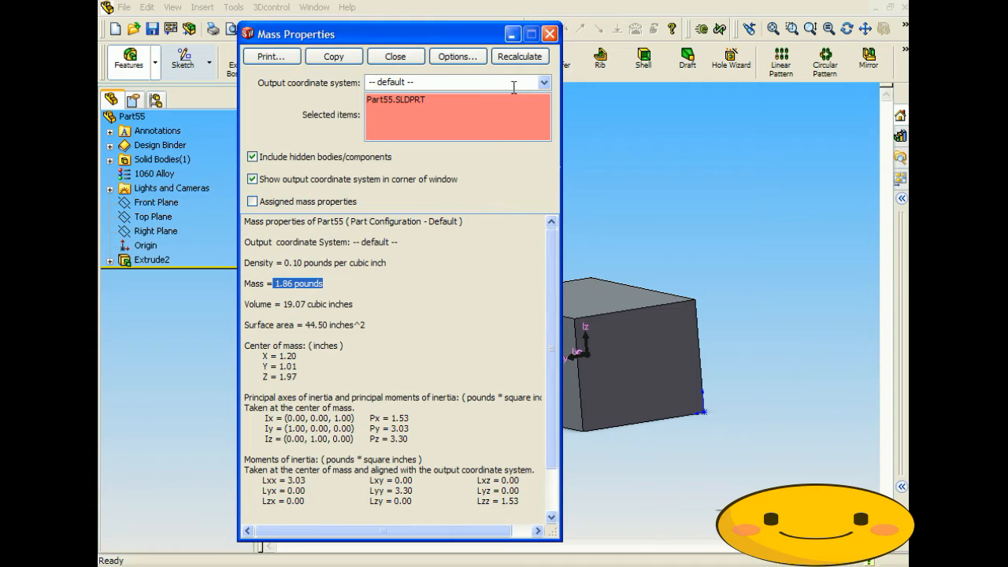
click(551, 34)
Assign Brass as the part's material and check the block's mass in the mass properties
right_click(168, 175)
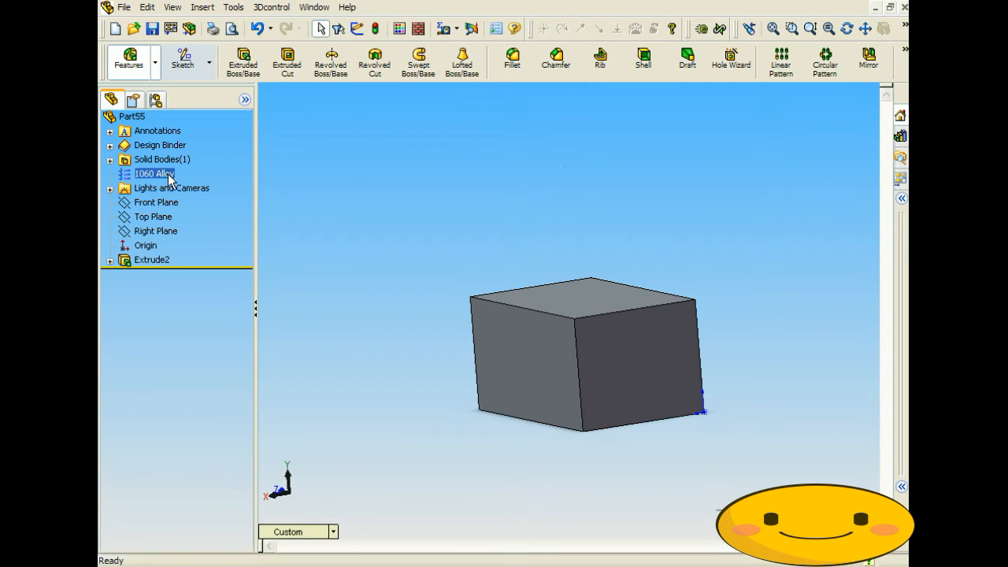
click(203, 225)
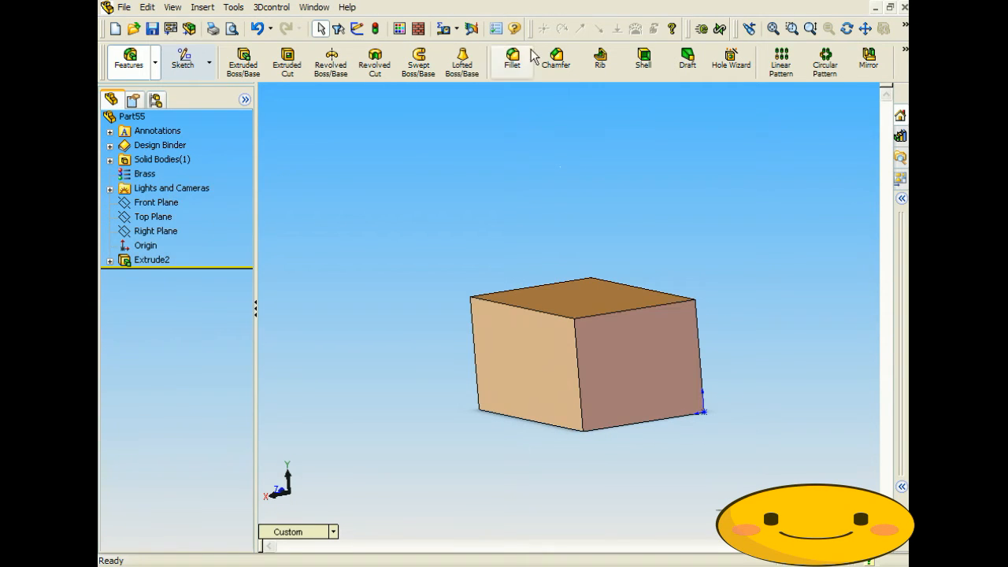
click(446, 30)
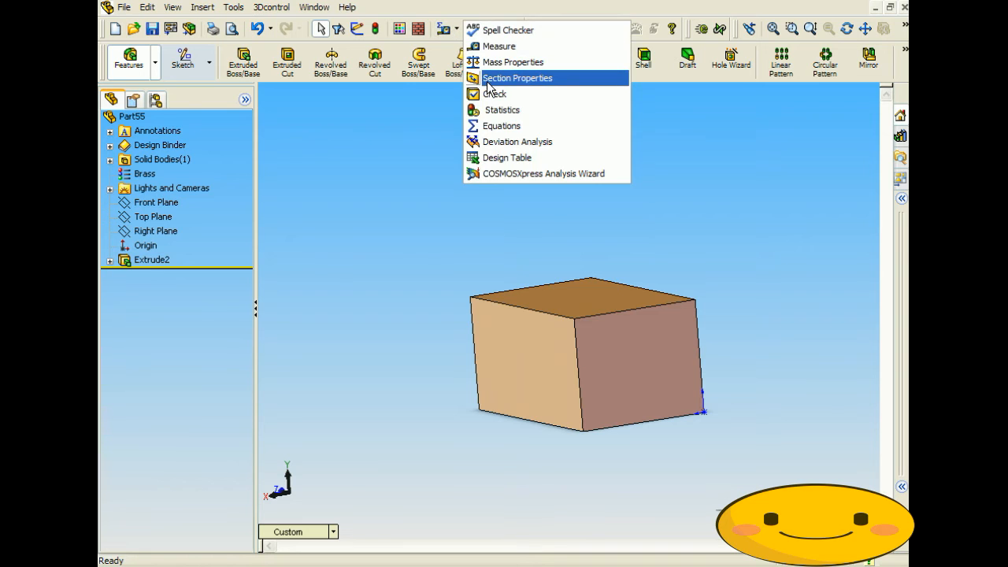
click(493, 70)
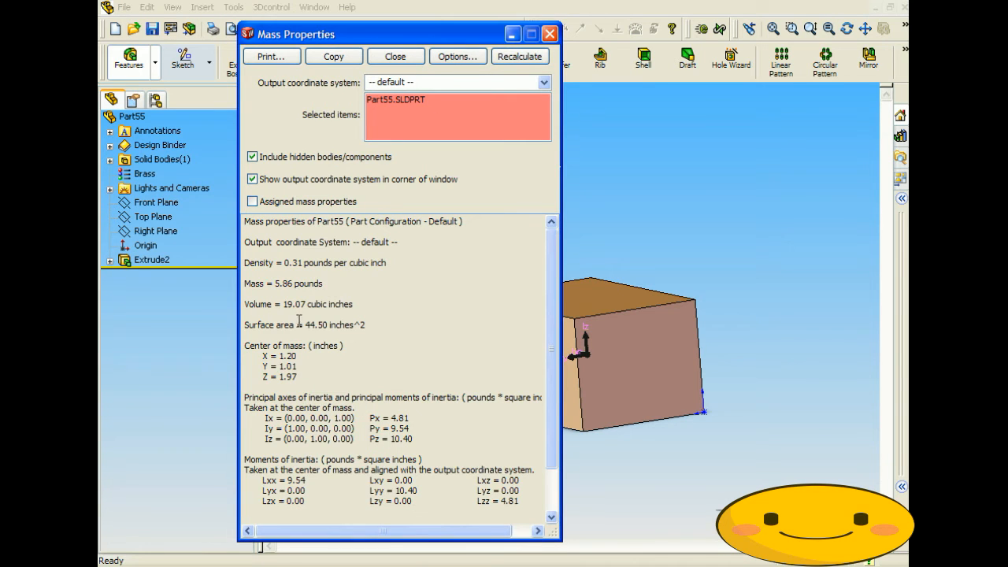
drag(274, 285, 295, 286)
drag(275, 284, 326, 285)
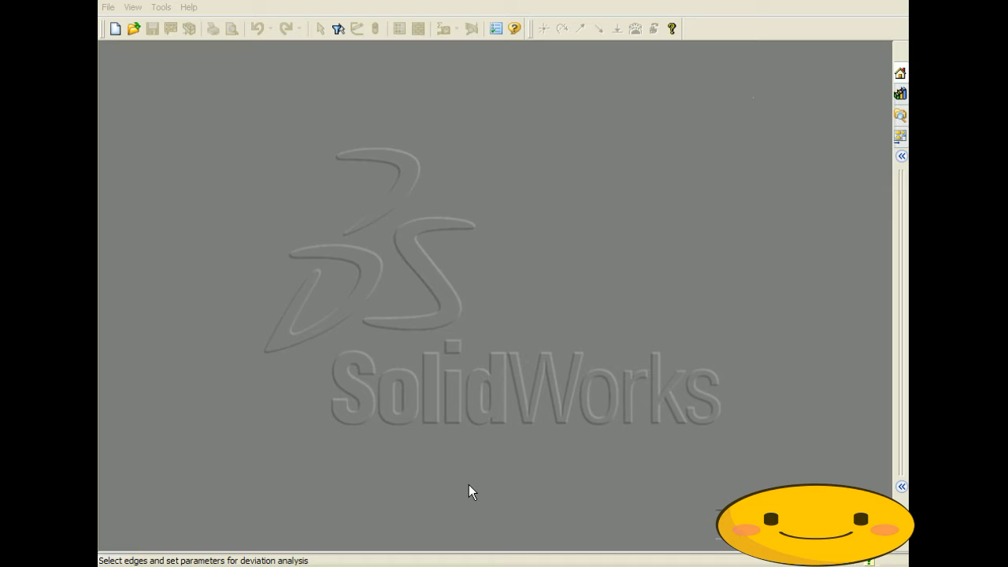
Create a new part document
click(108, 7)
click(128, 25)
click(330, 182)
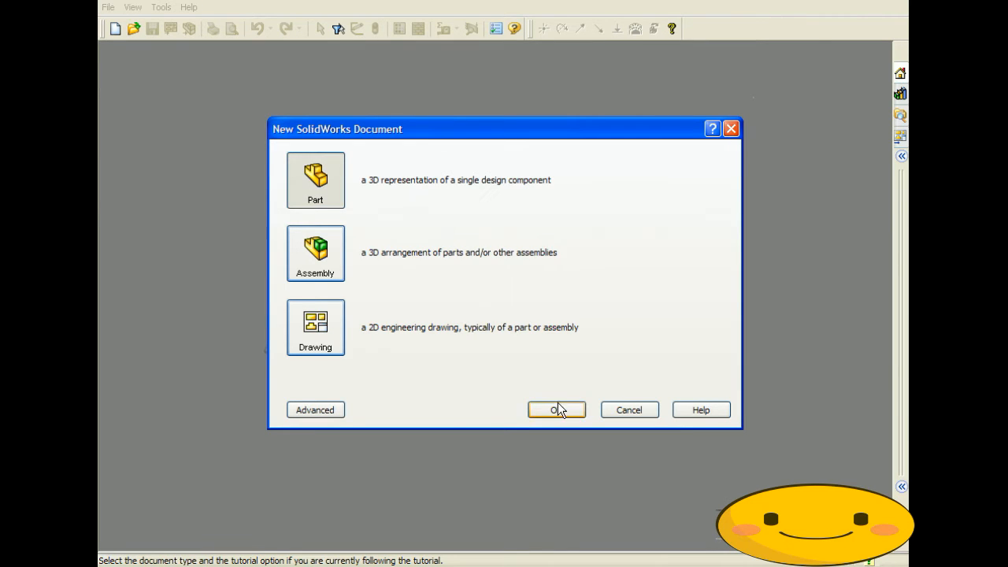
click(558, 406)
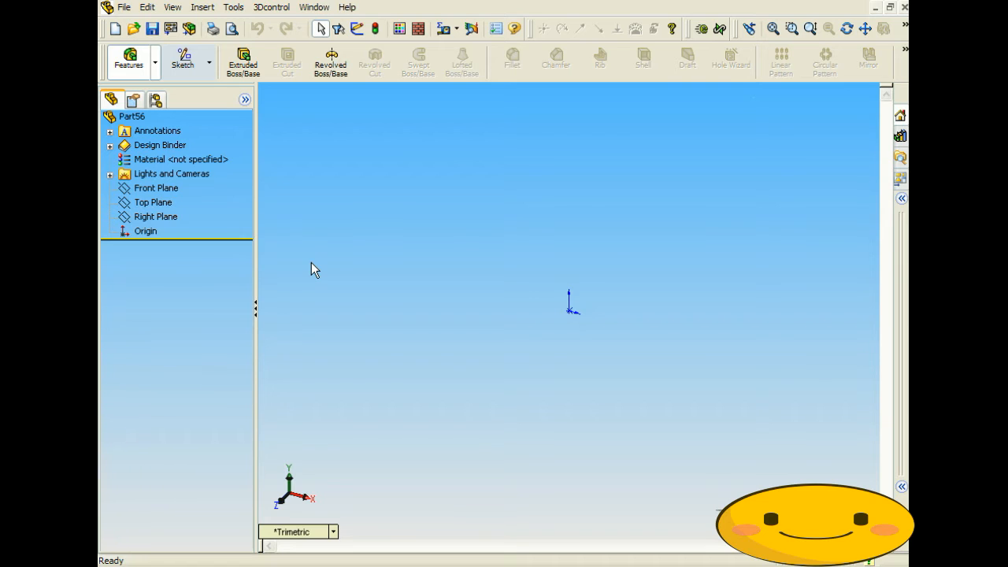
Add the equation 12*x=5 to the new part, keeping the angular equation units in degrees
click(451, 30)
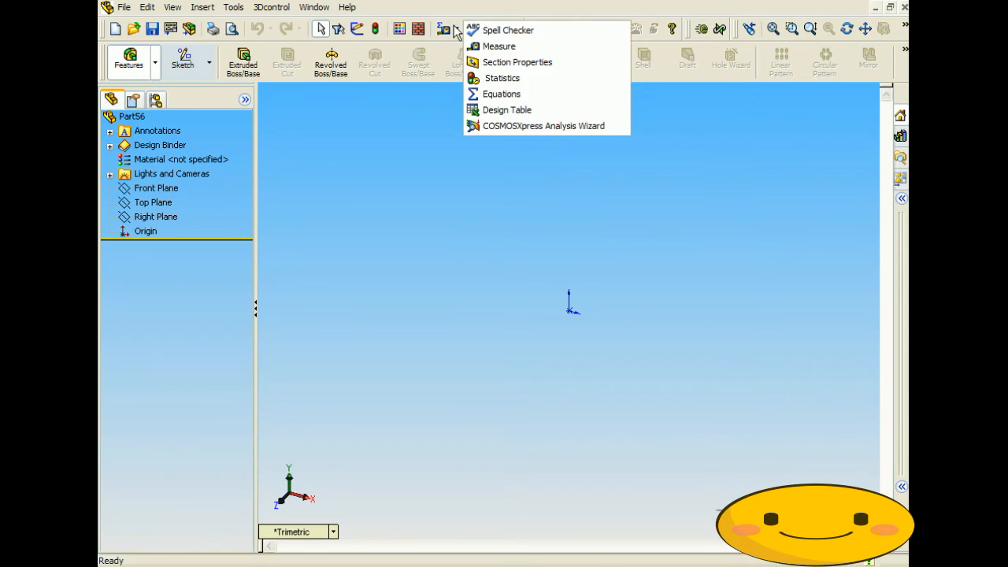
click(502, 98)
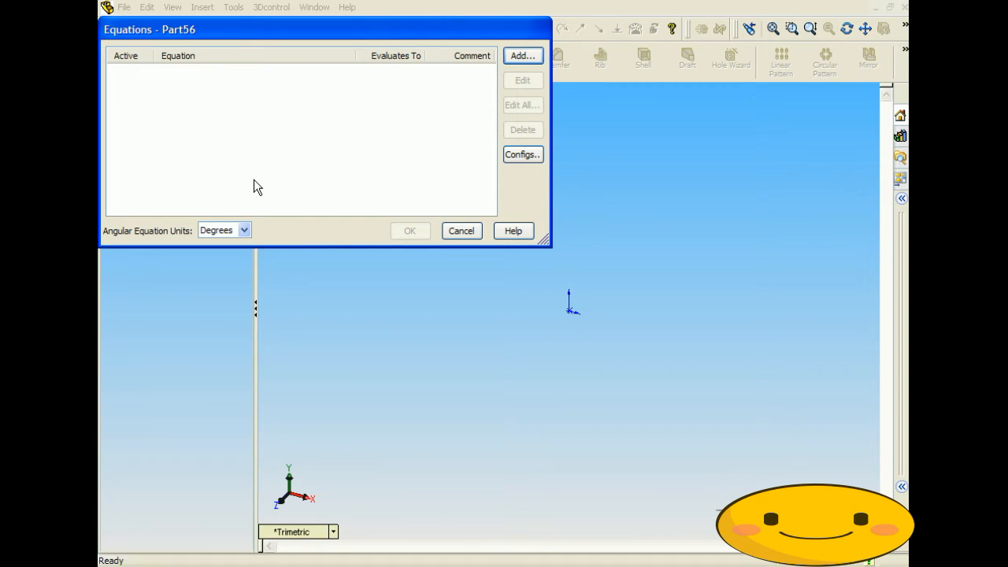
click(245, 230)
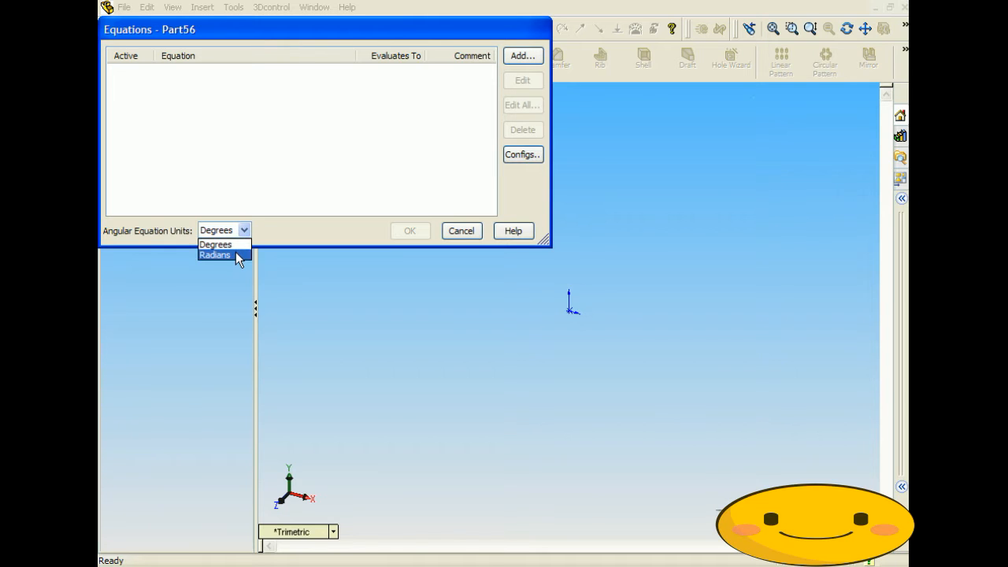
click(236, 244)
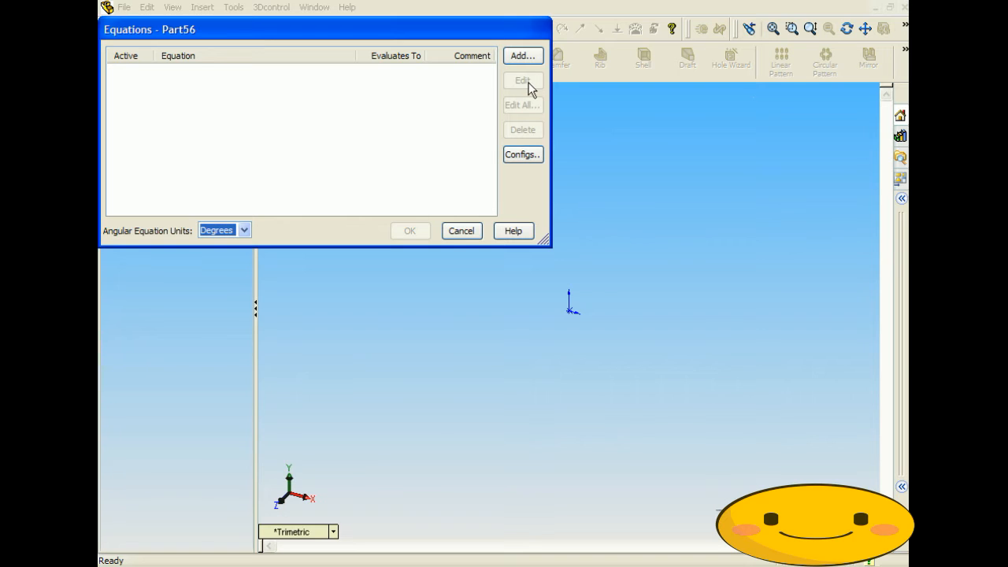
click(524, 56)
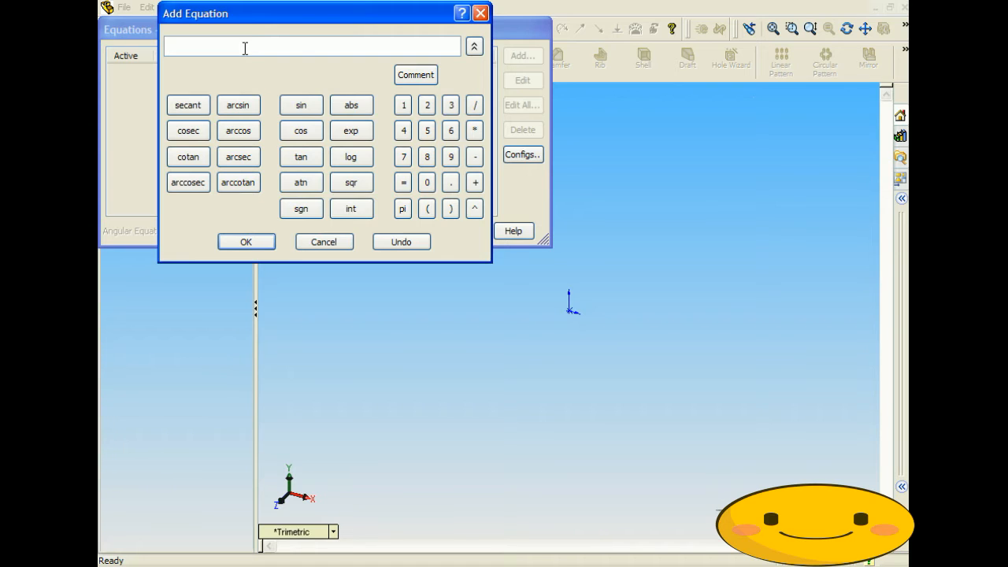
text(12*x=5)
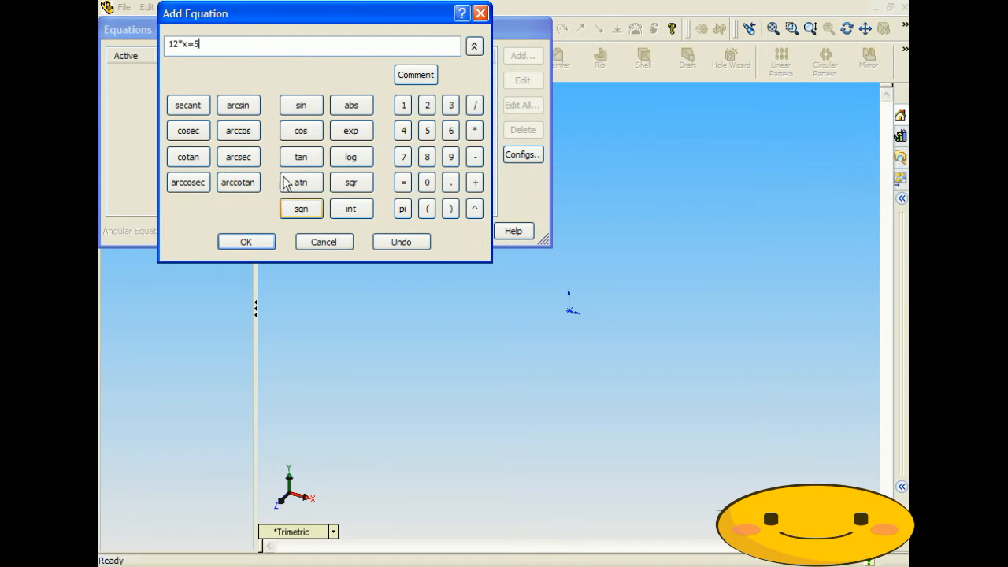
click(255, 240)
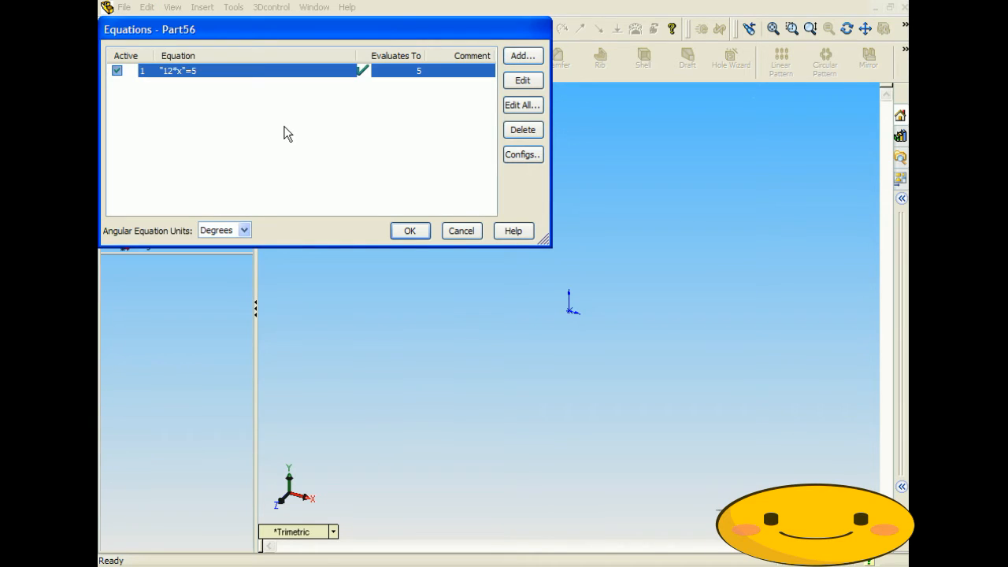
click(408, 232)
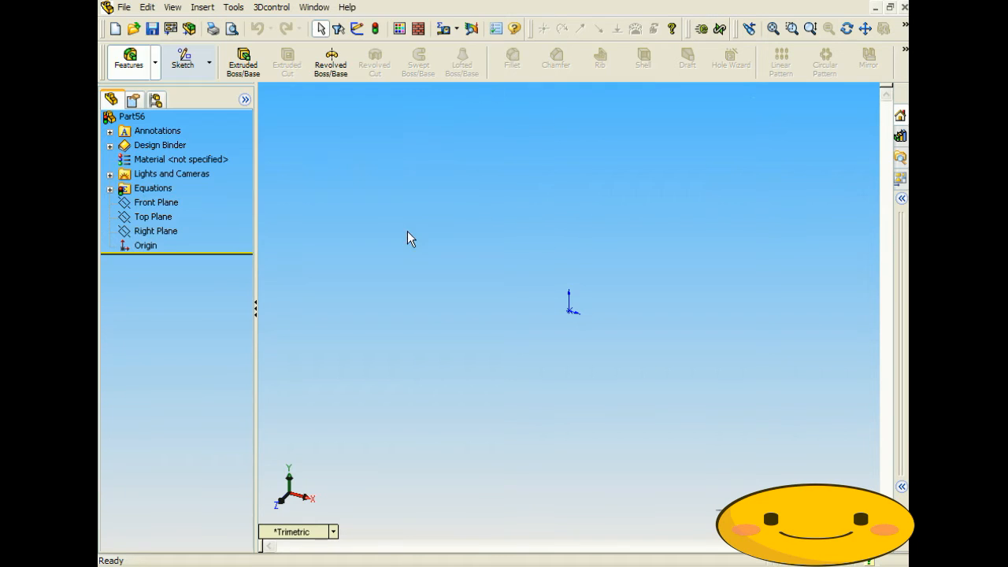
Edit the part's existing equation to read sin( 45 )*(3*x^4)=10
click(110, 190)
click(150, 202)
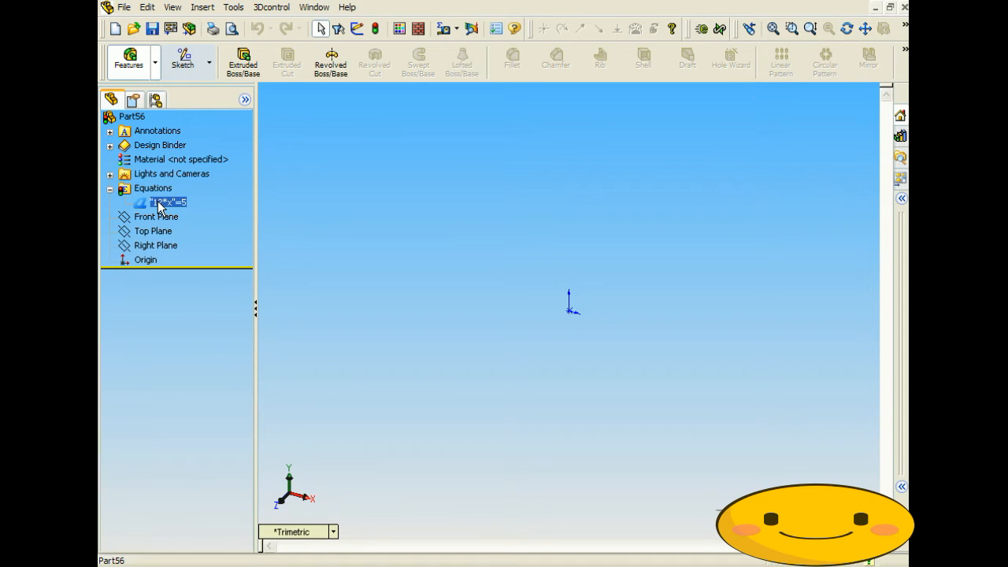
right_click(157, 200)
click(196, 212)
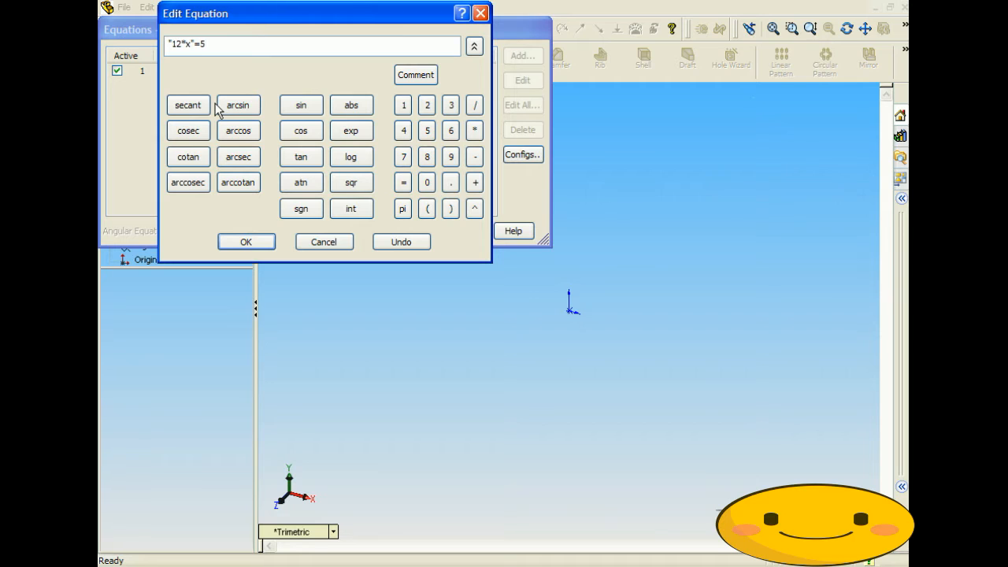
double_click(225, 40)
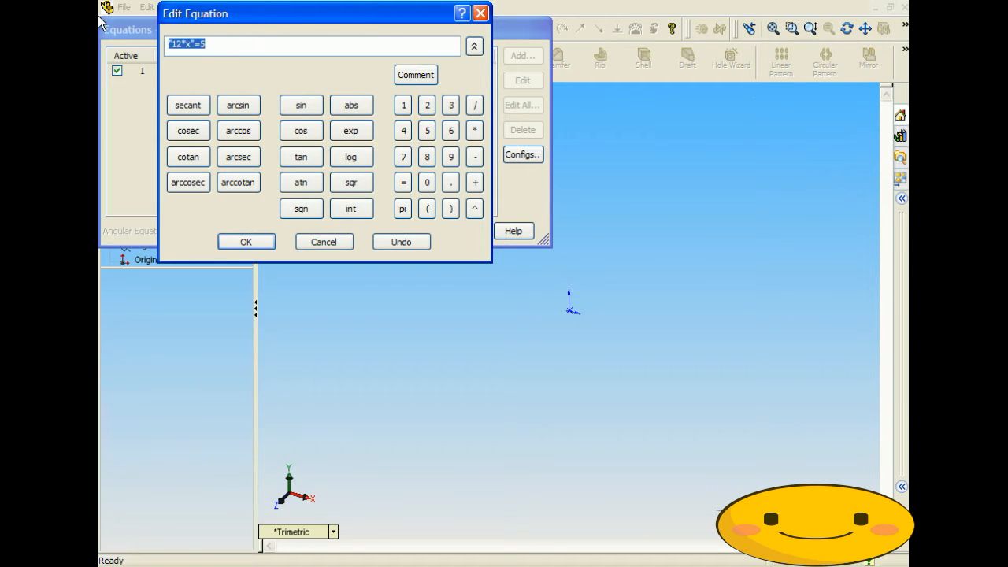
click(296, 108)
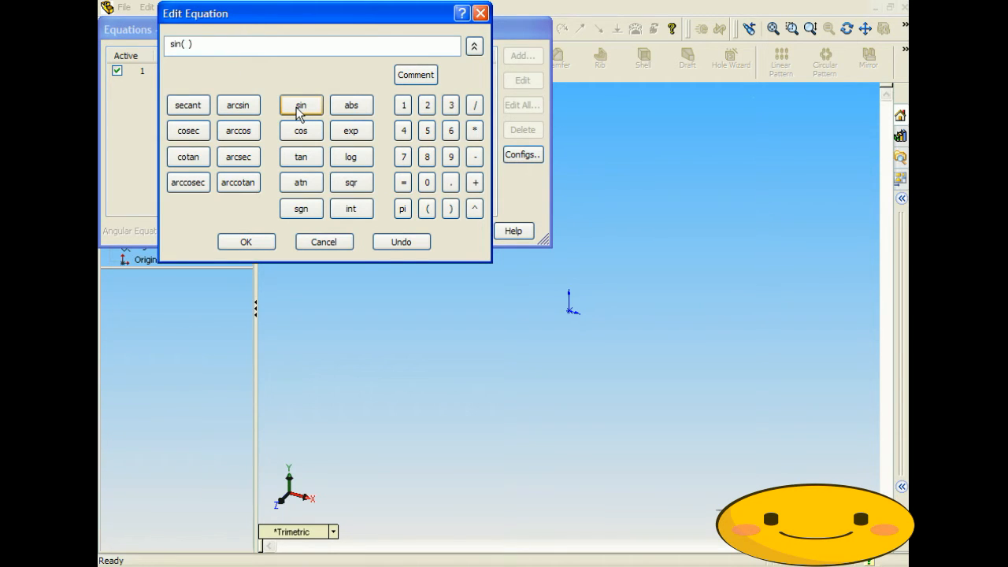
text(45 )*(3*x^4)=10)
click(253, 242)
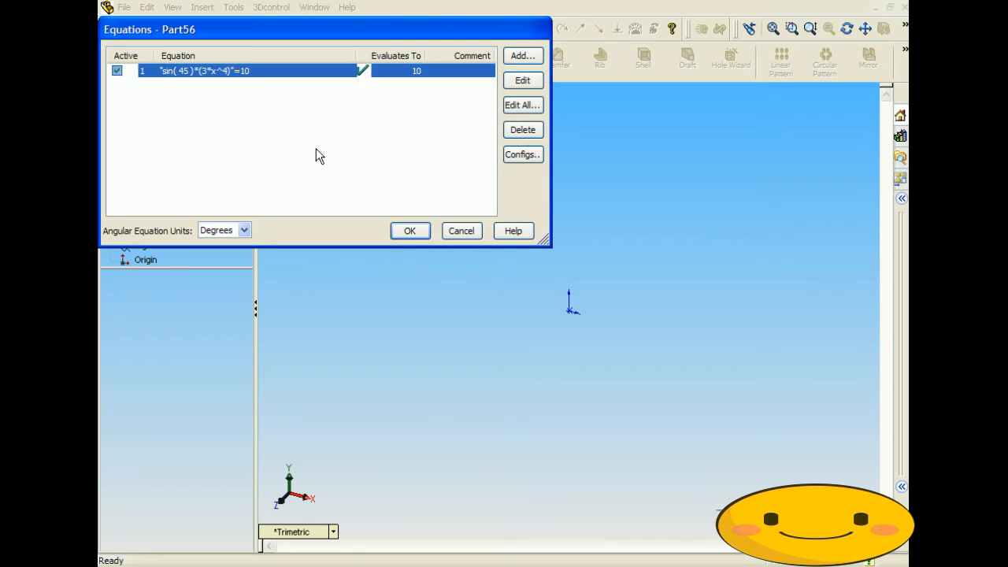
click(416, 230)
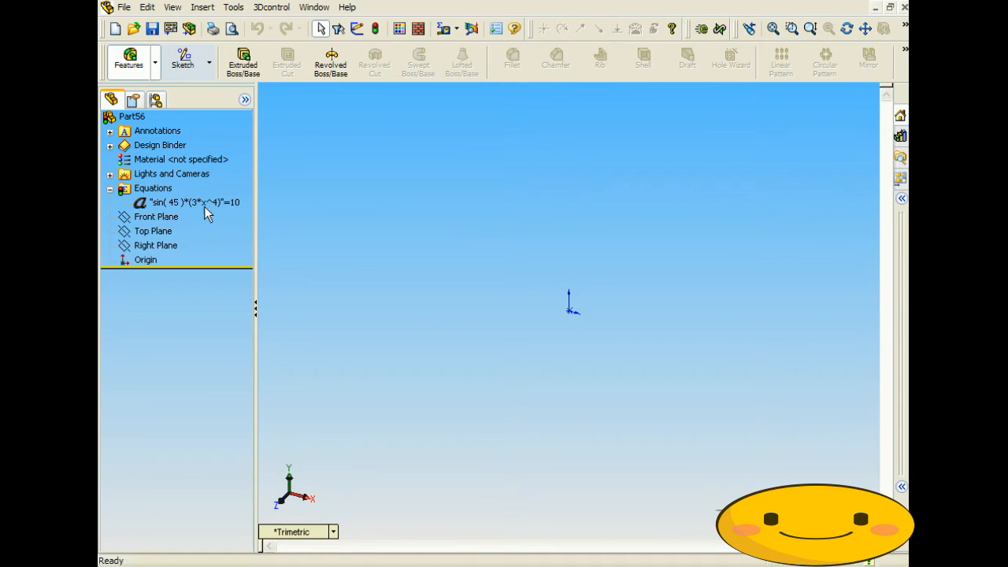
Try to replace the "=10" ending of the sine equation with "-10"
right_click(197, 204)
click(224, 212)
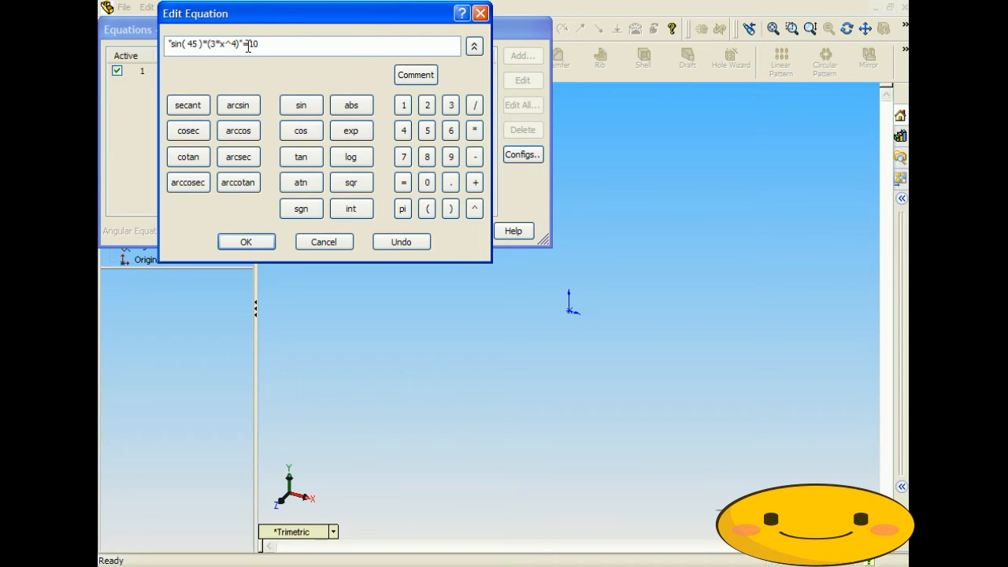
drag(242, 46, 277, 47)
text(-10)
click(250, 242)
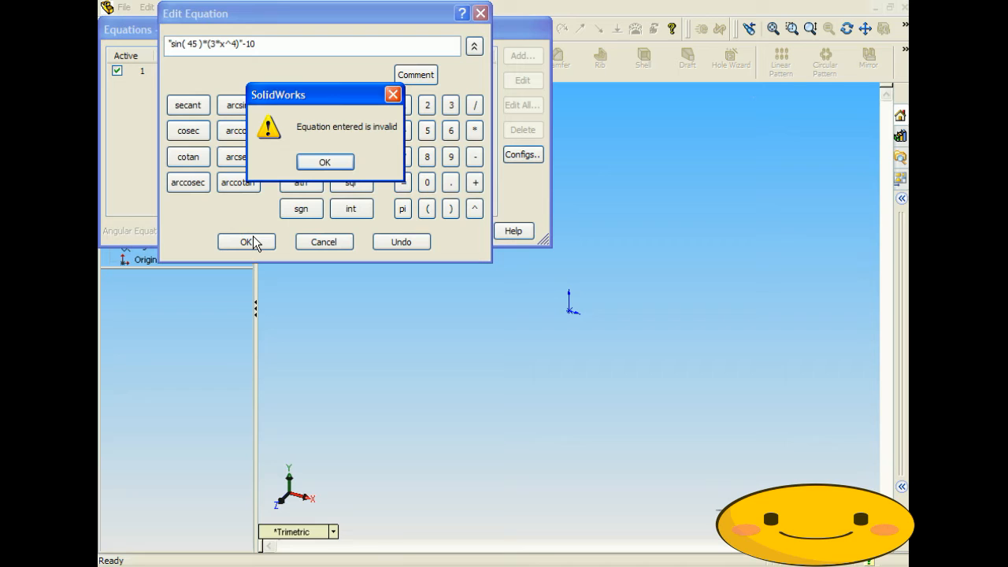
click(320, 162)
Change the ending of the sine equation to =0 and accept the edited equation
drag(244, 44, 311, 41)
key(BackSpace)
key(BackSpace)
text(=0)
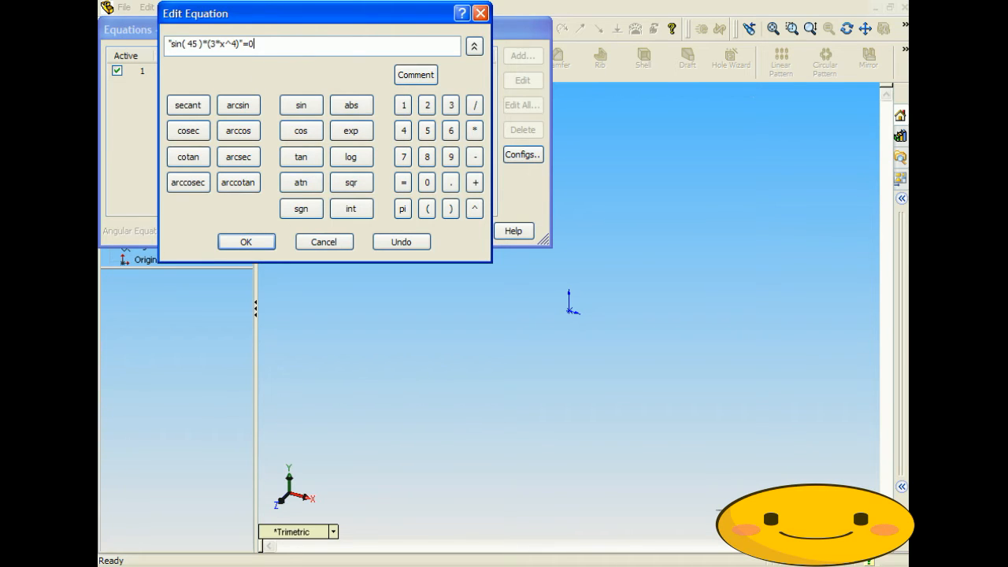
click(260, 241)
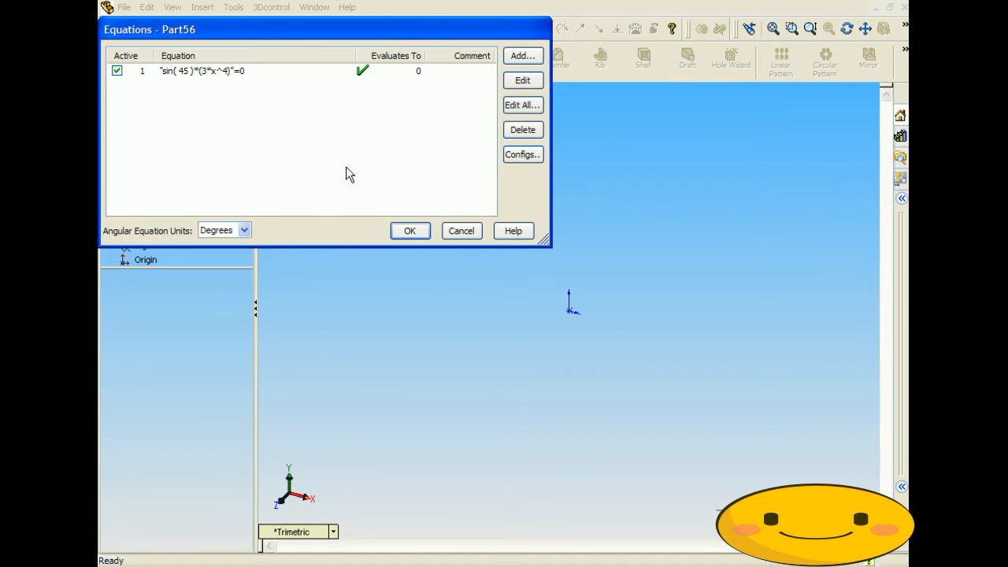
click(398, 233)
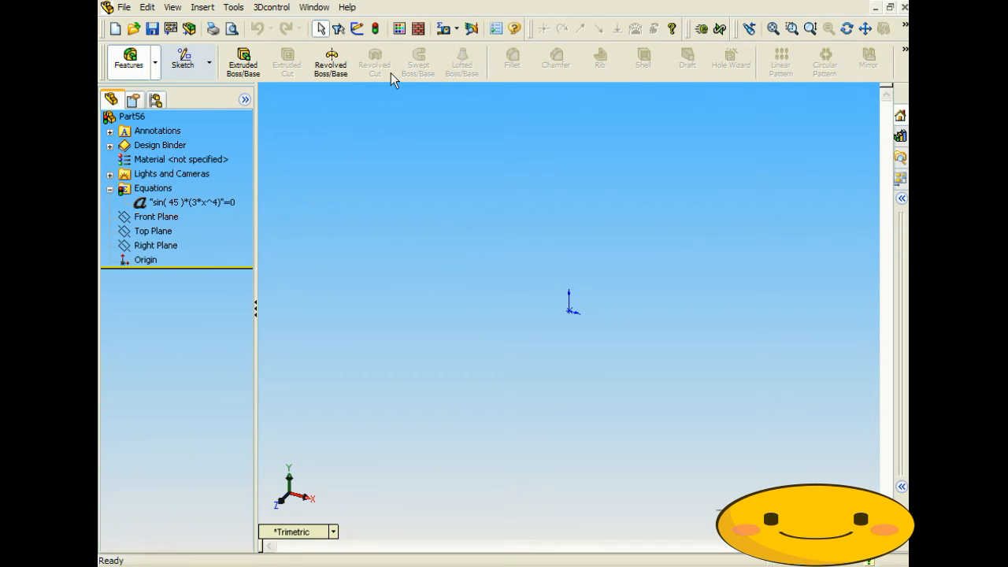
Add a second equation, tan( 30 )*7=12, to the part
click(456, 29)
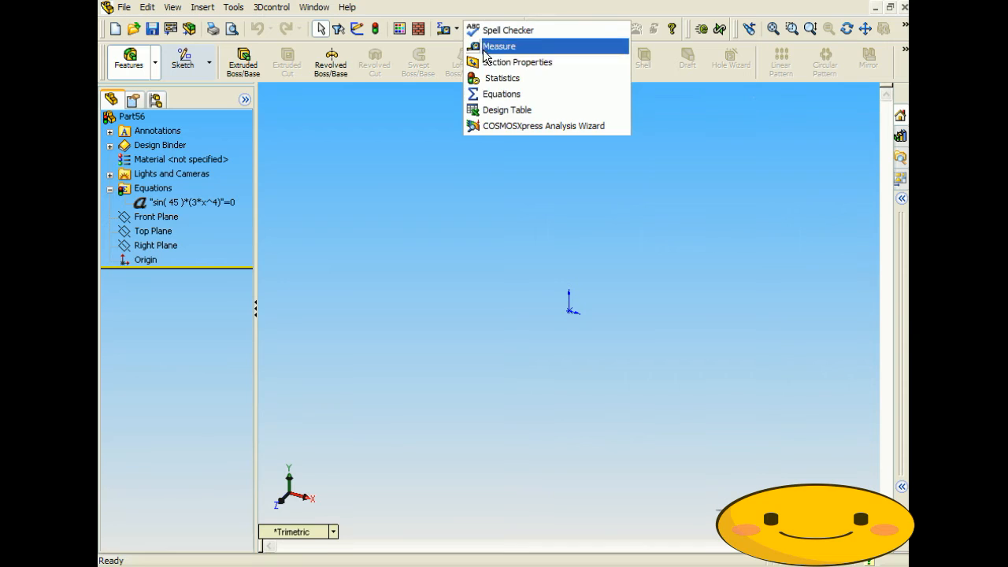
click(489, 96)
click(520, 56)
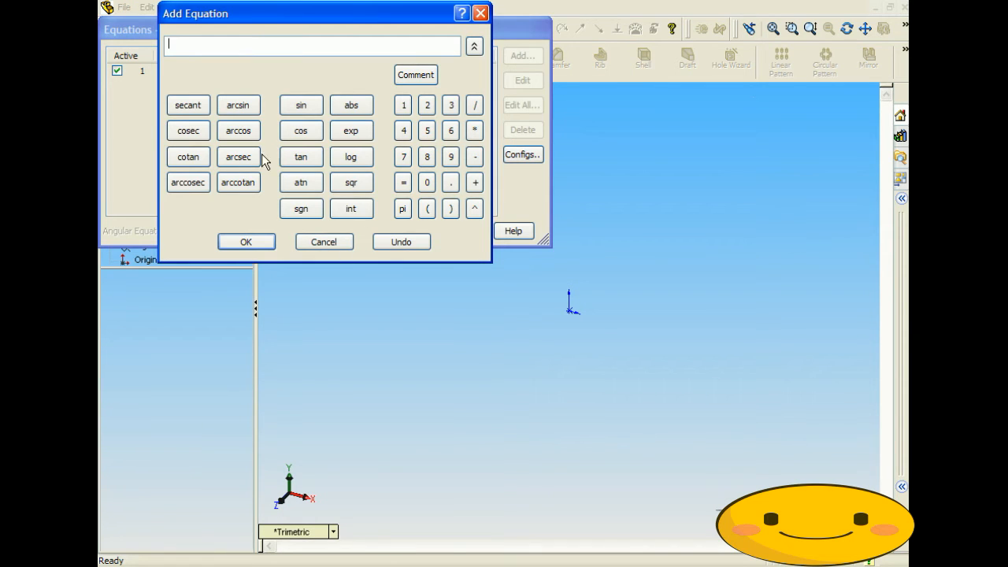
click(300, 157)
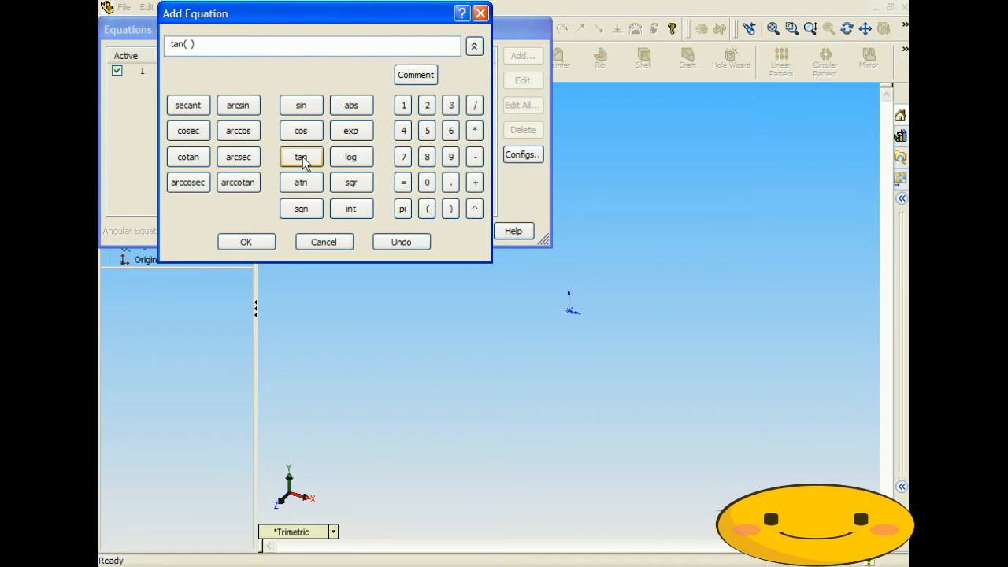
text(30)
key(Right)
key(Right)
text(*7=12)
click(265, 244)
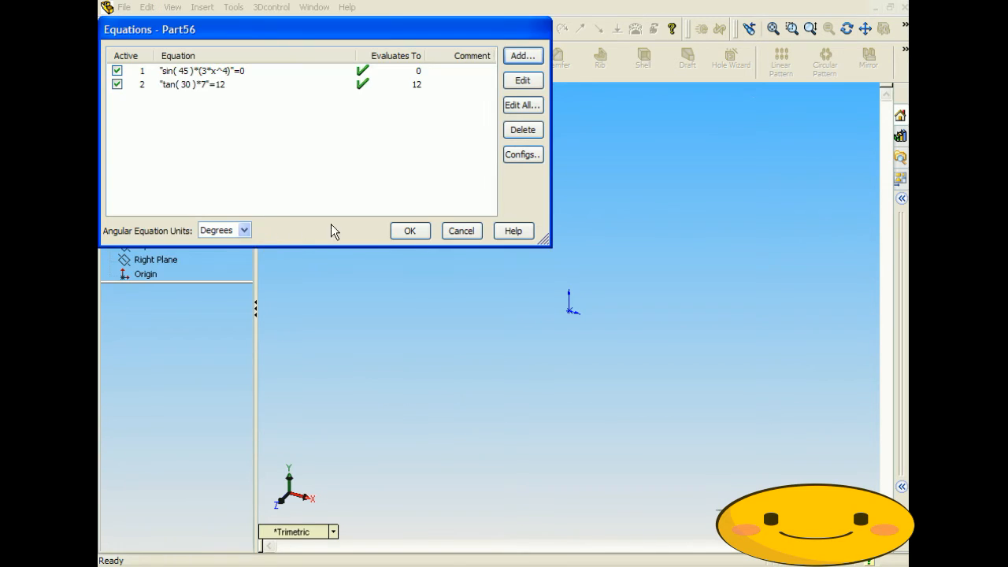
click(408, 231)
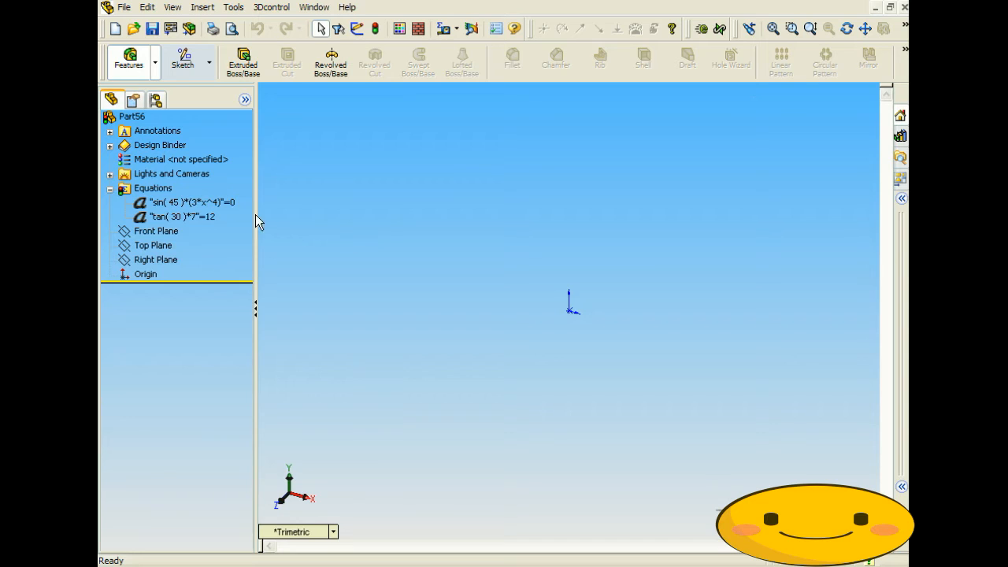
click(196, 220)
click(349, 249)
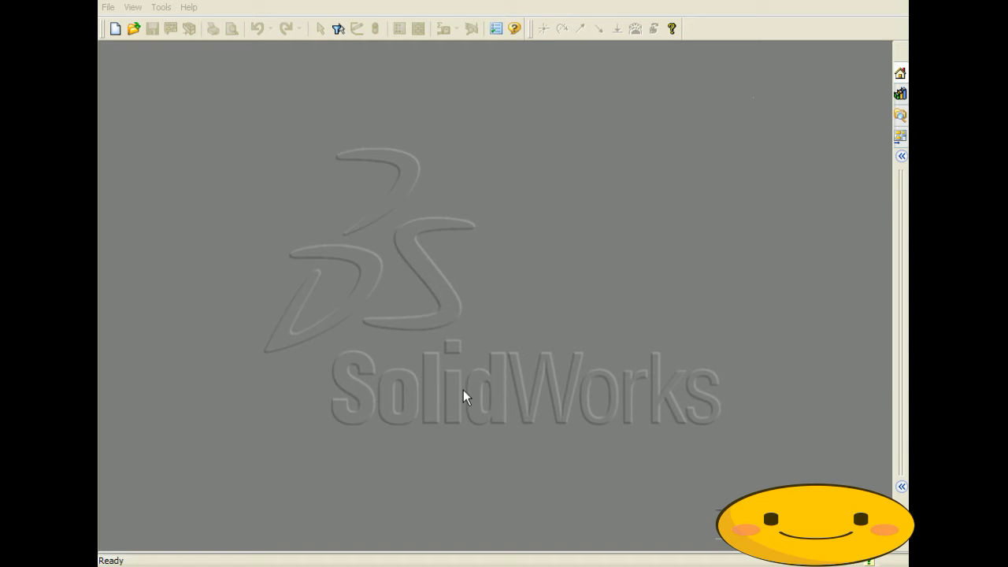
Create another new part document for sketching
click(108, 7)
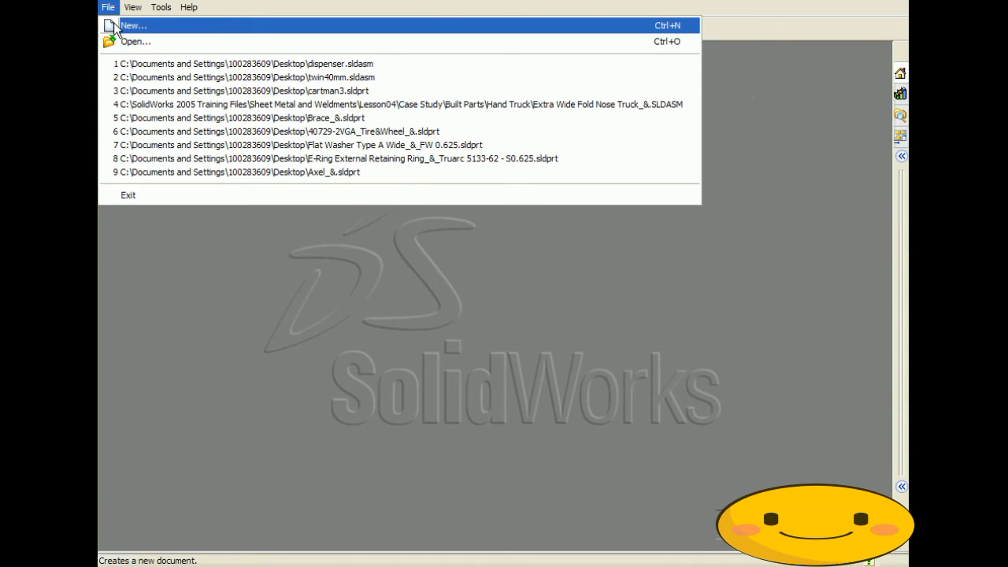
click(131, 25)
click(531, 410)
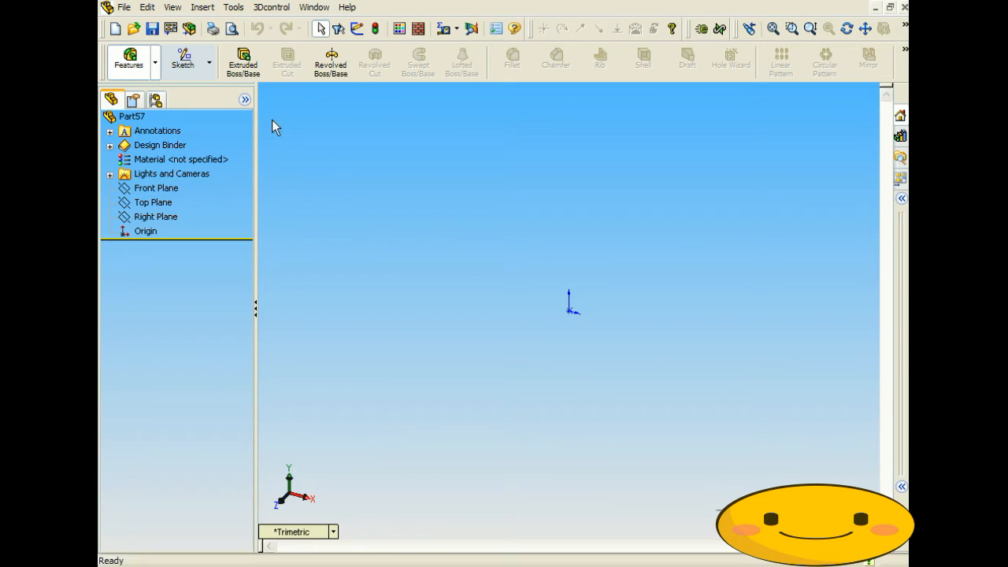
Sketch a rectangle on the Front Plane with one corner at the origin
click(196, 66)
click(439, 65)
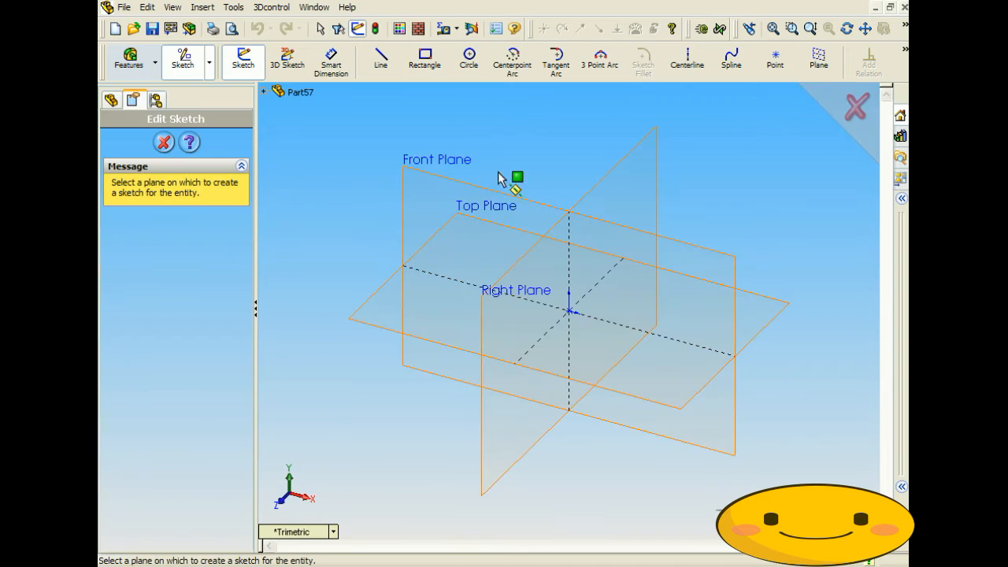
click(518, 197)
mouse_move(569, 310)
mouse_down()
mouse_move(724, 210)
mouse_move(682, 187)
mouse_up()
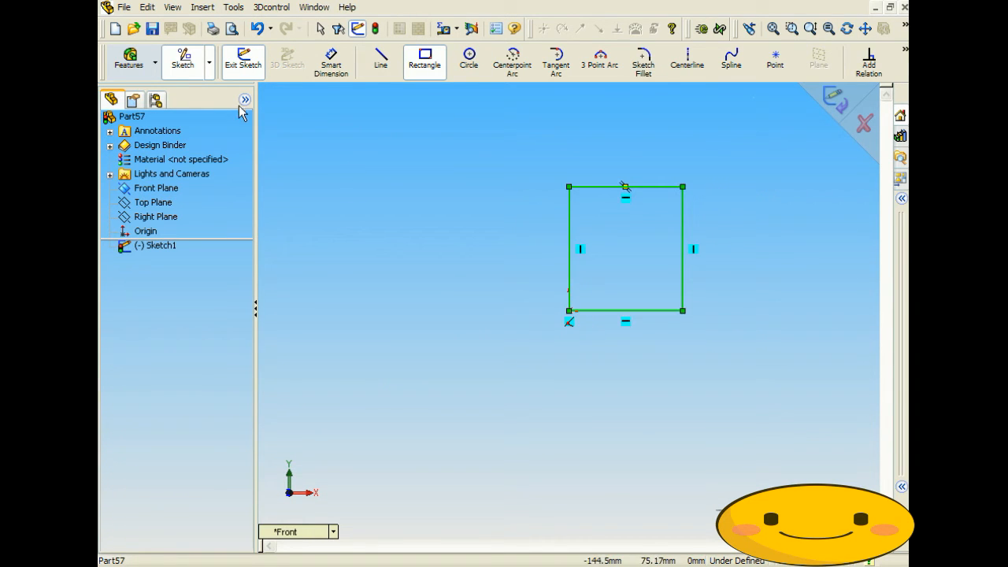
Extrude the rectangle 50 mm as a blind boss from the sketch plane
click(129, 60)
click(250, 57)
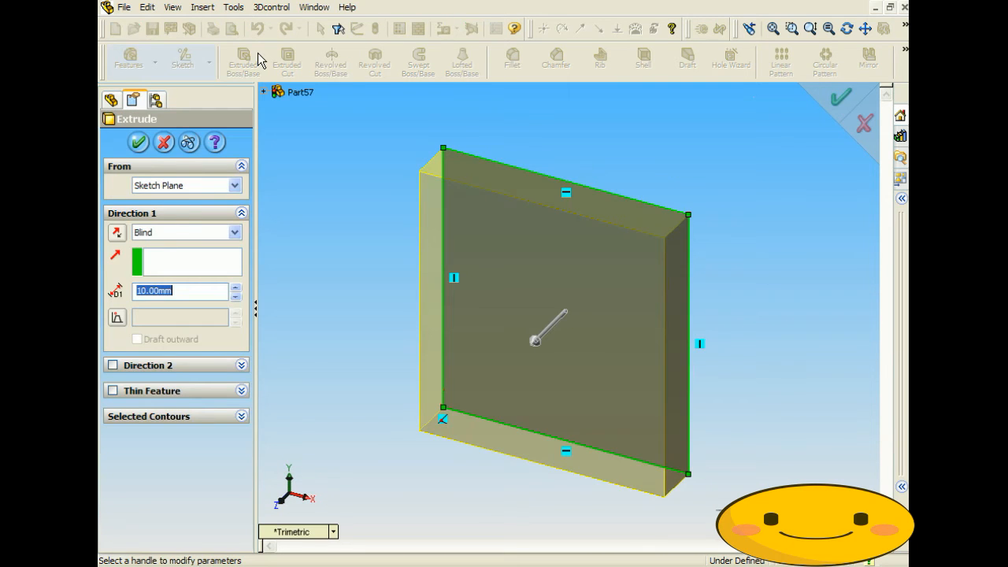
text(50)
key(Return)
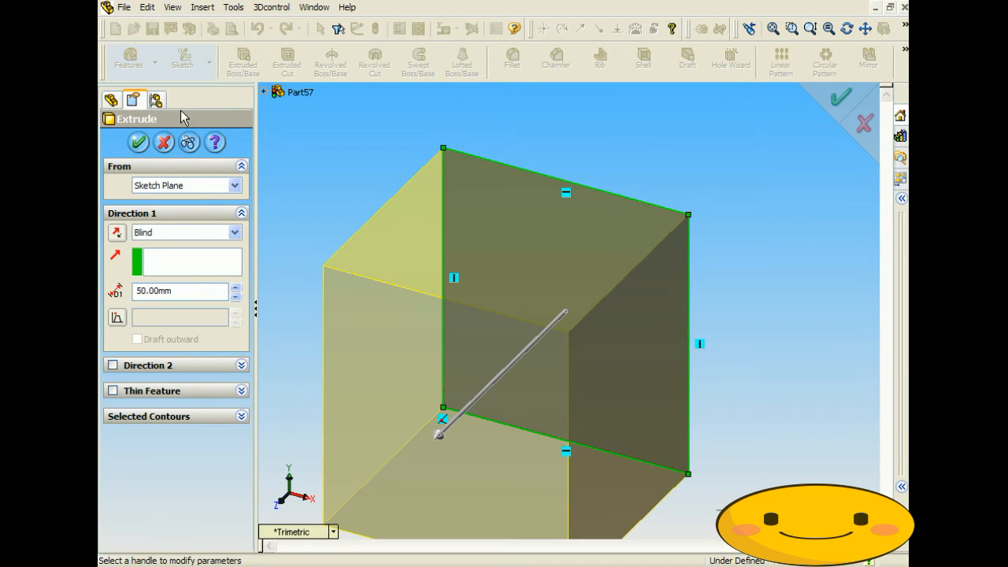
click(138, 143)
Review the part's feature statistics, including the feature, solid and surface counts and the total rebuild time
scroll(493, 320, up, 4)
middle_drag(493, 321, 496, 298)
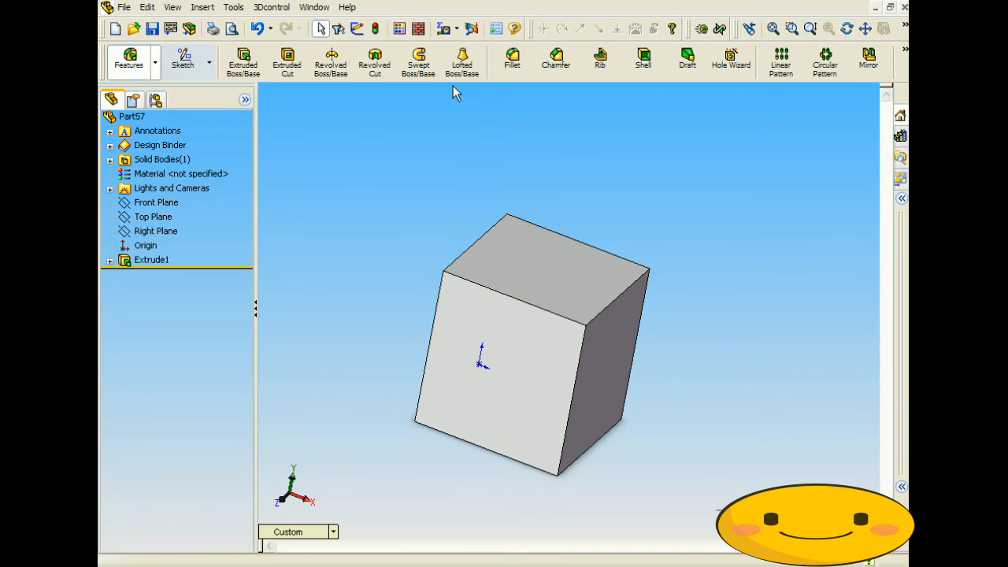
click(456, 28)
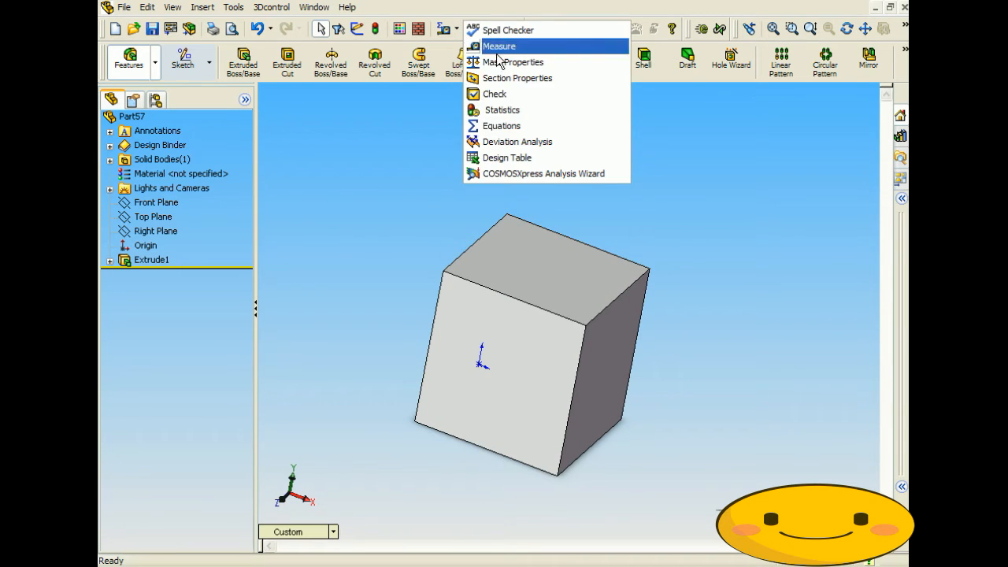
click(540, 114)
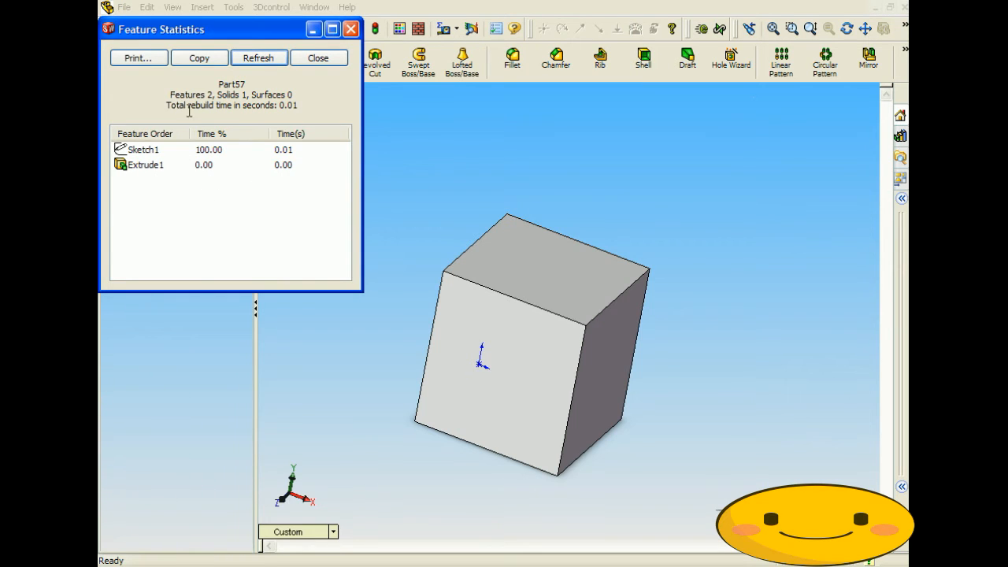
drag(180, 94, 313, 96)
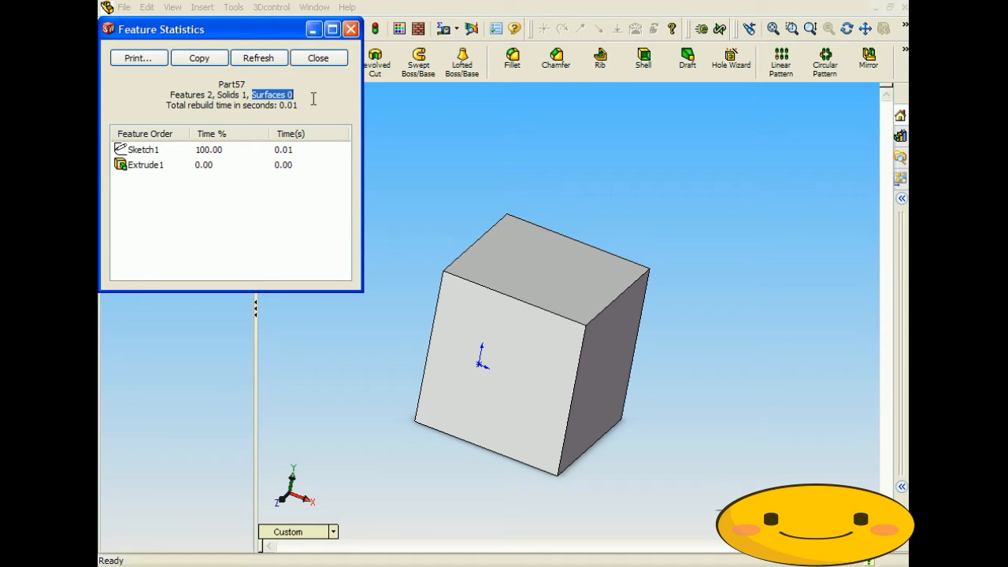
drag(197, 106, 309, 119)
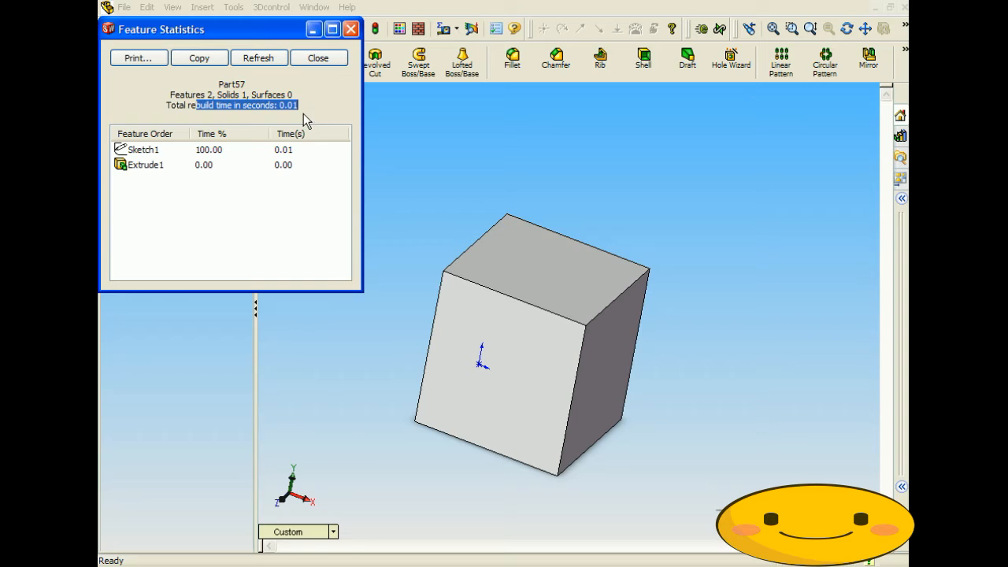
click(340, 61)
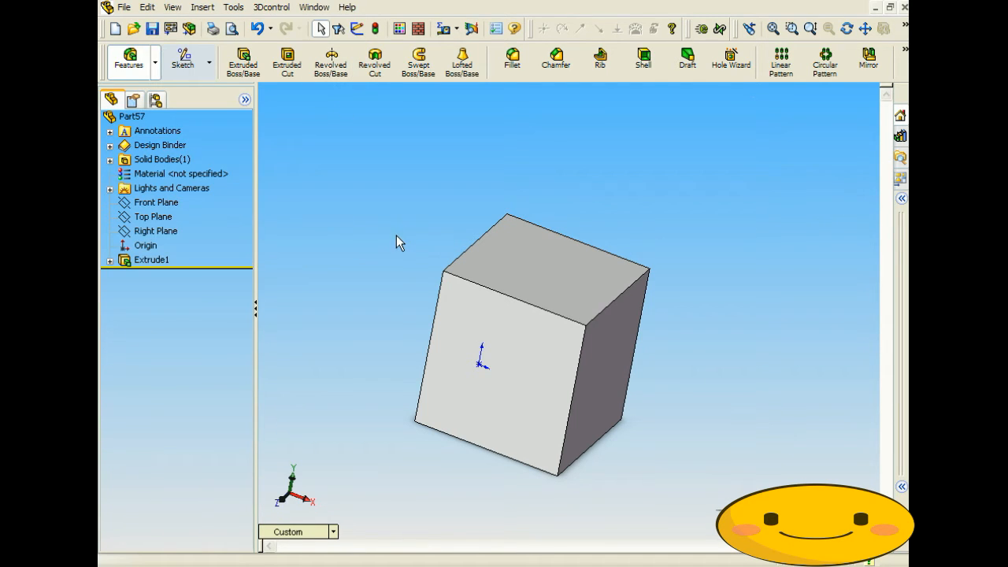
Sketch a circle of about 10.6 mm radius near the centre of the block's top face
click(550, 268)
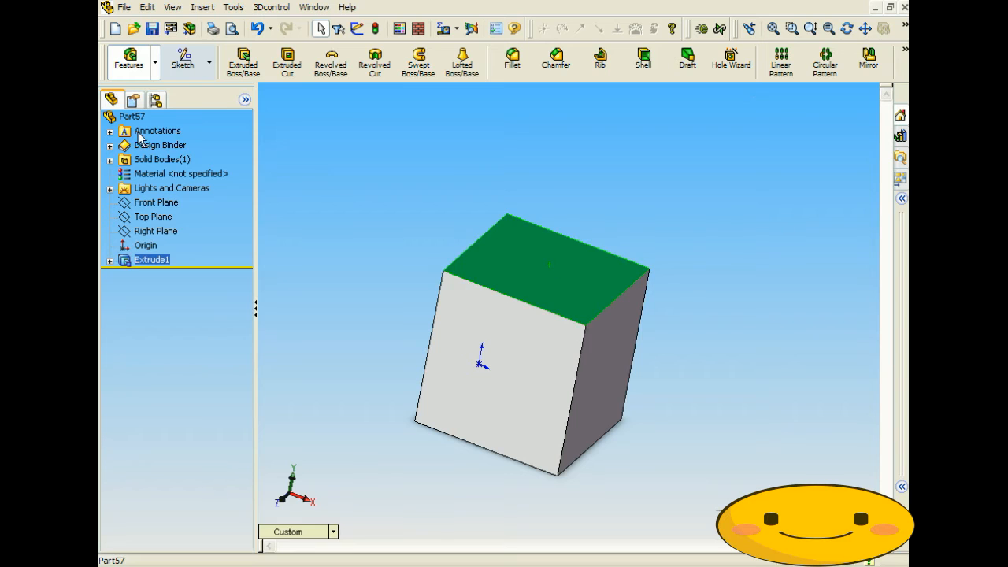
click(183, 59)
click(469, 59)
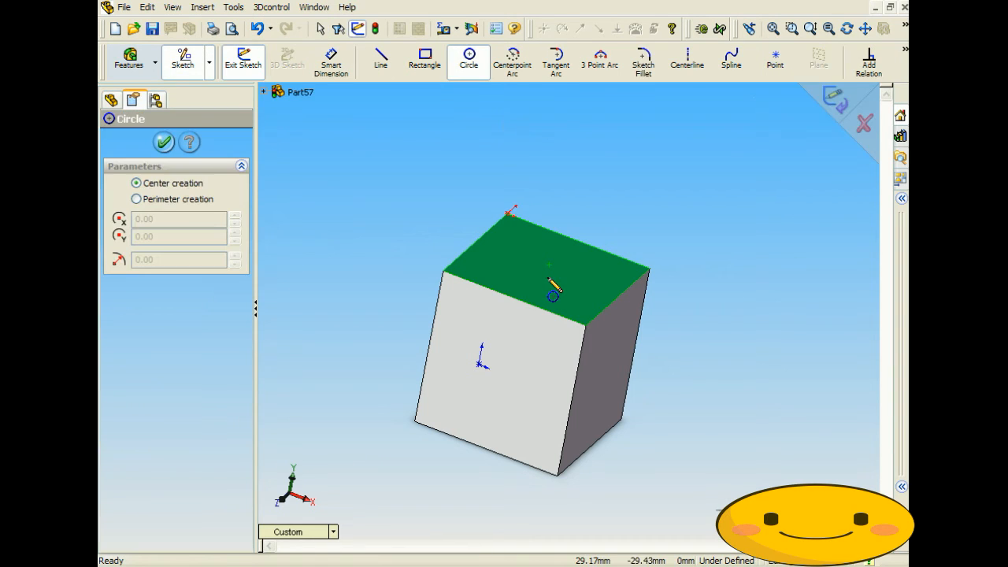
click(539, 265)
click(564, 292)
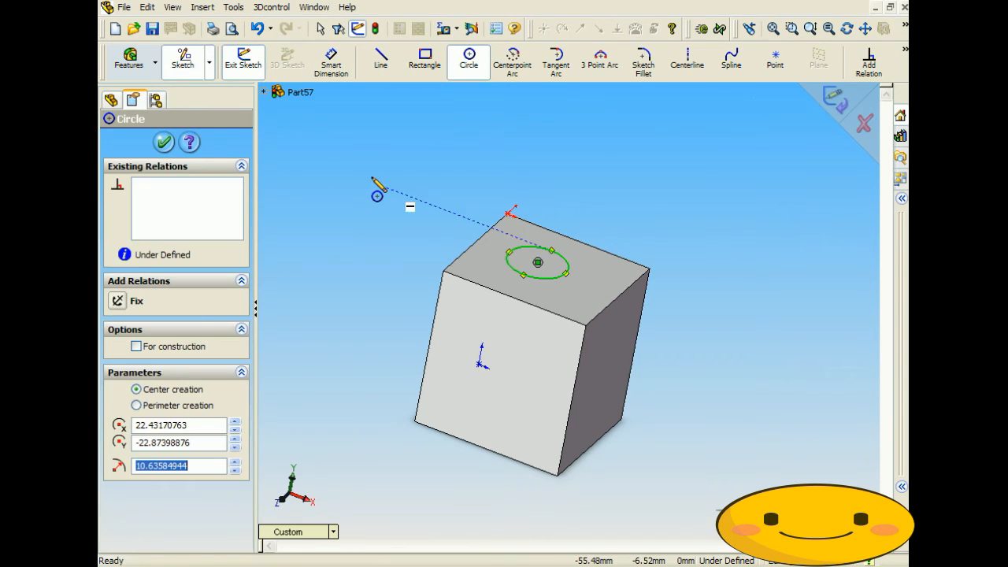
Extrude the circle 50 mm upward as a blind boss merged with the block
click(138, 72)
click(243, 59)
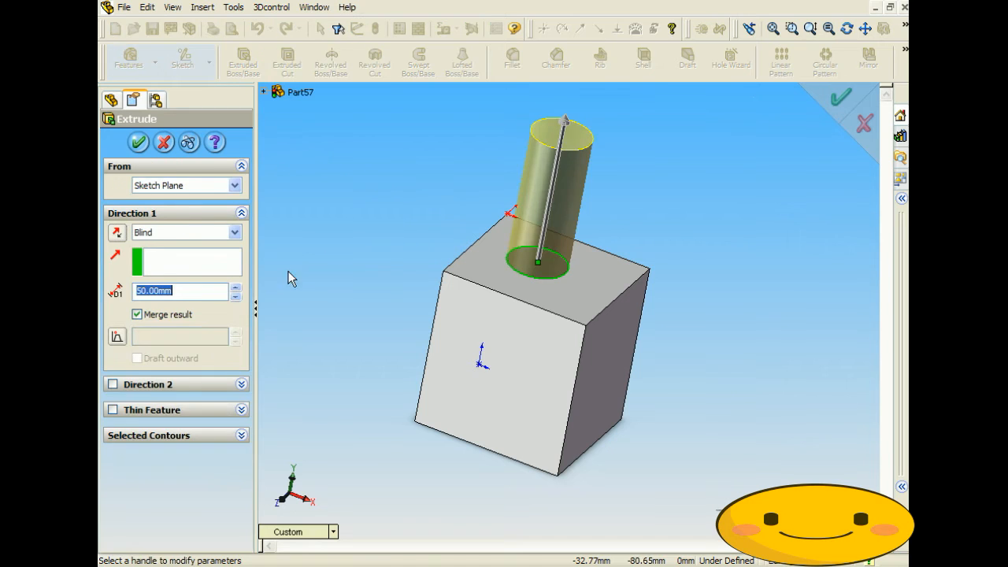
click(139, 143)
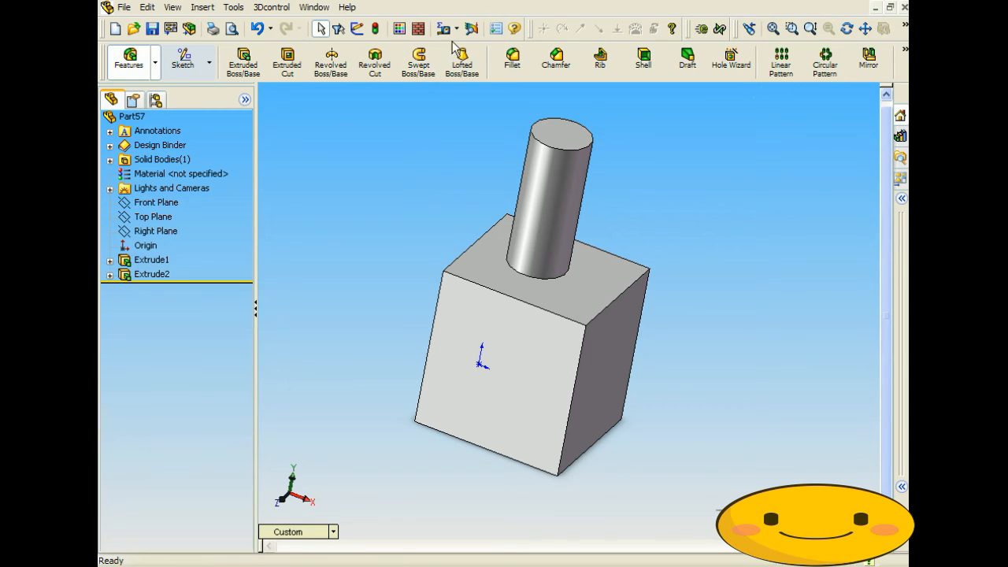
Recheck the feature statistics with the cylinder added, examining the counts, rebuild time and feature list
click(457, 29)
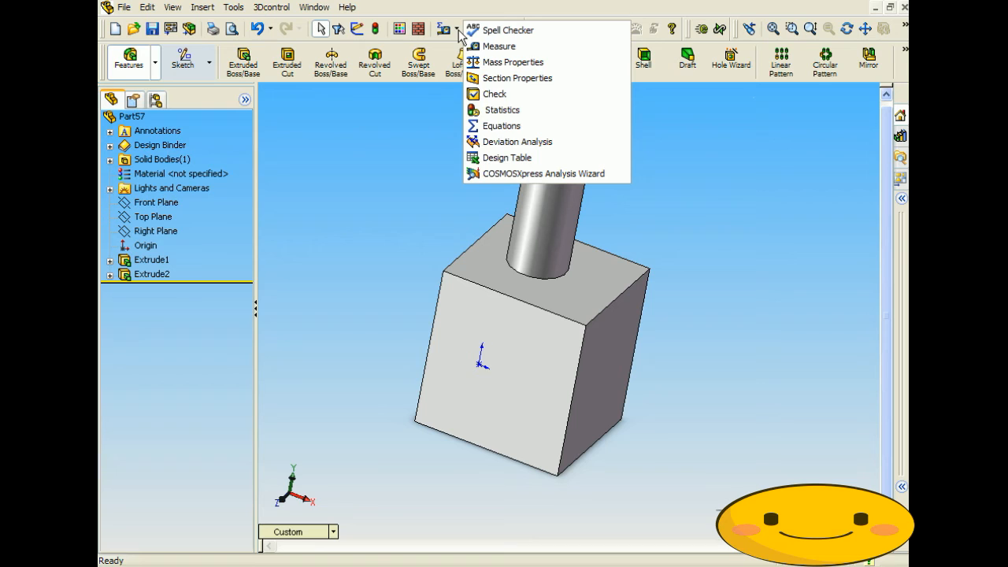
click(547, 115)
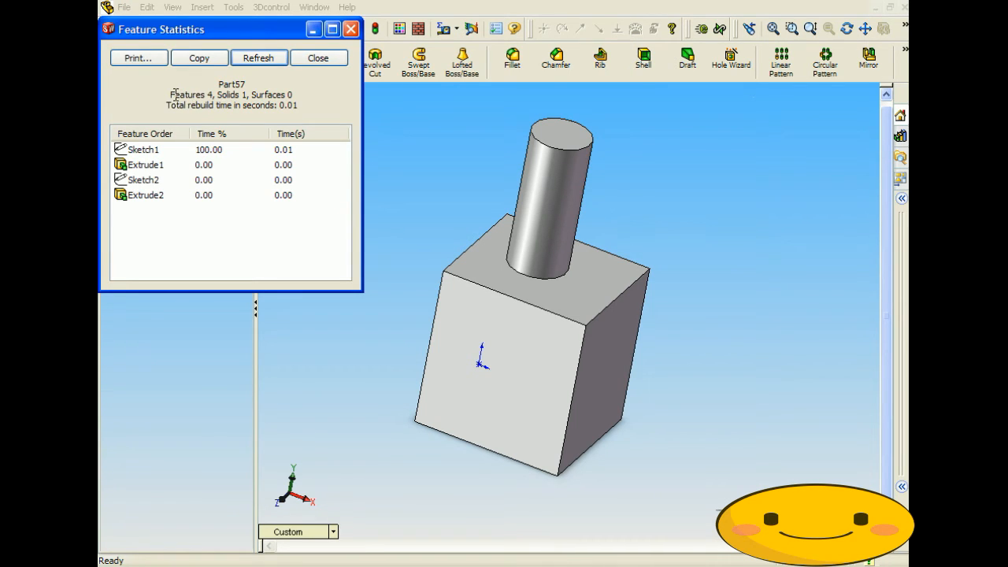
drag(171, 94, 293, 94)
drag(178, 104, 305, 119)
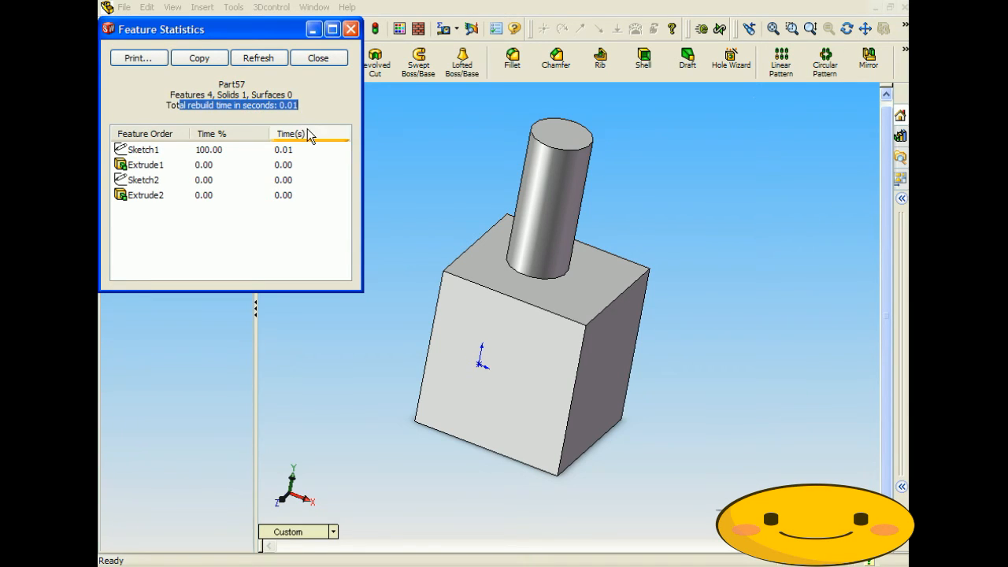
click(305, 193)
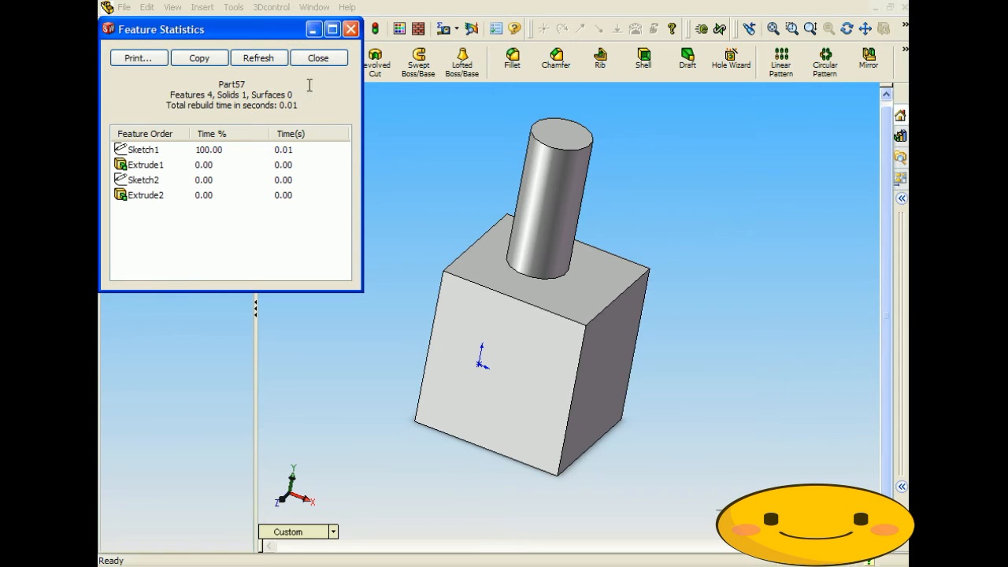
click(318, 58)
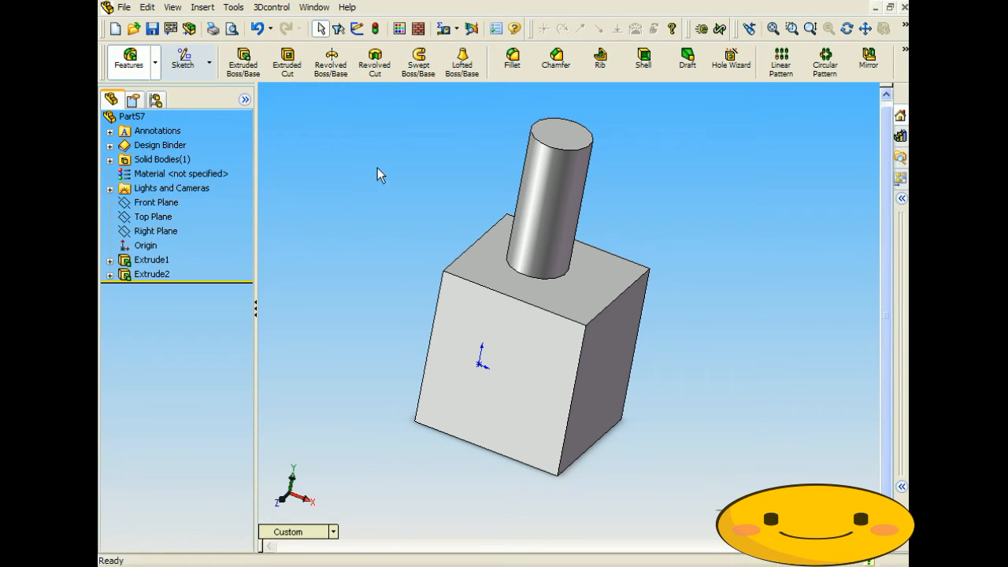
Fillet the front face's top edge and one adjoining vertical edge of the block with a 10 mm constant radius
click(512, 60)
click(494, 289)
click(429, 347)
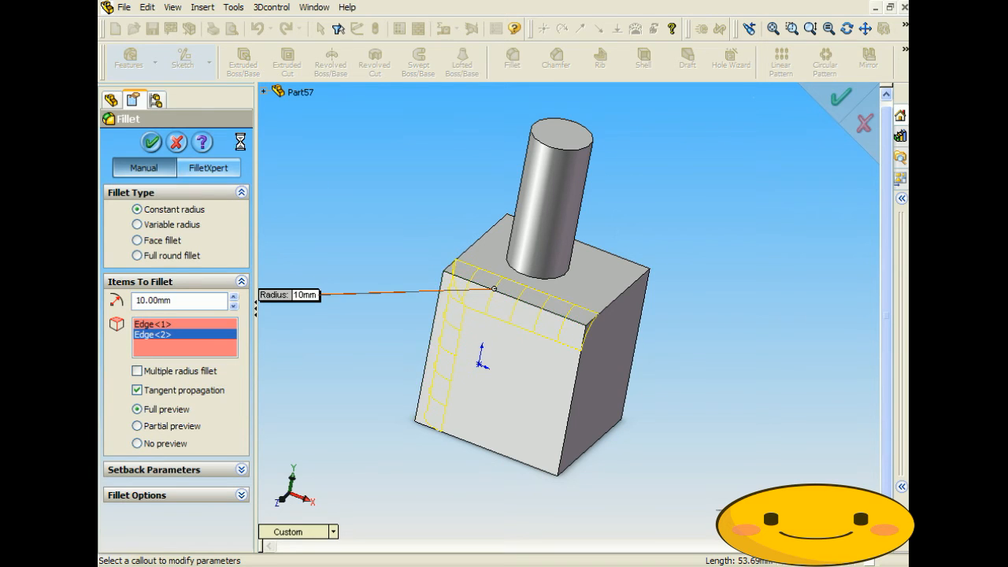
click(152, 143)
Add a 20 mm constant-radius fillet to the top edge of the block's right side face, with tangent propagation
click(512, 59)
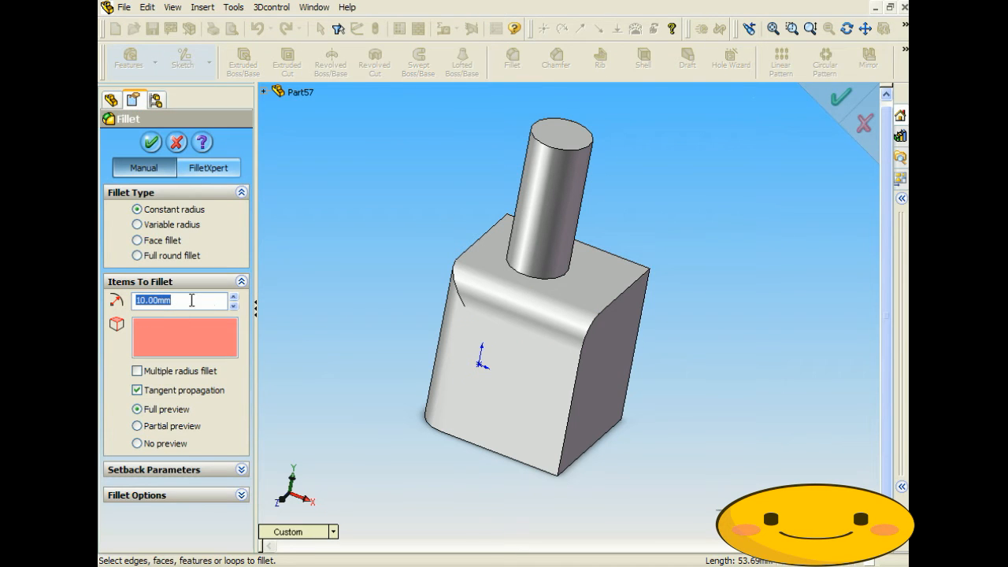
click(233, 297)
click(610, 307)
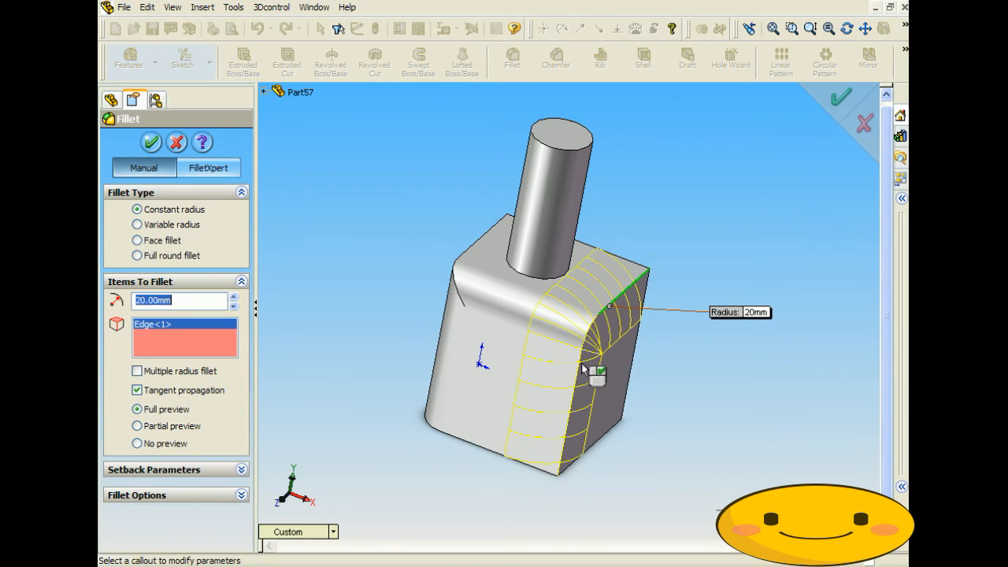
click(151, 141)
Sketch a narrow rectangle on the underside of the block
mouse_move(373, 286)
middle_down()
mouse_move(276, 210)
mouse_move(389, 290)
mouse_move(383, 229)
middle_up()
click(183, 59)
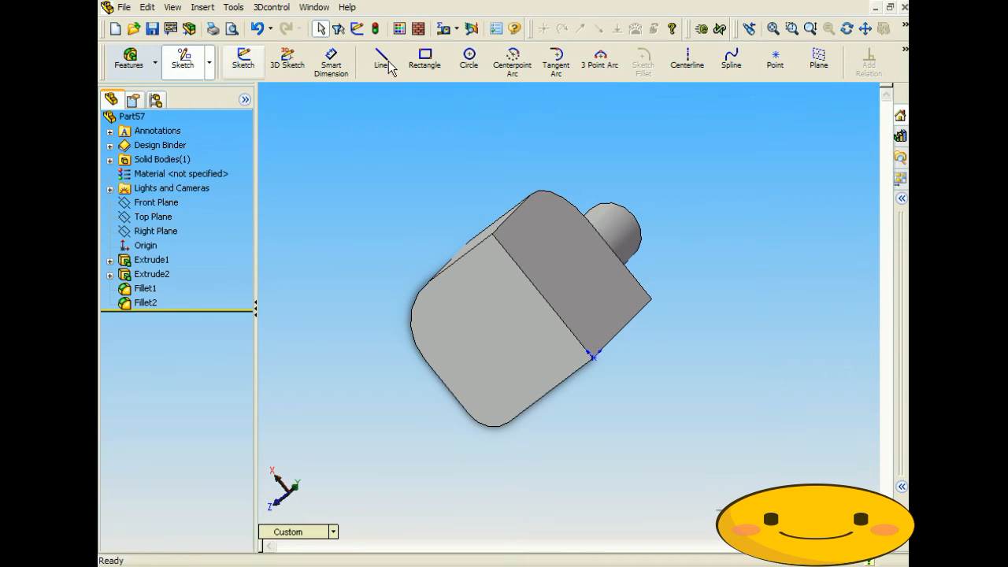
click(425, 59)
click(483, 364)
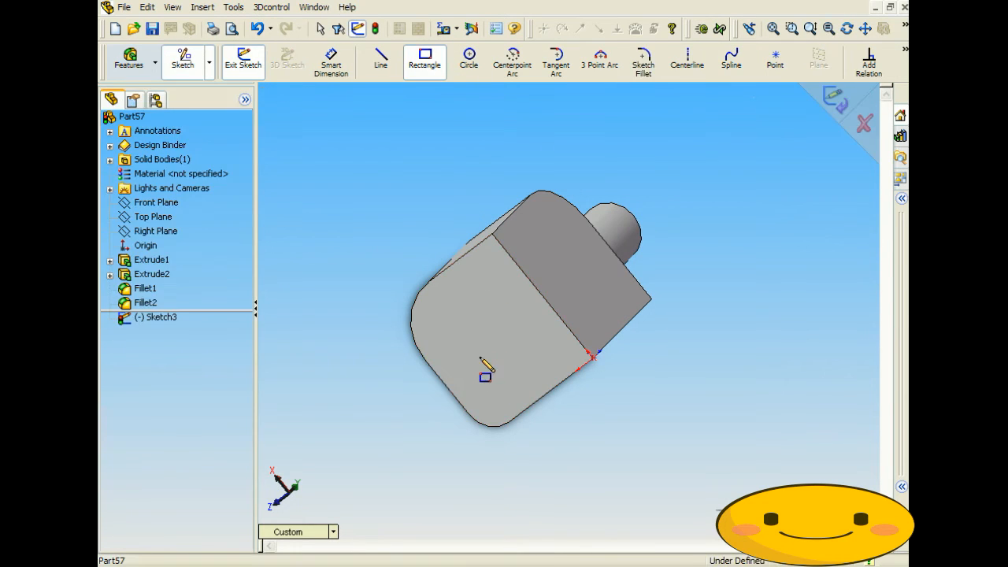
click(456, 320)
click(521, 370)
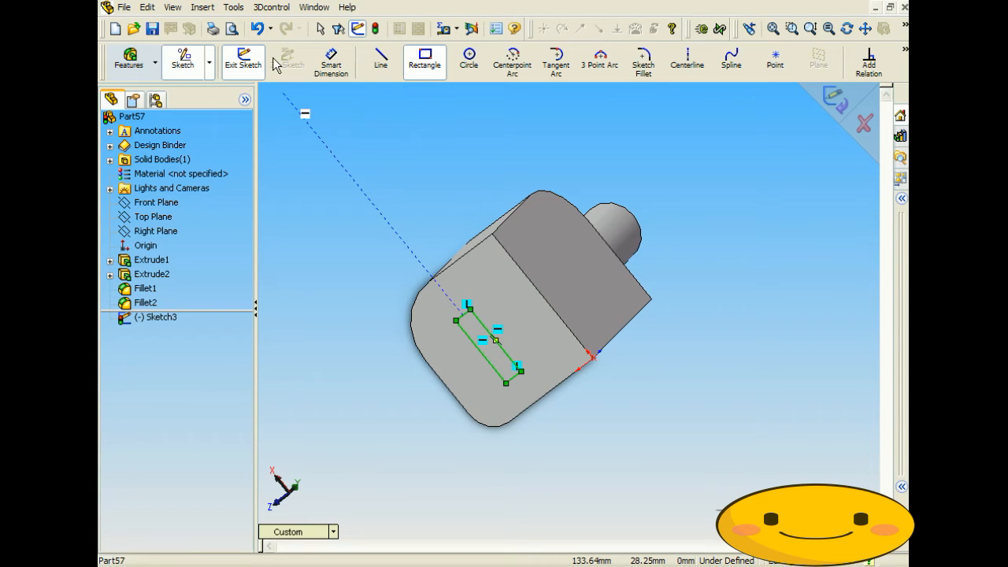
Cut the rectangle 50 mm deep into the block as a blind extruded cut
click(129, 59)
click(287, 61)
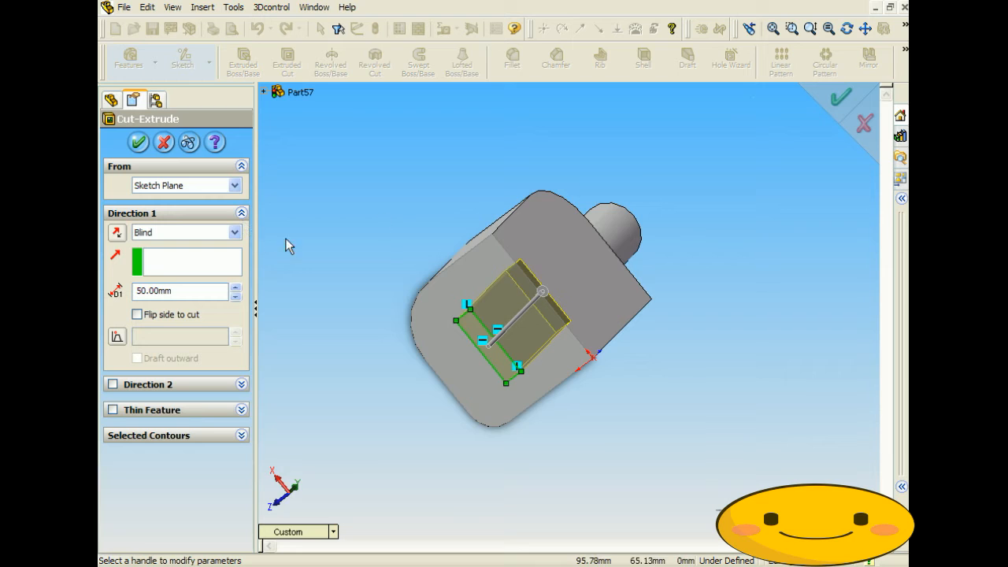
middle_drag(285, 245, 389, 295)
click(139, 143)
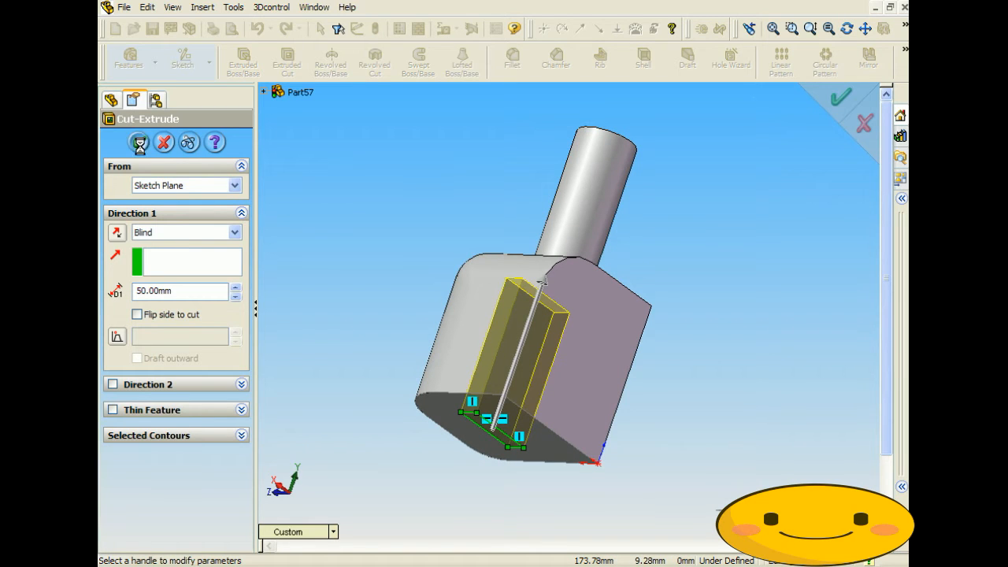
Examine the feature statistics of the part with its fillets and cut, comparing total rebuild time and each feature's share
middle_drag(402, 228, 475, 344)
middle_drag(433, 299, 477, 265)
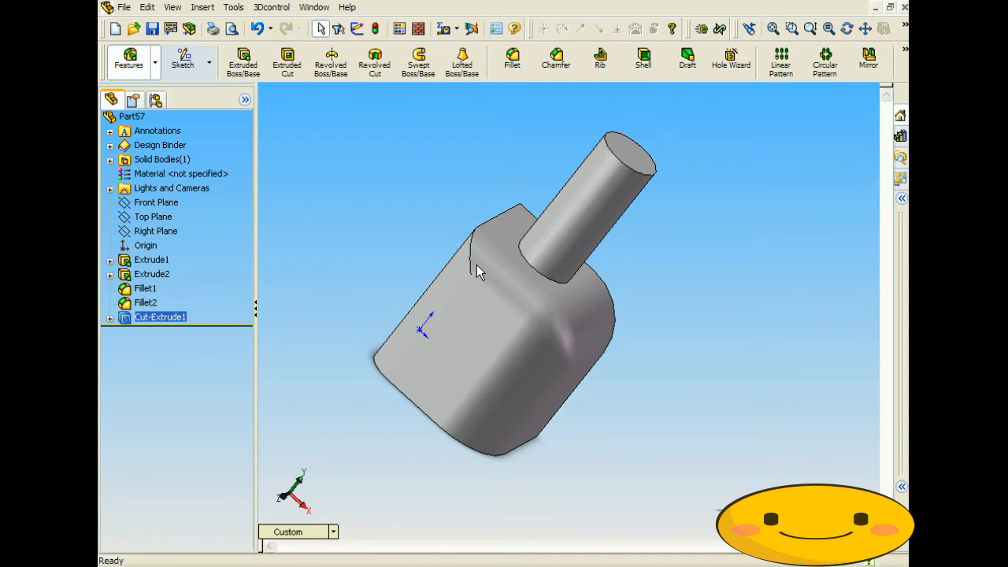
click(456, 29)
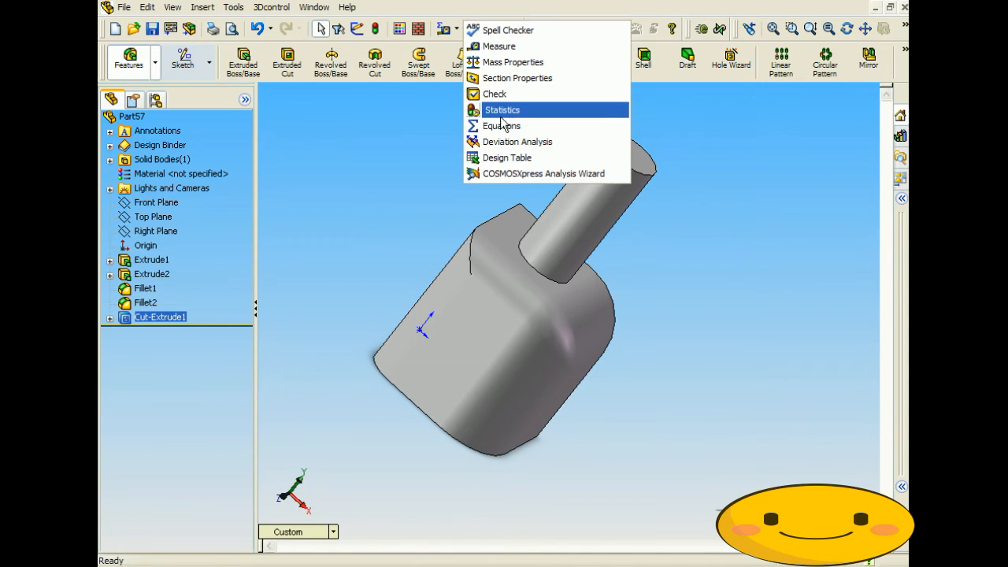
click(498, 110)
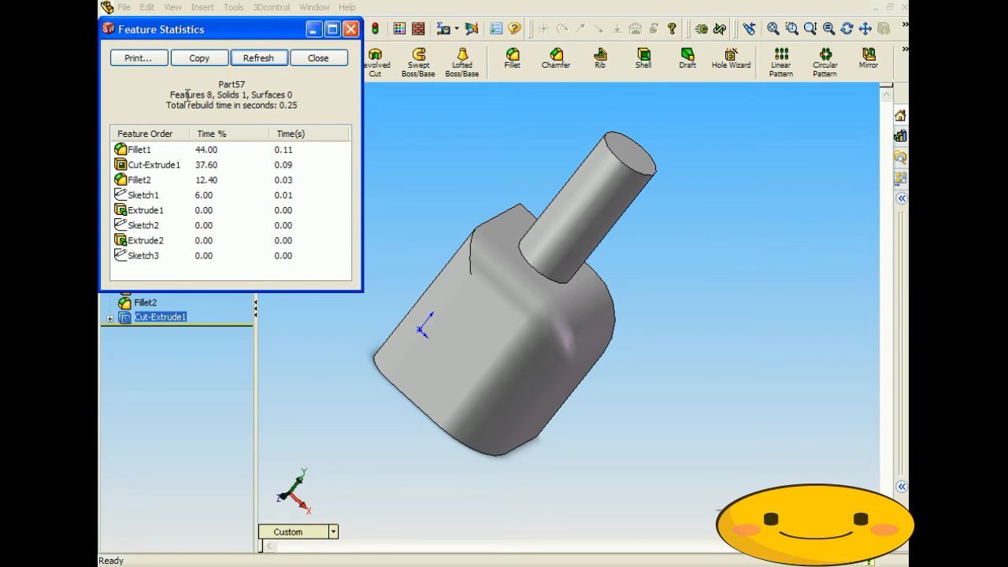
drag(185, 95, 232, 102)
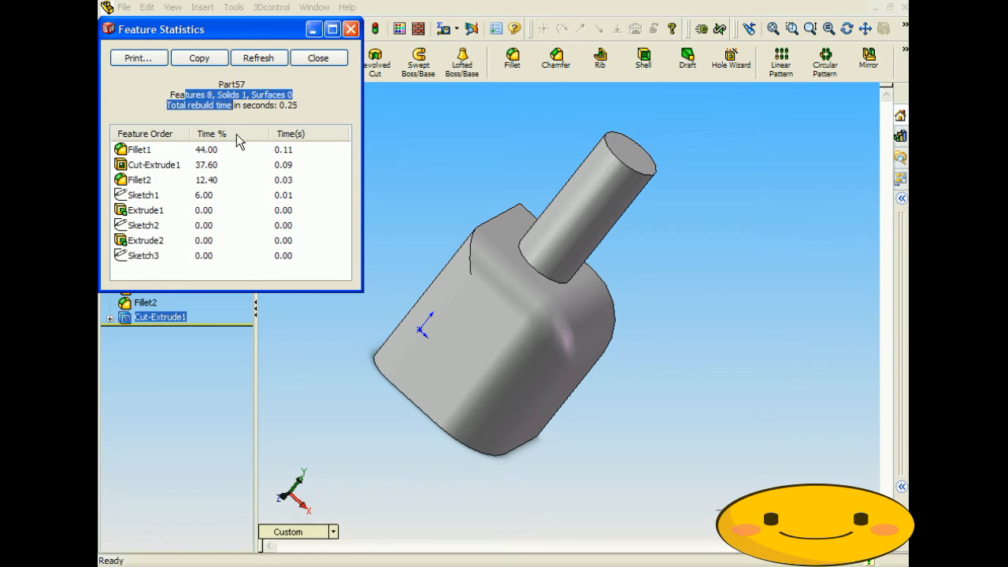
click(273, 103)
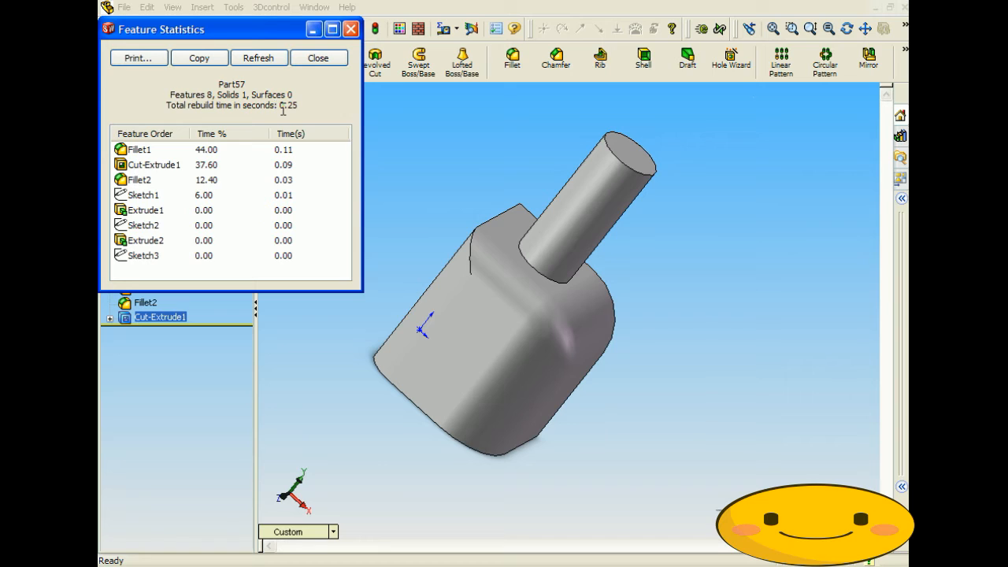
drag(279, 105, 304, 105)
click(304, 105)
click(156, 153)
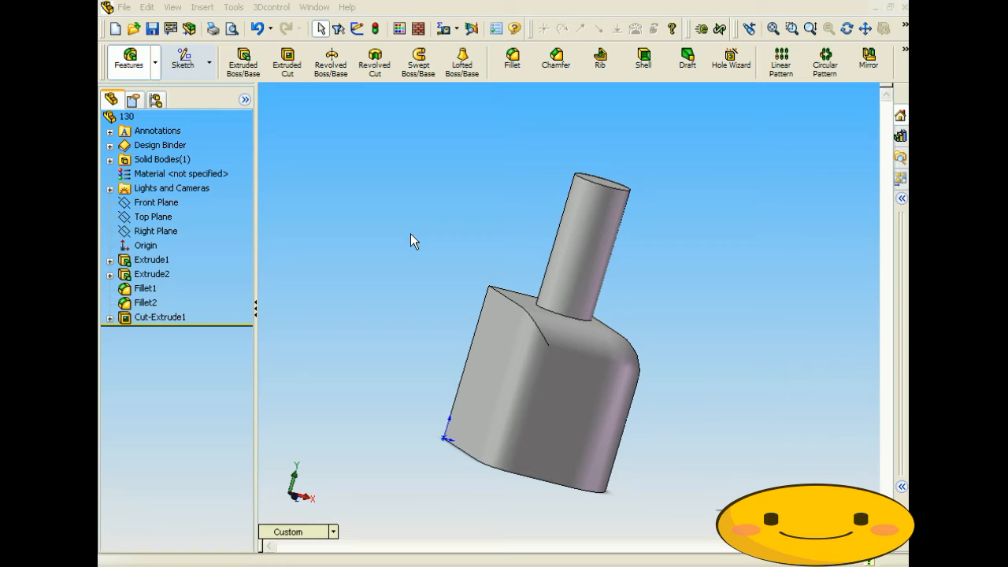
middle_drag(478, 266, 423, 275)
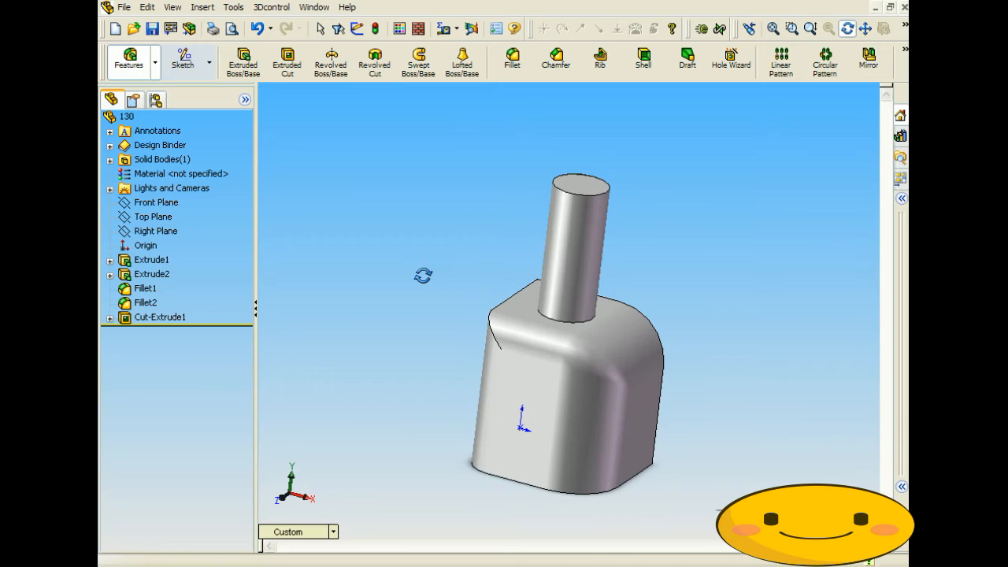
middle_drag(687, 320, 748, 294)
middle_drag(556, 367, 568, 415)
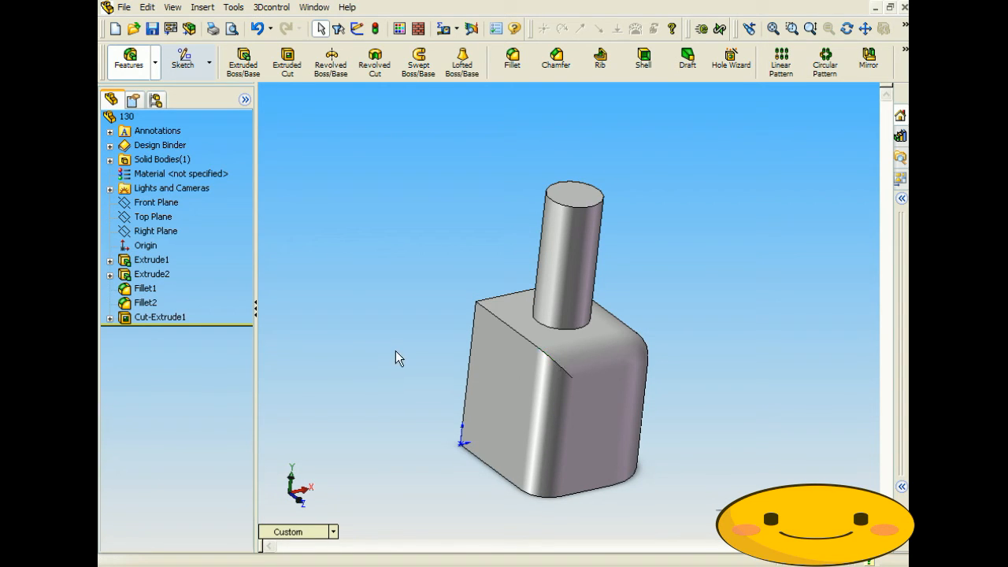
middle_drag(557, 364, 526, 298)
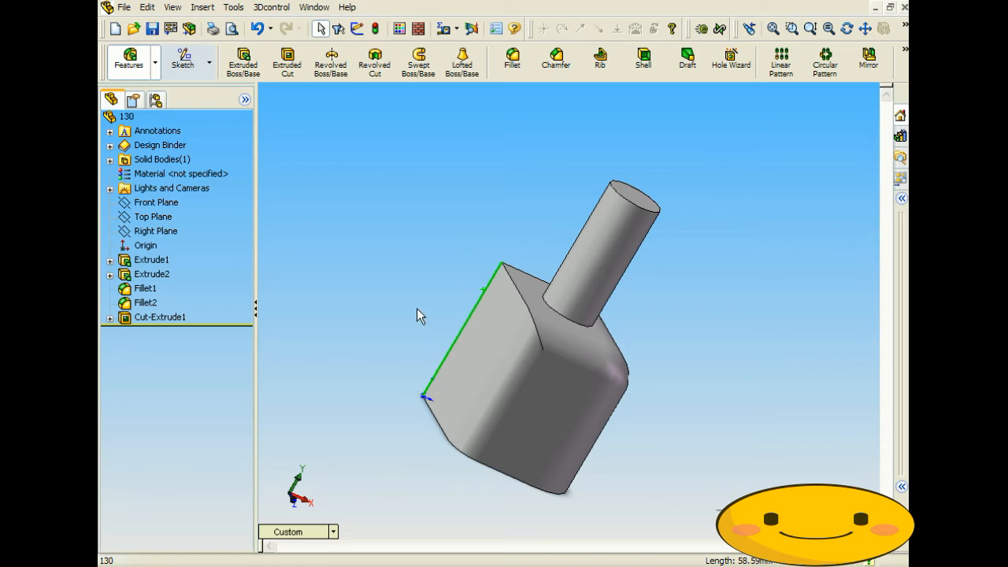
middle_drag(494, 167, 446, 189)
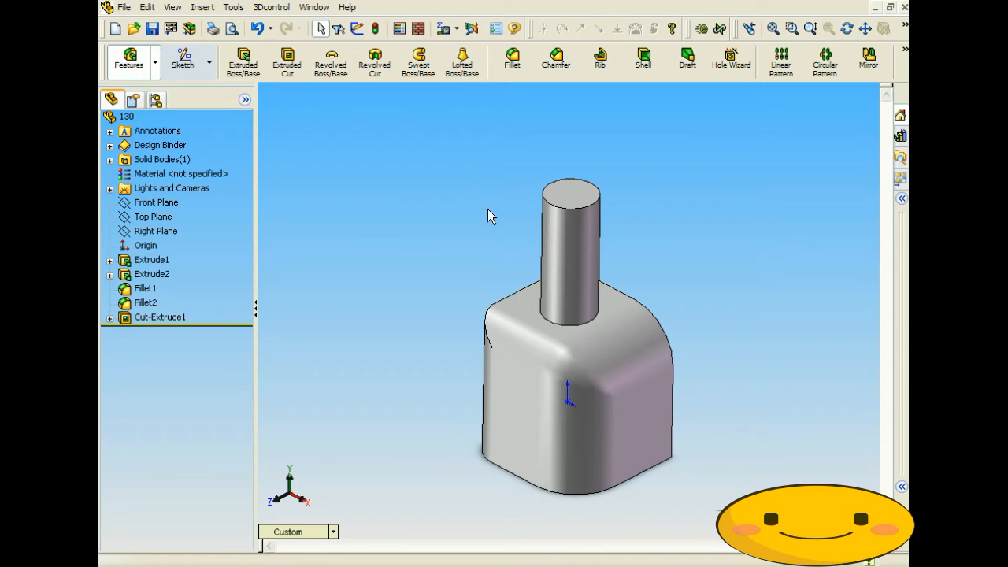
middle_drag(491, 262, 533, 364)
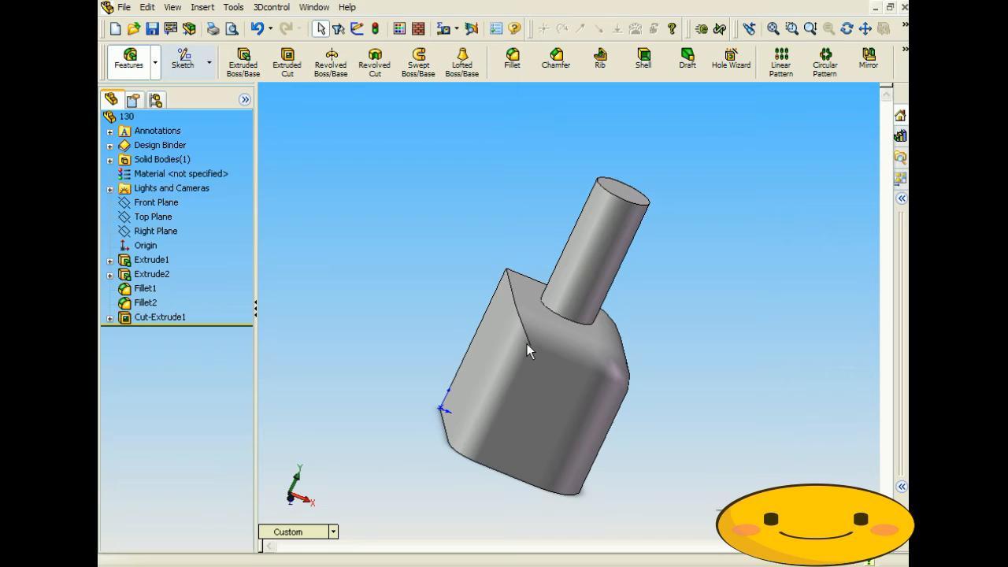
middle_drag(508, 317, 446, 384)
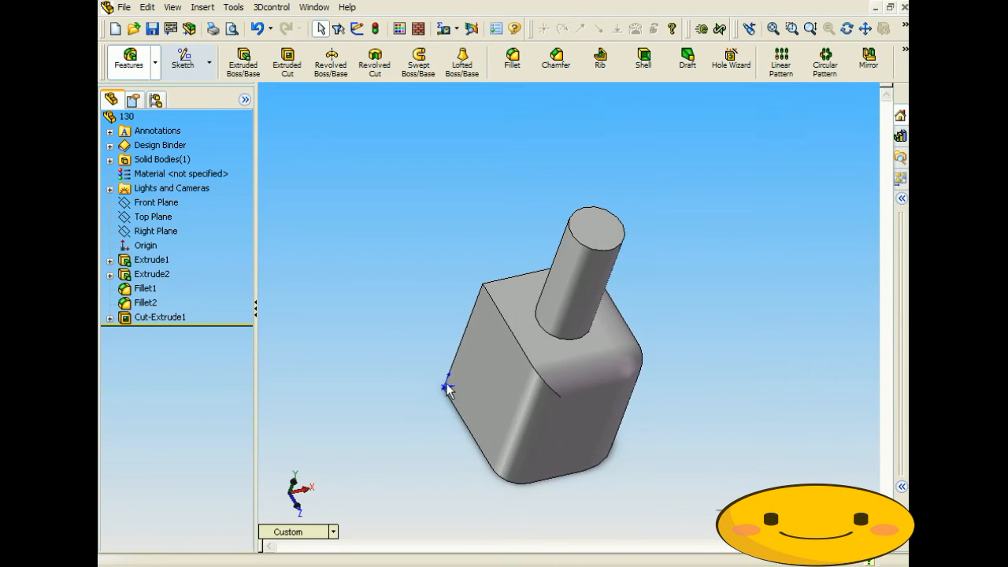
Run a deviation analysis on the straight top edge of the block's unfilleted side face
click(458, 30)
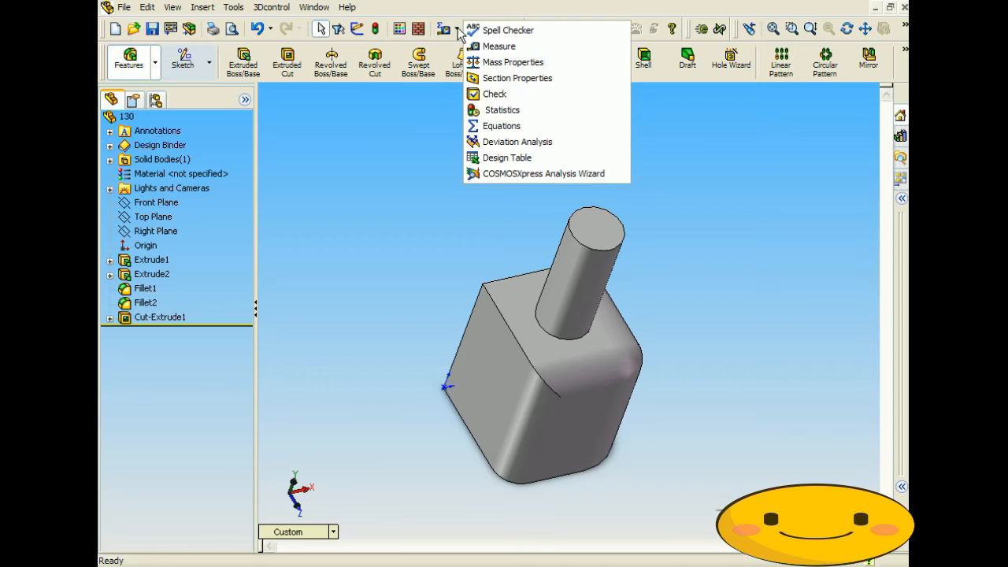
click(518, 142)
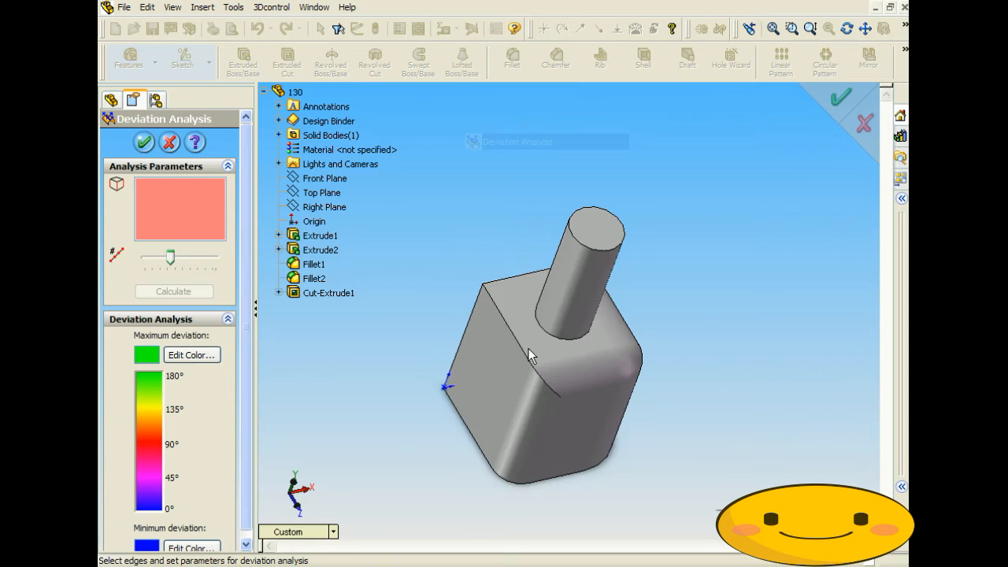
middle_drag(531, 353, 461, 257)
middle_drag(520, 367, 519, 348)
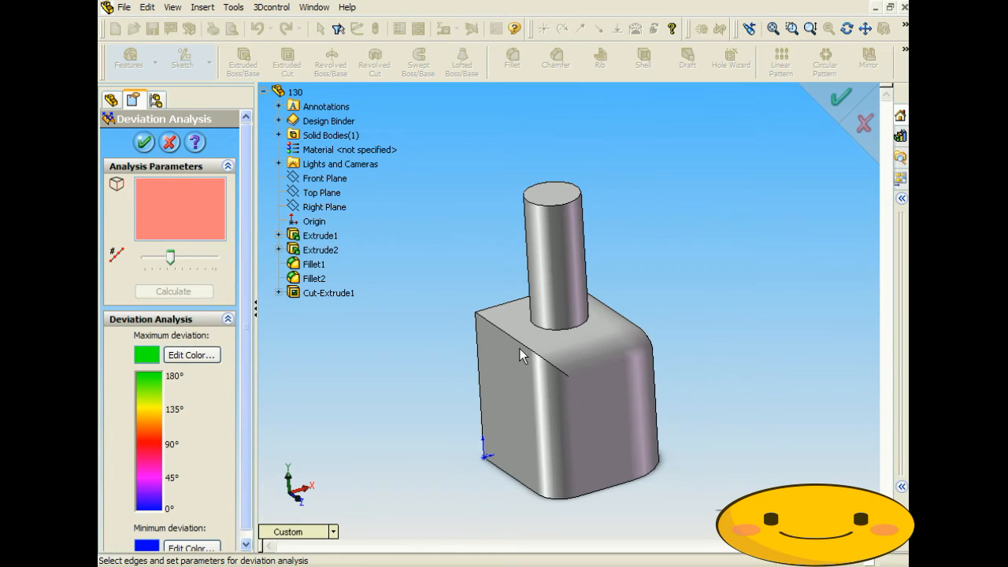
click(518, 338)
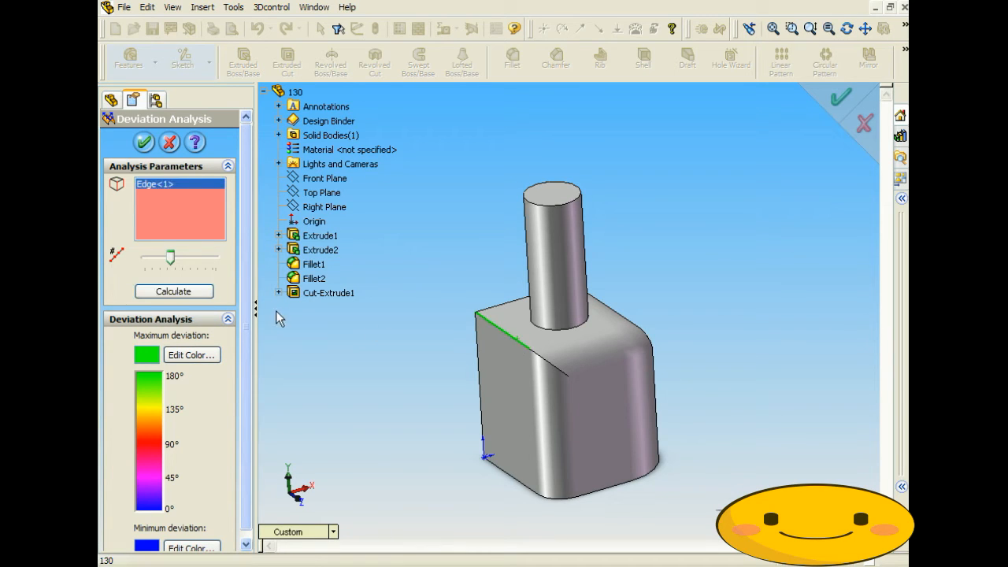
click(181, 292)
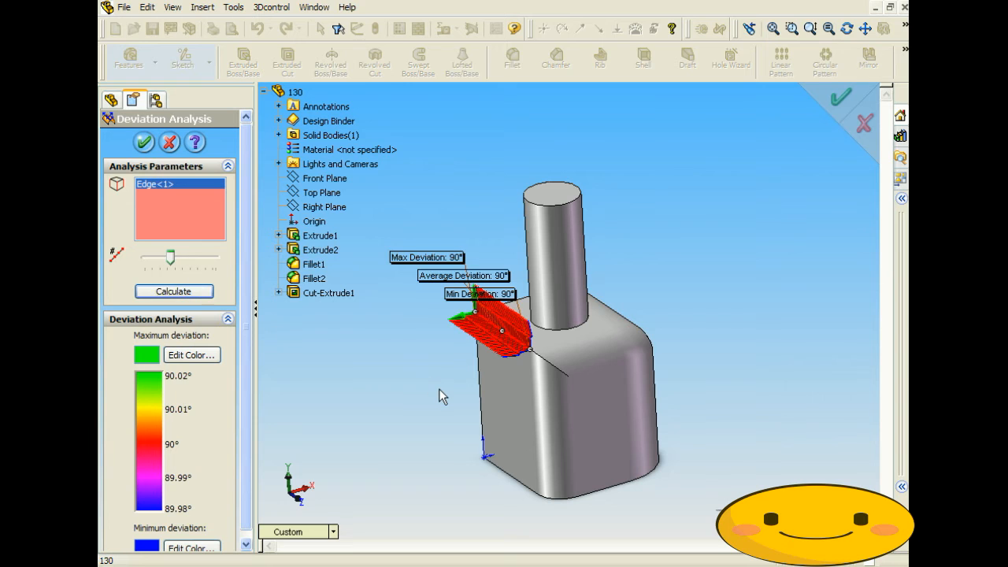
Examine the deviation arrows and the maximum, average and minimum callouts along the straight top edge from several angles
middle_drag(439, 393, 465, 388)
scroll(509, 344, down, 5)
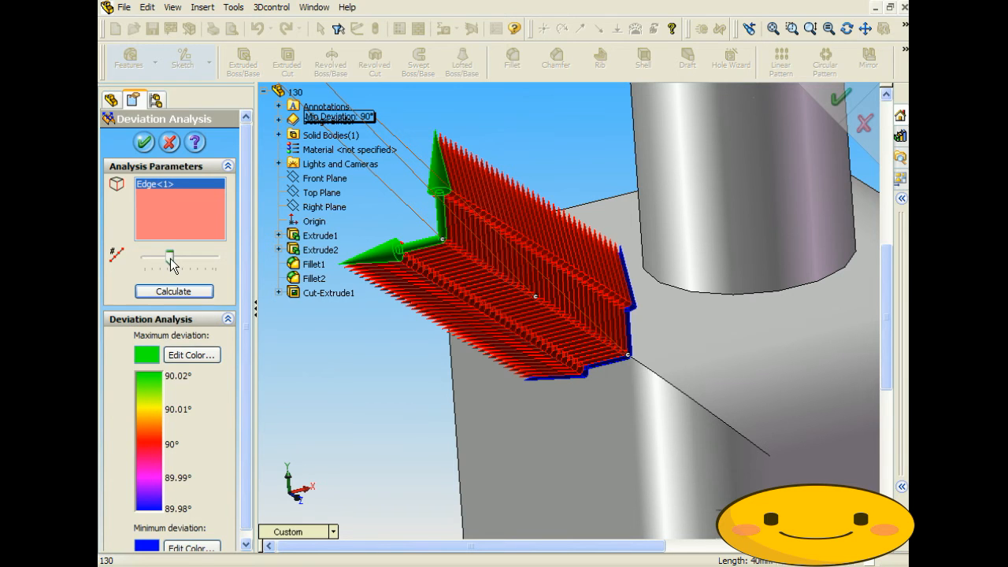
scroll(438, 417, up, 3)
middle_drag(436, 412, 403, 387)
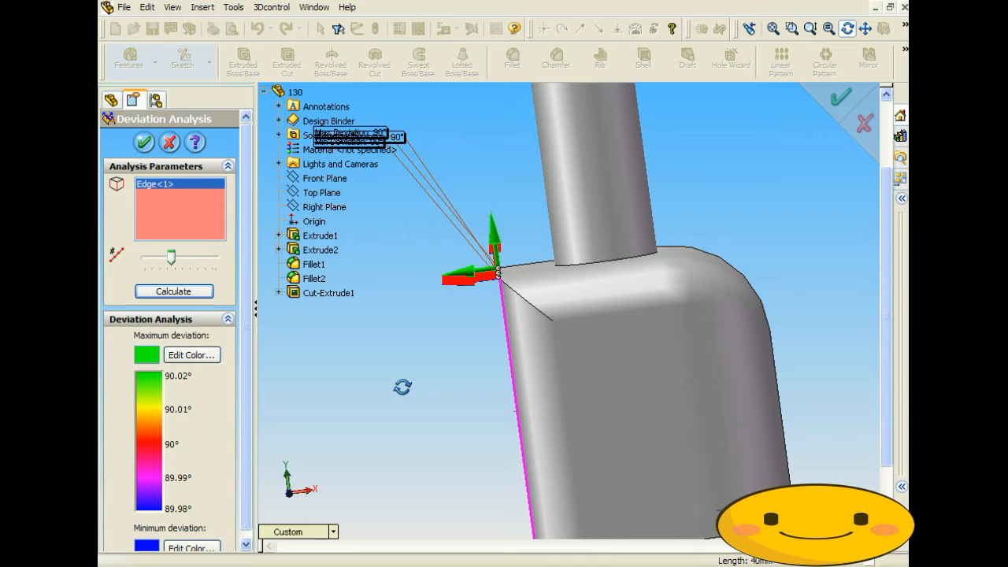
middle_drag(403, 387, 425, 407)
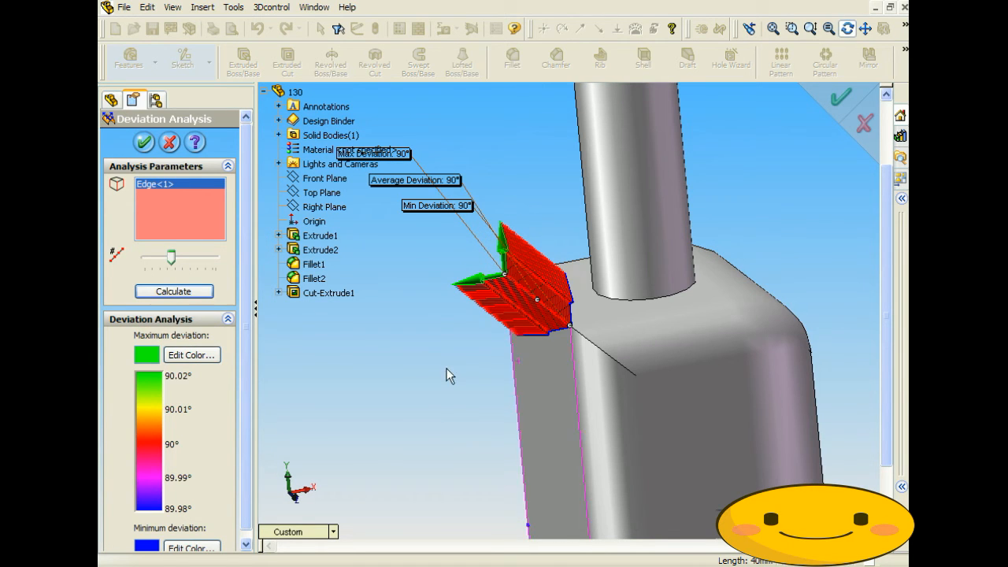
middle_drag(445, 368, 565, 310)
scroll(580, 294, down, 3)
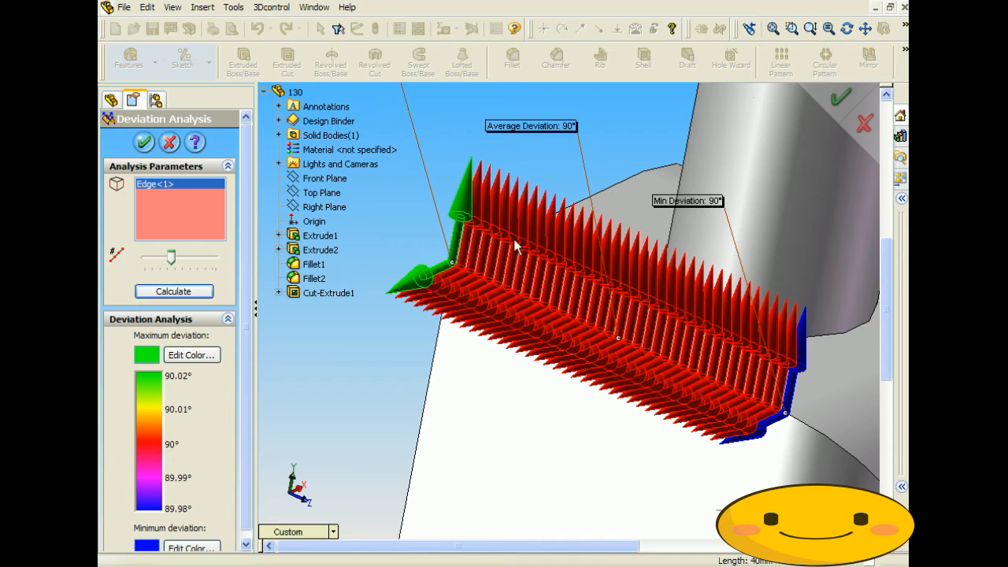
Reduce the number of sample points and recalculate the straight edge's deviation, then inspect the sparser arrows and colour scale
click(165, 257)
click(157, 292)
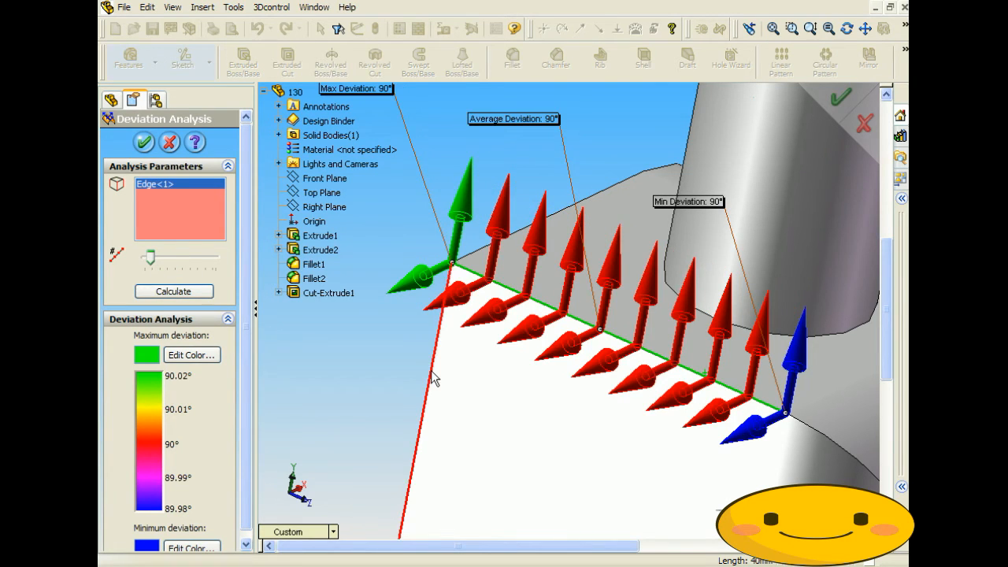
scroll(431, 371, up, 1)
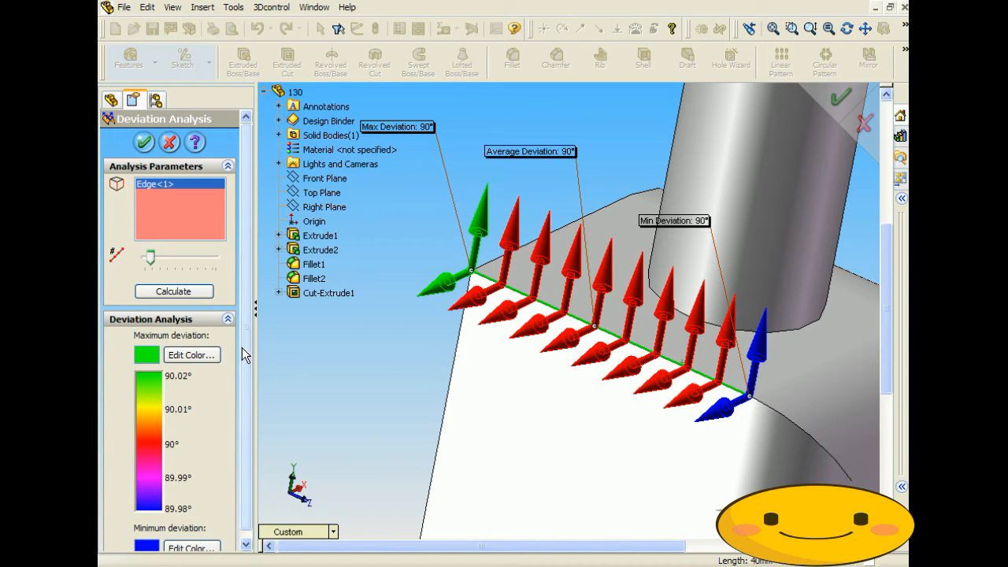
scroll(242, 348, down, 1)
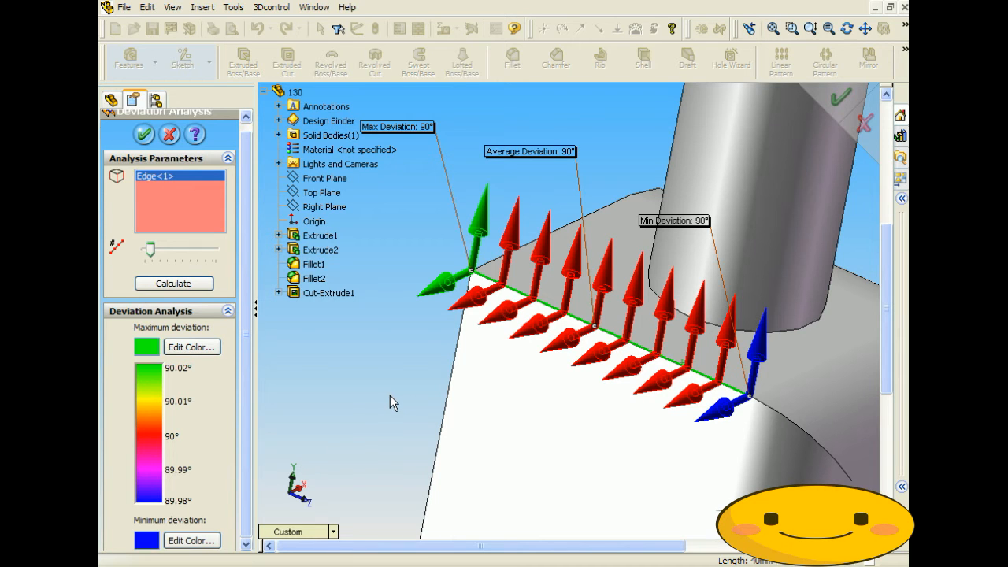
scroll(441, 382, down, 2)
scroll(427, 379, up, 3)
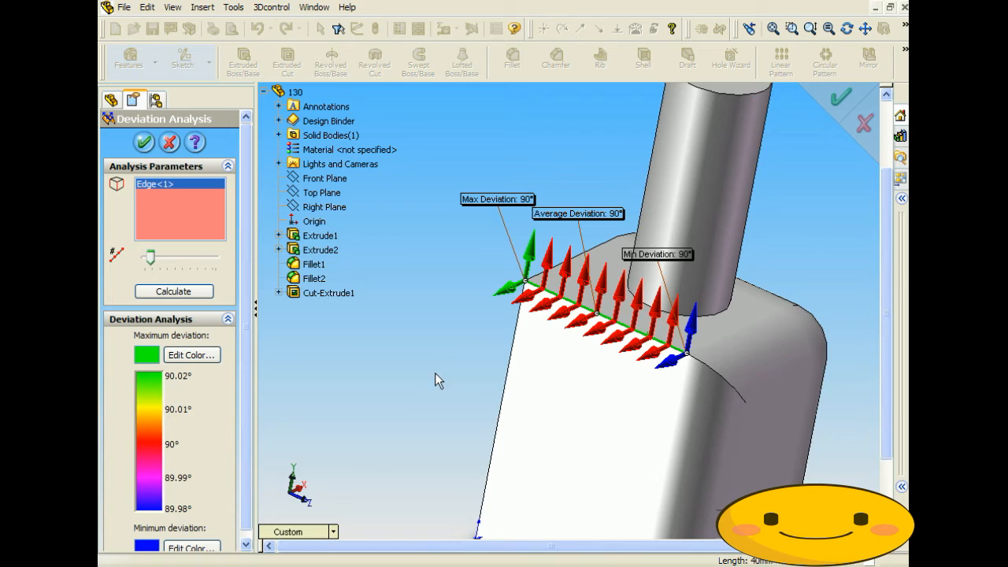
mouse_move(487, 340)
middle_down()
mouse_move(461, 340)
mouse_move(480, 329)
mouse_move(483, 338)
middle_up()
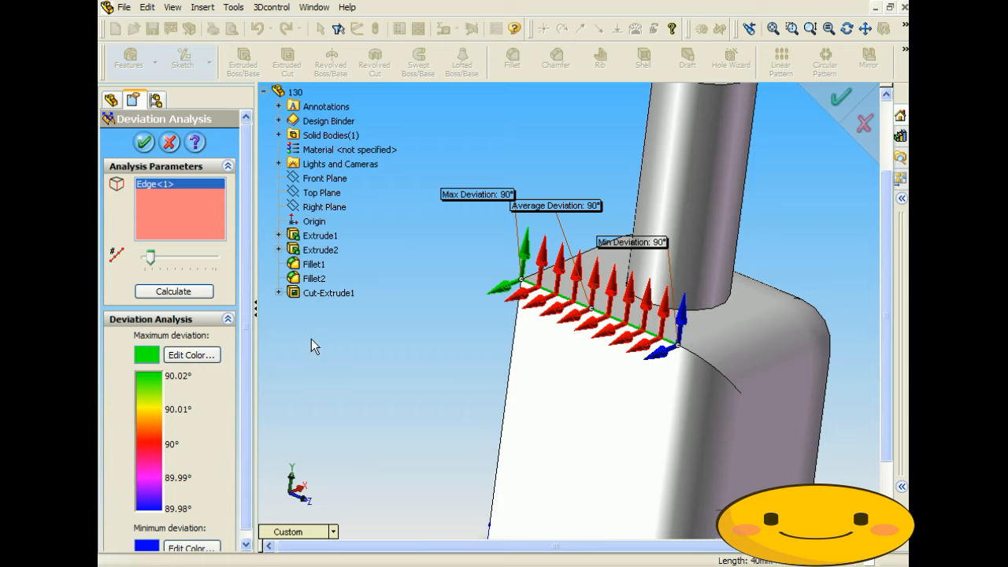
Replace the straight edge with the adjoining curved edge where the top and corner fillets meet, and calculate its deviation
key(Delete)
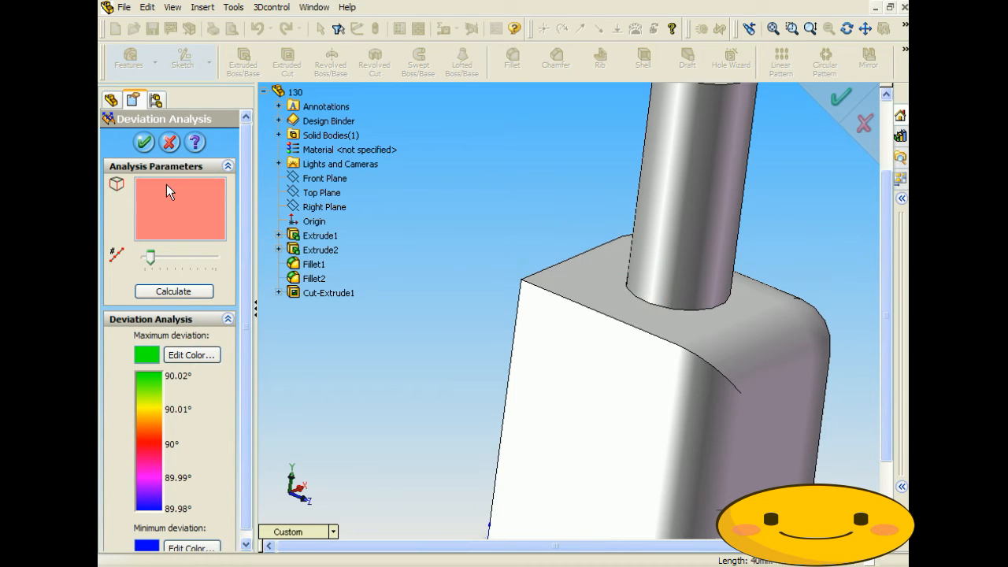
click(705, 364)
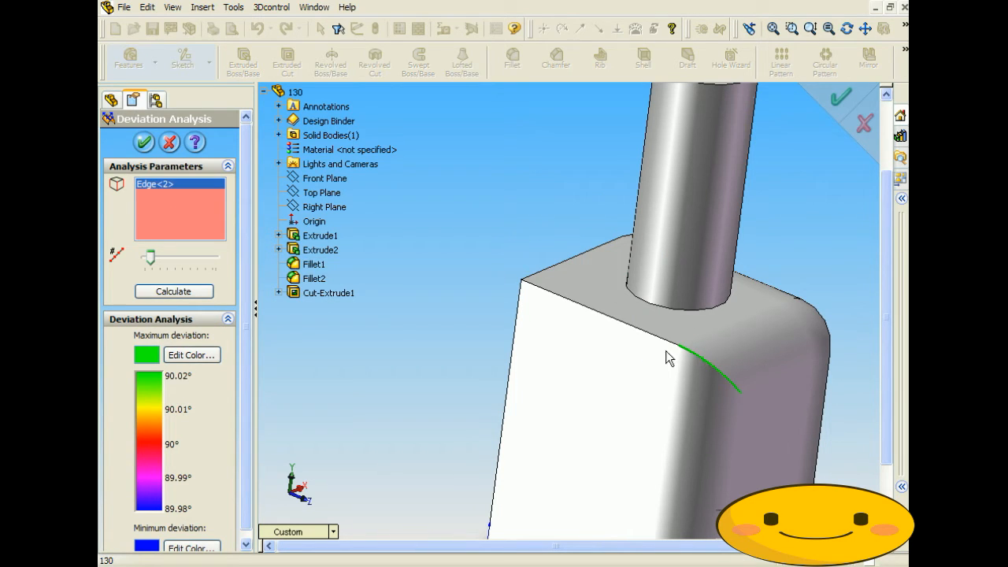
click(194, 292)
middle_drag(480, 386, 442, 376)
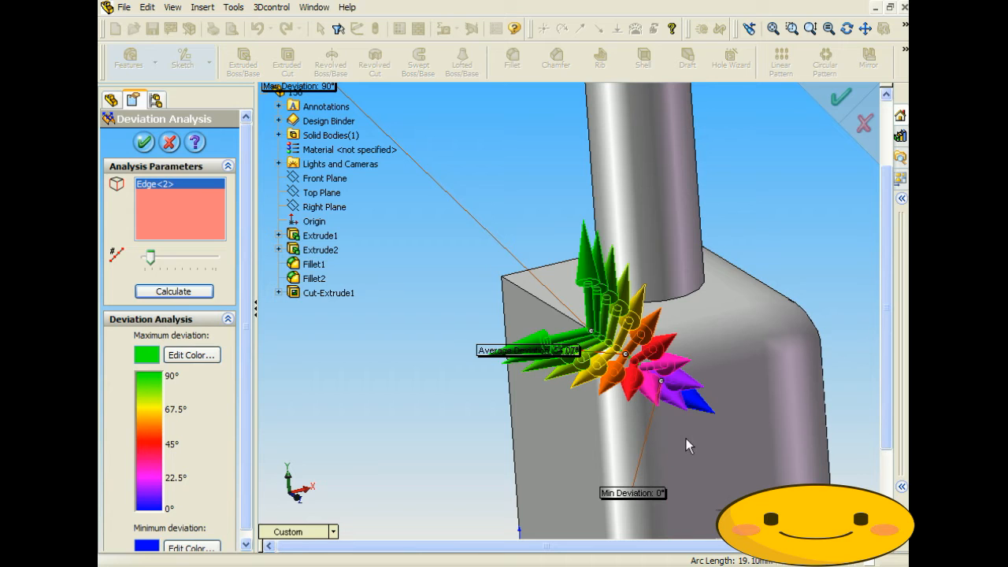
Calculate the deviation of only the vertical tangent edge between the front face and its far corner fillet, and inspect the arrows
click(773, 434)
middle_drag(773, 434, 535, 425)
click(181, 185)
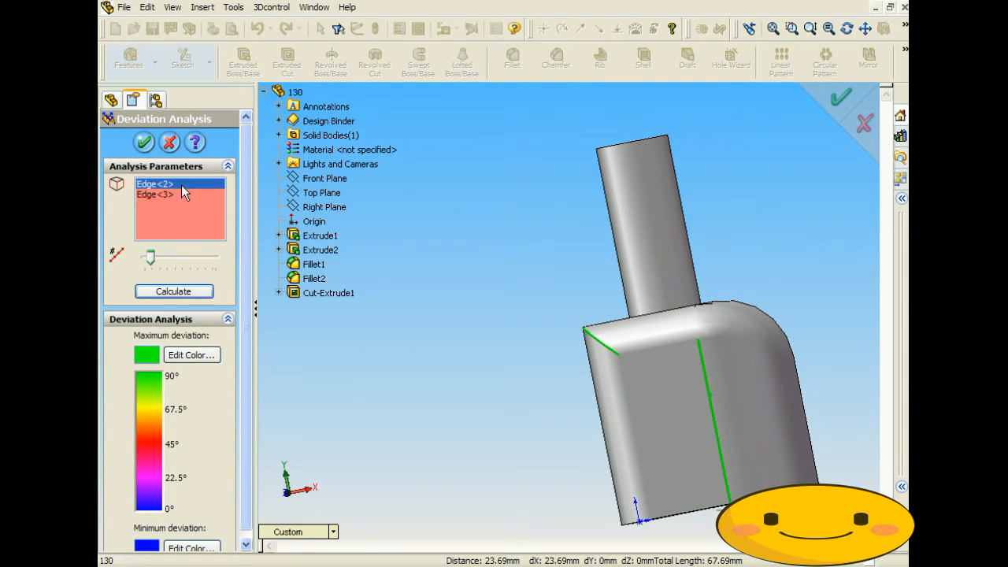
key(Delete)
click(173, 291)
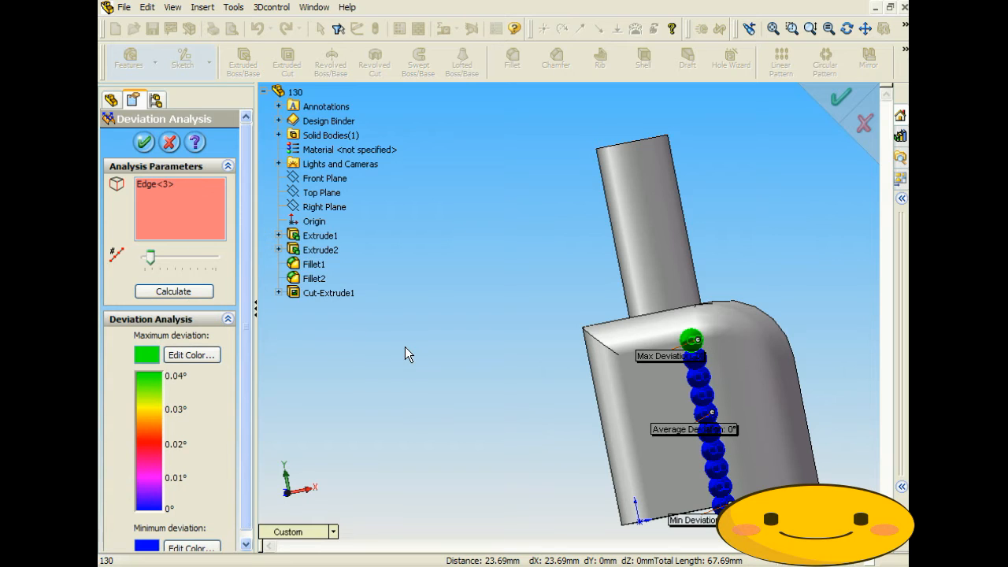
mouse_move(560, 366)
middle_down()
mouse_move(654, 355)
mouse_move(578, 363)
middle_up()
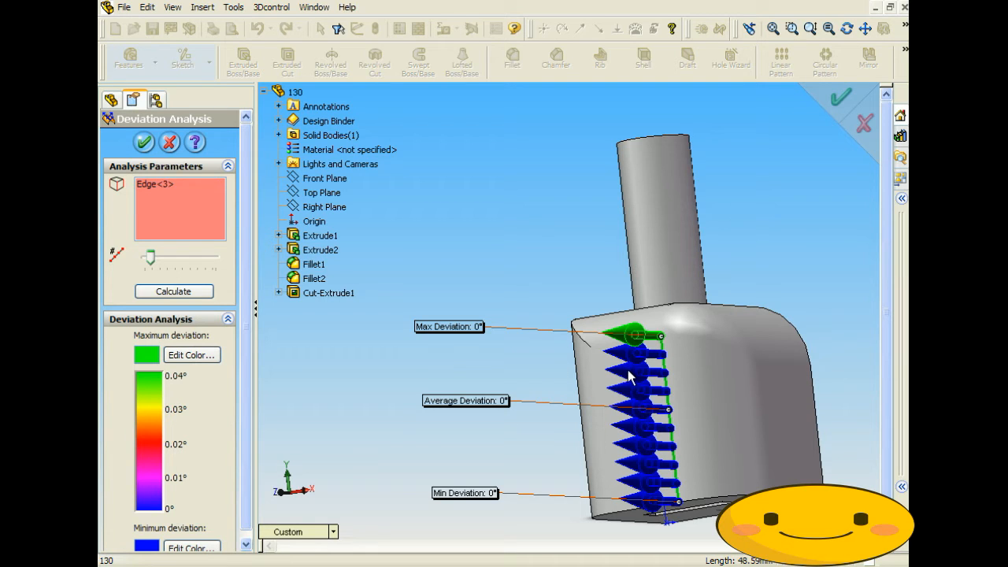
middle_drag(688, 371, 750, 409)
Switch the deviation analysis back to only the straight top edge, recalculate it and inspect the arrows up close
click(589, 314)
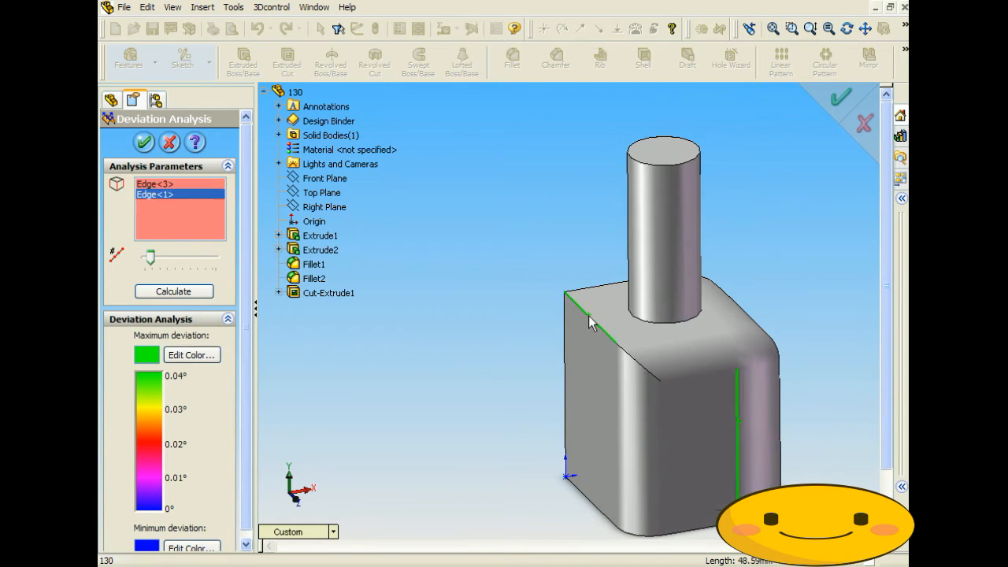
click(169, 185)
key(Delete)
click(173, 291)
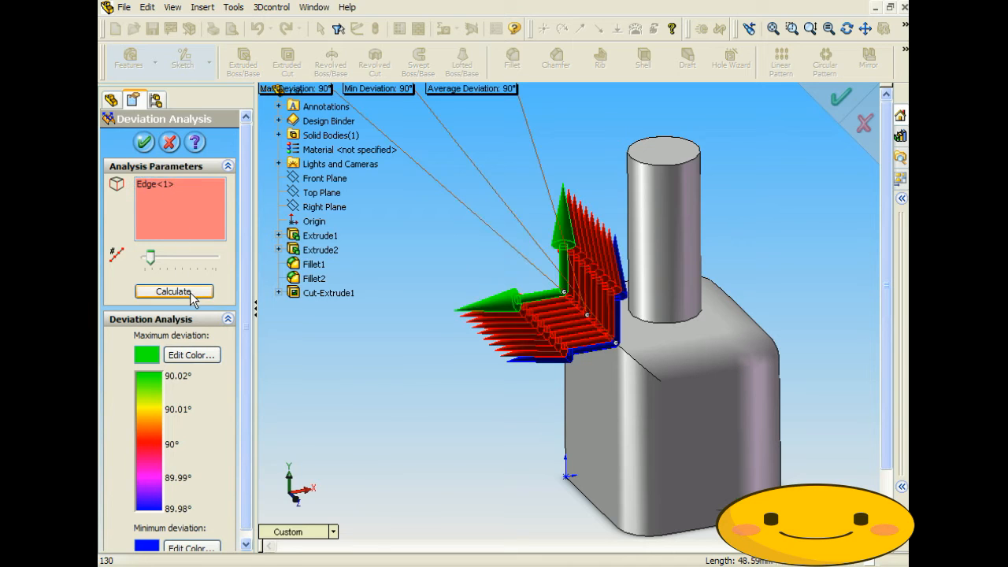
scroll(622, 346, down, 5)
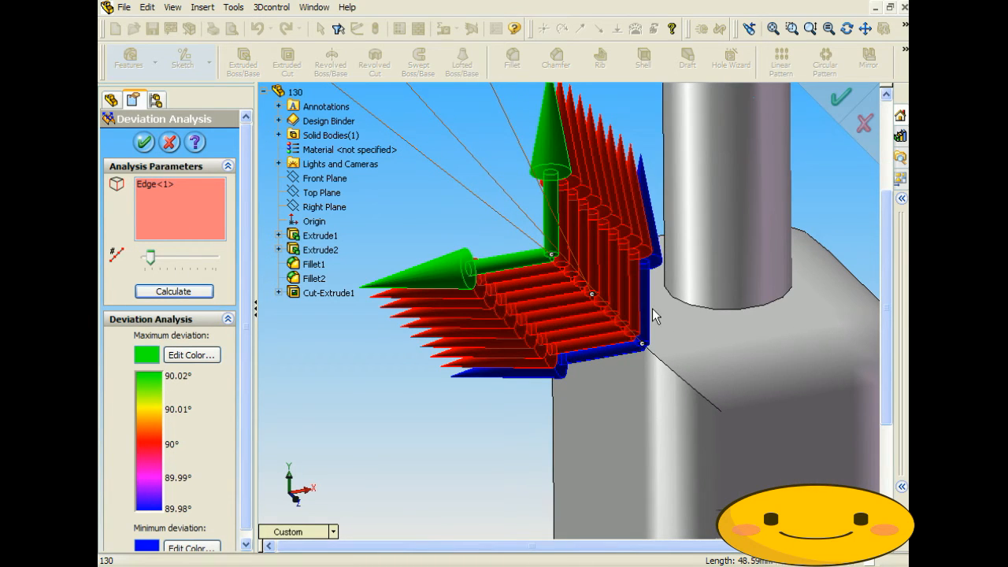
middle_drag(643, 344, 627, 326)
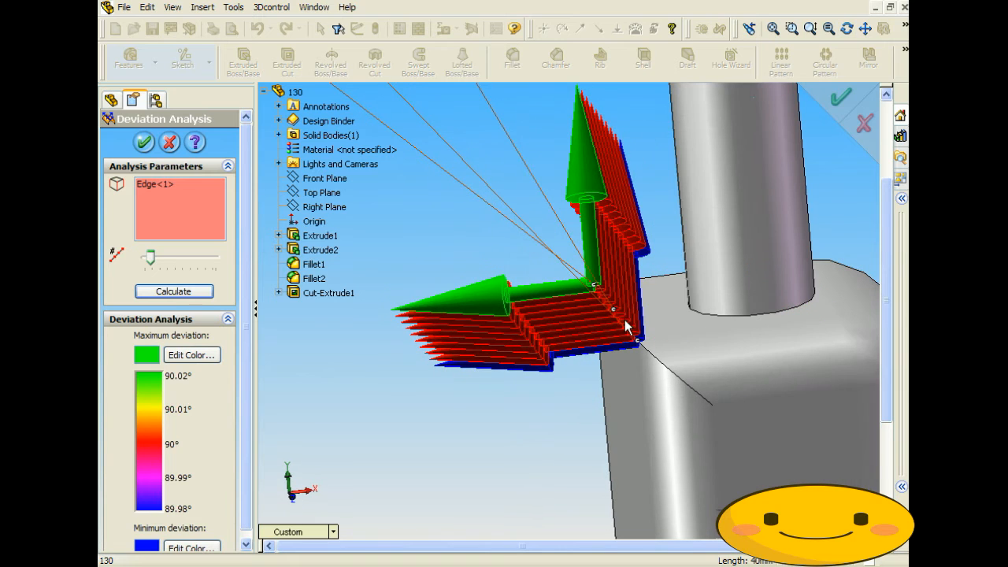
Analyse the front face's near vertical tangent edge together with the straight top edge, and compare their deviation arrows
click(714, 438)
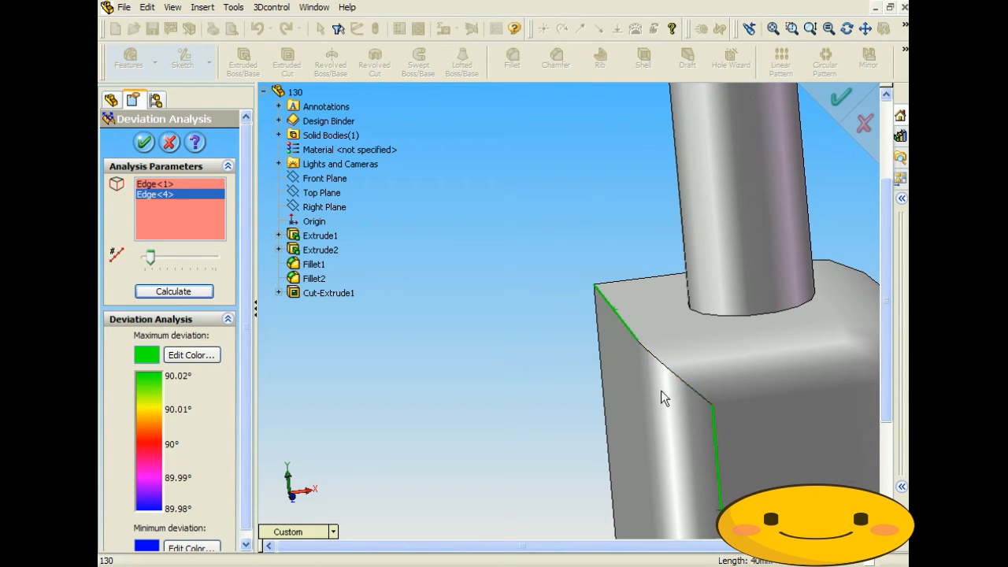
click(629, 331)
click(627, 329)
click(197, 290)
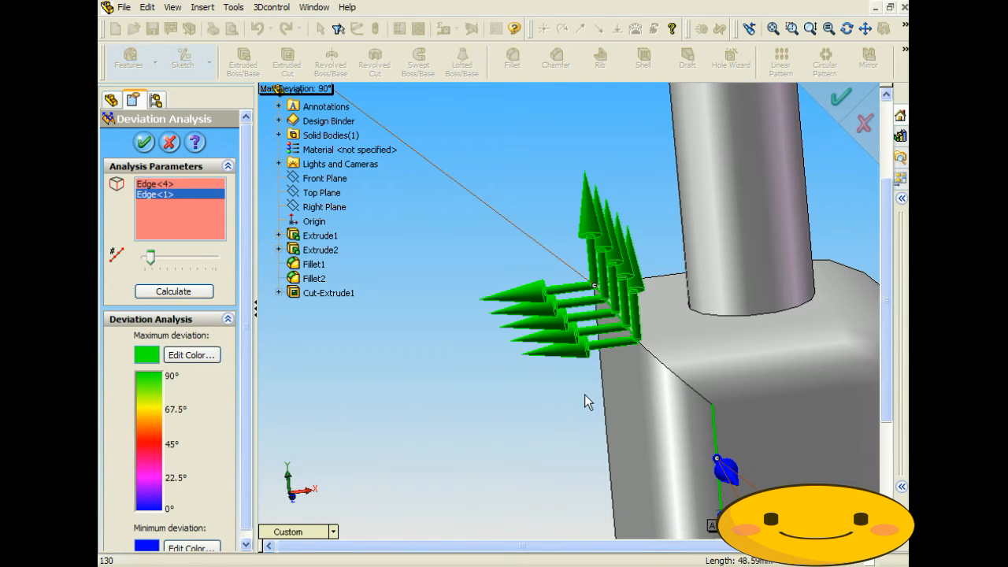
scroll(585, 398, up, 5)
scroll(661, 428, down, 4)
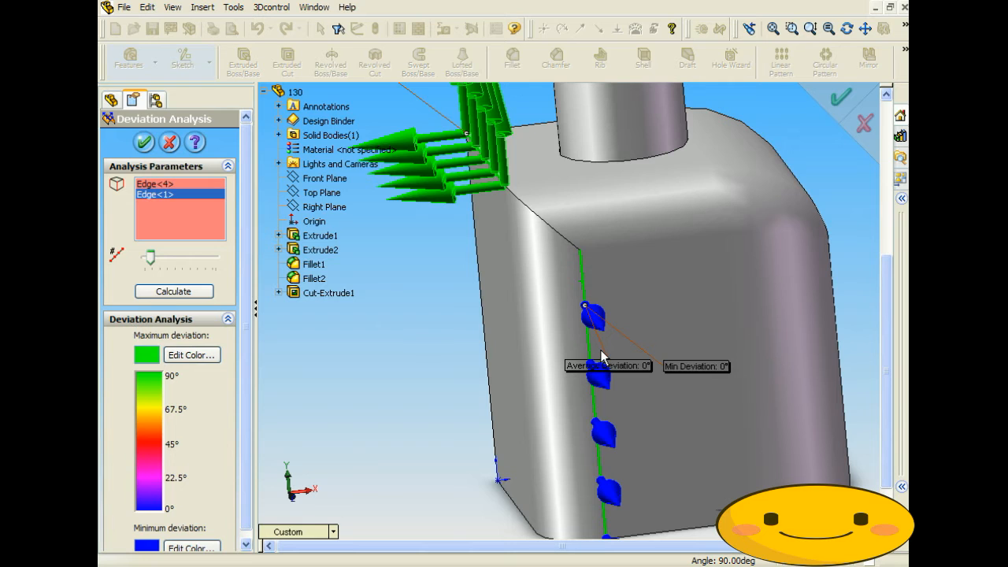
scroll(600, 349, up, 5)
middle_drag(512, 240, 538, 248)
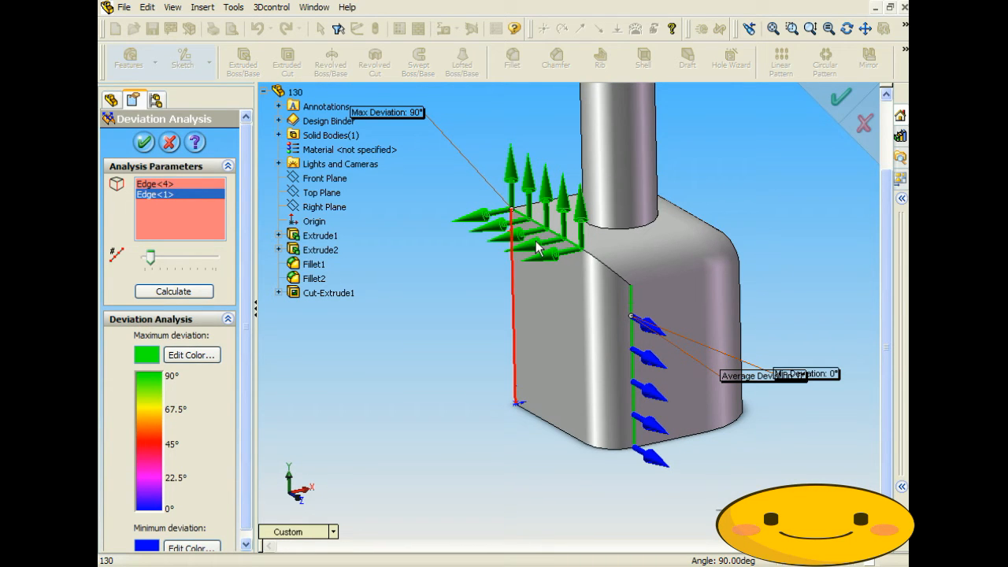
Replace both edges with only the curved edge where the top and corner fillets meet, calculate its deviation and inspect the coloured arrows
key(Delete)
click(164, 185)
key(Delete)
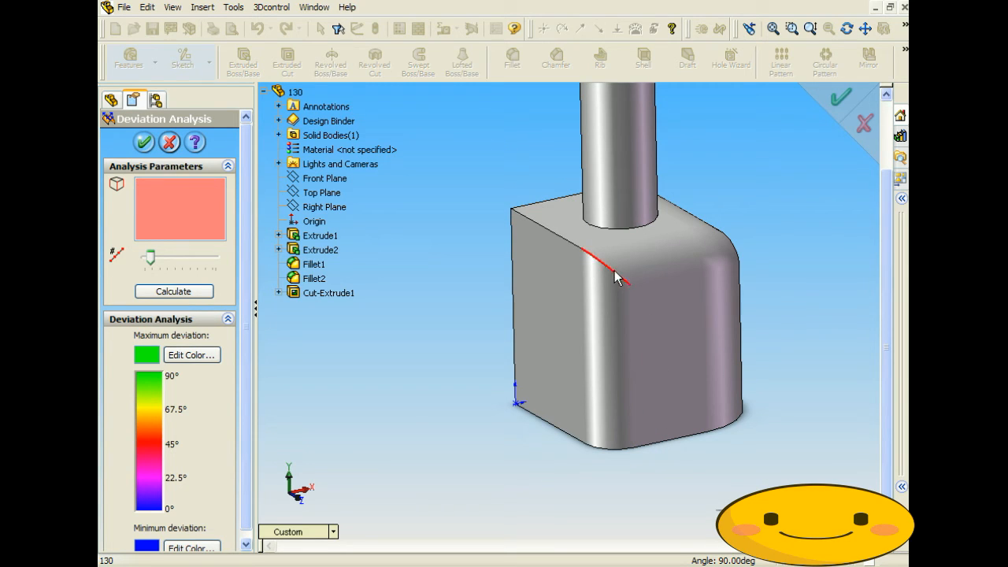
click(610, 274)
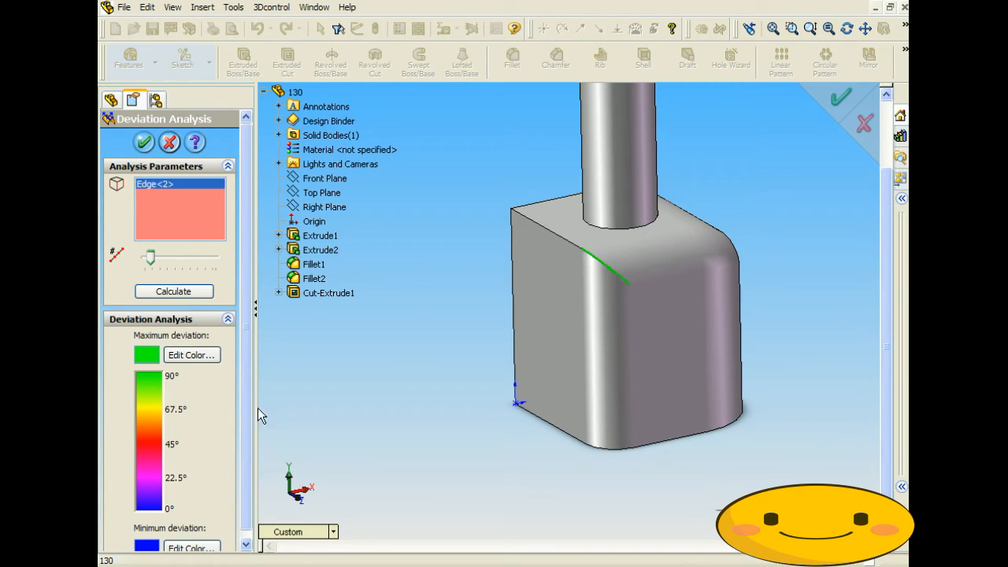
click(173, 292)
scroll(592, 264, down, 4)
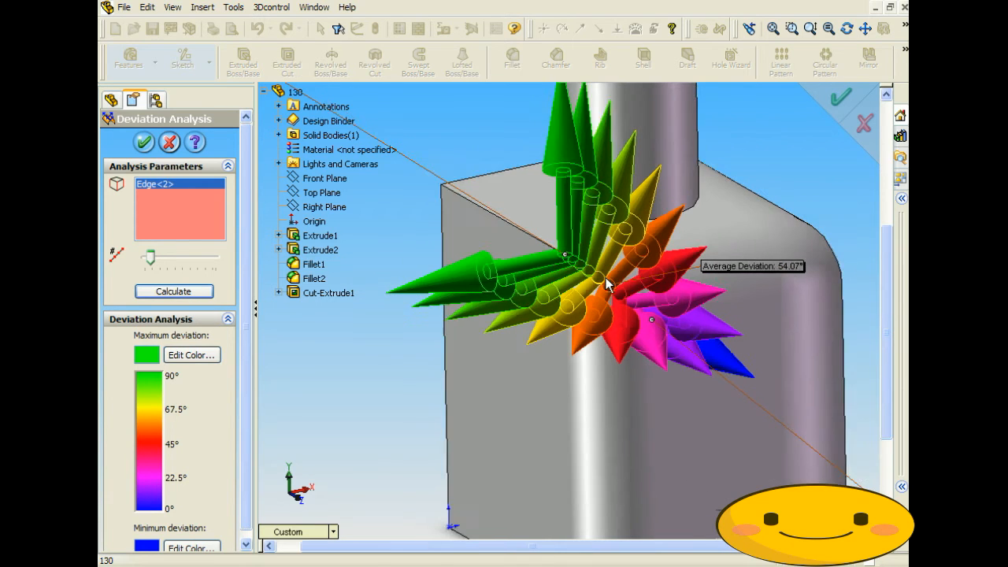
scroll(606, 278, up, 1)
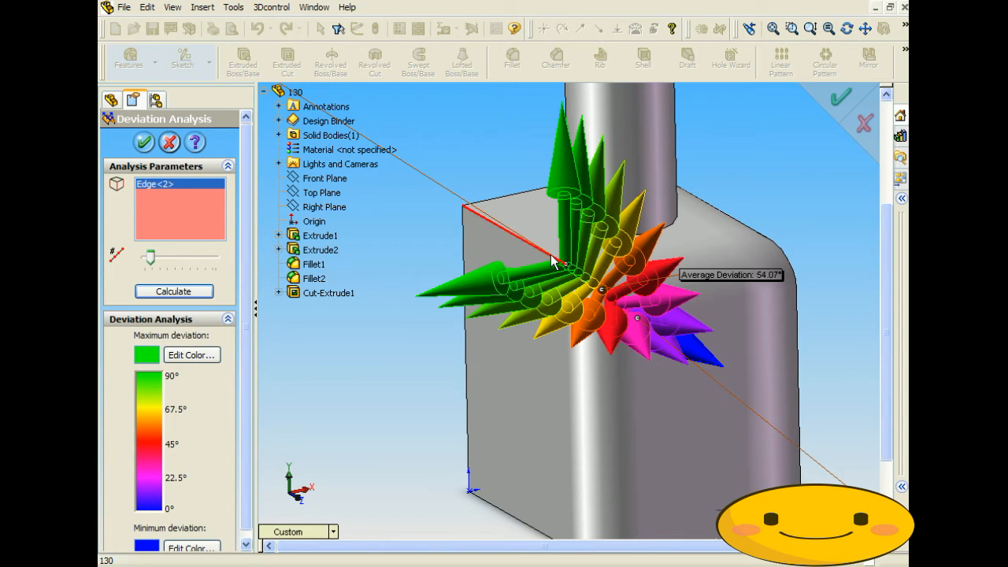
mouse_move(644, 331)
middle_down()
mouse_move(594, 359)
mouse_move(650, 343)
middle_up()
scroll(647, 342, up, 4)
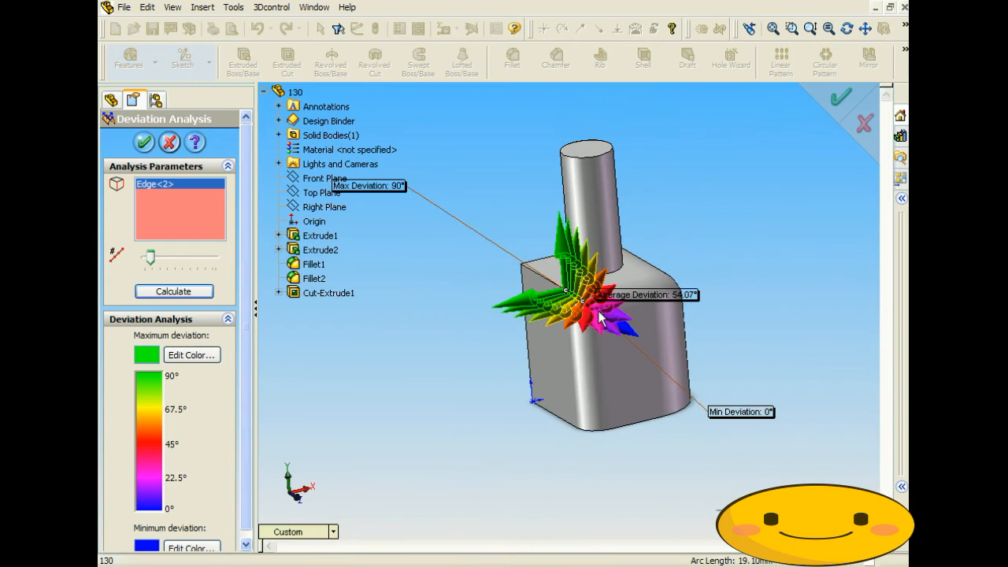
scroll(600, 316, down, 1)
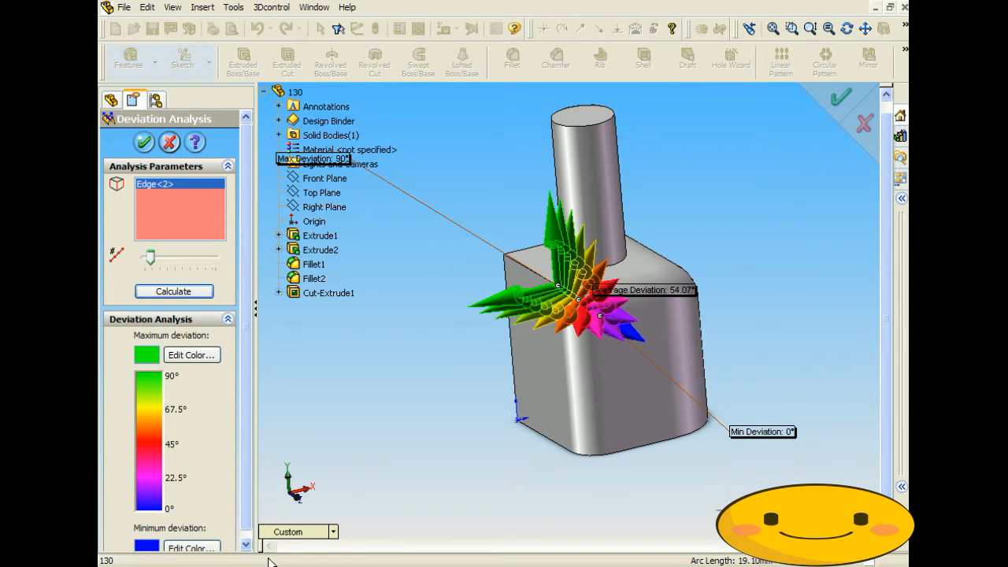
drag(656, 284, 840, 257)
Increase the number of sample points on the curved edge, recalculate the deviation and inspect the denser arrows up close
click(157, 258)
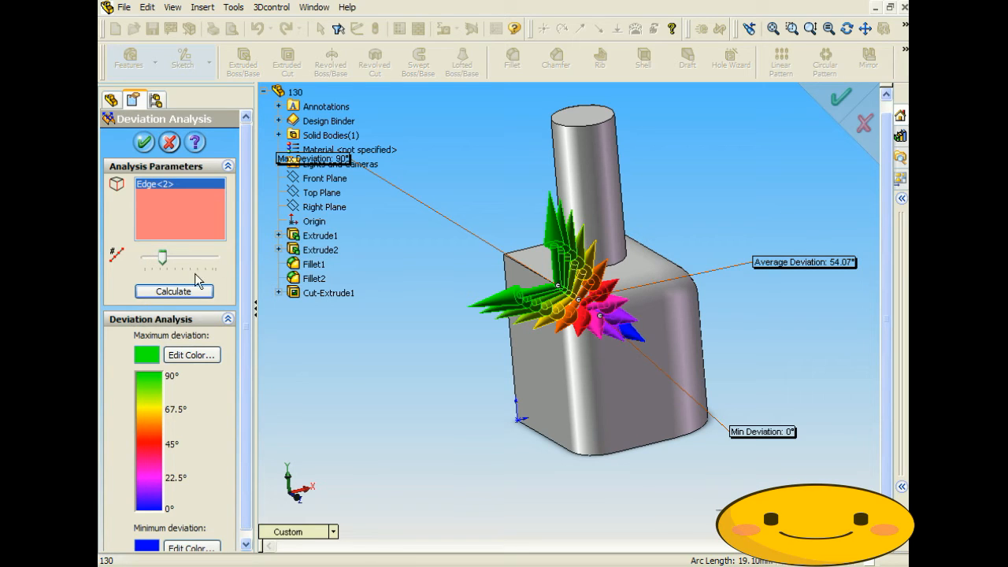
click(174, 291)
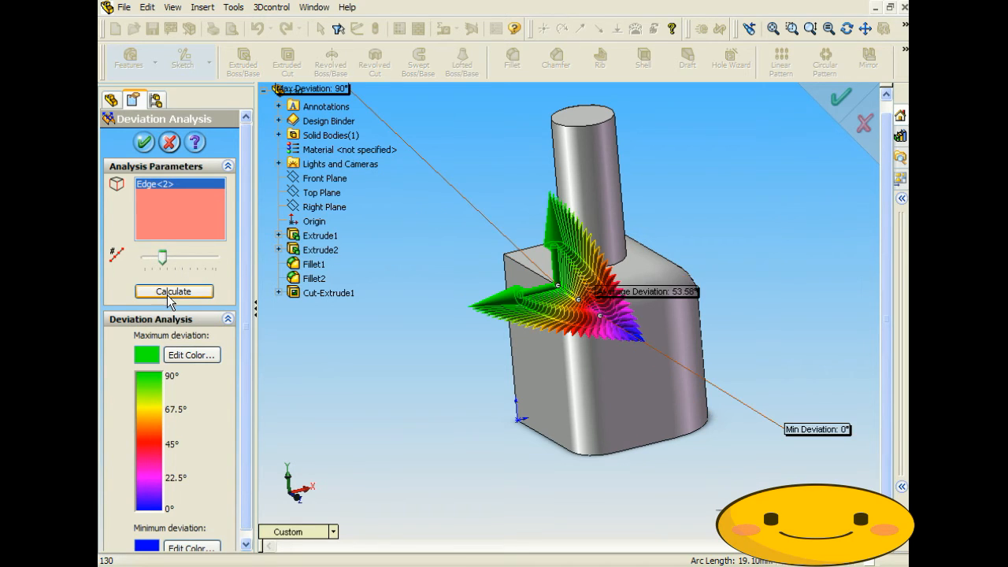
middle_drag(498, 376, 637, 332)
scroll(637, 332, down, 5)
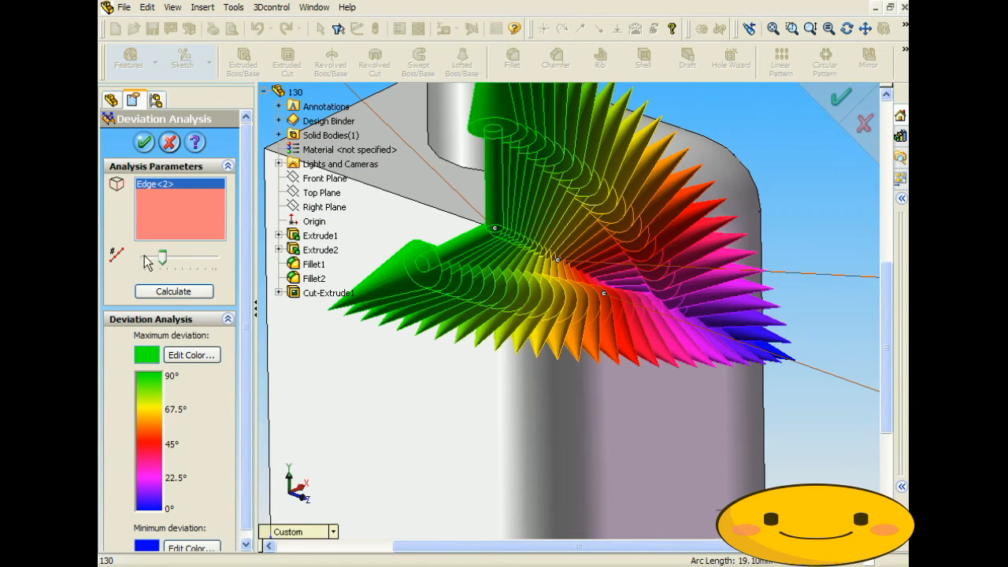
Reduce the curved edge's number of sample points to the minimum and recalculate its deviation
drag(163, 257, 145, 258)
click(156, 292)
scroll(489, 315, up, 5)
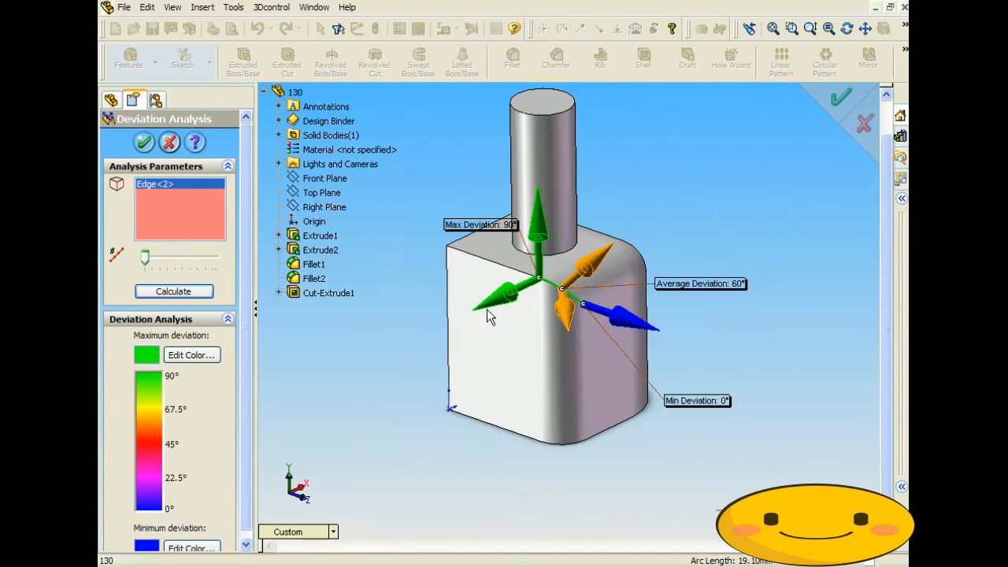
Raise the number of sample points slightly above the minimum, recalculate the curved edge's deviation and inspect the arrows
drag(146, 258, 155, 260)
click(164, 286)
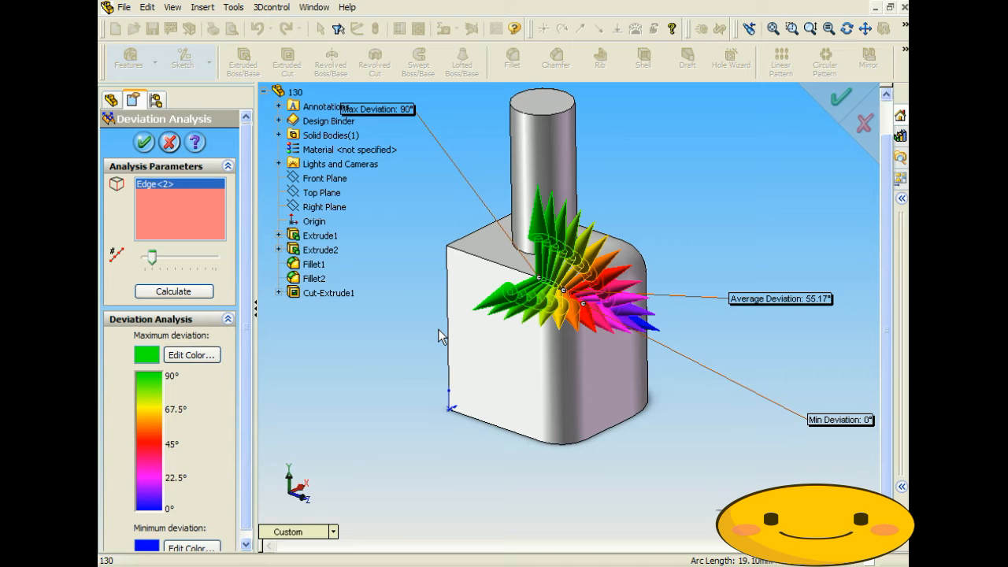
mouse_move(618, 332)
middle_down()
mouse_move(544, 313)
mouse_move(617, 324)
middle_up()
scroll(236, 346, down, 1)
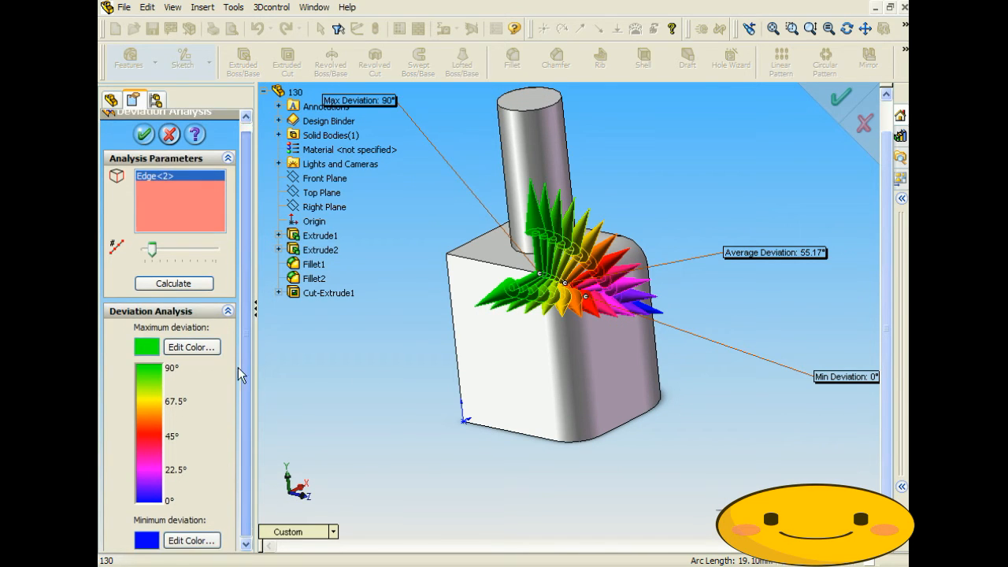
Change the maximum deviation colour to dark purple and recalculate the curved edge's deviation
click(192, 348)
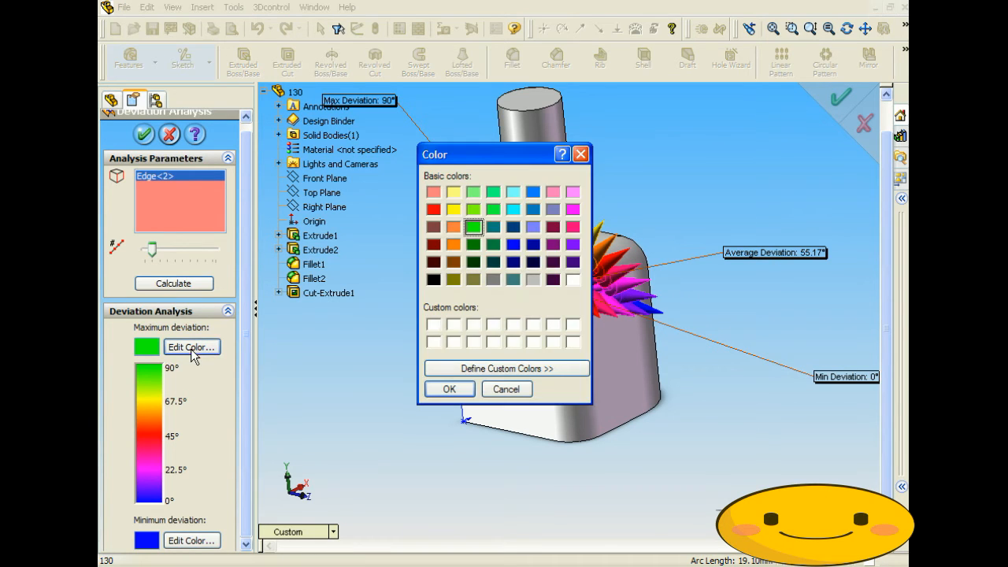
click(556, 277)
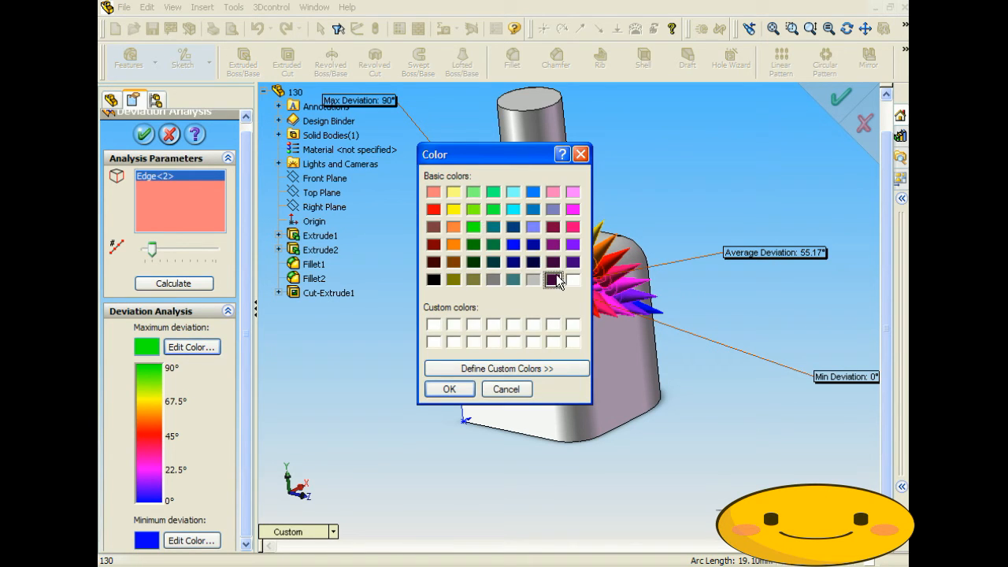
click(447, 390)
click(178, 283)
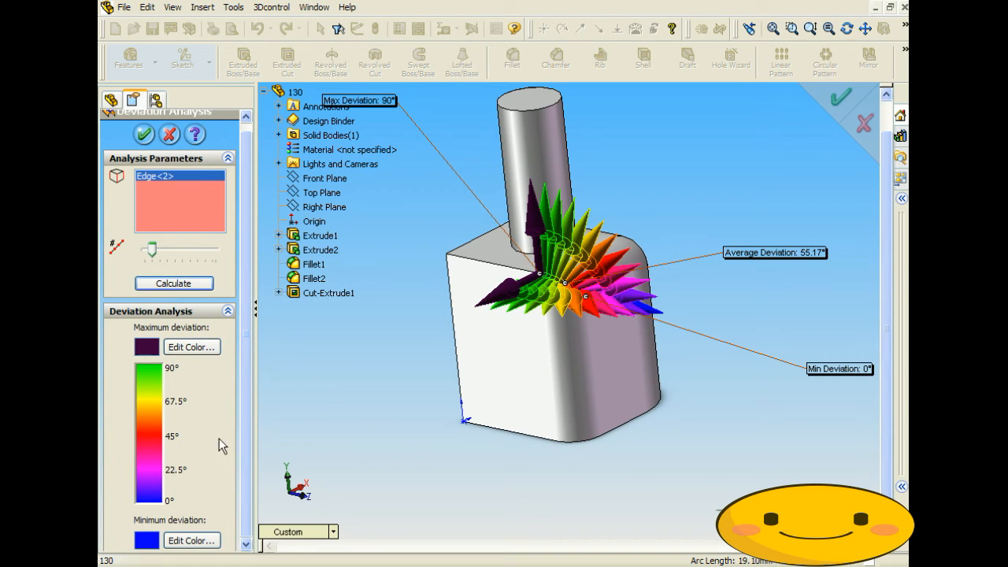
Change the minimum deviation colour to white, recalculate the deviation and inspect the recoloured arrows on the curved edge
click(195, 541)
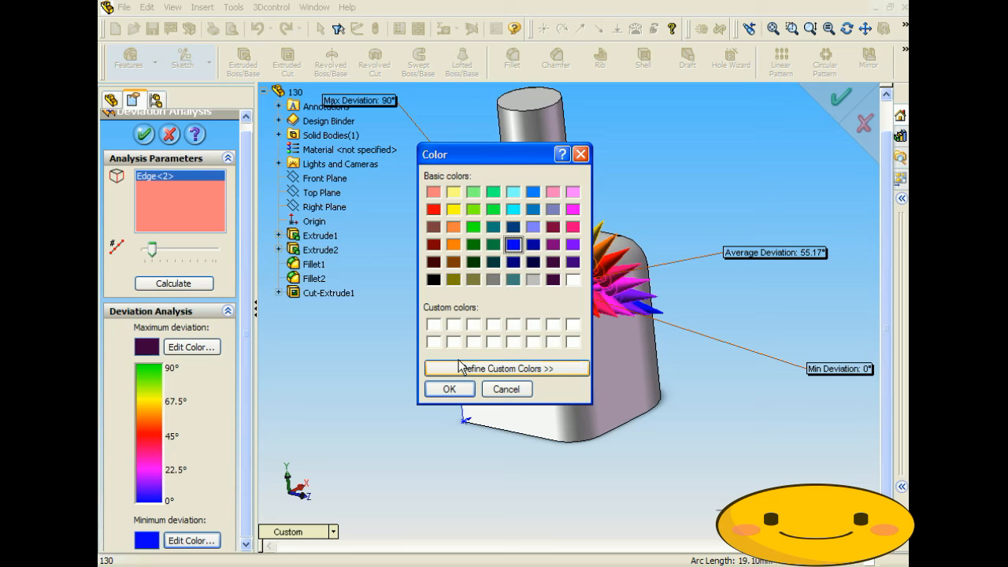
click(569, 280)
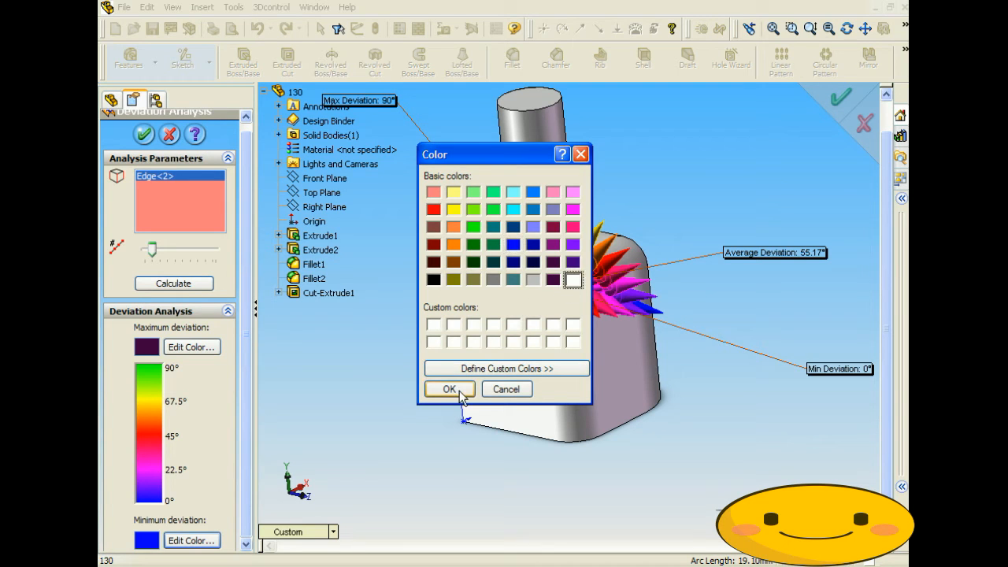
click(449, 389)
click(174, 282)
middle_drag(693, 322, 643, 342)
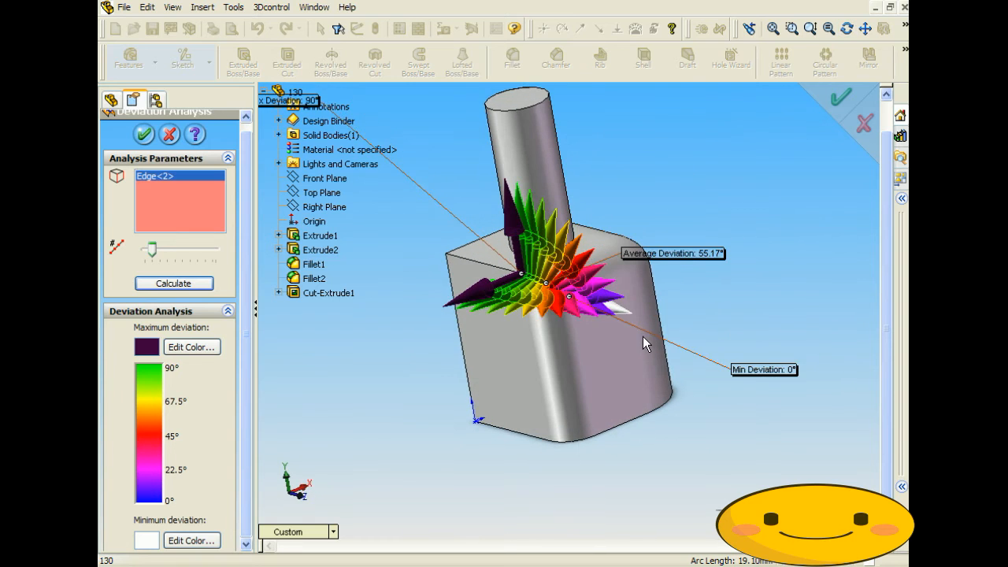
scroll(616, 313, down, 5)
scroll(617, 311, up, 5)
middle_drag(612, 308, 572, 285)
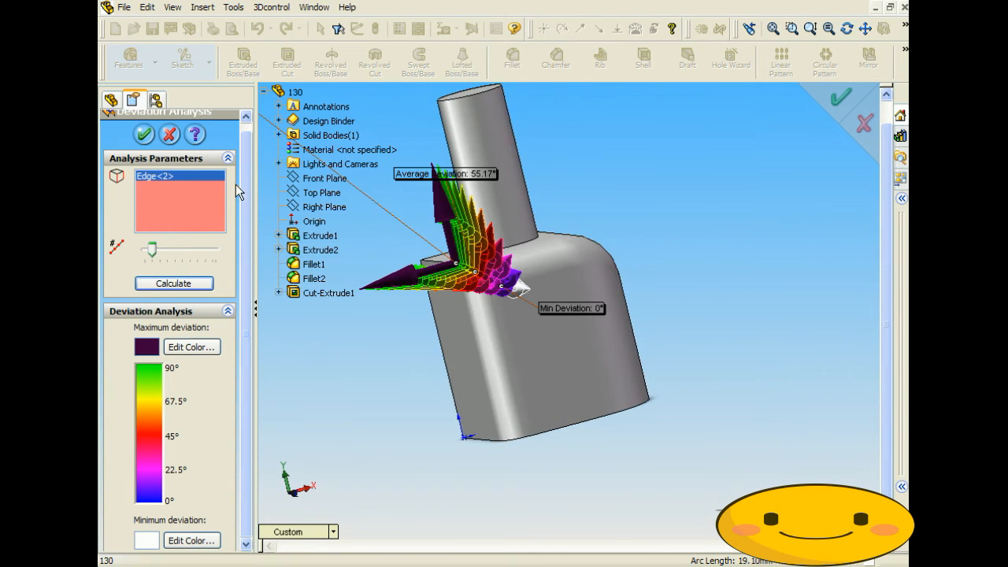
drag(242, 191, 237, 183)
middle_drag(392, 386, 443, 394)
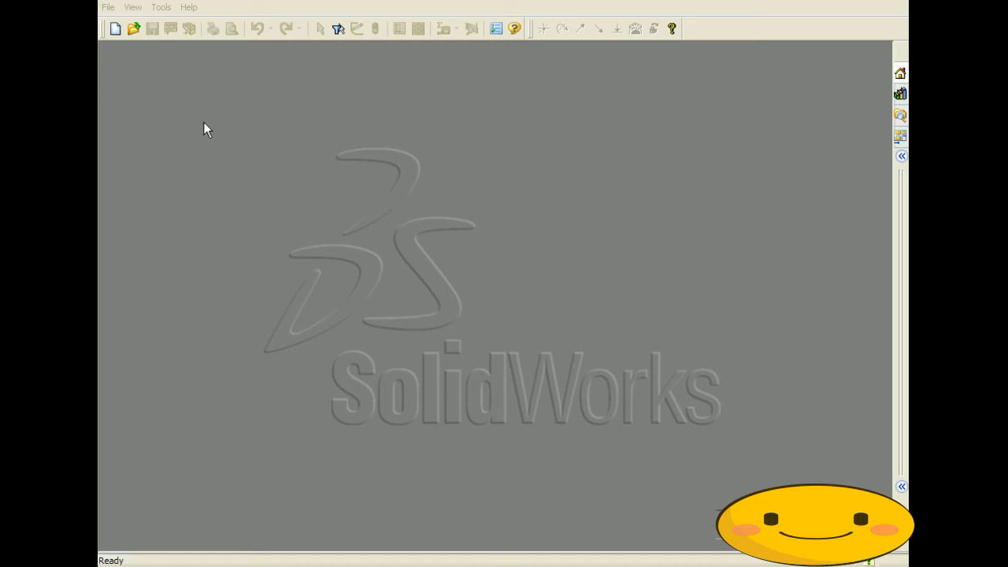
Create a new part document
click(108, 7)
click(124, 22)
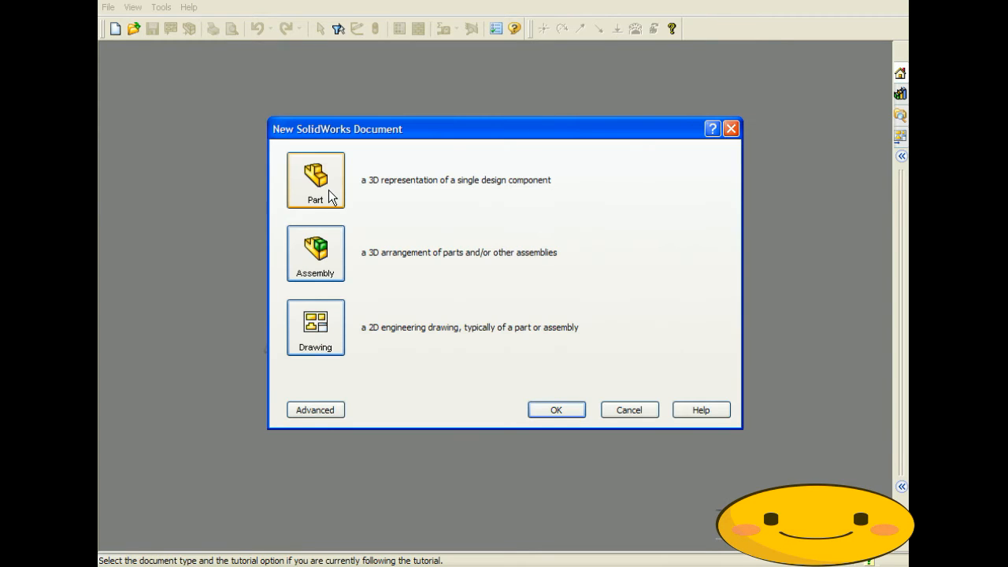
click(328, 190)
click(564, 410)
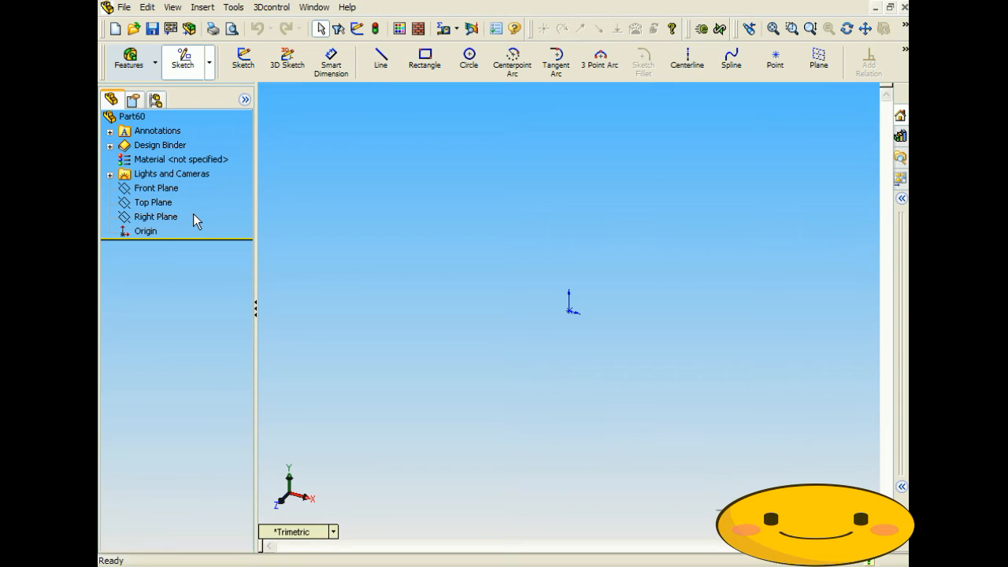
Start a 3D sketch and draw a line upward from the origin along Y, followed by a line about 105 mm long along X
click(285, 63)
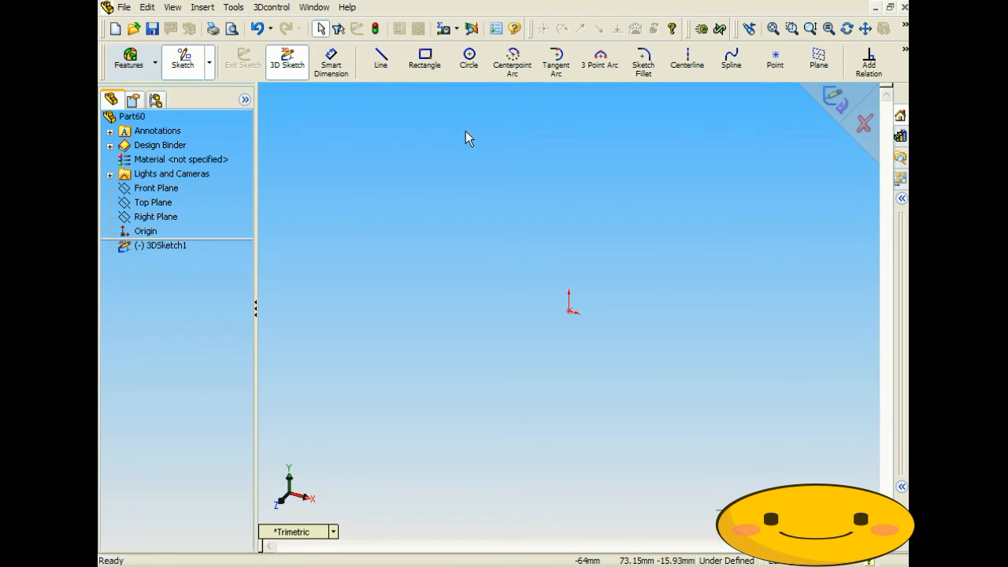
click(381, 61)
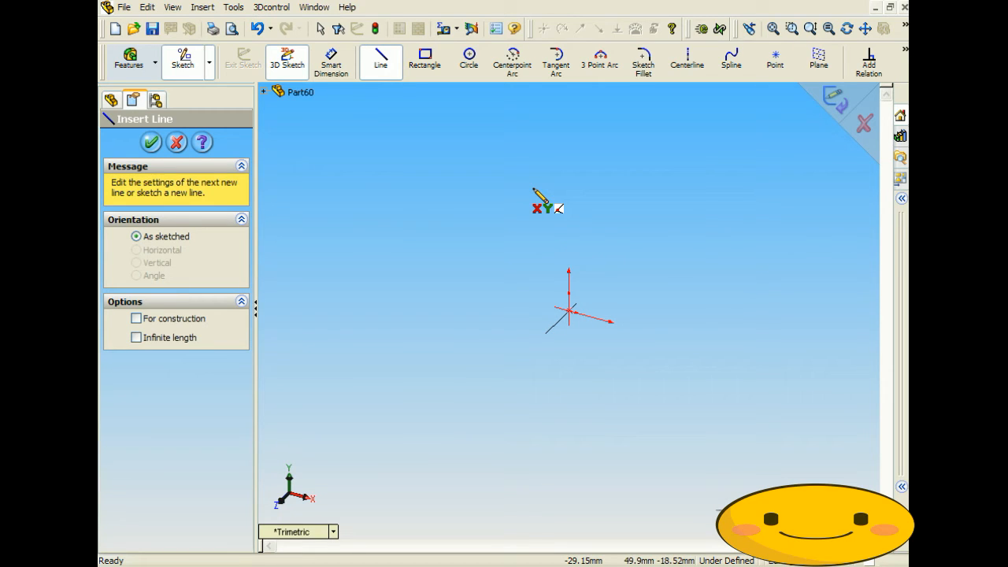
click(569, 311)
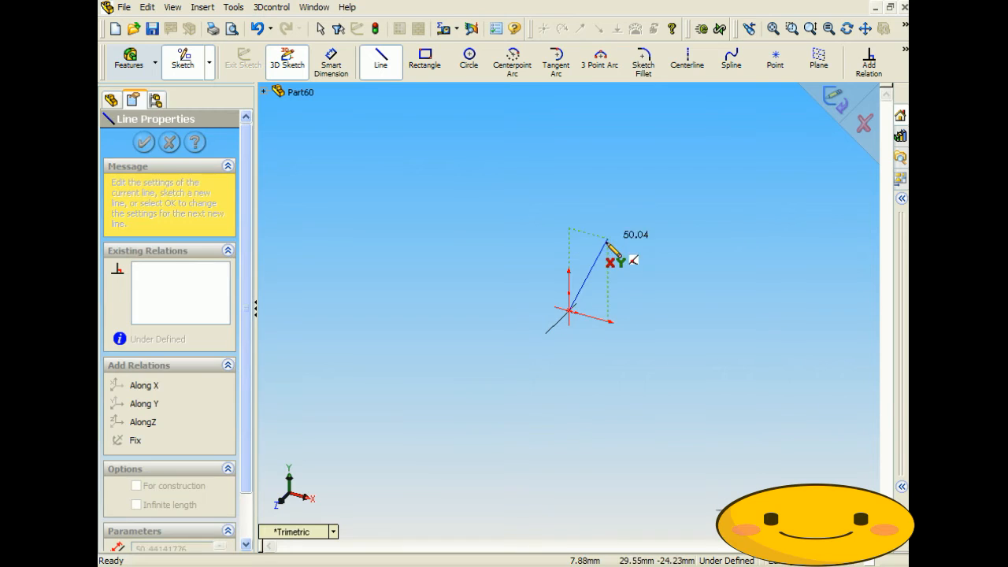
click(569, 123)
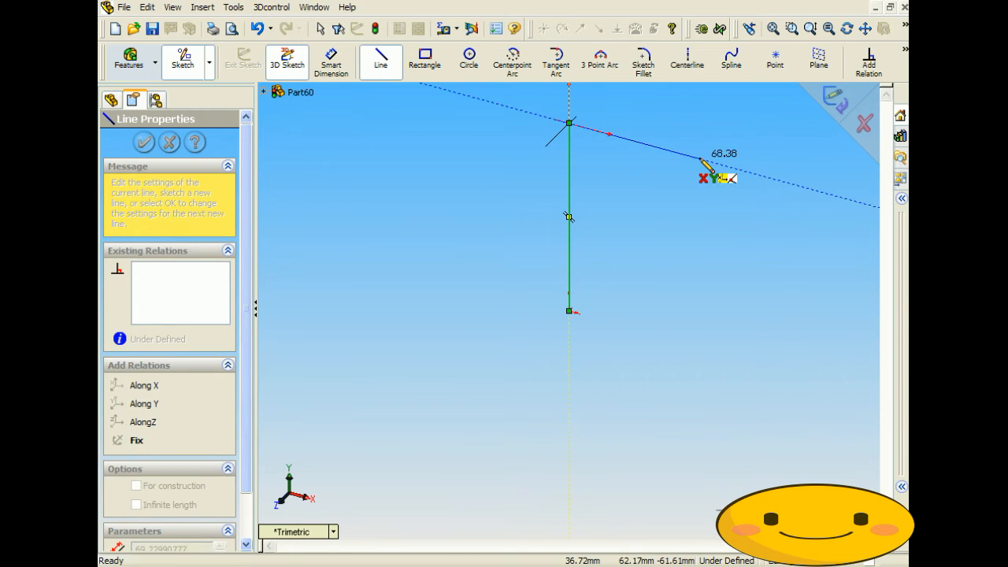
click(766, 176)
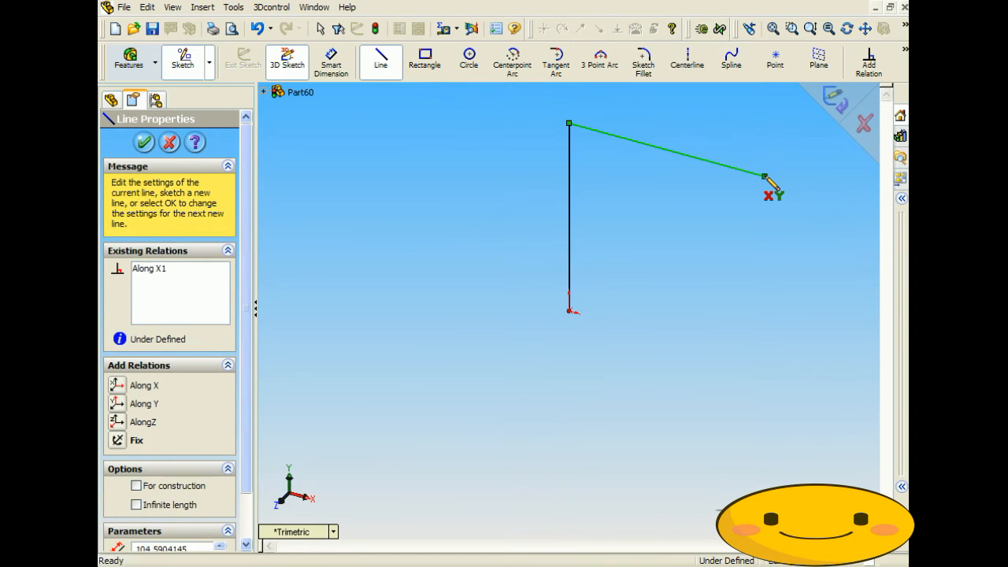
Continue the 3D line chain with a segment along Z and a segment back along X, parallel to the first X line
middle_drag(771, 186, 683, 165)
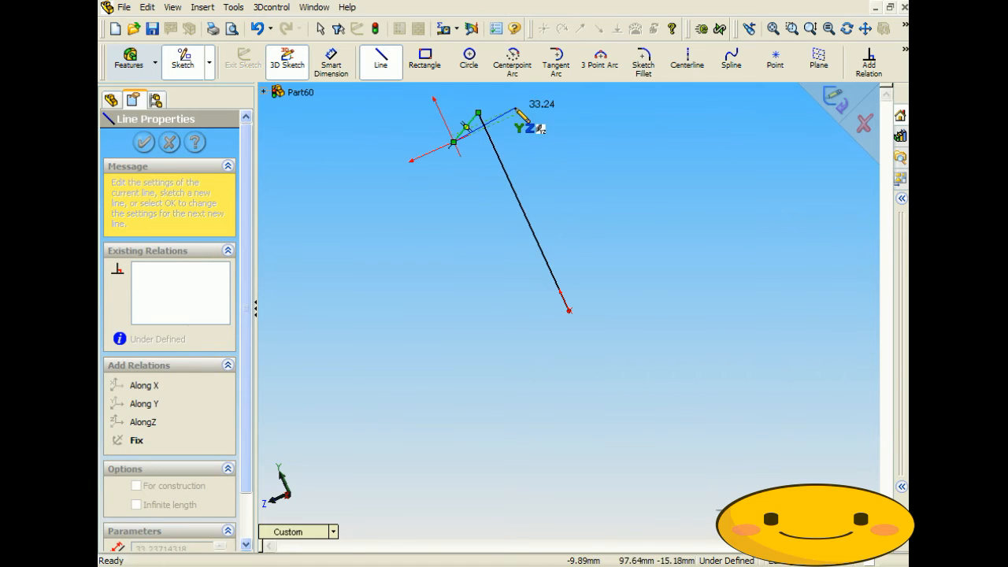
click(580, 88)
mouse_move(592, 127)
middle_down()
mouse_move(569, 135)
mouse_move(572, 106)
mouse_move(551, 166)
mouse_move(497, 171)
mouse_move(504, 210)
middle_up()
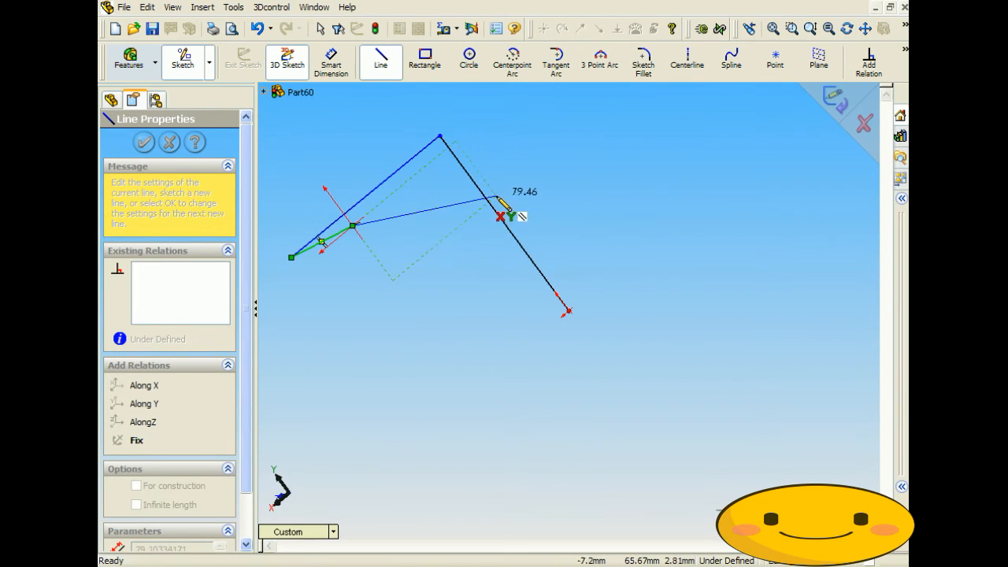
click(464, 136)
mouse_move(469, 142)
middle_down()
mouse_move(396, 108)
mouse_move(394, 134)
mouse_move(402, 126)
middle_up()
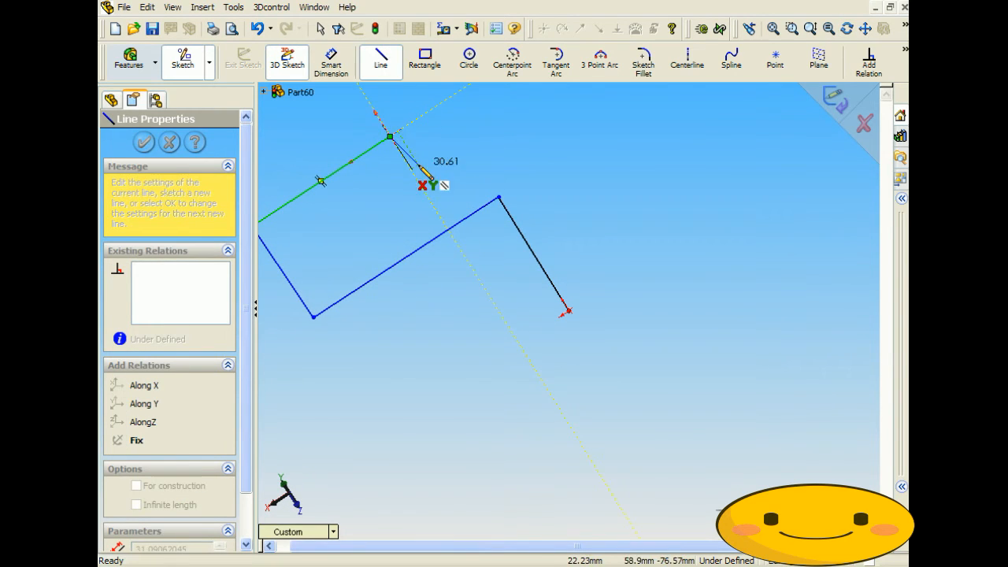
Extend the 3D line chain with a segment about 92 mm long along Y and a segment along Z, ending the chain there
mouse_move(475, 256)
middle_down()
mouse_move(551, 198)
mouse_move(552, 169)
middle_up()
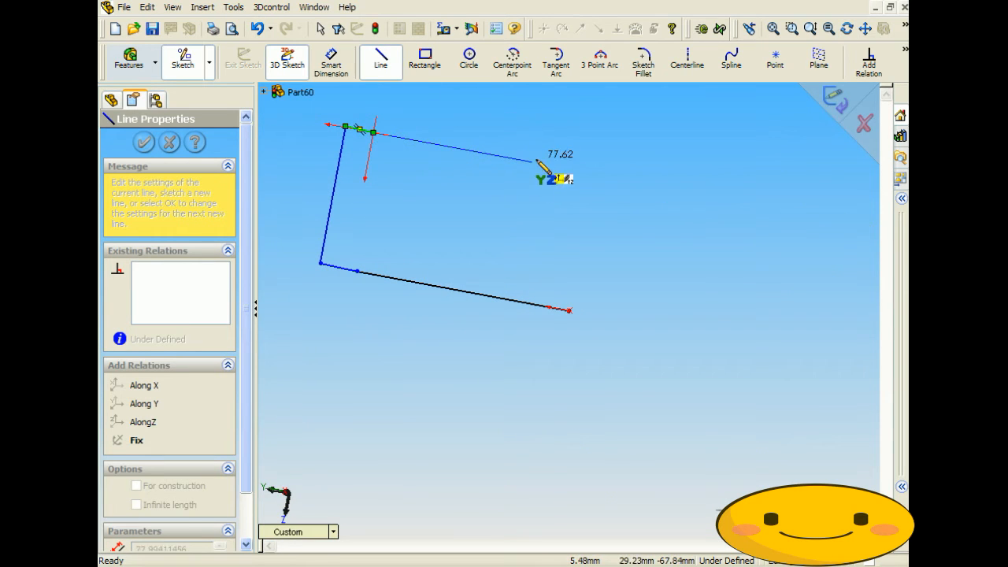
click(561, 171)
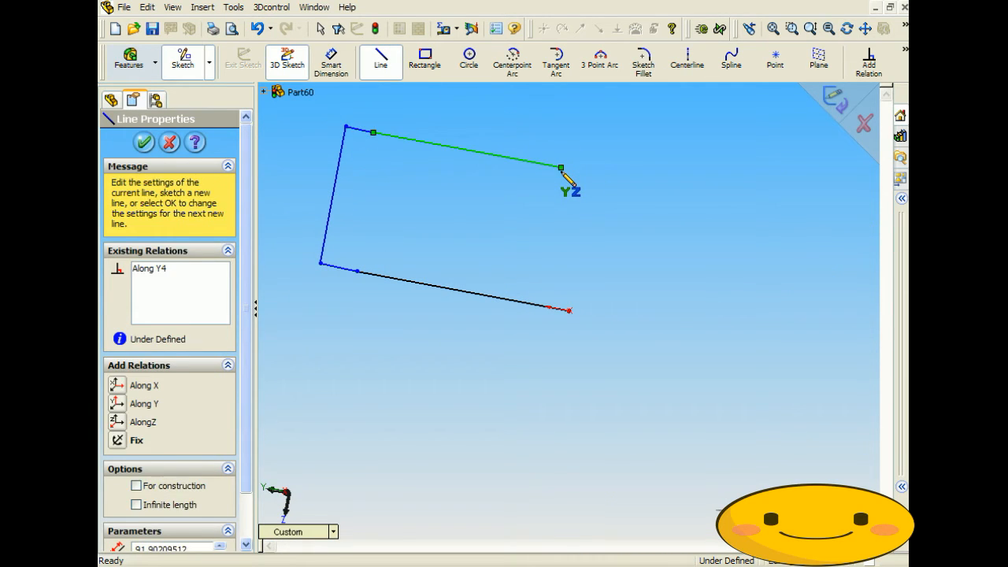
middle_drag(566, 175, 461, 160)
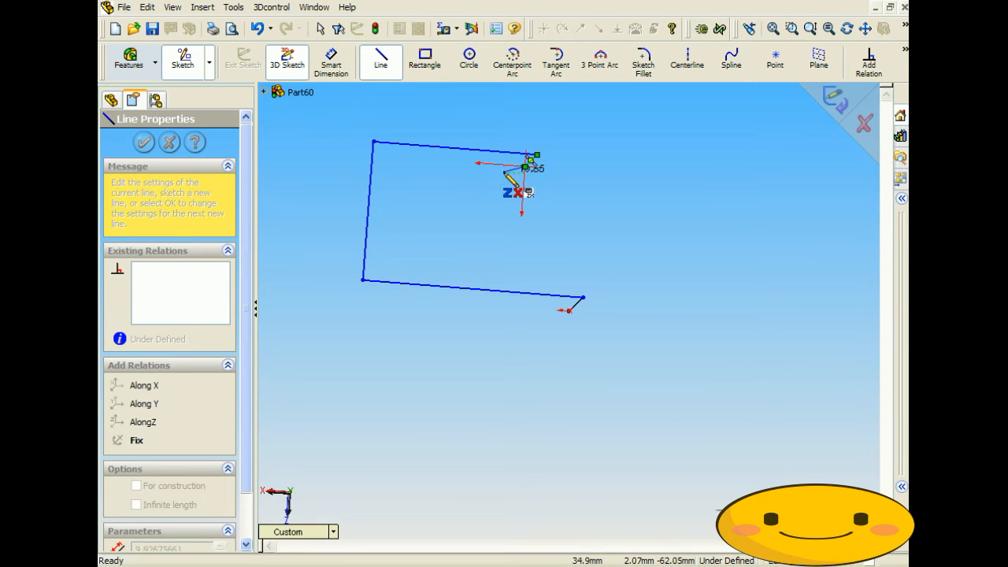
click(524, 252)
mouse_move(533, 273)
middle_down()
mouse_move(557, 243)
mouse_move(487, 277)
mouse_move(494, 337)
mouse_move(551, 363)
mouse_move(644, 359)
mouse_move(499, 279)
mouse_move(430, 279)
mouse_move(552, 280)
mouse_move(572, 205)
mouse_move(599, 186)
middle_up()
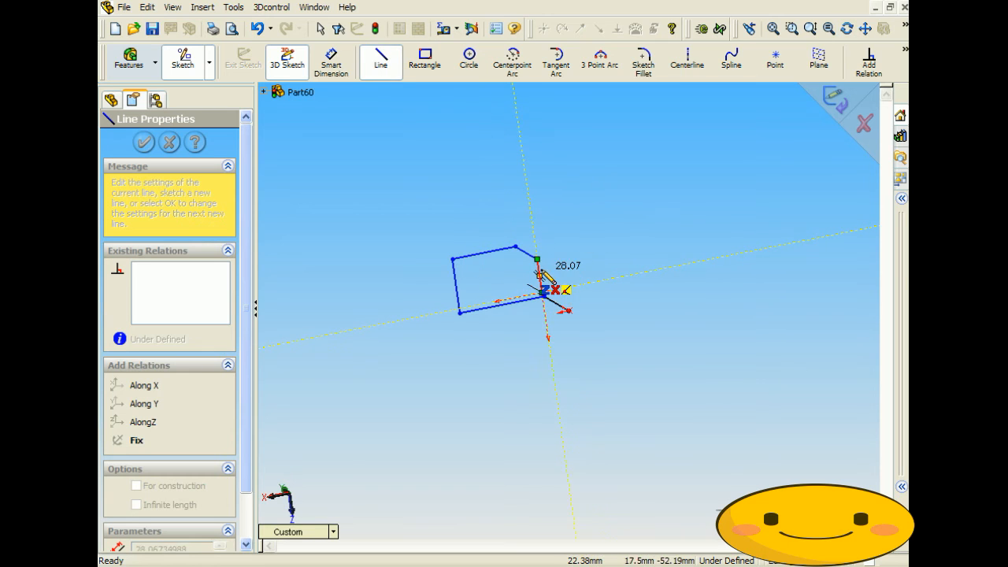
middle_drag(479, 314, 540, 356)
middle_drag(555, 300, 544, 291)
right_click(528, 293)
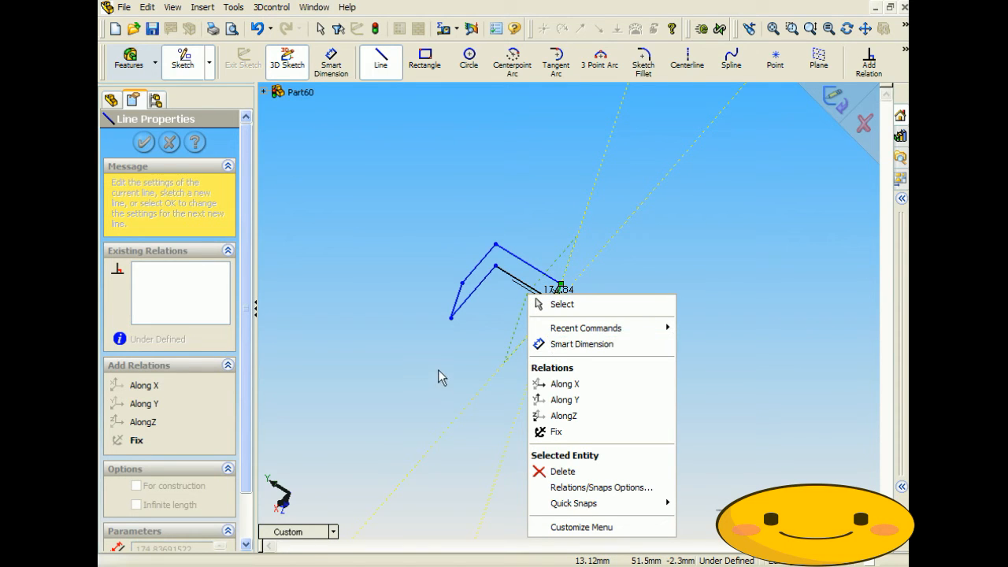
click(558, 306)
Review the 3D line chain from different angles and exit the sketch, discarding all its changes
mouse_move(513, 332)
middle_down()
mouse_move(477, 320)
mouse_move(454, 273)
mouse_move(583, 291)
middle_up()
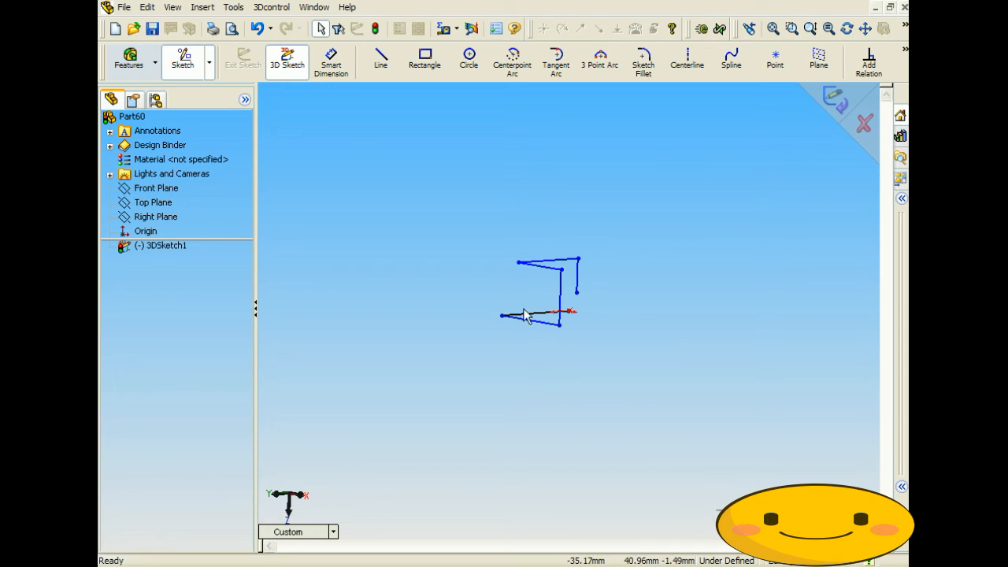
mouse_move(589, 261)
middle_down()
mouse_move(564, 288)
mouse_move(430, 261)
mouse_move(531, 266)
mouse_move(528, 292)
middle_up()
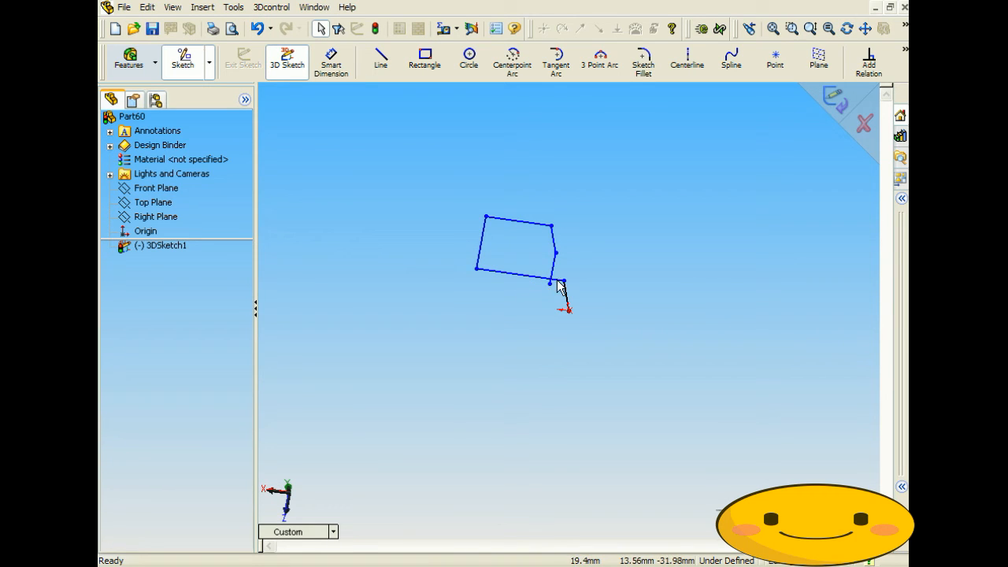
click(864, 123)
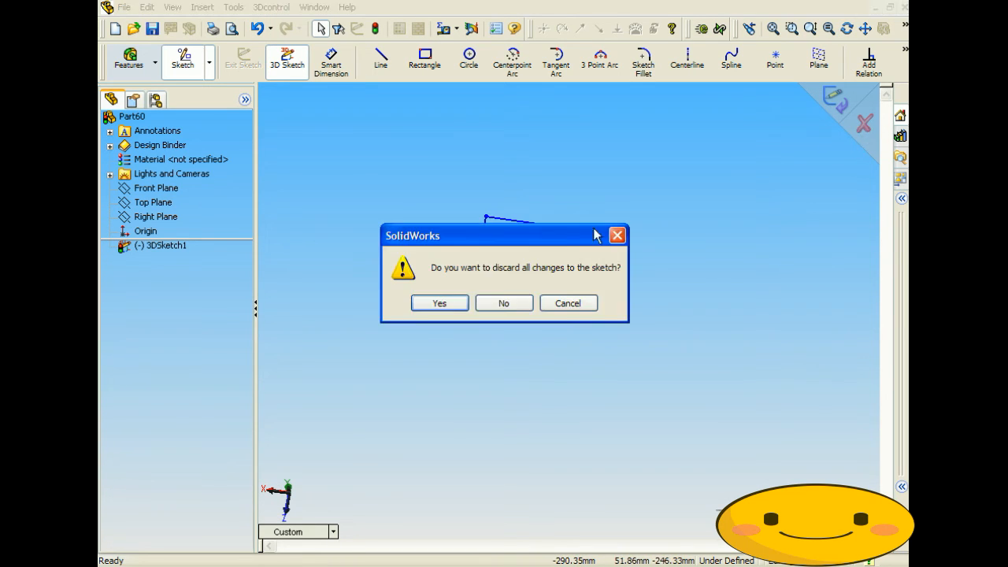
click(438, 301)
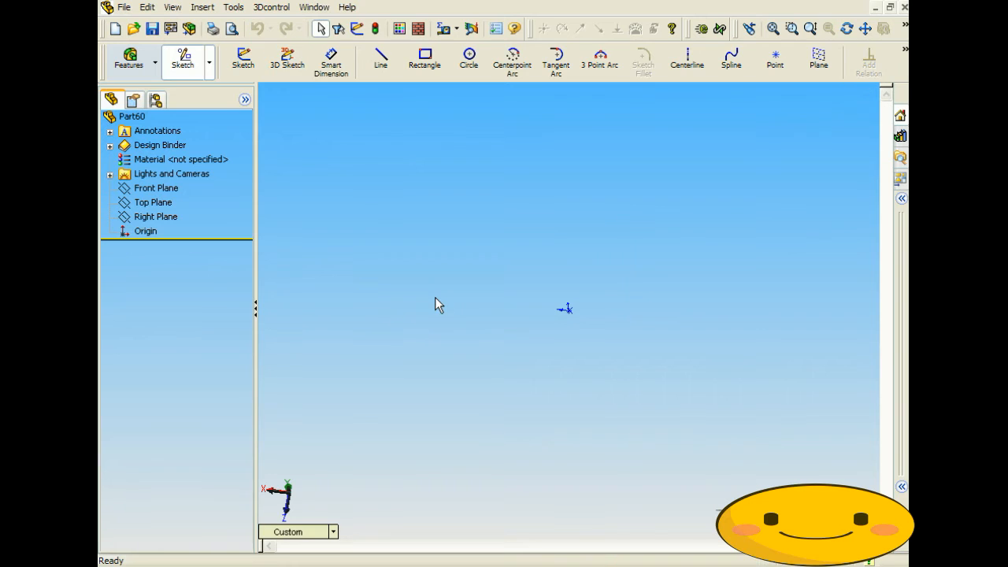
Start a new 3D sketch and draw a line about 539 mm long along Y from the origin
click(288, 63)
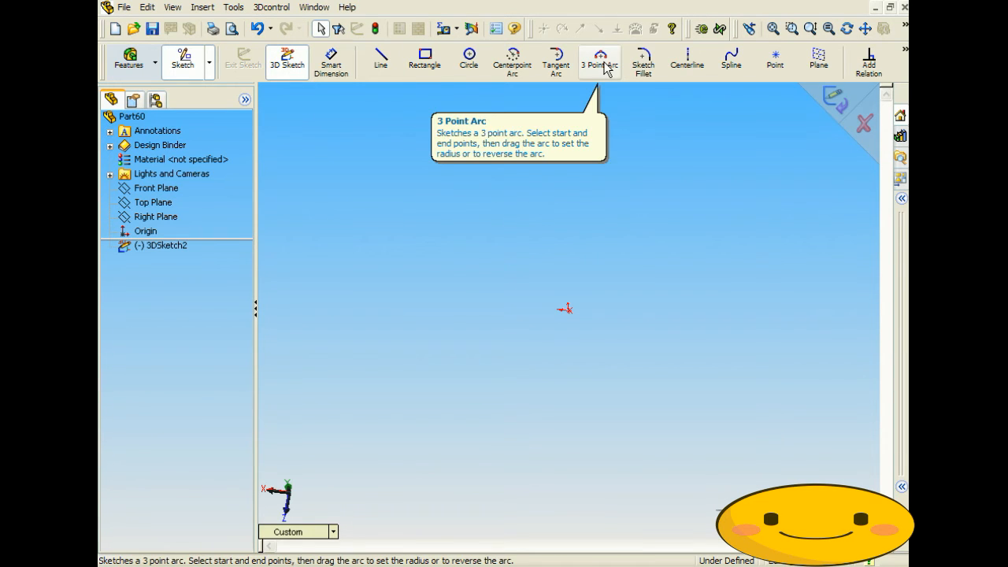
click(382, 69)
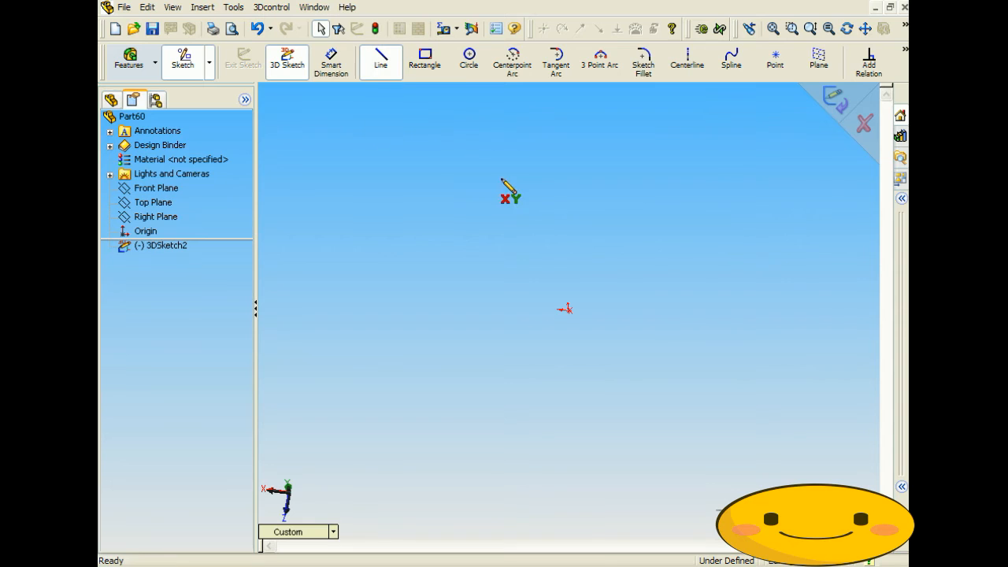
click(568, 307)
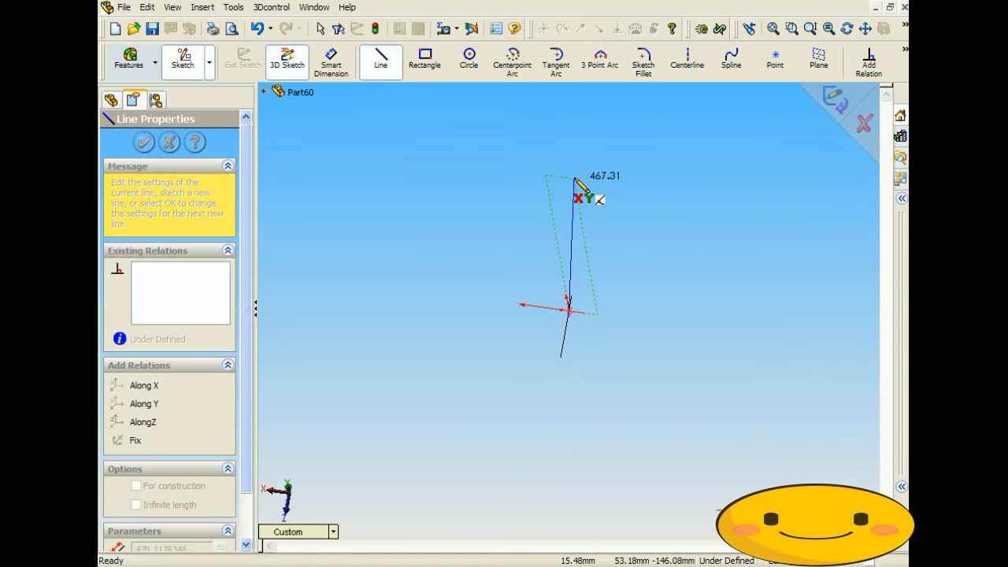
click(542, 153)
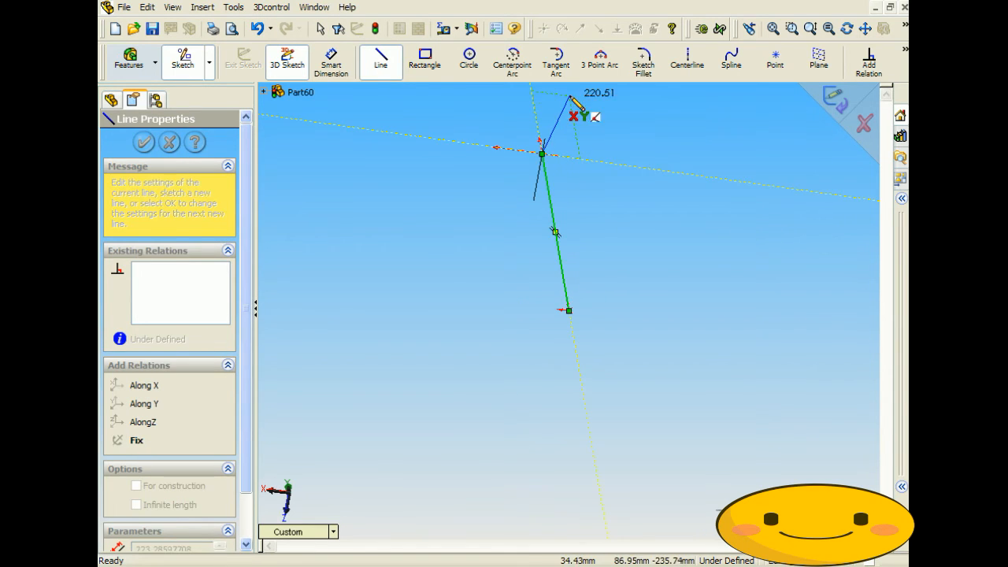
Draw a 3-point arc in the XY plane from the line's free end to about X 517, Y 553 mm
click(599, 63)
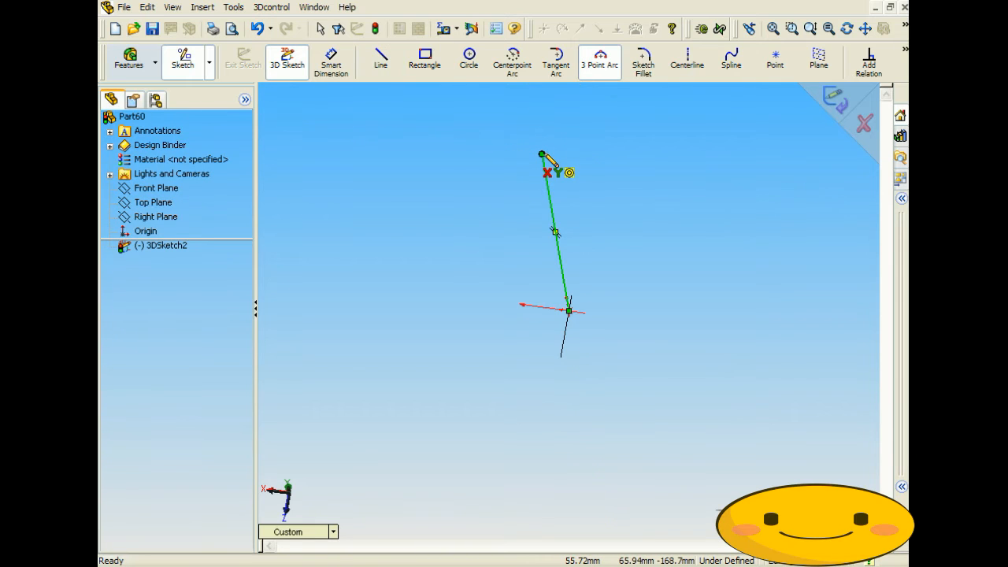
drag(542, 154, 559, 149)
middle_drag(559, 149, 530, 174)
scroll(619, 191, up, 3)
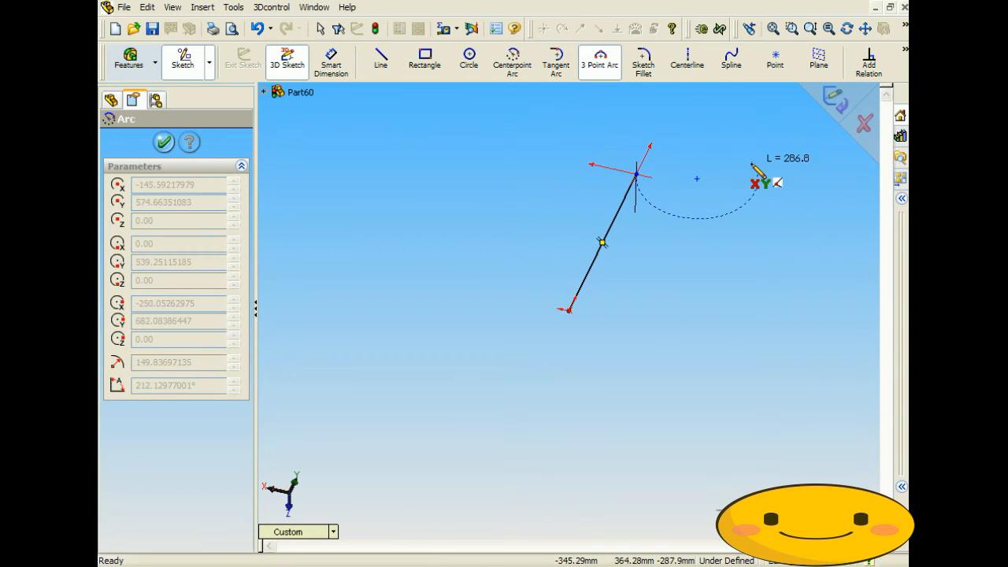
click(438, 124)
click(527, 124)
middle_drag(540, 157, 536, 119)
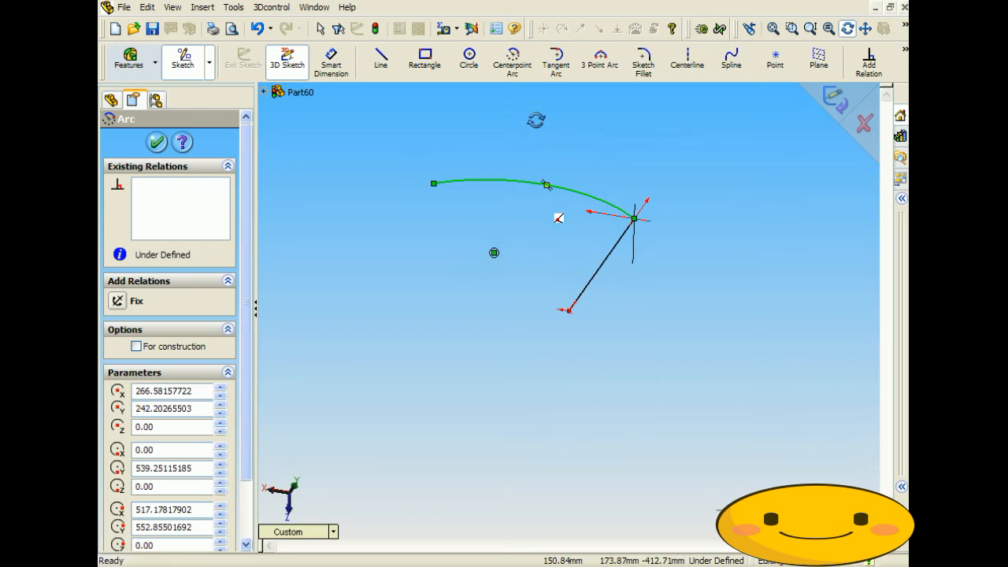
Draw a line about 289 mm long along negative Z from the arc's free end
click(380, 59)
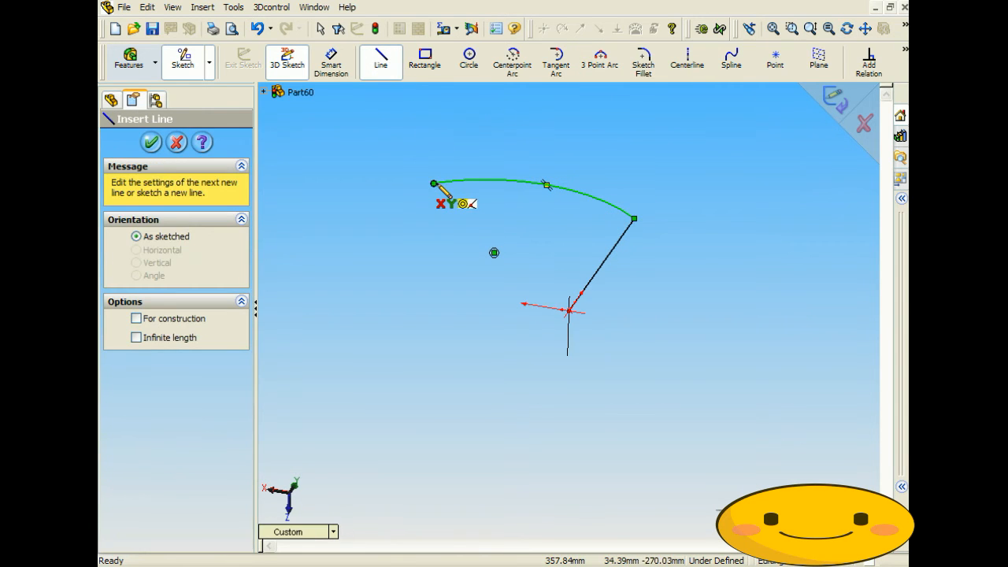
click(434, 183)
middle_drag(441, 185, 439, 162)
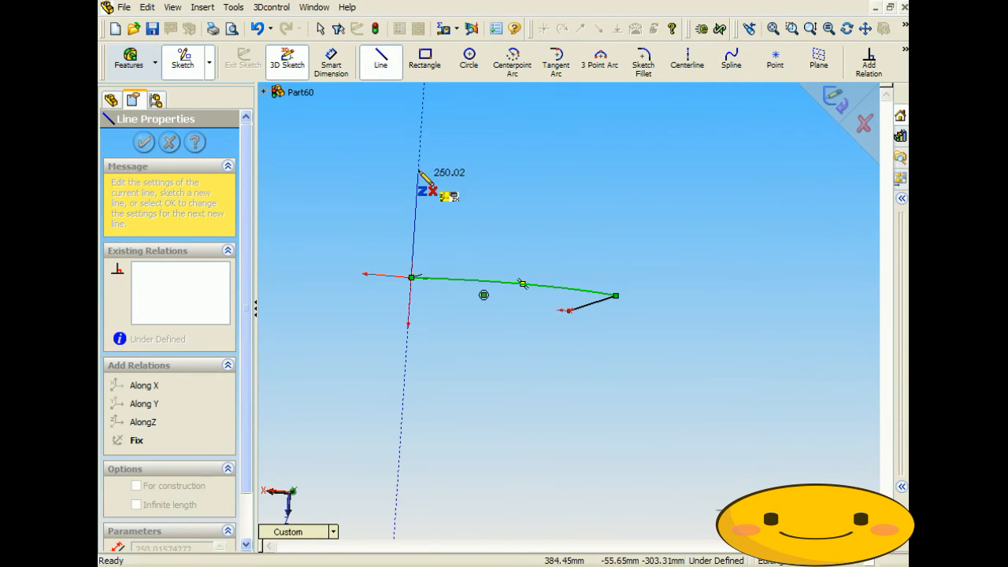
click(419, 159)
Draw a 3-point arc in the ZX plane from the Z line's free end to about X 77, Z -363 mm
click(600, 62)
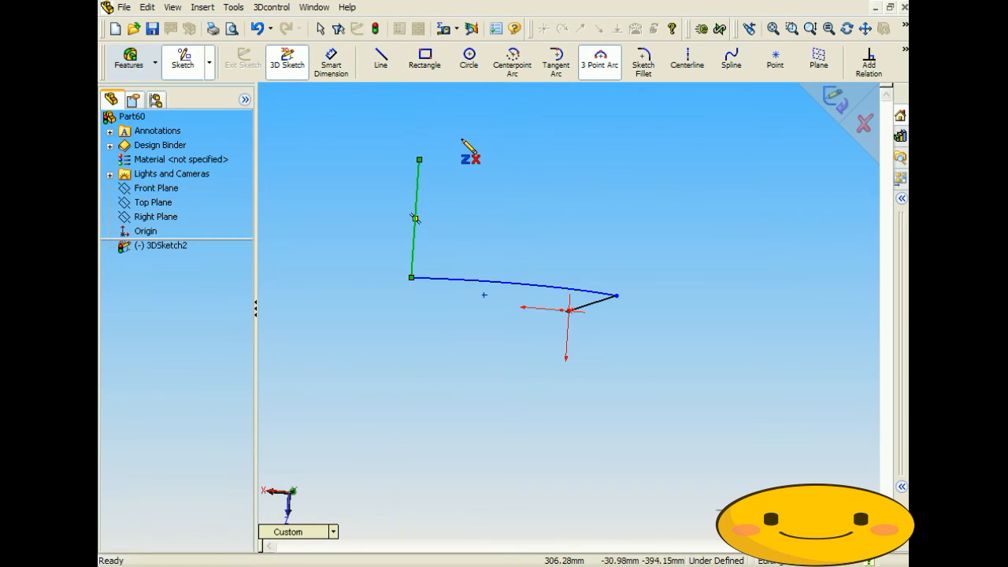
click(597, 146)
click(476, 126)
mouse_move(513, 158)
middle_down()
mouse_move(473, 165)
mouse_move(649, 213)
mouse_move(618, 227)
middle_up()
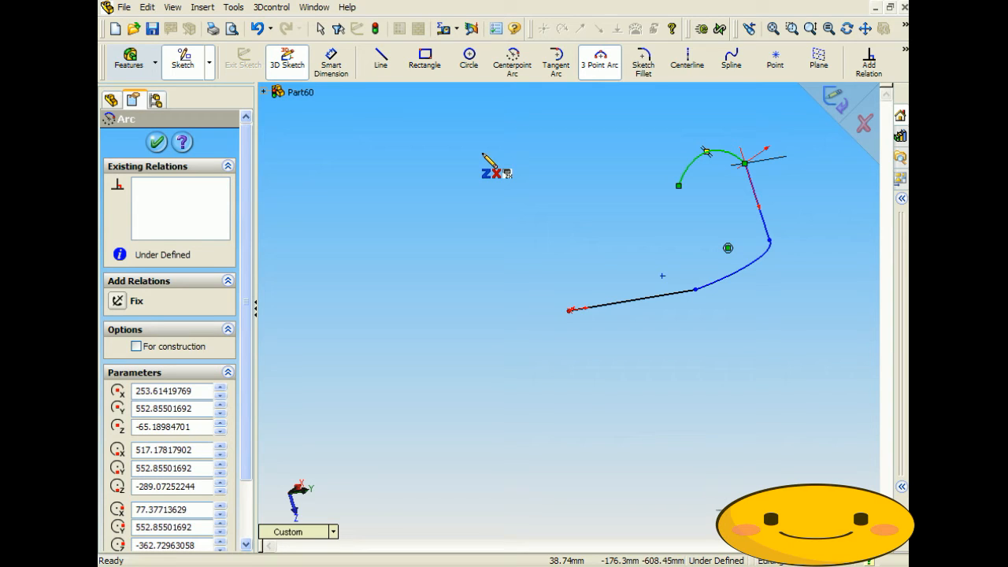
click(157, 142)
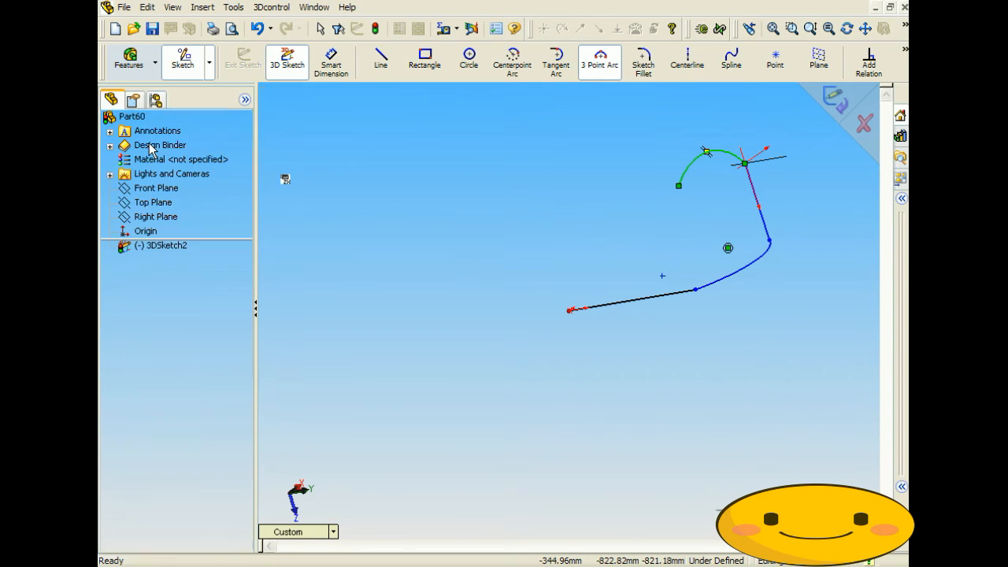
mouse_move(587, 291)
middle_down()
mouse_move(664, 275)
mouse_move(549, 293)
mouse_move(509, 317)
mouse_move(536, 285)
middle_up()
click(607, 70)
Examine the connected 3D lines and arcs from the start point at the origin to the last arc
mouse_move(596, 306)
middle_down()
mouse_move(587, 299)
mouse_move(603, 250)
mouse_move(572, 324)
middle_up()
scroll(573, 325, down, 3)
click(559, 284)
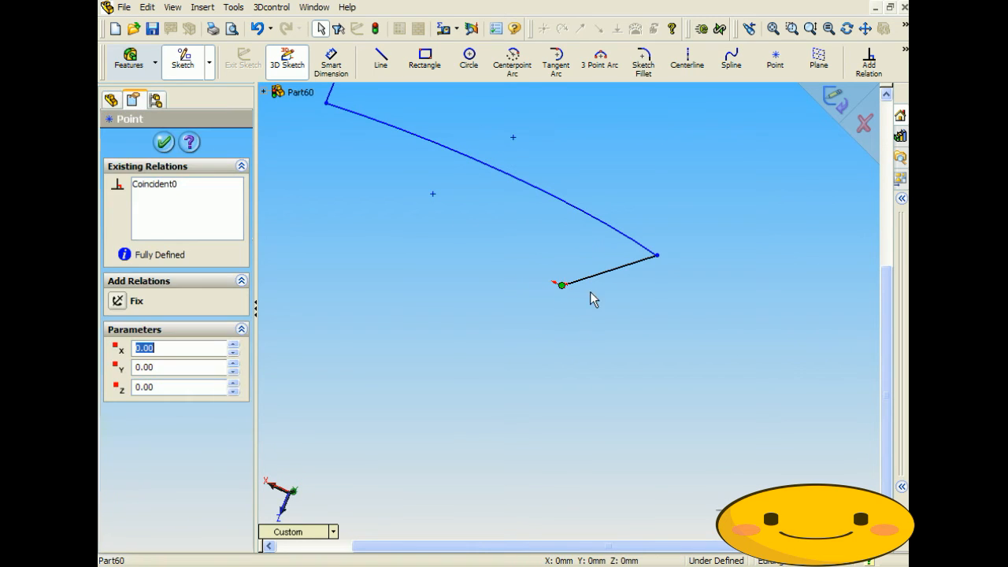
scroll(574, 334, up, 2)
scroll(573, 334, up, 1)
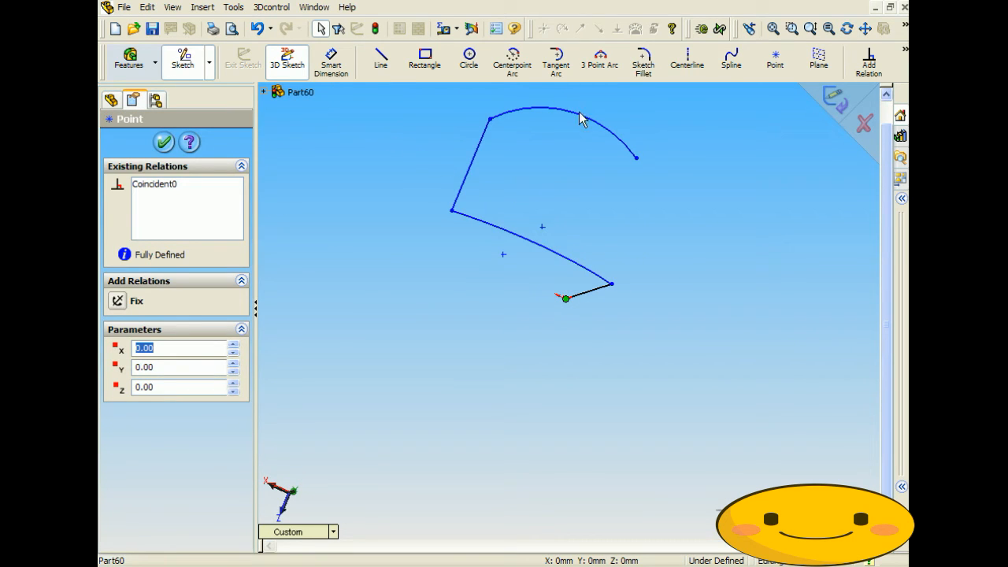
mouse_move(621, 340)
middle_down()
mouse_move(598, 288)
mouse_move(504, 288)
mouse_move(584, 296)
middle_up()
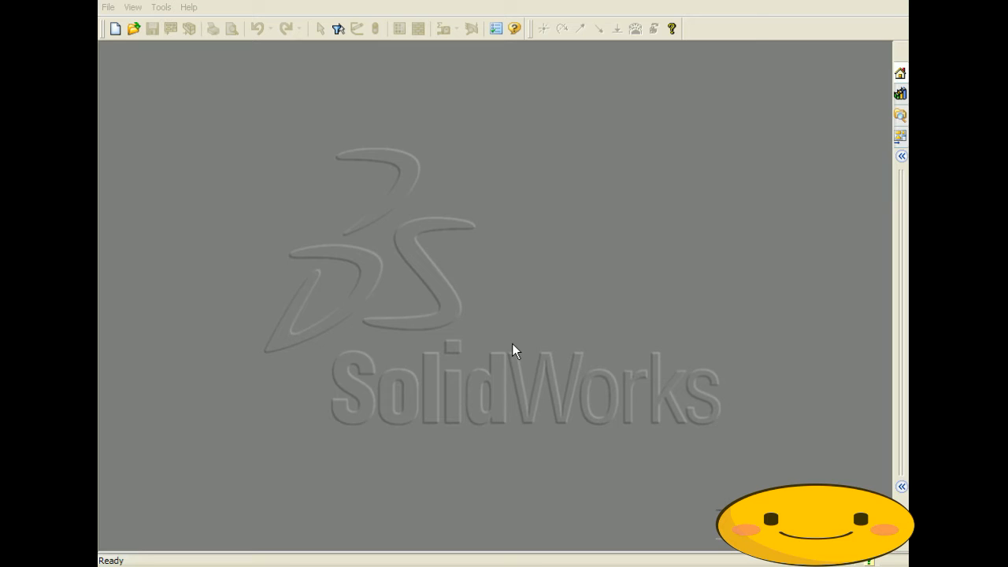
Create a new part document for a 2D sketch
click(108, 7)
click(126, 24)
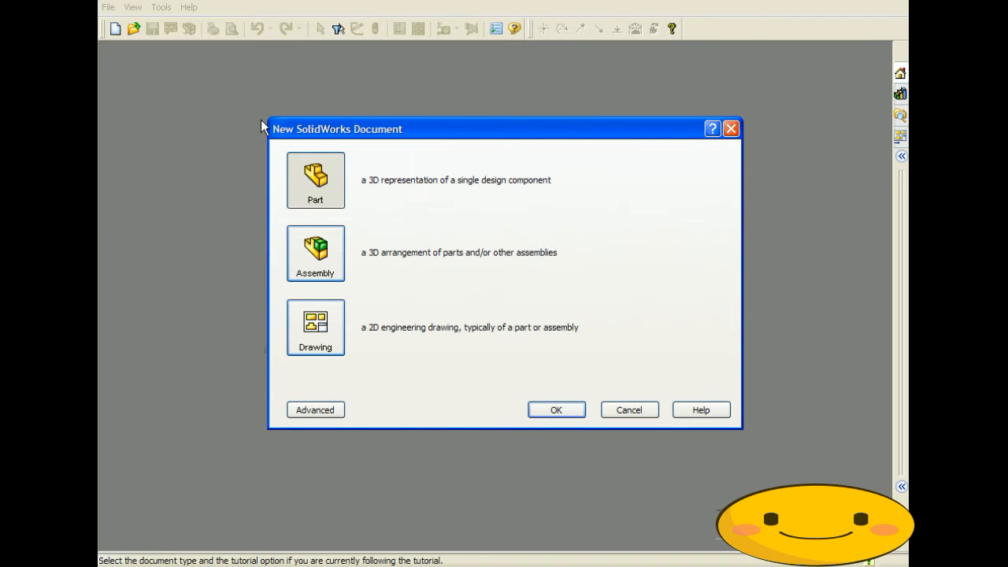
click(542, 413)
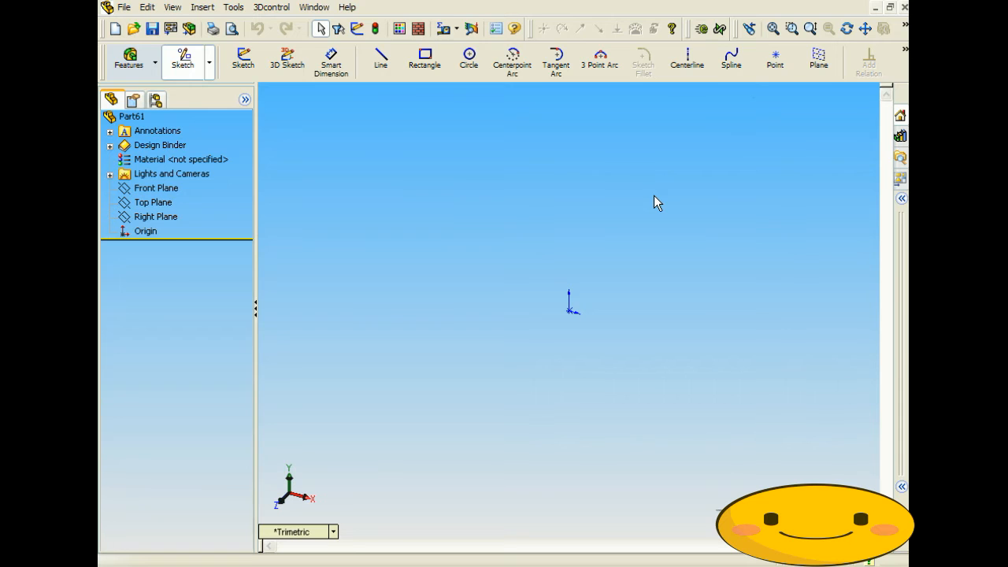
Sketch two separate lines on the Front Plane: a nearly vertical one about 65 mm long left of the origin and a slanted one about 69 mm right
click(381, 61)
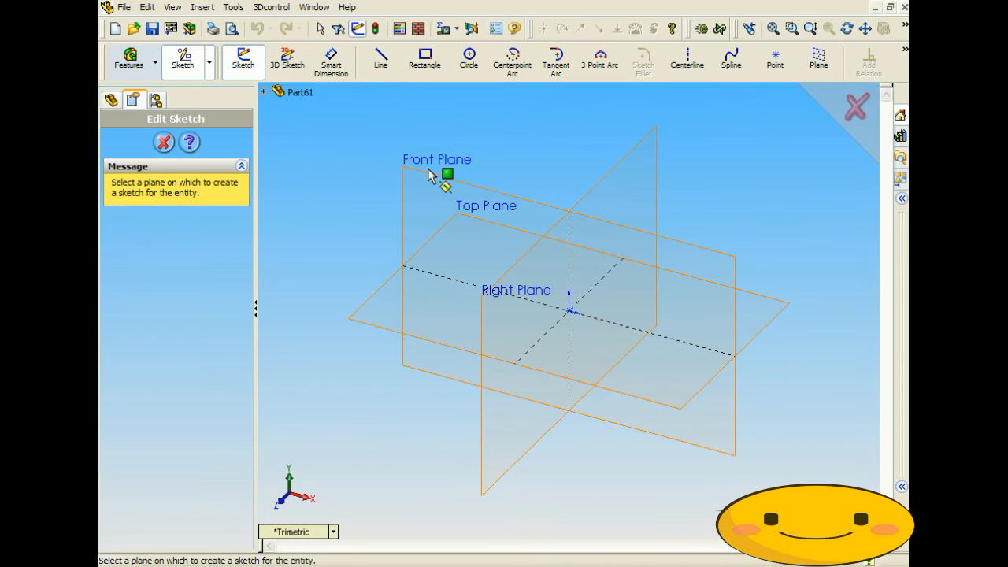
click(431, 172)
click(450, 201)
click(444, 397)
right_click(640, 396)
click(669, 31)
click(636, 214)
click(736, 395)
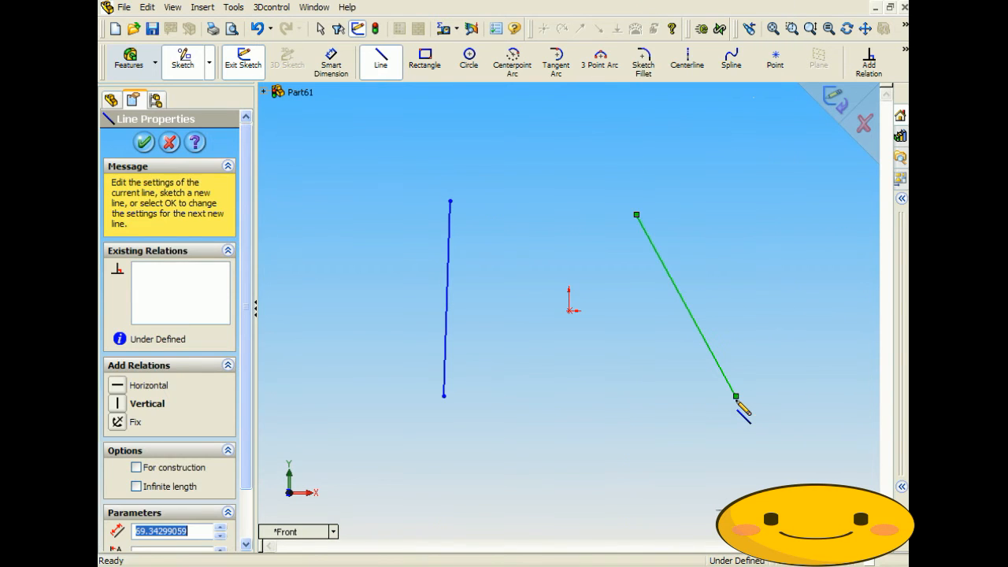
right_click(816, 309)
click(780, 220)
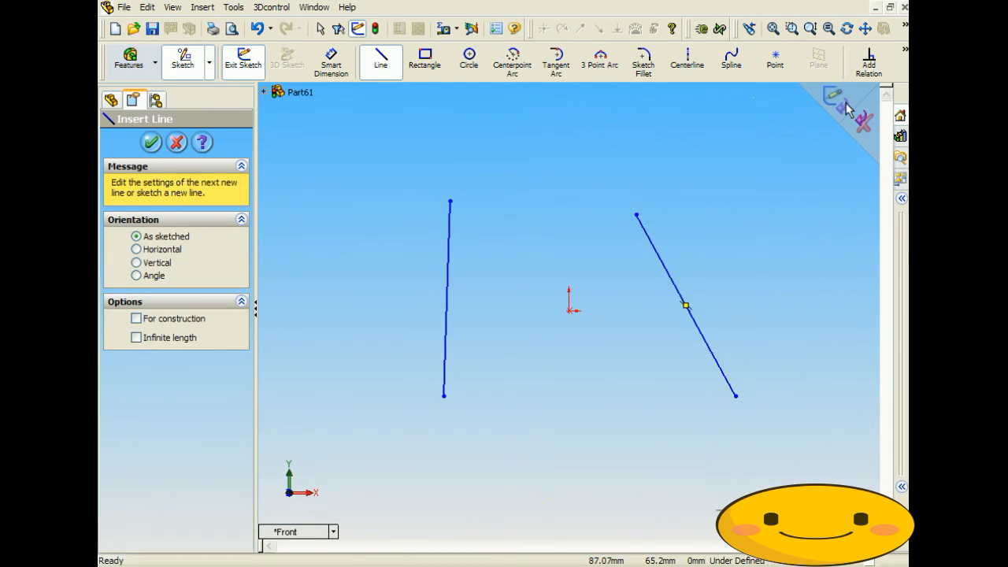
Start Add Relations and select both the nearly vertical line and the slanted line to list their possible relations
click(867, 68)
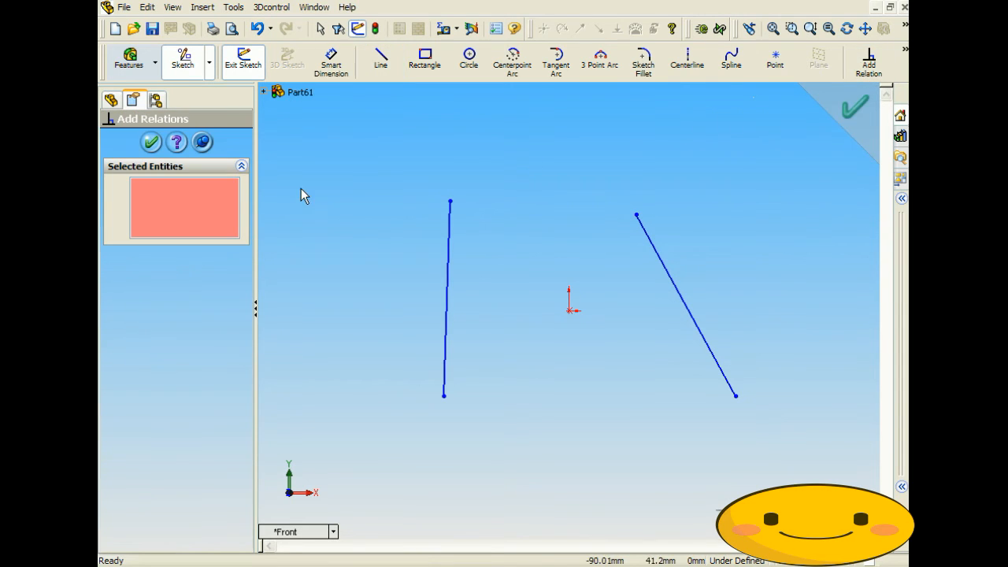
click(449, 270)
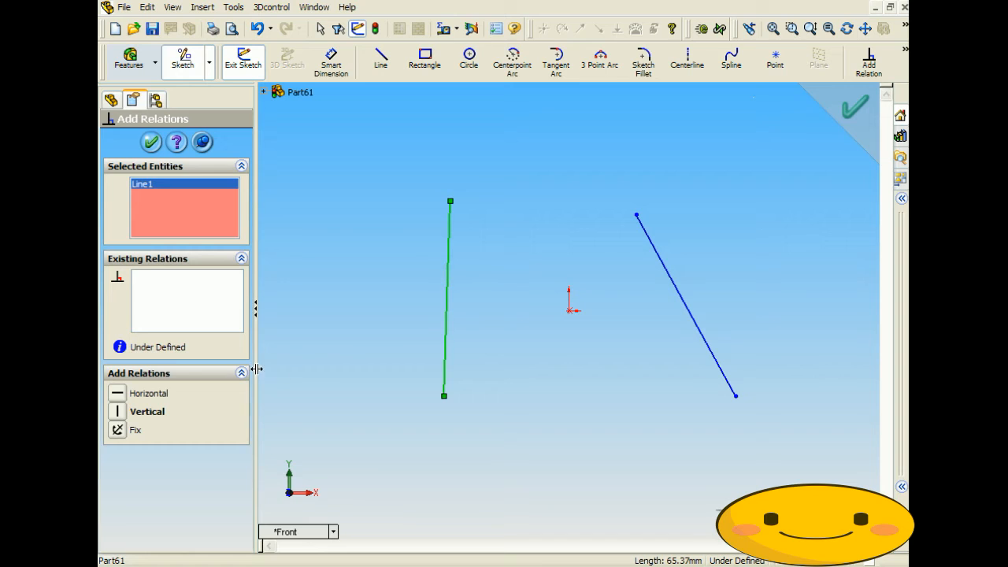
click(660, 250)
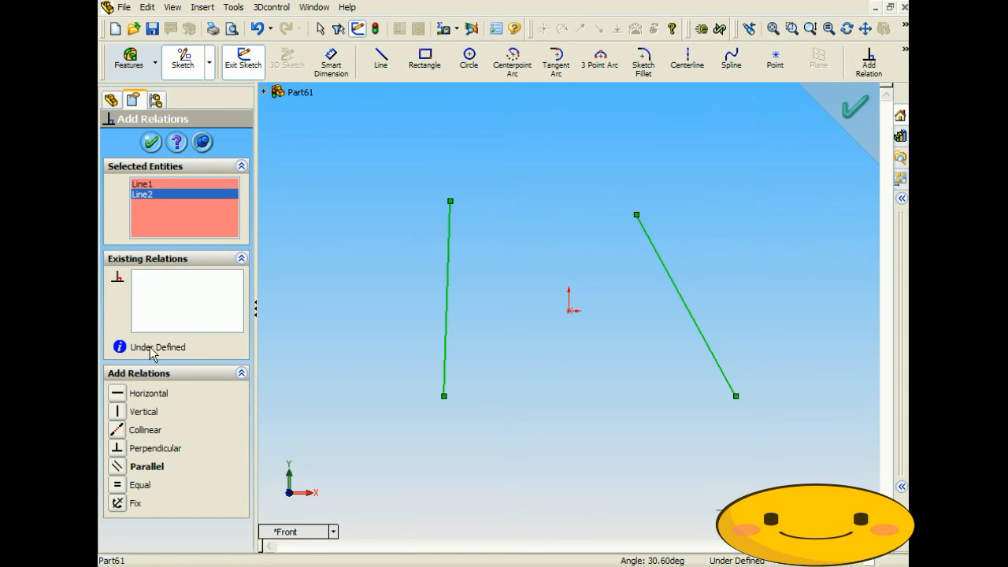
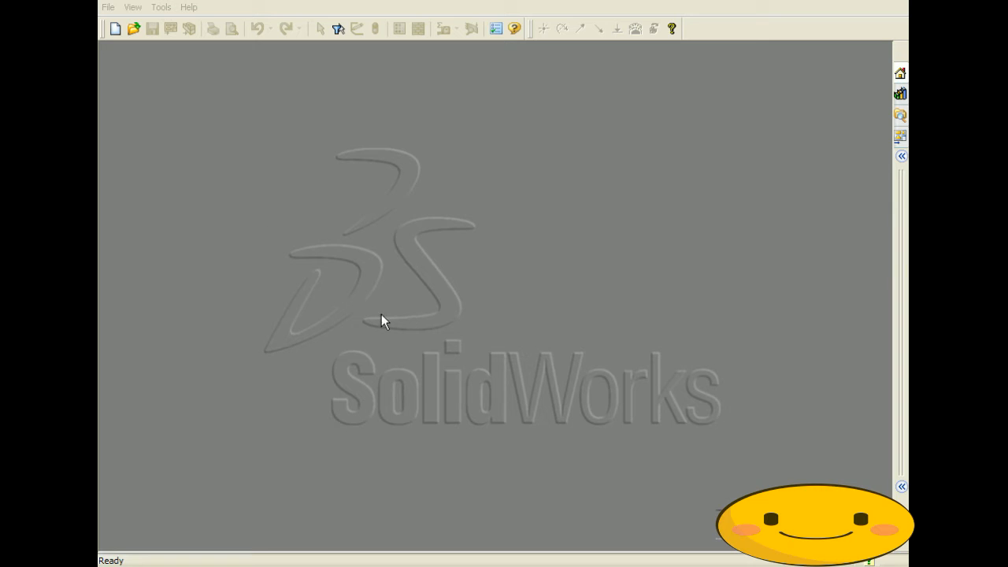
Create another new part document
click(108, 8)
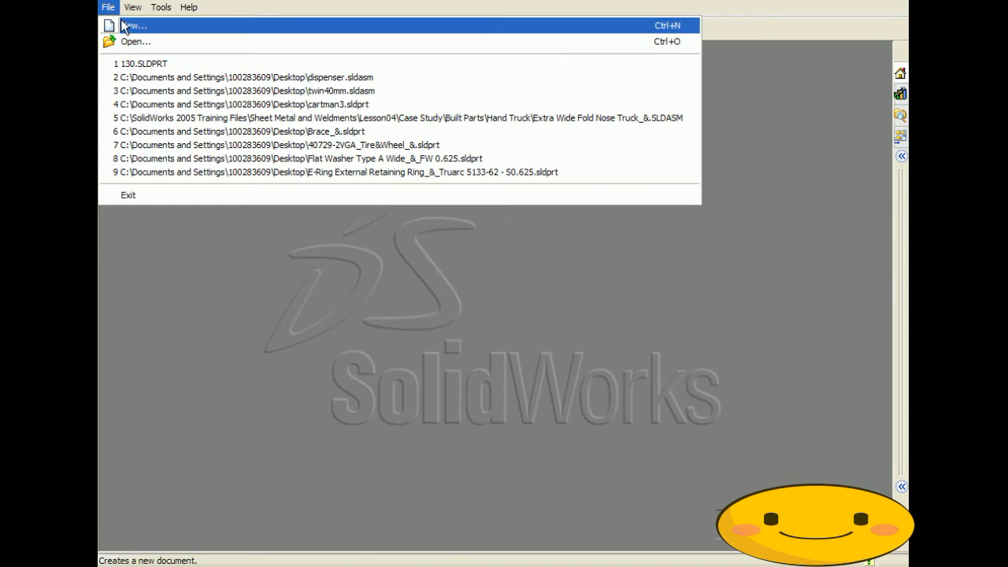
click(126, 24)
click(551, 411)
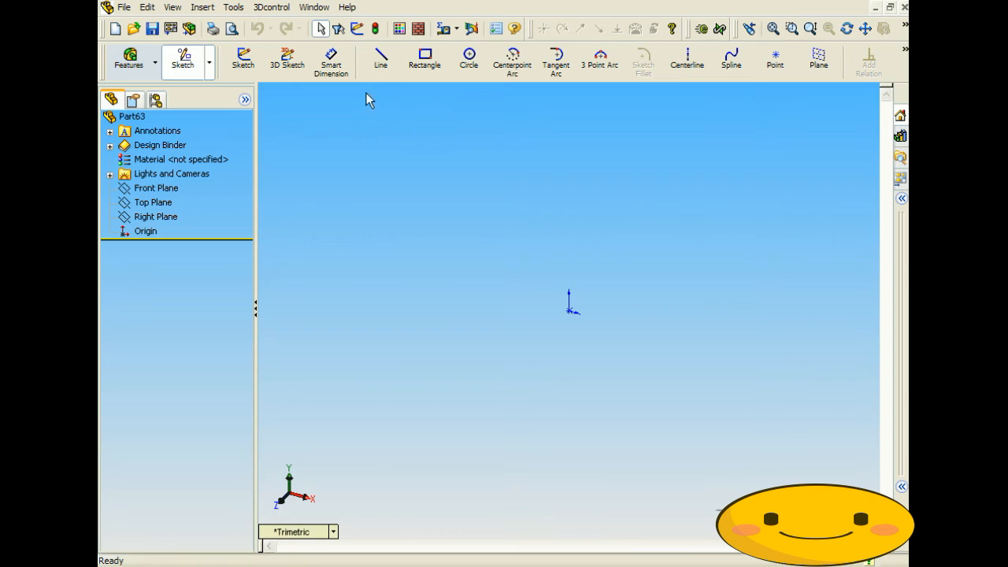
Sketch a single slanted line about 57 mm long on the Front Plane, to the left of the origin
click(381, 58)
click(428, 178)
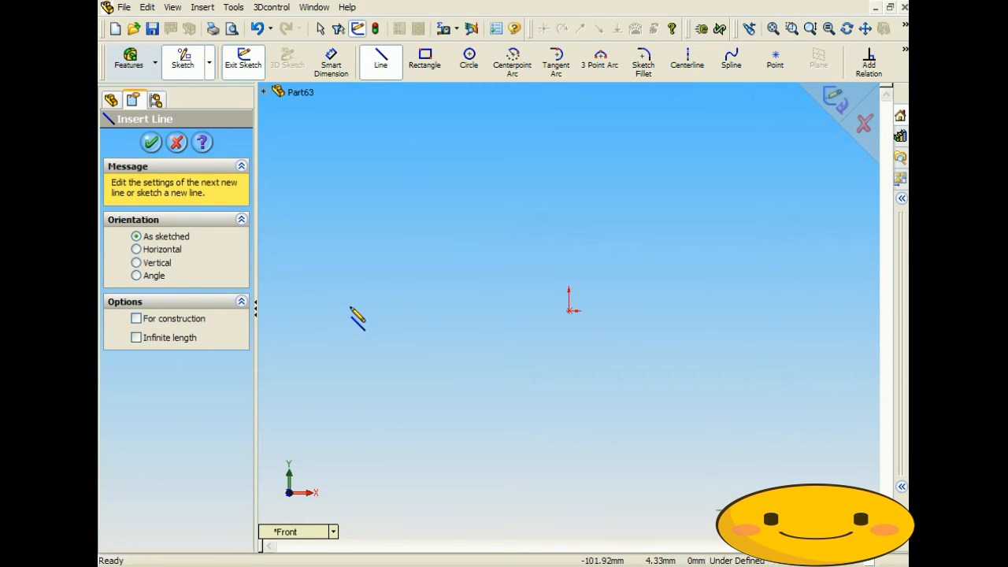
click(319, 215)
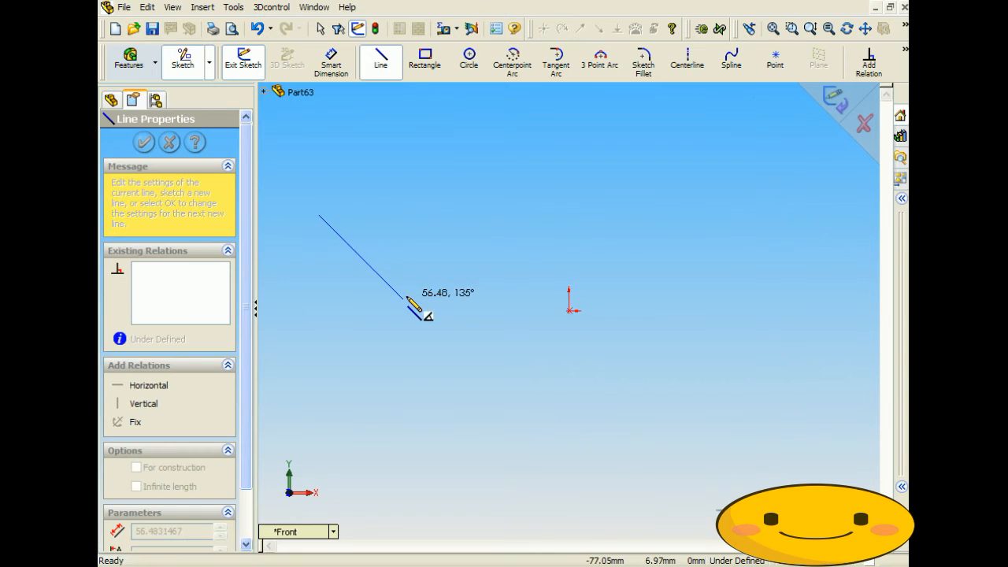
click(404, 299)
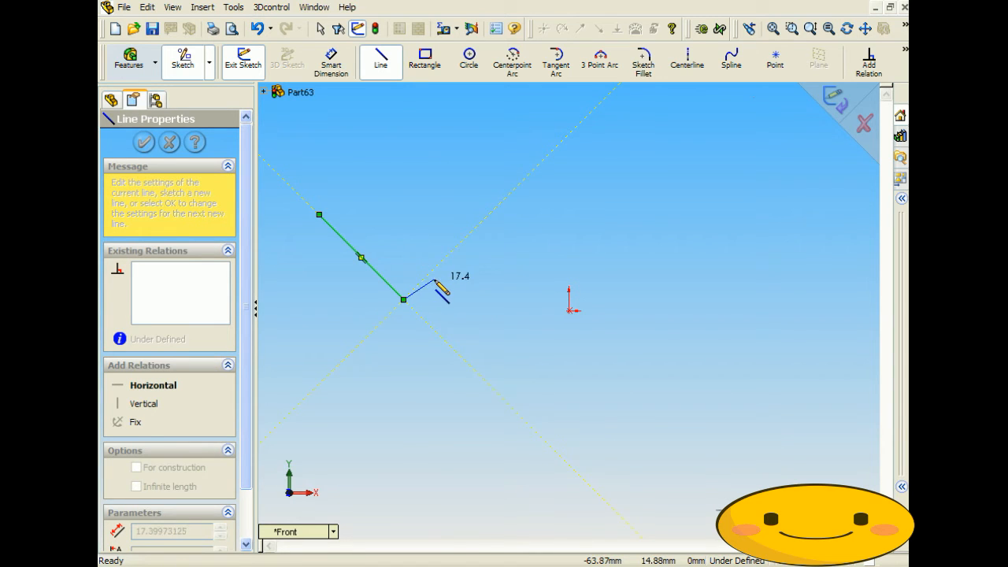
right_click(443, 286)
click(456, 223)
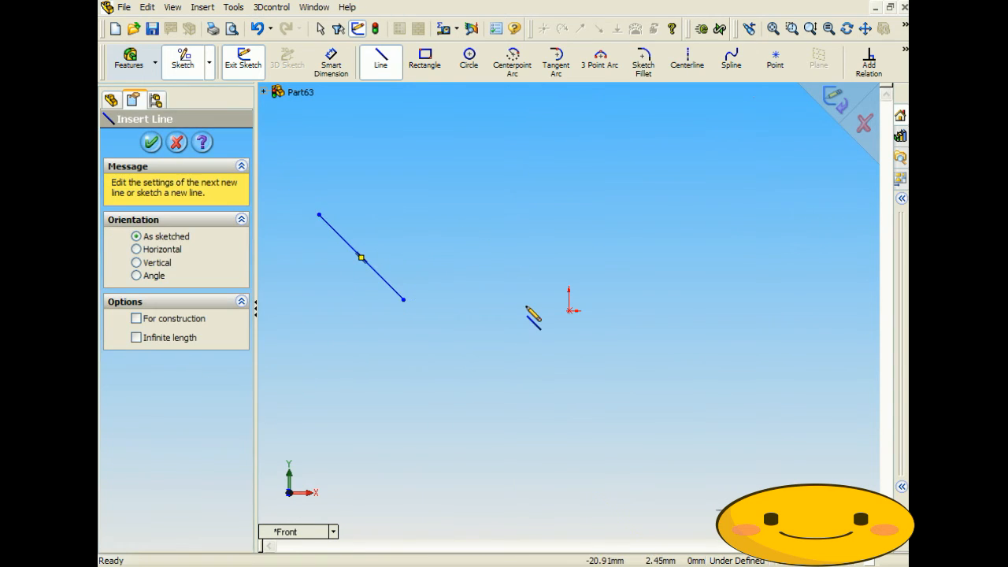
Add a Horizontal relation to the slanted line left of the origin
click(869, 66)
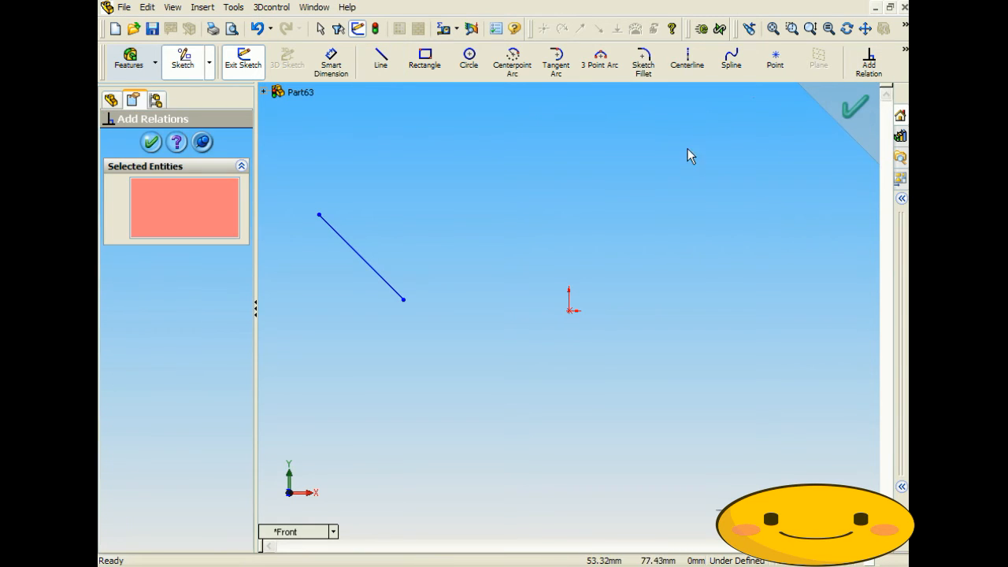
click(365, 262)
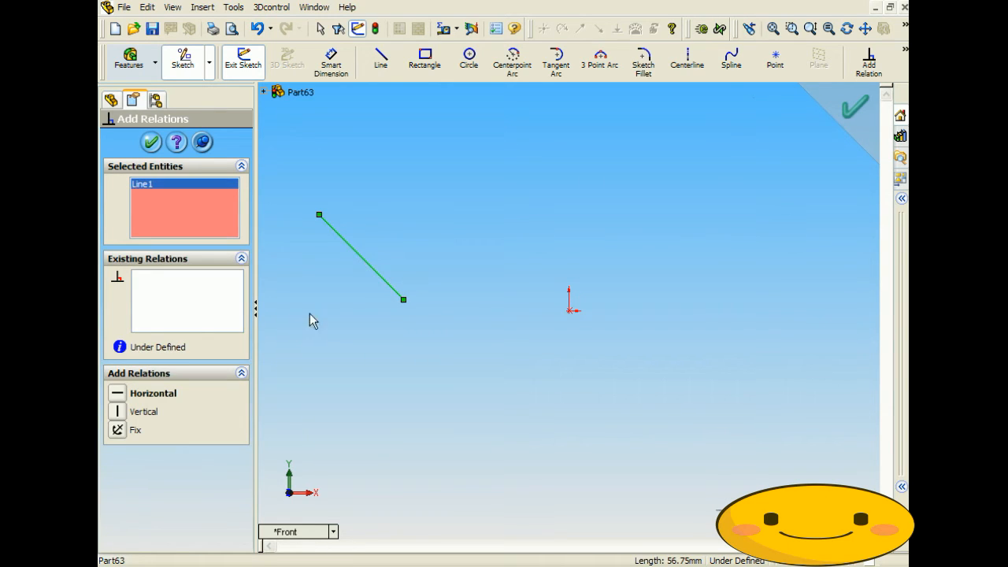
click(117, 393)
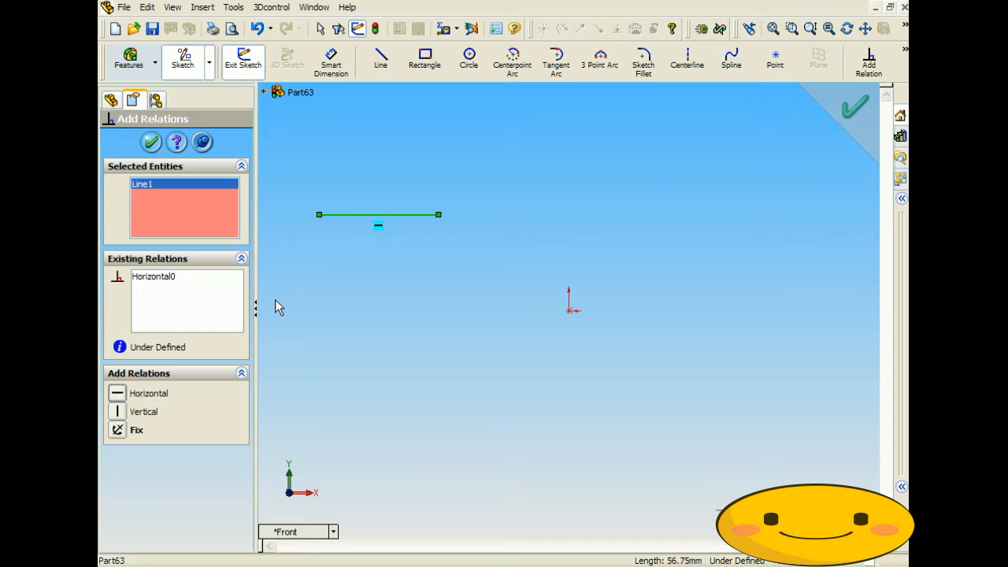
mouse_move(299, 307)
middle_down()
mouse_move(392, 385)
mouse_move(328, 387)
middle_up()
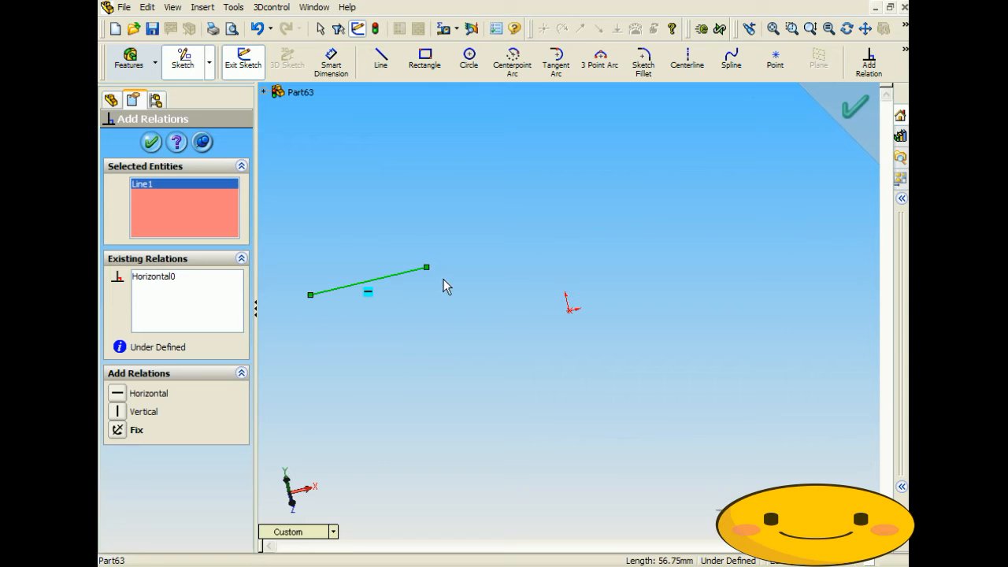
mouse_move(405, 342)
middle_down()
mouse_move(394, 315)
mouse_move(414, 256)
mouse_move(353, 250)
mouse_move(481, 279)
middle_up()
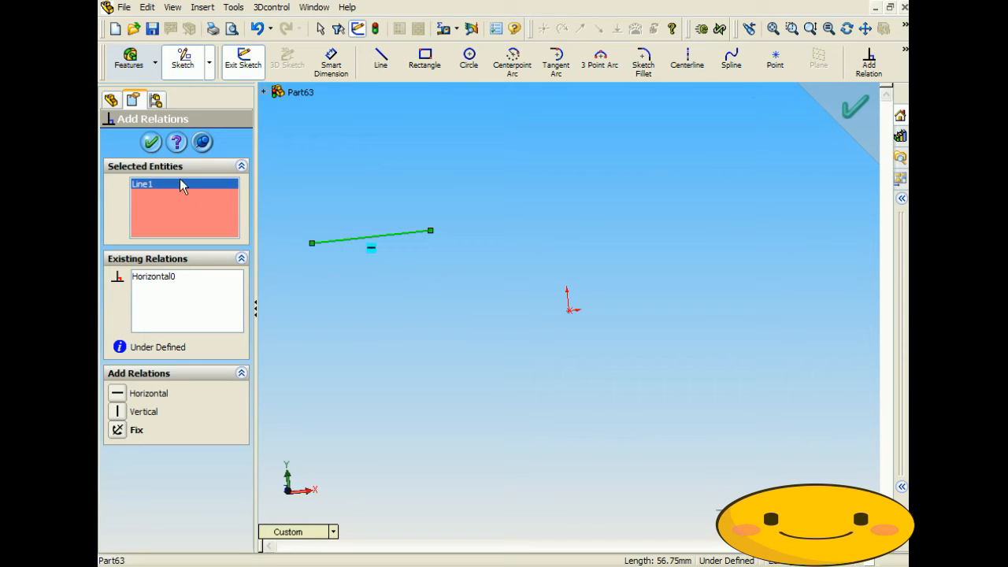
click(151, 142)
Sketch a second slanted line about 50 mm long to the right of the origin, sloping down to the right
click(381, 59)
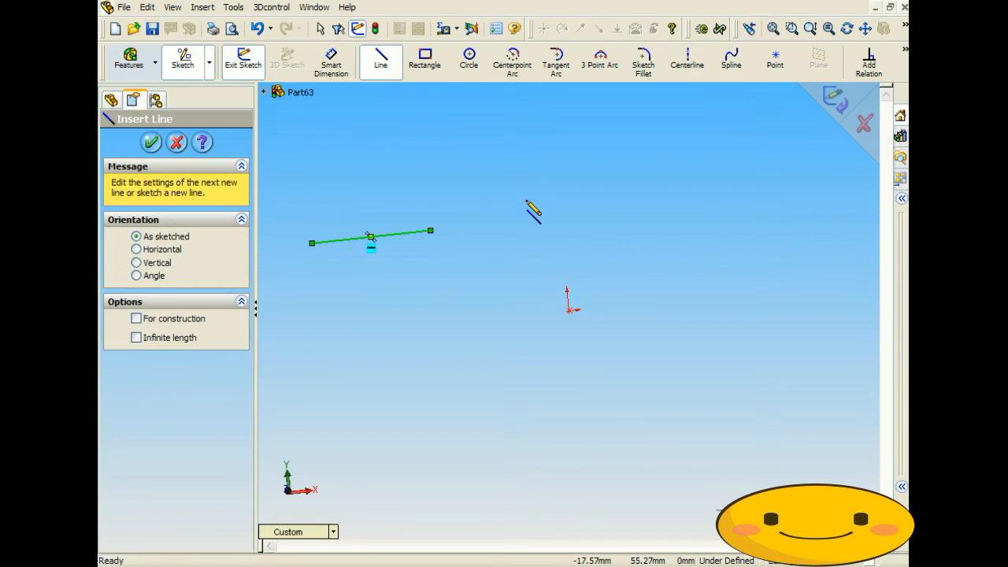
click(644, 229)
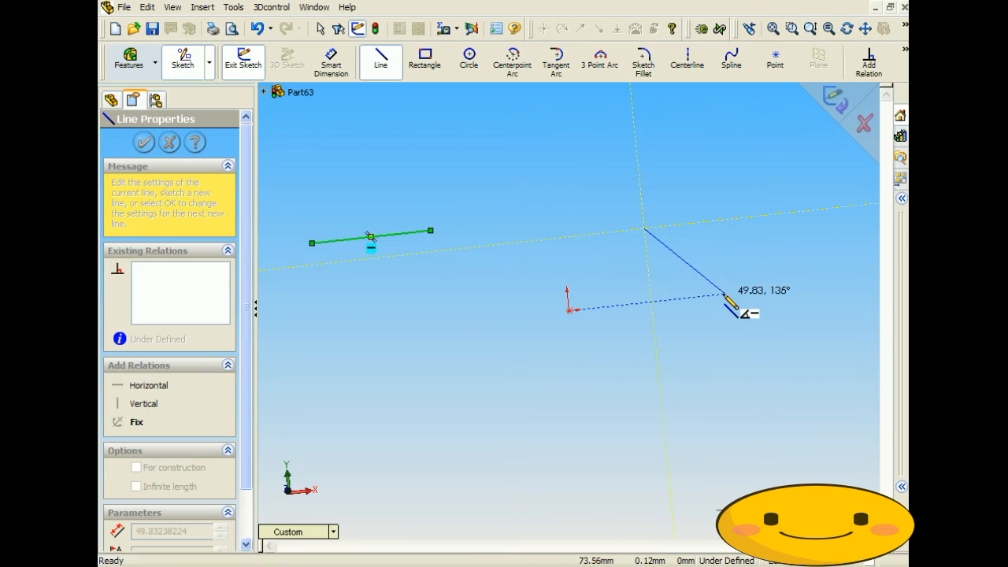
click(735, 279)
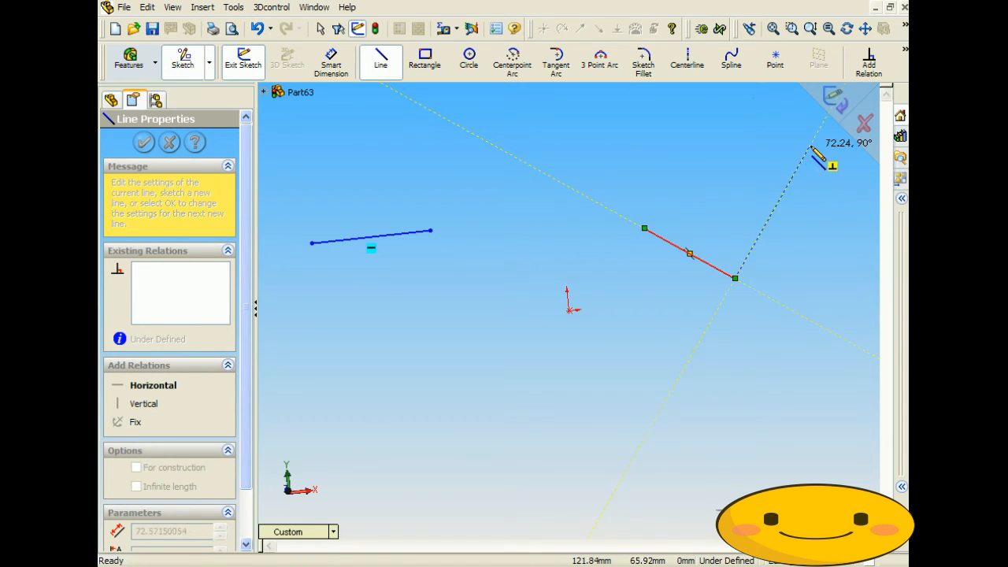
Add a Horizontal relation between the two endpoints of the second line, without selecting the line itself
click(869, 62)
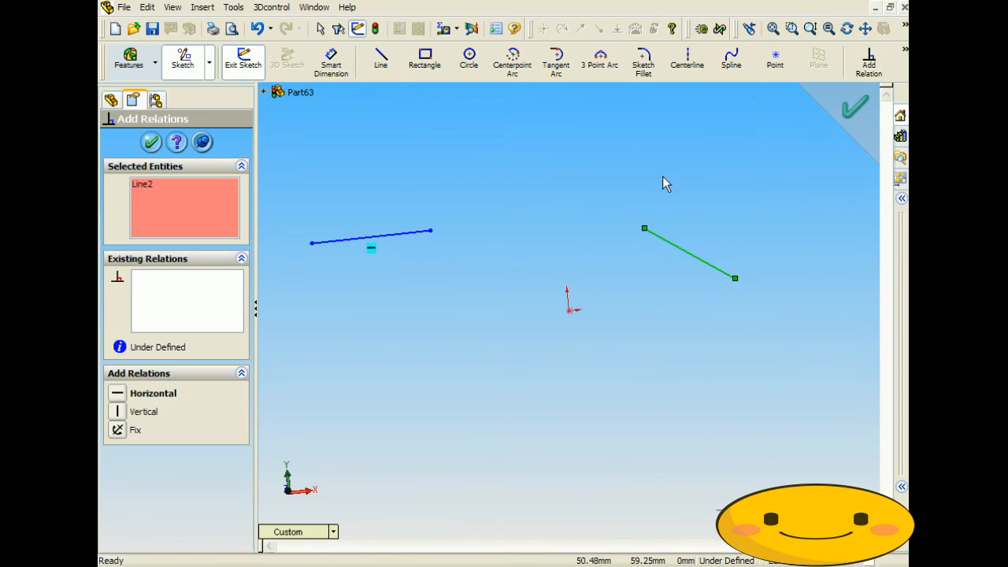
click(163, 186)
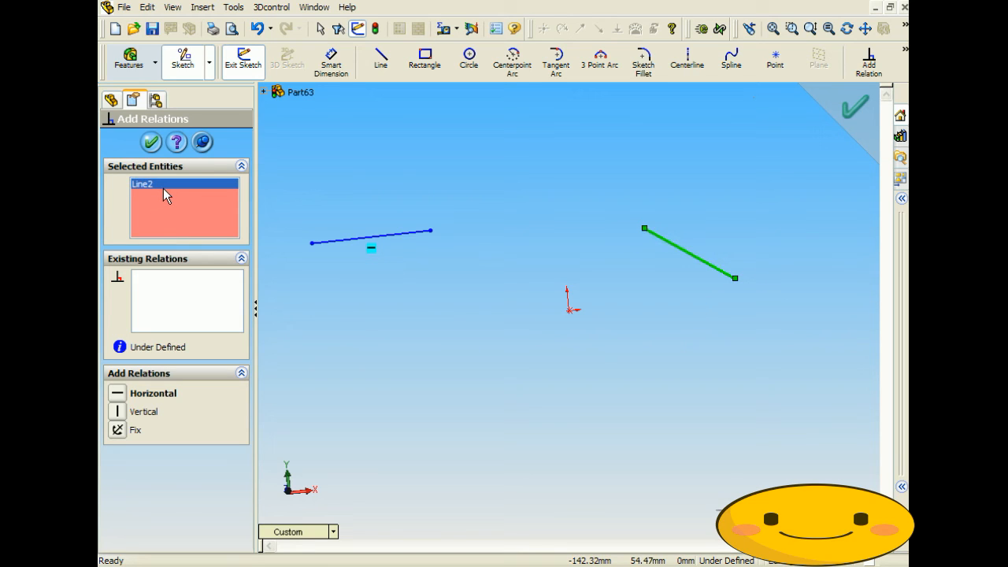
key(Delete)
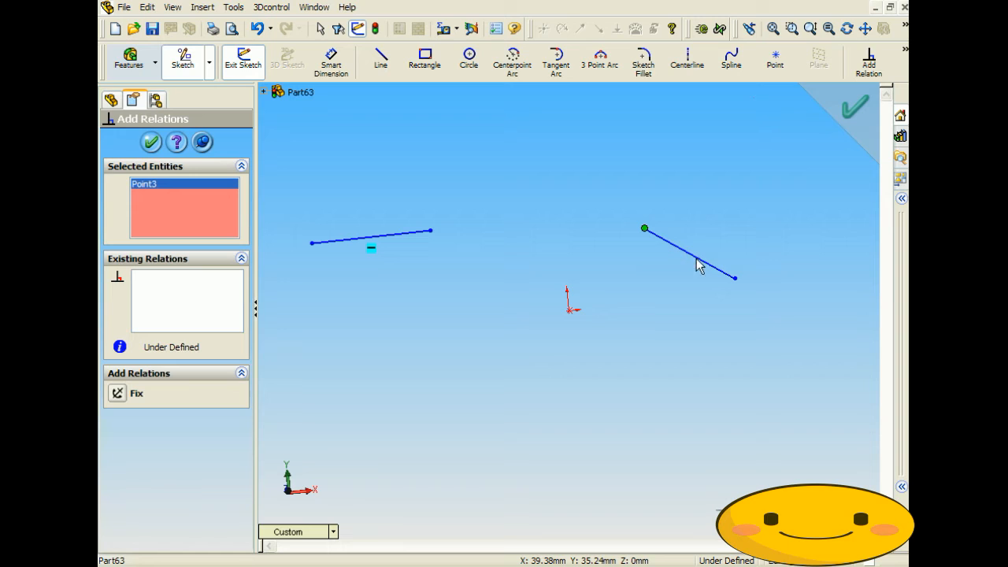
click(734, 279)
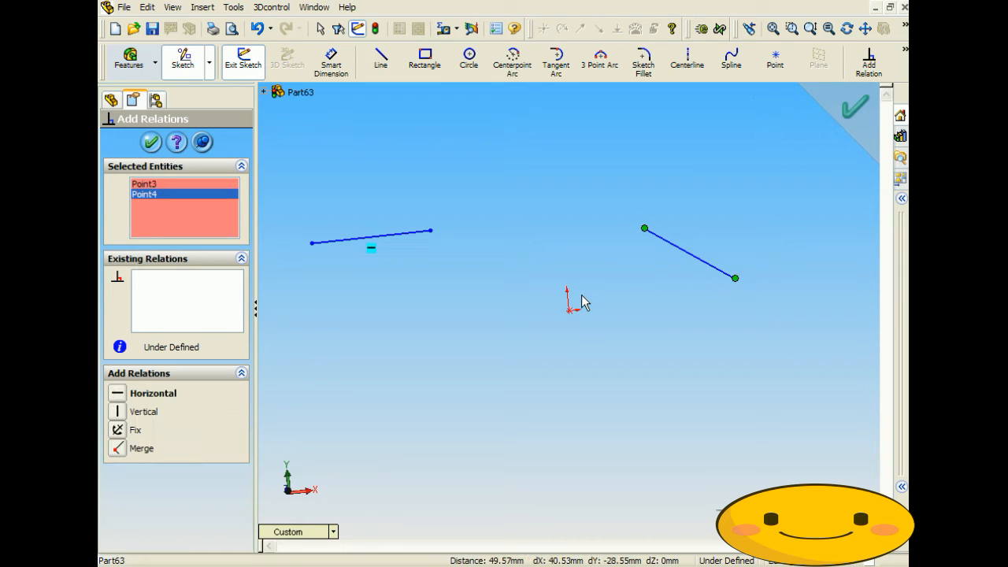
click(118, 394)
mouse_move(437, 310)
middle_down()
mouse_move(464, 321)
mouse_move(453, 308)
middle_up()
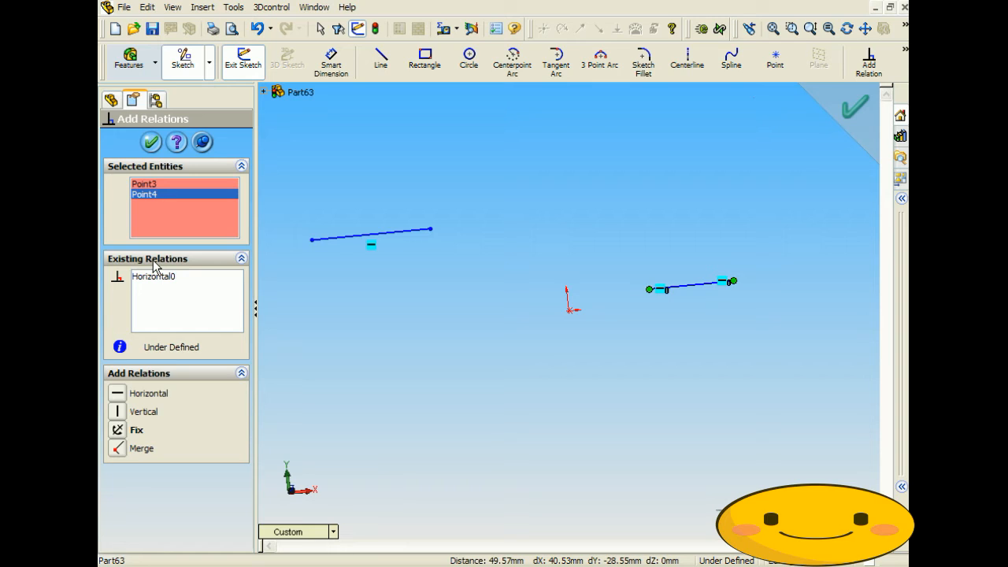
click(151, 146)
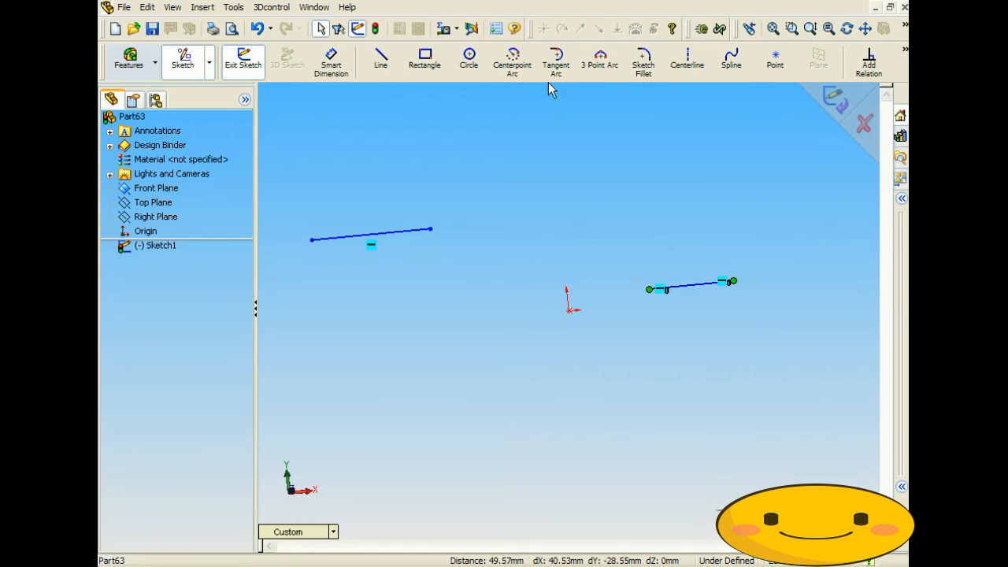
Sketch a 3 Point Arc between the two lines, arching over the origin, with a radius of about 55 mm
click(594, 66)
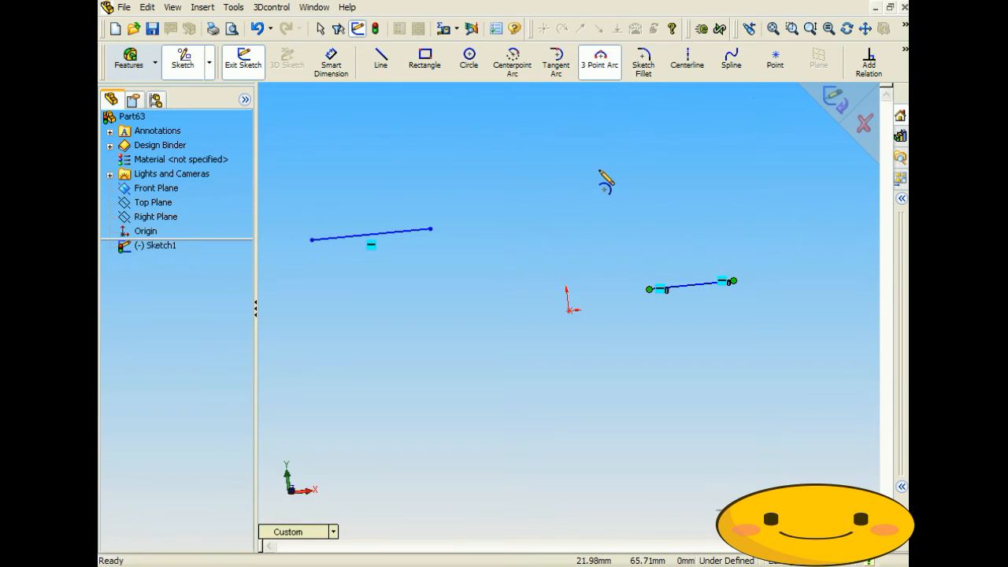
click(473, 249)
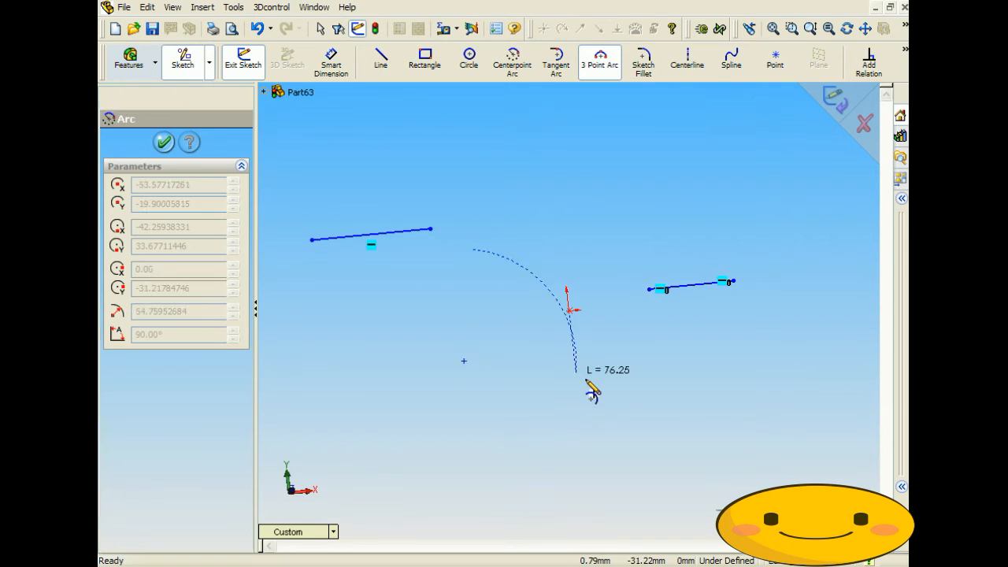
click(645, 372)
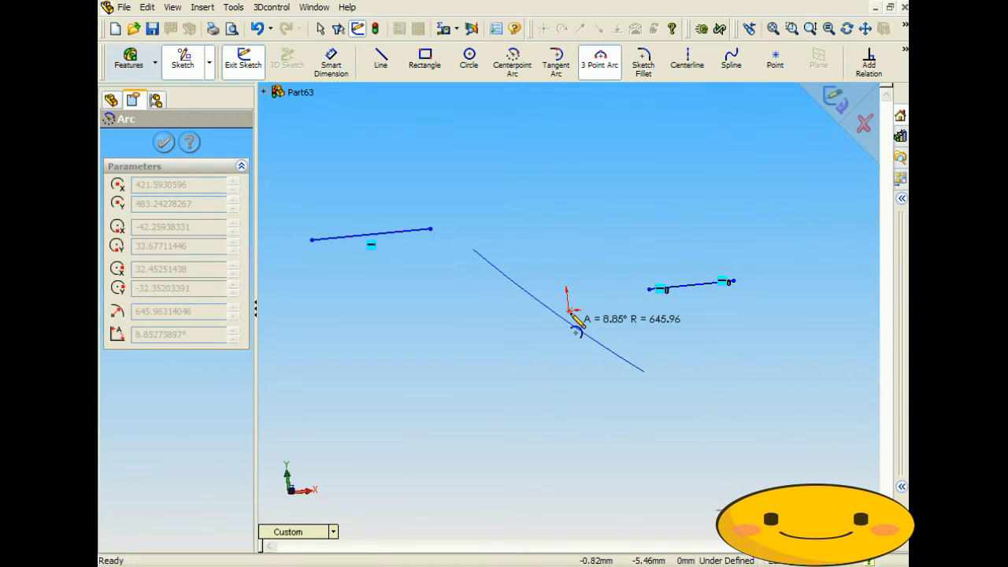
click(596, 260)
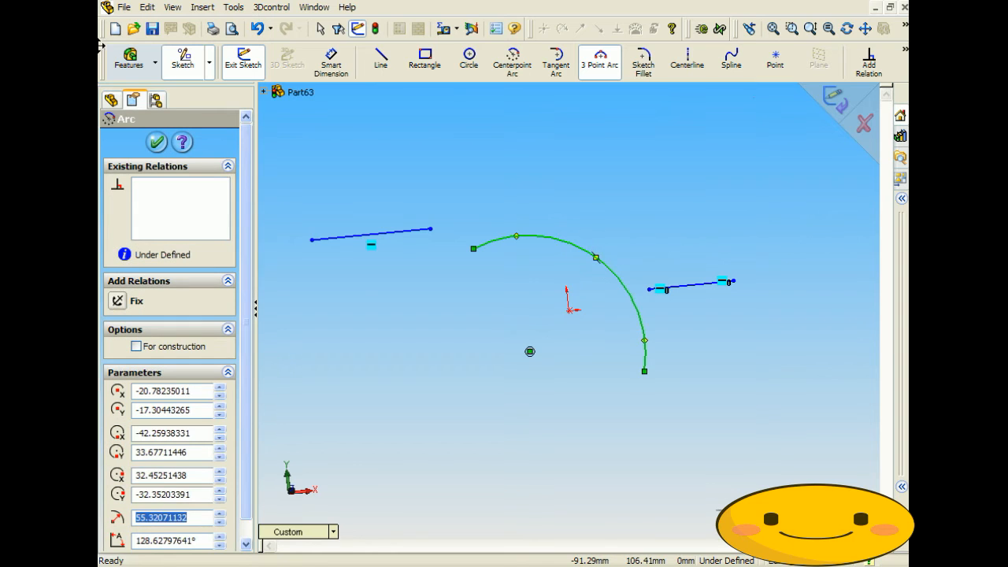
click(157, 143)
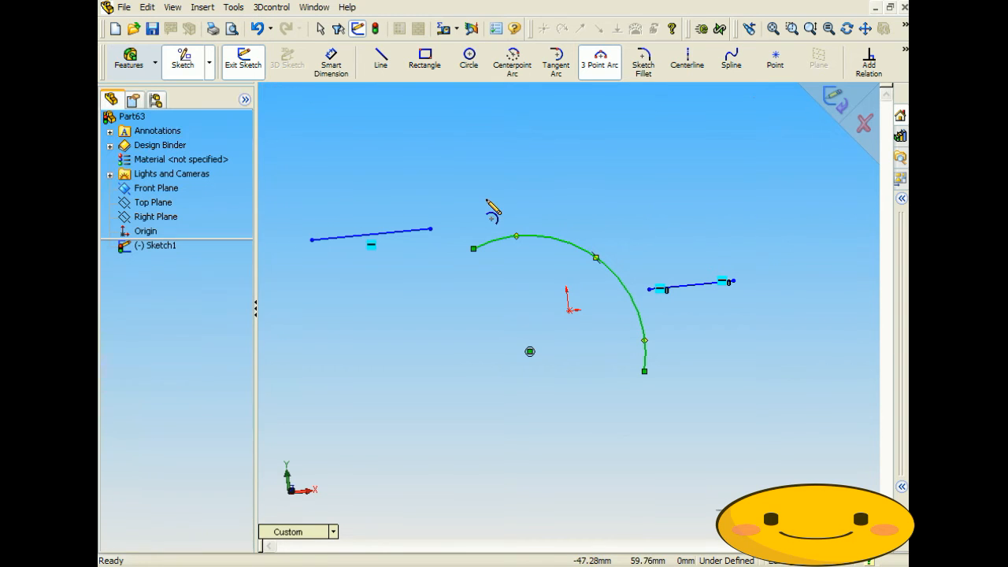
Add a Horizontal relation between the arc's two endpoints, leaving the arc itself out of the selection
click(872, 64)
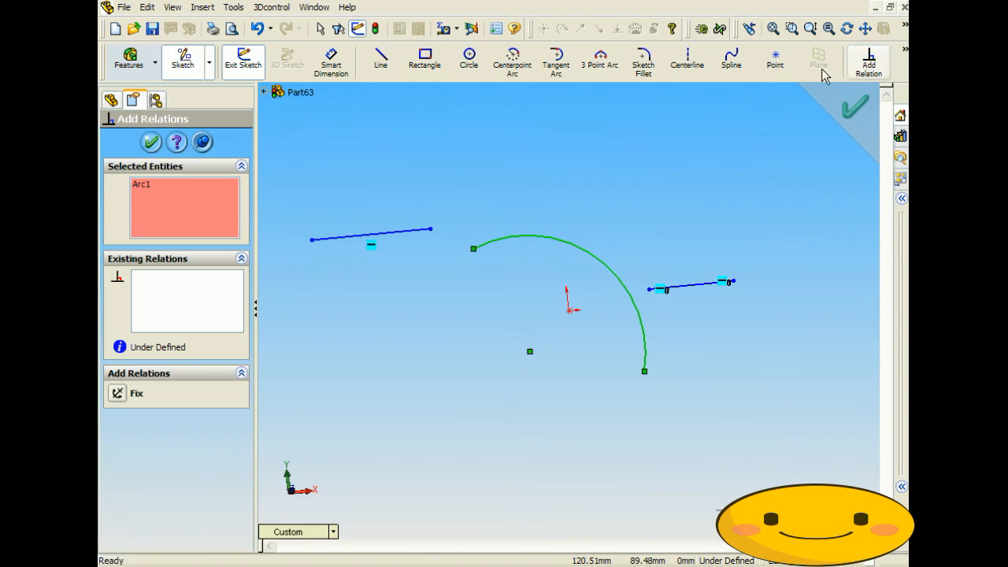
click(195, 189)
key(Delete)
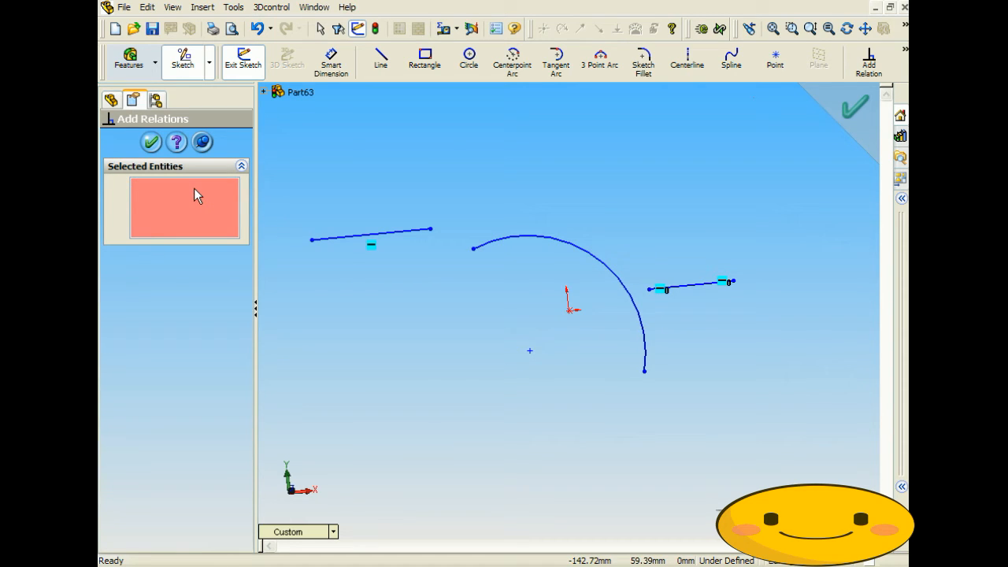
click(474, 249)
click(645, 371)
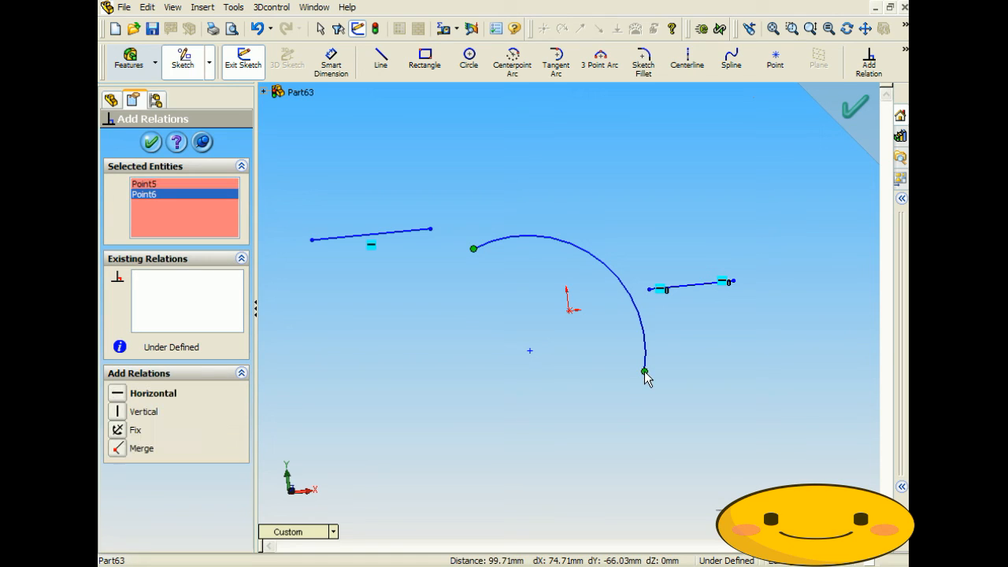
click(121, 397)
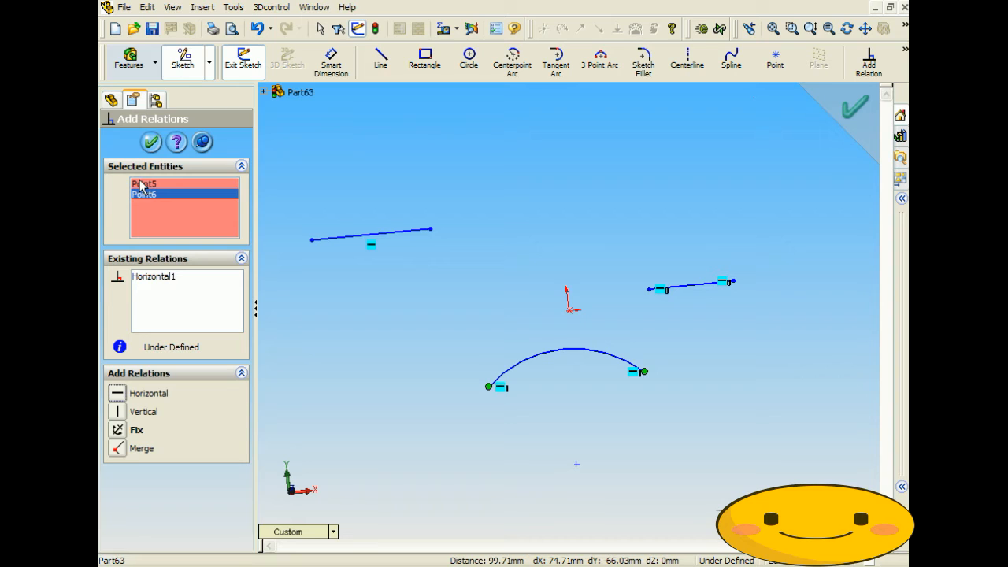
click(159, 140)
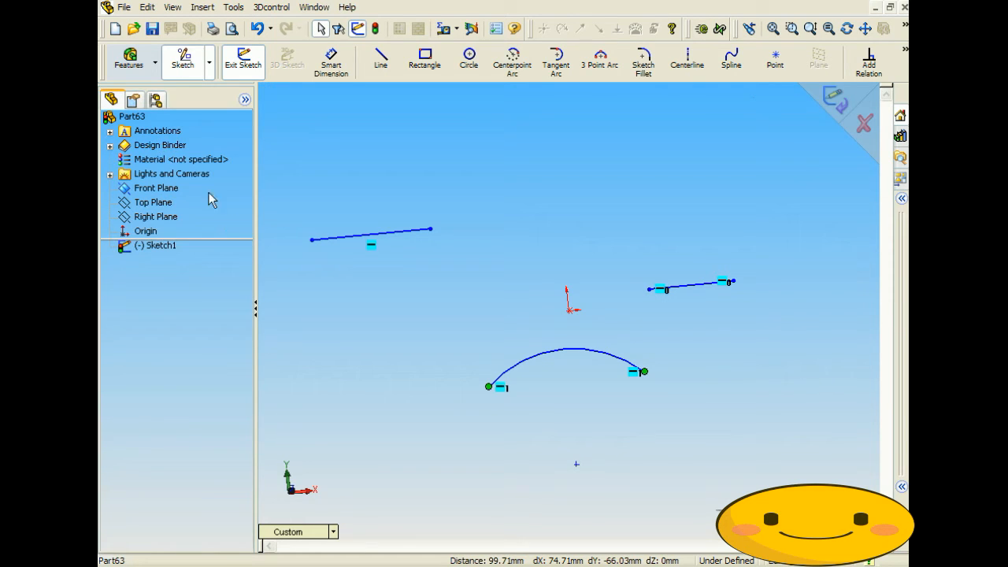
mouse_move(352, 317)
middle_down()
mouse_move(394, 315)
mouse_move(351, 329)
mouse_move(326, 310)
mouse_move(360, 317)
middle_up()
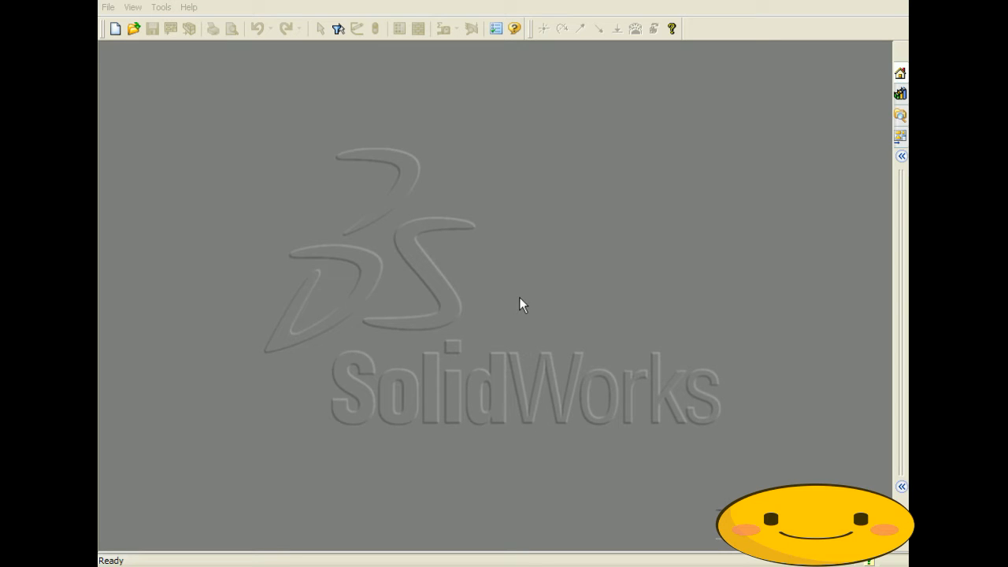
Create a new part document for the next relation example
click(107, 7)
click(134, 25)
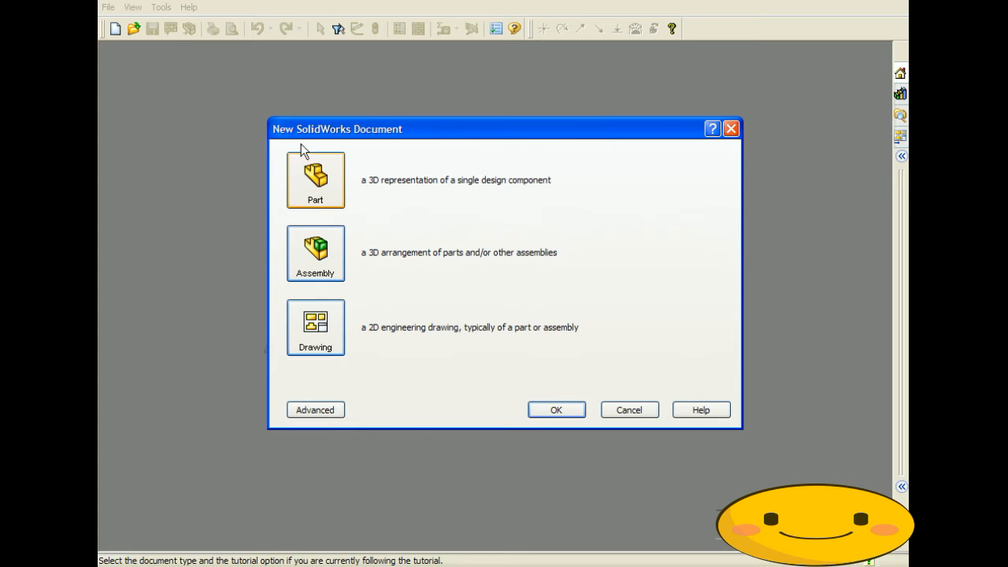
click(324, 189)
click(556, 410)
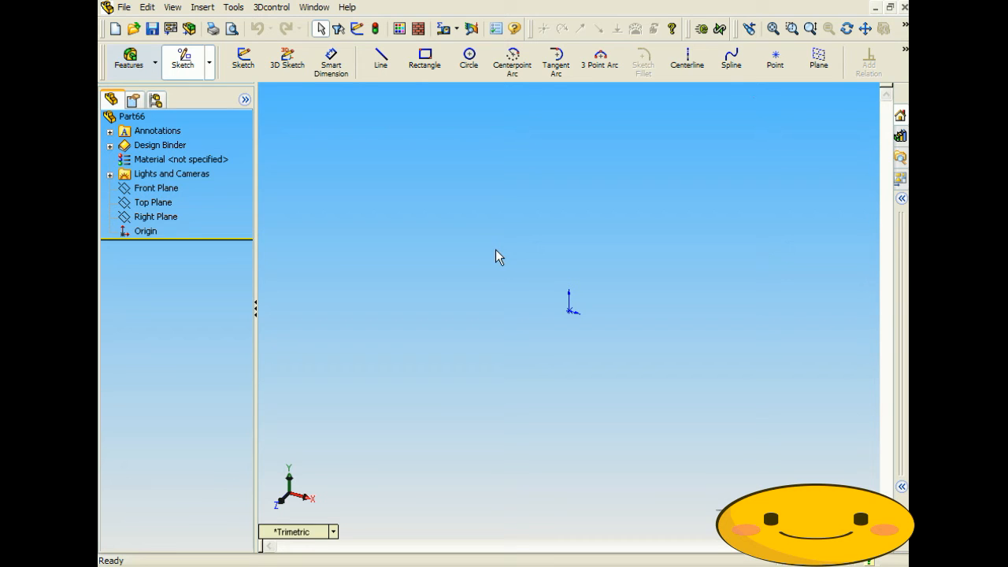
Sketch a single slanted line on the new part's Front Plane, up and to the left of the origin
click(381, 63)
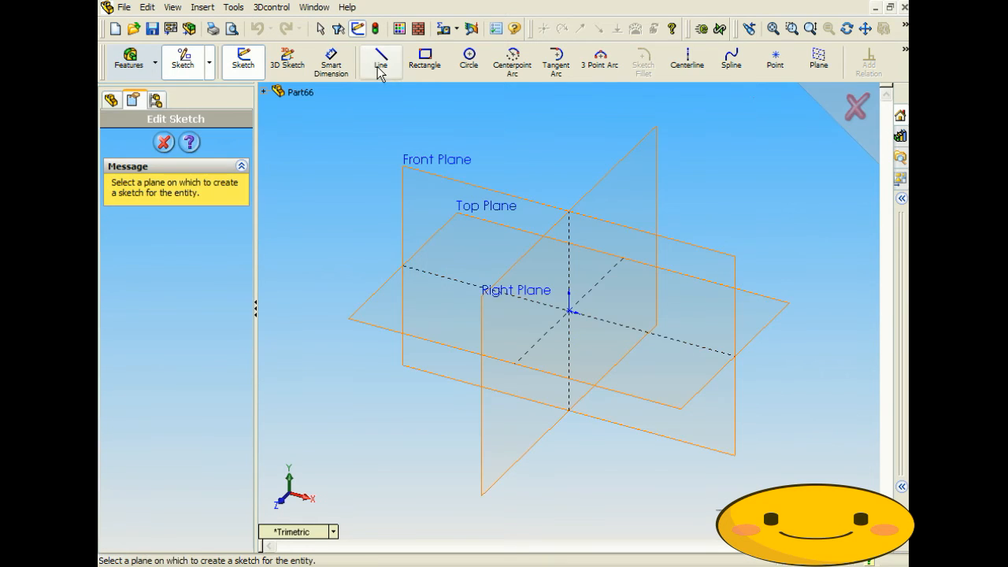
click(463, 186)
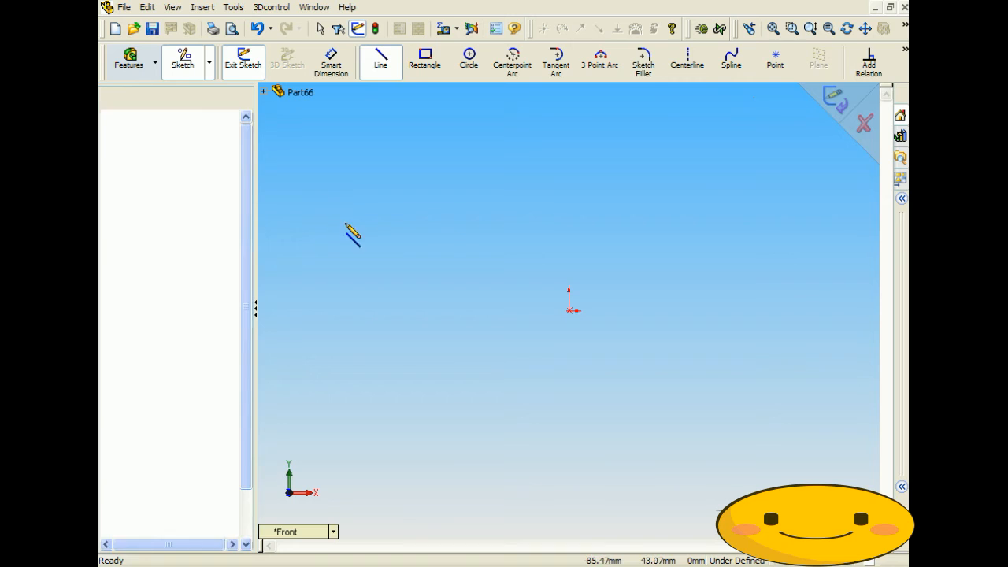
click(314, 179)
click(403, 288)
key(Escape)
Add a Vertical relation to the slanted line
click(869, 63)
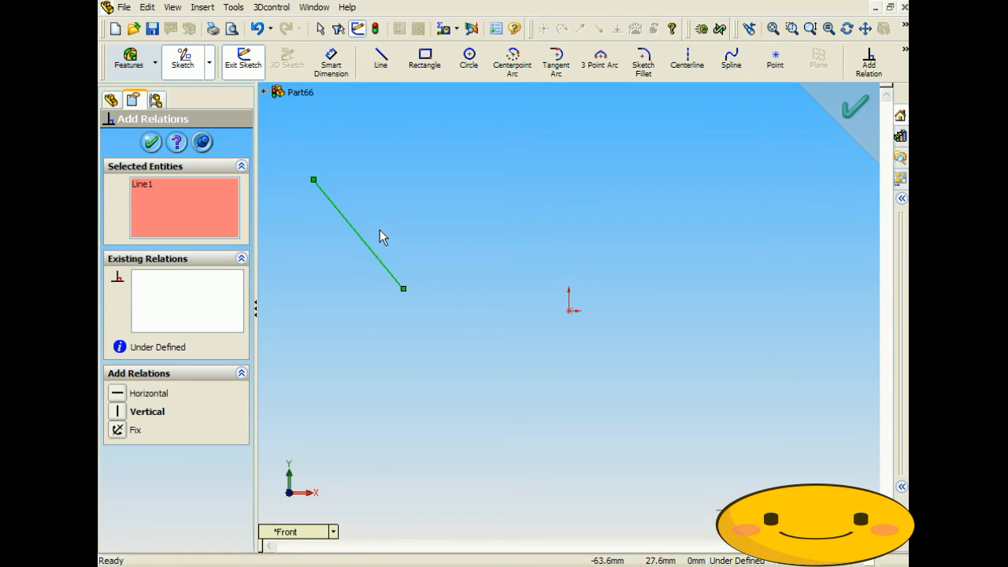
click(118, 414)
click(150, 142)
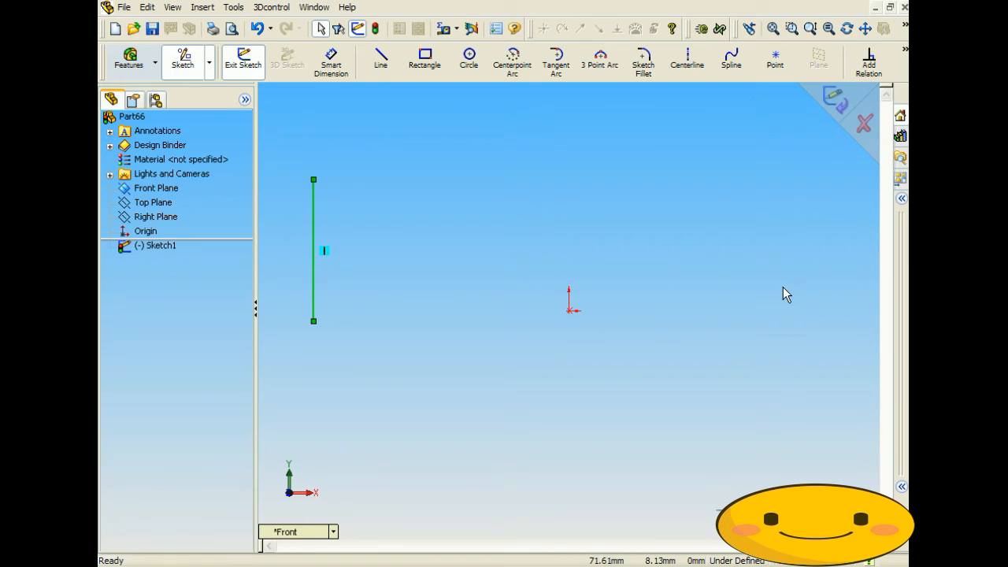
Sketch a second slanted line about 26 mm long, up and to the right of the origin
click(380, 59)
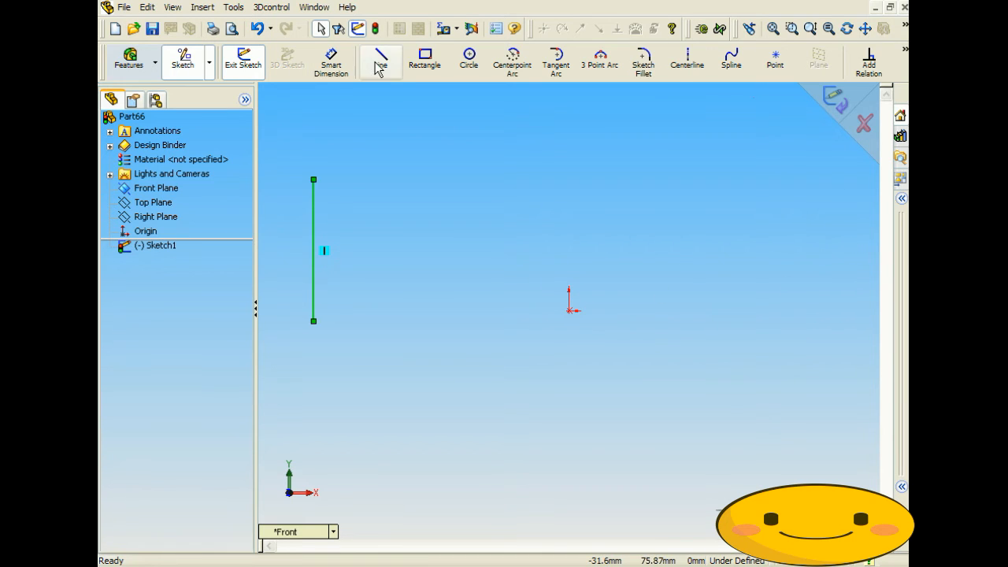
click(672, 218)
click(709, 285)
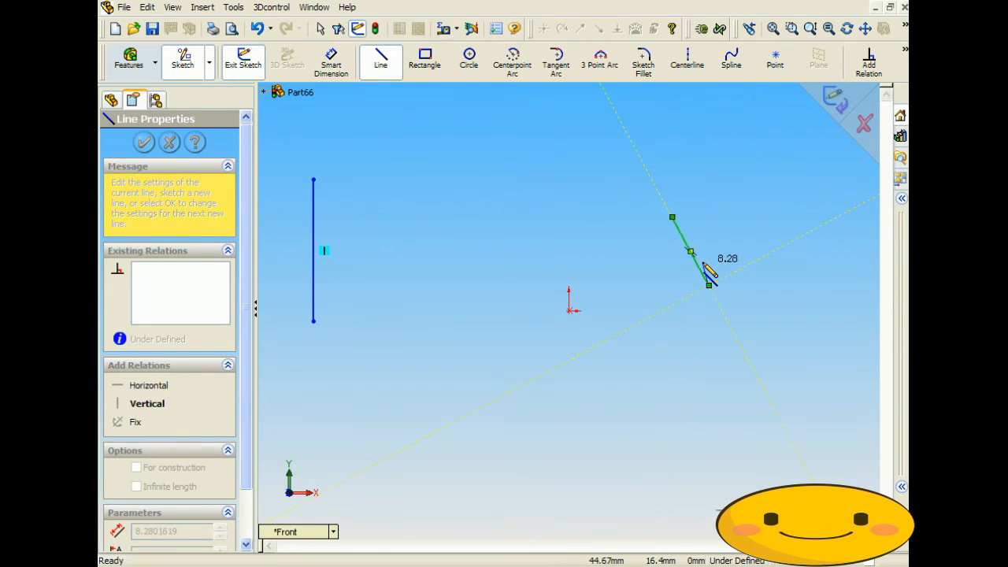
Add a Vertical relation between the two endpoints of the new slanted line, leaving the line itself out of the selection
click(869, 63)
click(155, 186)
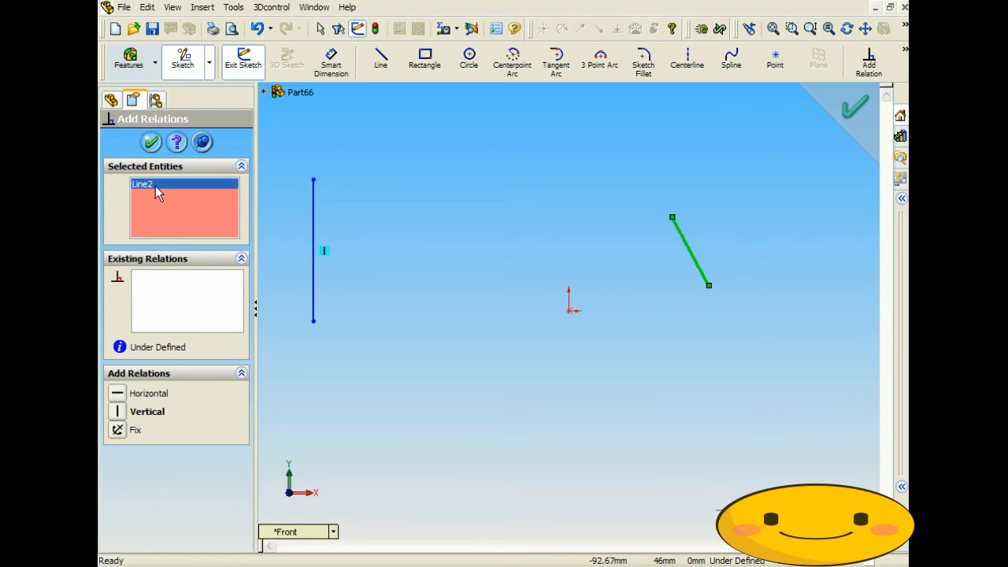
key(Delete)
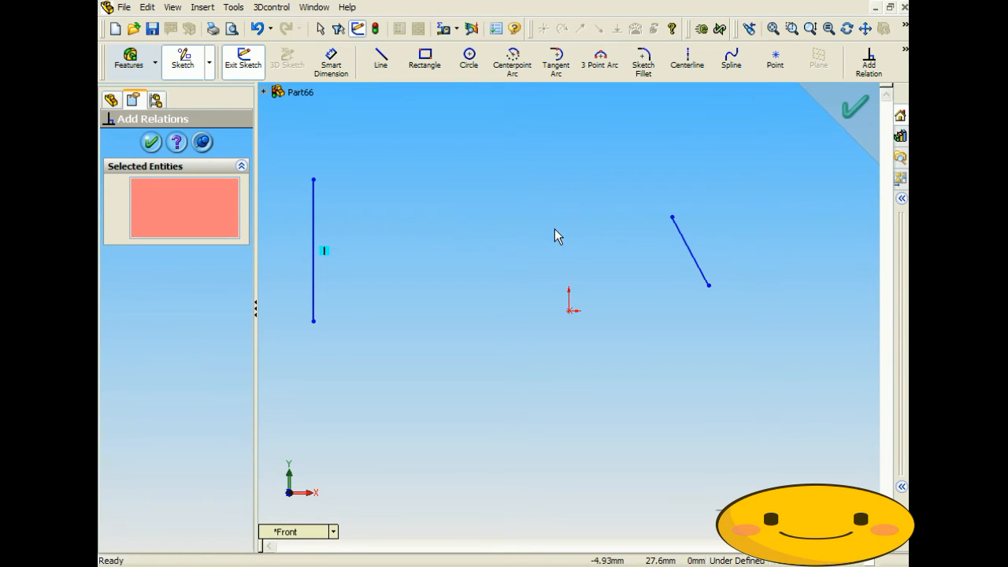
click(672, 217)
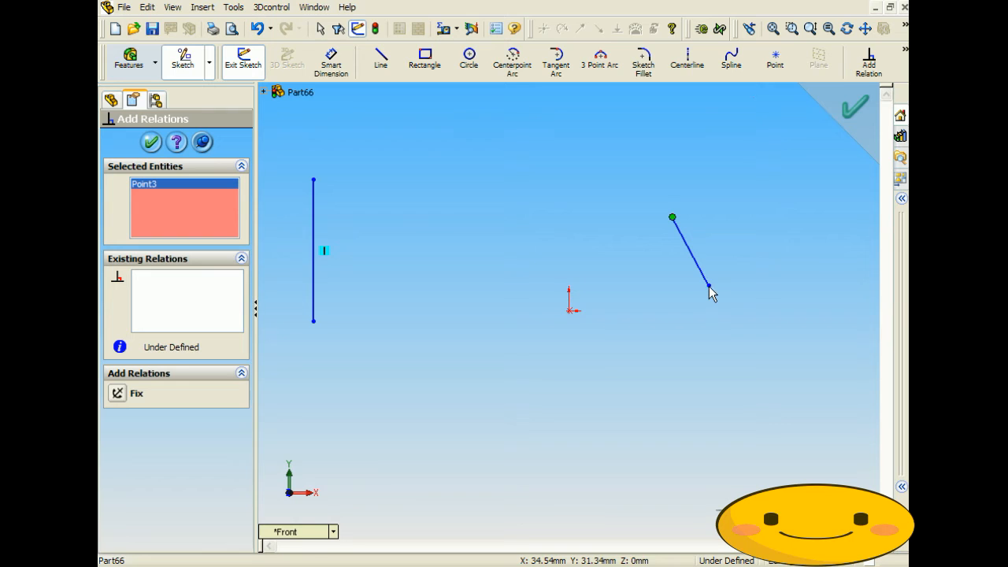
click(709, 285)
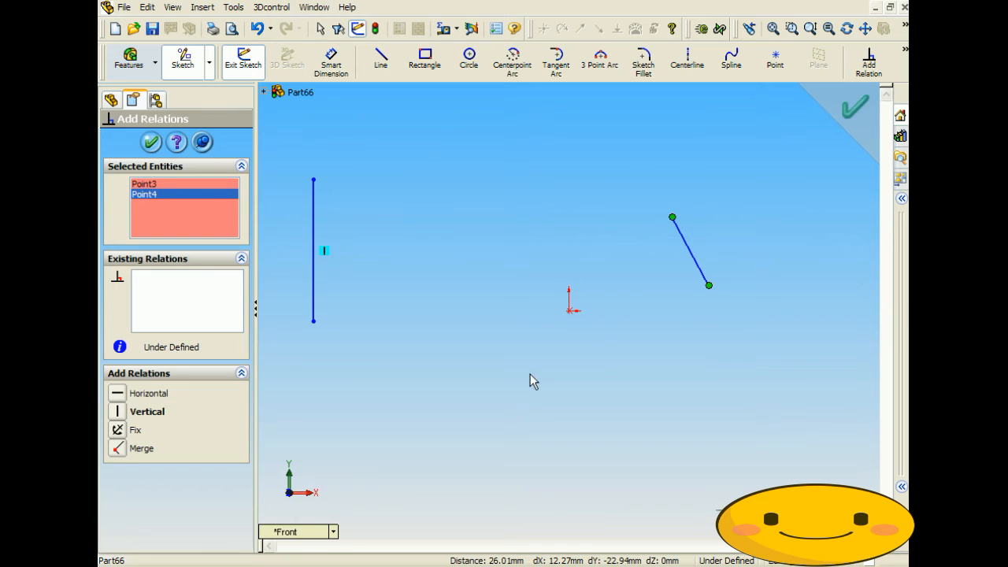
click(126, 412)
click(151, 142)
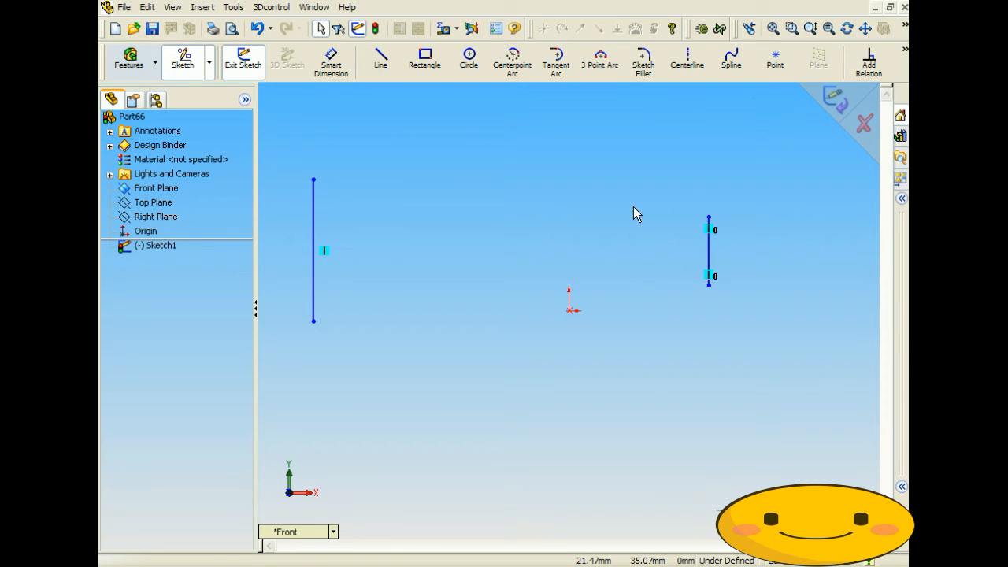
Sketch a 3 Point Arc of about 173 mm radius, running from above the first vertical line to below the second and bulging past the origin
click(600, 67)
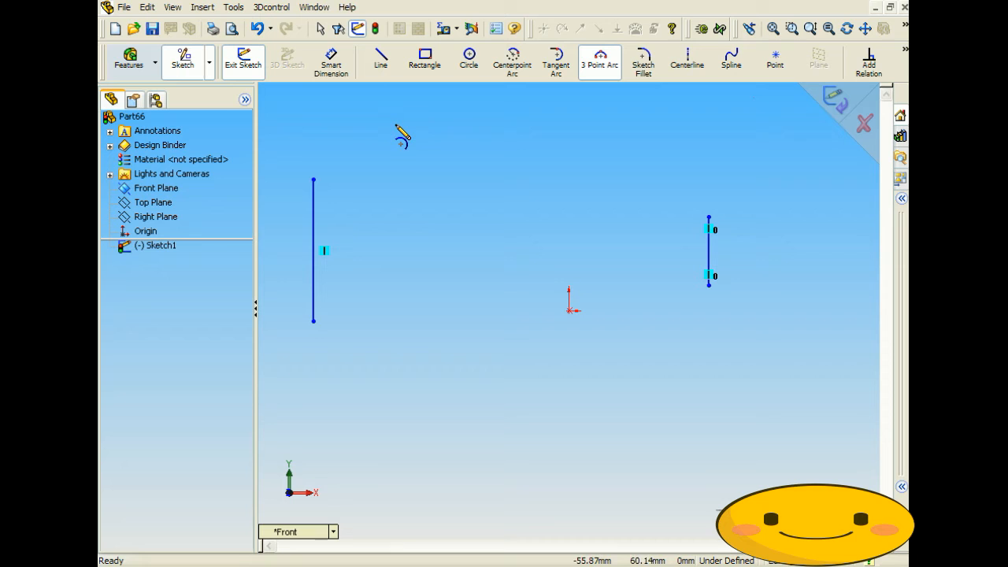
click(396, 120)
click(689, 470)
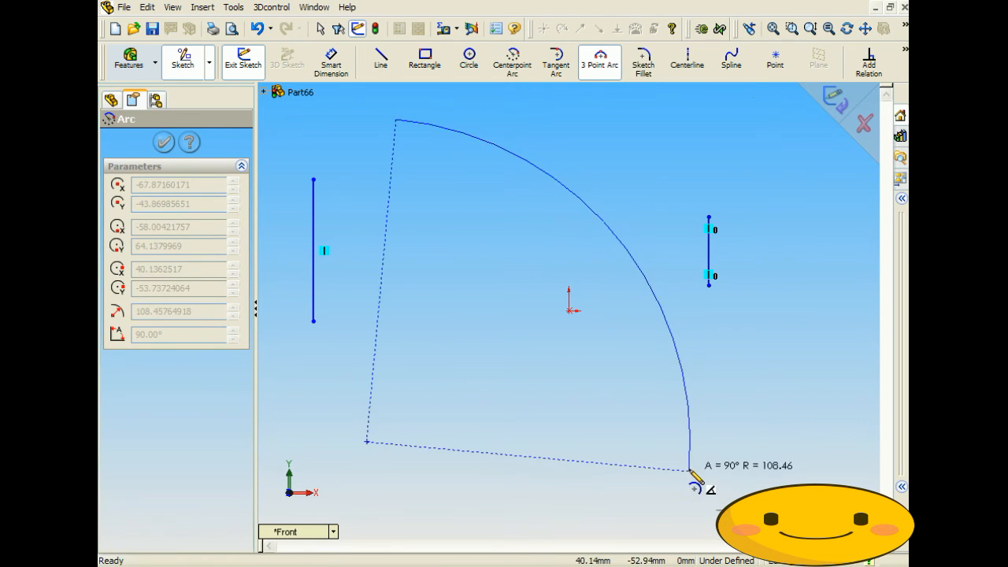
click(641, 353)
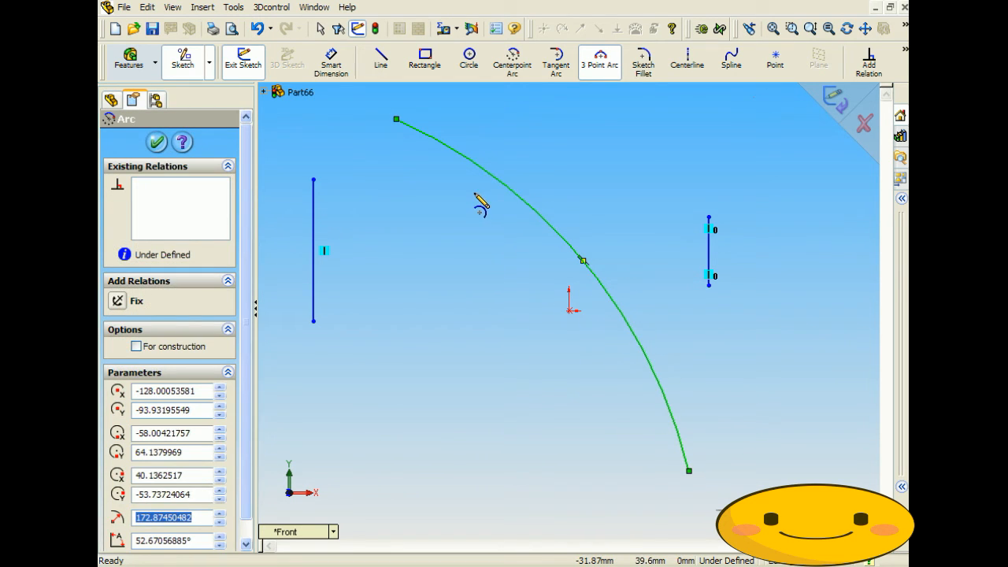
click(157, 142)
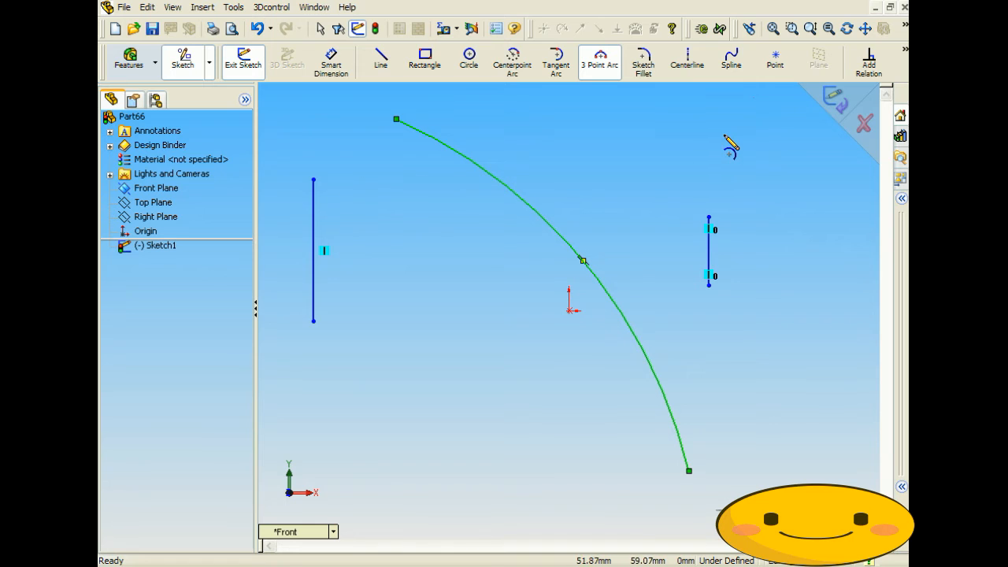
Add a Vertical relation between the arc's two endpoints, with the arc itself removed from the selection
click(868, 69)
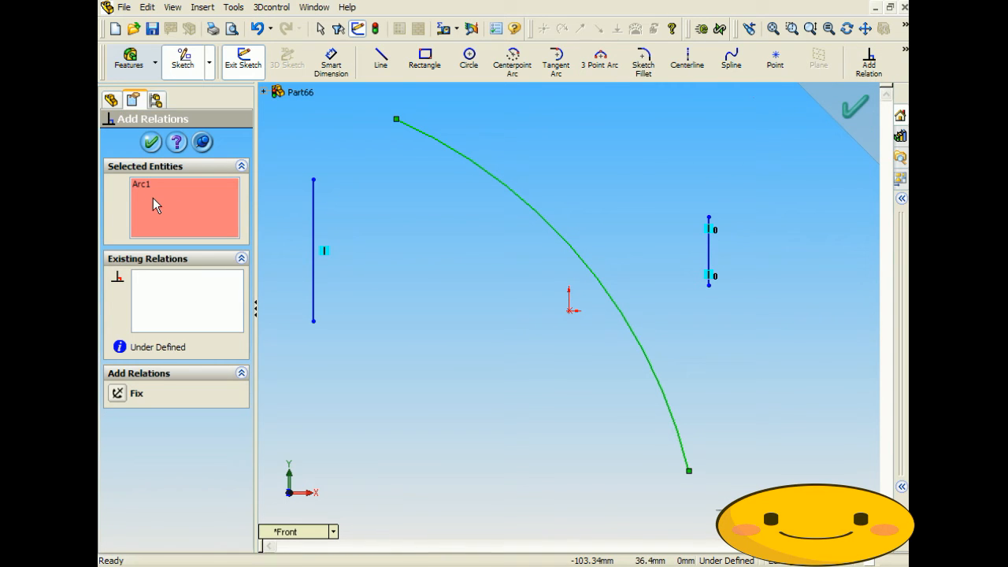
click(151, 189)
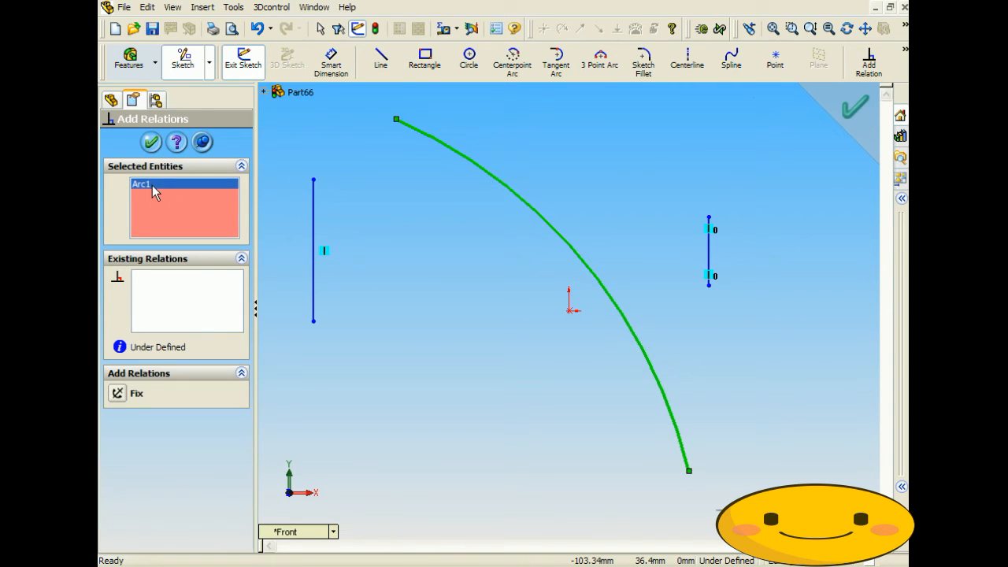
key(Escape)
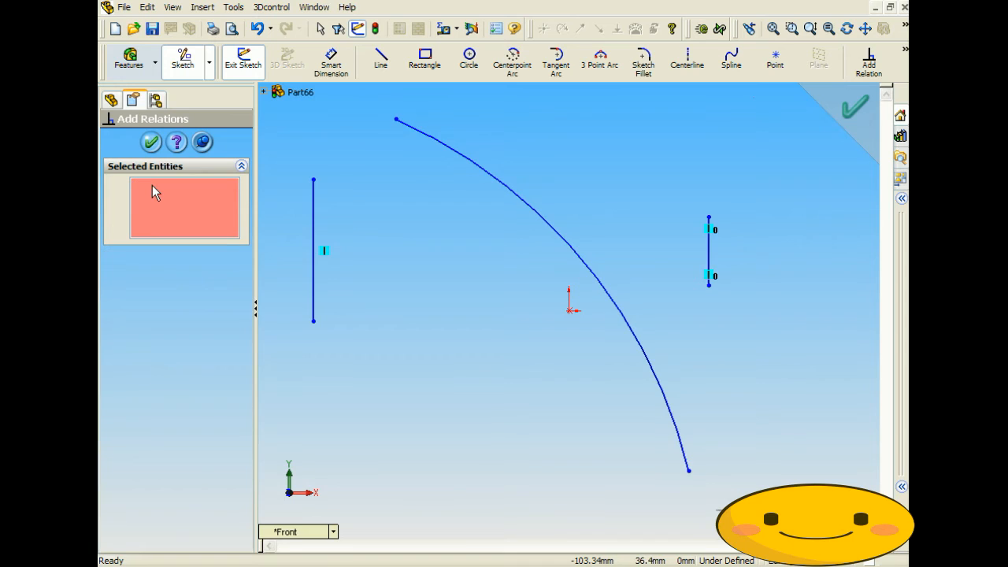
click(396, 121)
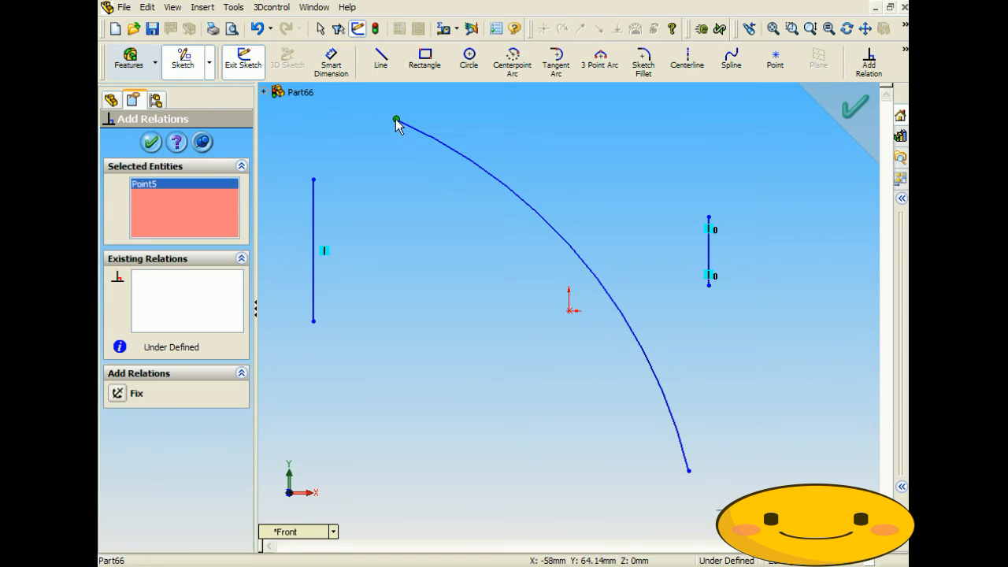
click(689, 471)
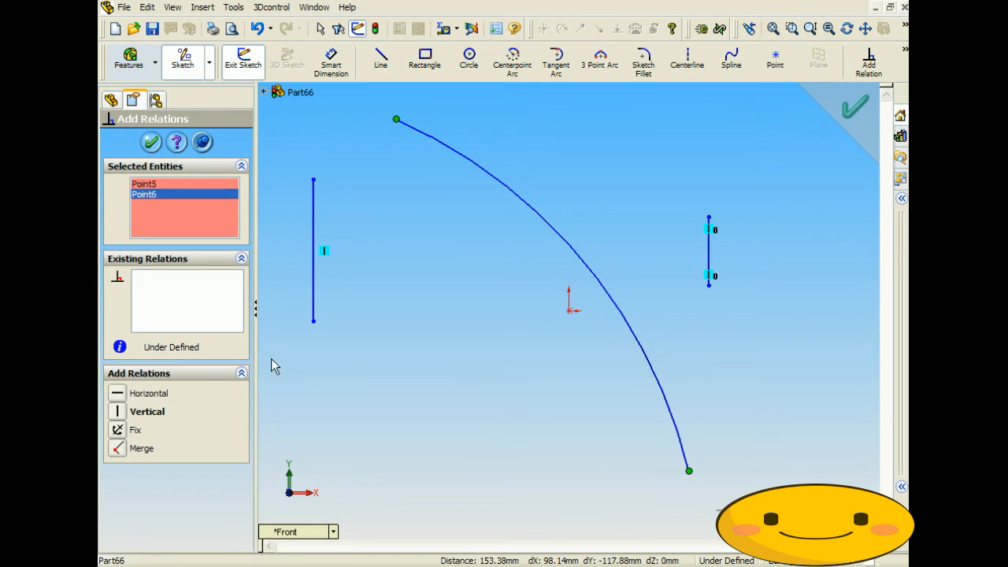
click(118, 413)
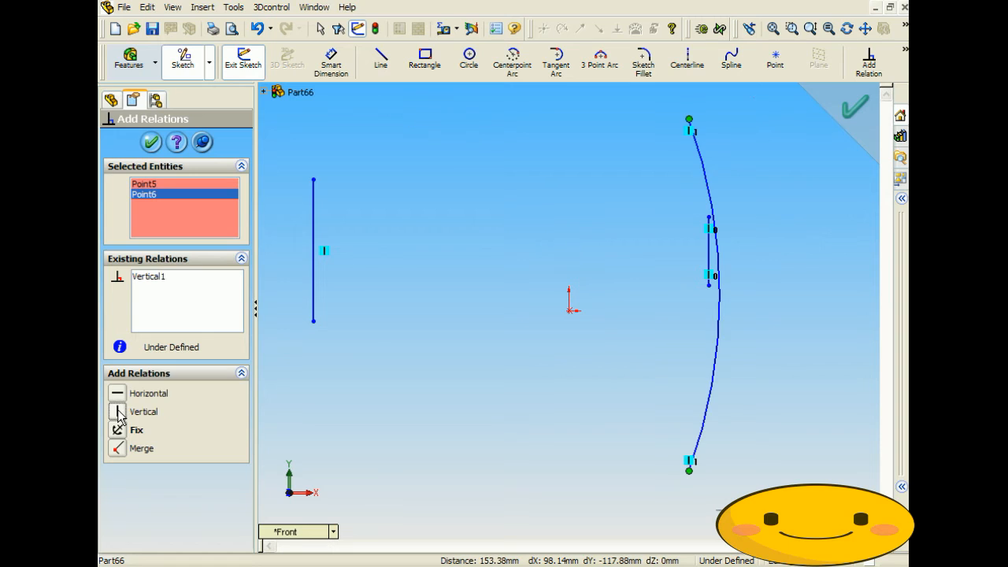
click(151, 143)
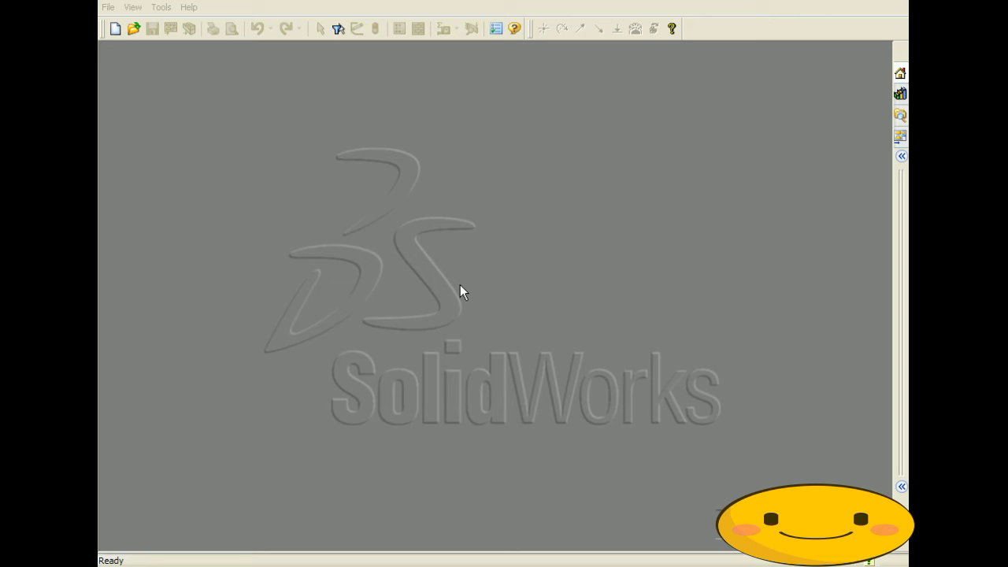
Create a new part document for the Collinear relation example
click(108, 7)
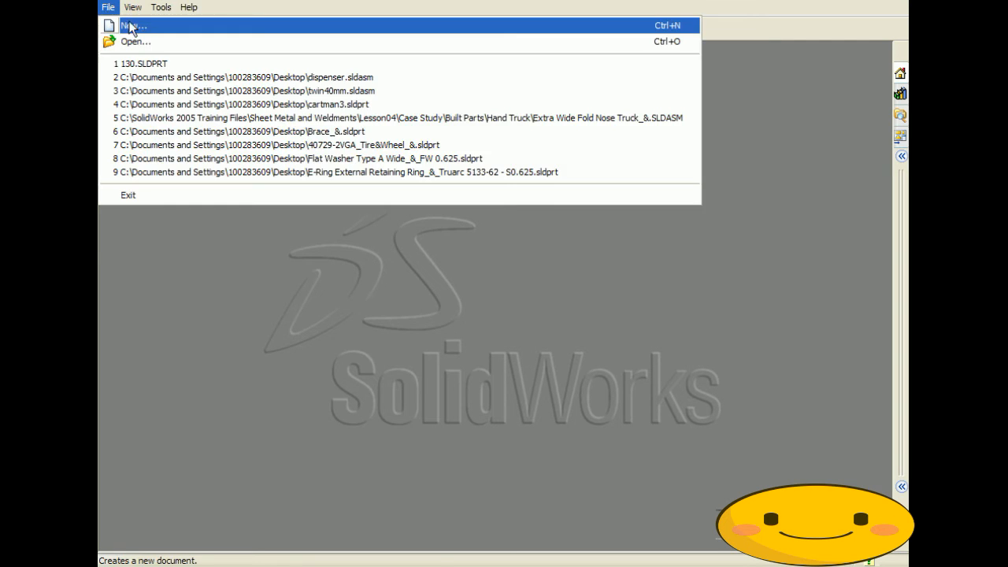
click(126, 25)
click(339, 197)
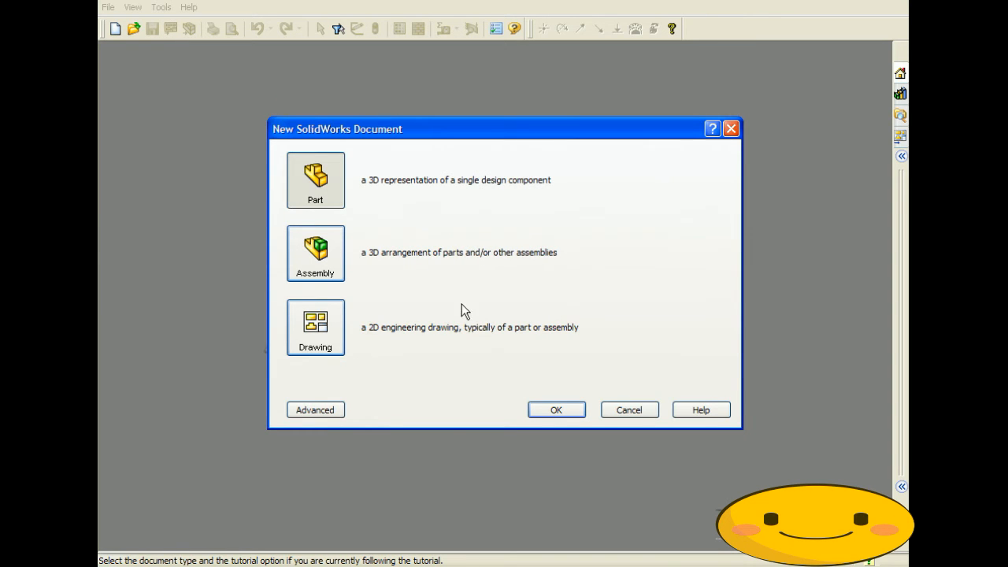
click(555, 410)
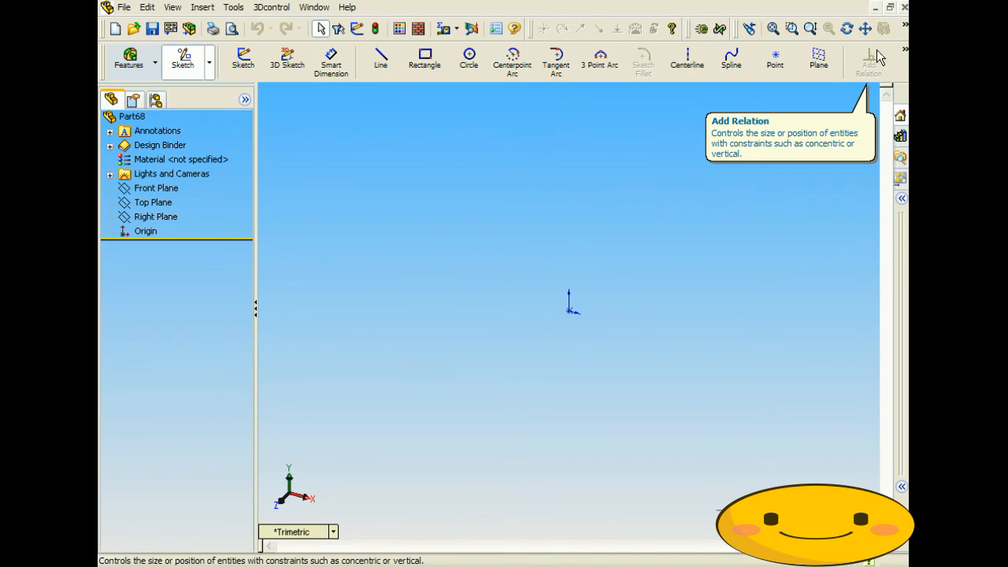
Sketch a slanted line about 38 mm long on the Front Plane, up and to the left of the origin, and end the chain
click(380, 59)
click(441, 188)
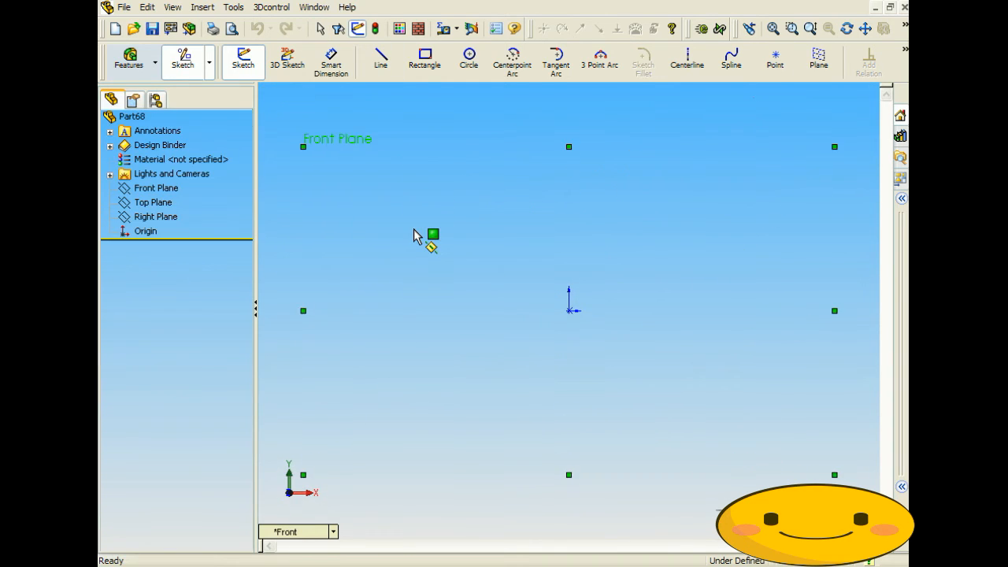
click(340, 210)
click(428, 281)
right_click(535, 209)
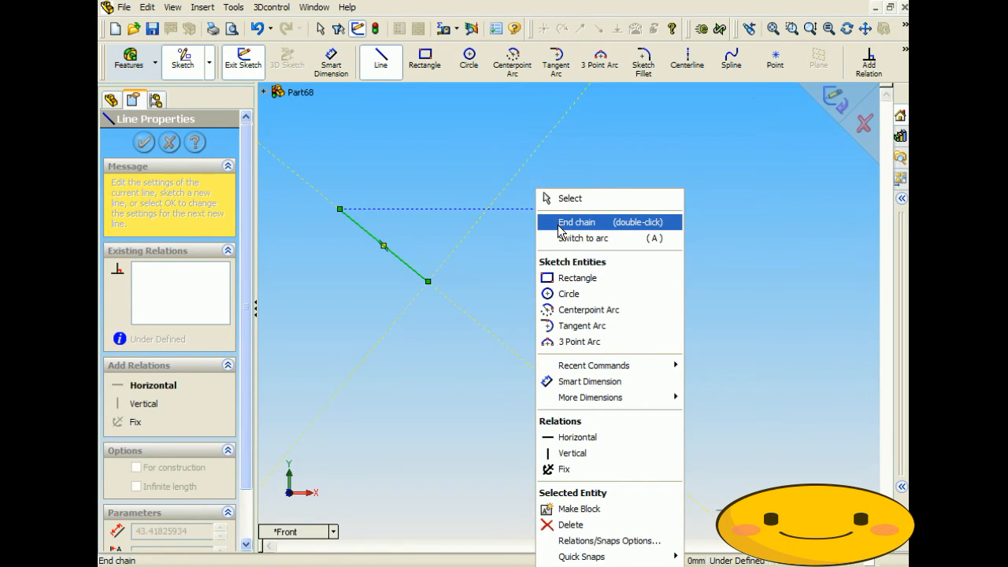
click(560, 223)
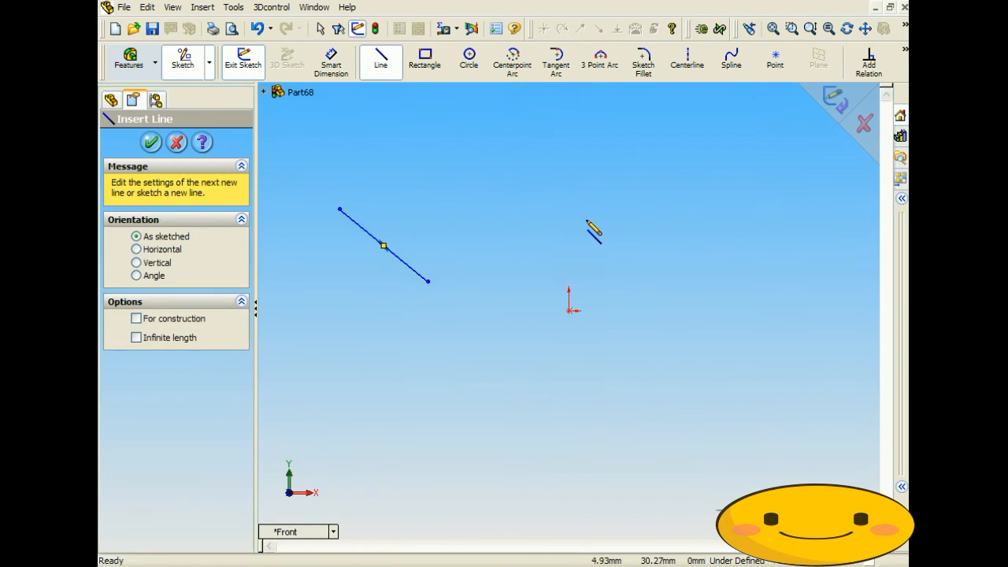
Sketch a separate slanted line about 41 mm long to the right of the origin and end its chain
click(706, 226)
right_click(790, 310)
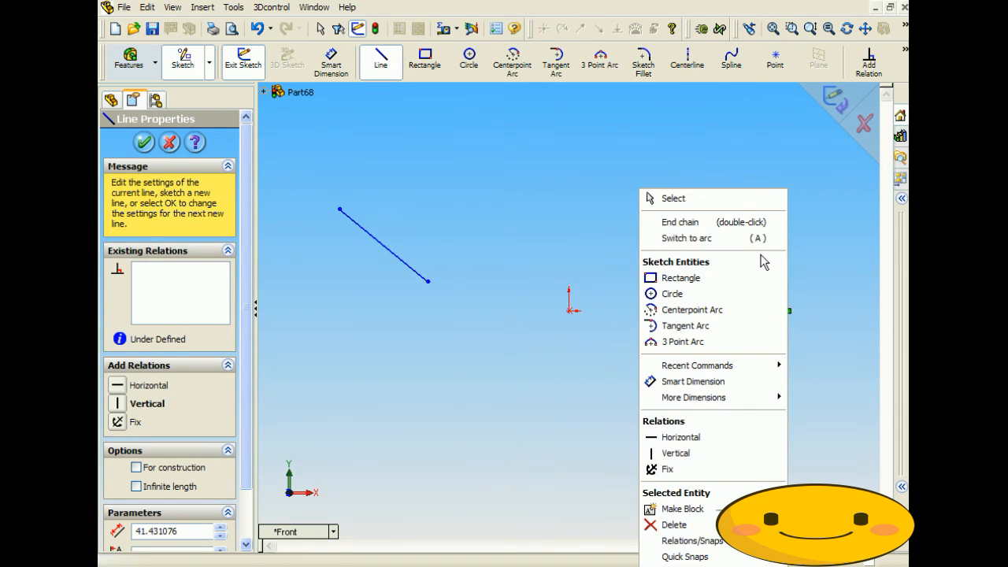
click(741, 223)
Add a Horizontal relation to the slanted line on the left of the origin
click(870, 61)
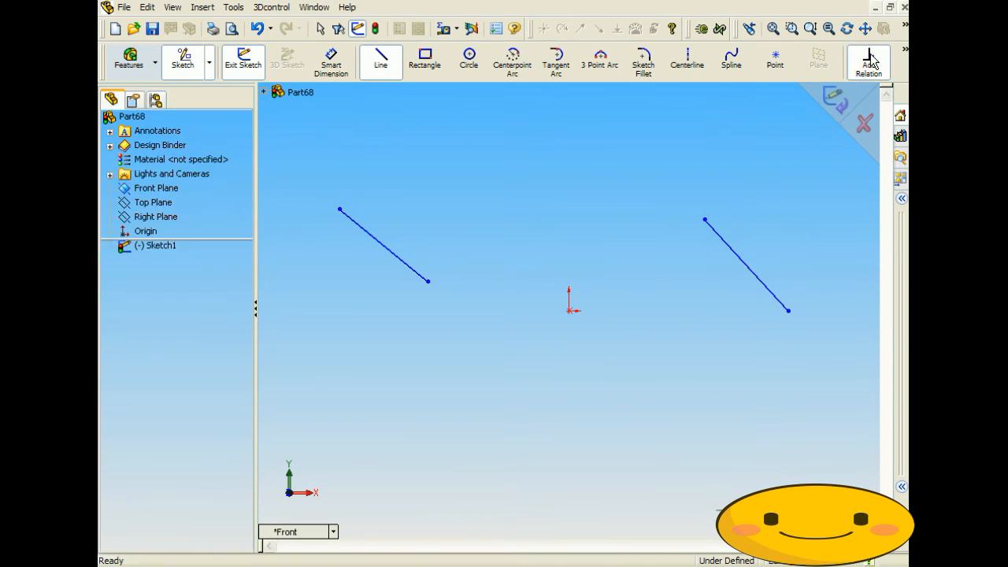
click(386, 251)
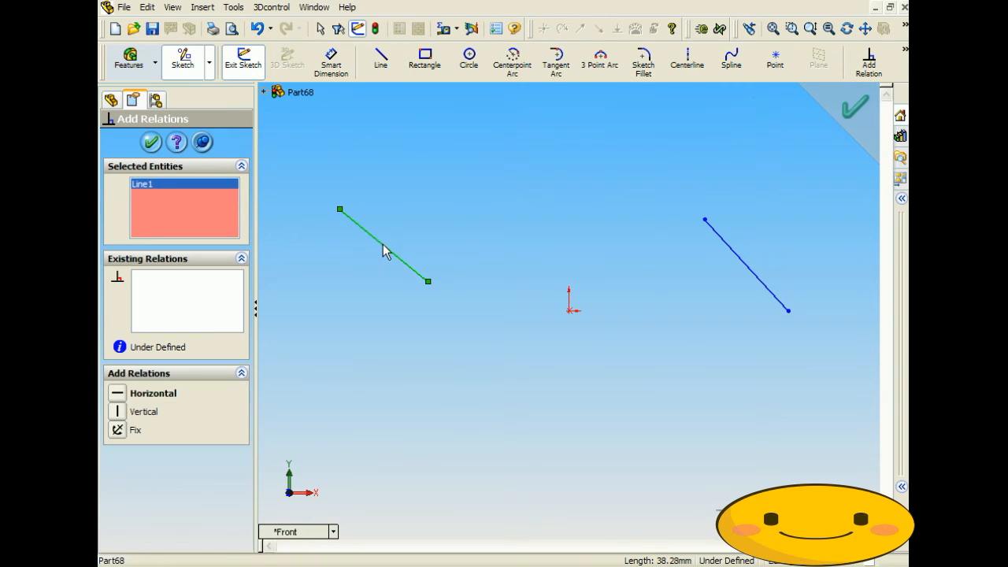
click(118, 394)
click(151, 141)
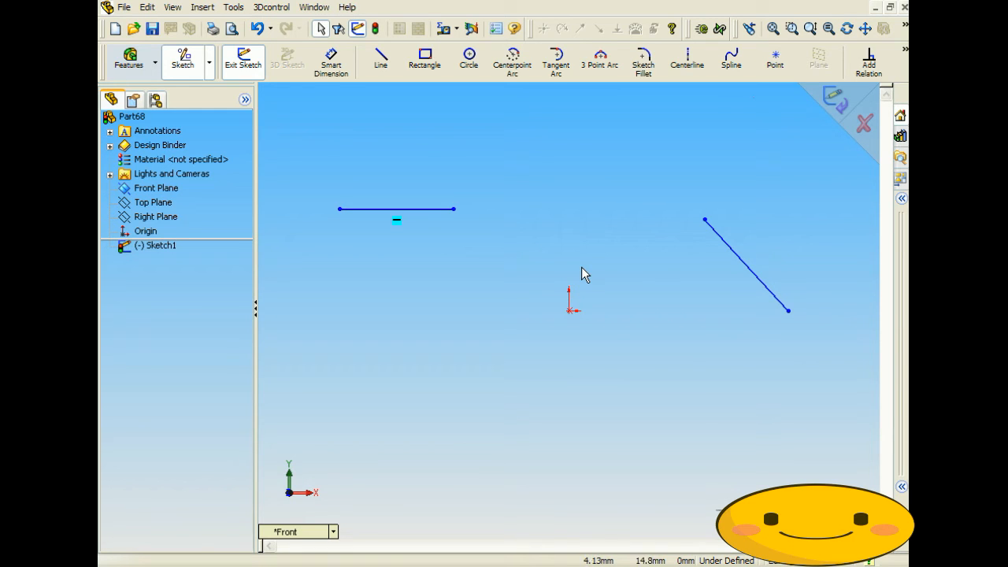
Add a Collinear relation between the horizontal line and the slanted line on the right of the origin
click(869, 62)
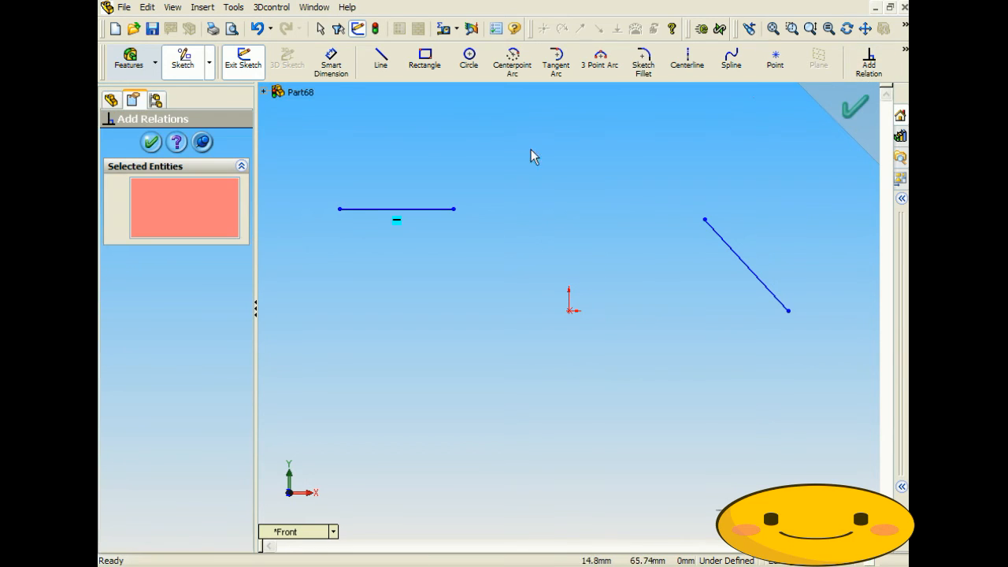
click(380, 209)
click(745, 266)
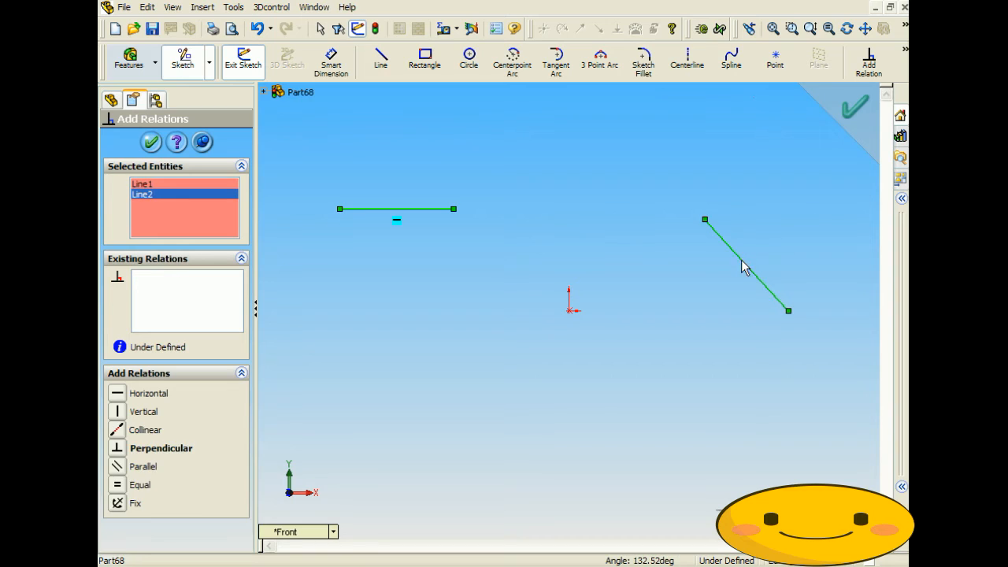
click(117, 432)
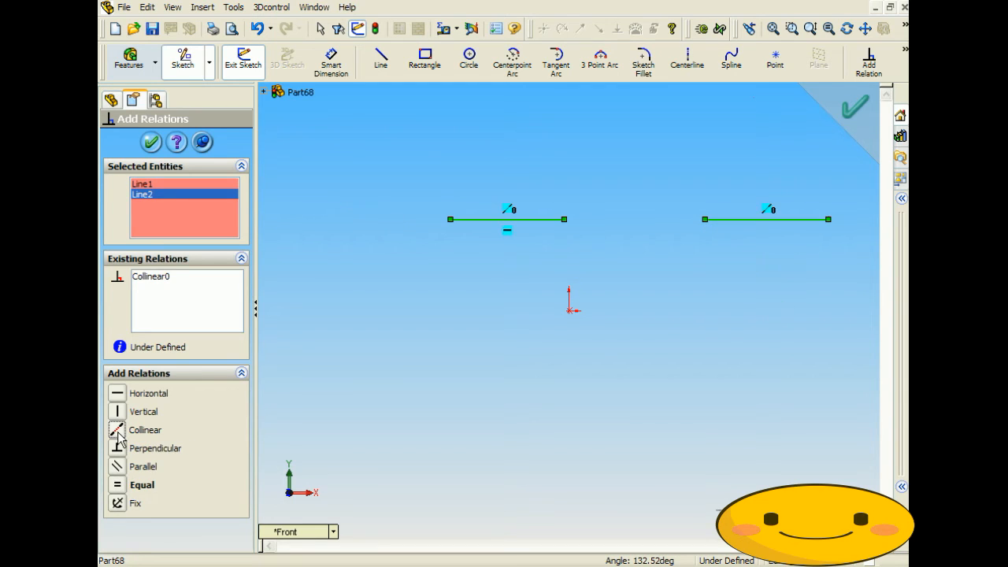
click(158, 143)
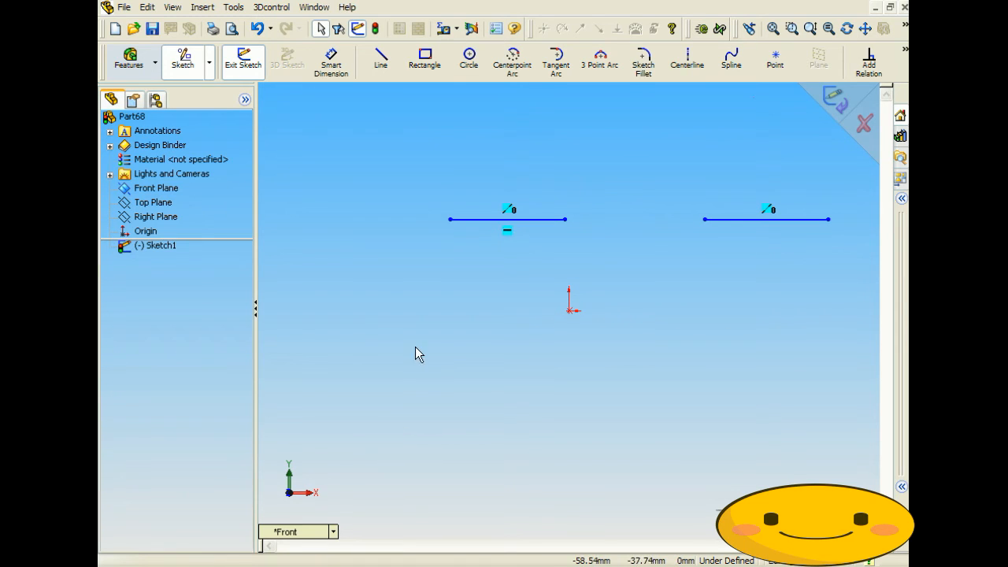
Sketch a slanted line about 49 mm long to the left of the origin, below the collinear lines, and end the chain
click(381, 62)
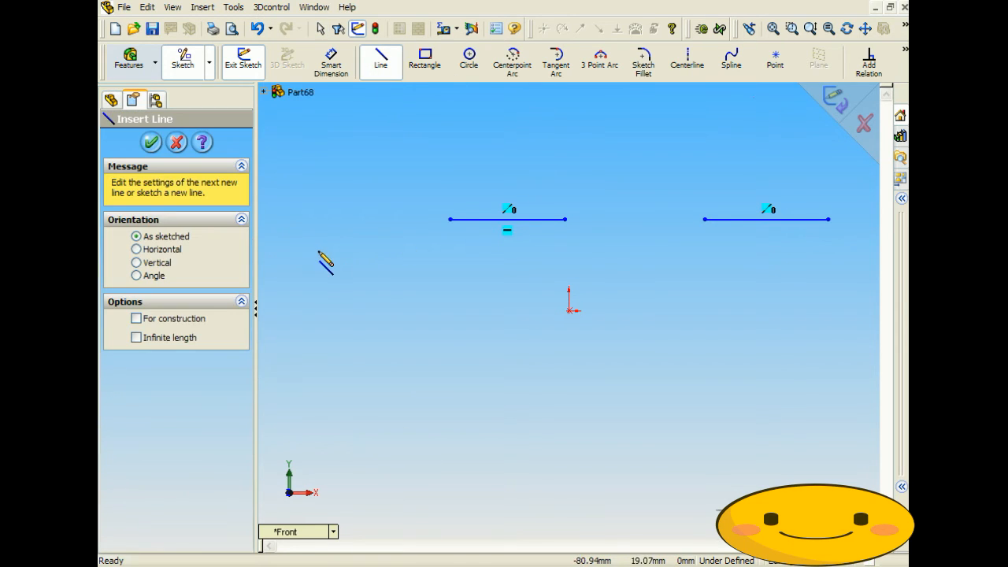
click(316, 250)
click(409, 361)
right_click(410, 361)
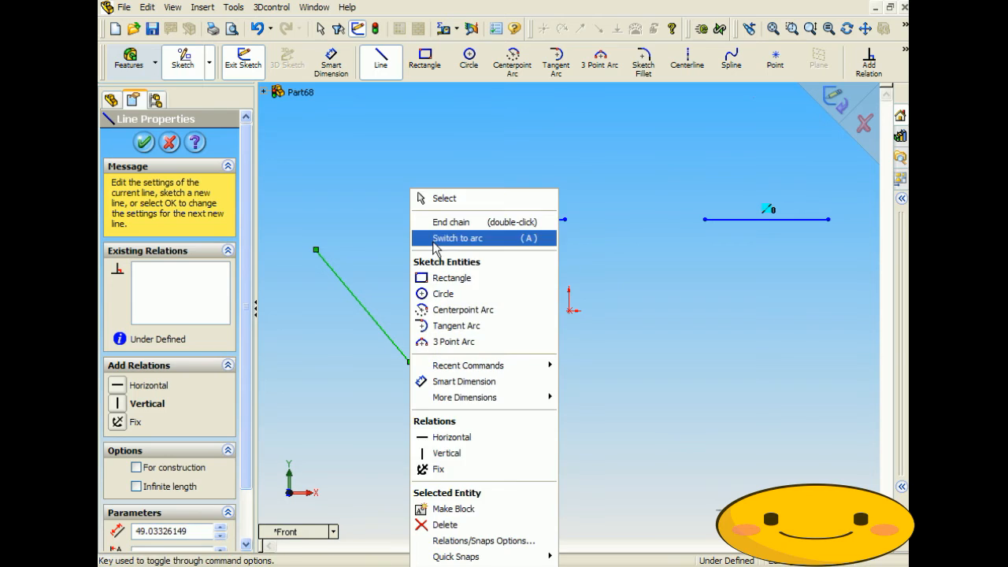
click(438, 223)
Sketch a slanted line about 45 mm long to the right of the origin, parallel to the left slanted line, and end the chain
click(664, 260)
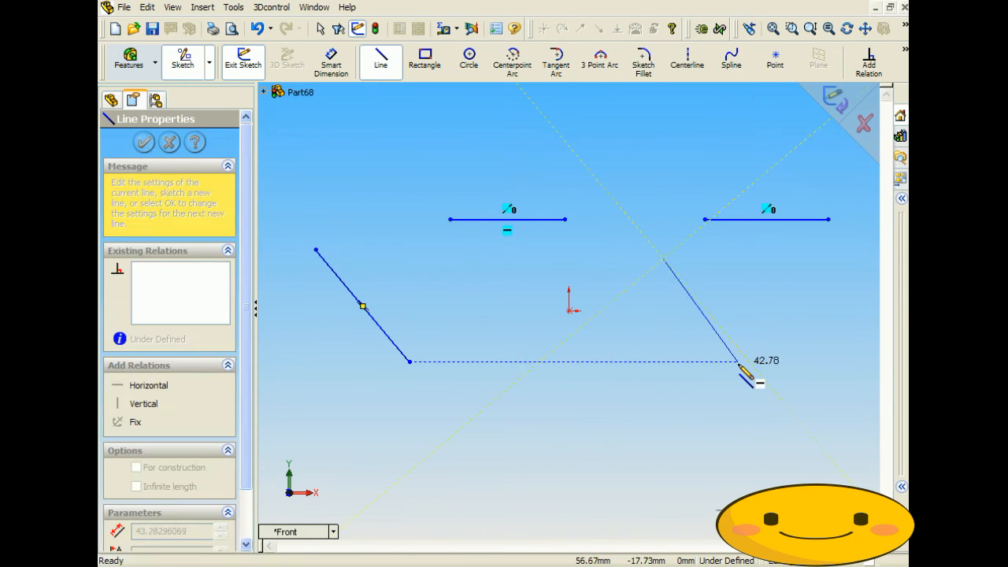
click(749, 361)
right_click(740, 371)
click(777, 224)
Add a Collinear relation between the two parallel slanted lines on either side of the origin
click(869, 63)
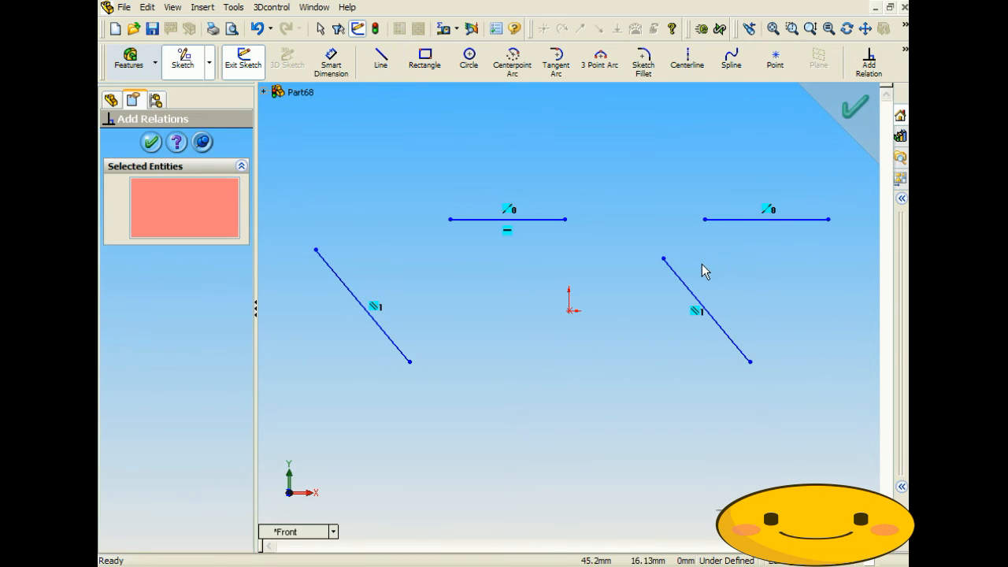
click(690, 291)
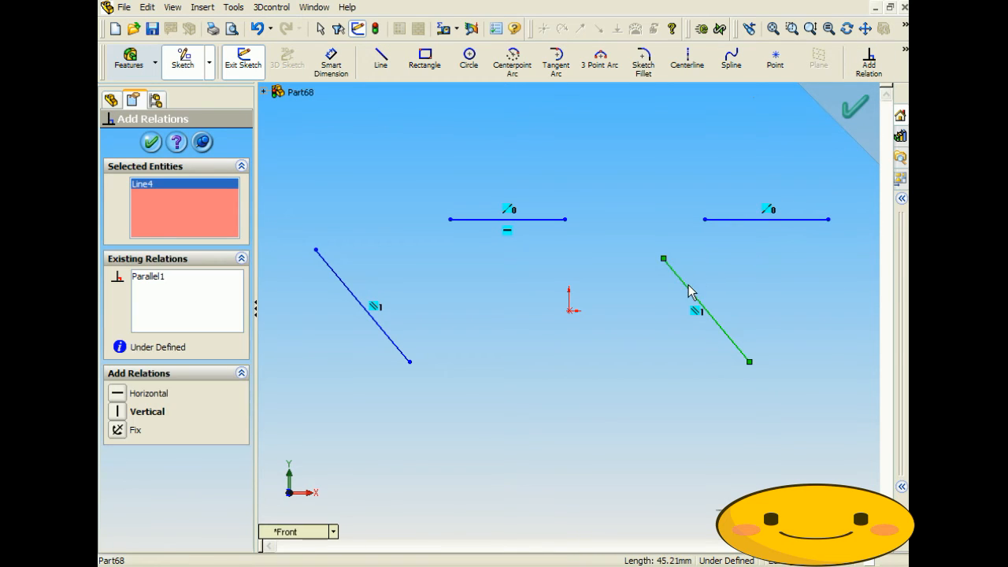
click(345, 291)
click(118, 430)
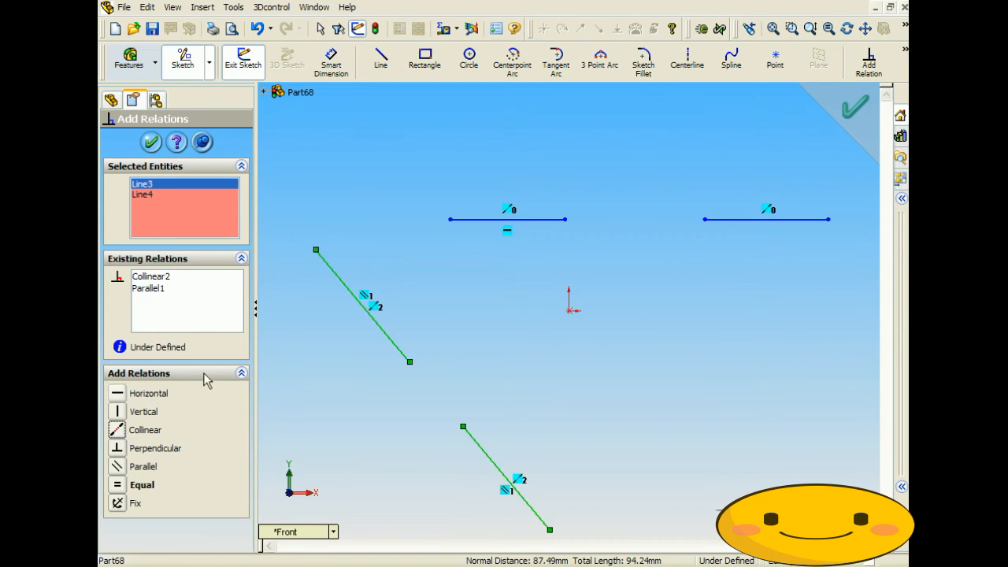
click(151, 142)
Sketch a short separate slanted line below the collinear slanted pair and end the chain
key(l)
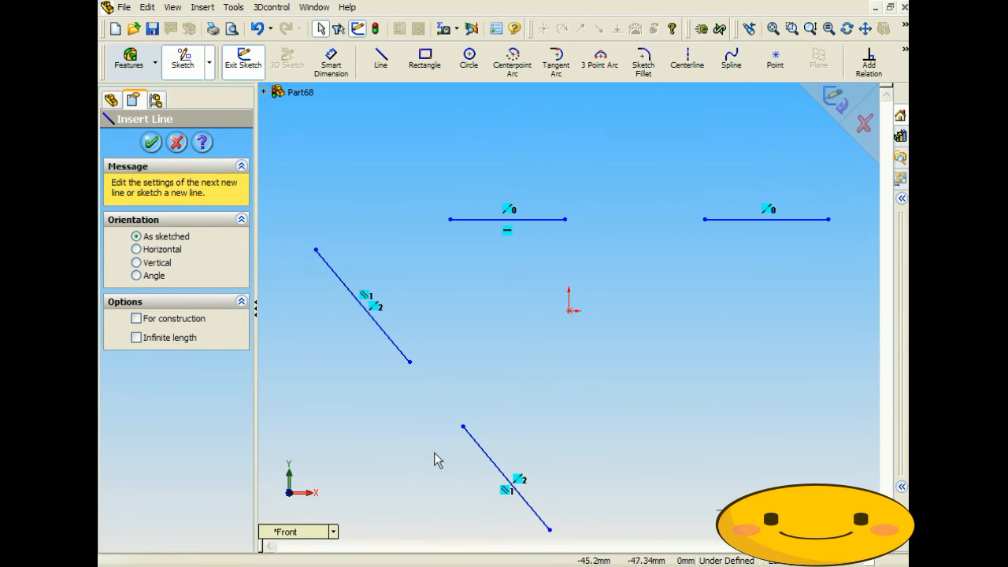
scroll(434, 452, up, 2)
scroll(508, 445, down, 3)
scroll(515, 325, up, 5)
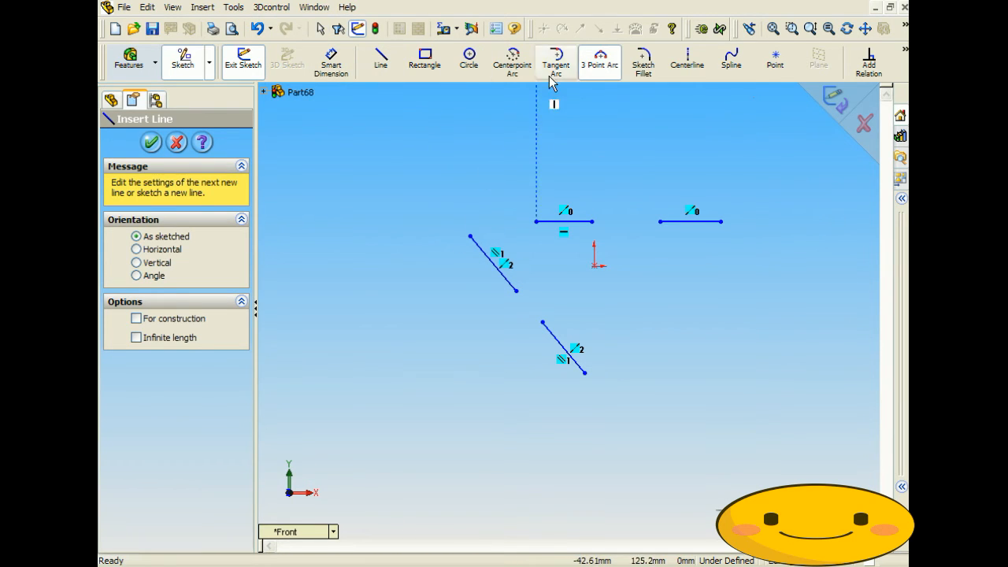
click(382, 65)
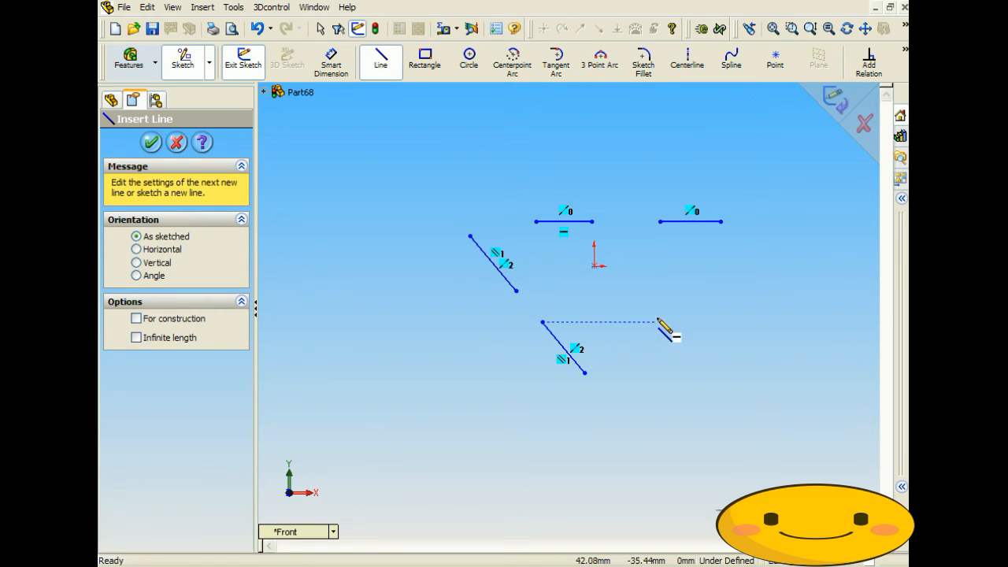
click(607, 451)
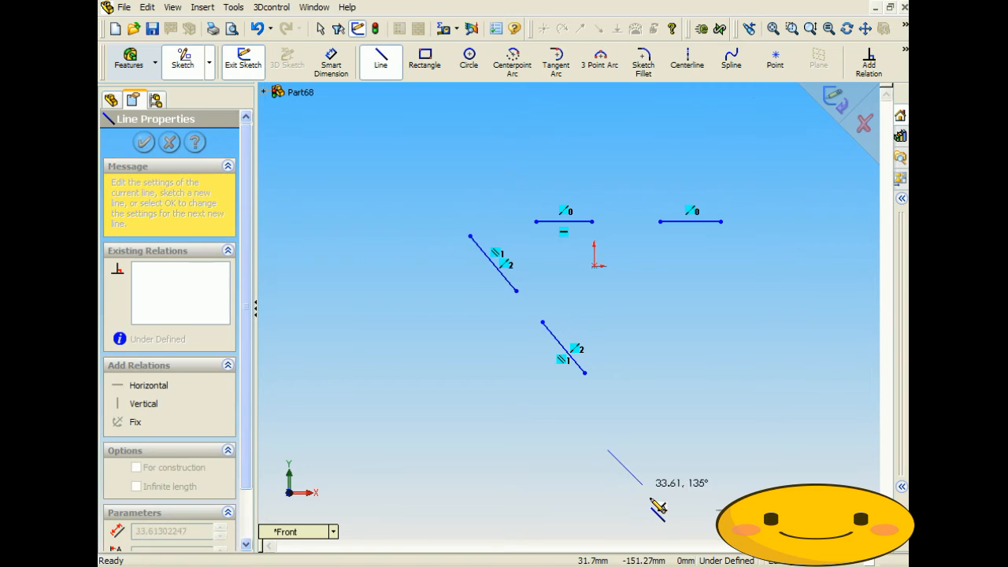
click(642, 495)
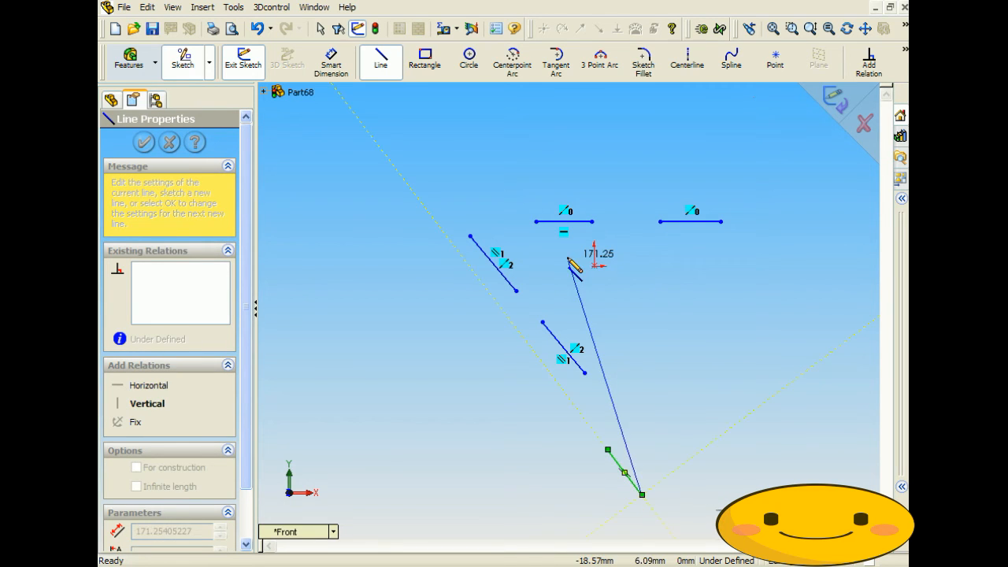
right_click(642, 276)
click(670, 218)
Sketch a longer slanted line far to the right of the short slanted line, parallel to it
key(f)
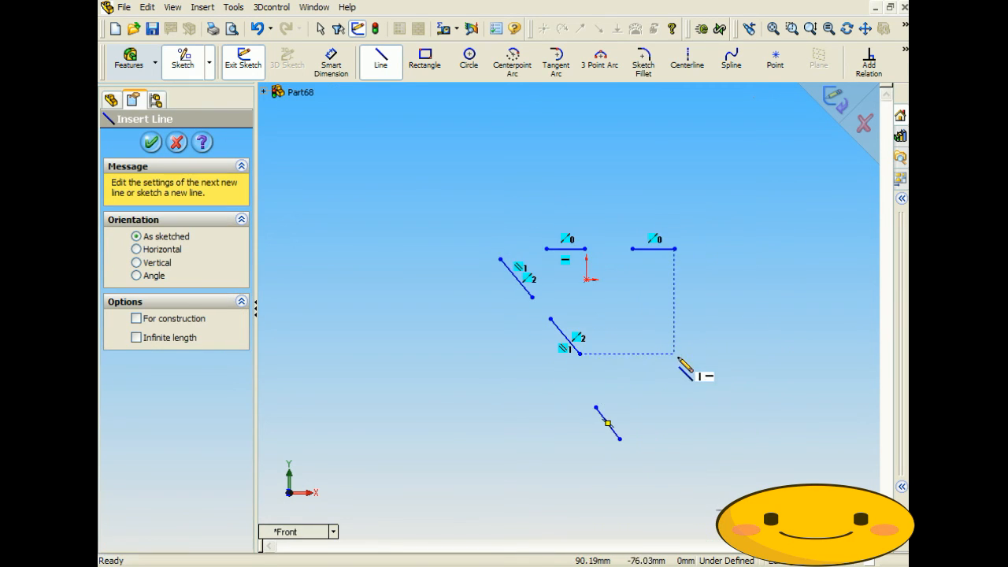
click(794, 390)
click(853, 467)
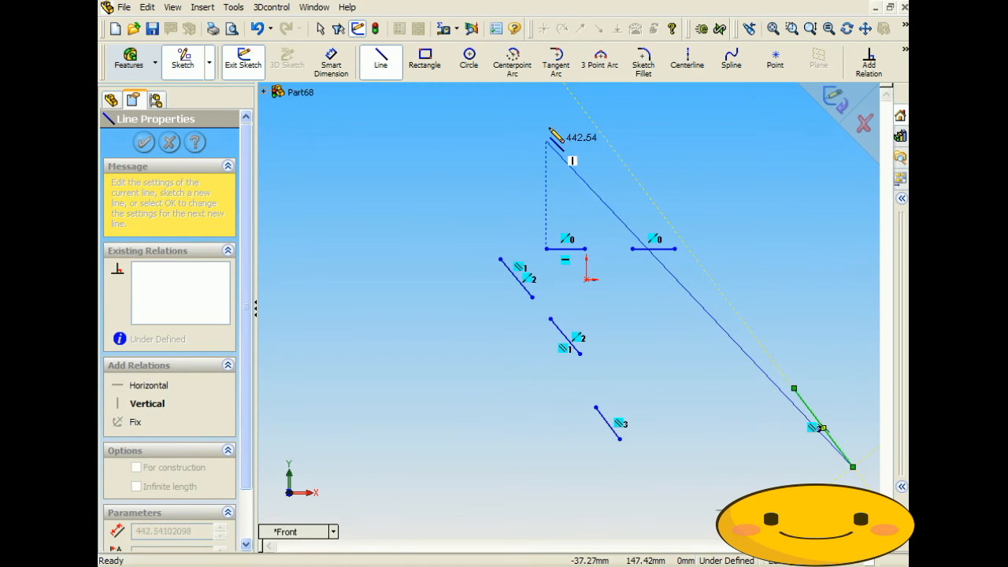
Sketch a 3 Point Arc between the short slanted line's endpoints, bulging left, with a radius of about 41 mm and an angle of about 303°
click(603, 63)
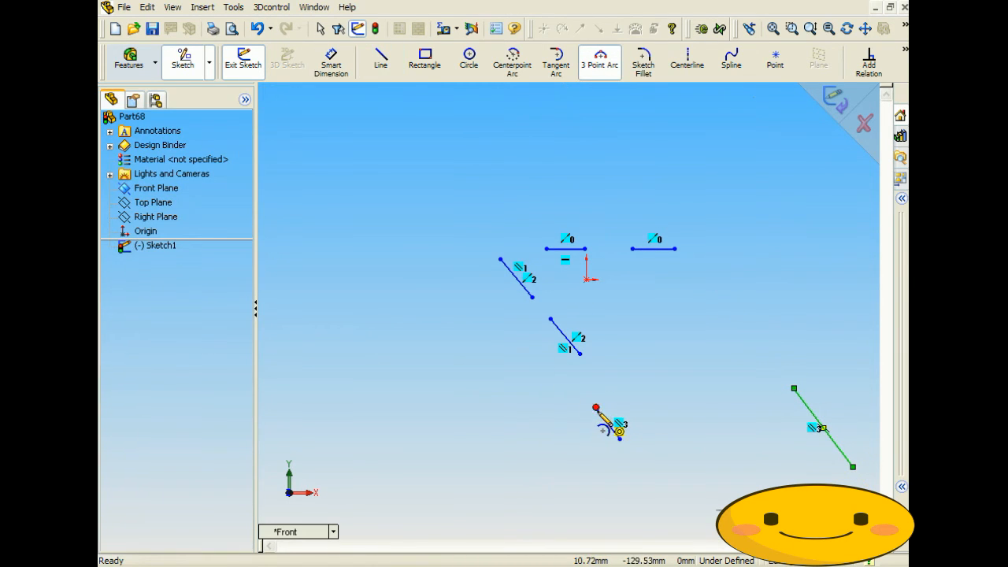
click(596, 407)
click(620, 439)
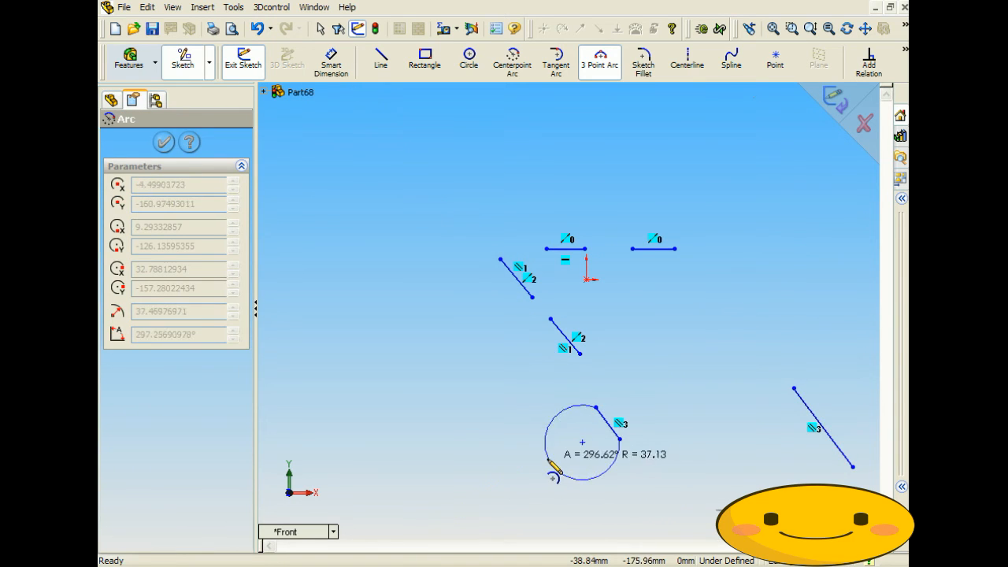
click(546, 473)
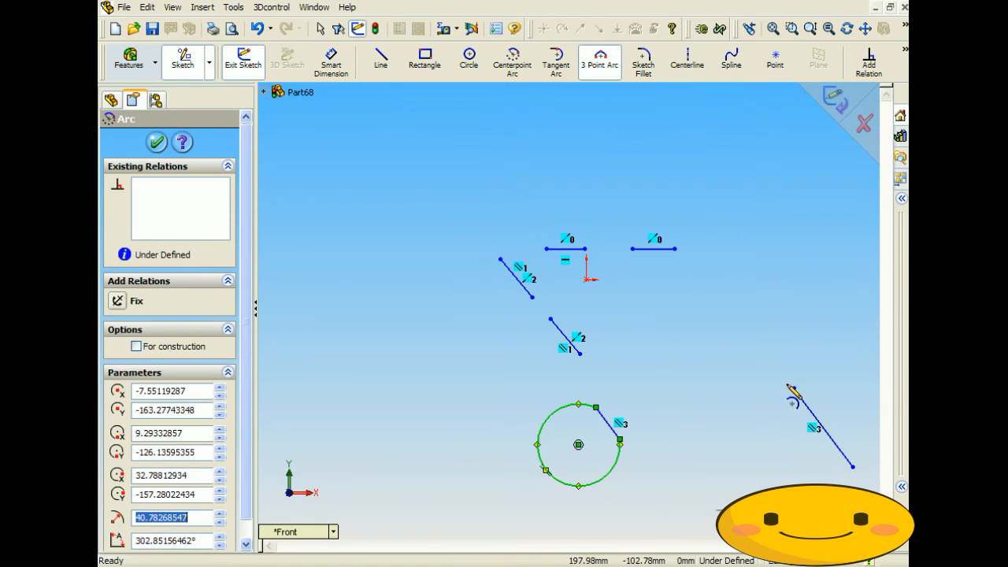
Sketch a 3 Point Arc between the longer slanted line's endpoints, bulging right, with a radius of about 54 mm and an angle of about 130°
click(794, 390)
click(853, 467)
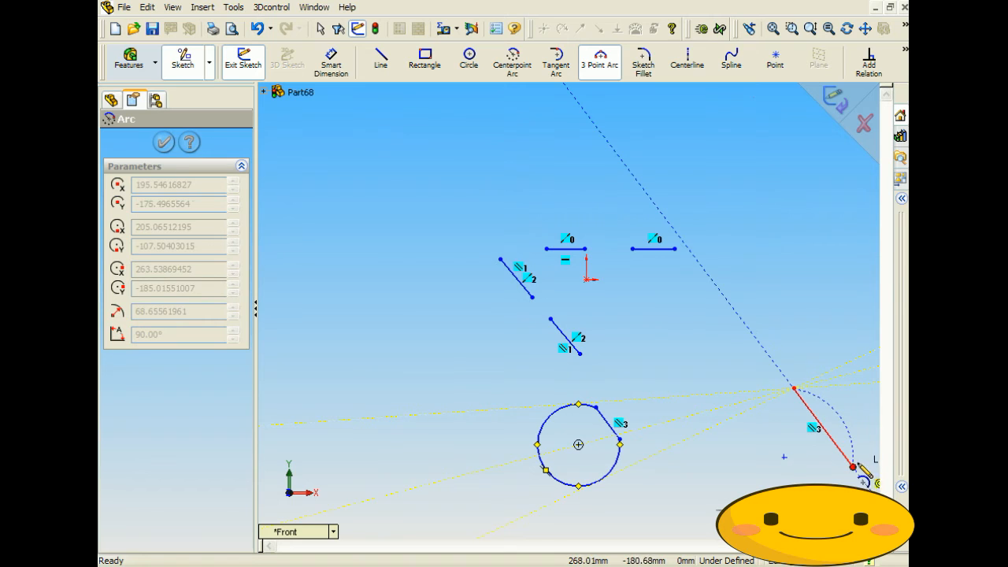
click(861, 446)
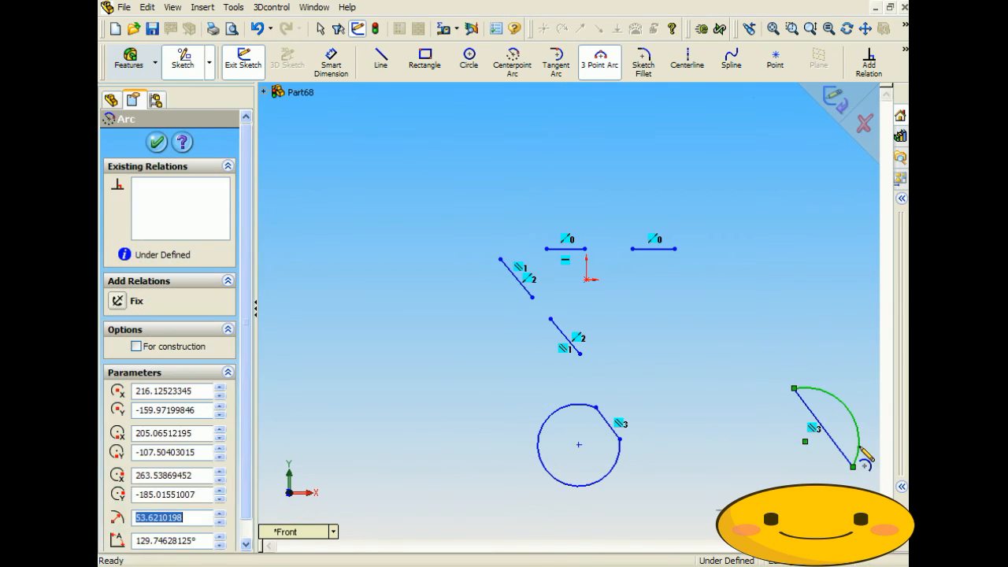
click(160, 145)
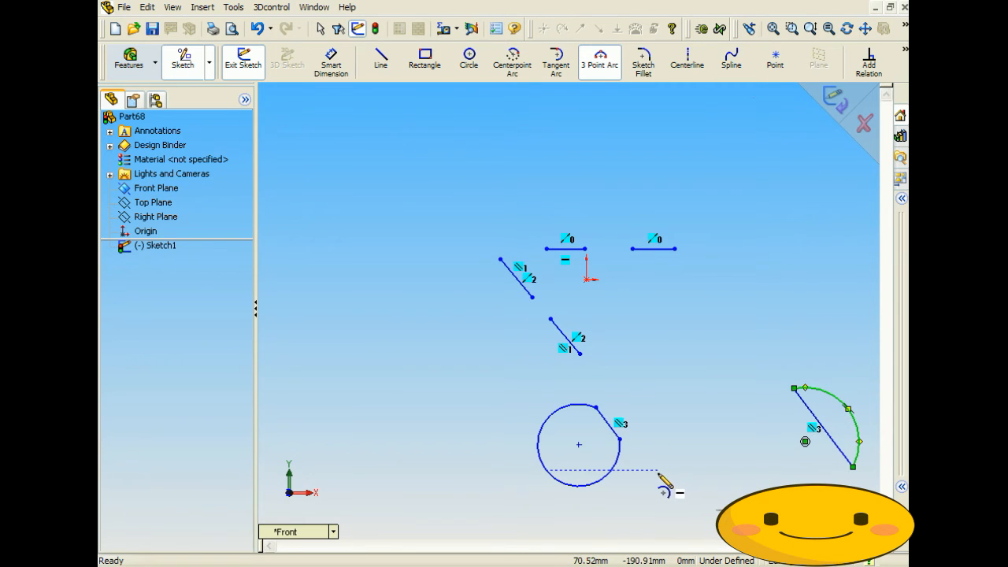
Clear the preselected arc and add a Collinear relation between the straight edges of the two arc-and-line profiles
click(869, 63)
click(208, 186)
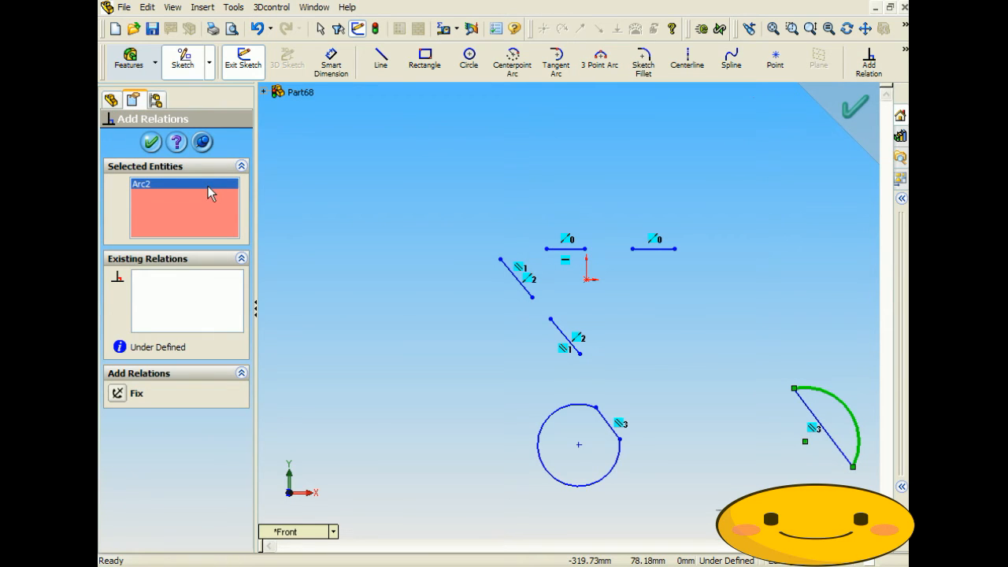
key(Delete)
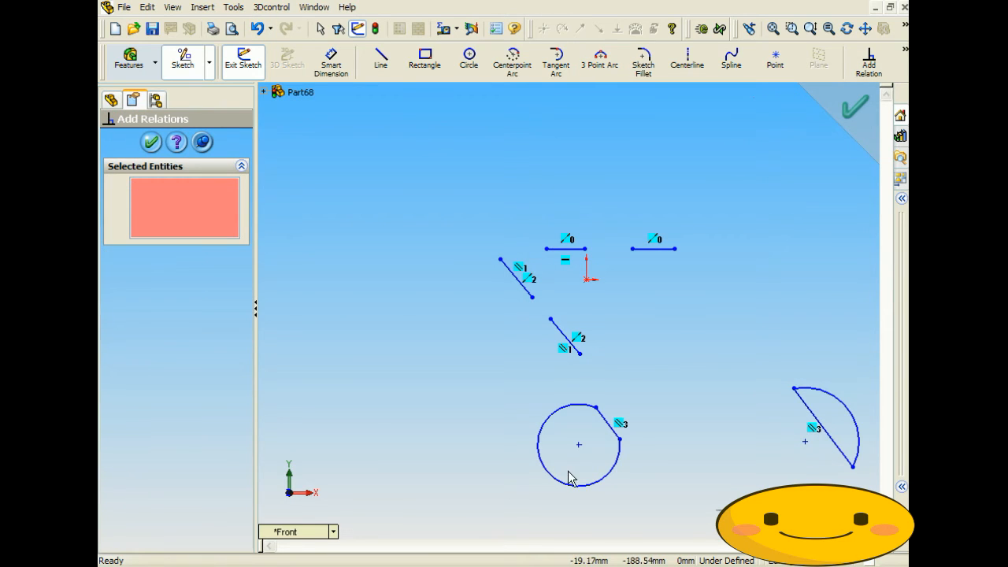
click(609, 425)
click(814, 423)
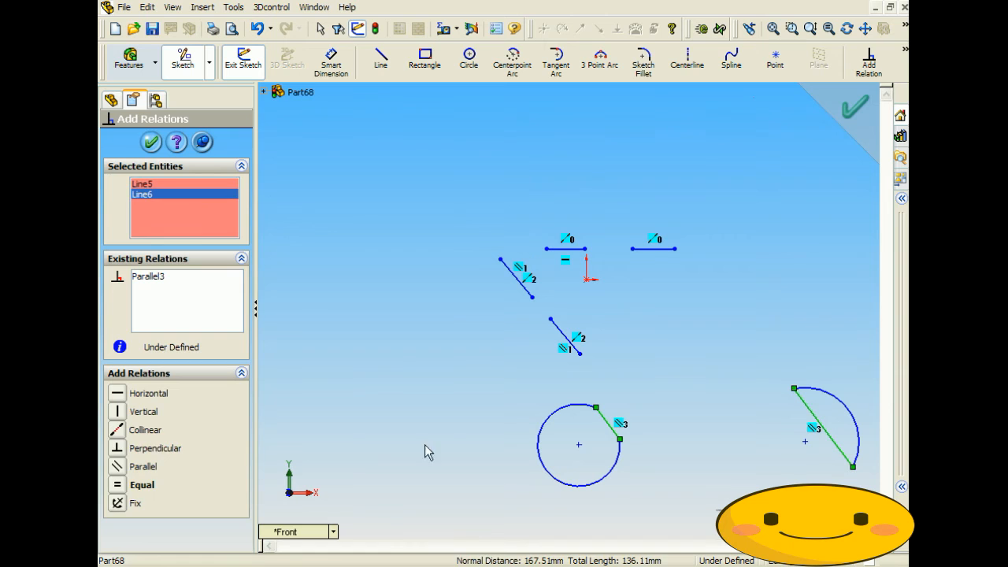
click(116, 429)
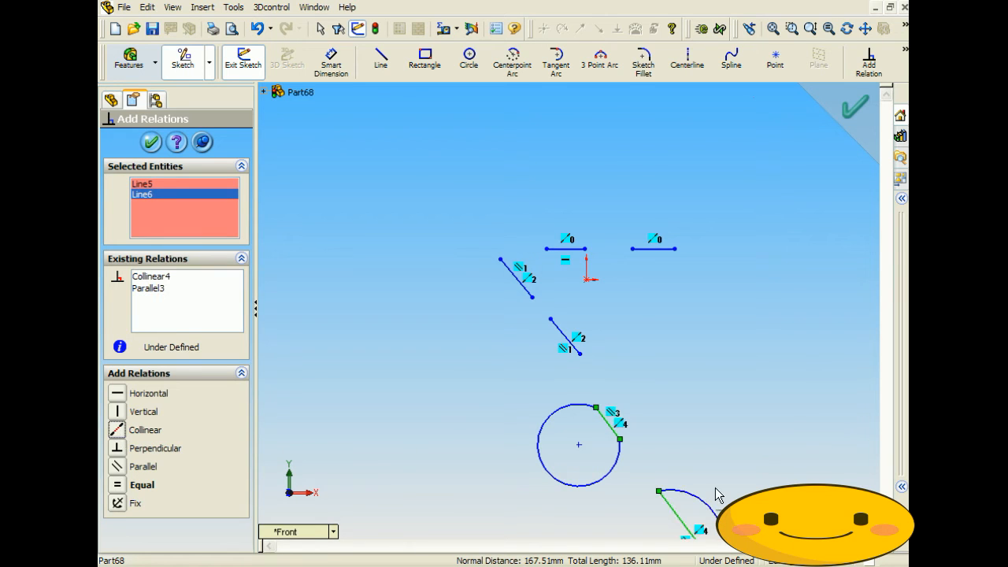
scroll(716, 493, down, 4)
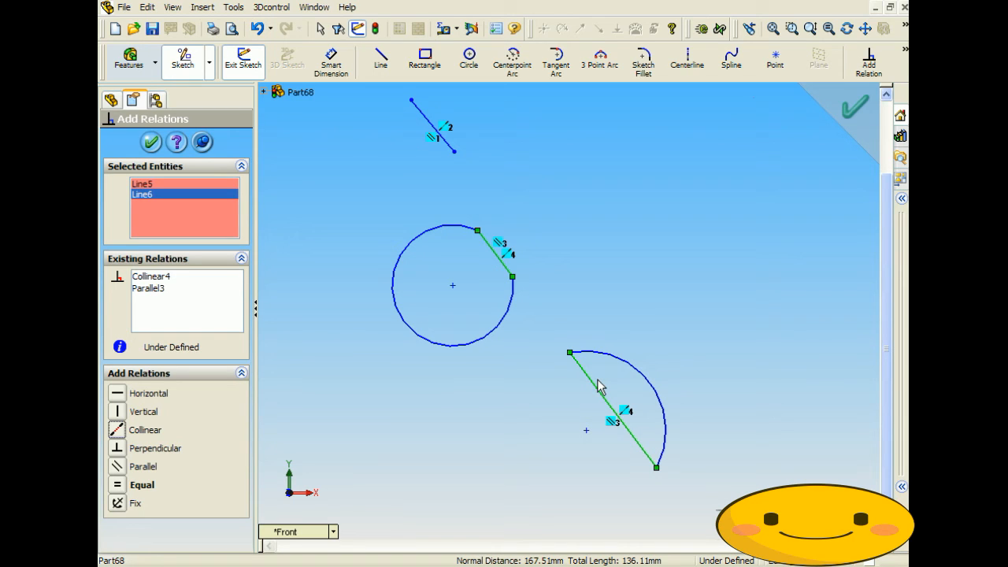
click(151, 141)
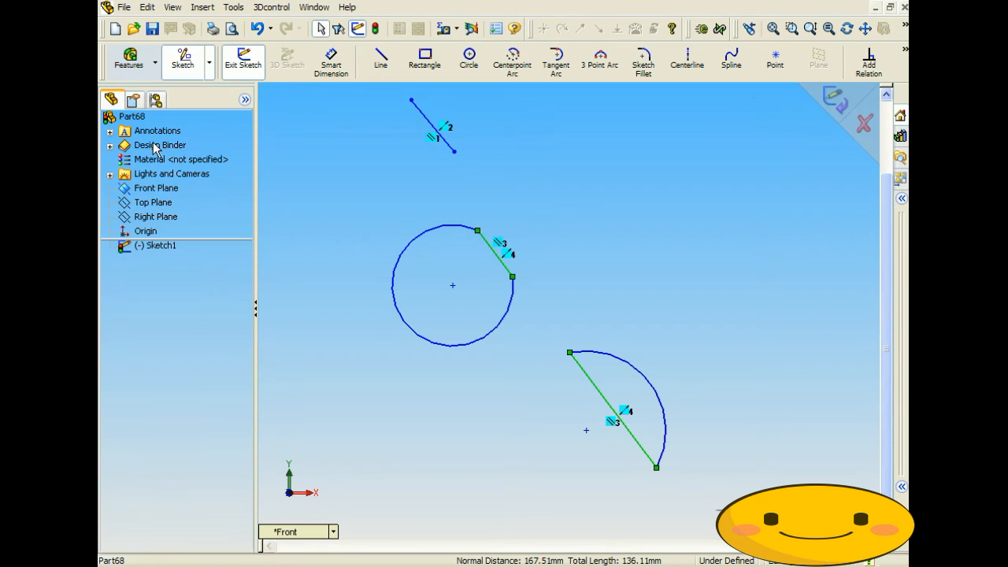
Sketch a rectangle to the upper right of the arc profiles and a separate line at 45° slanting downward farther to its right
click(426, 64)
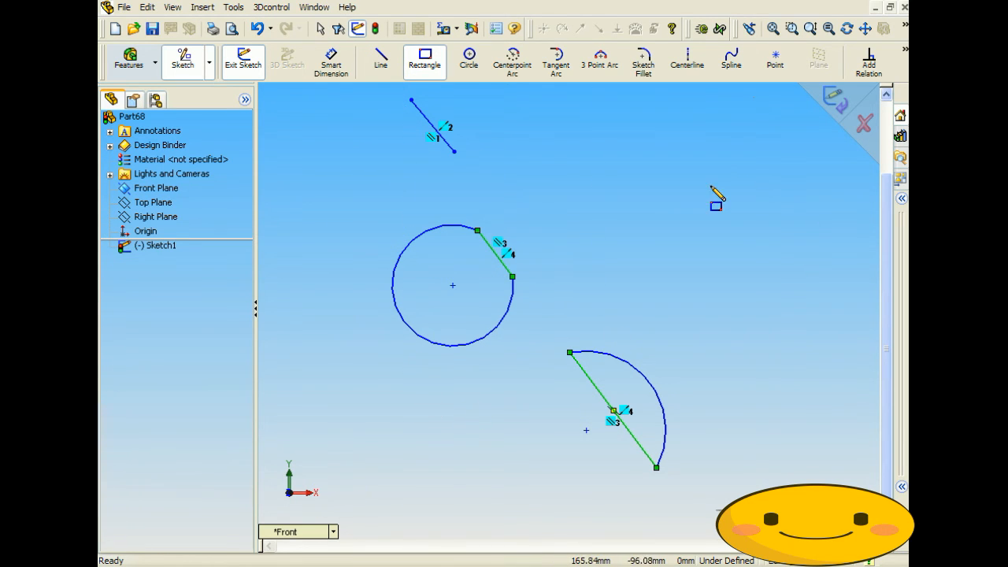
mouse_move(640, 144)
mouse_down()
mouse_move(799, 335)
mouse_move(790, 254)
mouse_up()
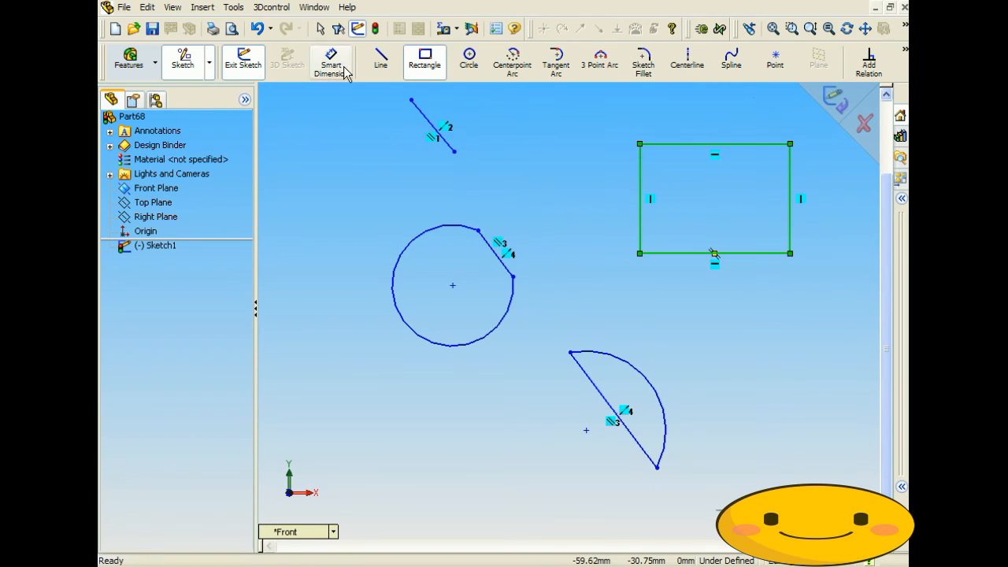
click(398, 66)
scroll(808, 329, up, 7)
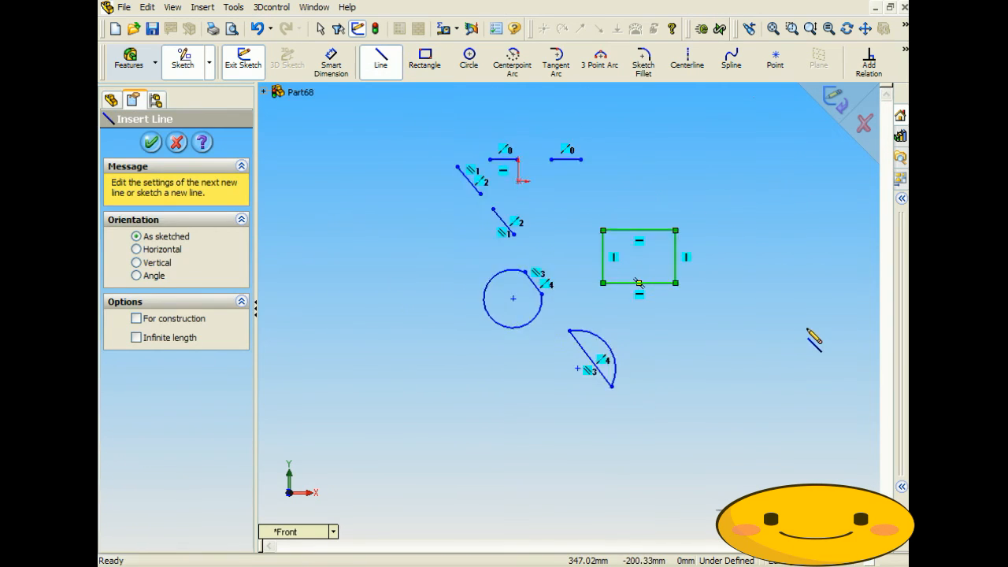
scroll(808, 329, down, 4)
scroll(706, 301, down, 2)
scroll(439, 271, up, 2)
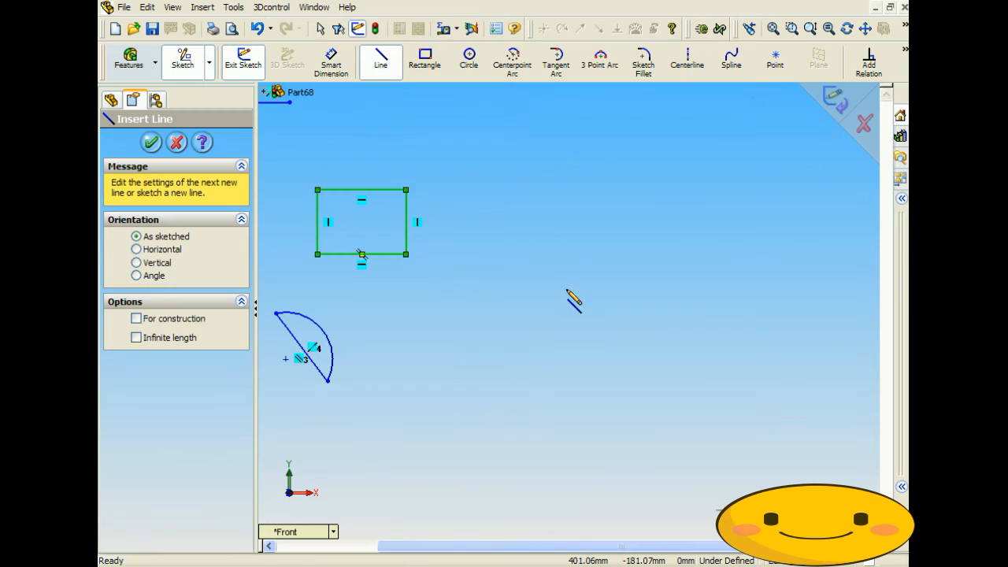
click(609, 281)
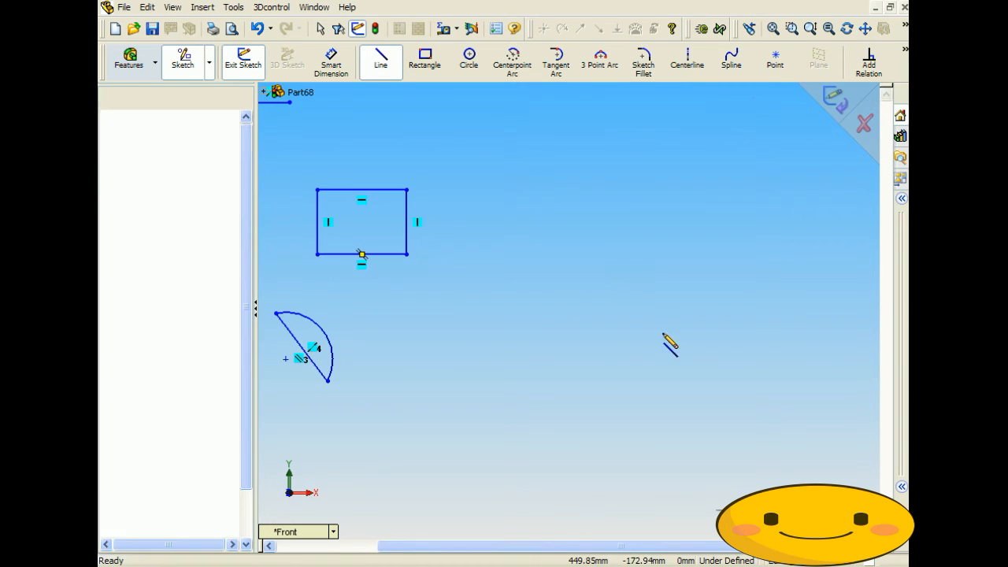
click(683, 352)
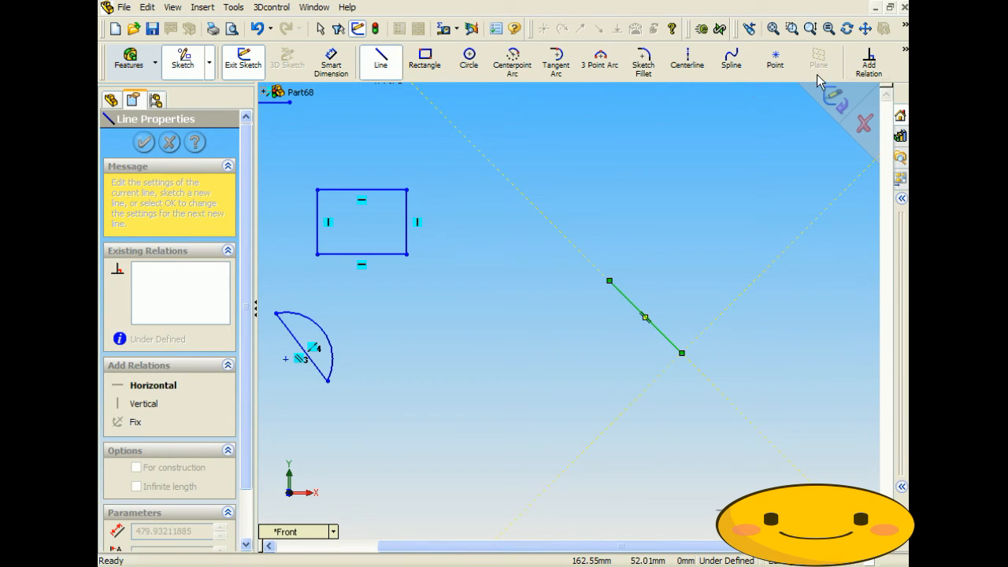
Add a Collinear relation between the separate slanted line and the rectangle's bottom edge
click(870, 63)
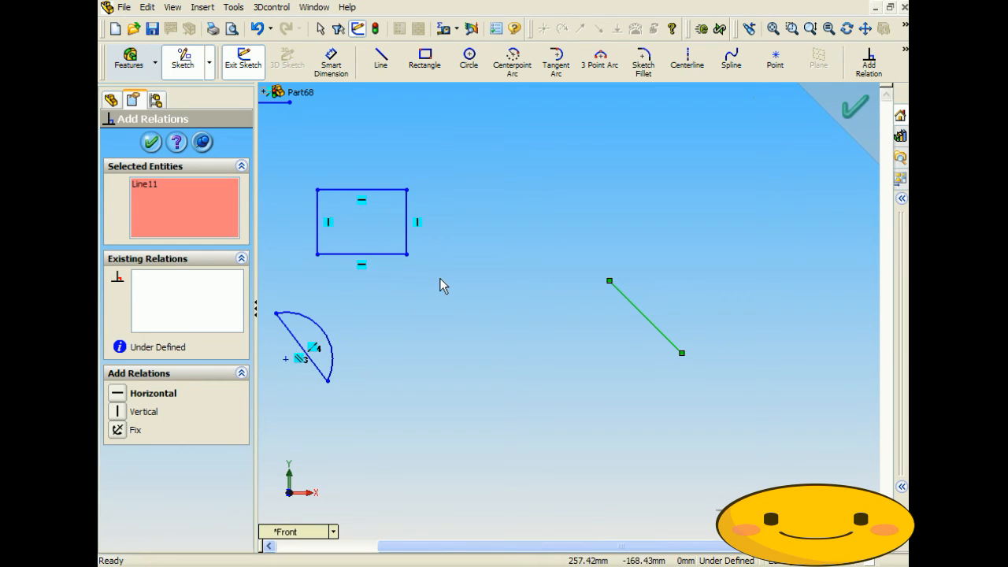
click(349, 255)
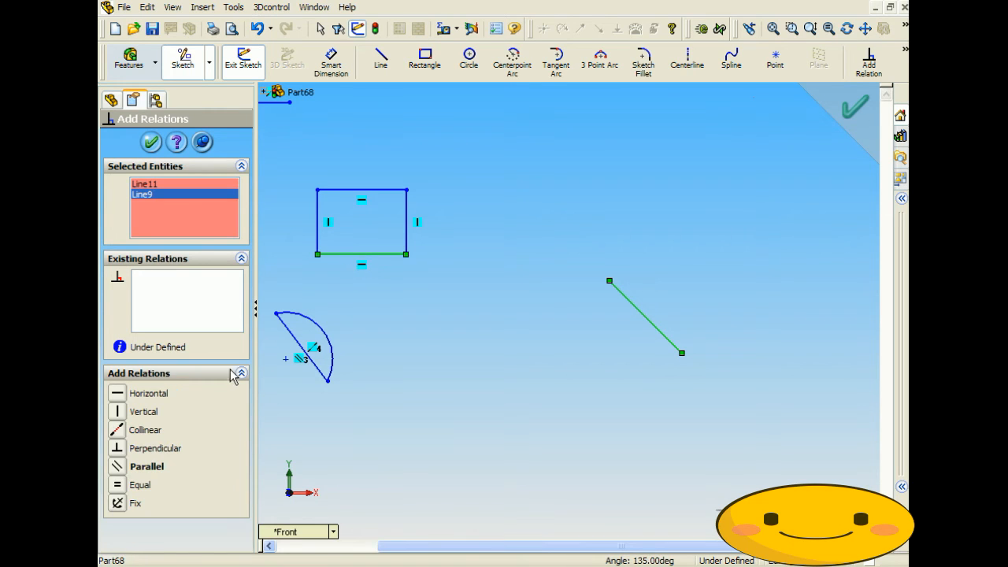
click(125, 432)
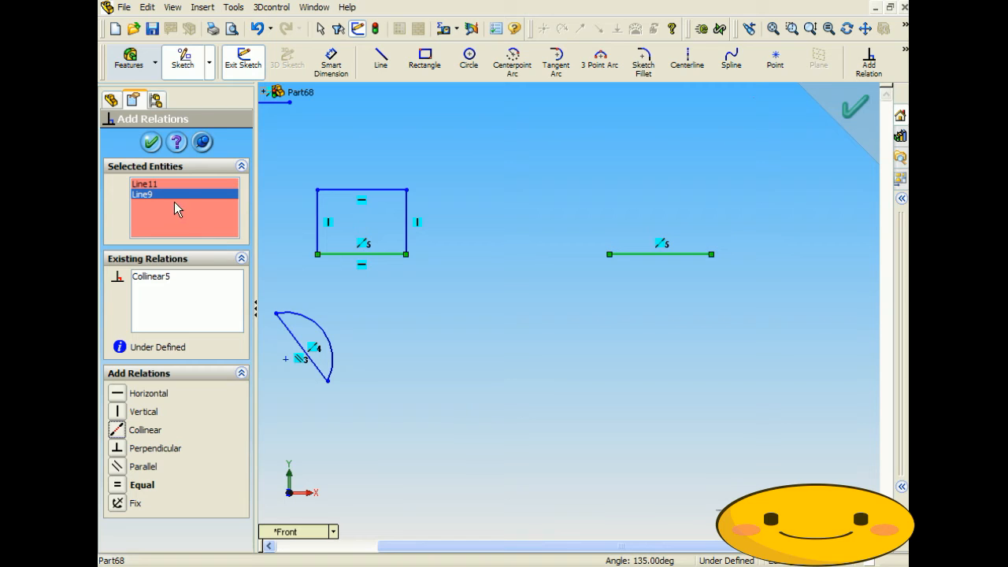
click(155, 142)
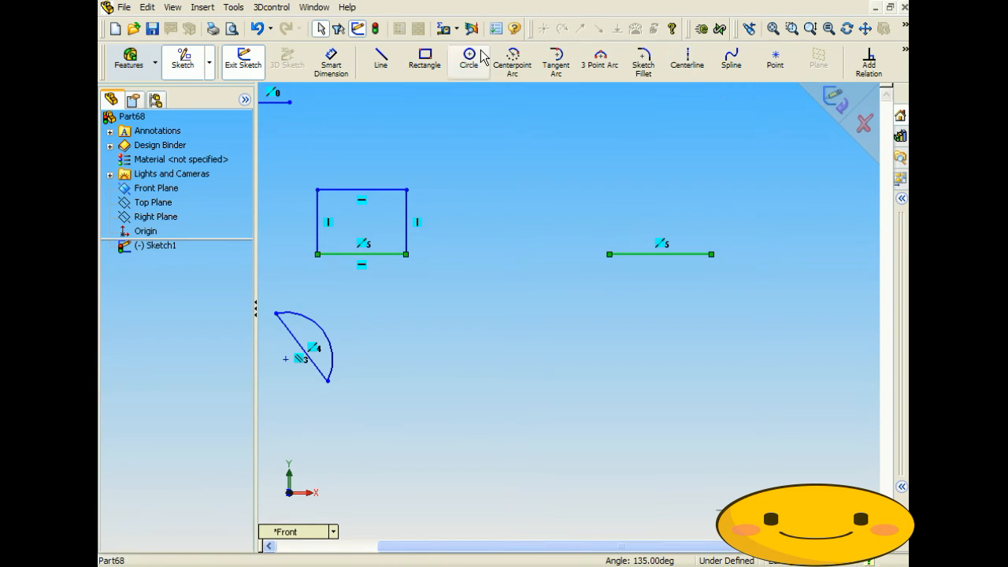
Sketch a slanted line about 147 mm long below the line that is collinear with the rectangle's bottom edge
click(380, 59)
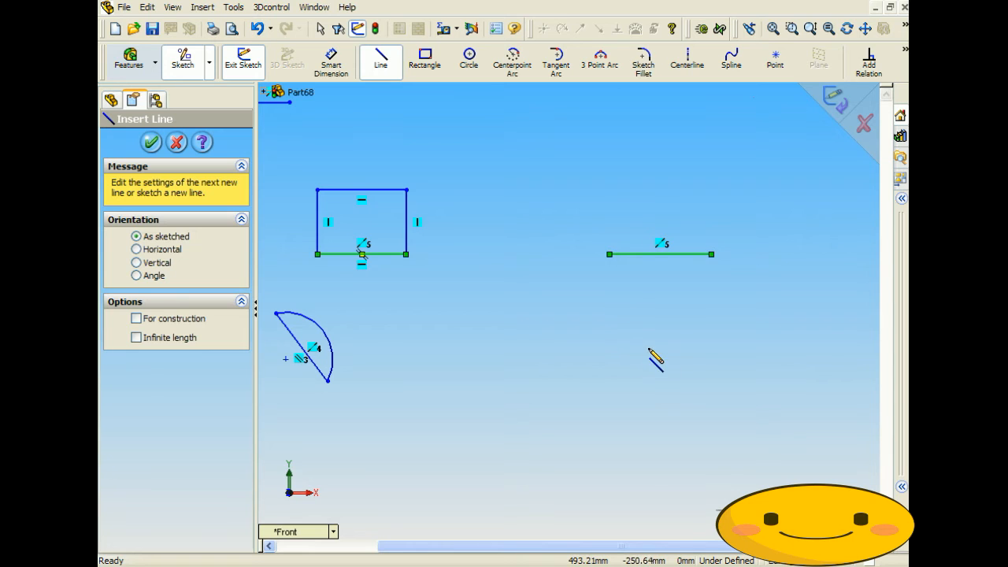
drag(653, 341, 727, 447)
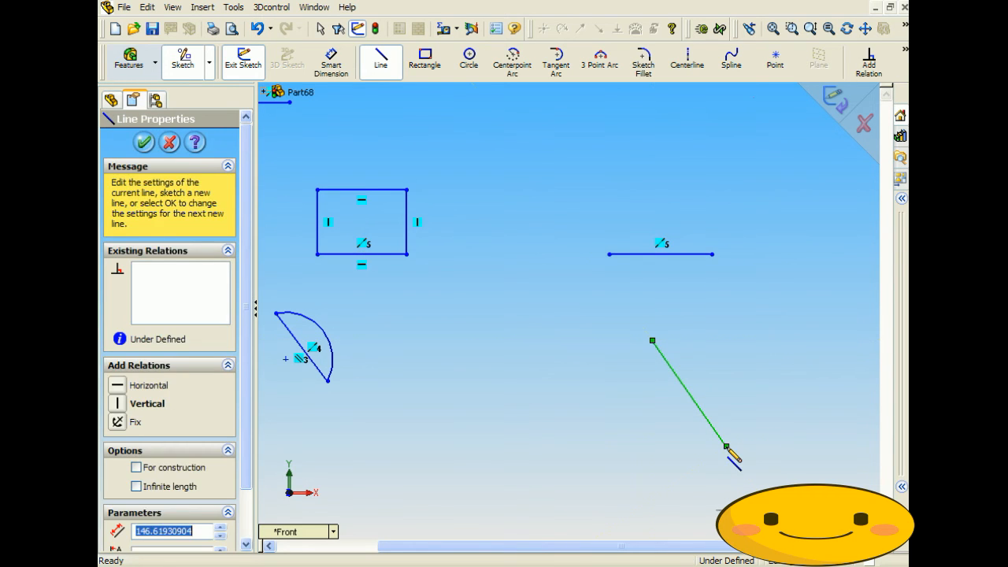
Add a Collinear relation between the lower slanted line and the rectangle's right edge
click(869, 62)
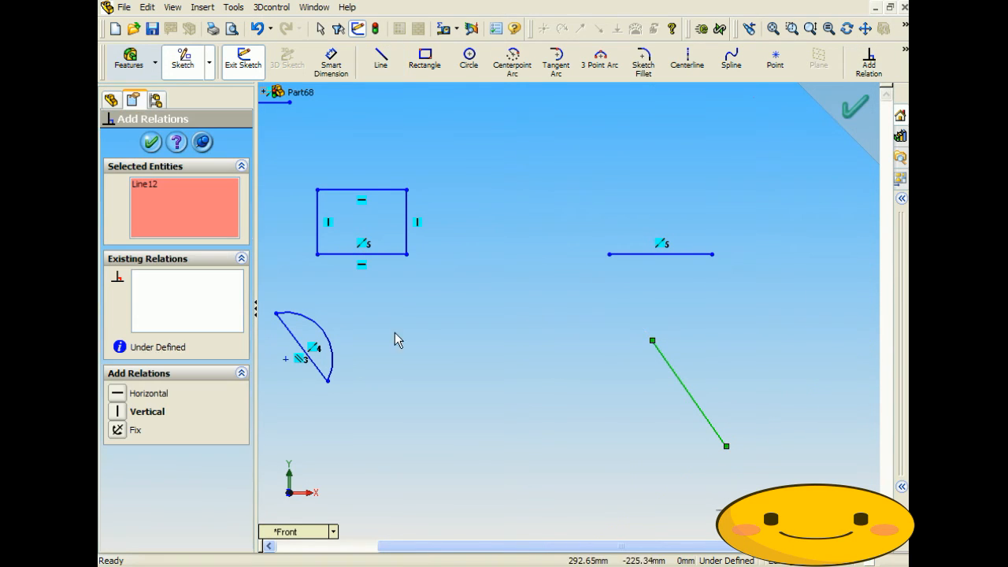
click(404, 205)
click(118, 430)
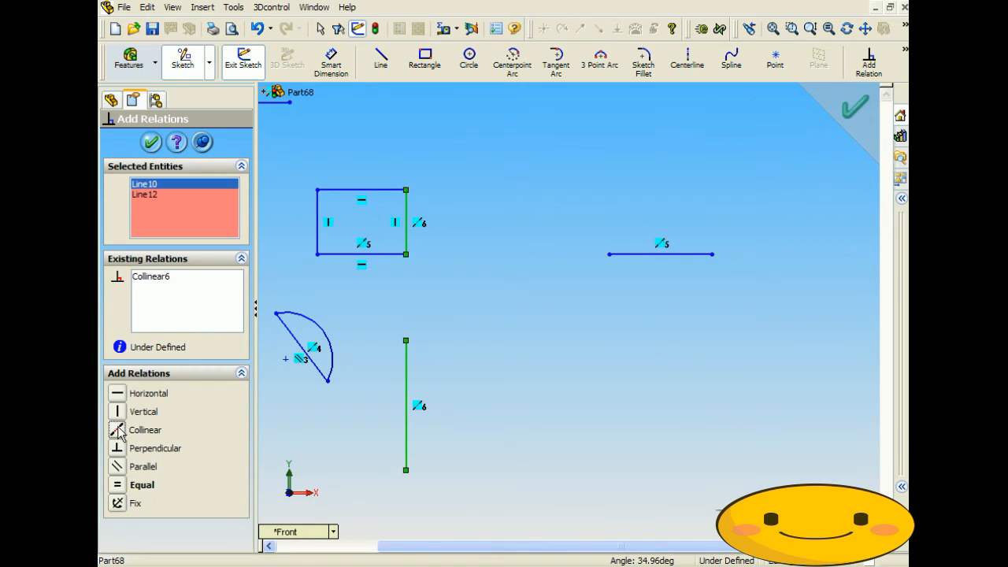
click(150, 142)
click(404, 331)
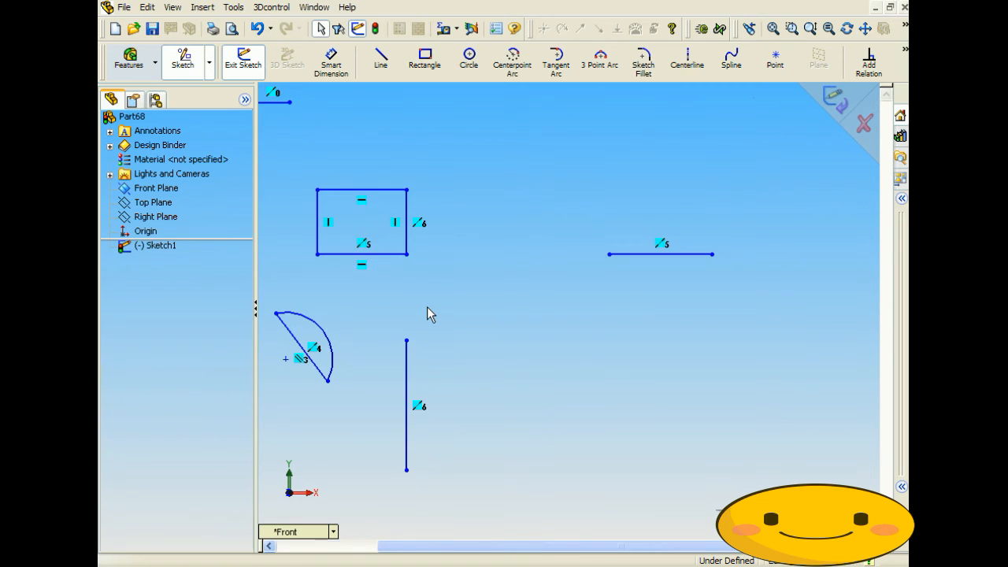
scroll(381, 242, up, 3)
scroll(382, 242, down, 1)
scroll(602, 336, down, 1)
scroll(479, 297, down, 1)
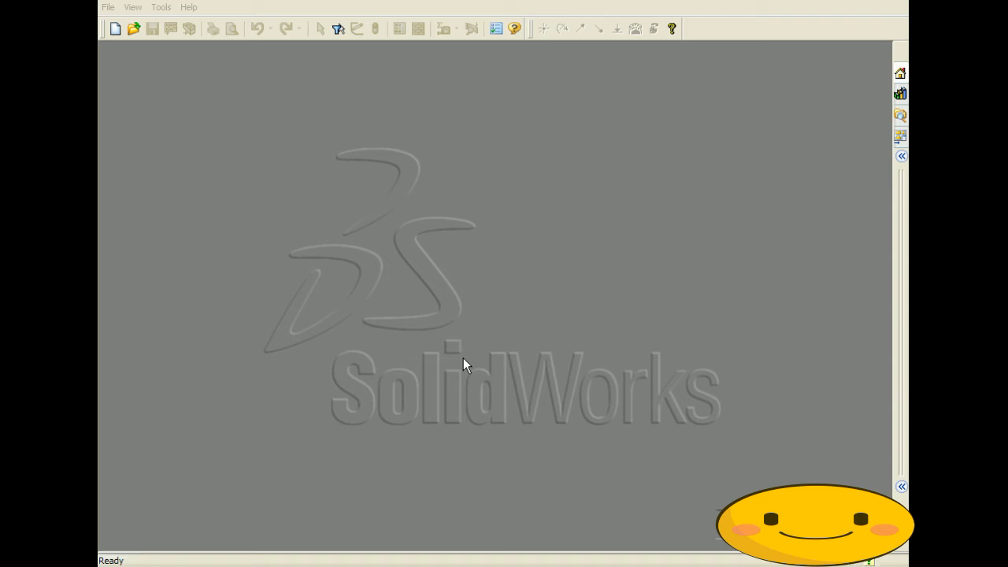
Create a new part document
click(108, 7)
click(122, 26)
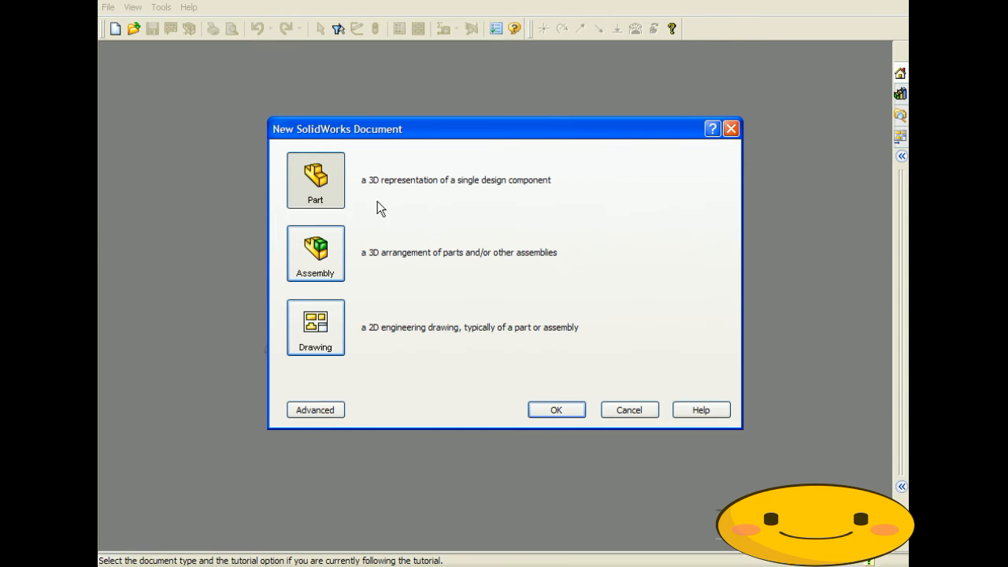
click(559, 411)
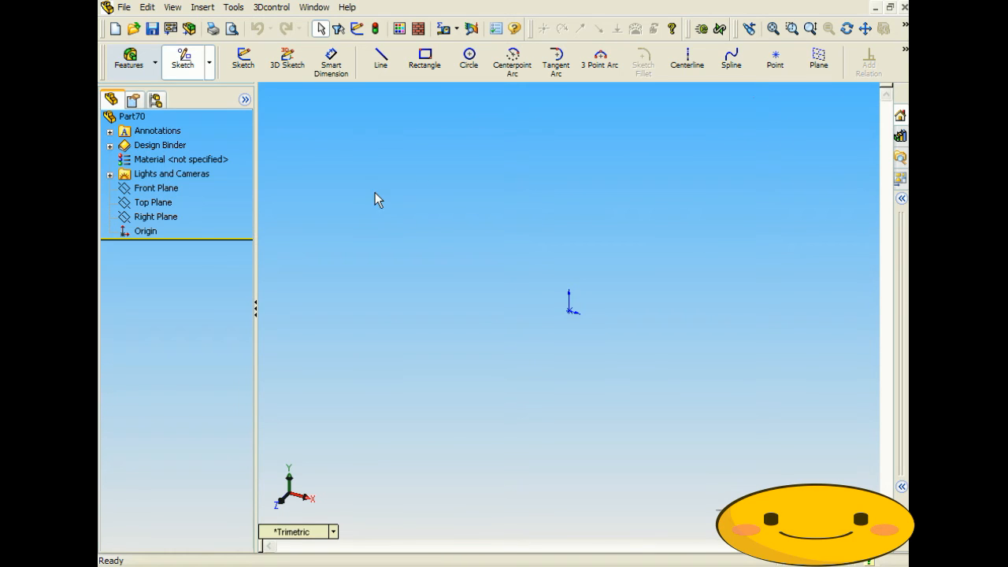
On the Front Plane, sketch a vertical line left of the origin and a separate slanted line about 53 mm long to the origin's right
click(380, 61)
click(443, 168)
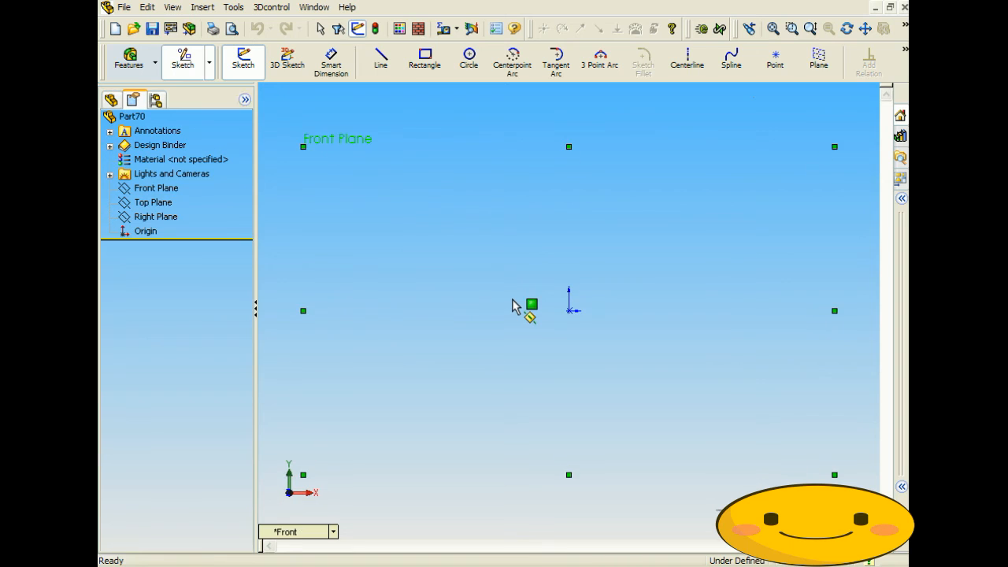
click(413, 197)
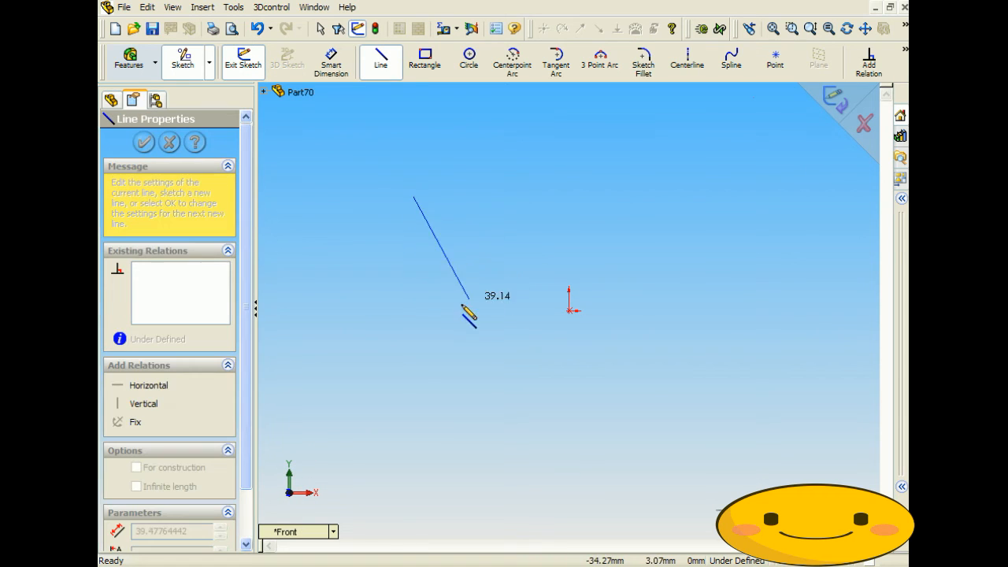
click(414, 316)
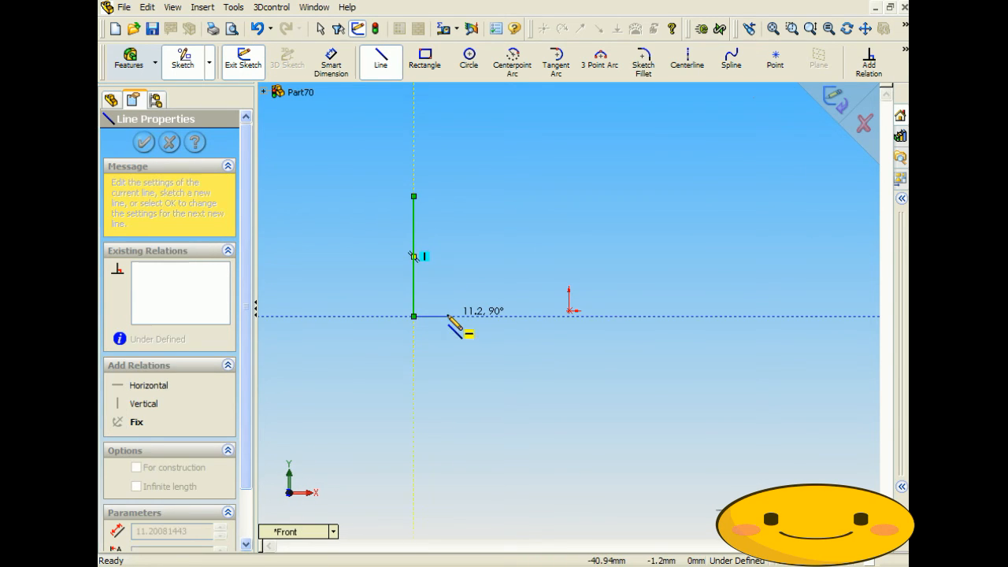
right_click(447, 190)
click(511, 223)
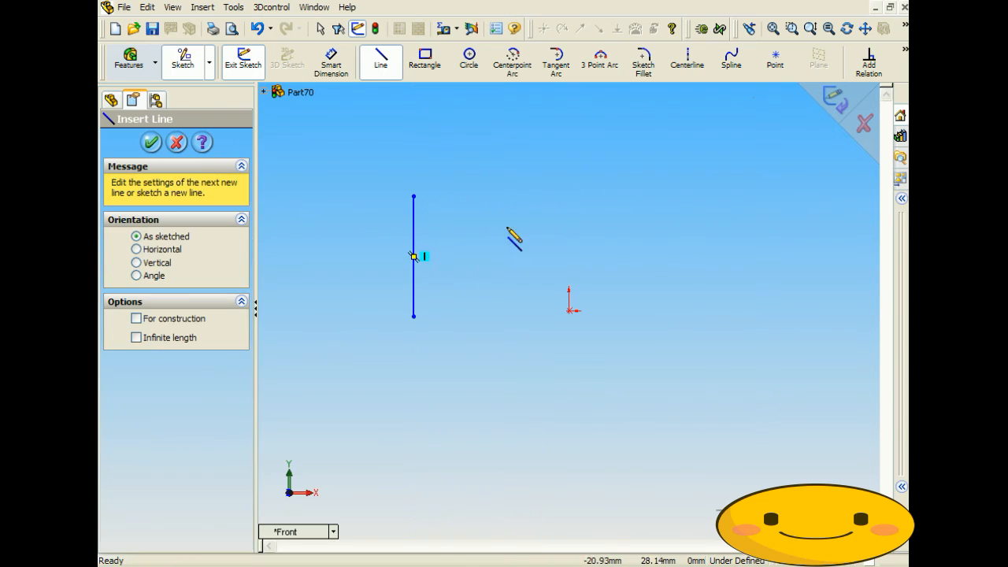
click(719, 209)
click(812, 336)
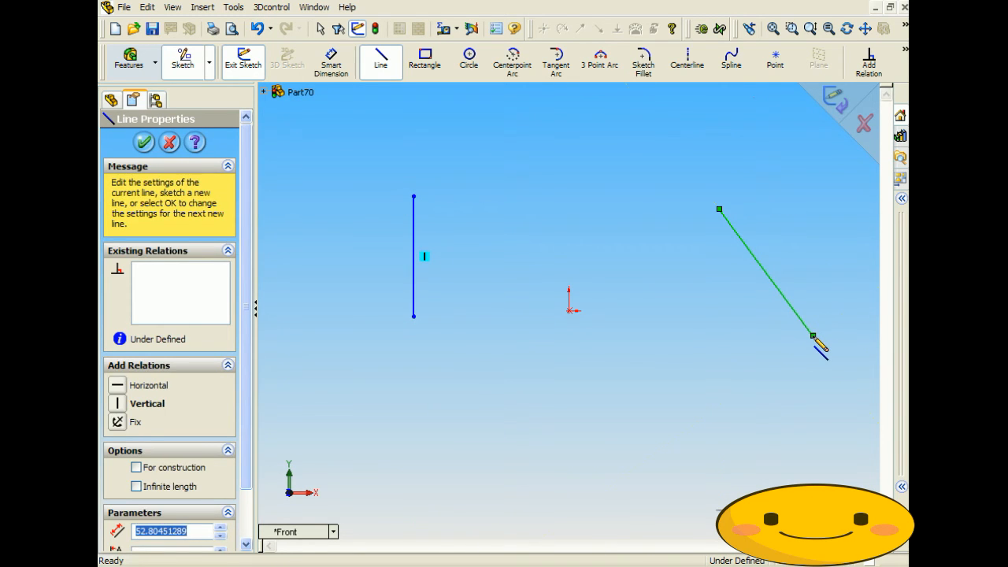
Add a Perpendicular relation between the vertical line and the slanted line
click(871, 66)
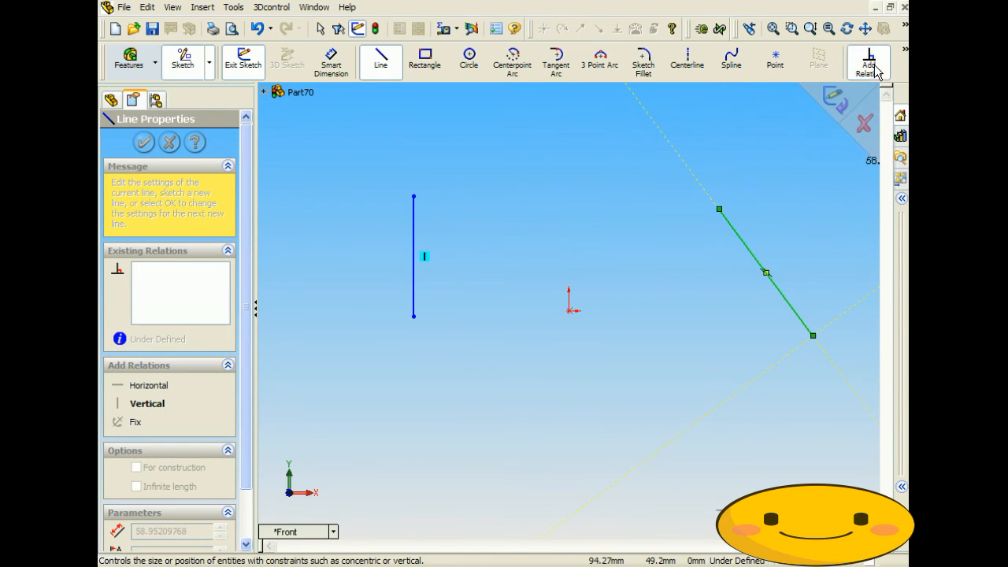
click(413, 238)
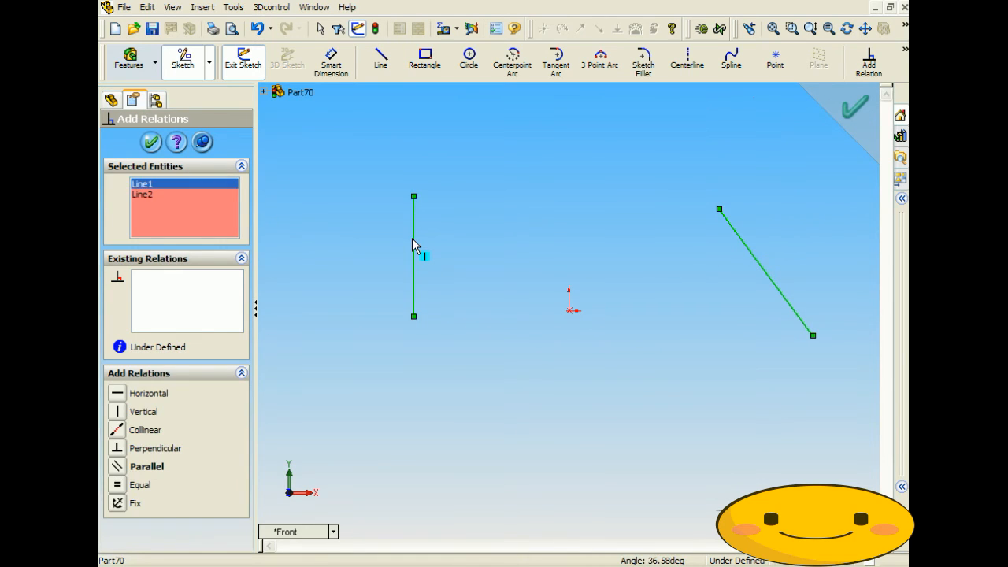
click(117, 448)
key(f)
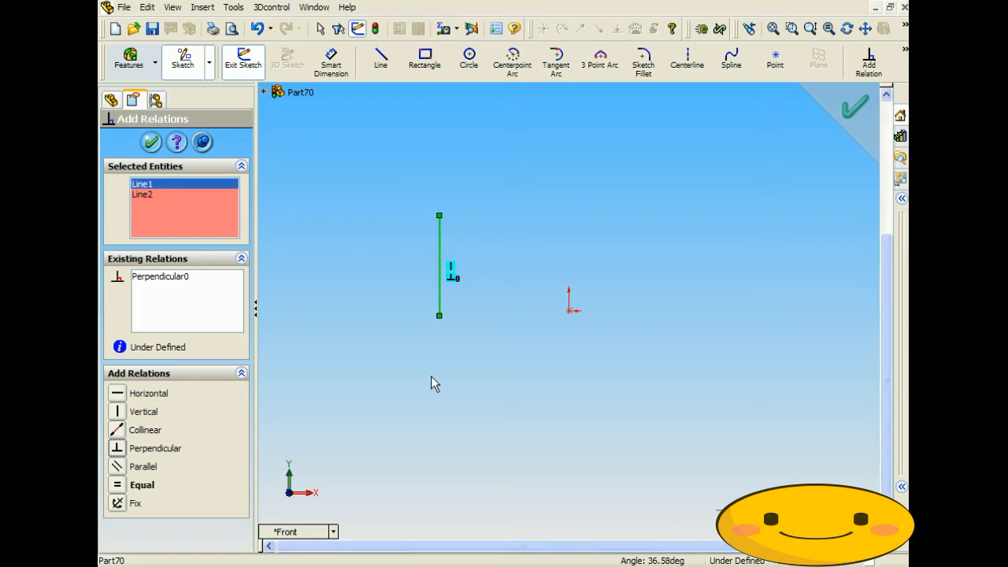
scroll(431, 375, up, 2)
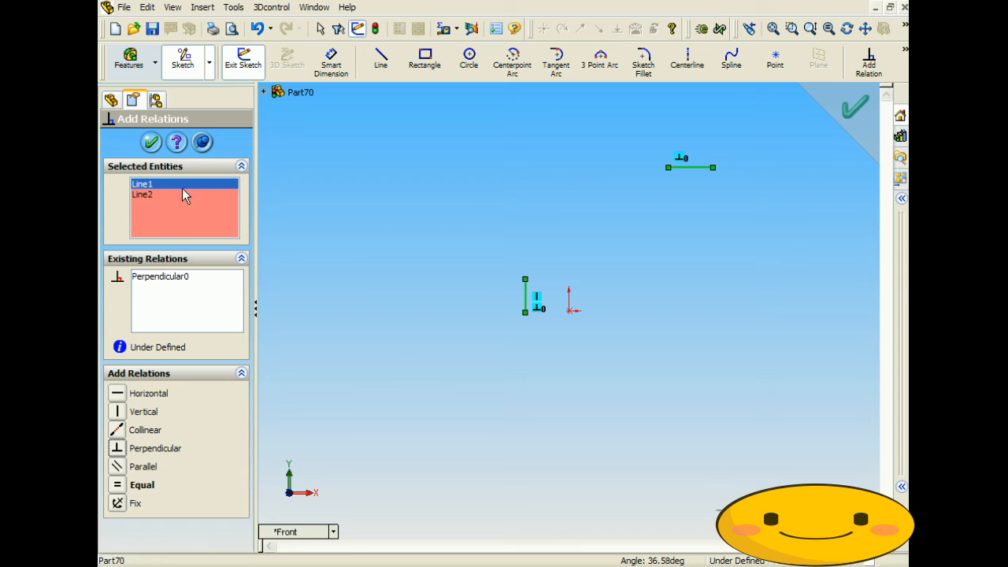
click(151, 143)
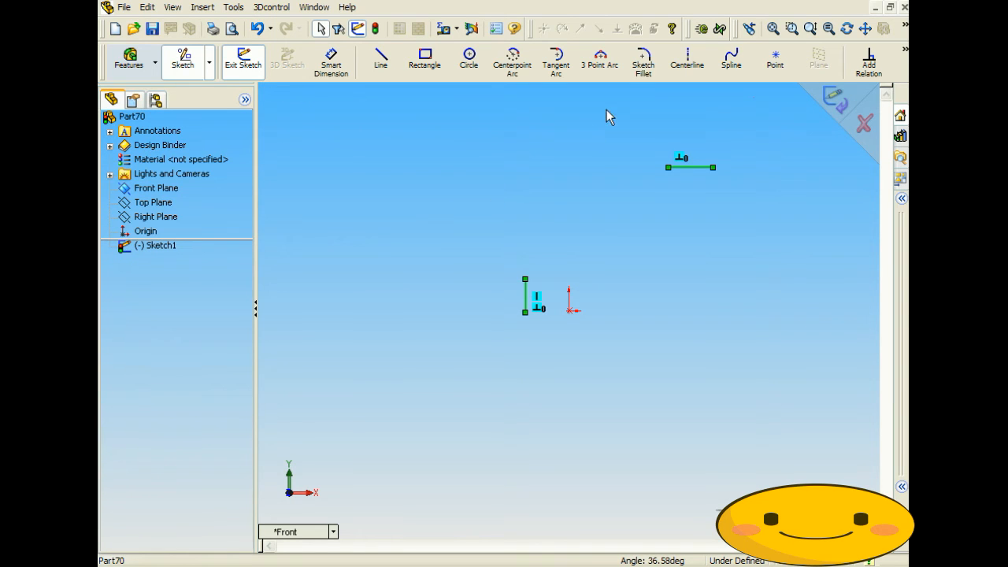
Start the Line tool with the as-sketched orientation to draw another line in the sketch
click(395, 68)
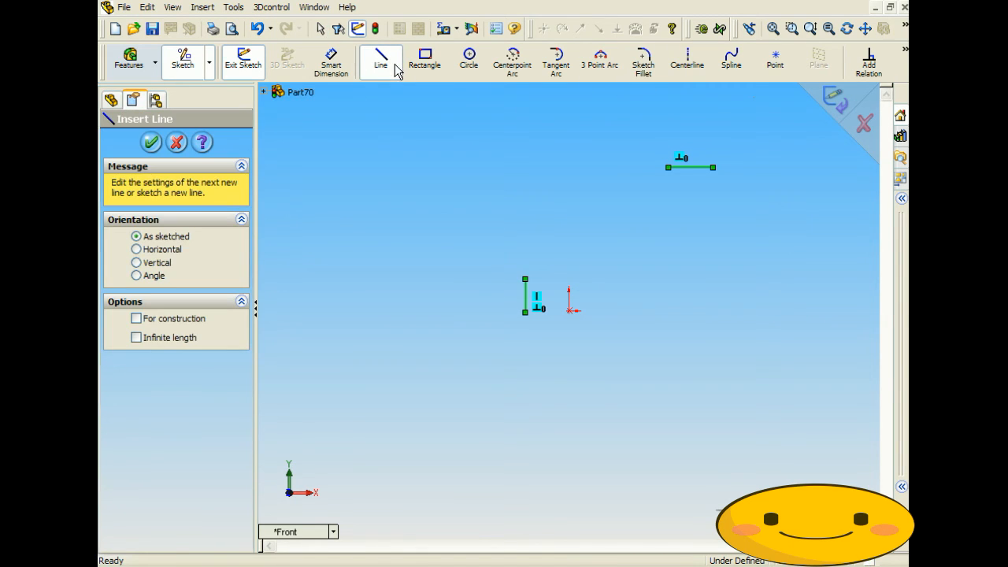
Sketch two separate slanted lines below the origin, about 132 mm long on its left and about 136 mm long on its right
click(373, 376)
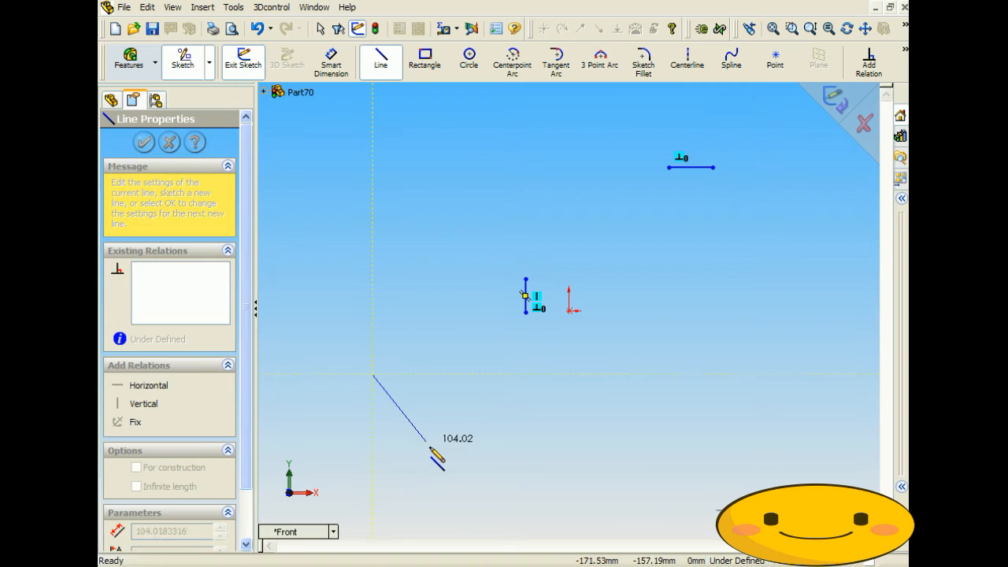
click(439, 460)
right_click(440, 463)
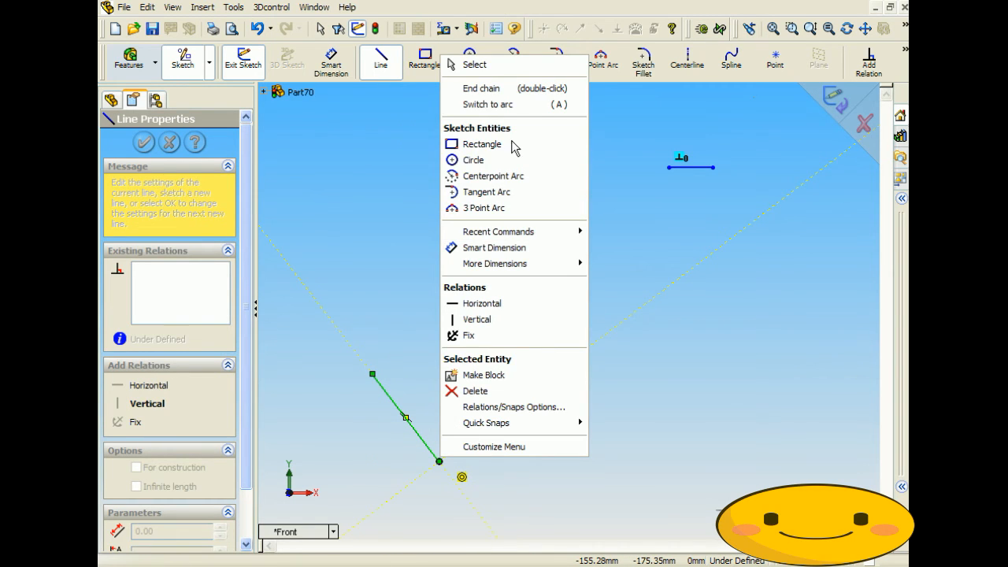
click(508, 90)
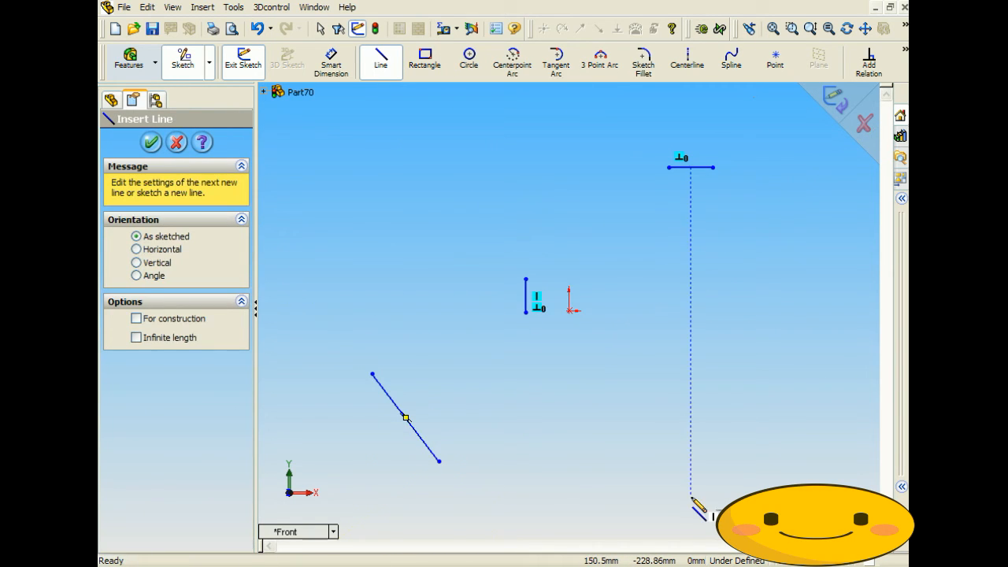
click(715, 386)
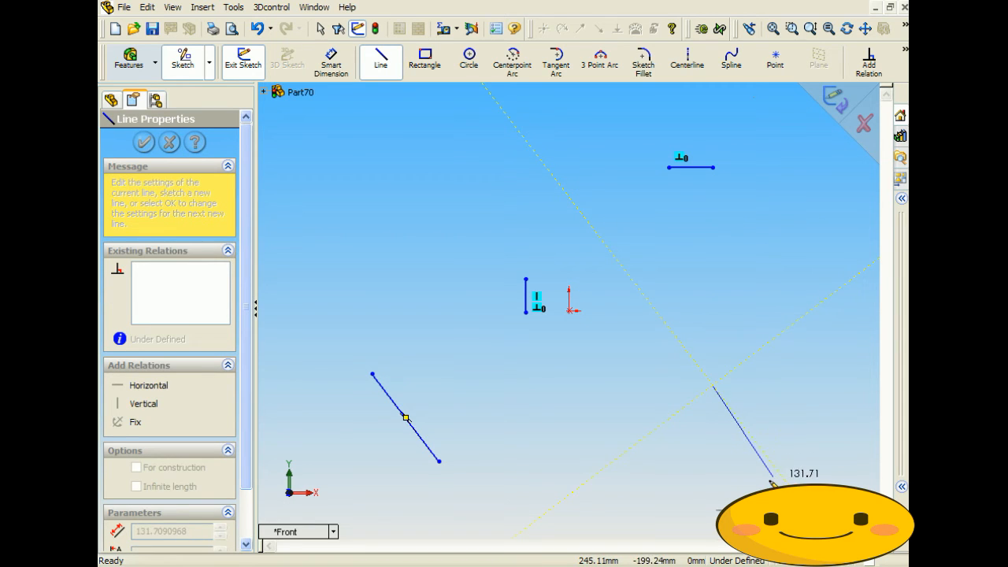
click(752, 483)
right_click(752, 486)
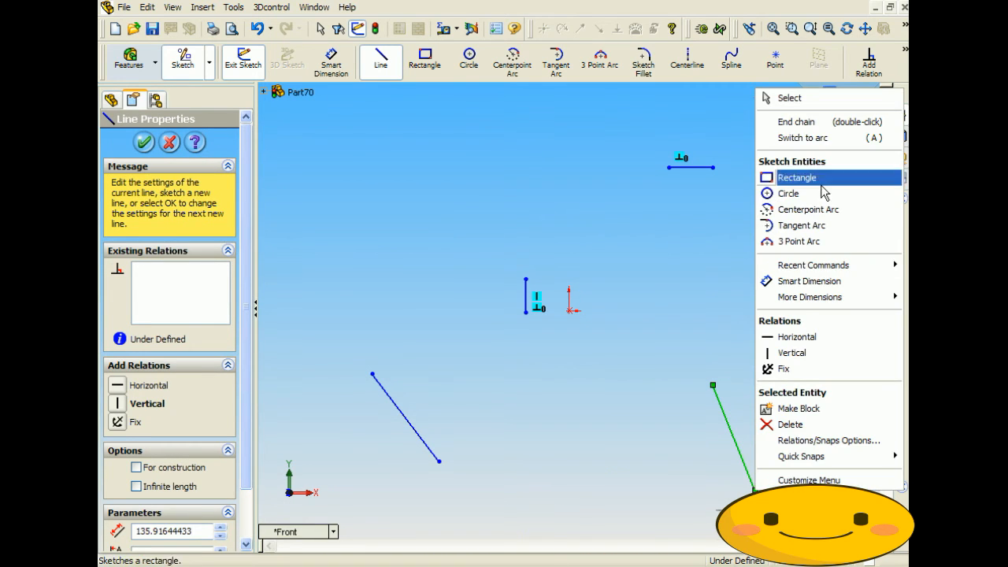
click(816, 122)
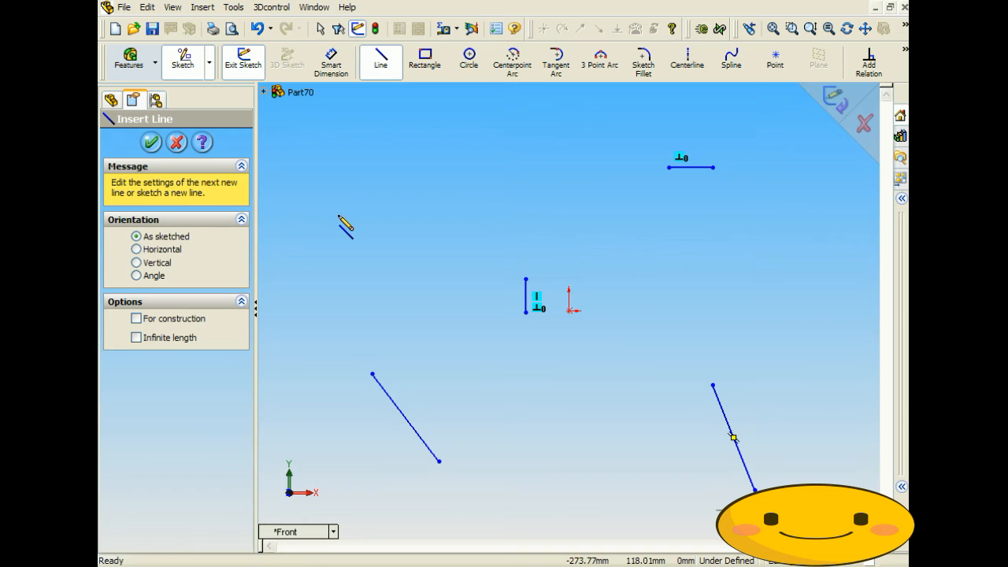
Add two lines joining the ends of the left slanted line into a triangle, with the lower side about 110 mm long
click(372, 375)
click(349, 447)
click(440, 461)
right_click(551, 463)
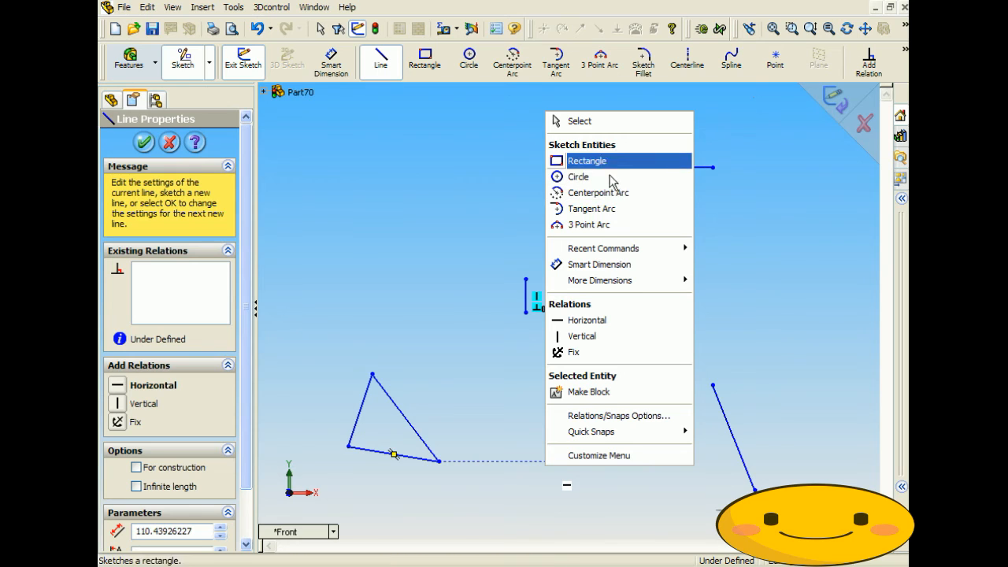
Draw a 3 Point Arc between the ends of the right slanted line, bulging left with a radius of about 73 mm
click(600, 63)
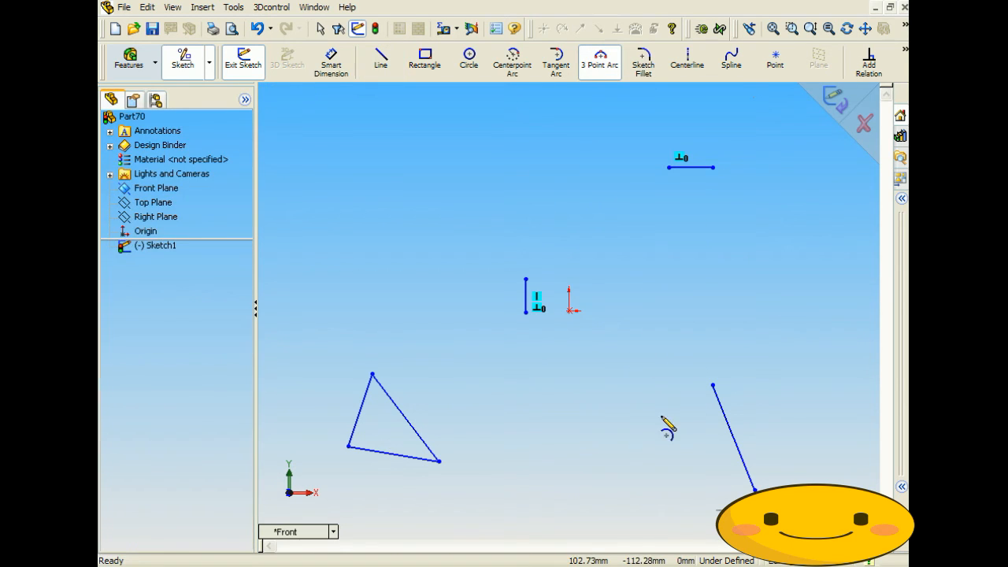
click(713, 385)
click(755, 490)
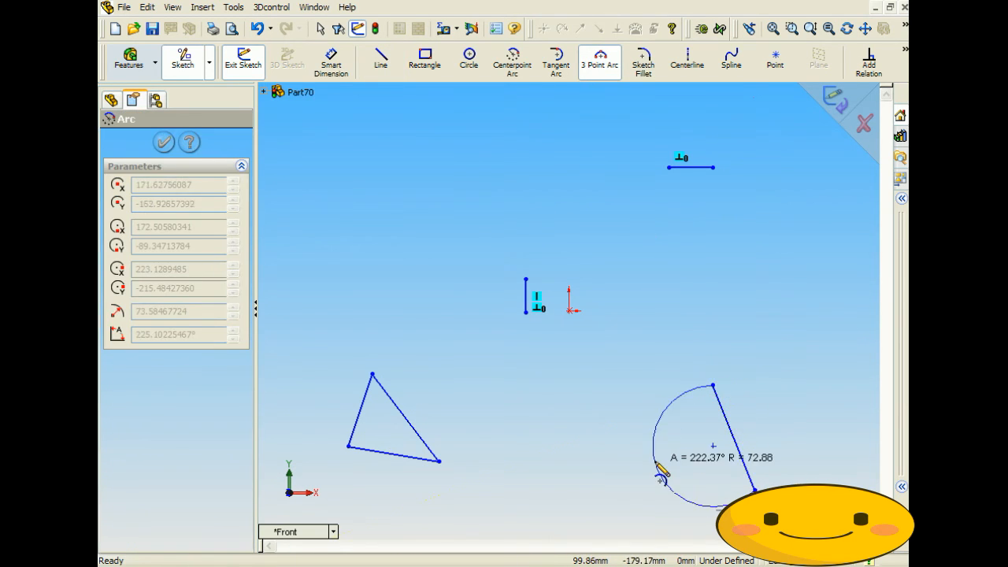
click(660, 468)
Add a perpendicular relation between the triangle's long right side and the straight chord closing the arc
click(868, 63)
click(163, 182)
key(Delete)
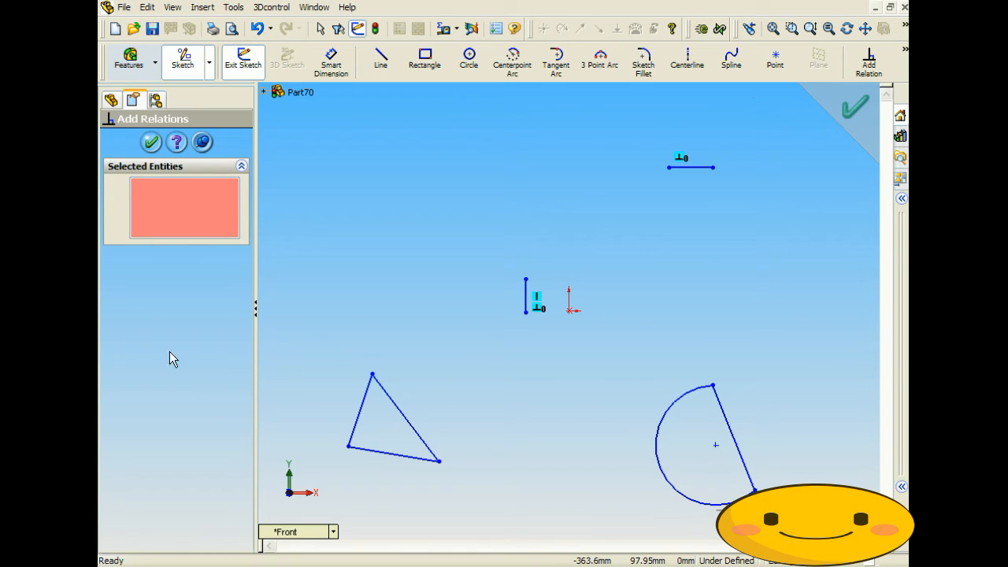
click(404, 416)
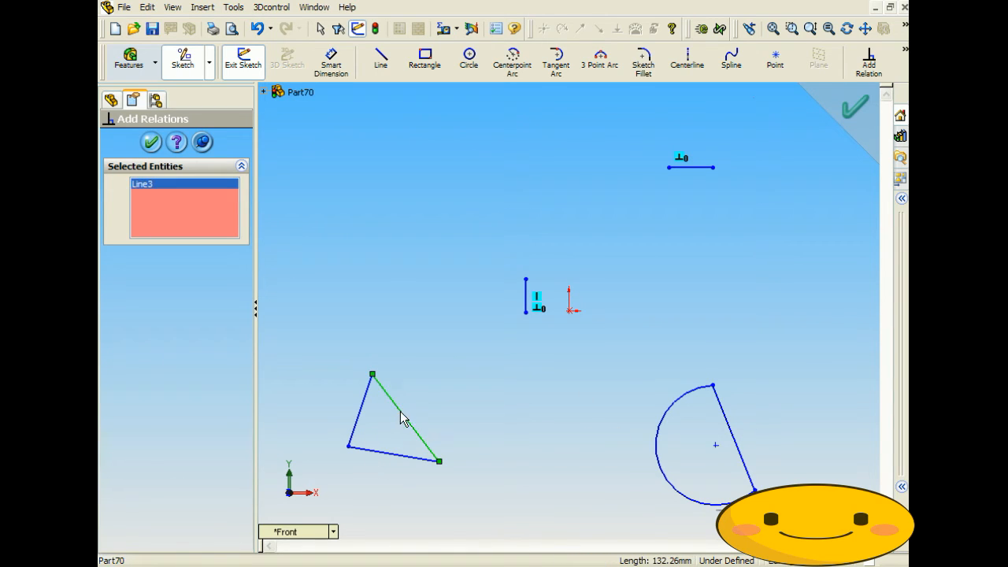
click(740, 442)
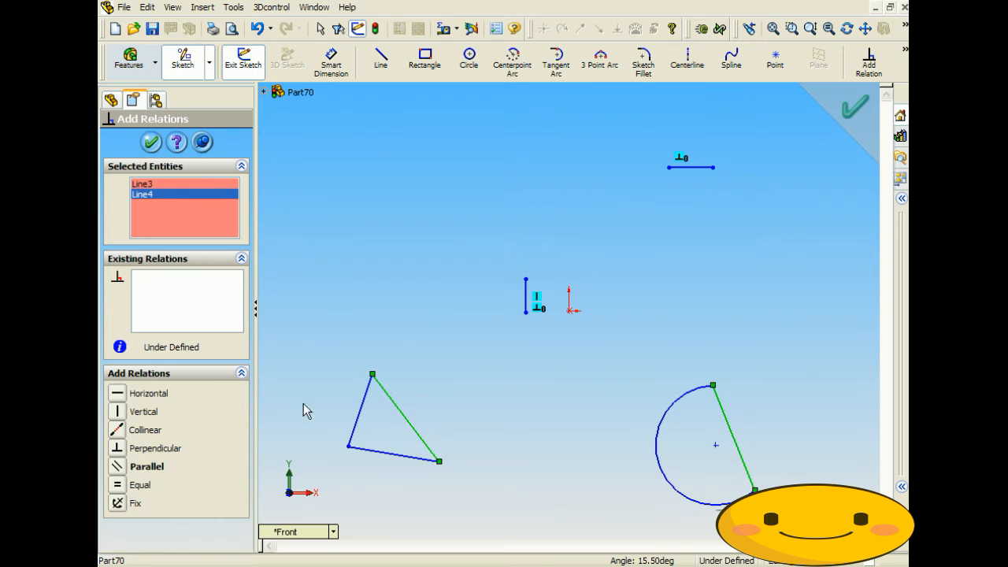
click(166, 447)
key(f)
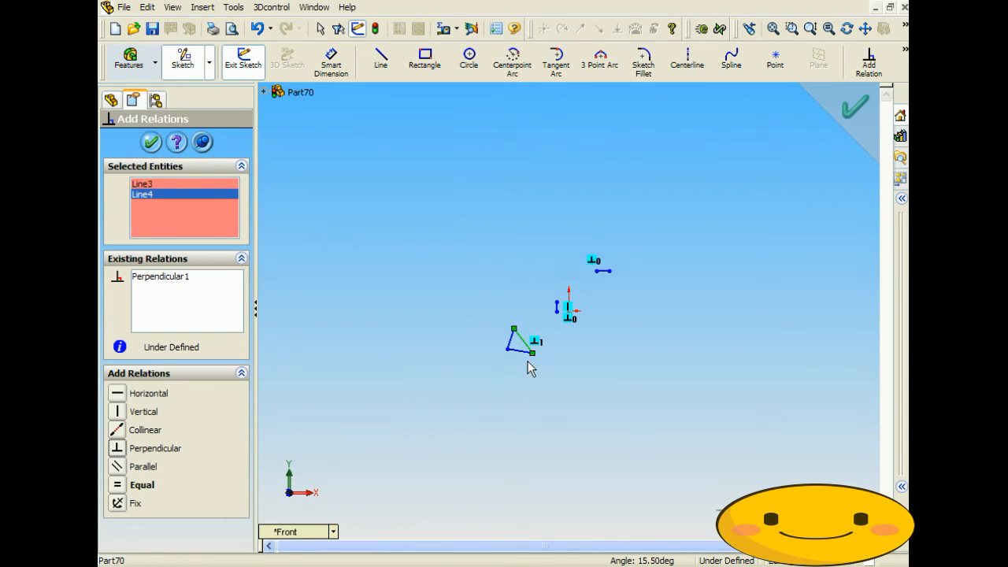
scroll(605, 348, down, 2)
scroll(701, 378, up, 1)
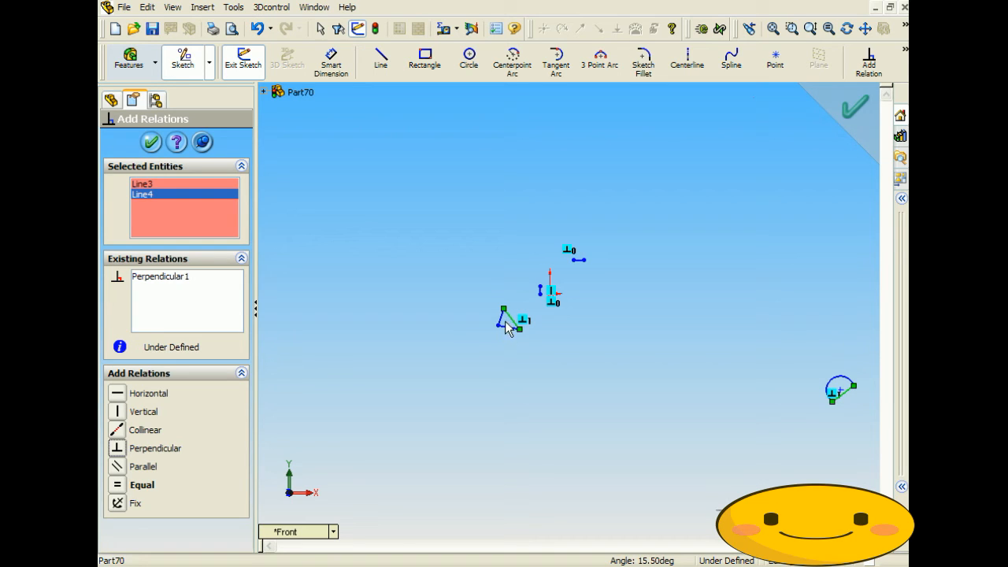
click(850, 392)
click(850, 392)
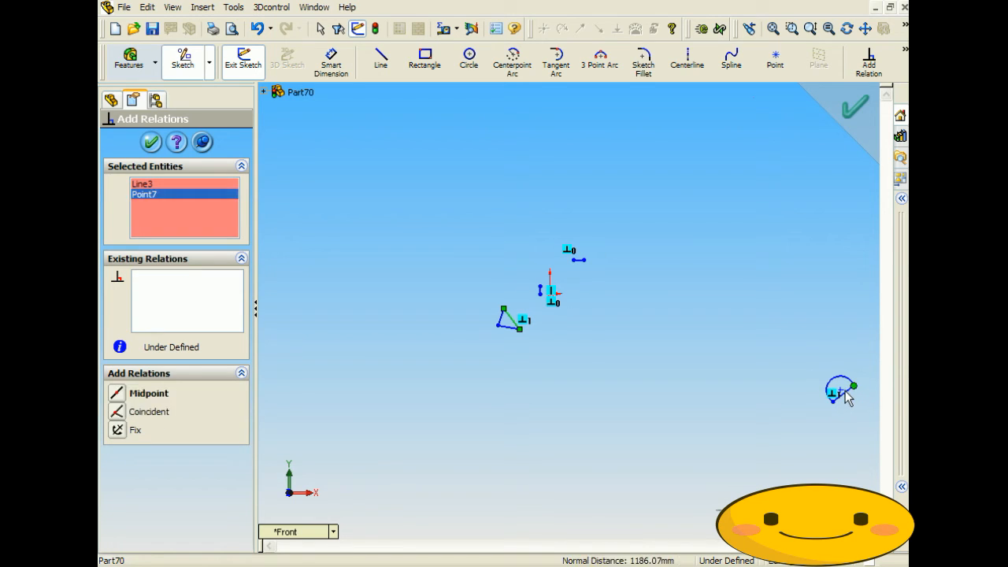
click(841, 391)
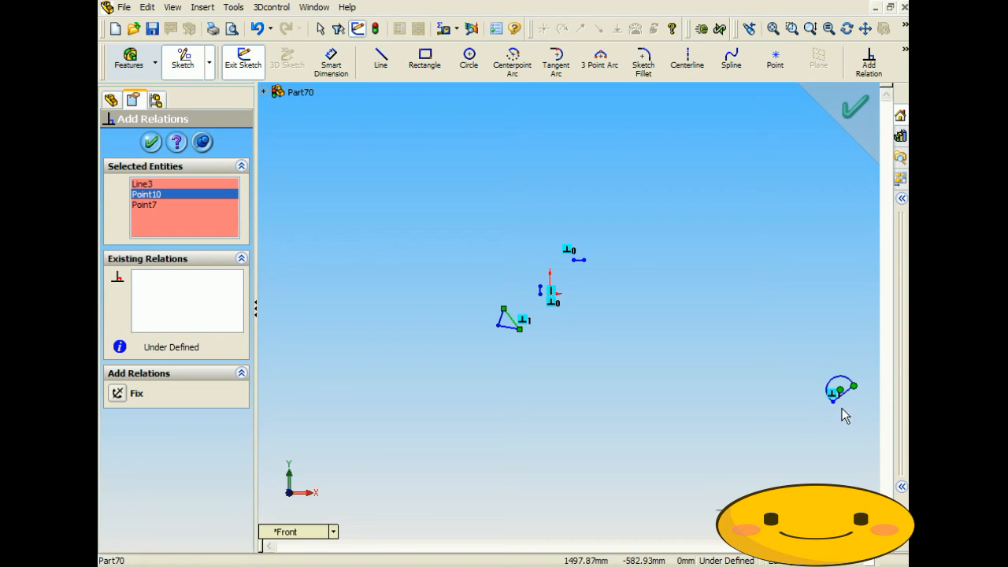
scroll(531, 312, down, 3)
scroll(531, 312, down, 1)
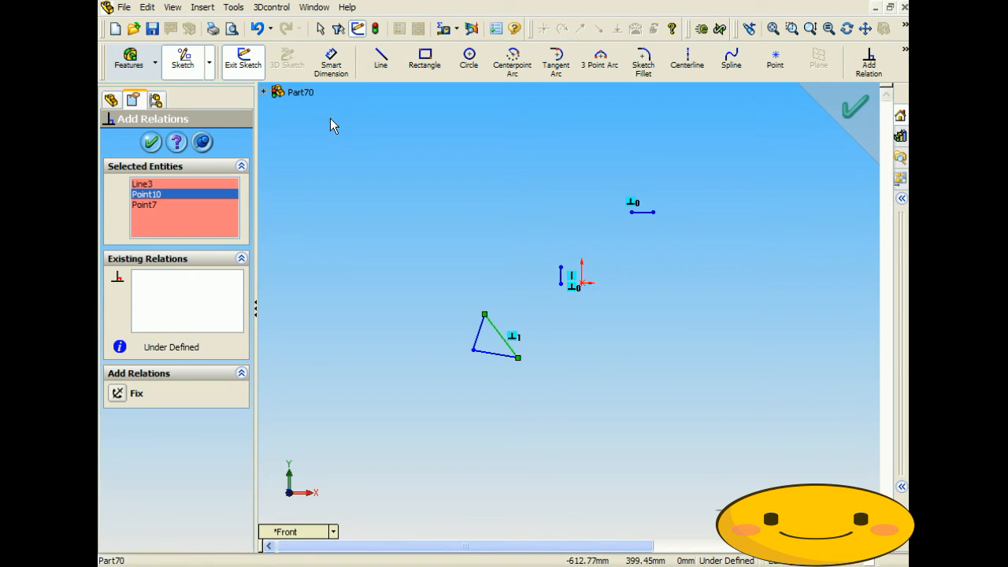
Sketch a 6-sided polygon below the origin around an inscribed circle about 366 mm in diameter
click(233, 7)
mouse_move(280, 126)
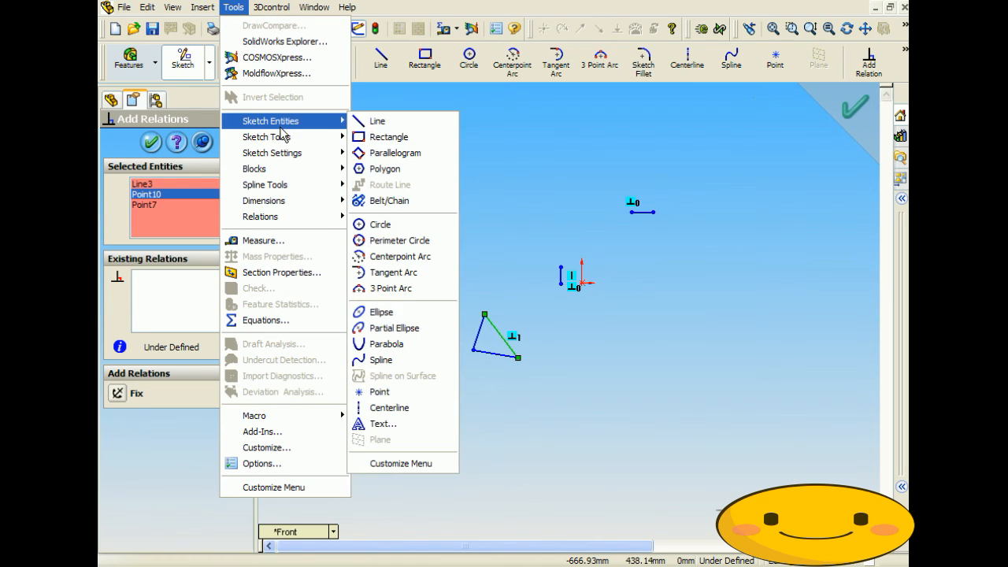
click(385, 169)
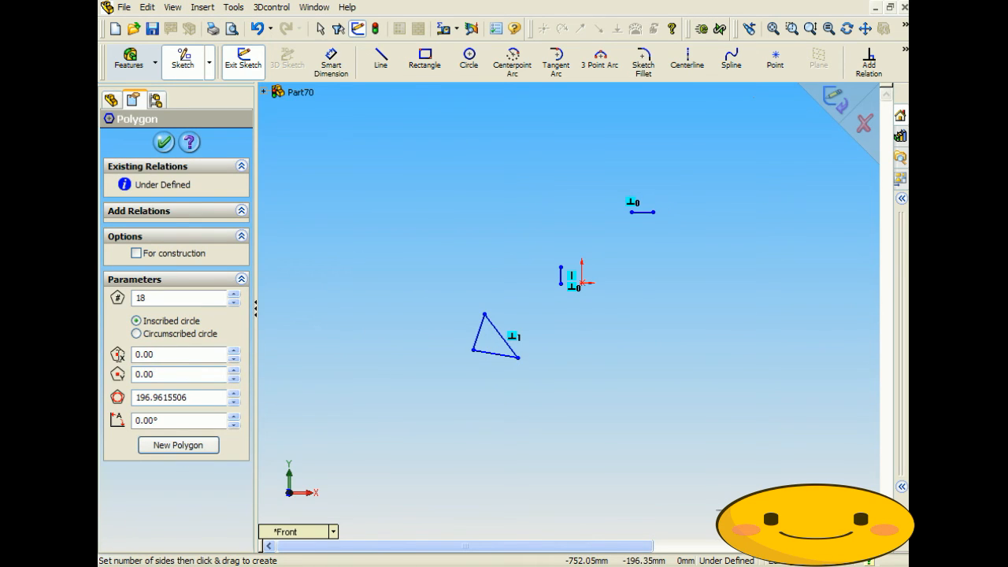
click(234, 294)
text(6)
drag(567, 434, 652, 429)
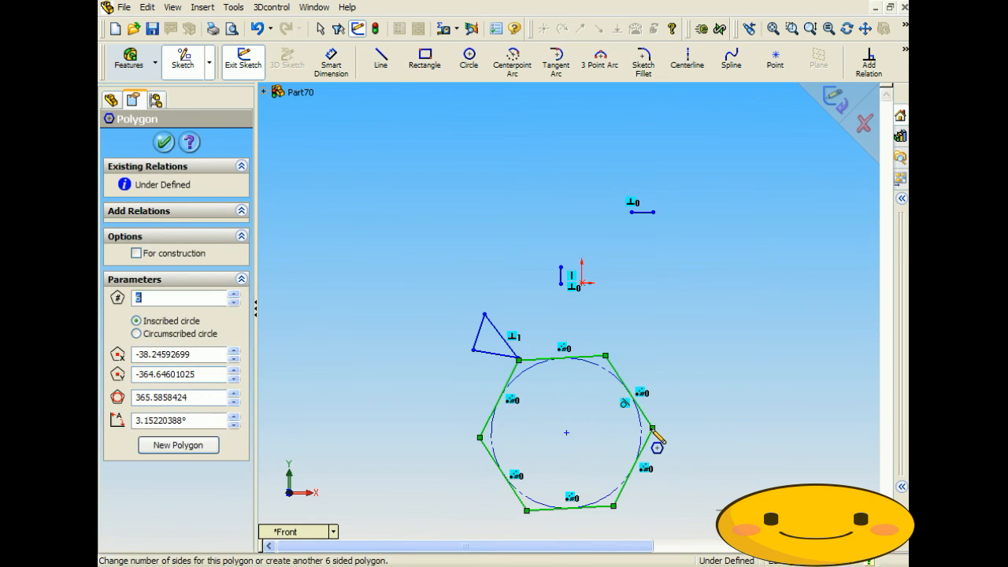
scroll(642, 343, up, 3)
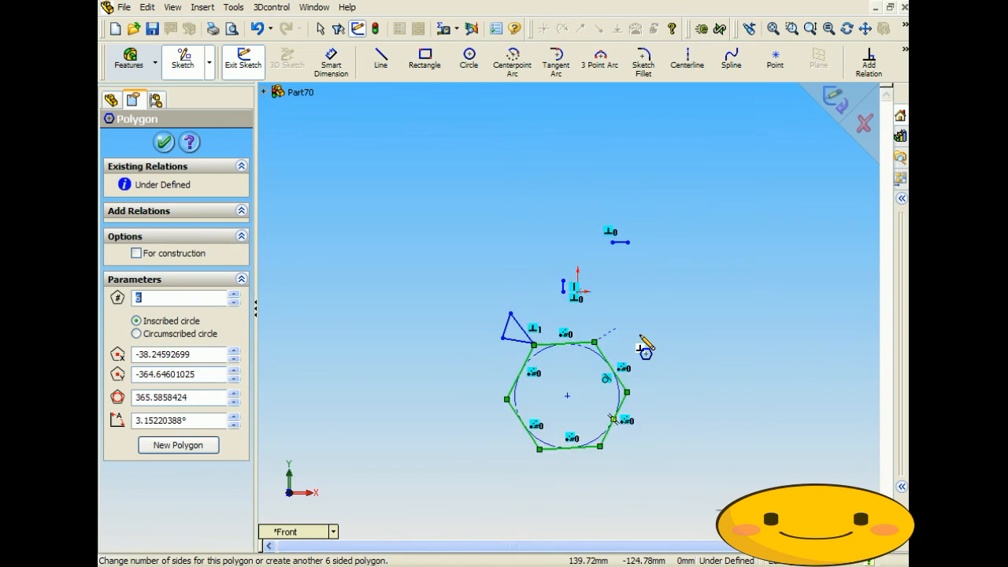
Sketch a wide, horizontal rectangle above and to the left of the origin
click(424, 61)
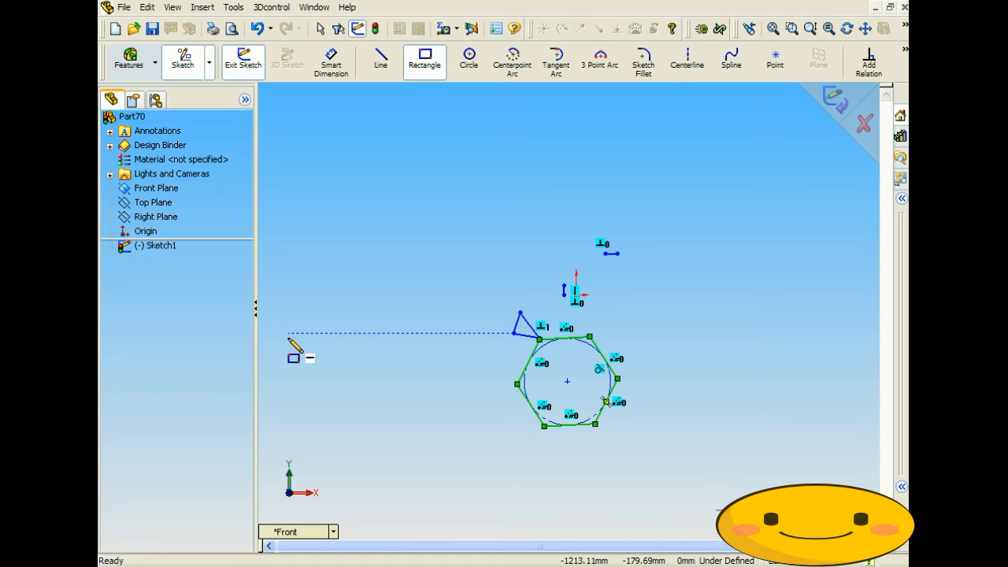
click(299, 178)
click(468, 228)
Sketch two separate slanted lines, one below the rectangle and a shorter one below the hexagon
click(381, 59)
click(337, 261)
click(362, 312)
right_click(498, 478)
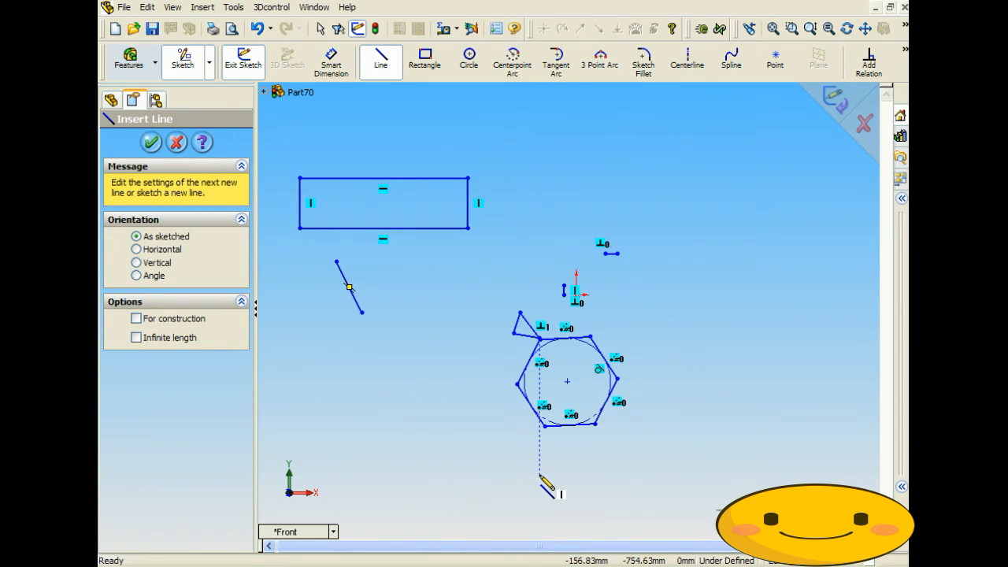
click(539, 475)
click(576, 504)
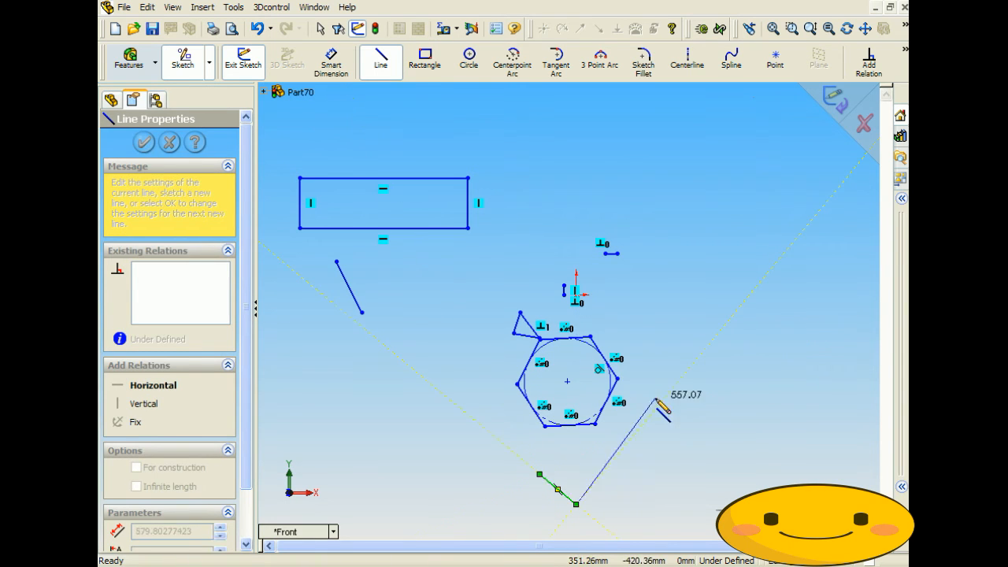
Add a perpendicular relation between the hexagon's bottom edge and the slanted line below it
click(862, 63)
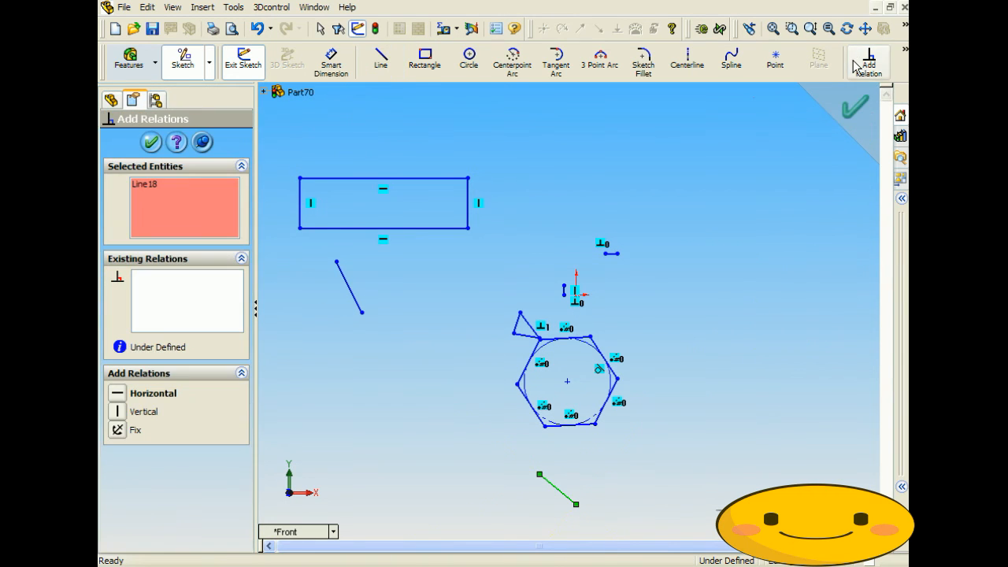
click(561, 426)
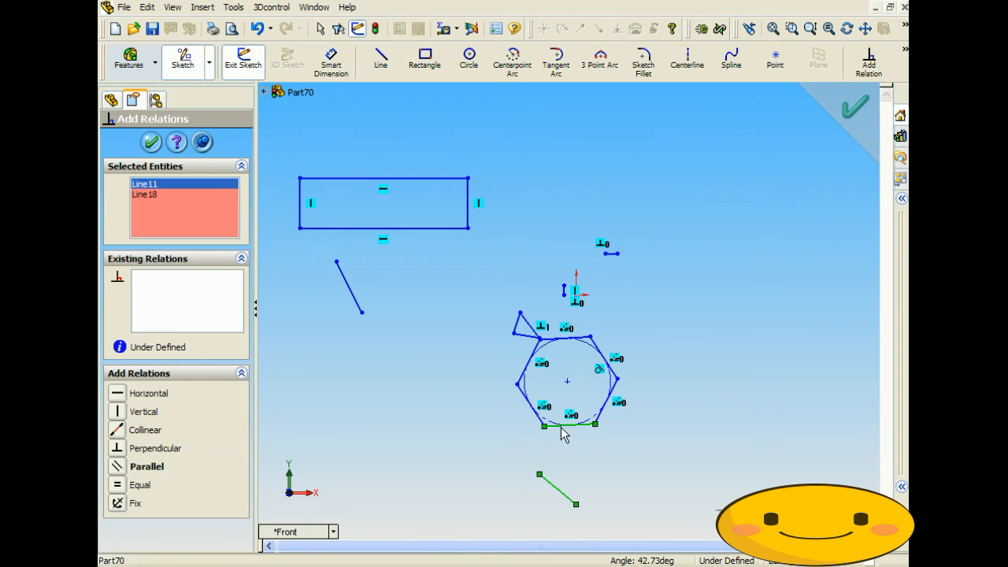
click(118, 448)
key(f)
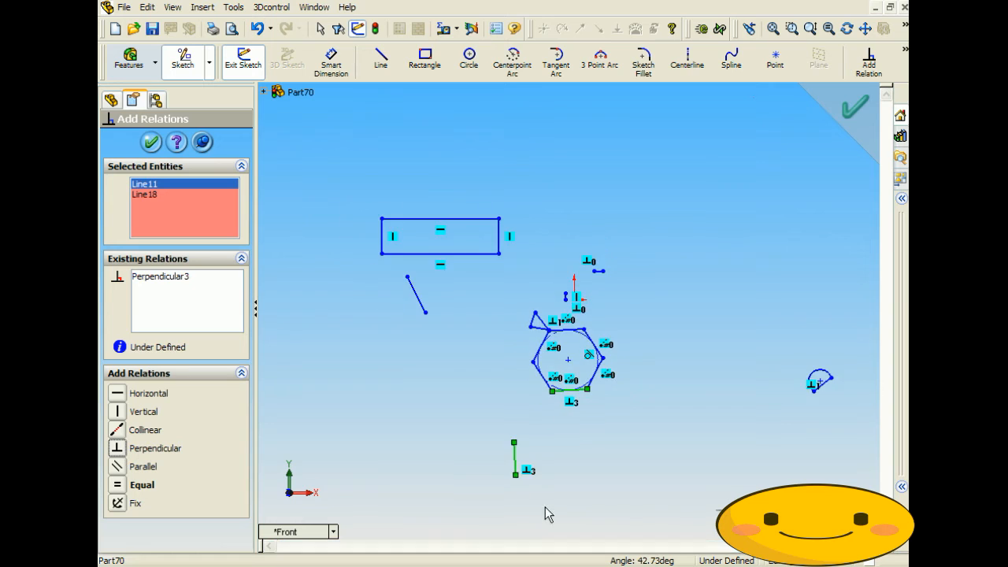
scroll(545, 507, down, 2)
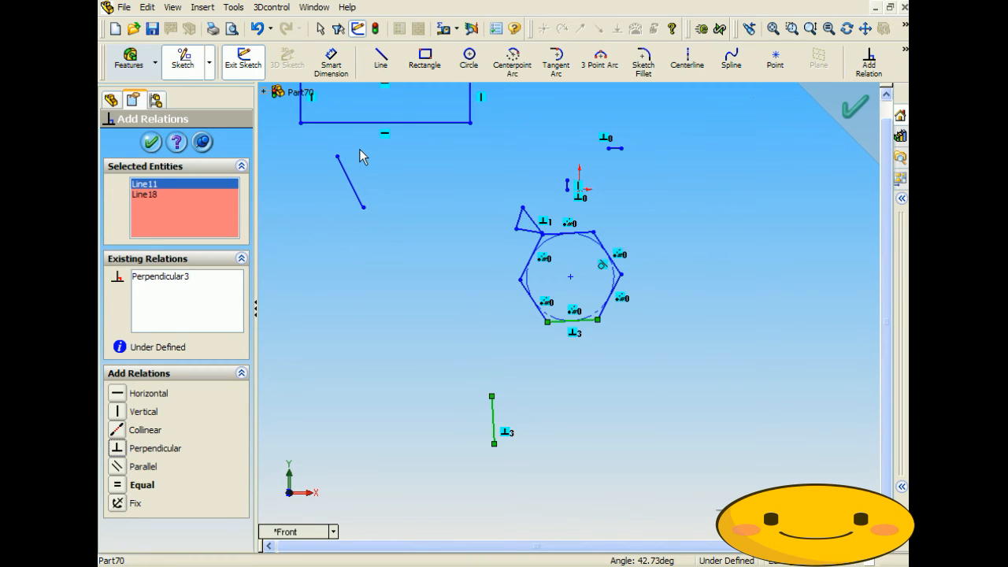
scroll(360, 149, down, 3)
scroll(369, 146, up, 4)
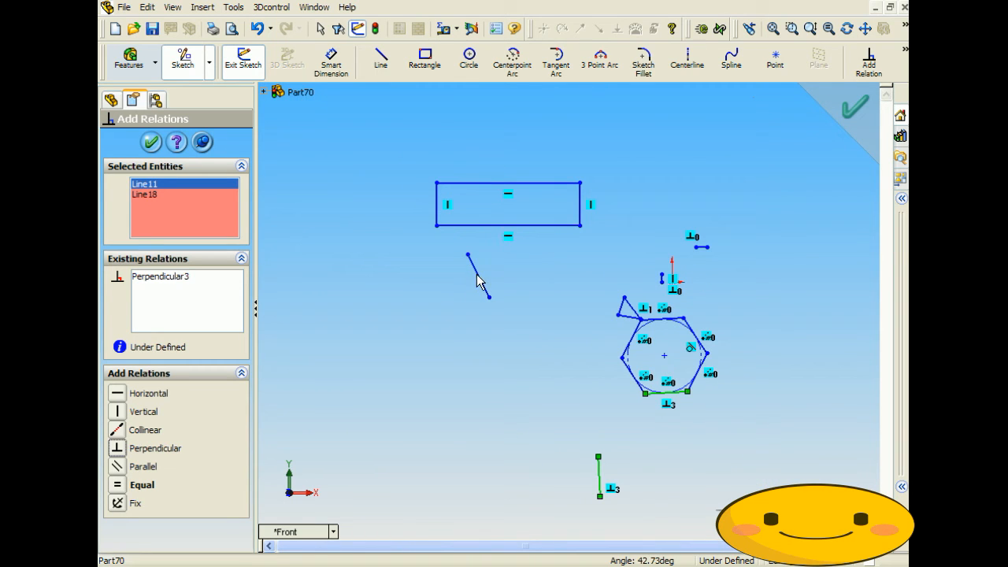
Close the hexagon relation, start a new sketch relation and clear all entities selected for it
click(151, 142)
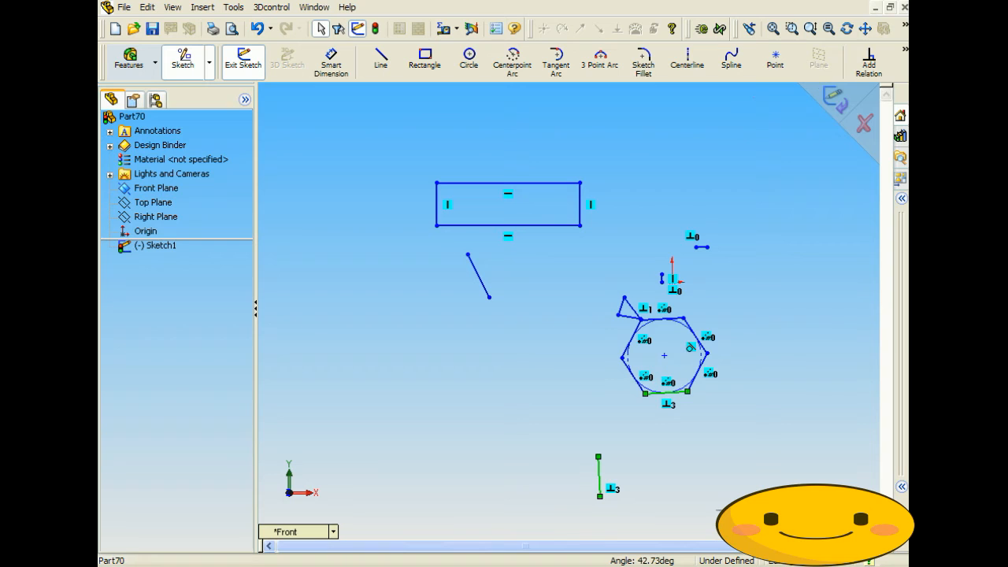
click(868, 65)
click(478, 275)
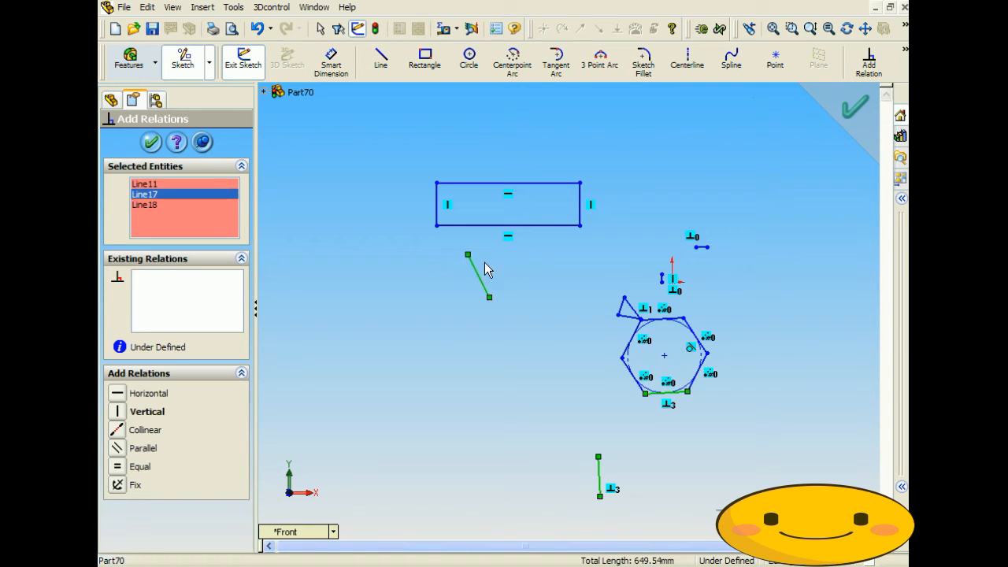
click(486, 226)
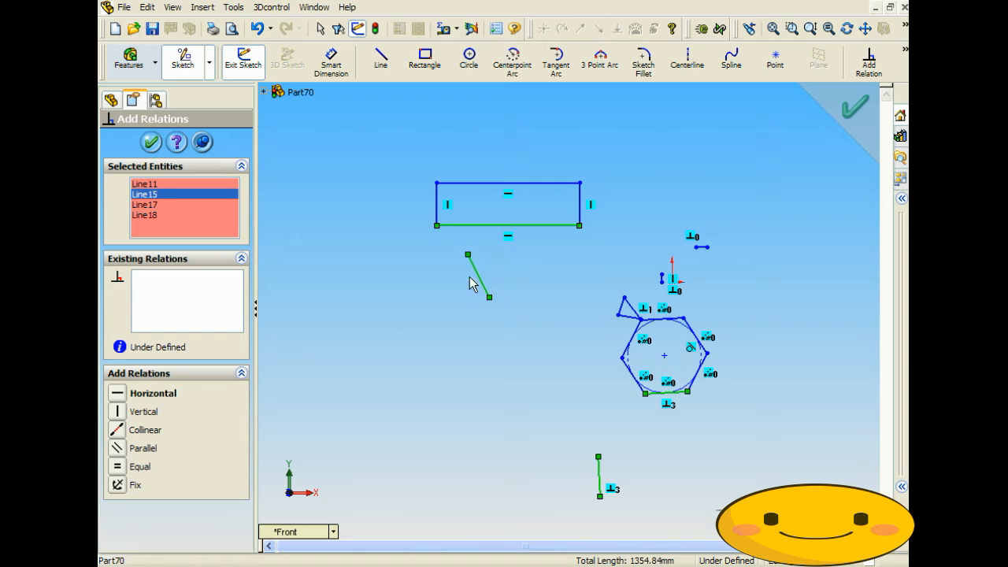
click(155, 184)
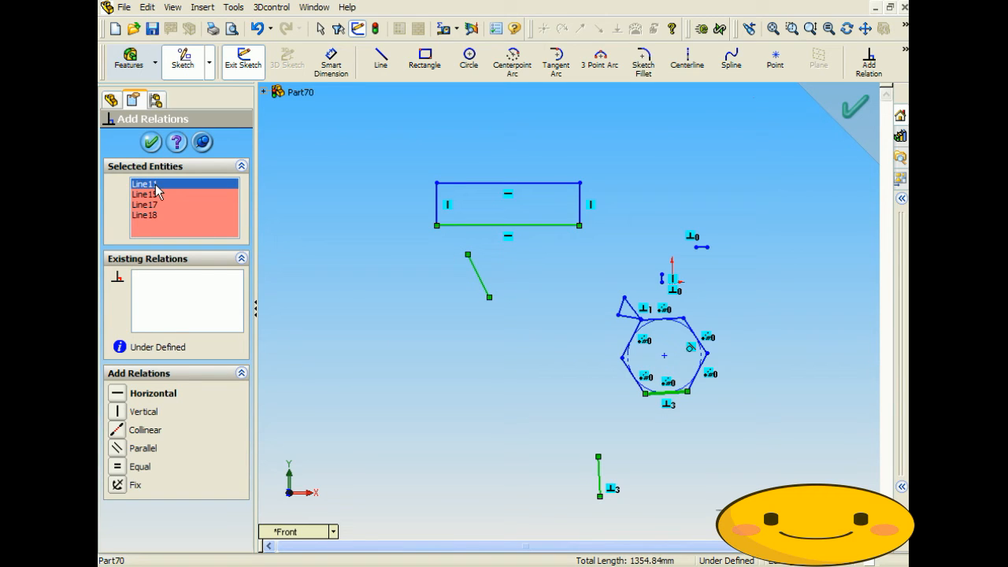
key(Delete)
key(Delete)
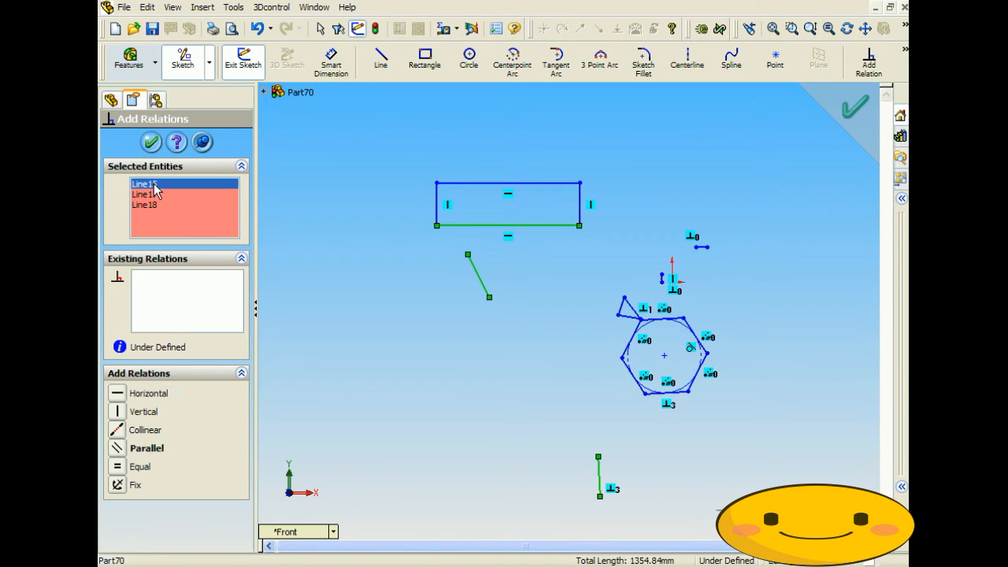
key(Delete)
key(Delete)
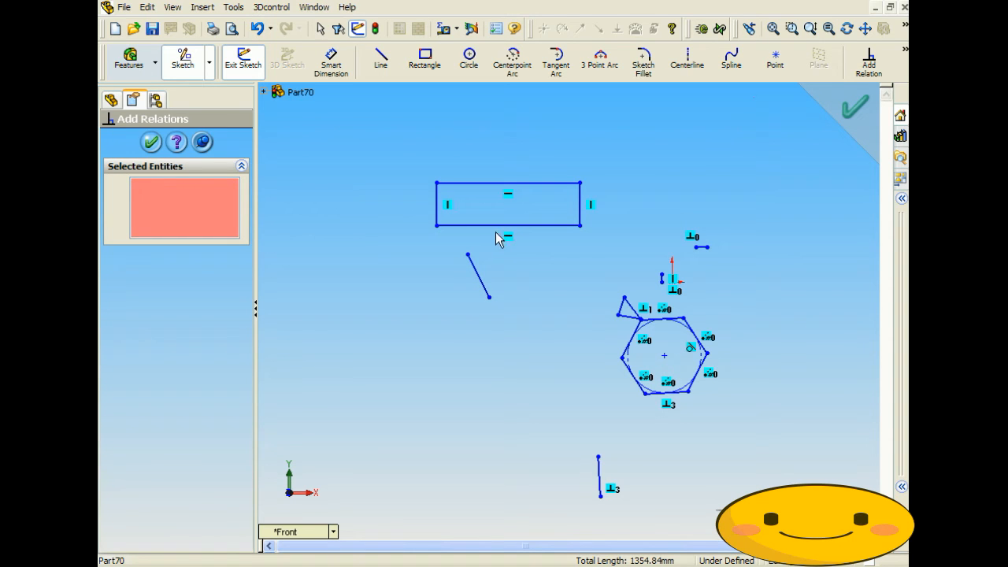
Add a perpendicular relation between the rectangle's bottom edge and the slanted line below it
click(479, 272)
click(490, 226)
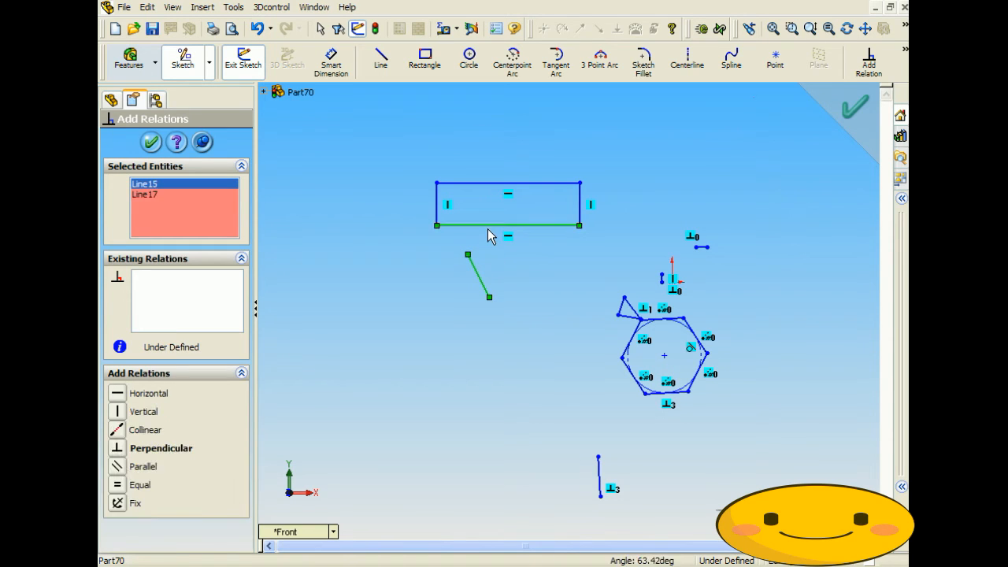
click(119, 449)
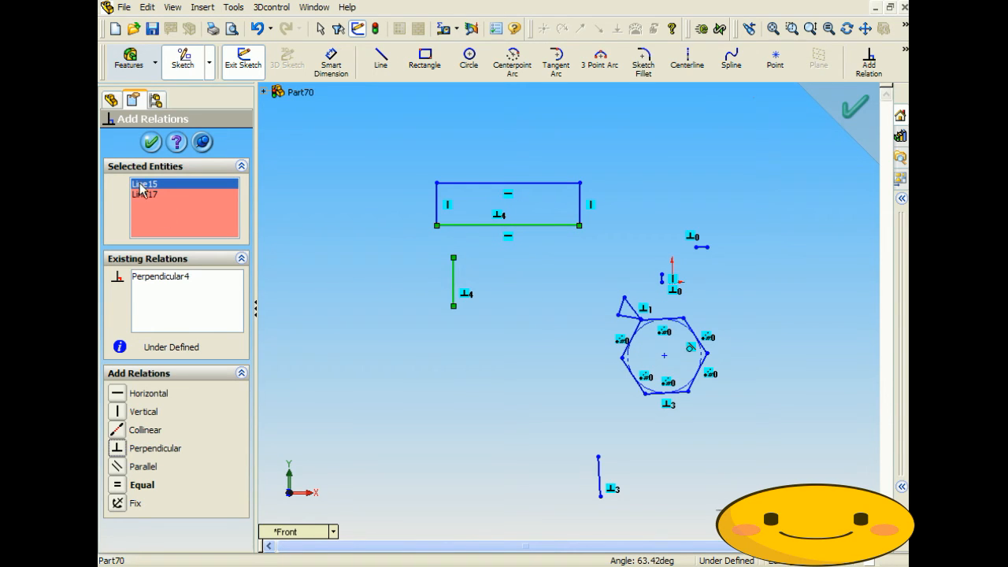
click(151, 142)
click(556, 342)
scroll(604, 358, up, 3)
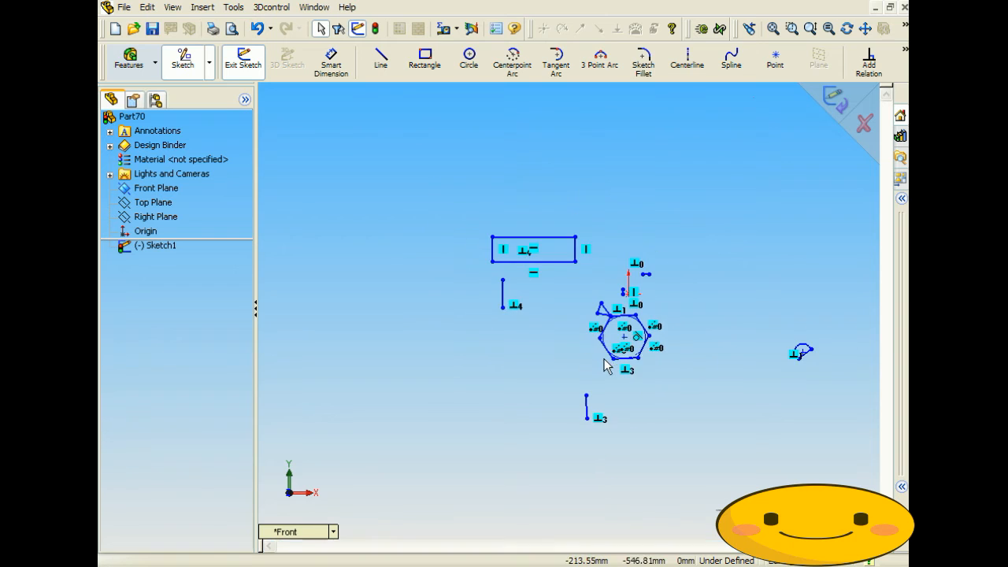
scroll(732, 336, down, 3)
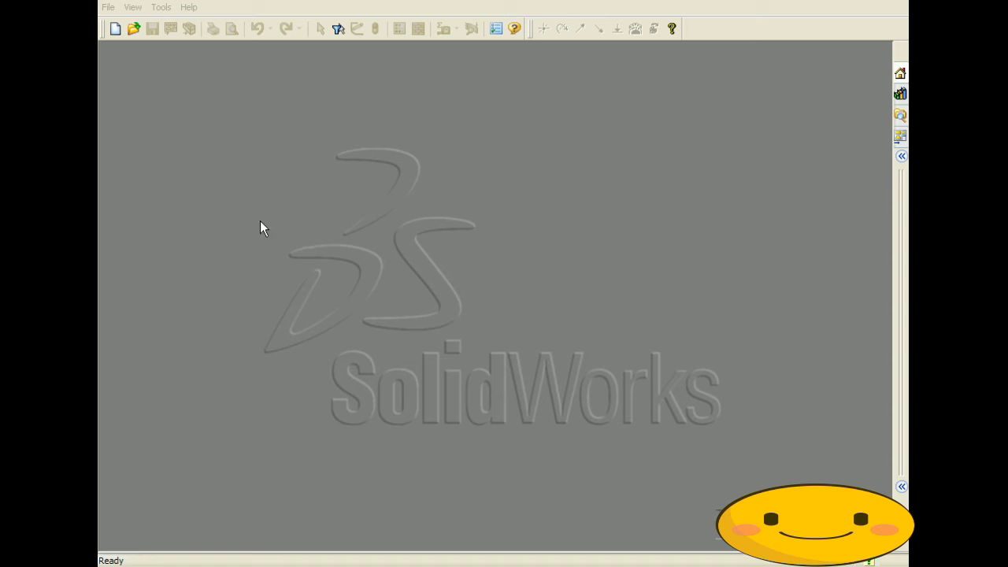
Create a new part document
click(108, 7)
click(126, 25)
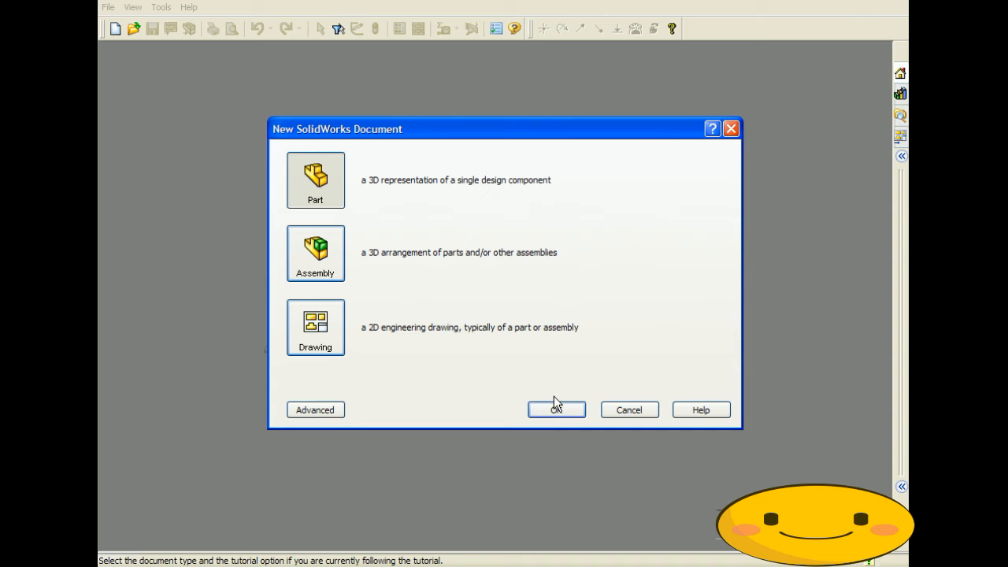
click(555, 409)
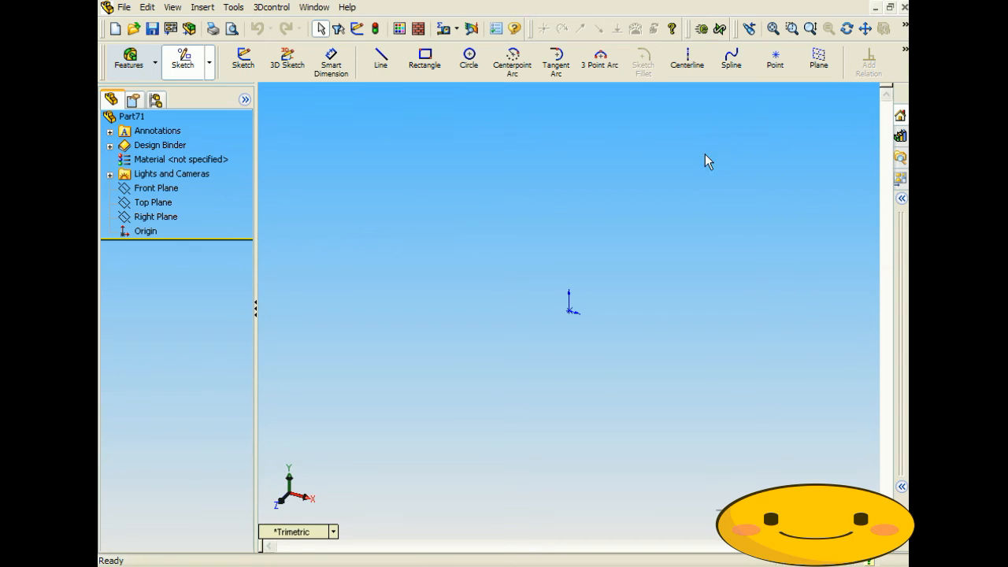
Sketch two separate slanted lines on the Front Plane, one on each side of the origin, the left one about 41 mm long
click(381, 61)
click(439, 183)
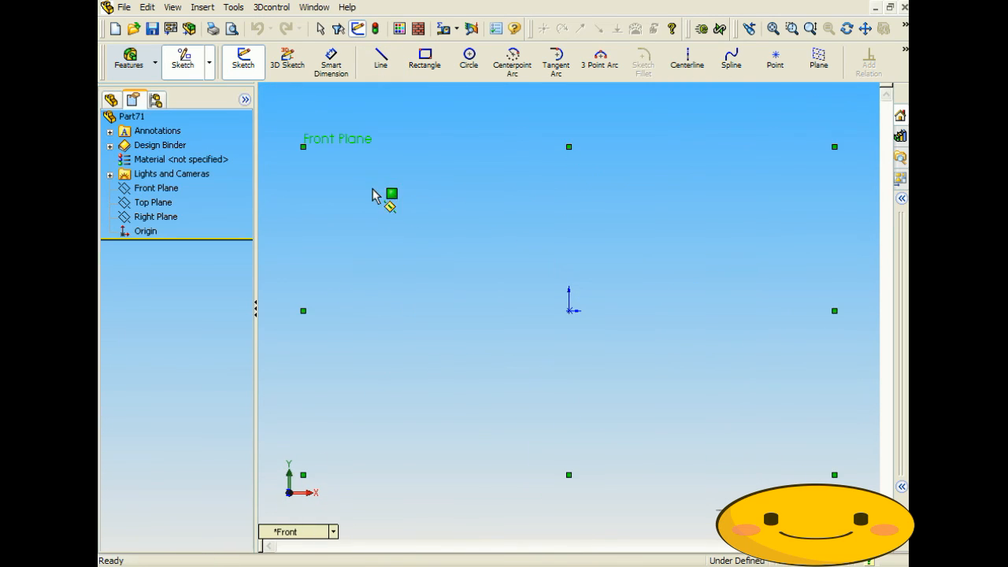
click(349, 196)
click(422, 295)
right_click(476, 211)
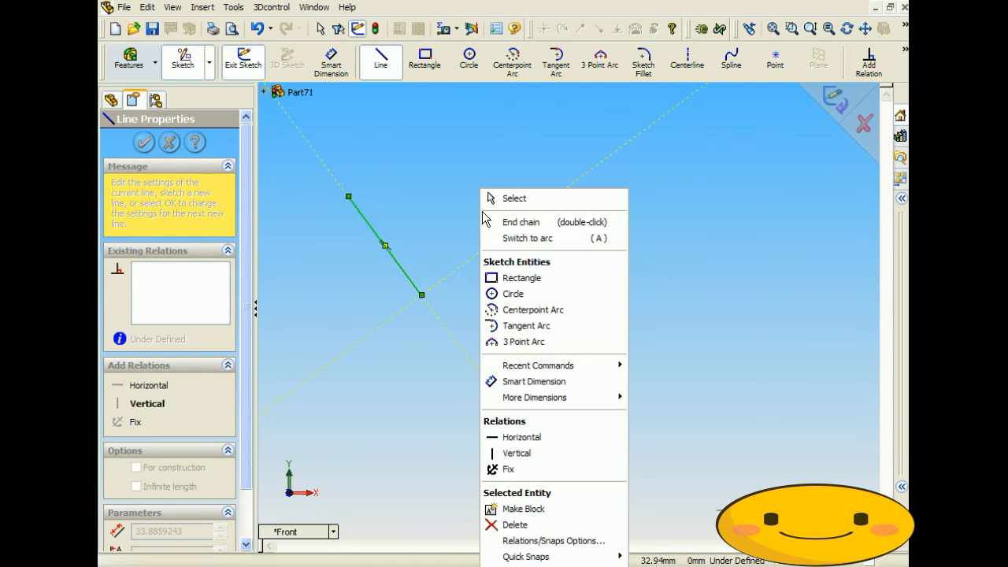
click(518, 220)
click(634, 188)
click(745, 268)
right_click(746, 270)
click(779, 227)
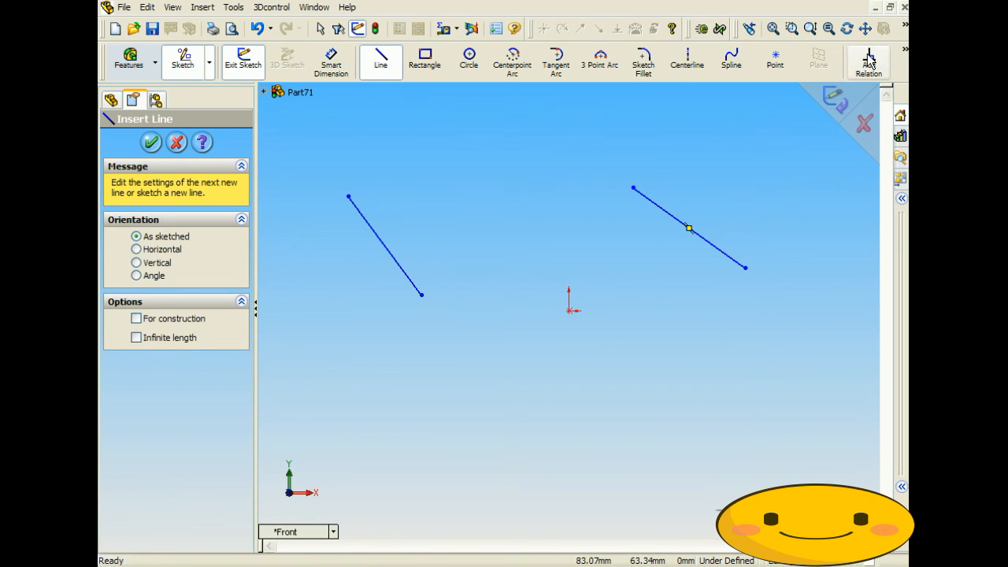
click(835, 97)
Add a parallel relation between the two slanted lines
click(869, 63)
click(391, 252)
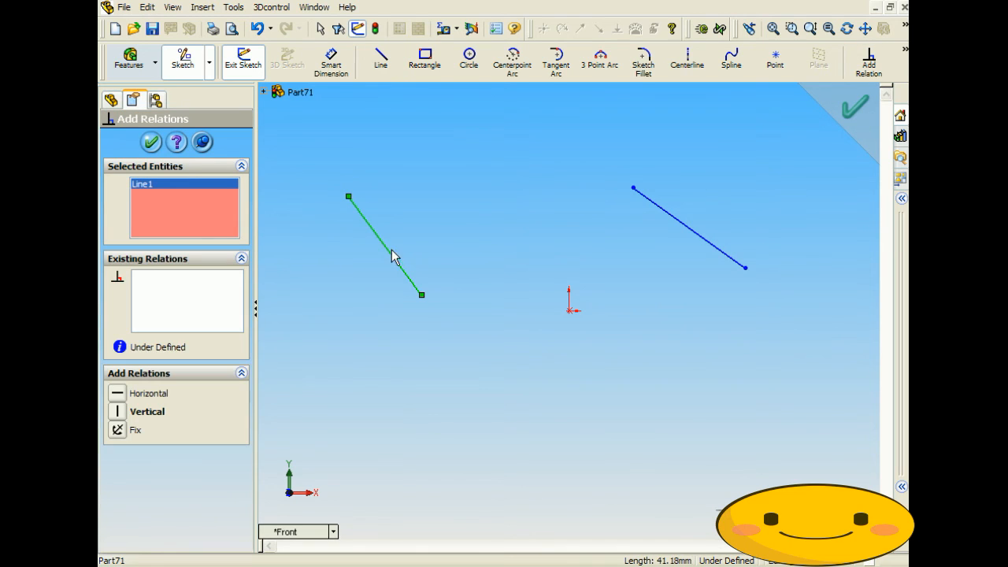
click(667, 212)
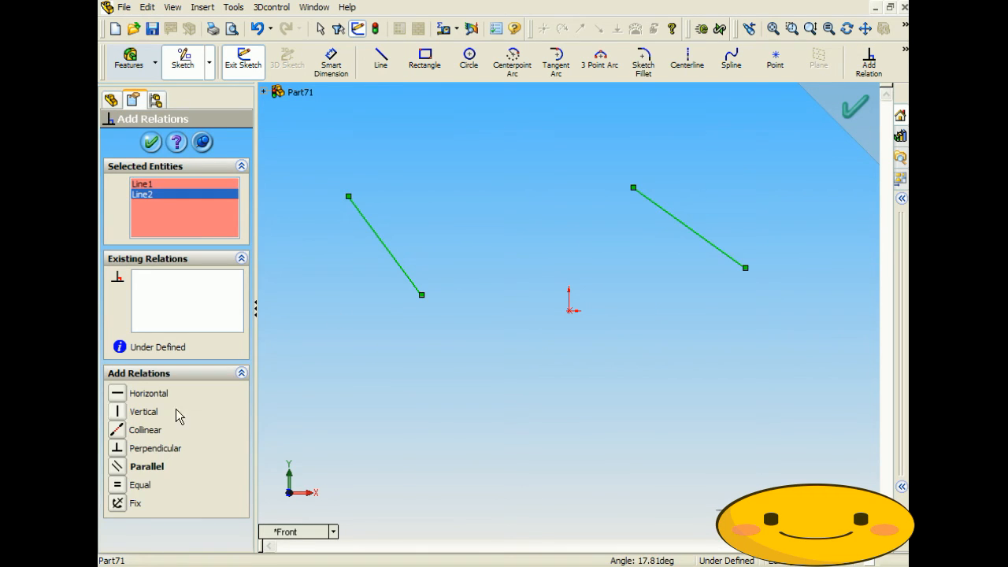
click(130, 468)
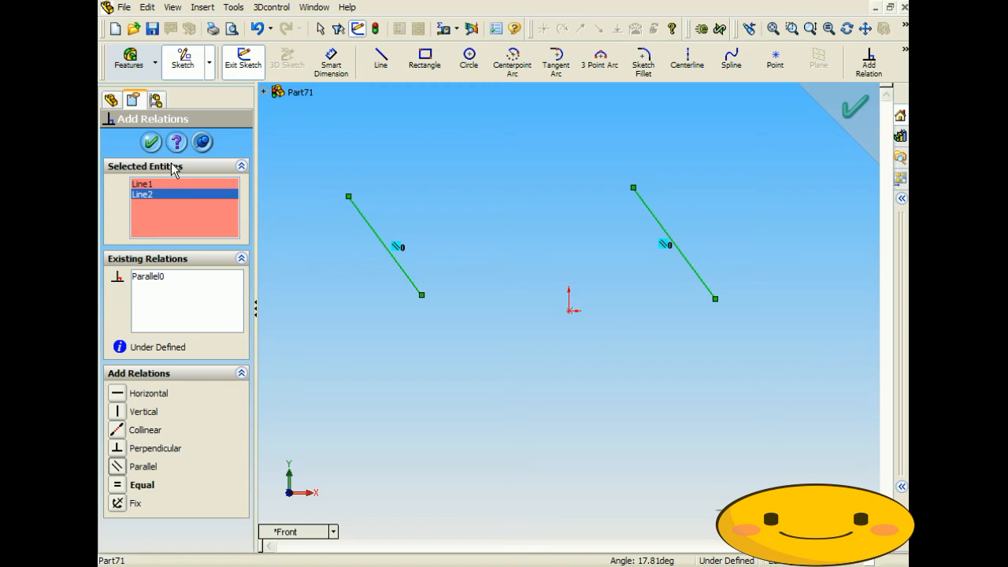
click(151, 143)
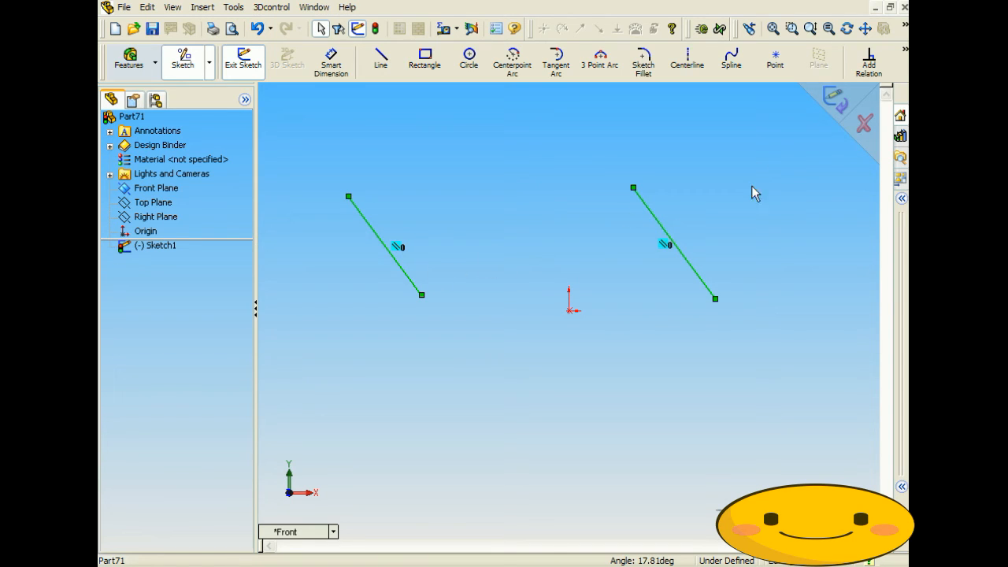
Dimension the horizontal distance between the lower endpoints of the two parallel lines as 150 mm
click(330, 63)
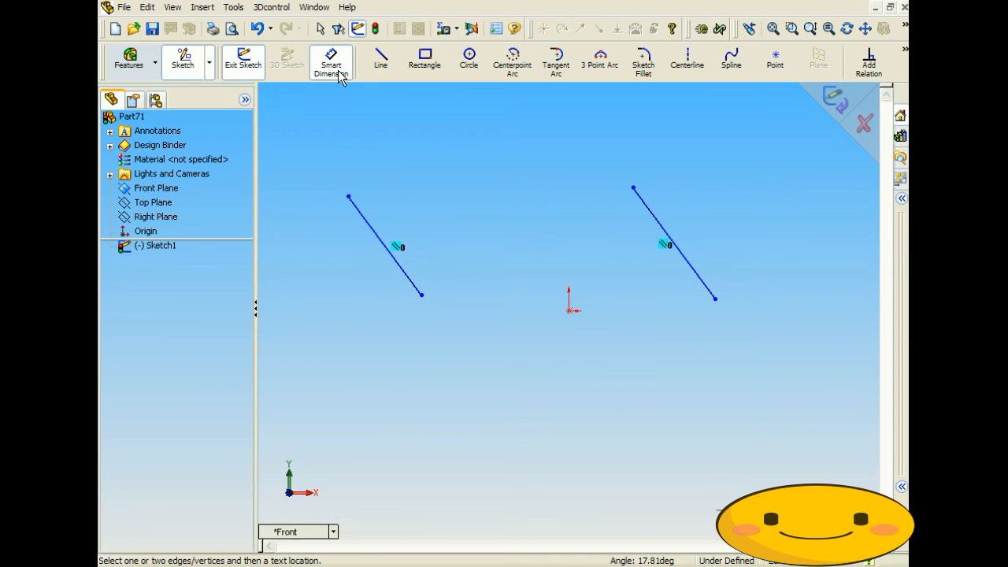
click(422, 294)
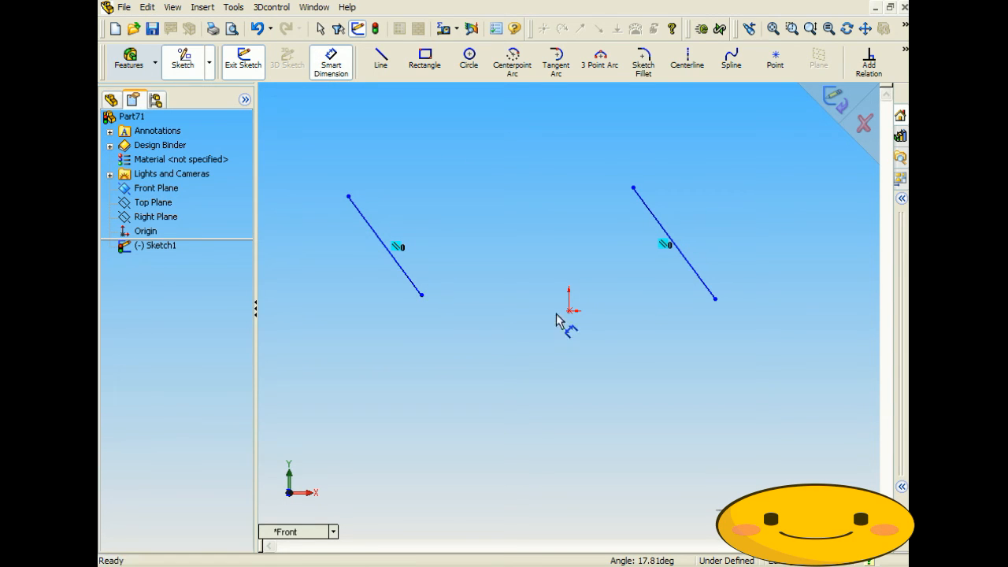
click(715, 300)
click(570, 384)
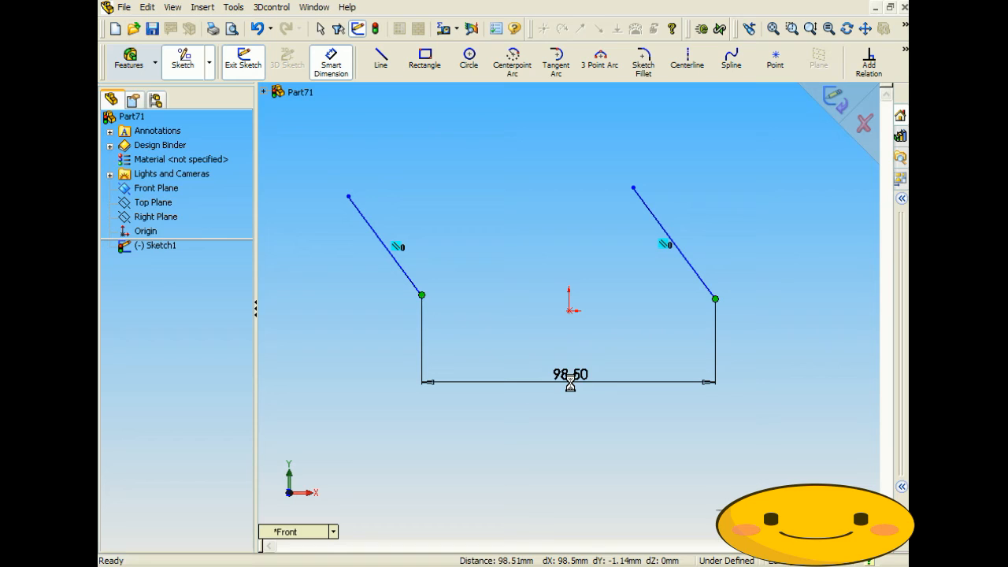
text(150)
key(Return)
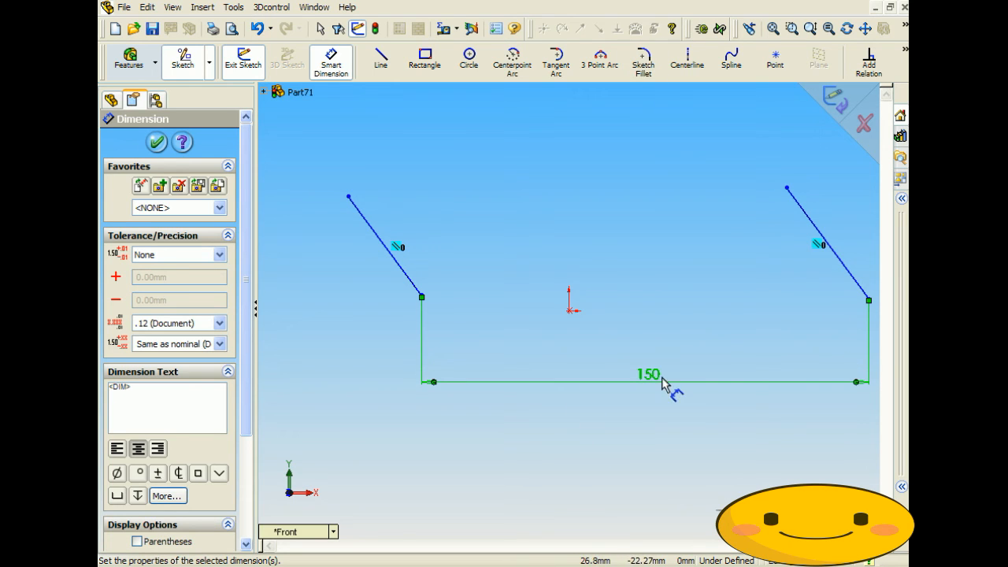
scroll(677, 382, up, 2)
scroll(756, 350, down, 1)
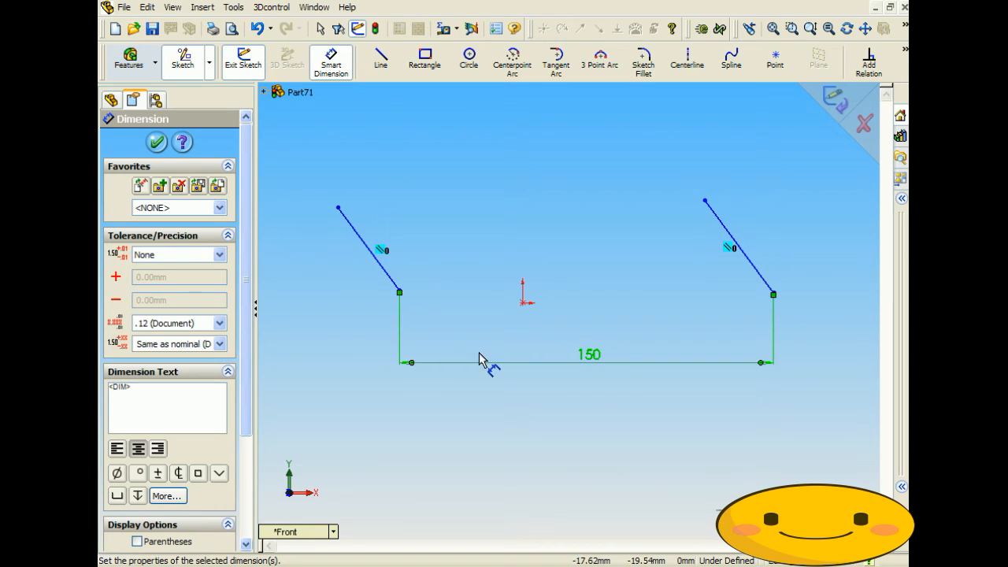
click(157, 141)
Sketch a wide rectangle below the 150 mm dimension and a separate slanted line to its right
click(425, 61)
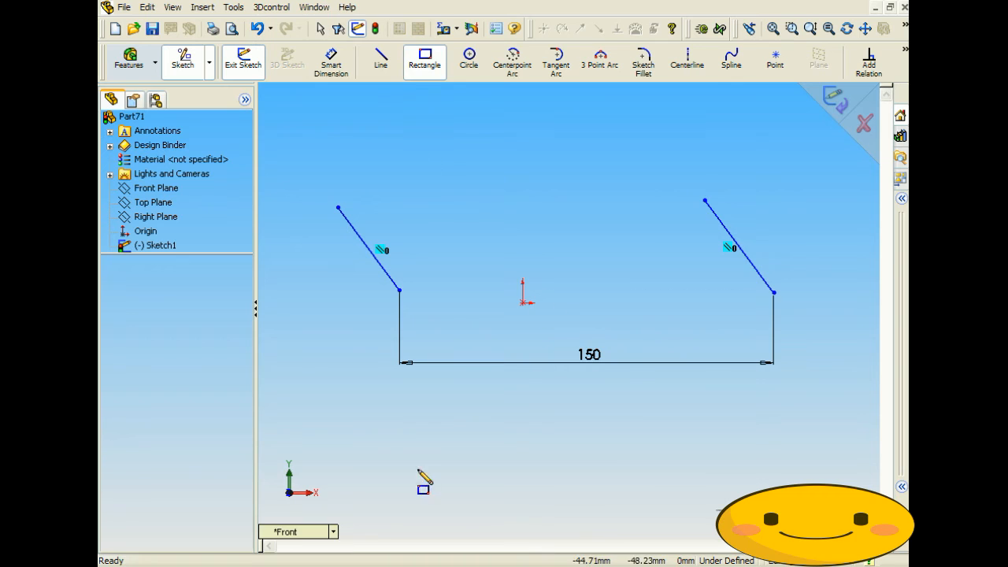
click(322, 401)
click(599, 485)
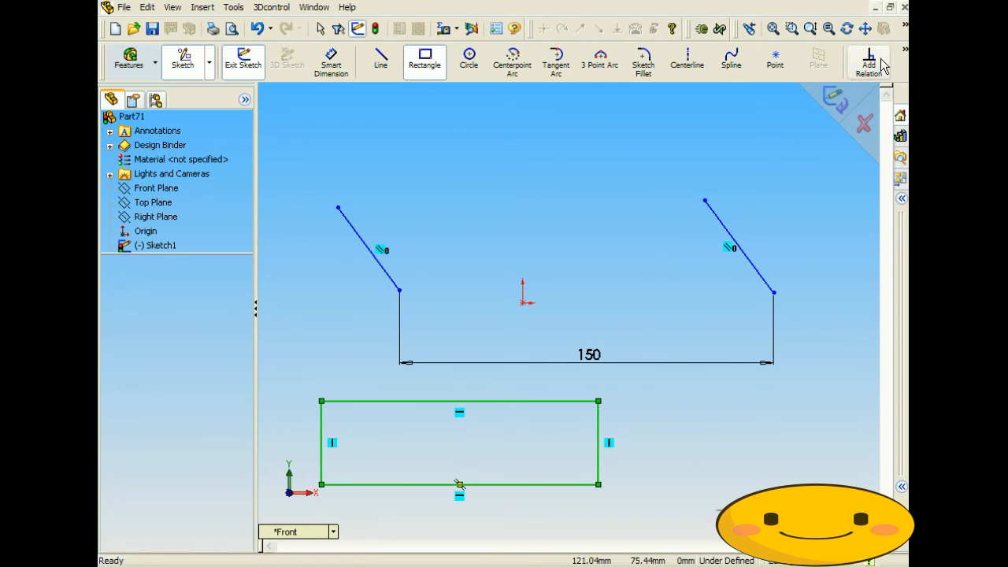
click(380, 61)
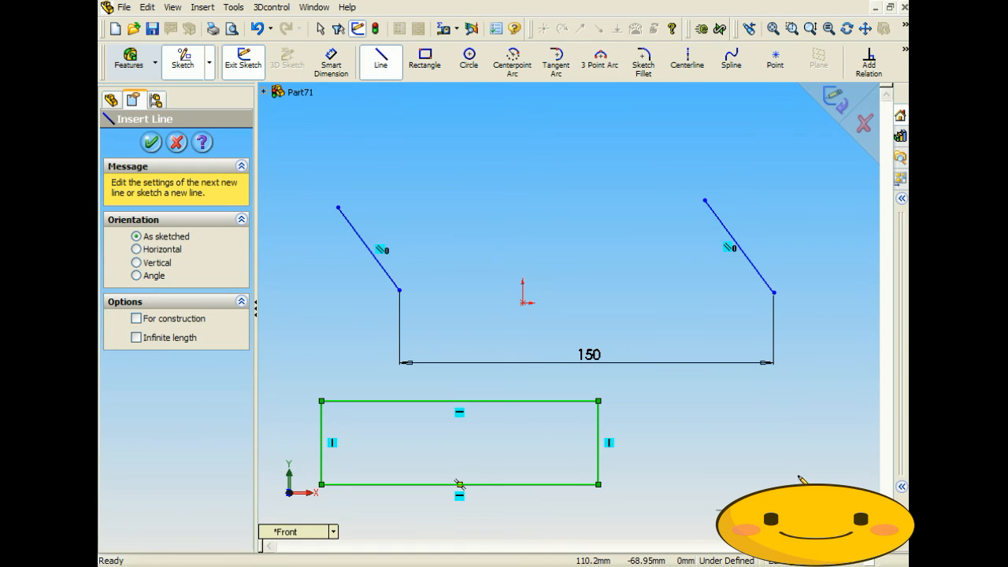
click(789, 426)
click(845, 489)
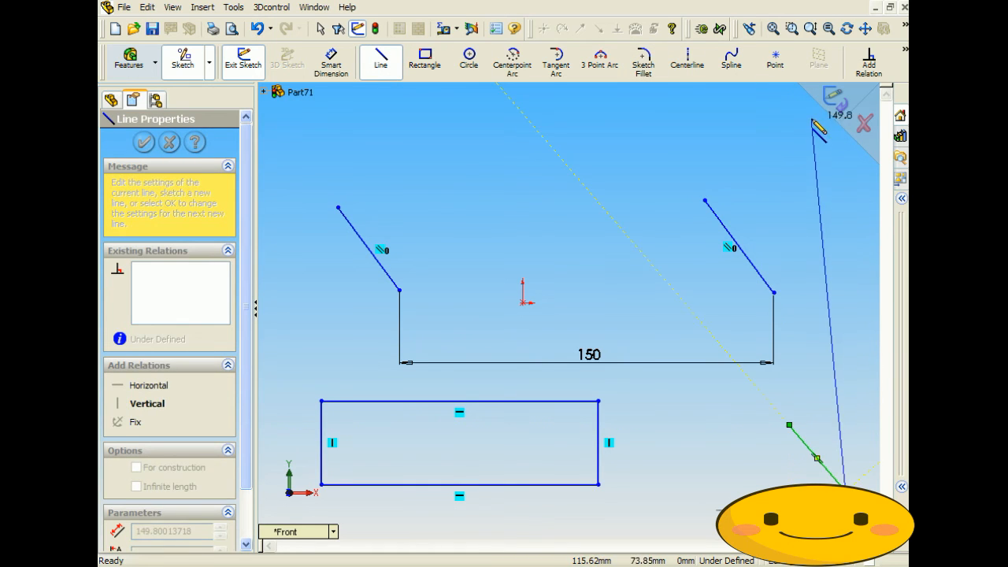
Add a parallel relation between the rectangle's right edge and the slanted line beside it
click(877, 70)
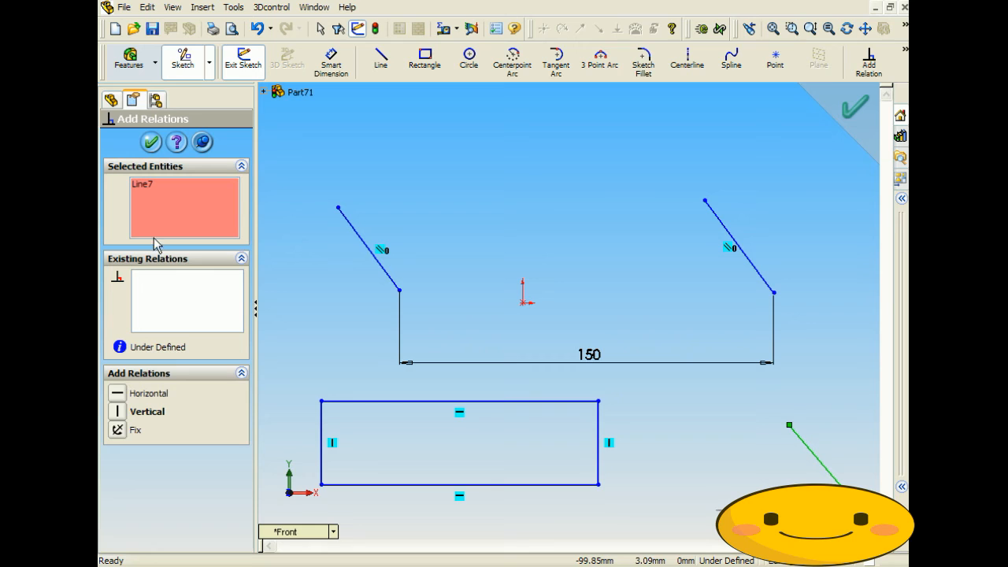
click(598, 439)
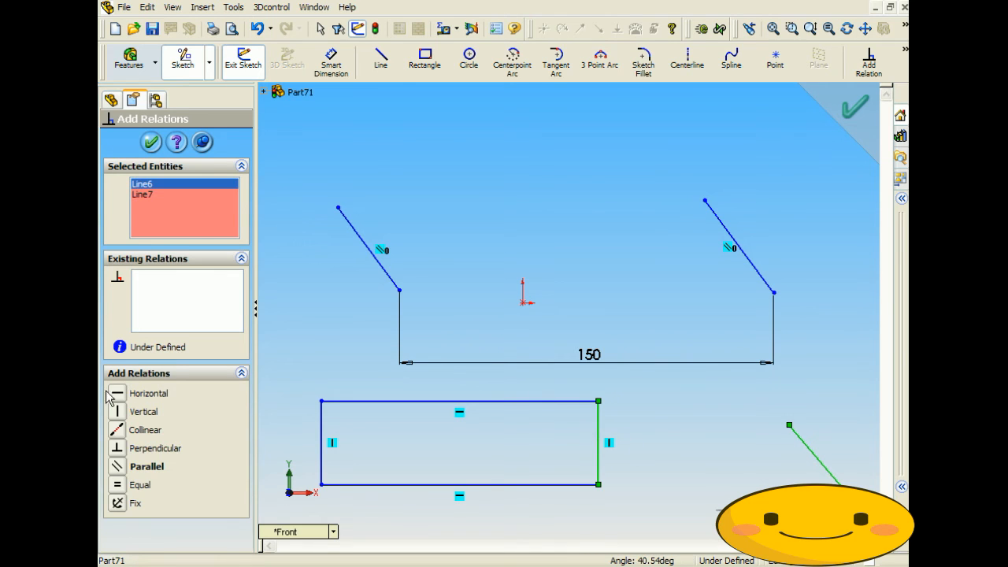
click(118, 468)
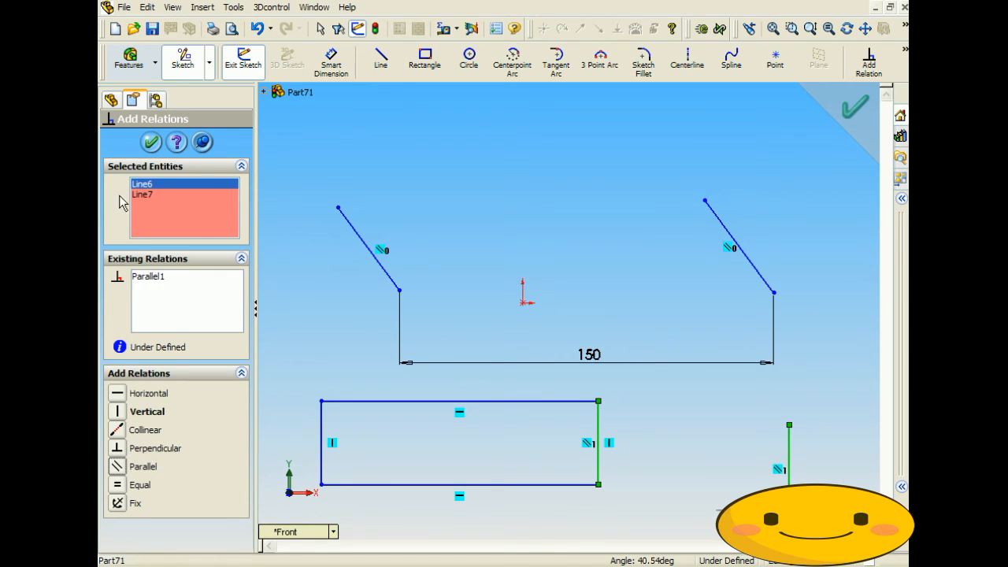
click(151, 141)
click(684, 451)
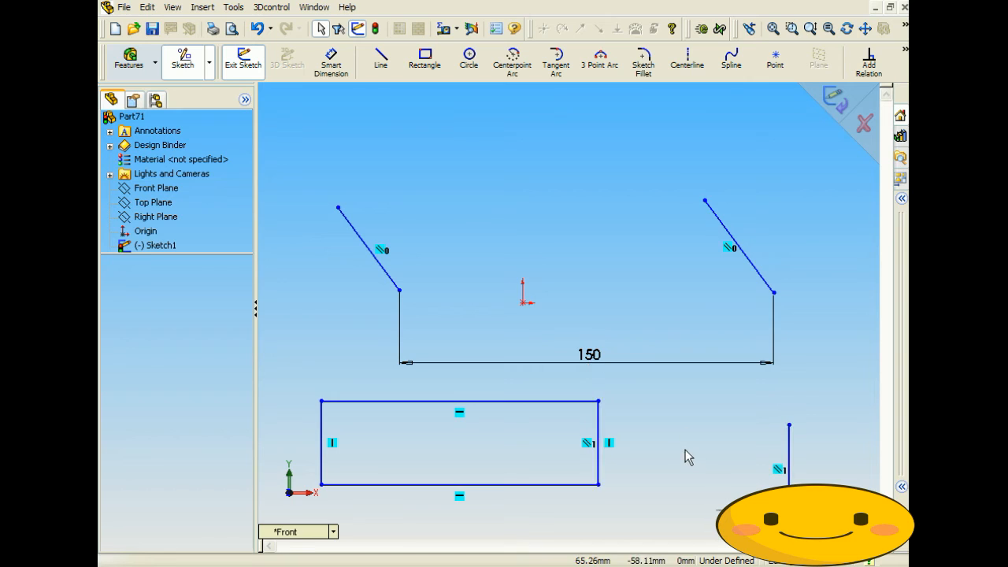
Sketch a single slanted line about 110 mm long below and to the left of the rectangle
scroll(685, 449, up, 5)
scroll(685, 438, down, 4)
scroll(497, 306, up, 1)
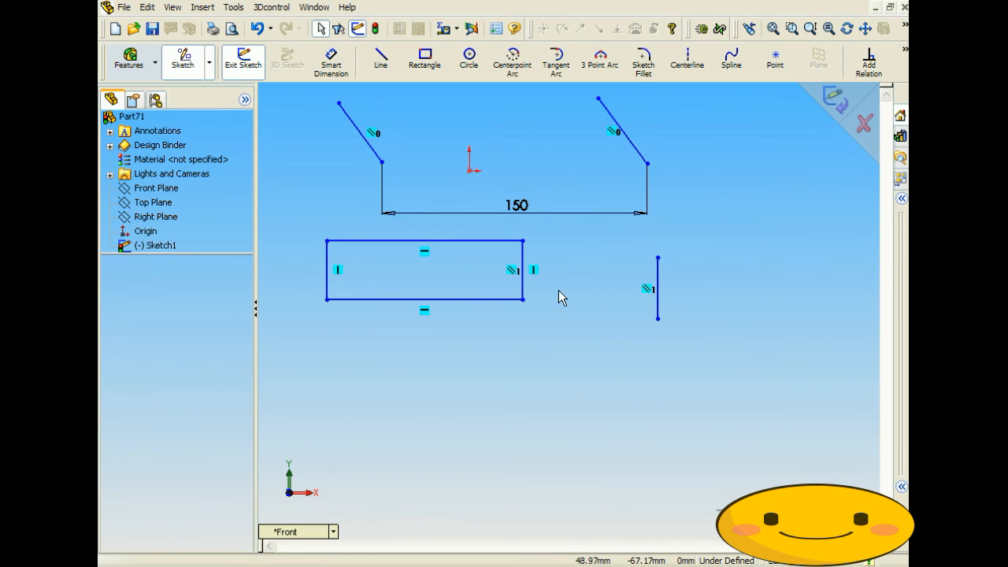
click(381, 59)
scroll(522, 310, up, 2)
click(344, 363)
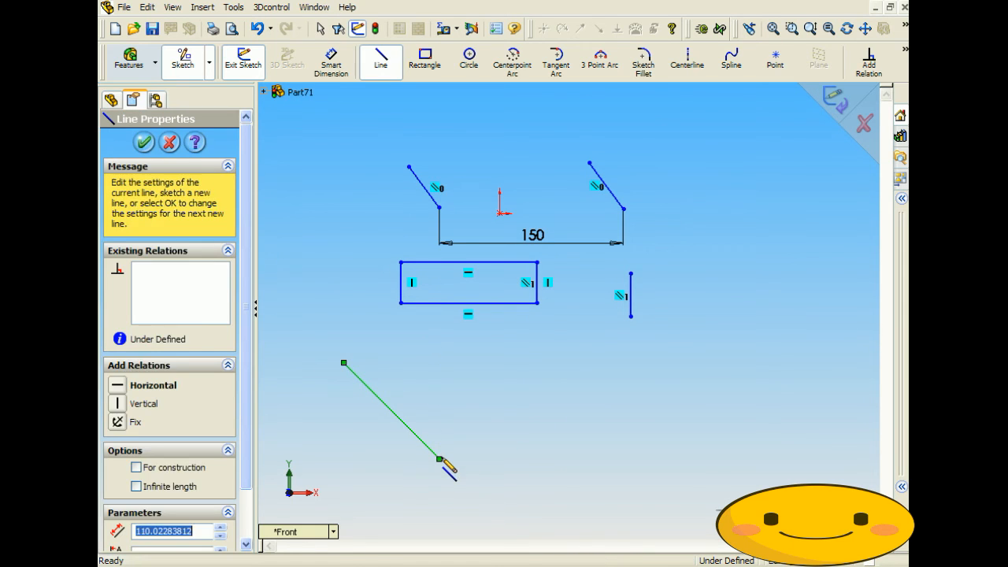
click(438, 458)
right_click(455, 447)
click(505, 79)
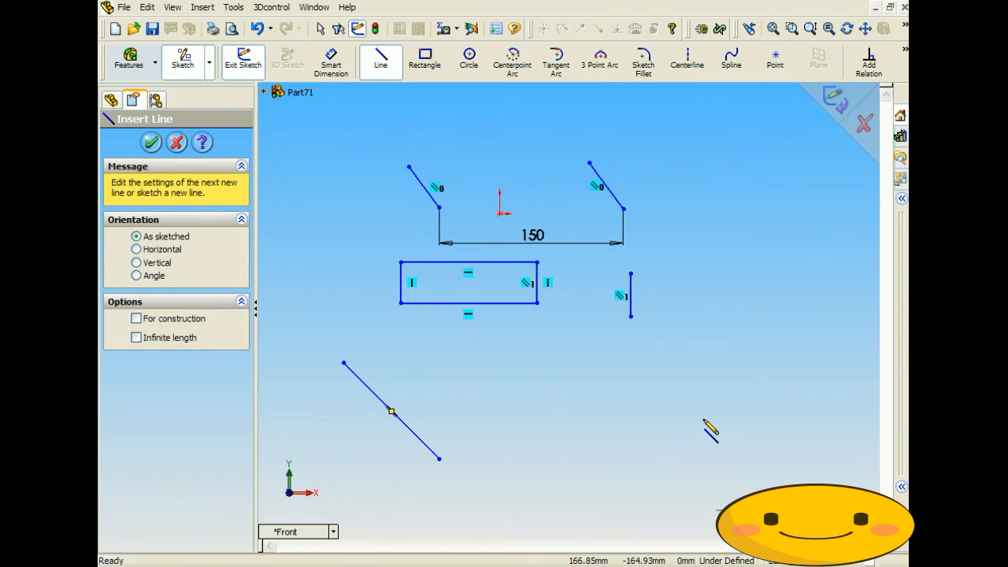
Sketch a second slanted line about 106 mm long, far to the right of the 110 mm slanted line
click(720, 329)
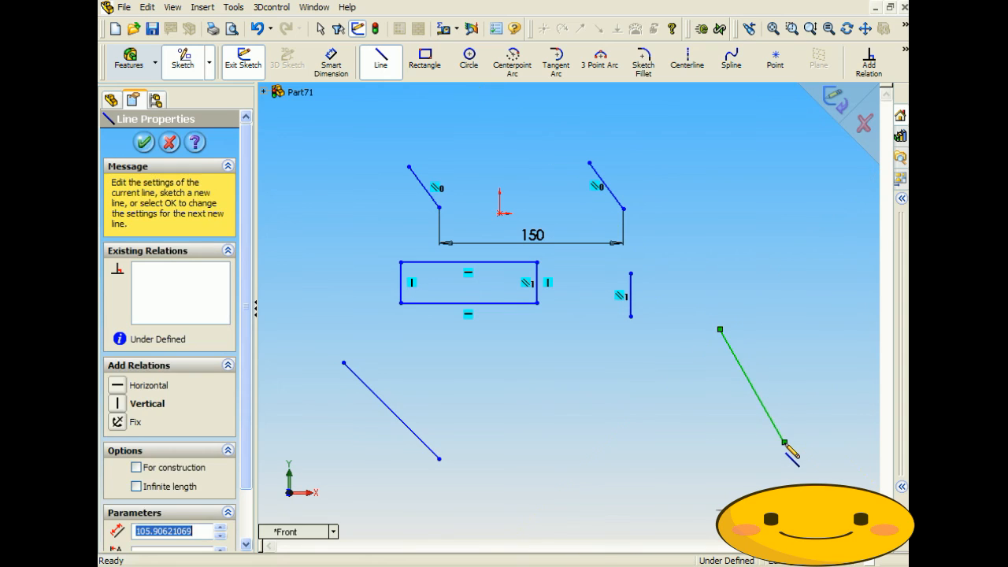
click(784, 442)
Draw three-point arcs across the ends of both lower slanted lines, with radii of about 57 mm and 59 mm
click(600, 60)
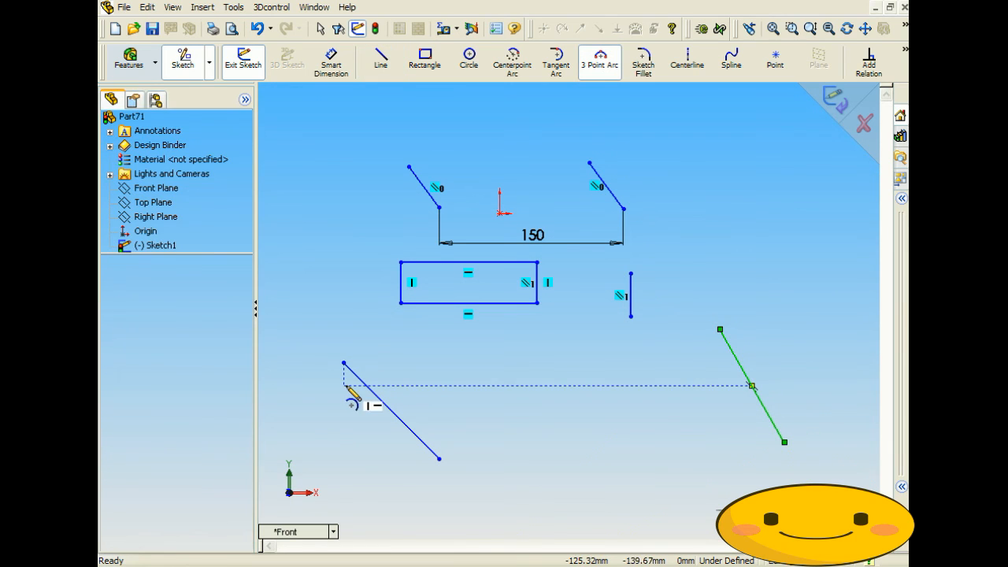
click(344, 364)
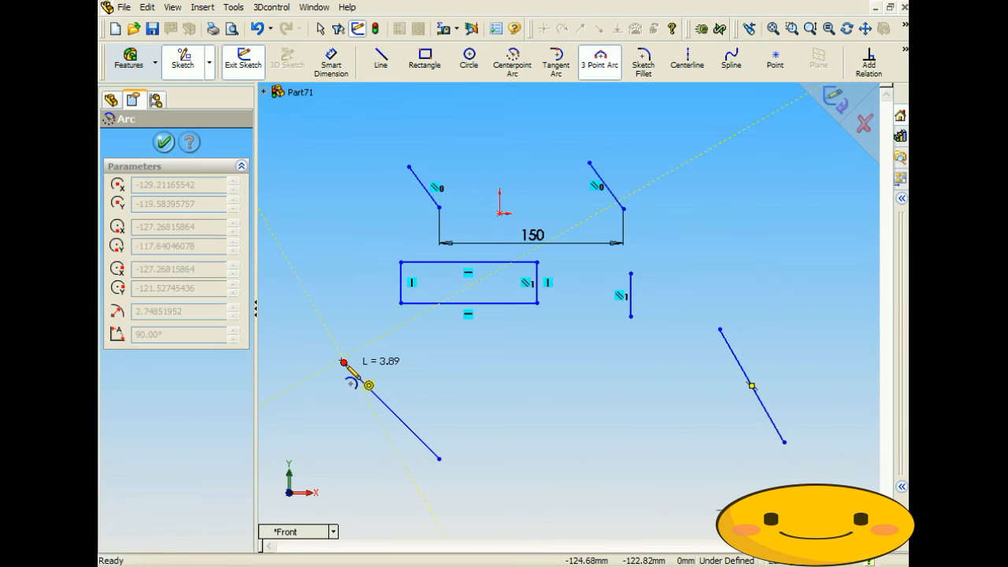
click(439, 459)
click(457, 412)
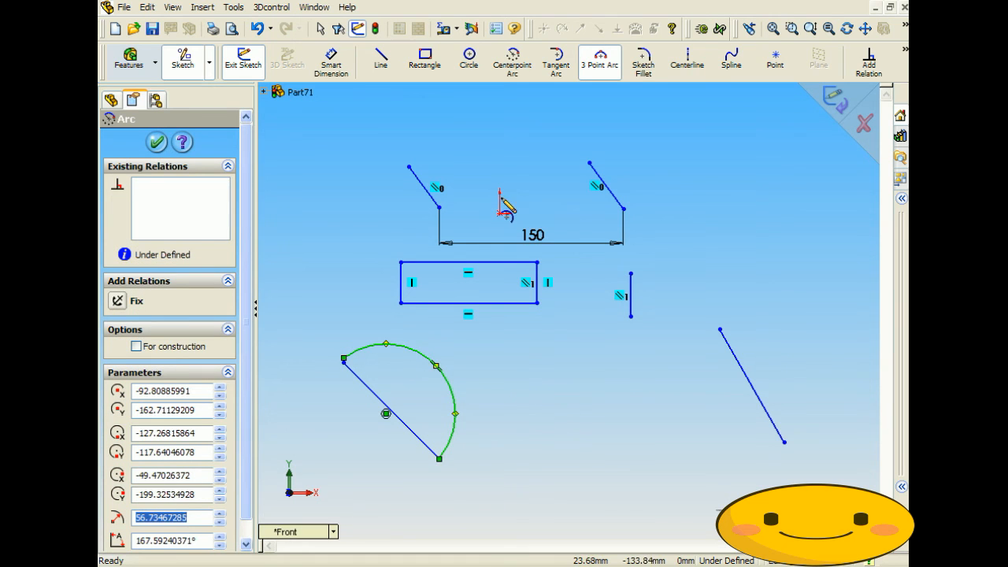
click(720, 330)
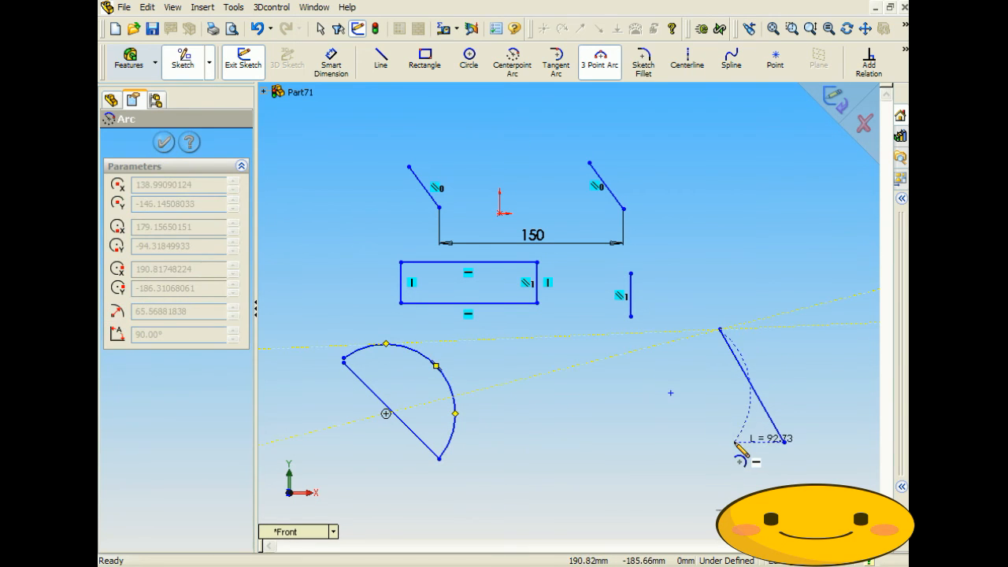
click(785, 442)
click(631, 454)
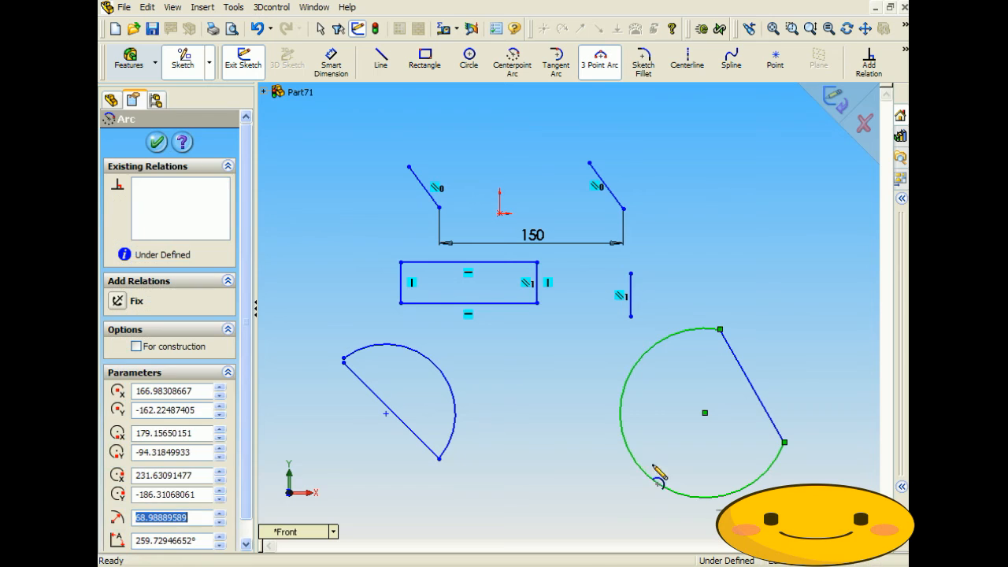
Add a parallel relation between the two slanted lines that carry the arcs, leaving the preselected arc out of the selection
click(869, 63)
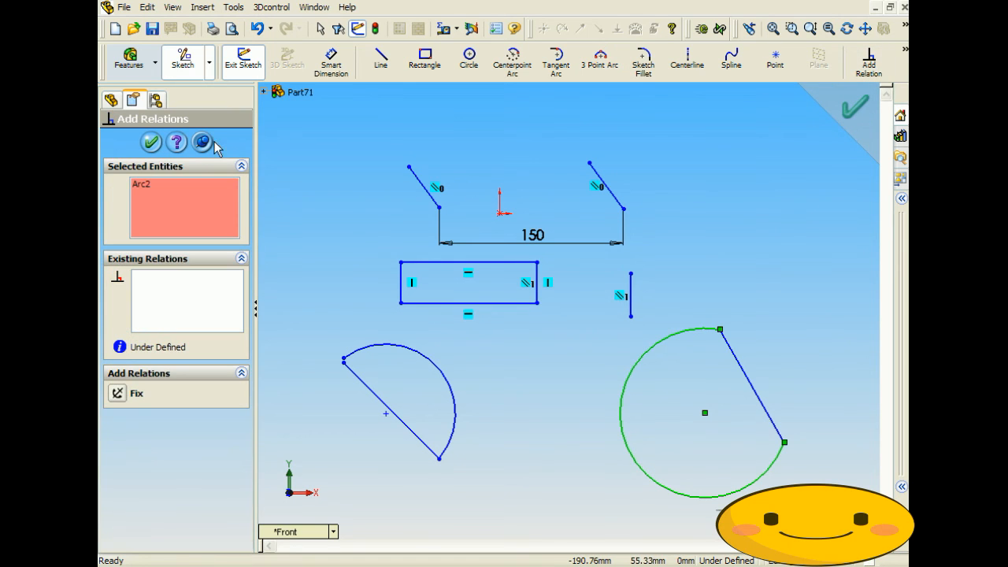
click(161, 184)
key(Delete)
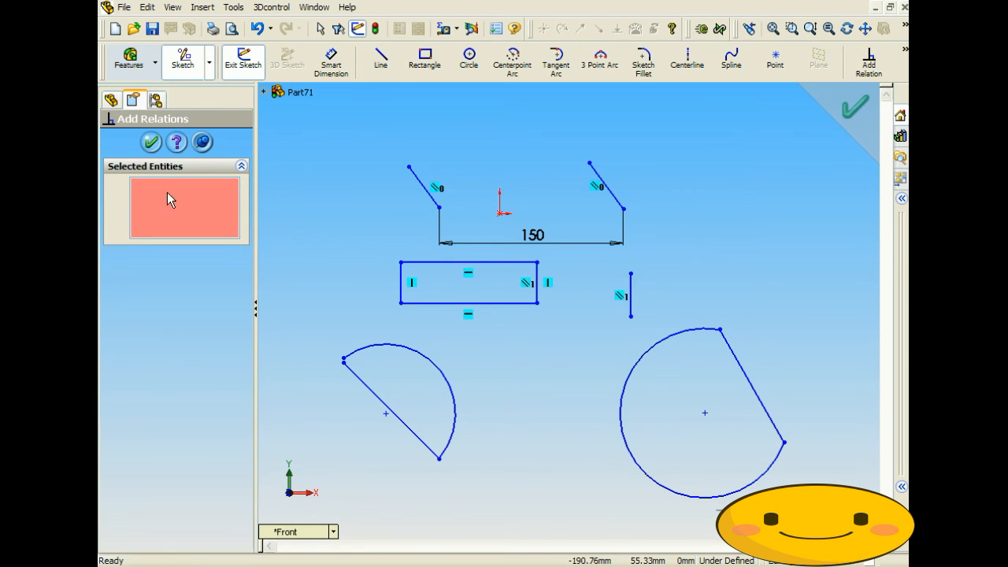
click(377, 397)
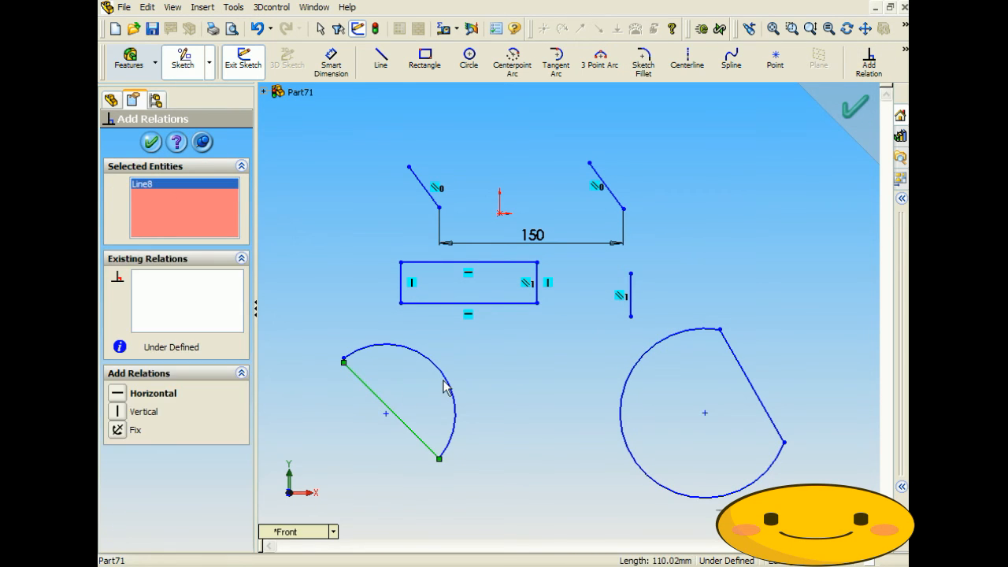
click(751, 384)
click(120, 468)
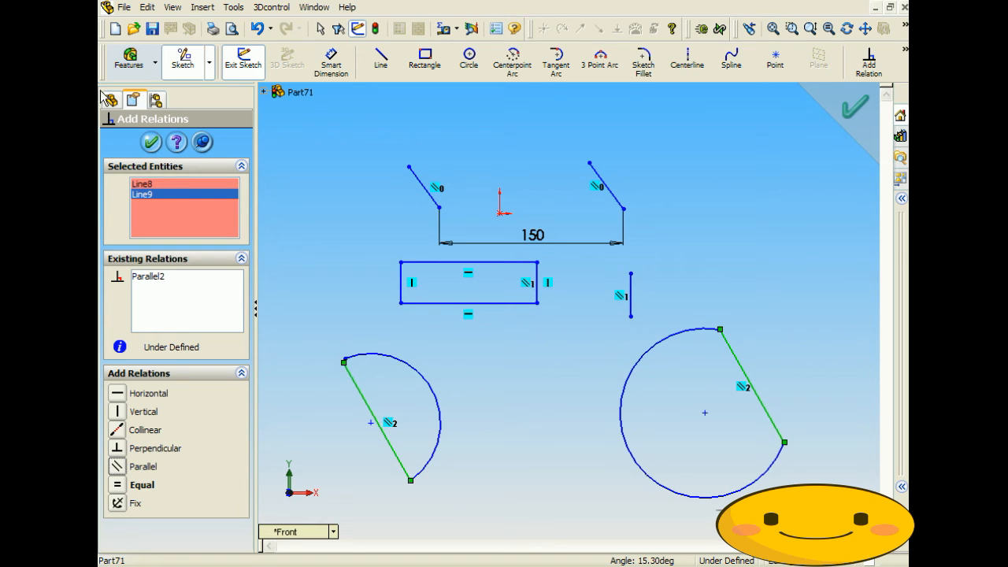
click(151, 145)
click(718, 237)
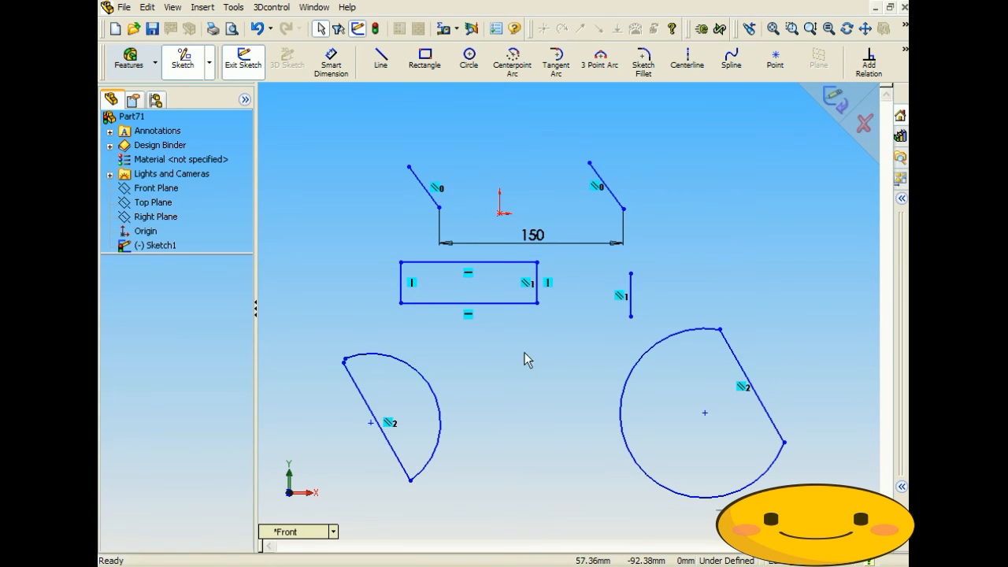
Add a parallel relation between the large arc's straight line and the short vertical line beside the rectangle
click(867, 73)
click(735, 355)
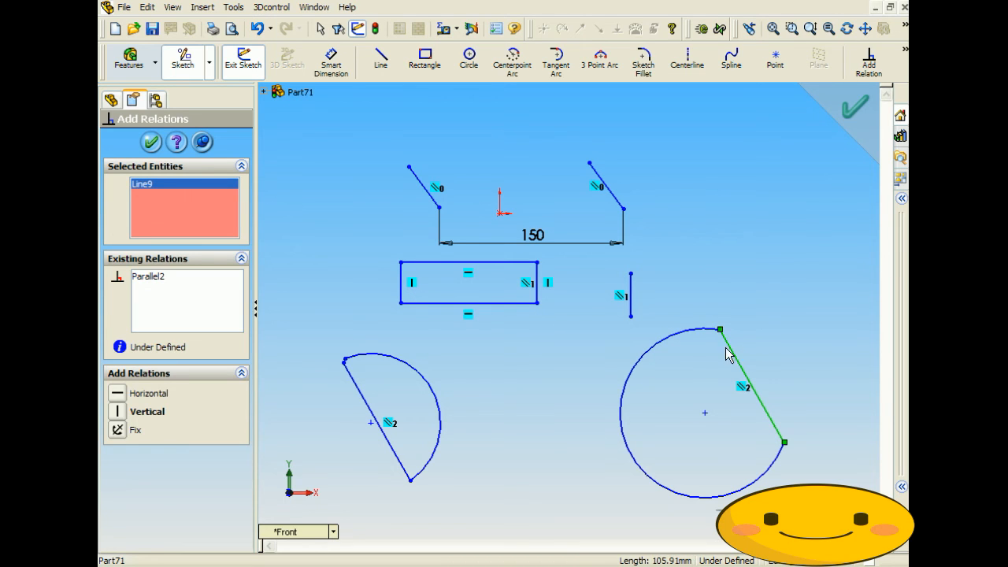
click(631, 303)
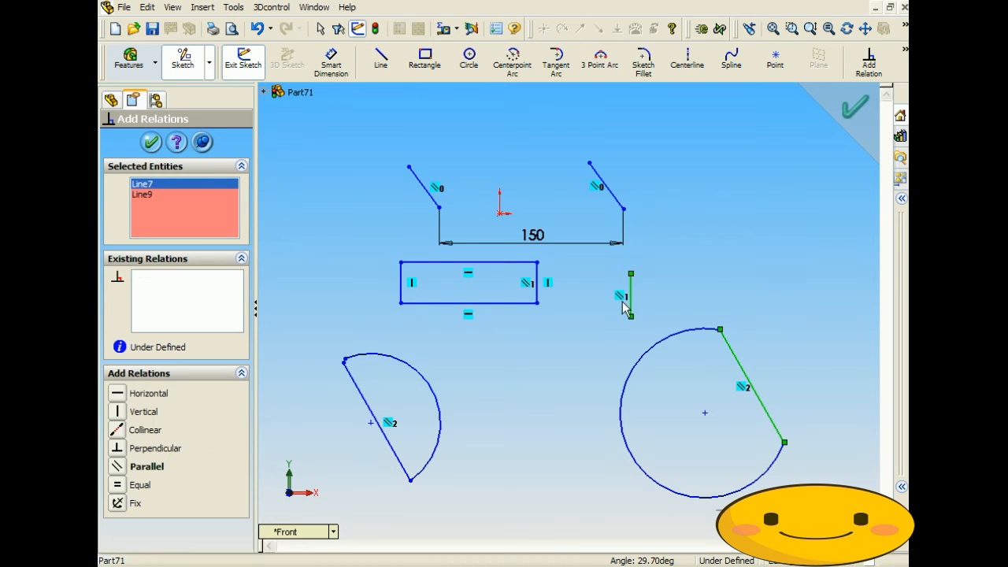
click(120, 470)
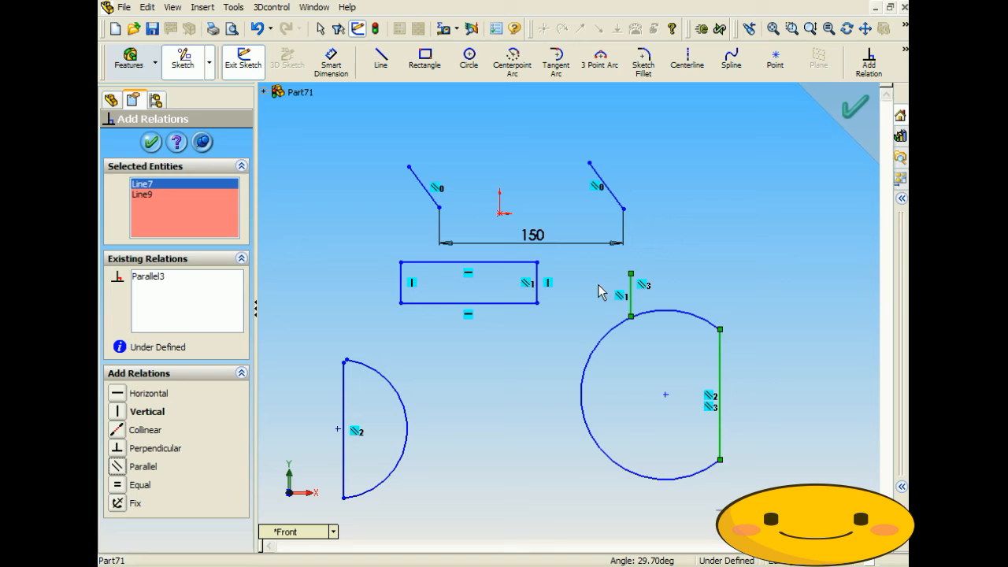
click(151, 143)
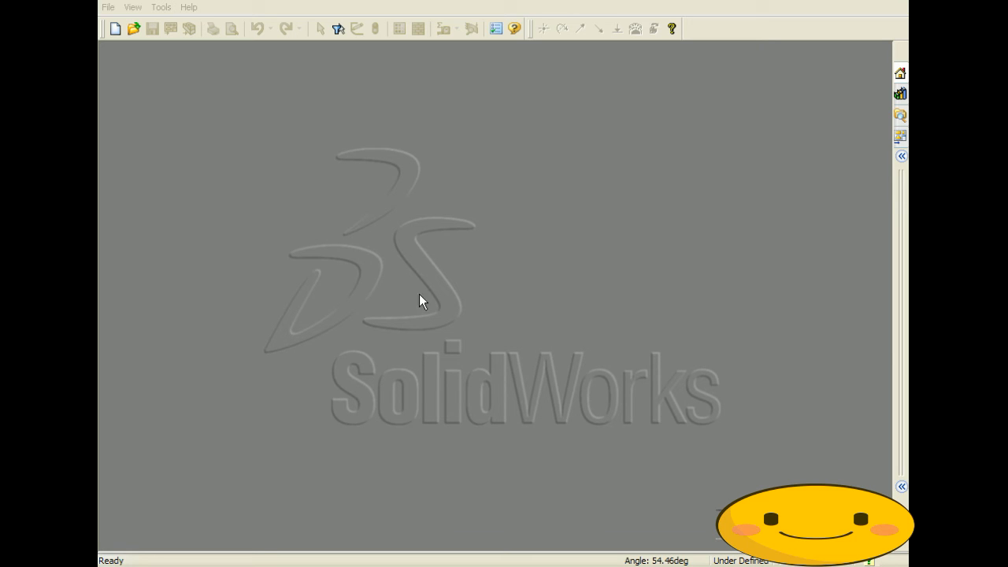
Create a new part document
click(108, 7)
click(120, 24)
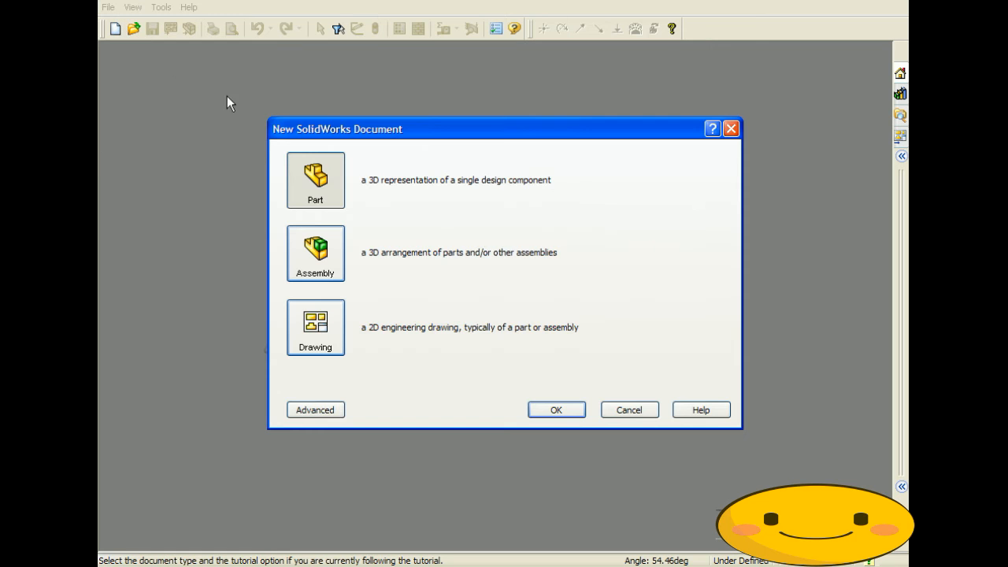
click(314, 197)
click(556, 410)
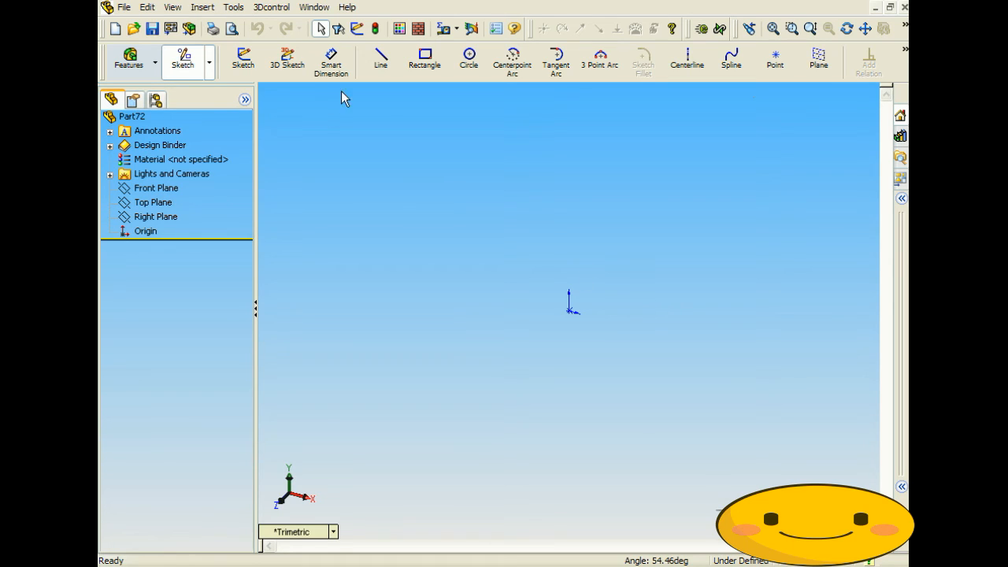
Start a sketch on the Front Plane and draw a vertical line about 42 mm long to the left of the origin
click(381, 59)
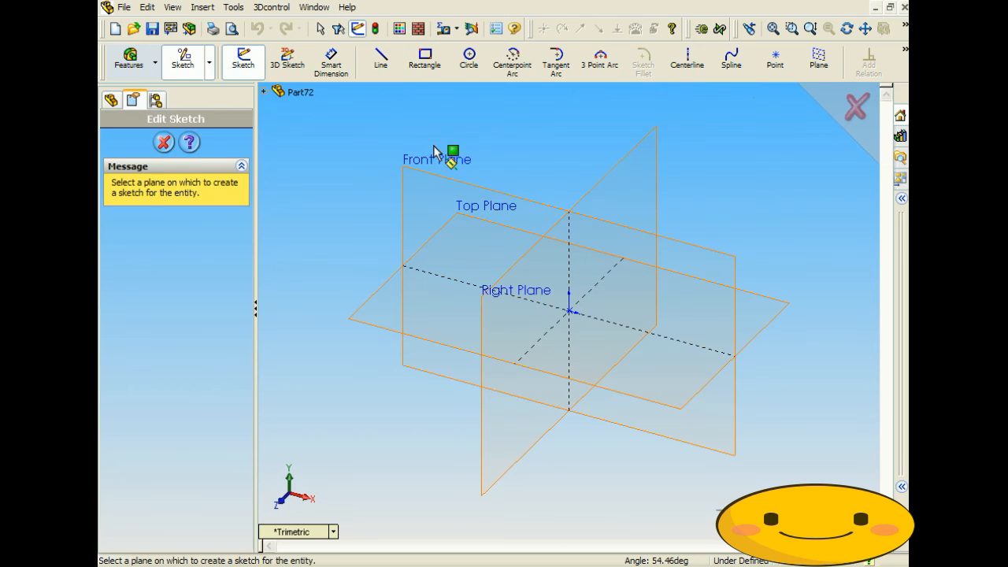
click(438, 161)
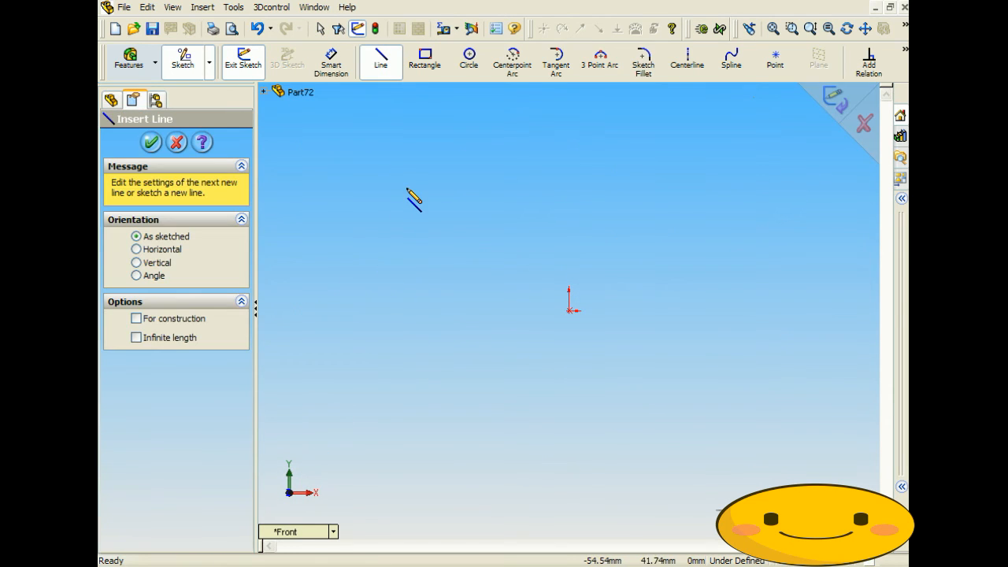
click(406, 187)
click(406, 310)
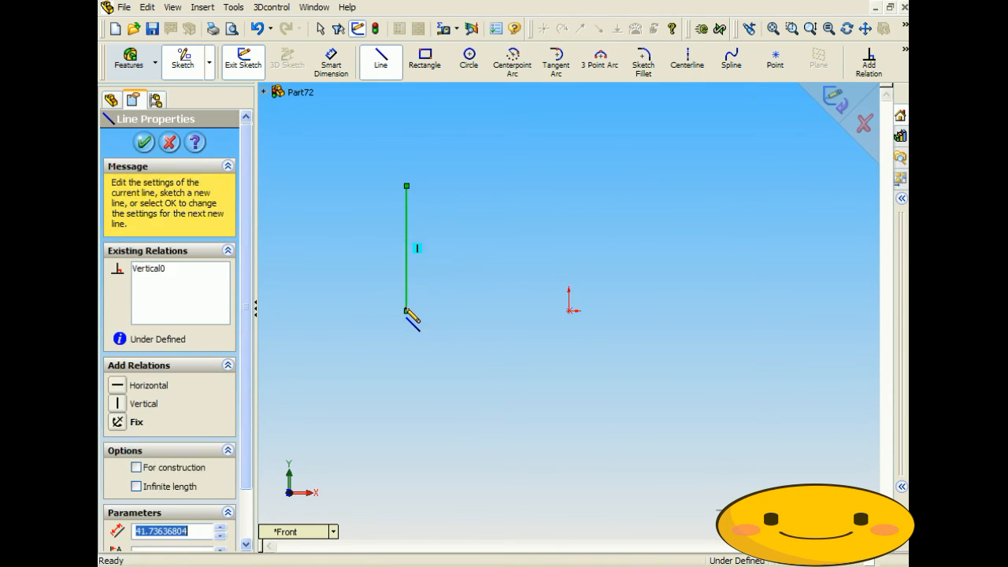
right_click(550, 284)
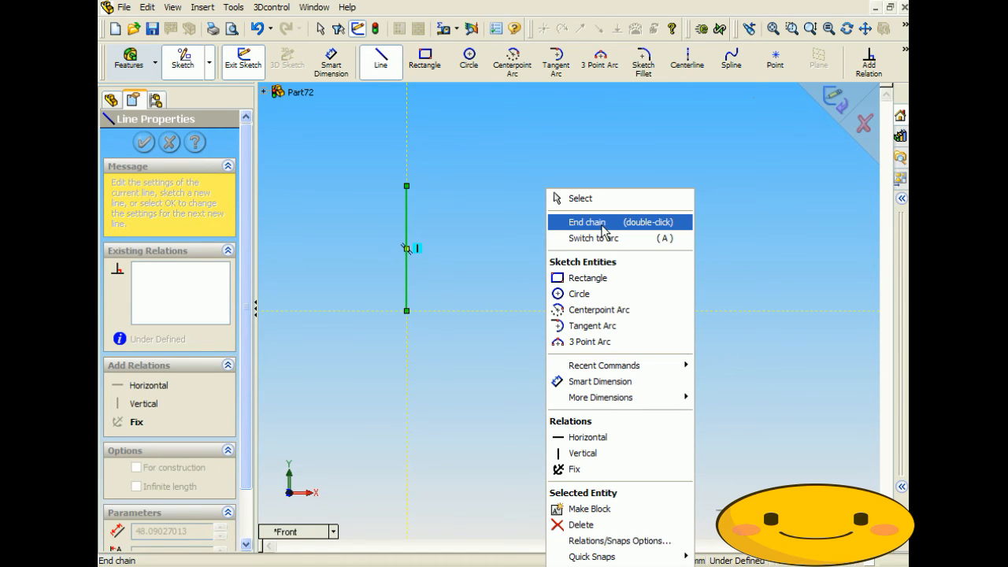
click(604, 222)
Sketch a second vertical line about 33 mm long to the right of the origin, ending level with the first line's lower endpoint
click(660, 219)
click(661, 310)
click(661, 264)
right_click(737, 243)
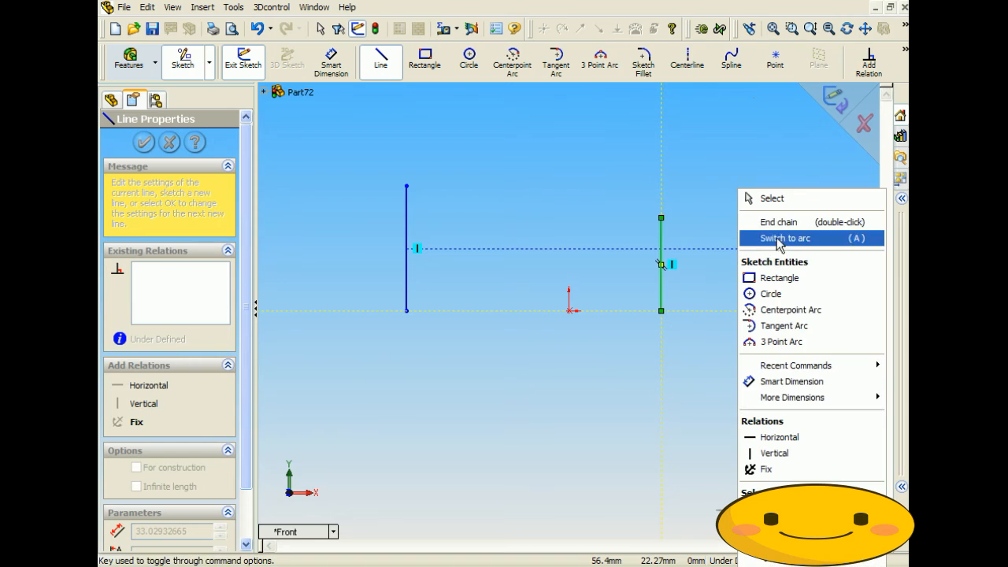
click(776, 223)
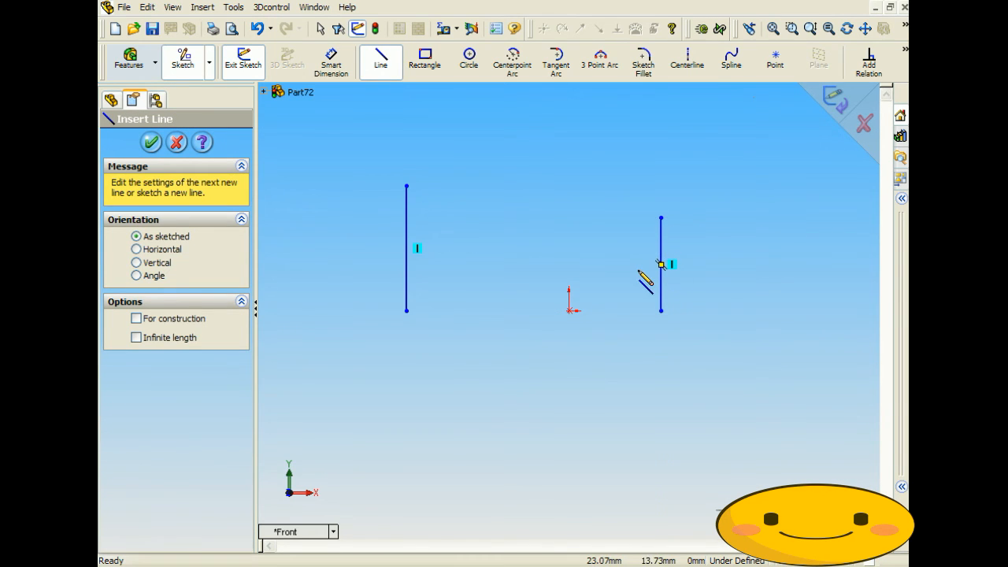
Add an equal relation between the two vertical lines
click(863, 66)
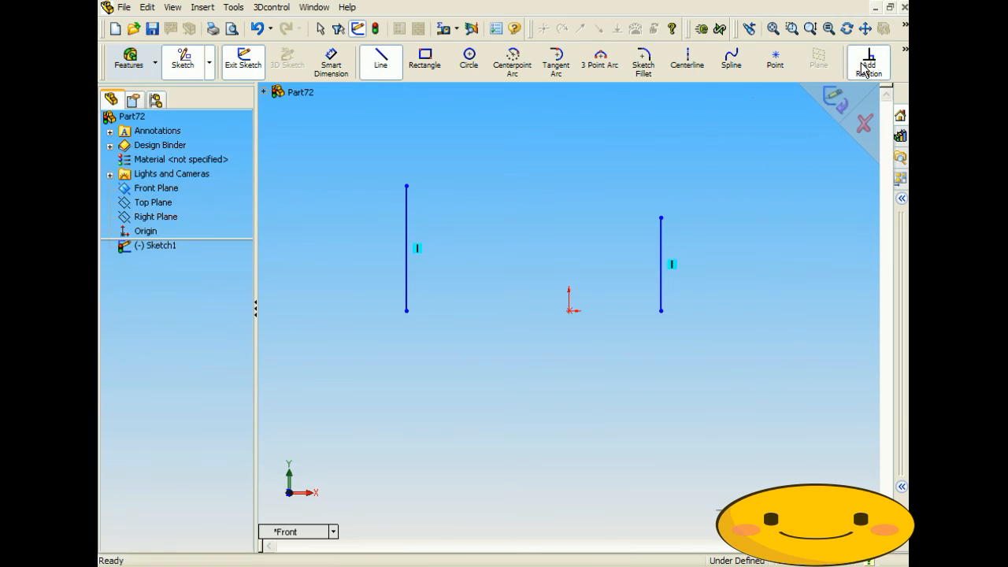
click(406, 230)
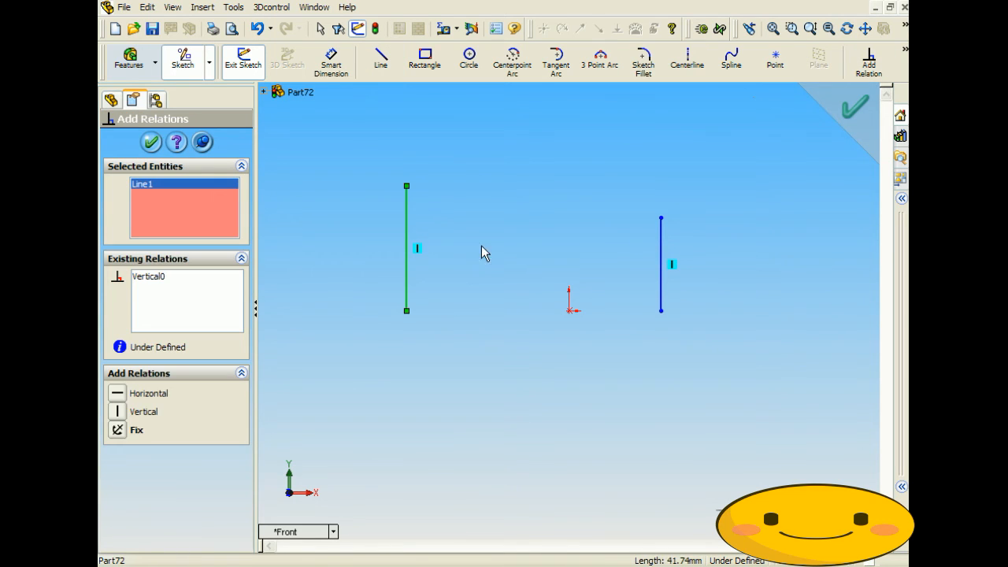
click(660, 254)
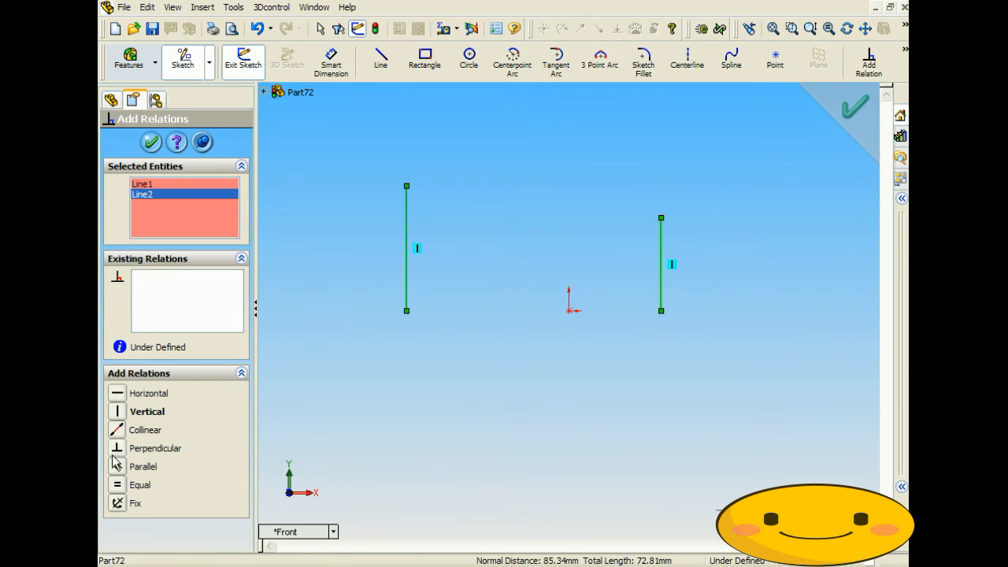
click(118, 486)
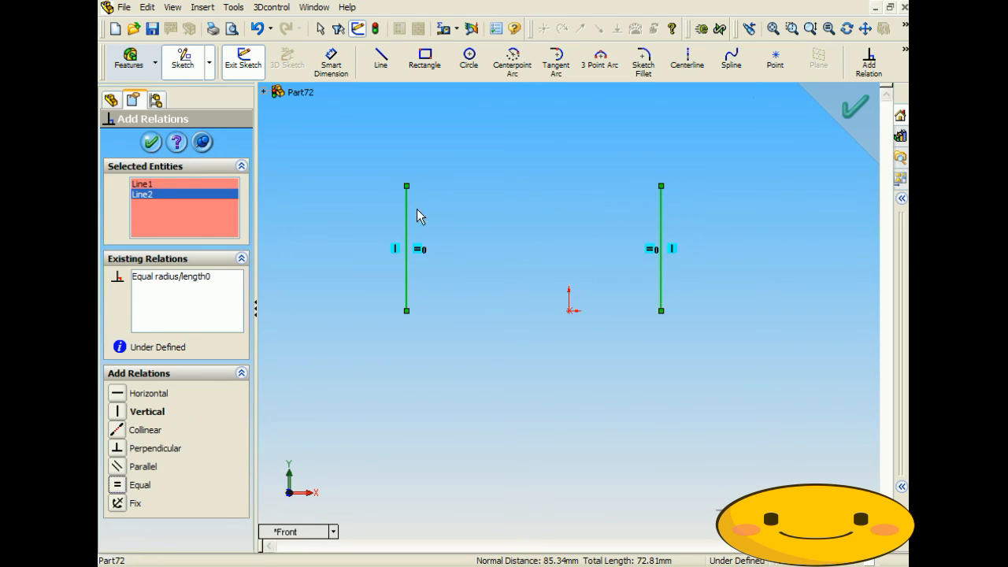
click(151, 142)
Sketch a wide rectangle below the origin and the two vertical lines
mouse_move(315, 283)
middle_down()
mouse_move(342, 277)
mouse_move(321, 281)
middle_up()
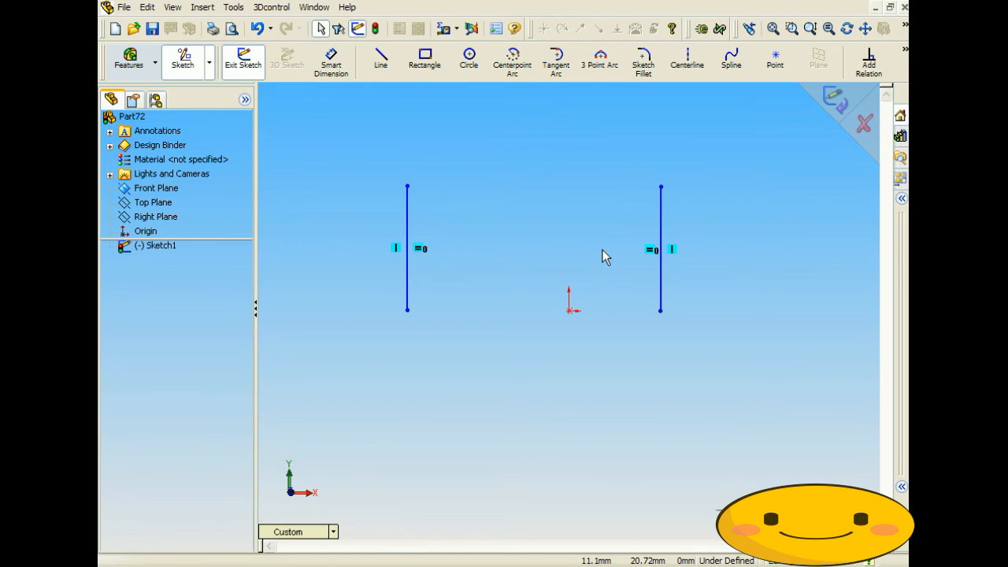
scroll(488, 147, up, 2)
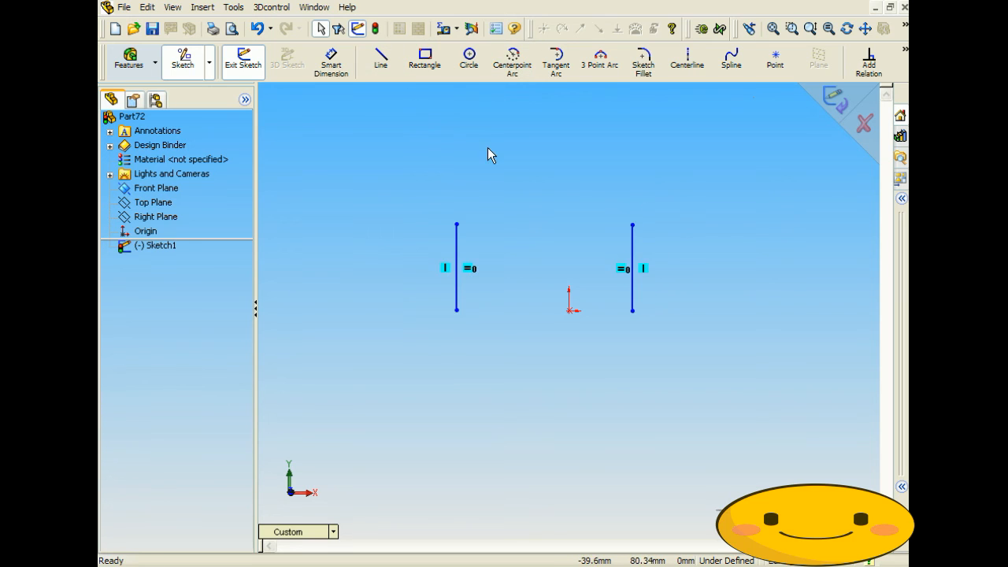
click(424, 62)
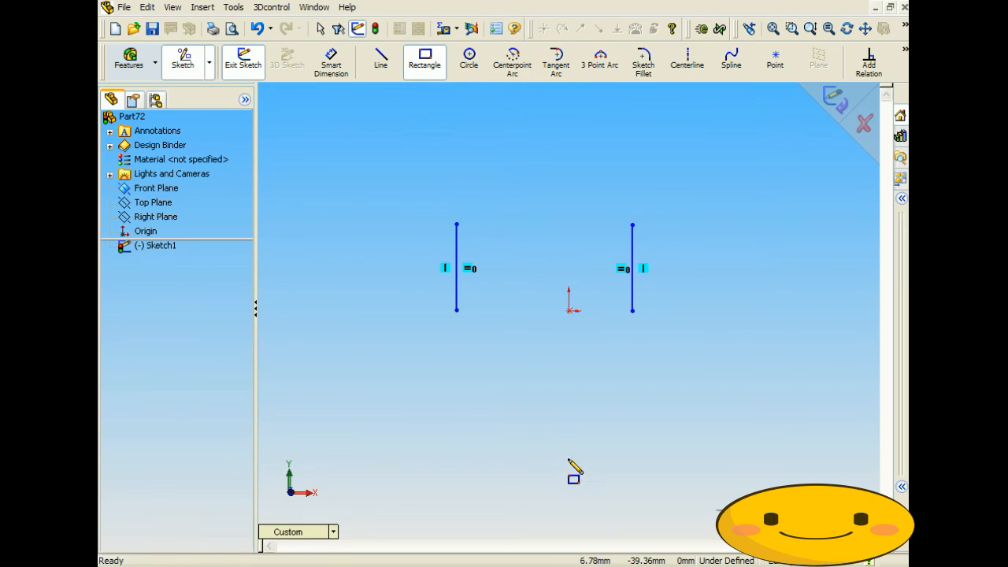
click(388, 353)
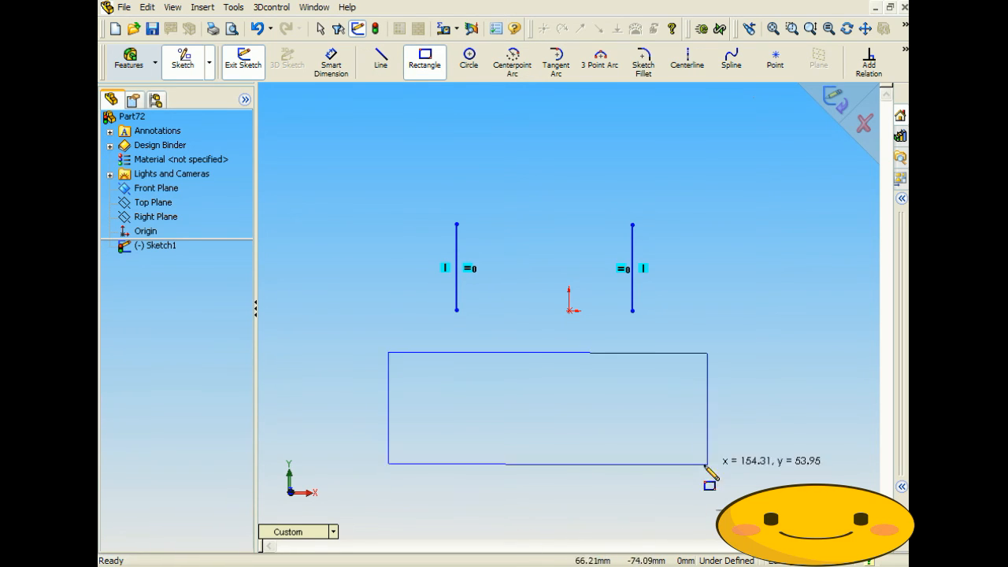
click(743, 461)
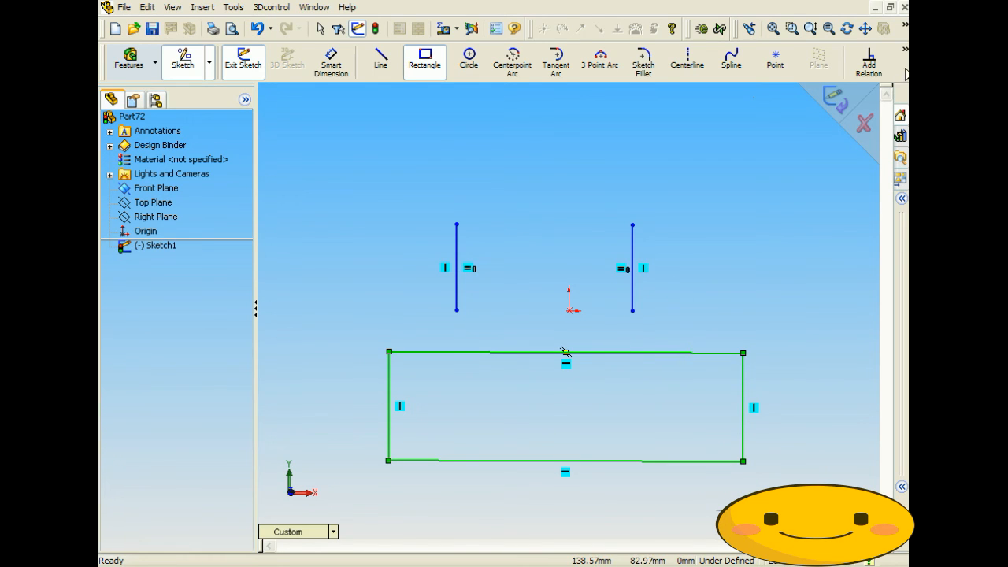
Add an equal relation to all four edges of the rectangle
click(879, 70)
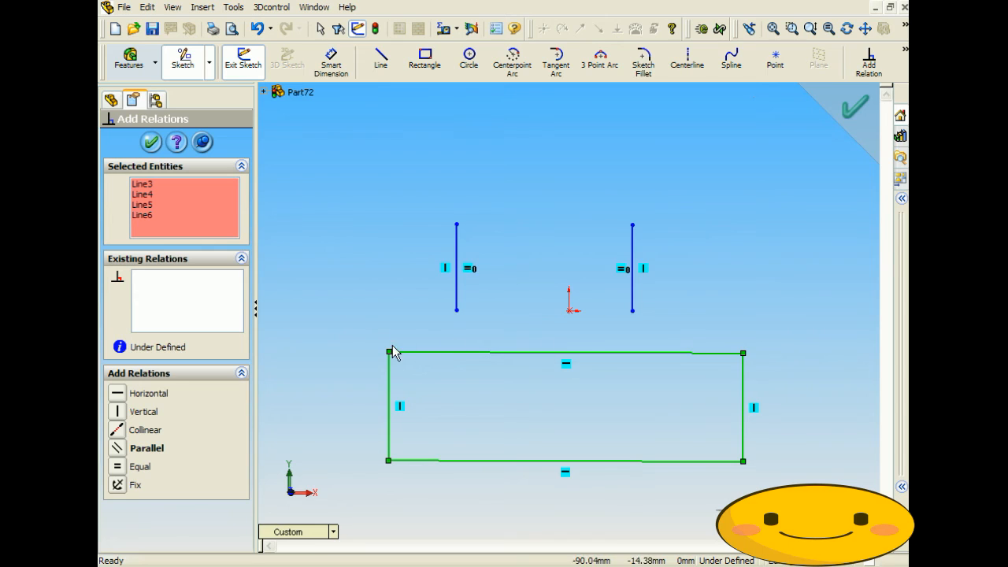
click(117, 467)
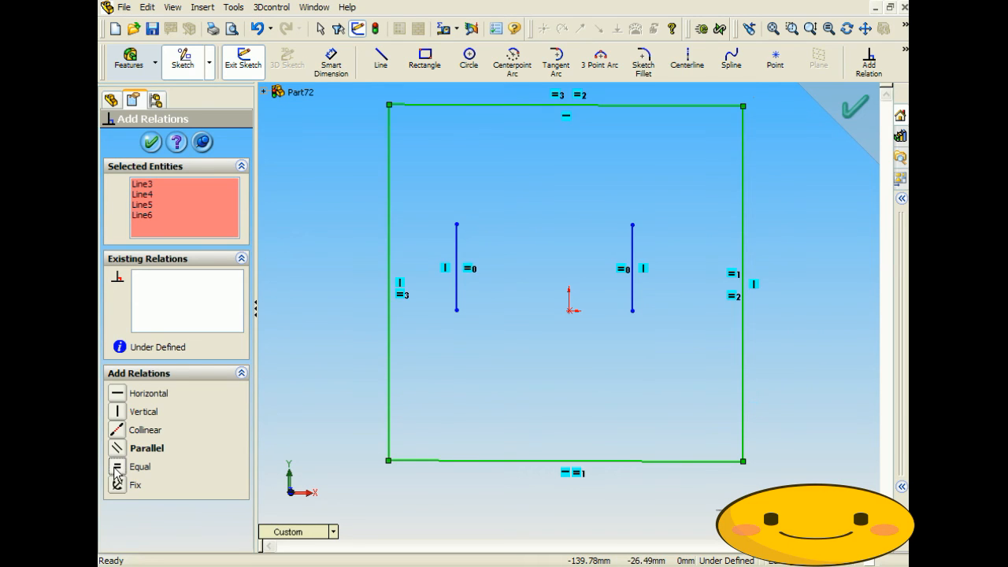
click(157, 148)
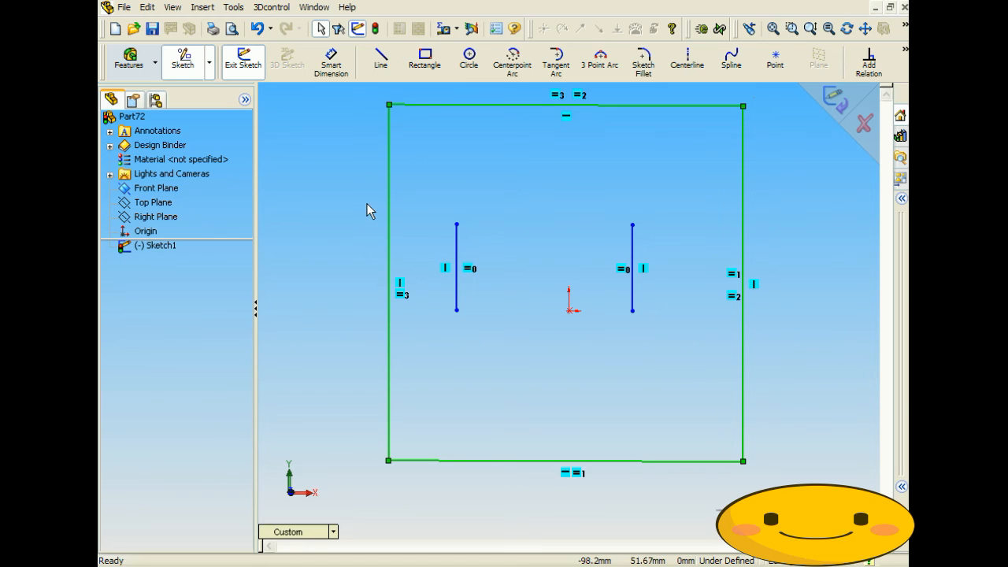
Dimension the square's left vertical edge and set its length to 50 mm
click(337, 75)
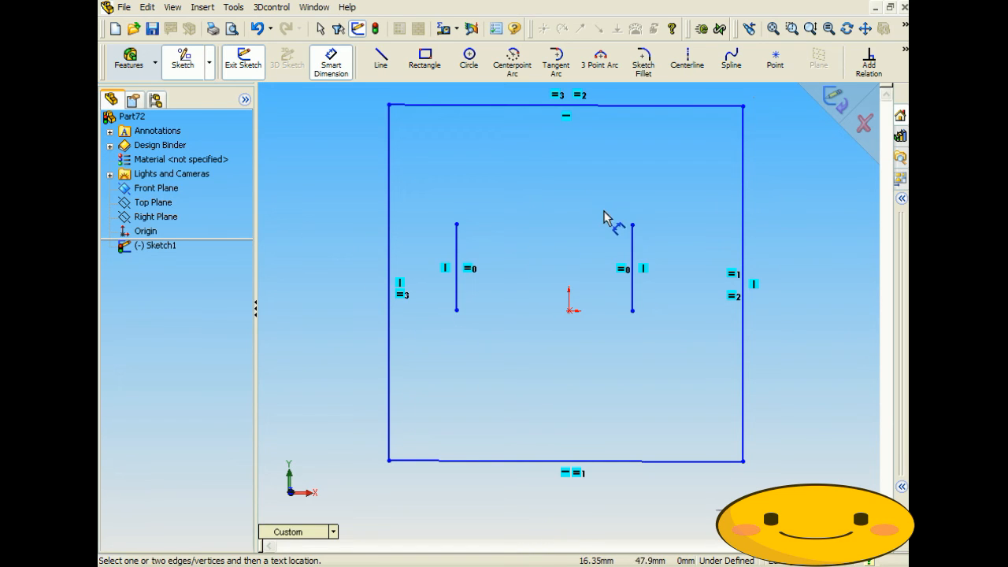
click(388, 225)
click(321, 223)
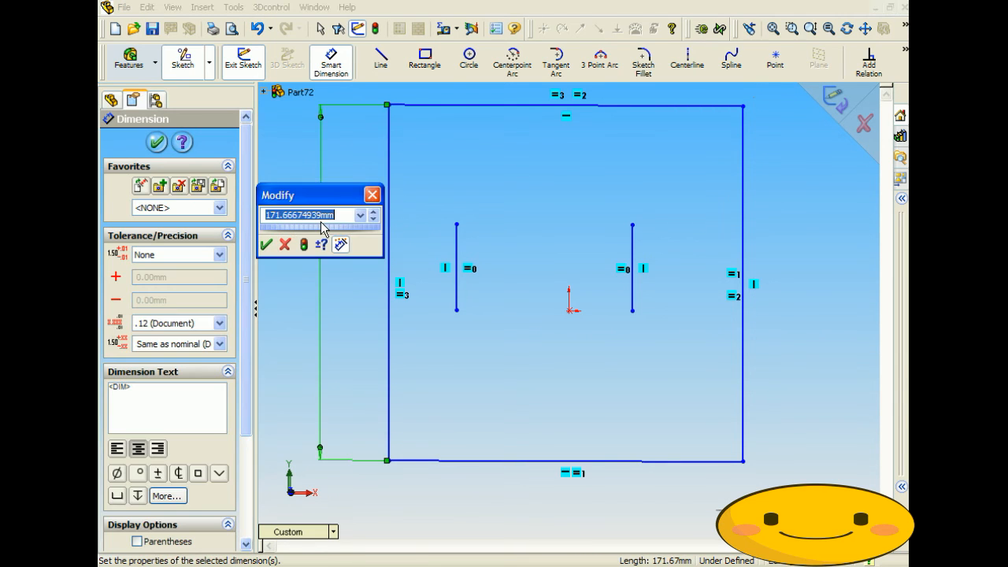
text(50)
key(Return)
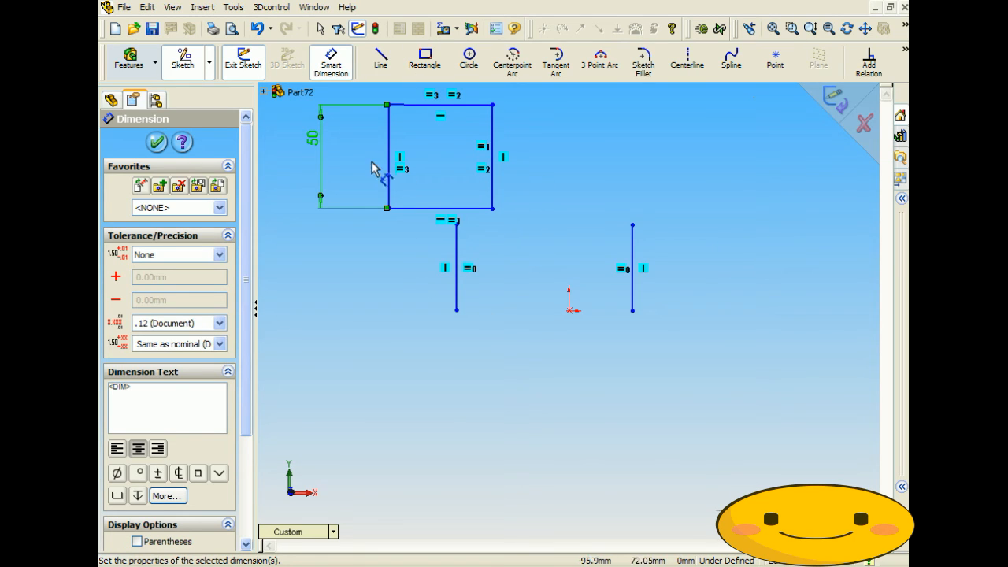
Sketch a closed three-line triangle below the origin, with its upper right sloping side about 138 mm long
click(381, 61)
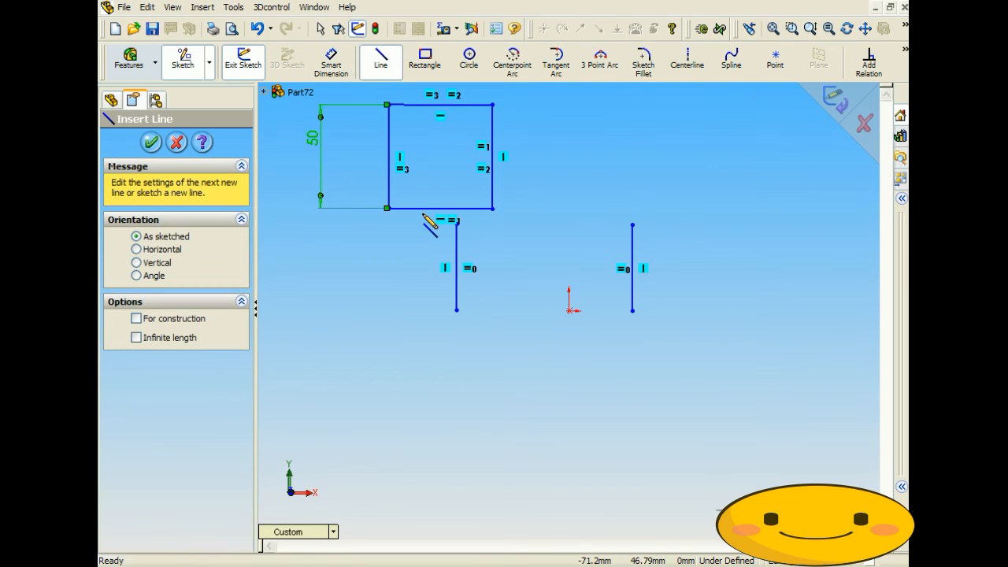
click(540, 360)
click(388, 476)
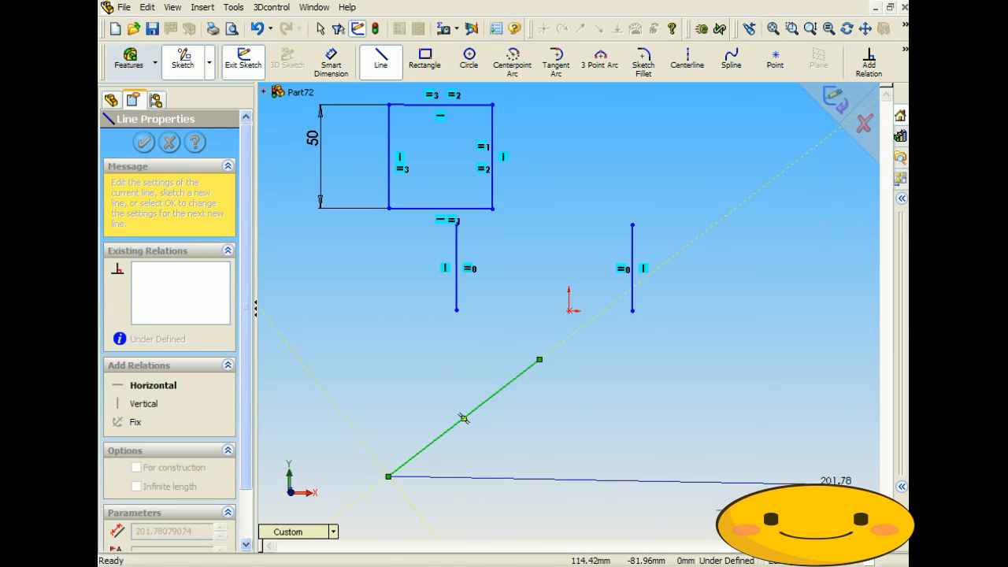
click(811, 450)
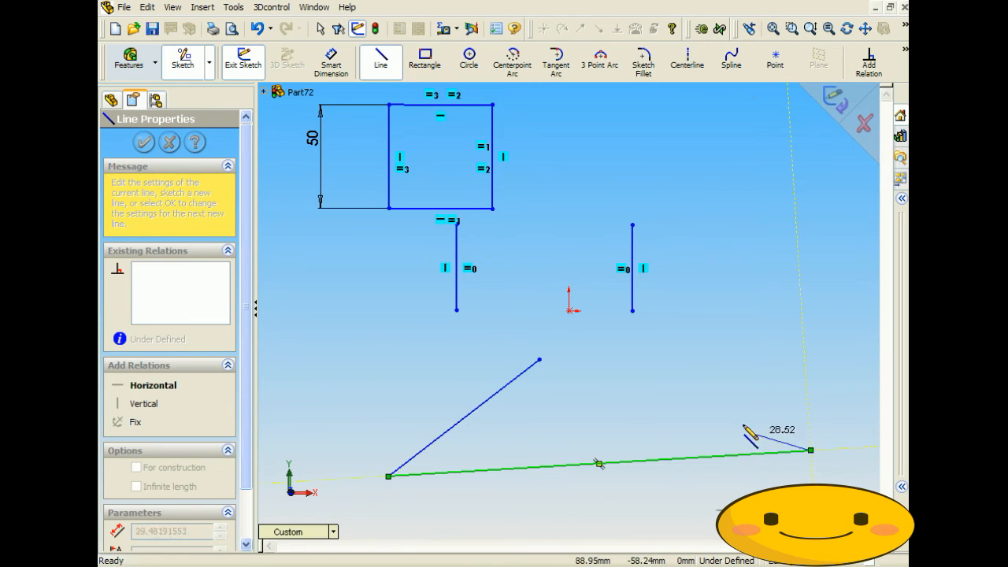
click(540, 359)
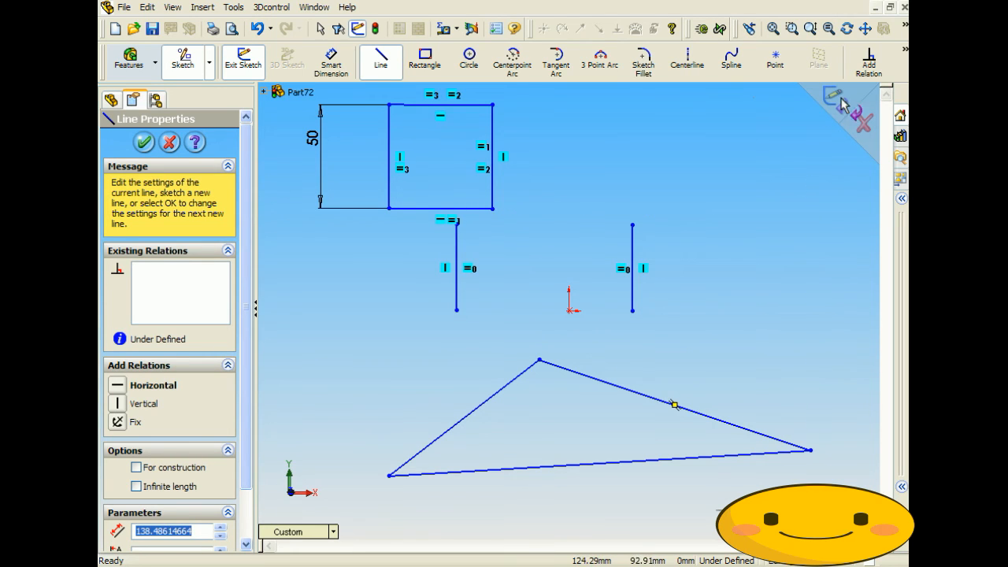
Add equal relations between the triangle's upper right side and its base, and between its left side and upper right side
click(869, 63)
click(599, 380)
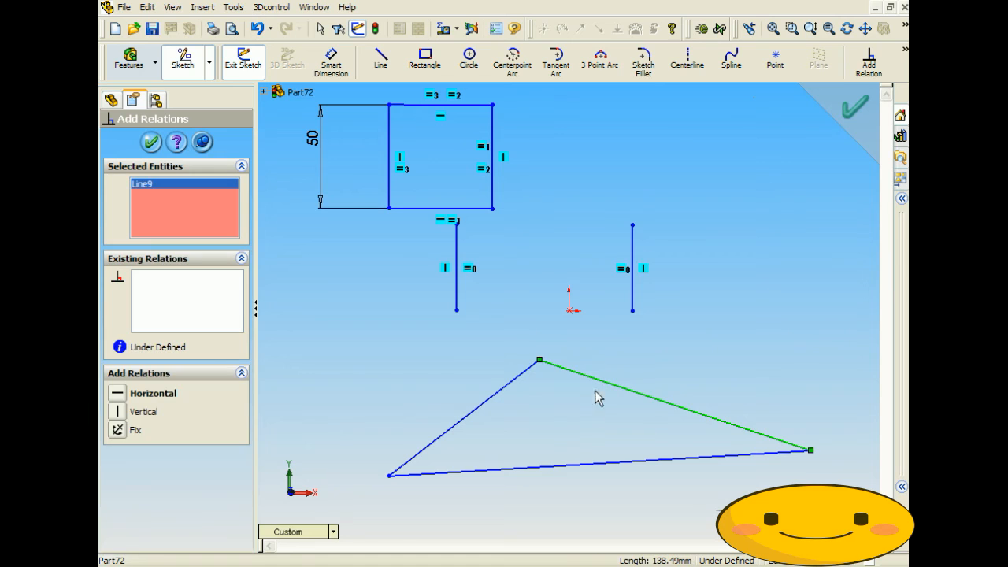
click(589, 464)
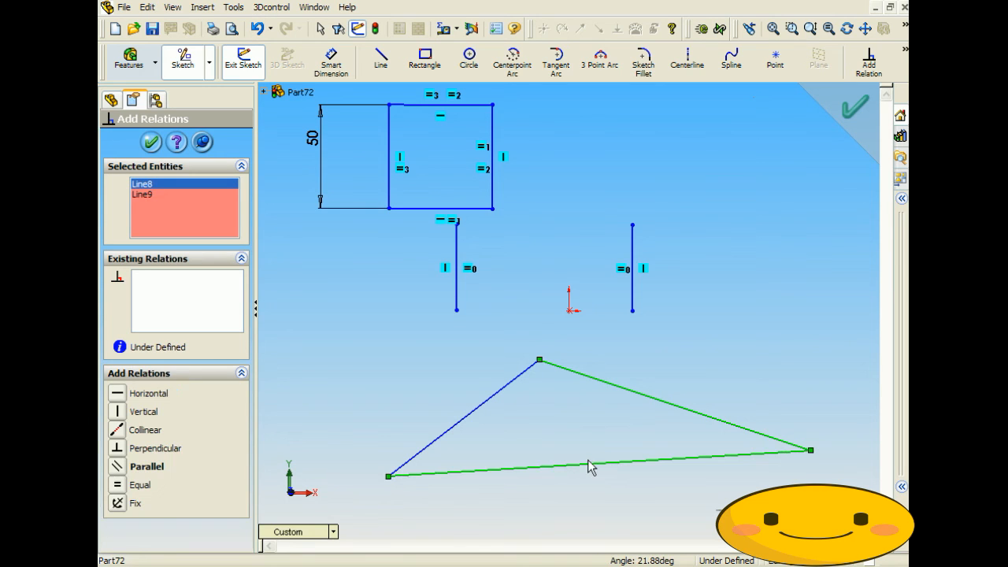
click(122, 488)
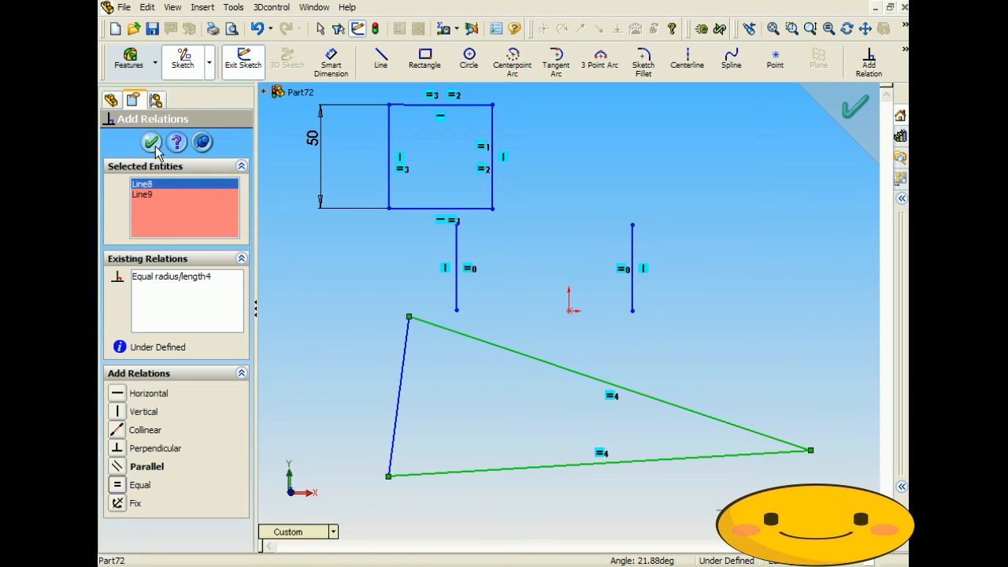
click(400, 402)
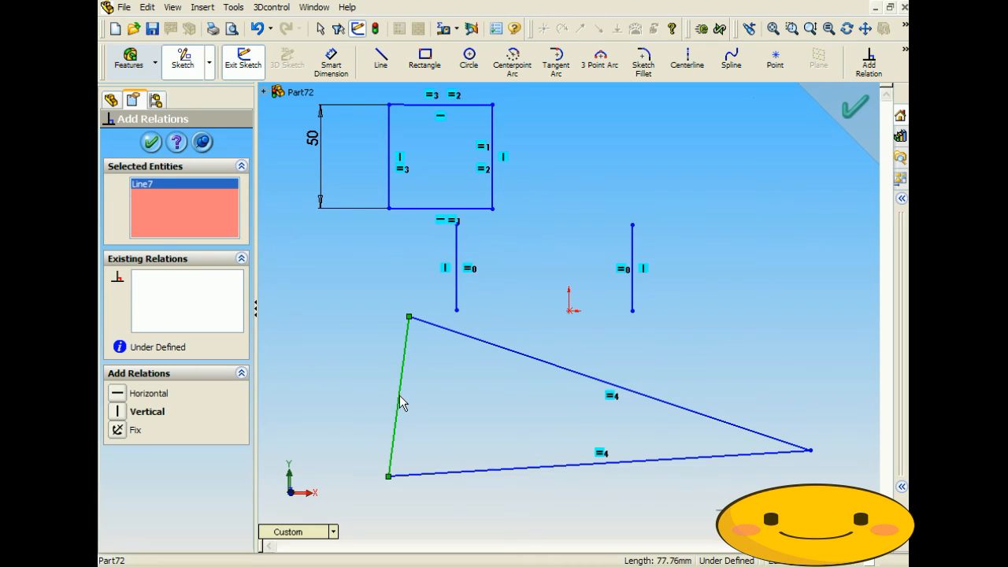
click(445, 330)
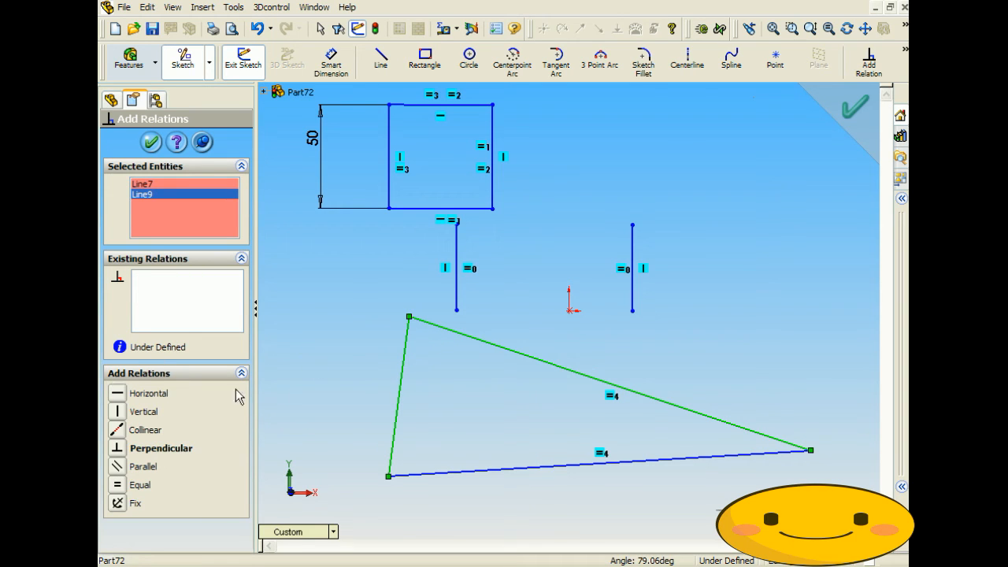
click(117, 484)
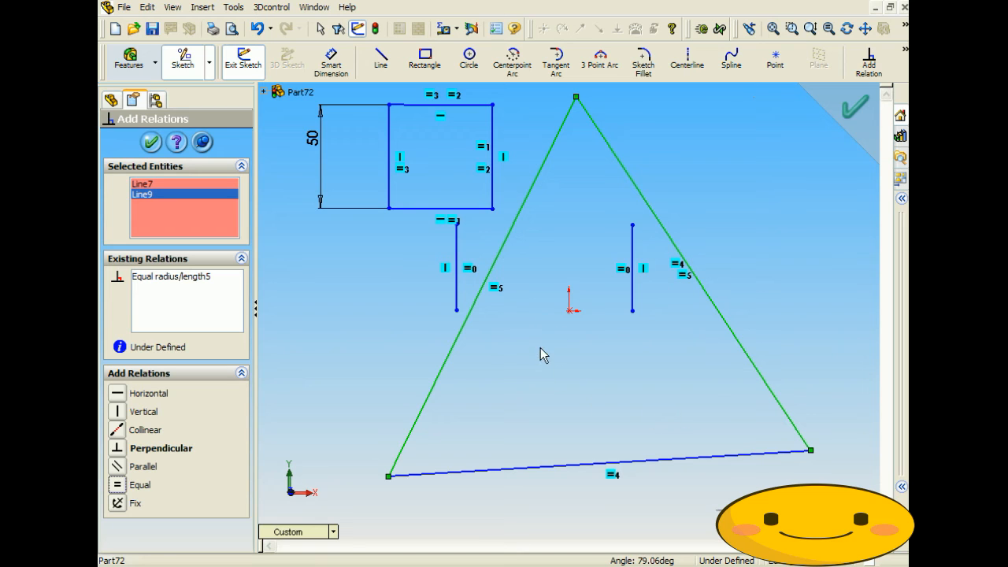
click(151, 142)
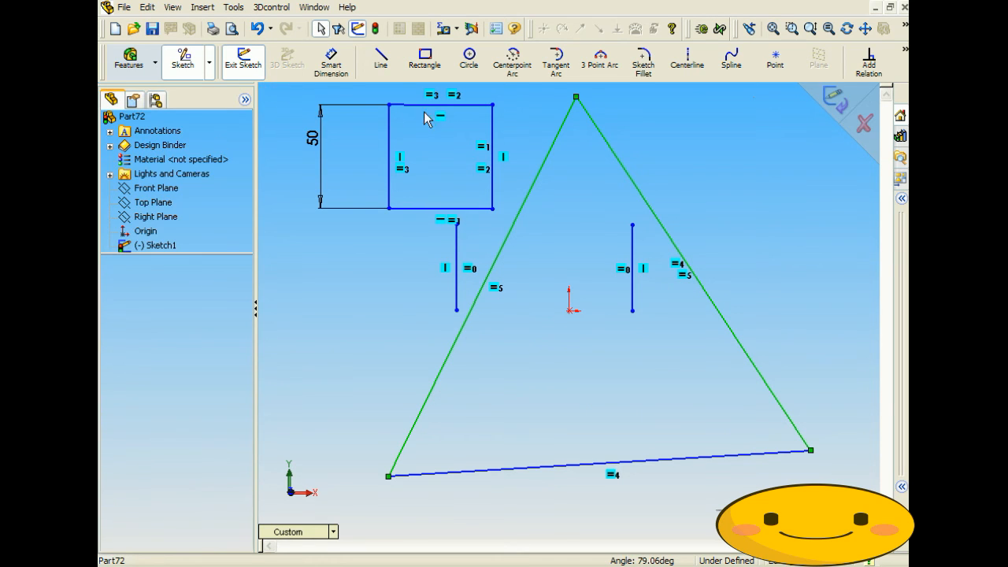
Dimension the triangle's left side and set its length to 60 mm
click(319, 77)
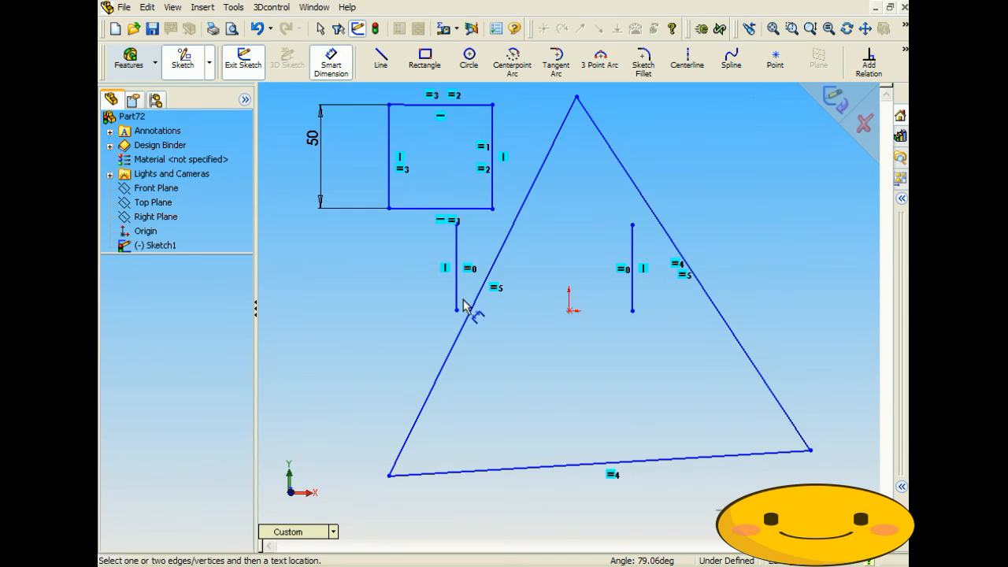
click(465, 331)
click(417, 328)
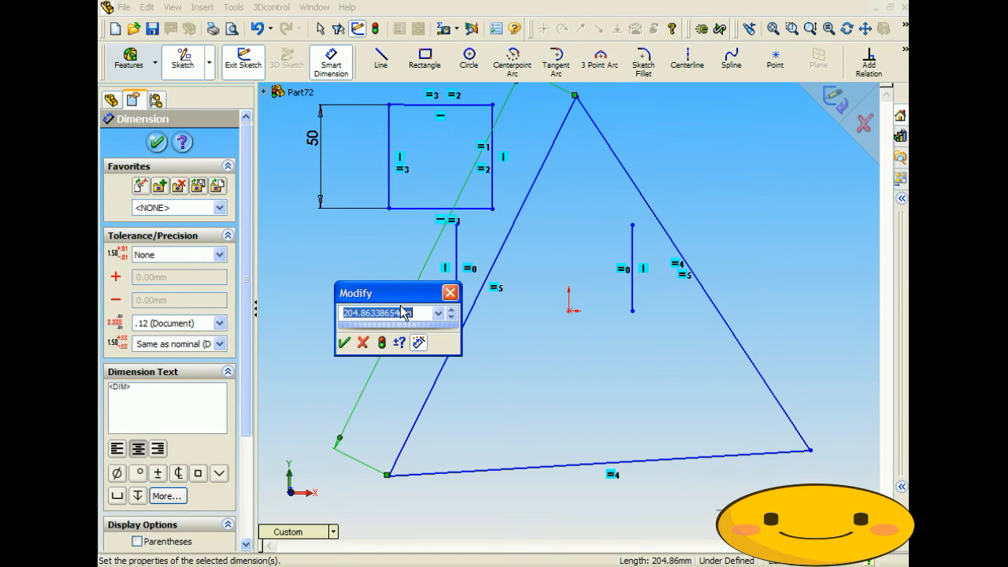
text(60)
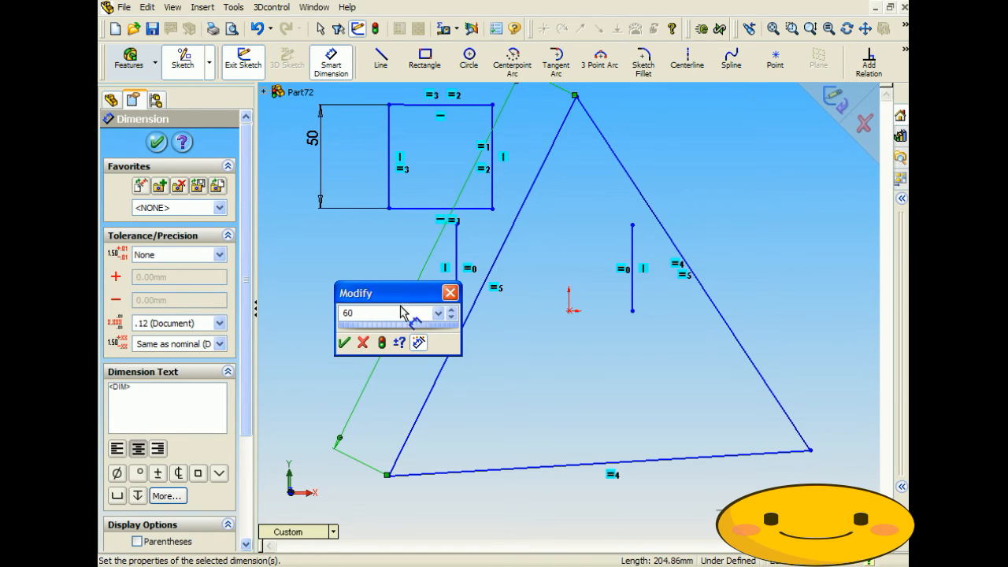
key(Return)
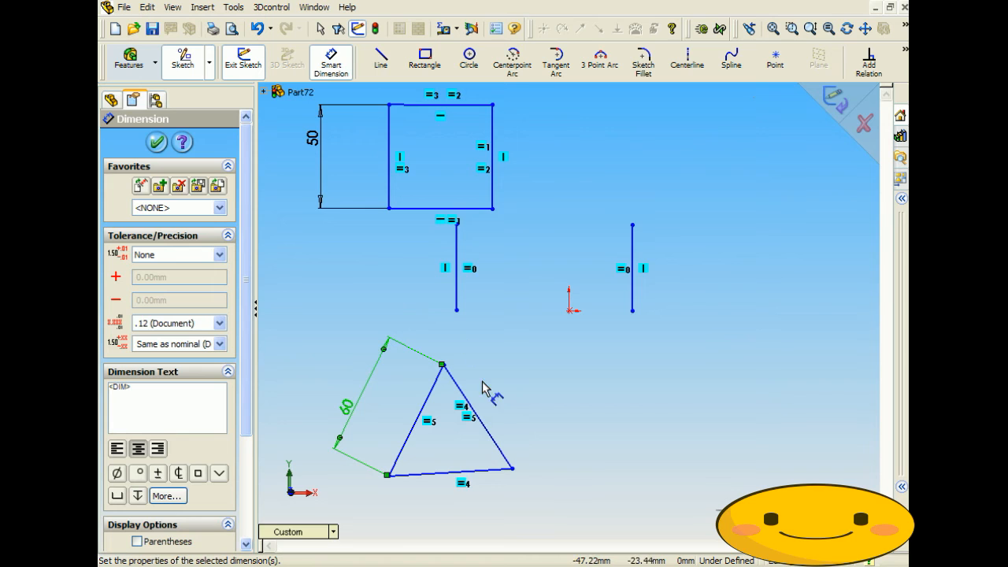
Add driven length dimensions to the triangle's right side and base
click(471, 406)
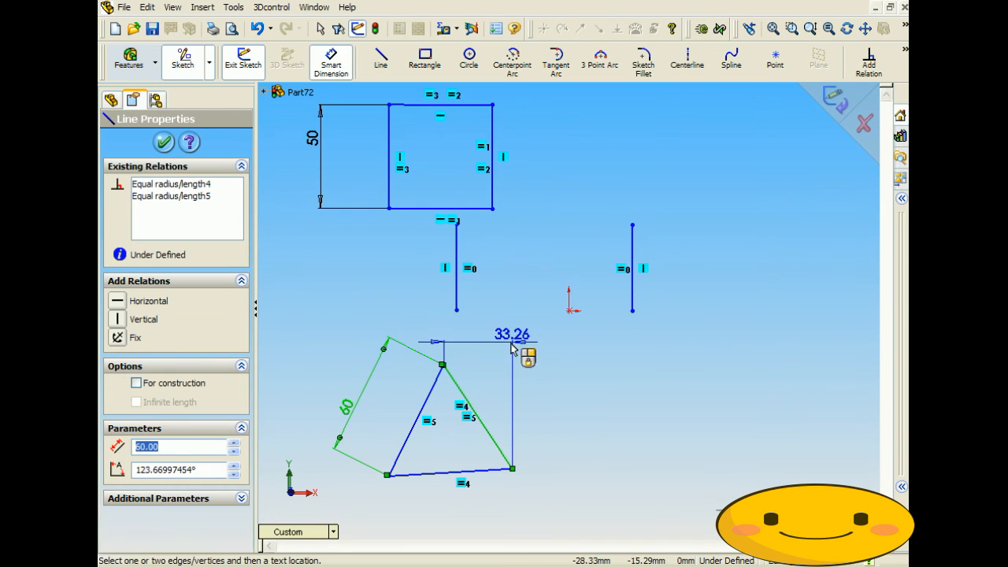
click(522, 369)
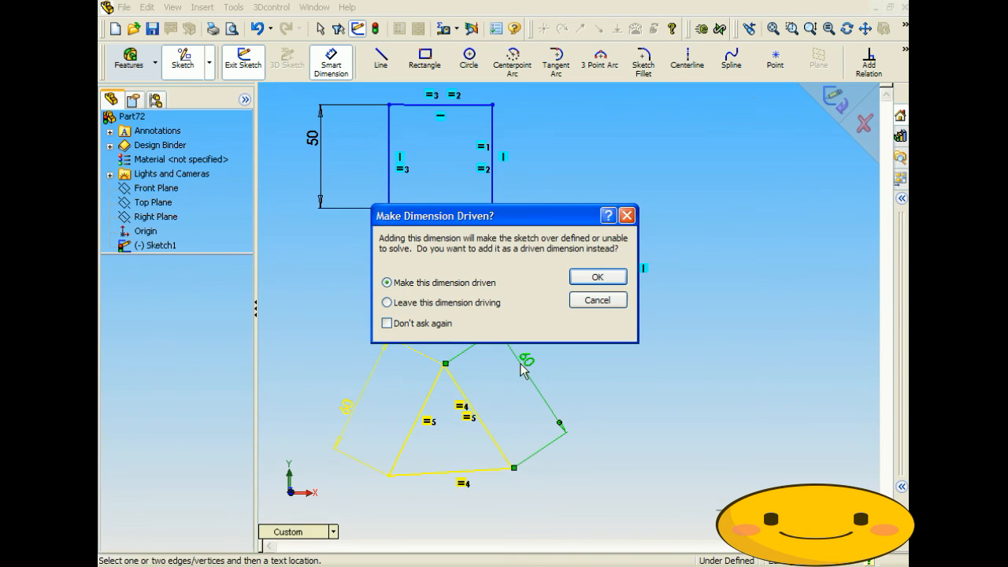
click(596, 277)
click(462, 470)
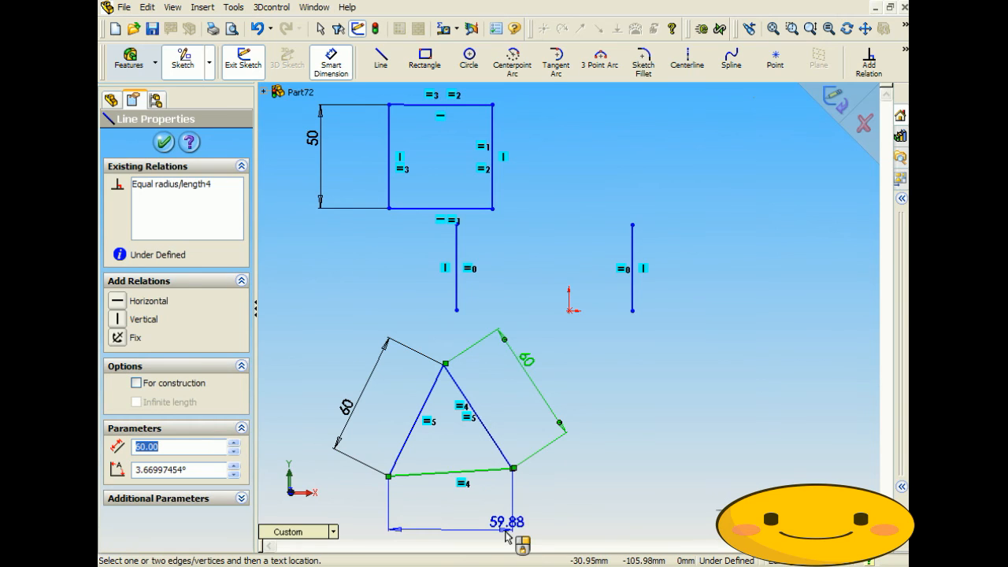
click(518, 529)
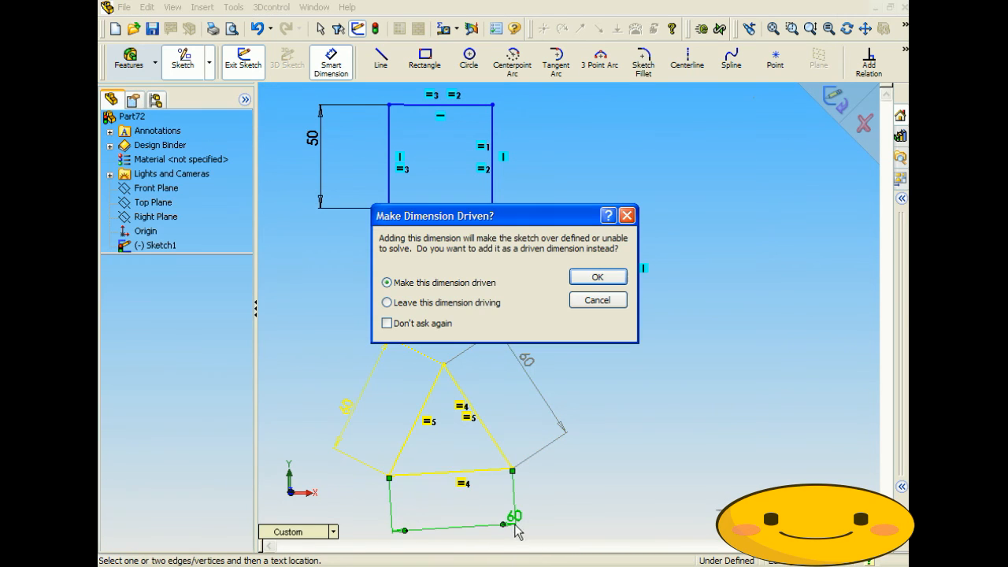
click(595, 275)
Close the current part and create a new part document
scroll(496, 388, up, 3)
click(684, 400)
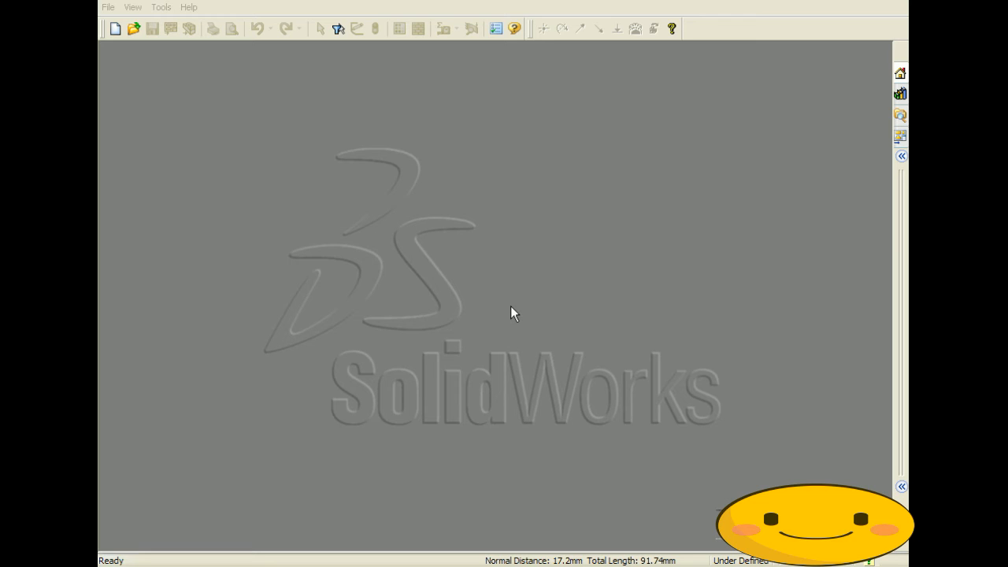
click(108, 8)
click(126, 24)
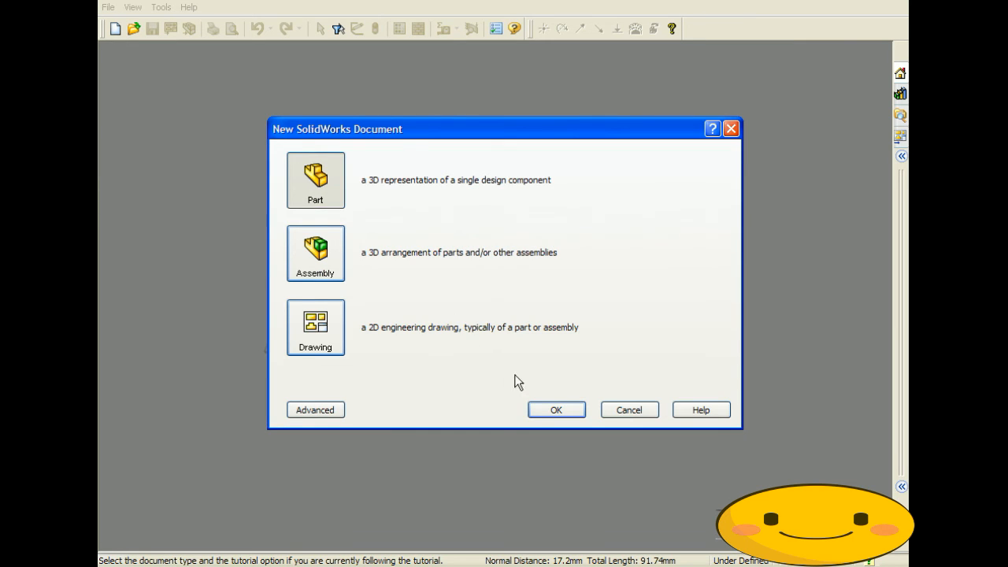
click(540, 408)
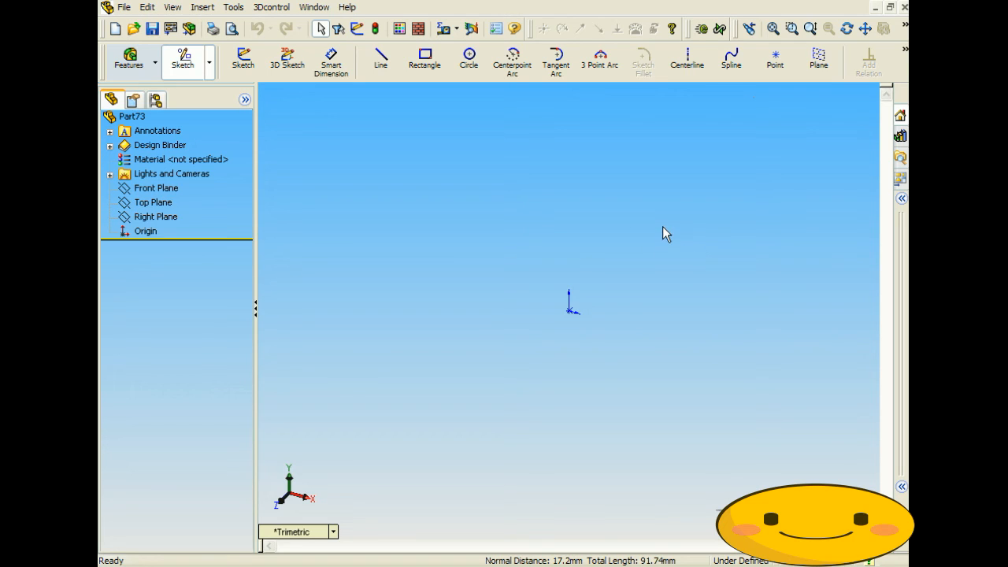
Sketch two circles of about 12 mm radius on the Front Plane, level with each other on either side of the origin
click(469, 61)
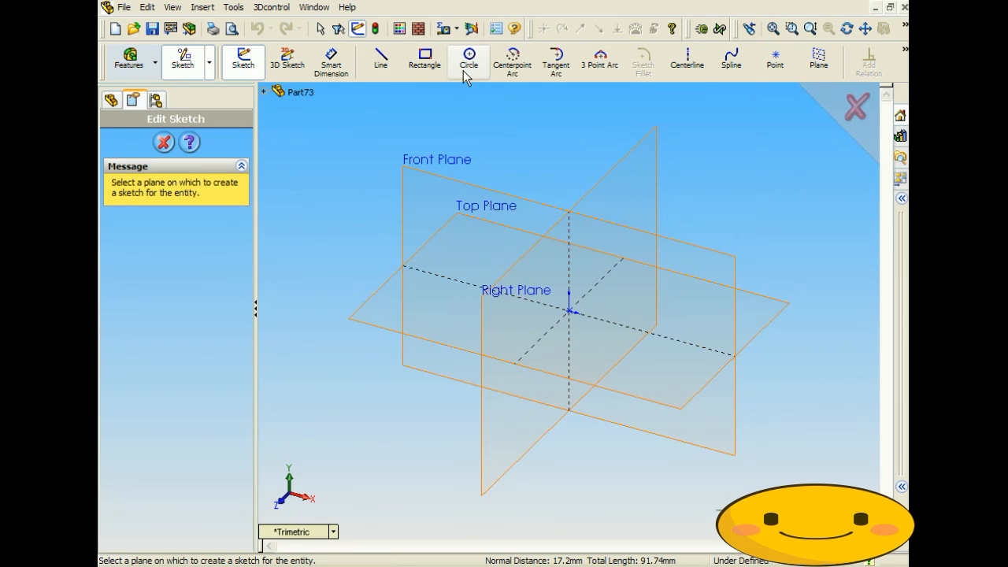
click(496, 197)
click(391, 240)
click(424, 256)
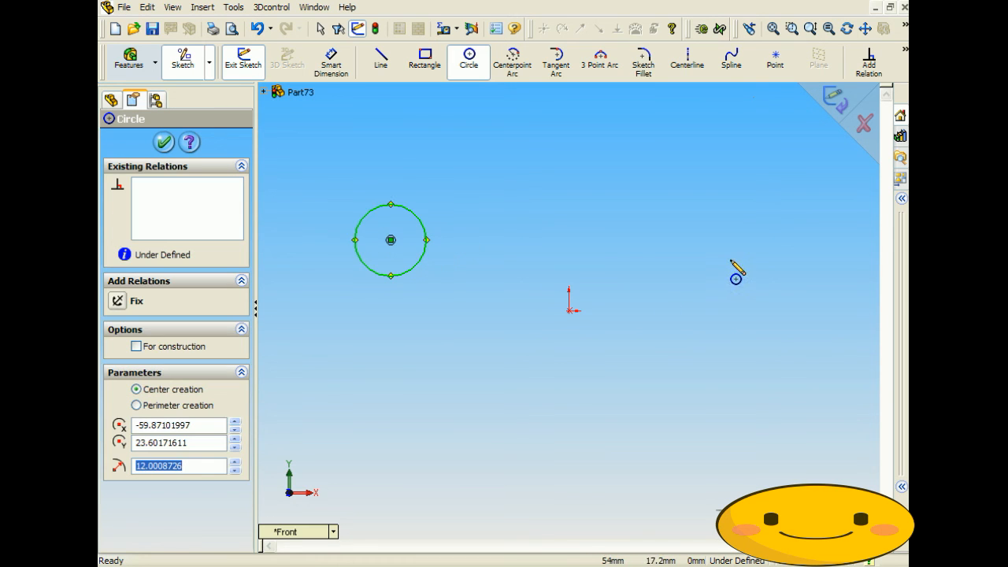
click(711, 240)
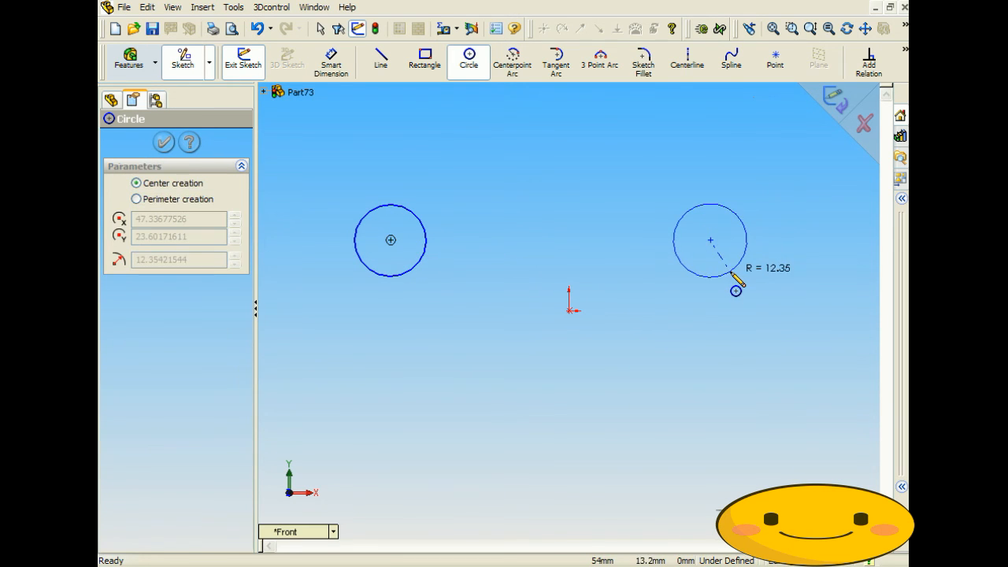
click(735, 270)
click(164, 142)
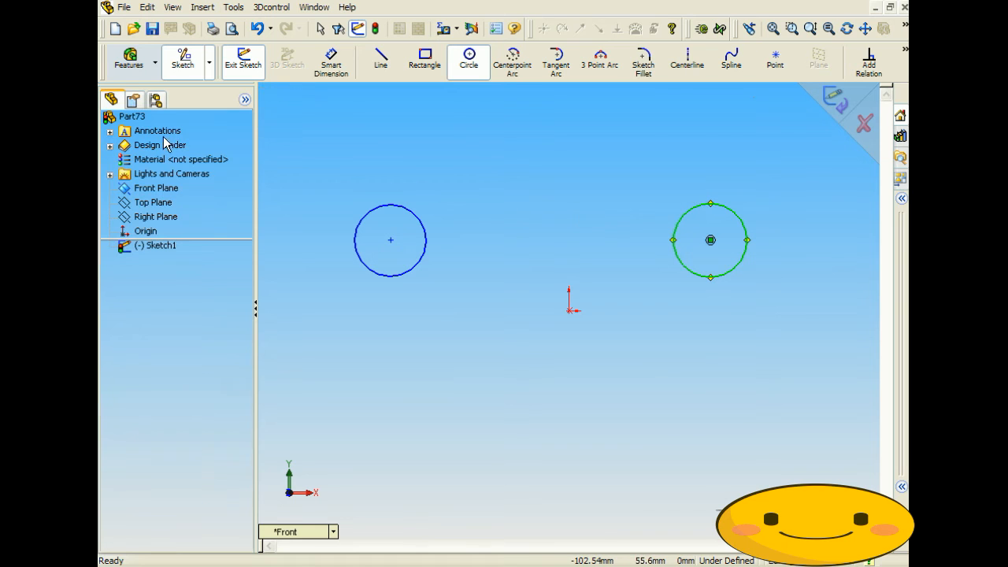
Space the two circle centers 150 mm apart with a dimension, and delete that dimension
click(330, 63)
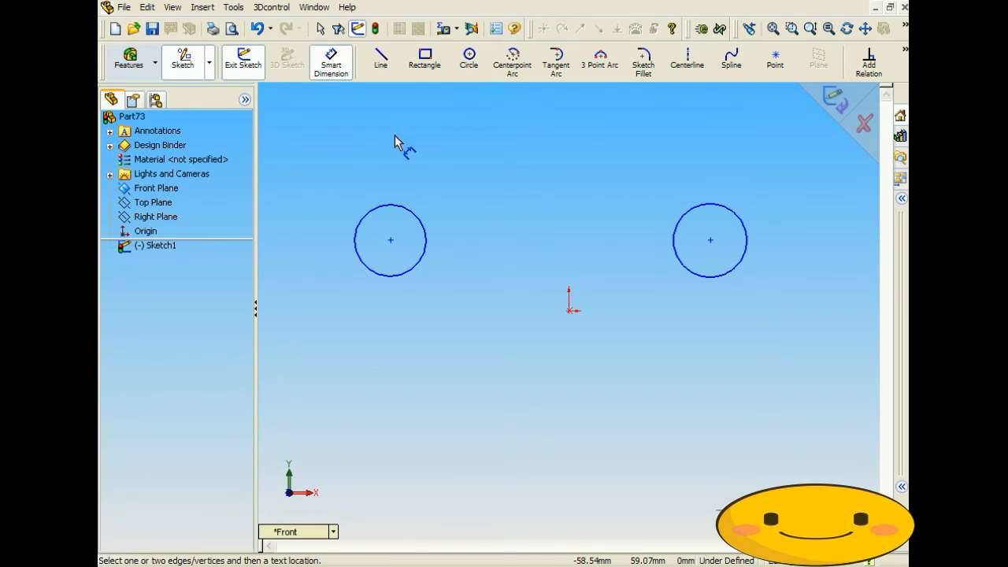
click(391, 240)
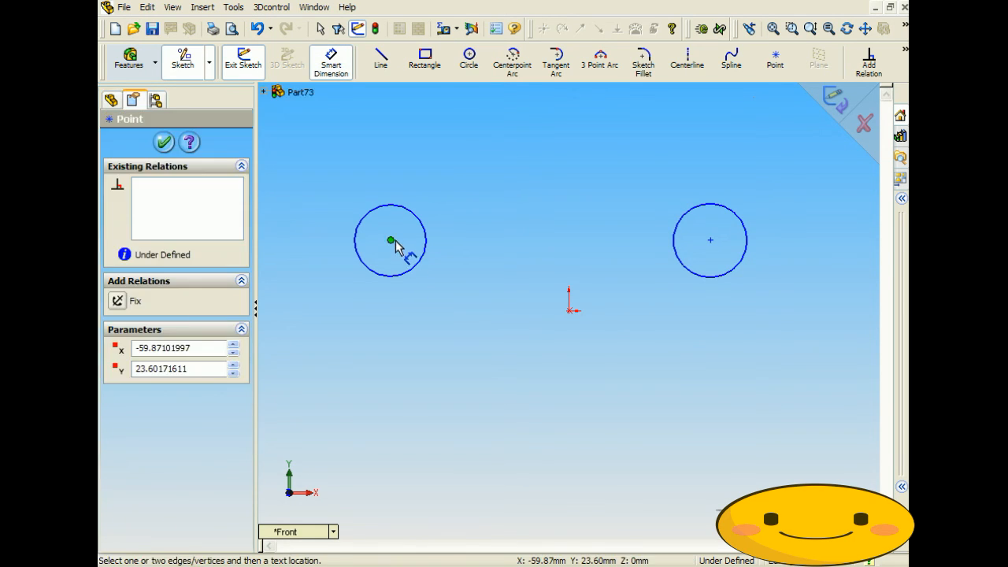
click(711, 240)
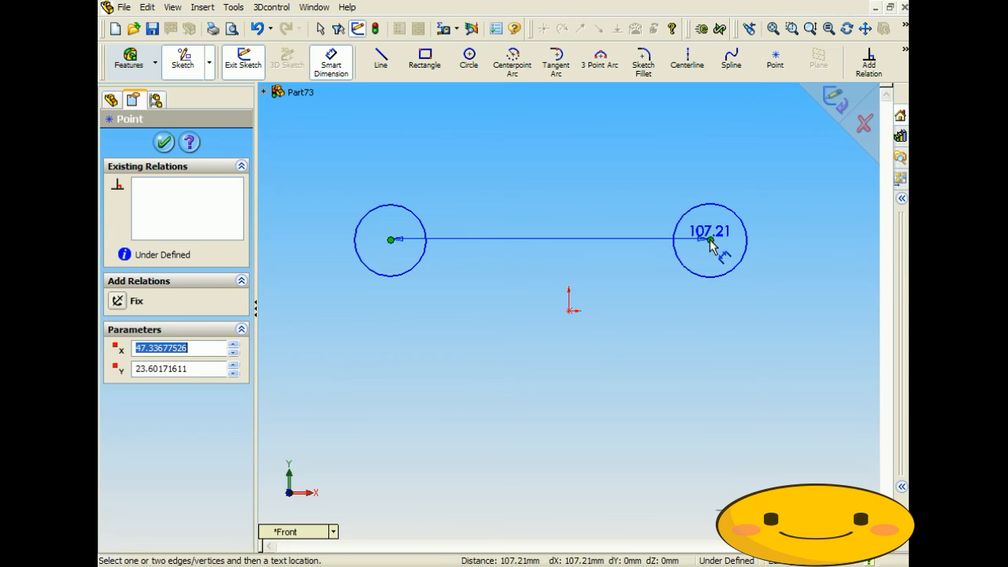
click(525, 162)
text(150)
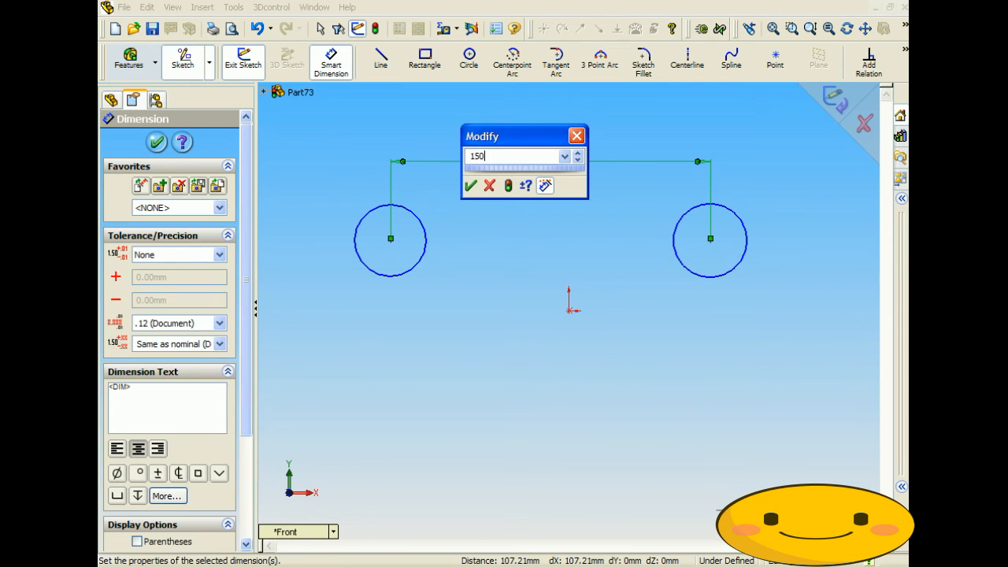
key(Return)
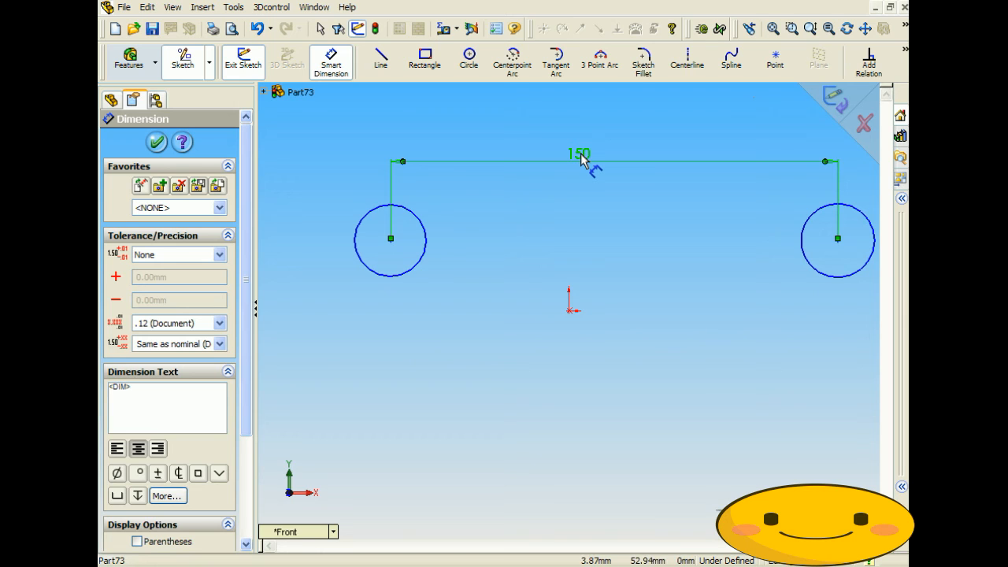
key(Delete)
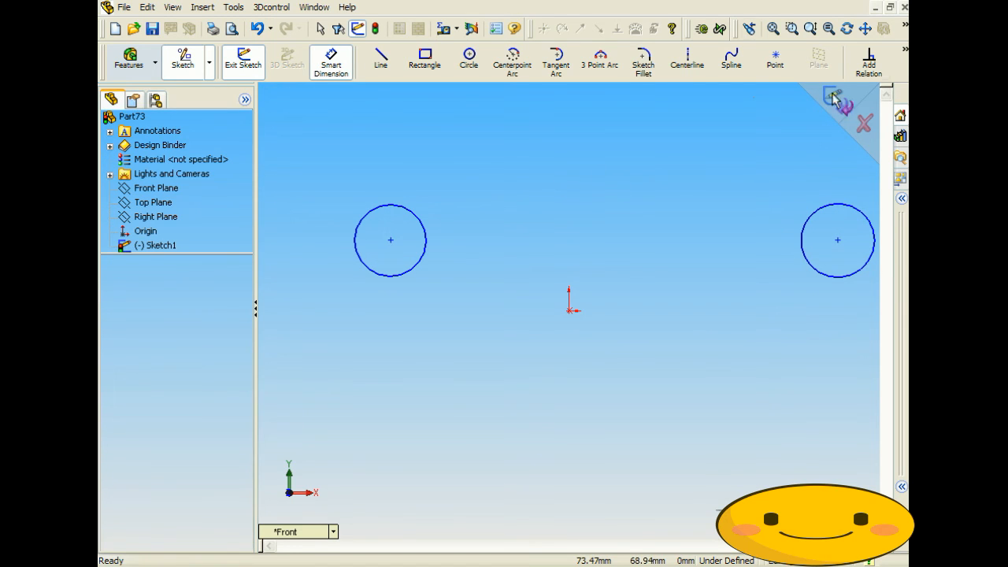
Add a Fix relation to the circle on the right side of the origin
click(872, 74)
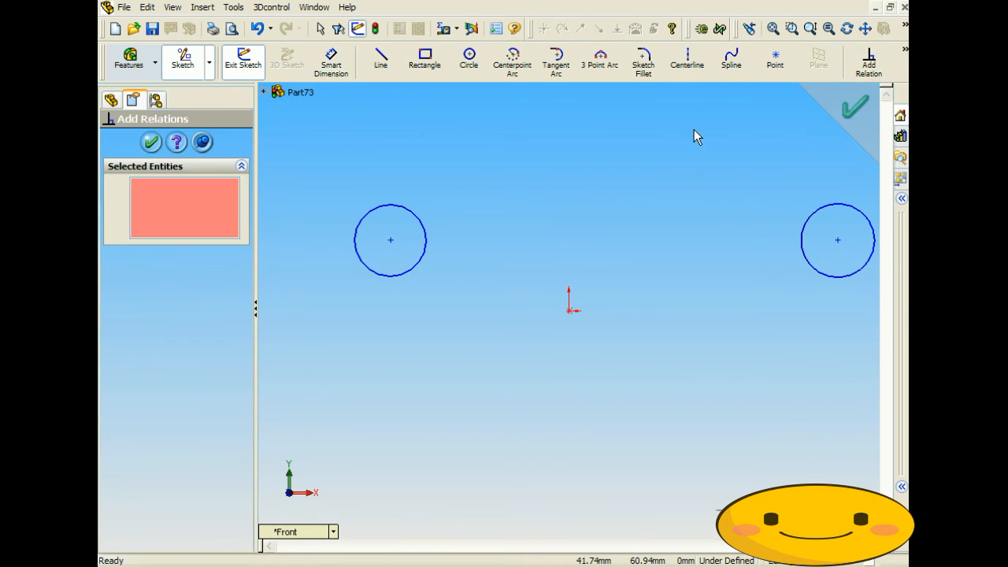
click(820, 274)
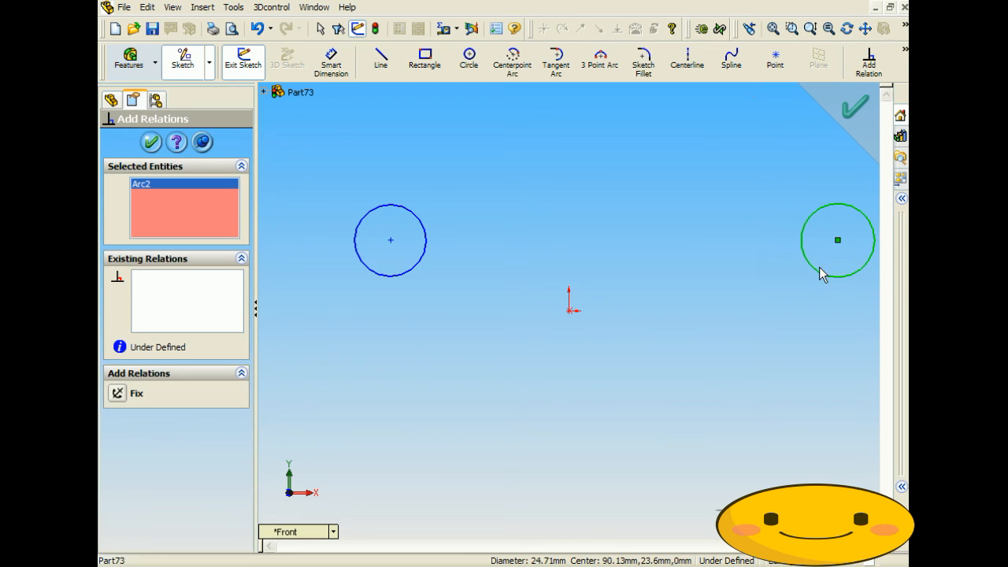
click(116, 395)
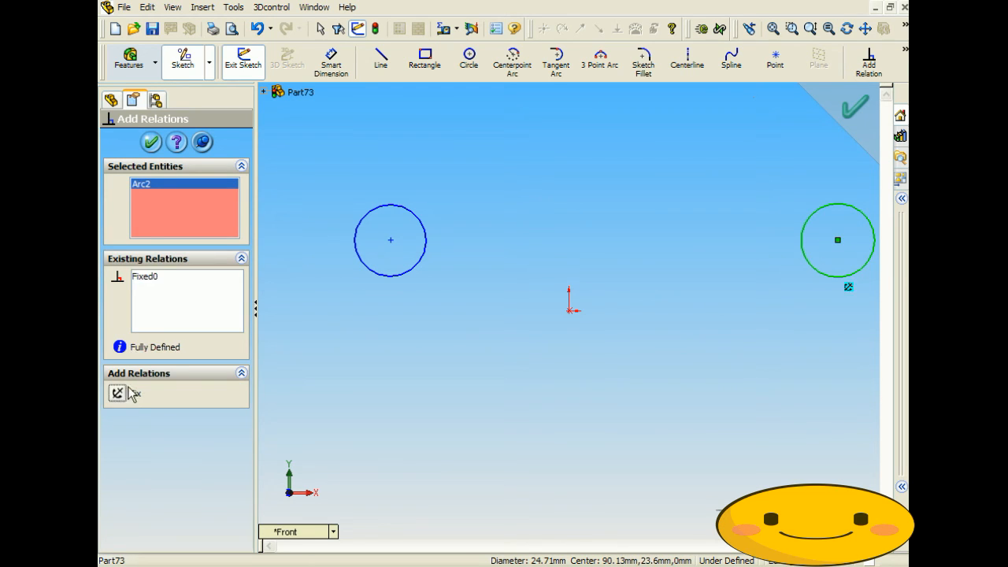
click(150, 142)
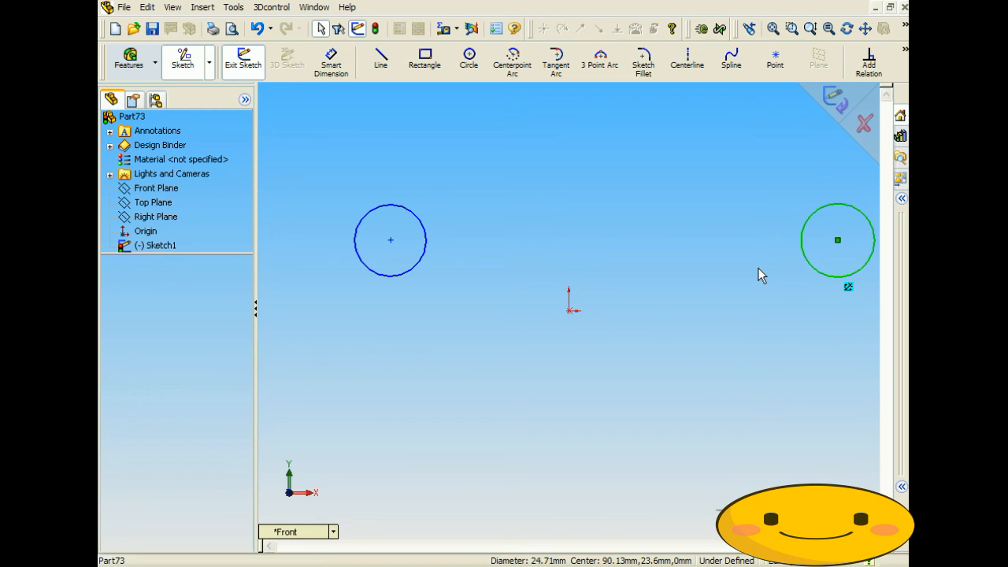
Space the two circle centers 200 mm apart with a dimension, and delete that dimension
click(331, 63)
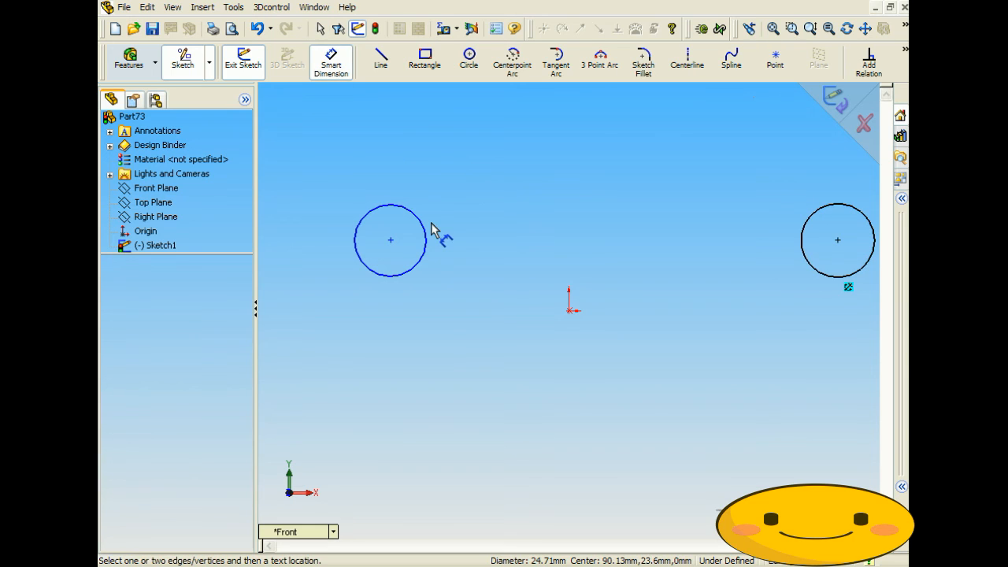
click(391, 239)
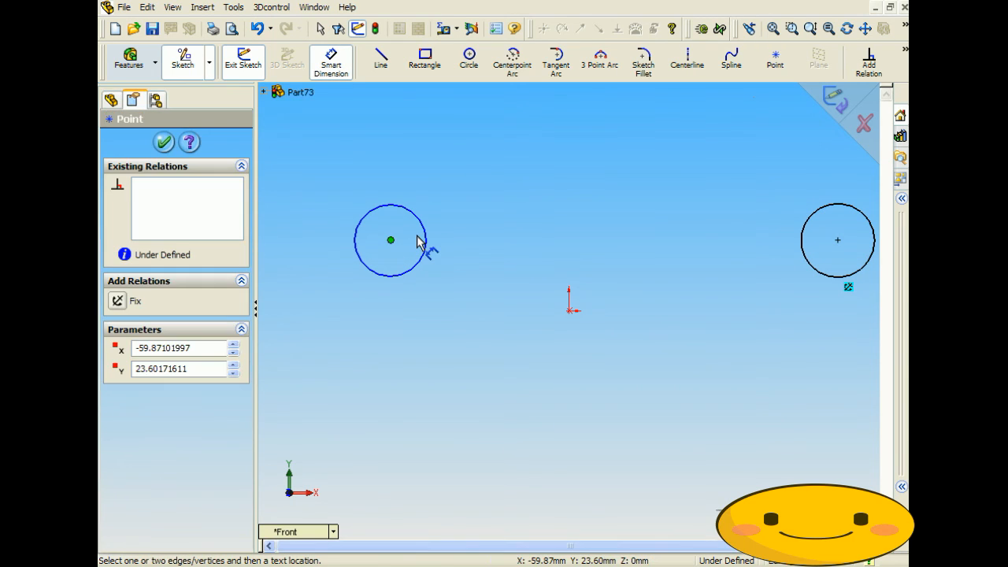
click(837, 239)
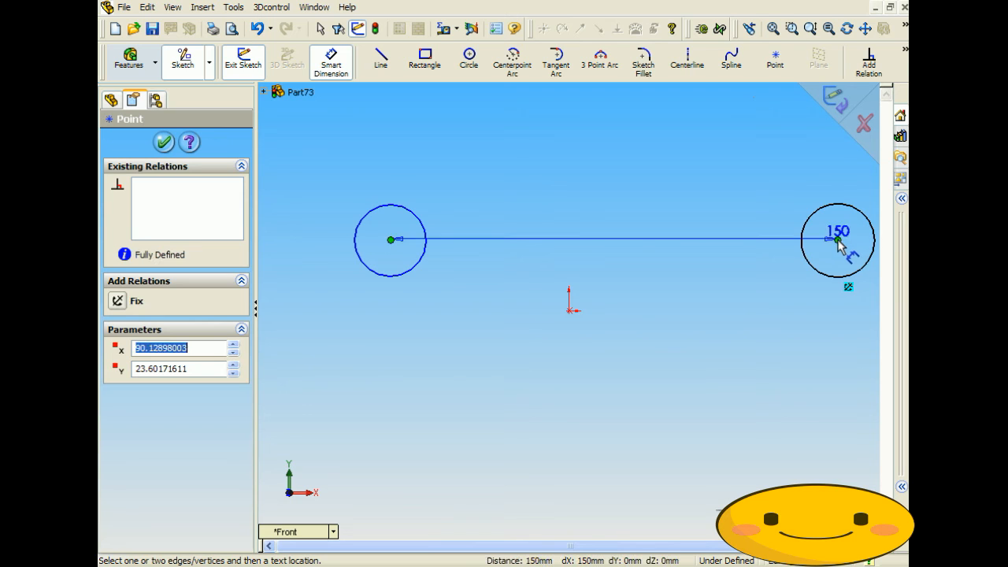
click(521, 155)
text(200)
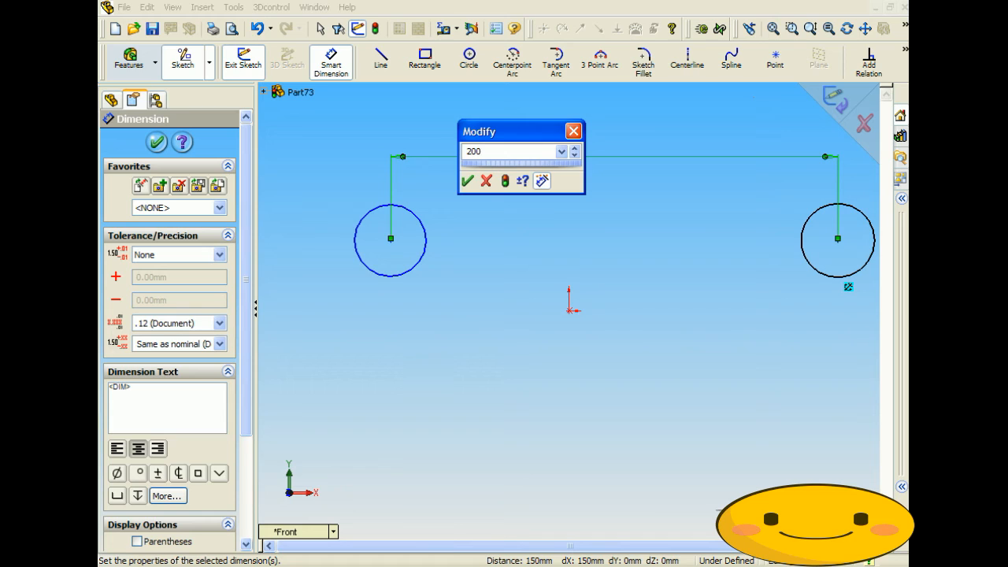
key(Return)
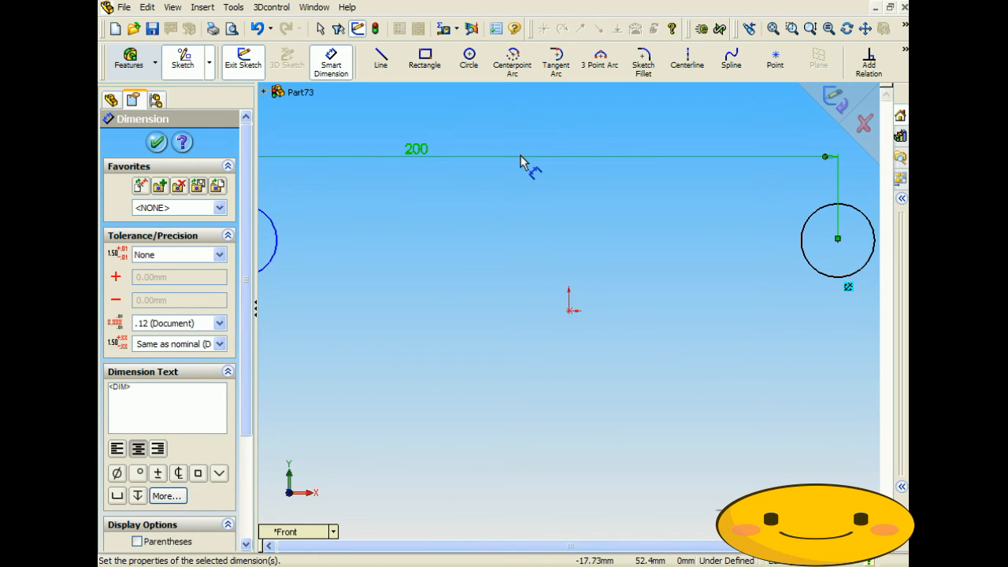
key(f)
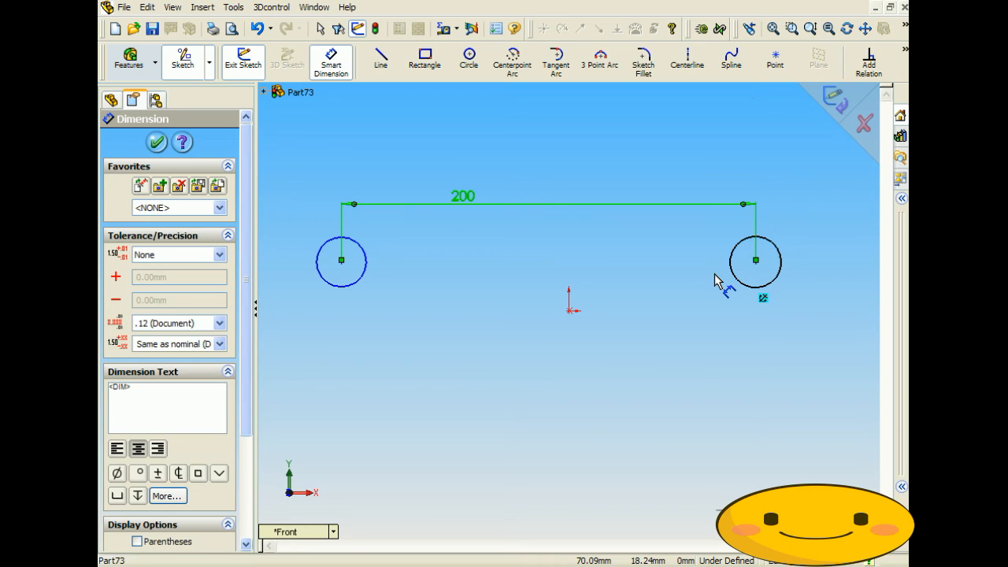
scroll(725, 283, down, 1)
scroll(725, 283, up, 1)
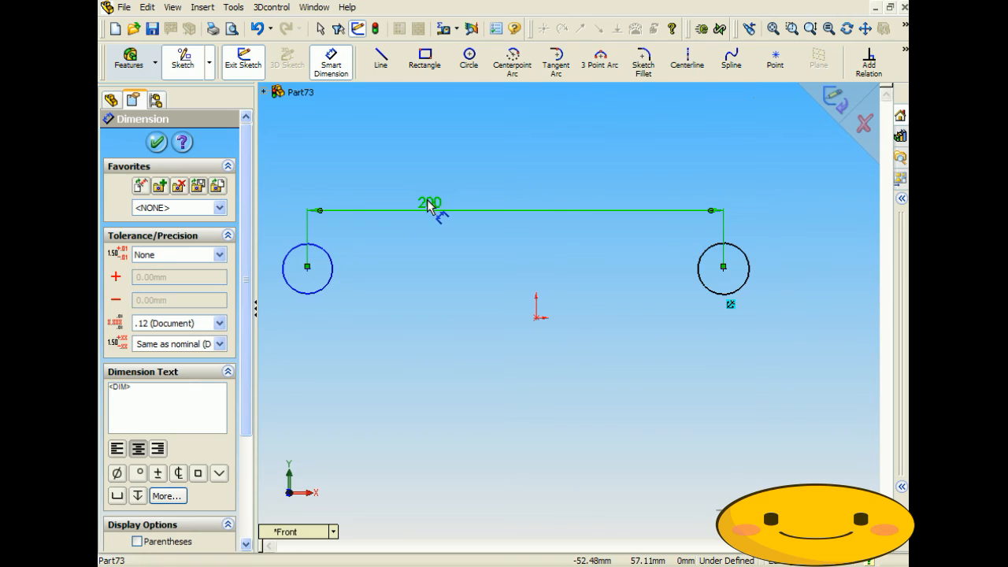
key(Delete)
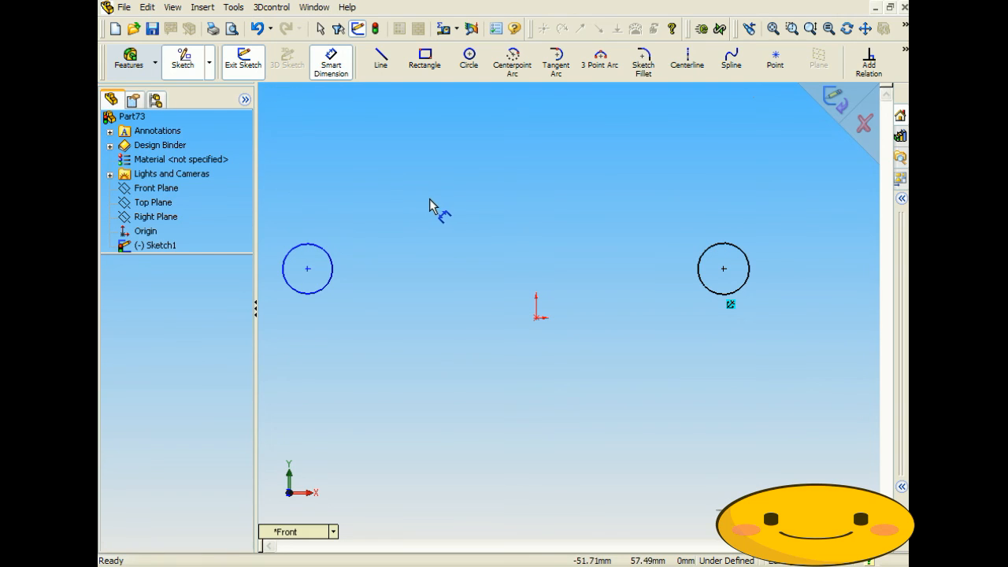
Place the left circle's center 150 mm horizontally from the origin with a dimension, and delete that dimension
click(537, 318)
click(308, 270)
click(476, 218)
text(150)
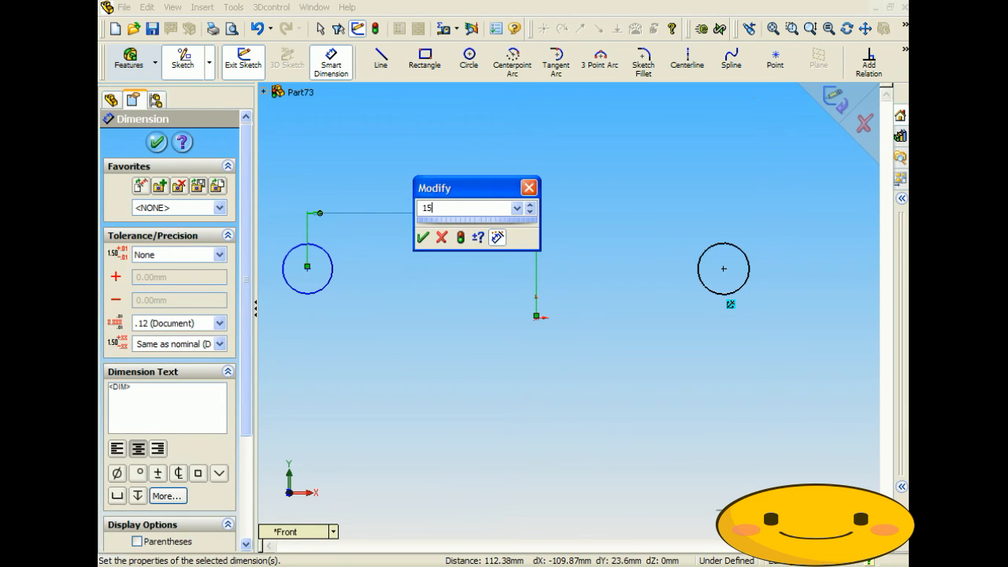
key(Return)
scroll(472, 287, up, 2)
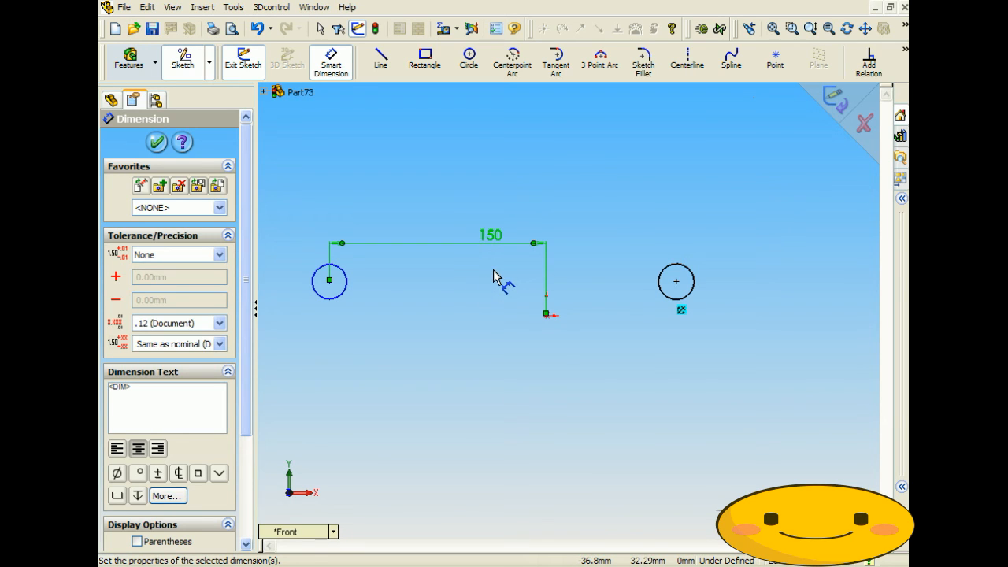
scroll(615, 297, down, 3)
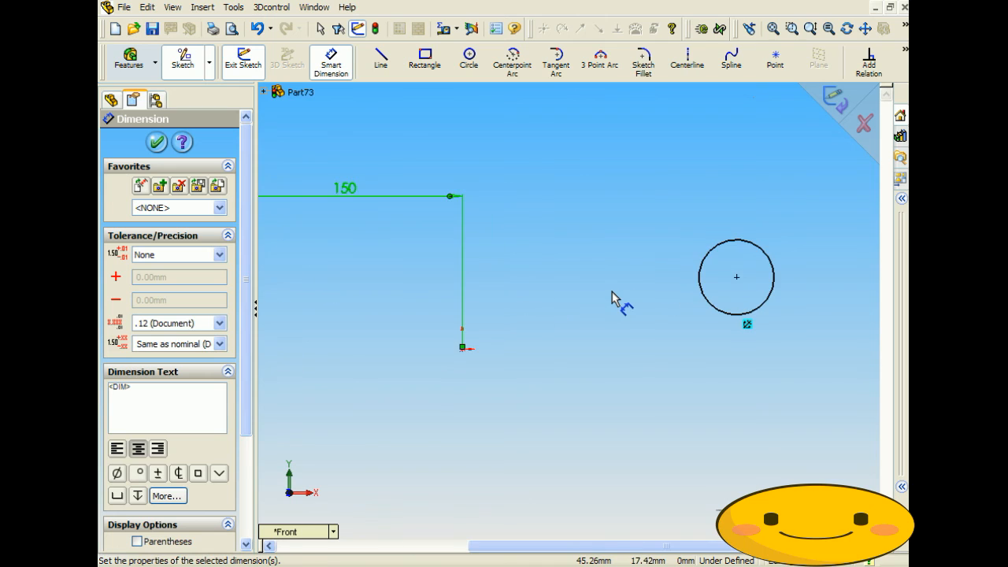
scroll(677, 300, up, 4)
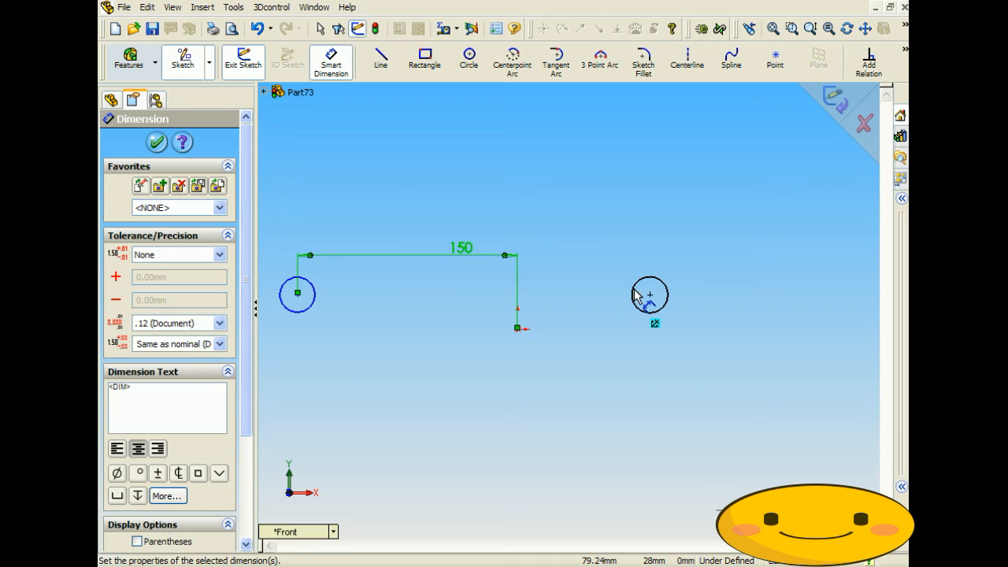
key(Delete)
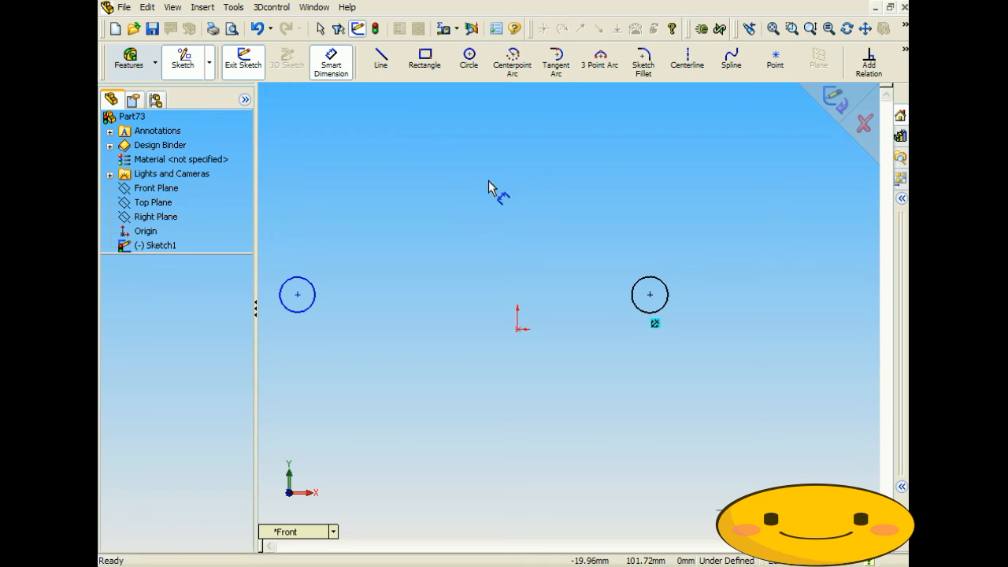
Sketch a closed six-line outline between the circles, with its lower right side parallel to the long left side
click(381, 70)
click(437, 154)
click(431, 354)
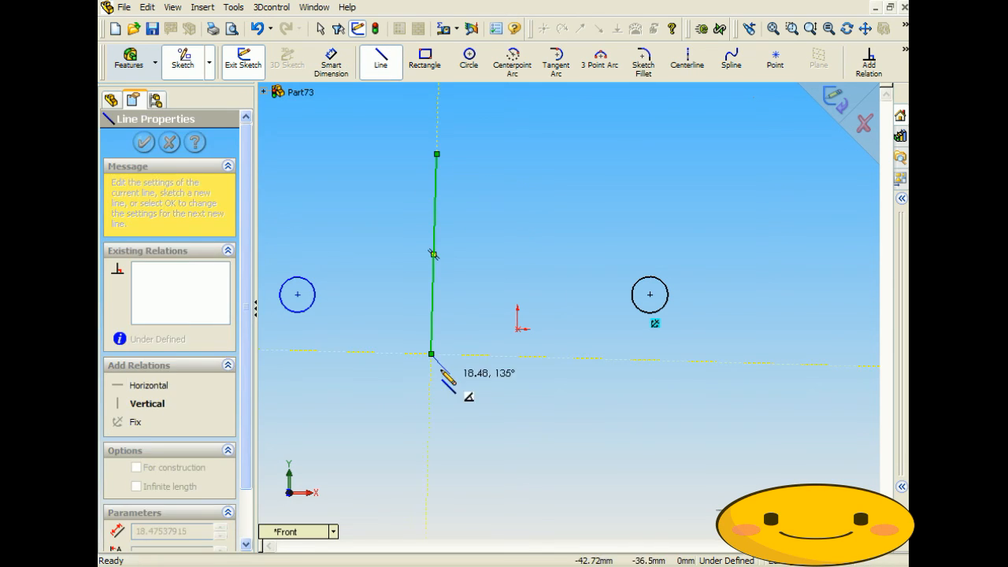
click(553, 432)
click(556, 295)
click(667, 148)
click(437, 108)
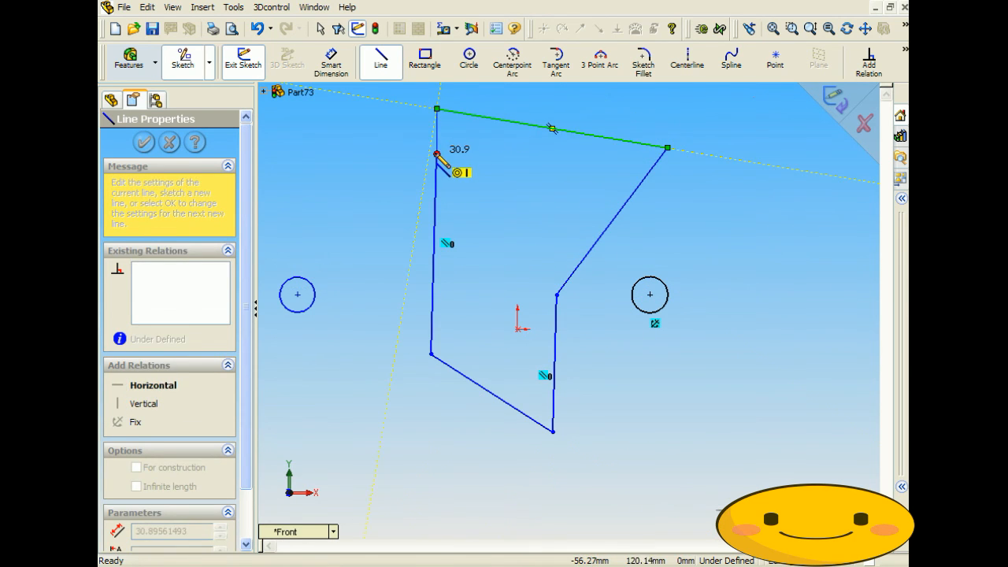
click(437, 153)
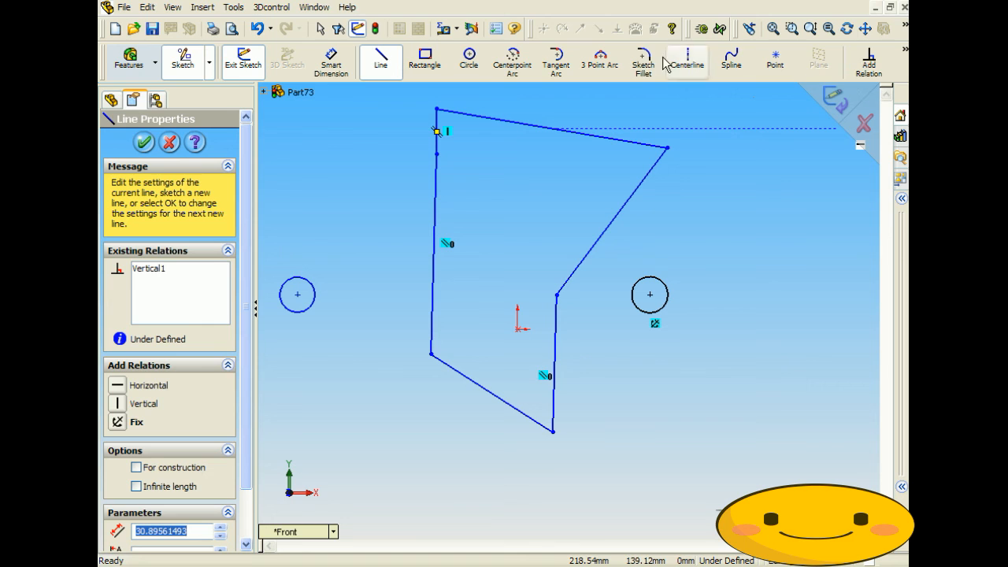
Dimension the distance between the outline's two parallel sides as 20 mm, and undo that dimension
click(331, 63)
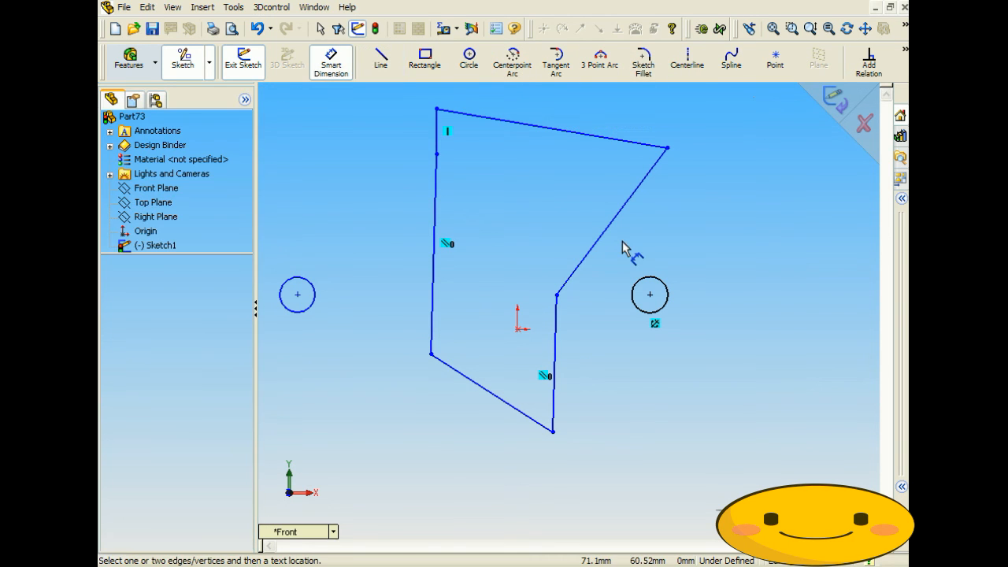
click(556, 315)
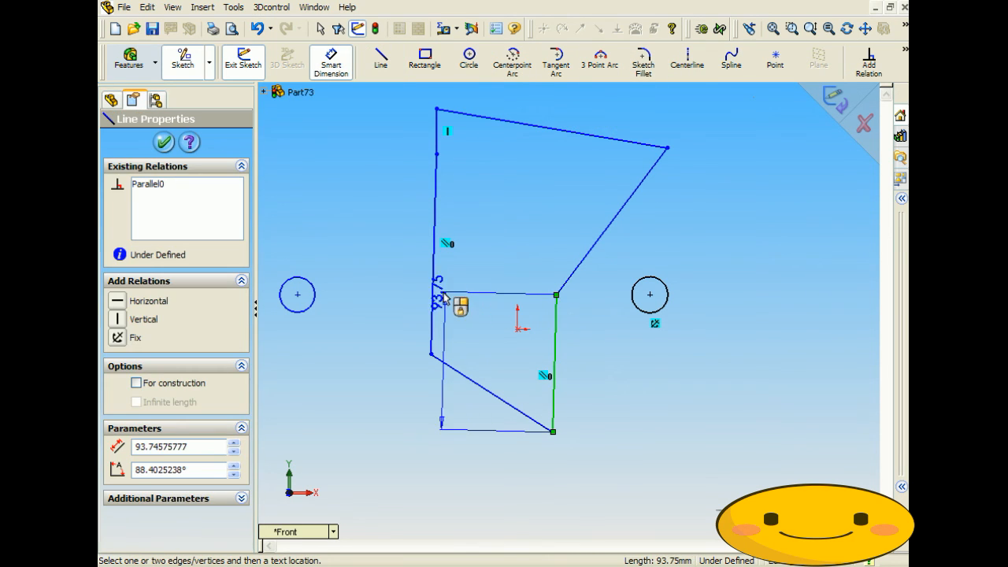
click(438, 296)
click(520, 230)
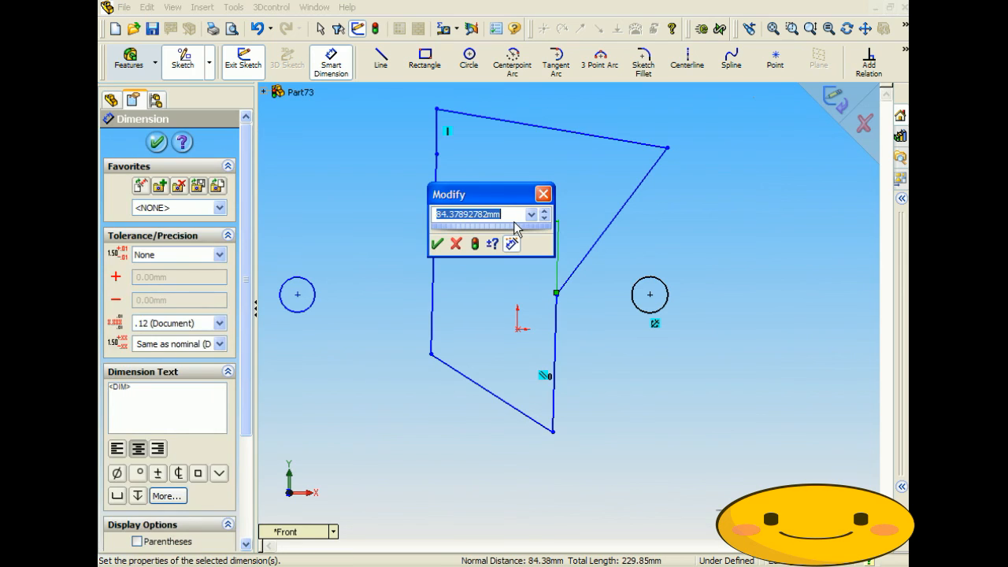
text(20)
key(Return)
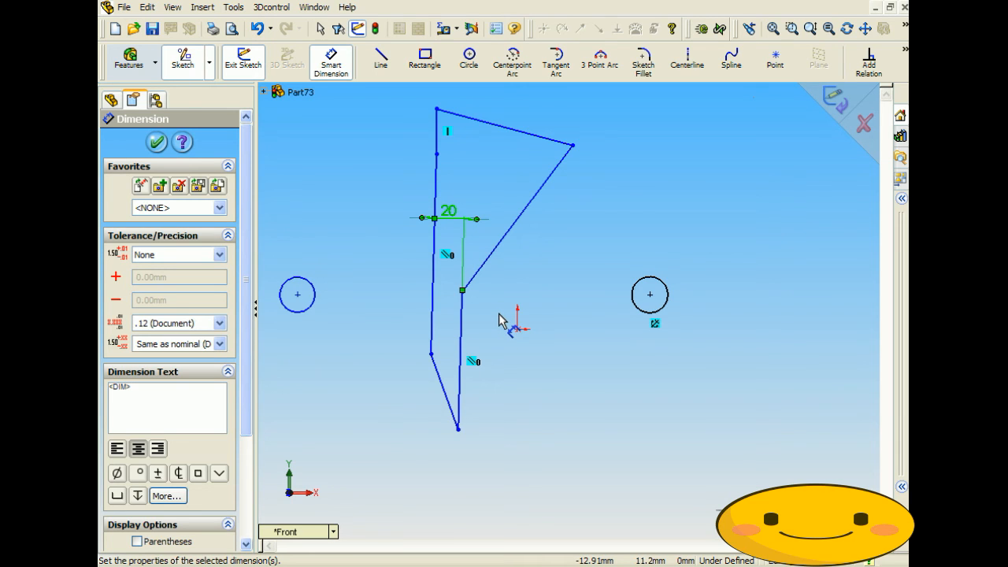
key(ctrl+z)
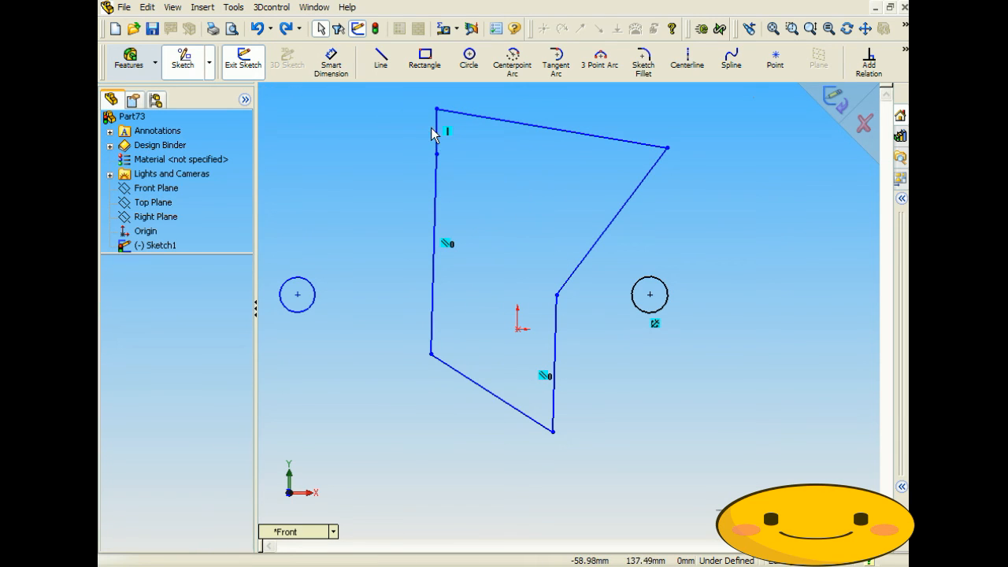
Add a Fix relation to the outline's lower right parallel side
click(557, 340)
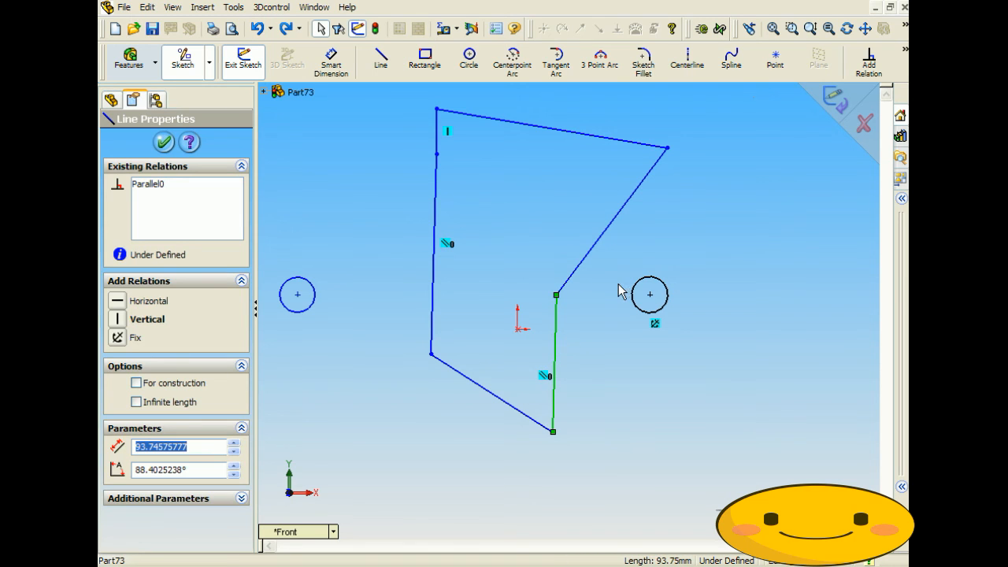
click(867, 67)
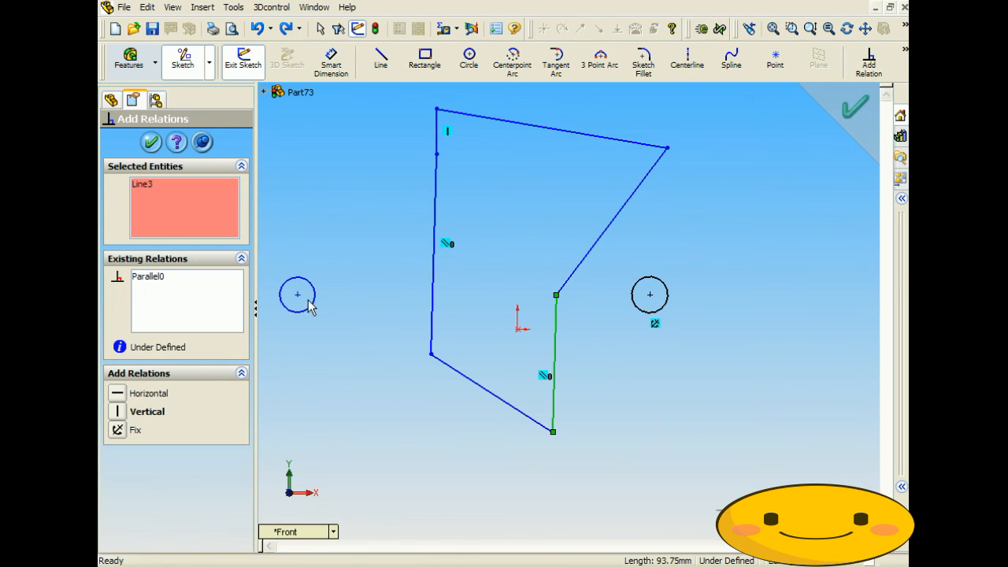
click(117, 430)
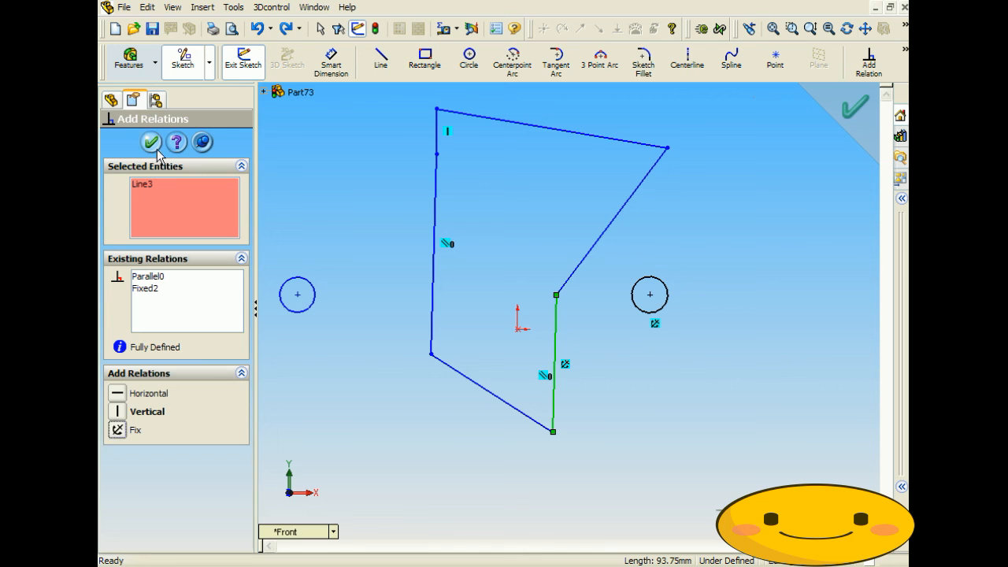
click(151, 141)
Set the long left side 20 mm from the fixed parallel side with a dimension, and delete that dimension
click(331, 63)
click(436, 293)
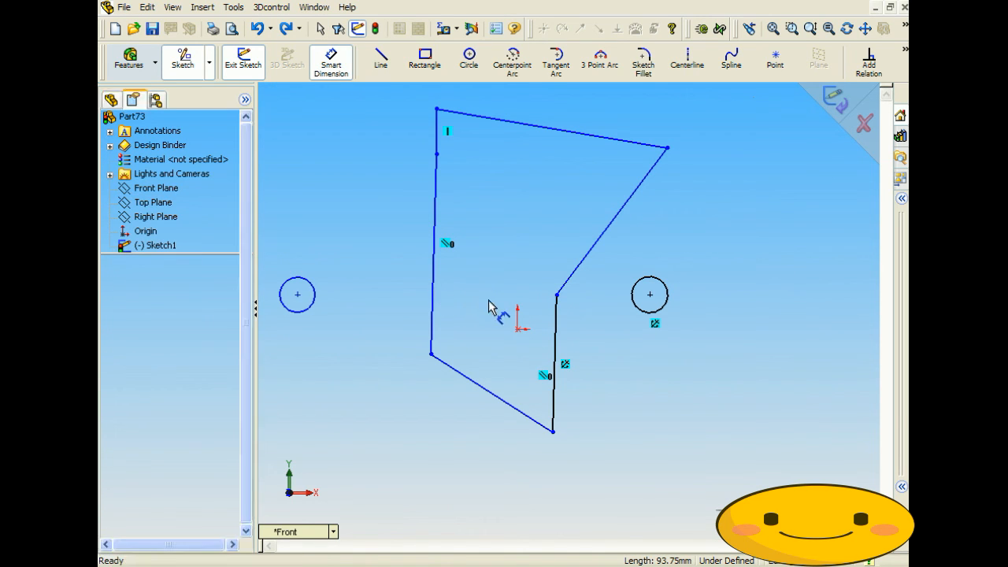
click(557, 342)
click(521, 278)
text(20)
key(Return)
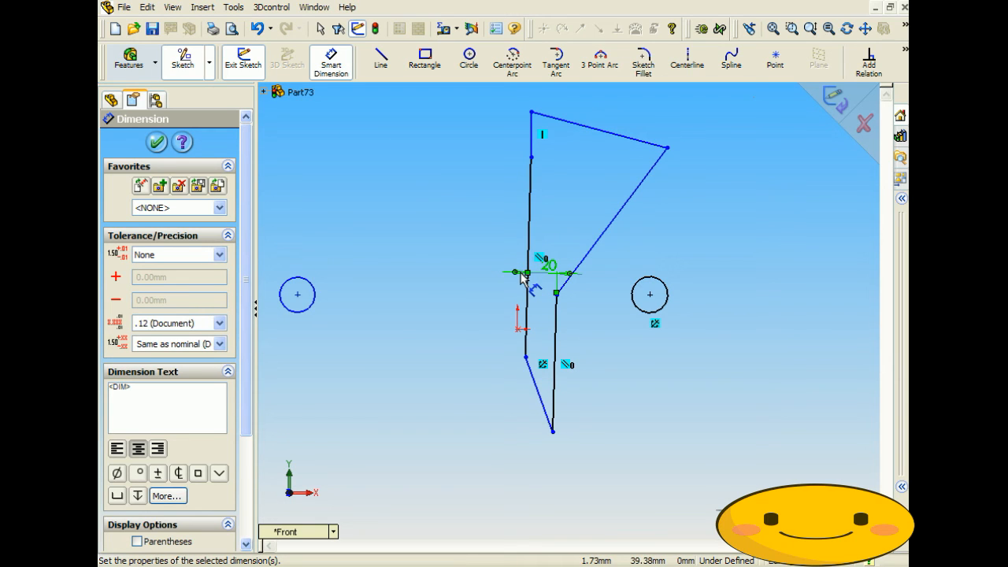
key(Delete)
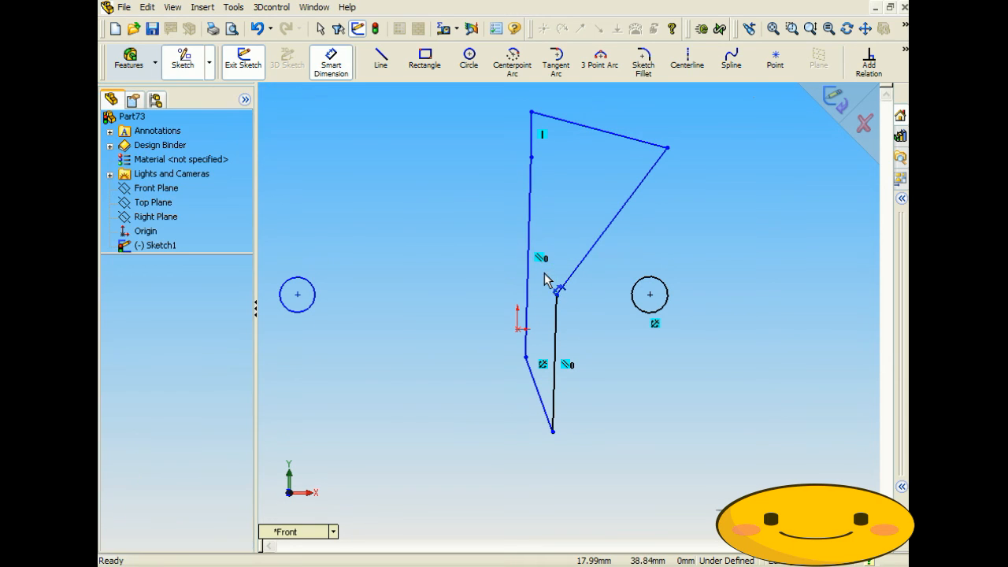
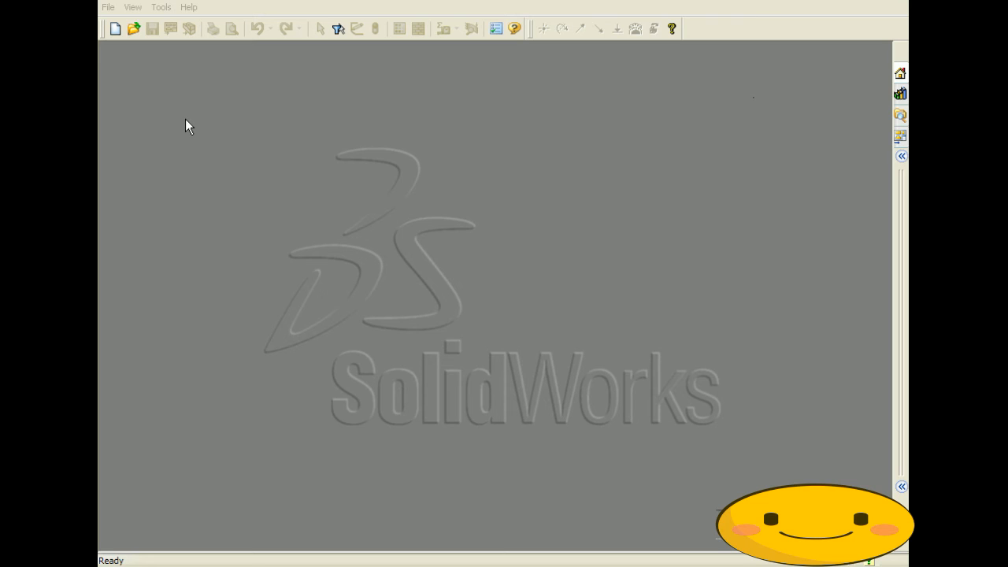
Create a new part document
click(108, 7)
click(131, 24)
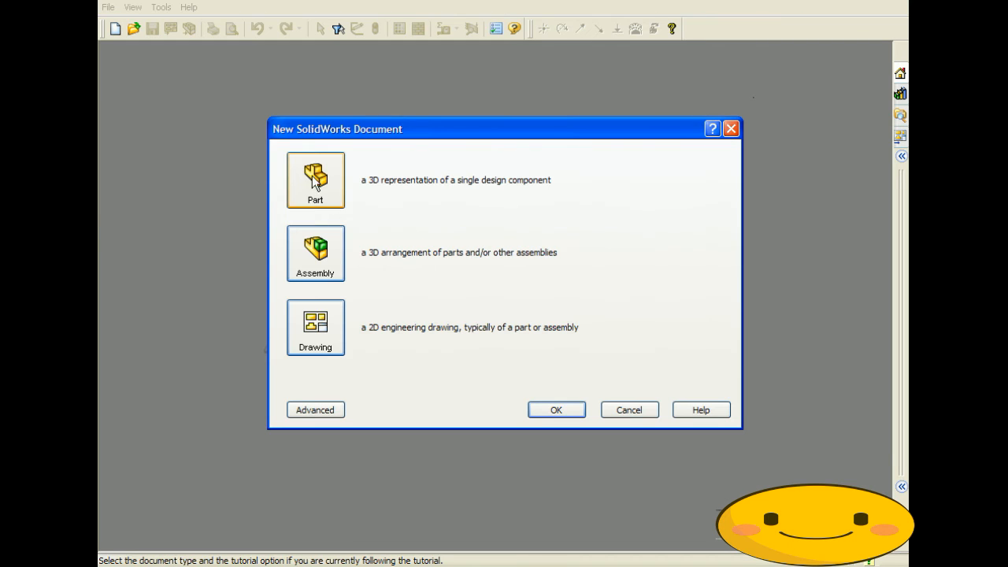
click(535, 411)
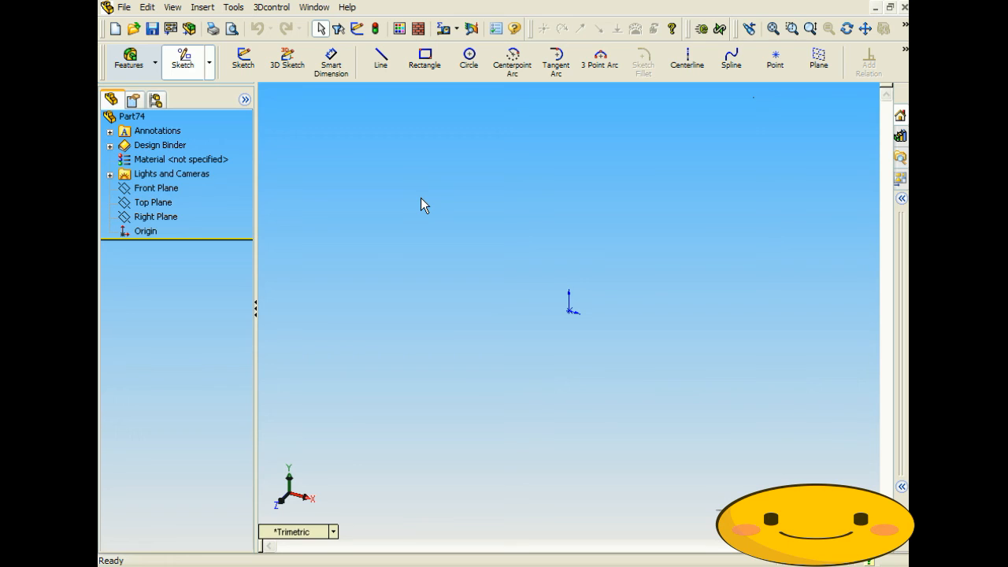
Sketch a vertical line about 40 mm long on the Front Plane, beside the origin
click(381, 57)
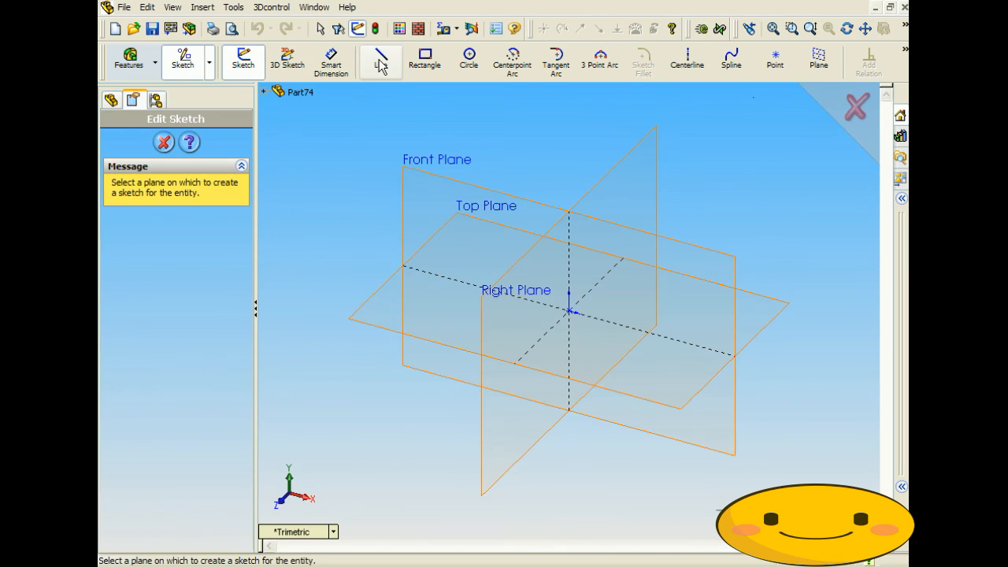
click(471, 182)
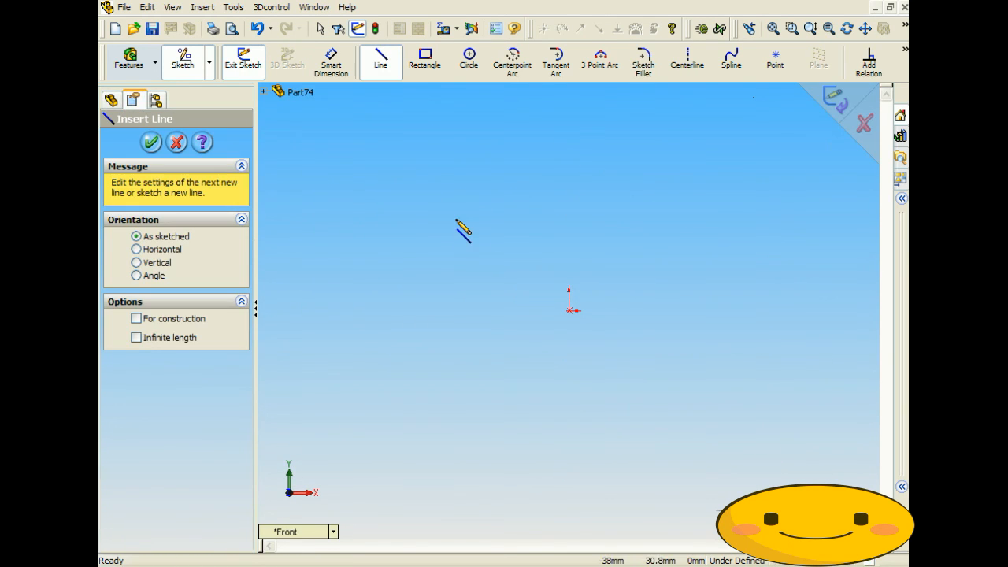
click(457, 193)
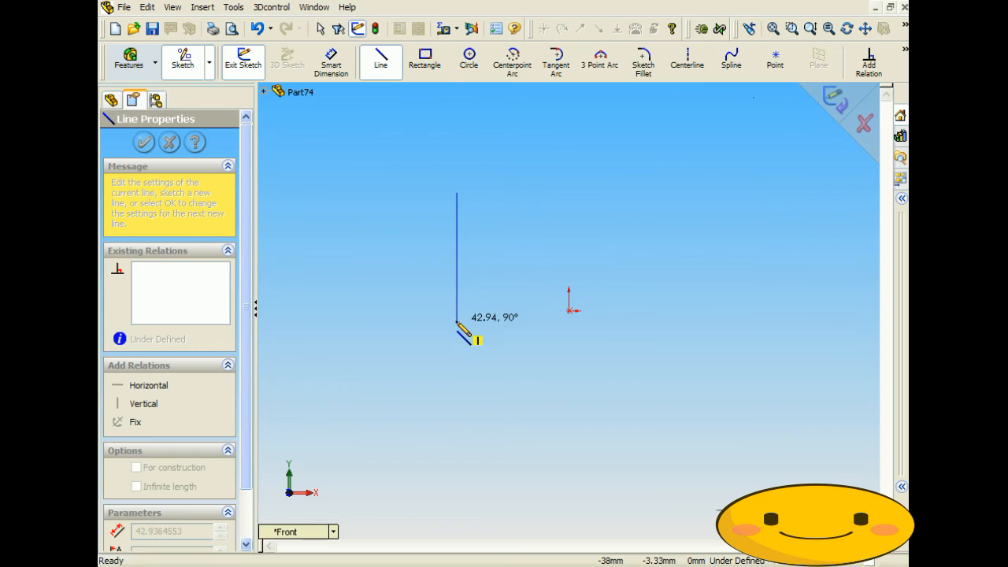
click(457, 310)
right_click(646, 260)
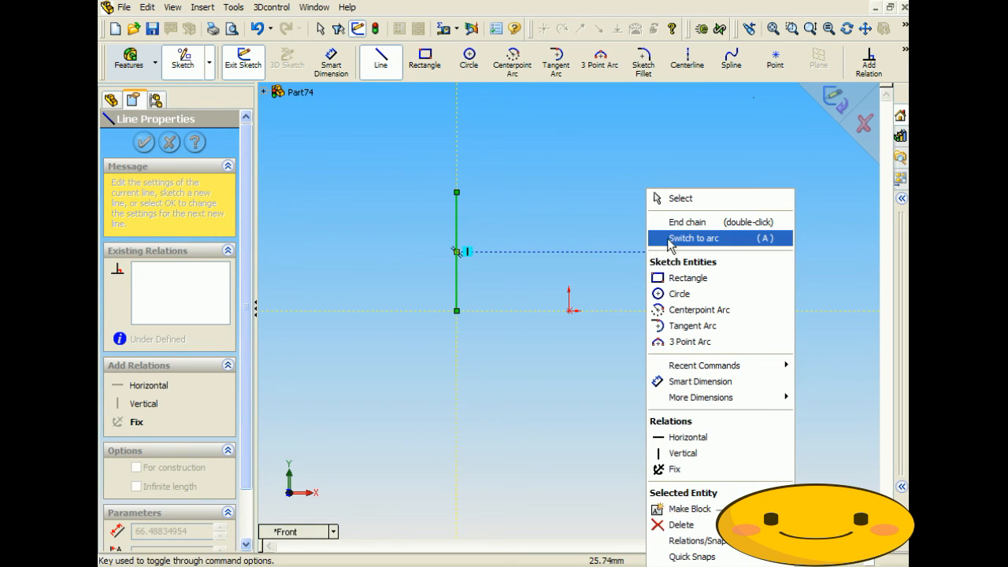
click(674, 221)
Sketch a separate slanted line about 60 mm long, descending away from the vertical line on the origin's other side
click(674, 210)
click(786, 352)
right_click(786, 352)
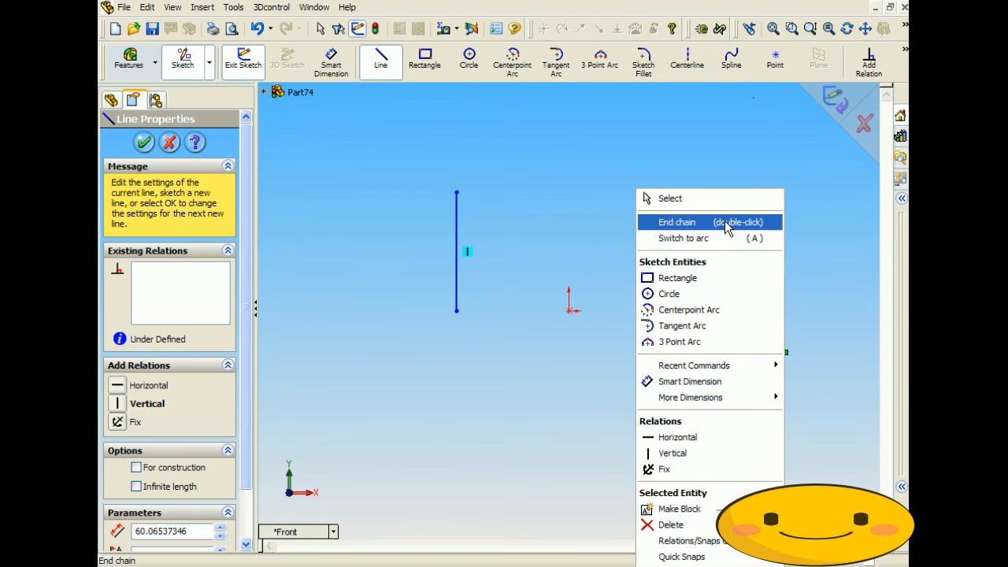
click(676, 222)
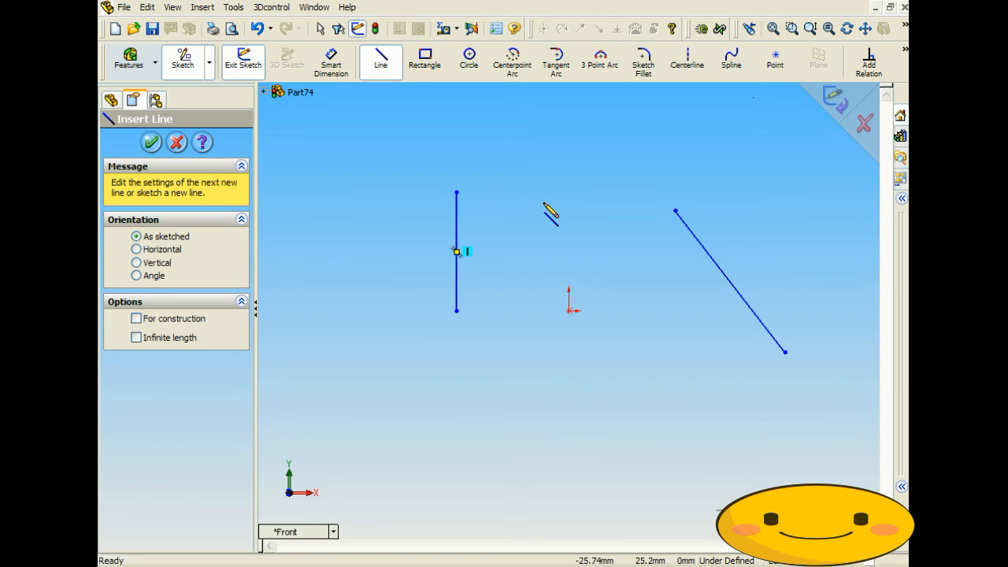
Add a Midpoint relation between the vertical line and the slanted line's upper endpoint
click(869, 62)
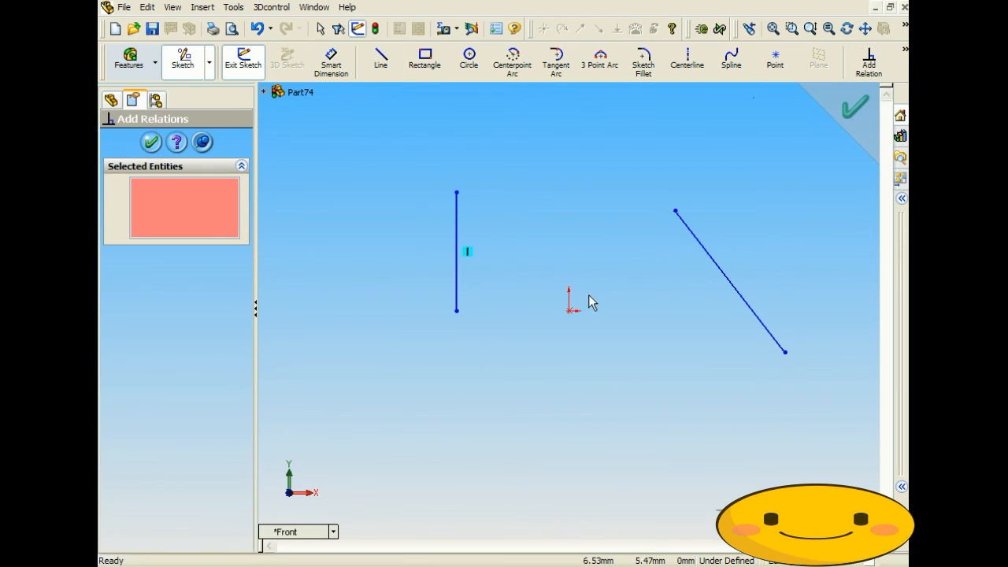
click(457, 228)
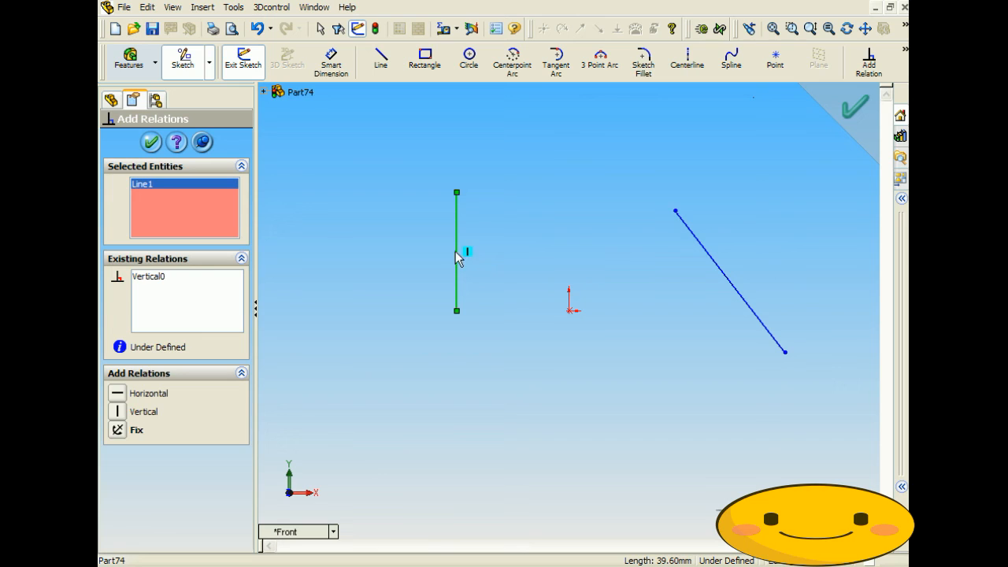
click(675, 212)
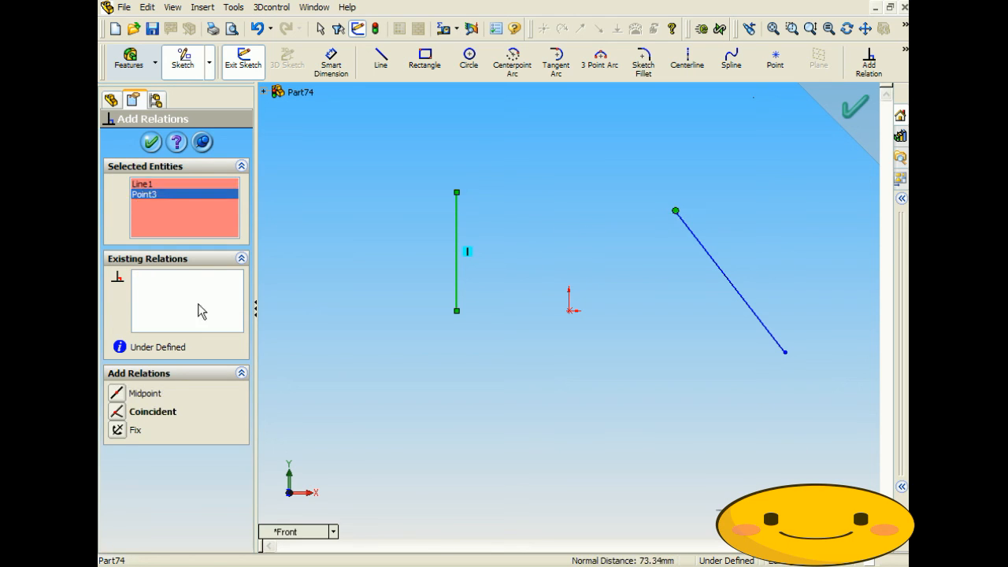
click(130, 394)
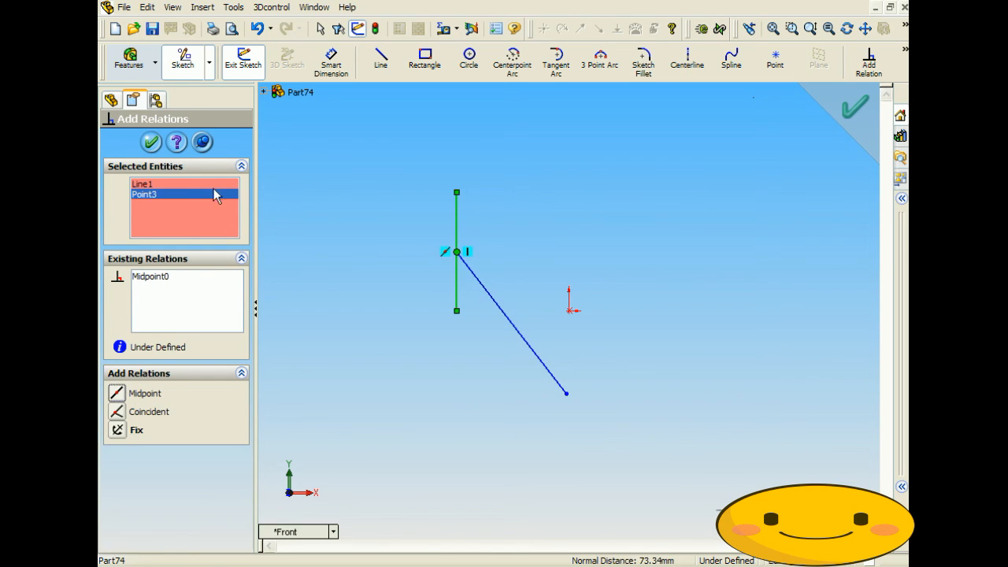
click(151, 141)
click(439, 378)
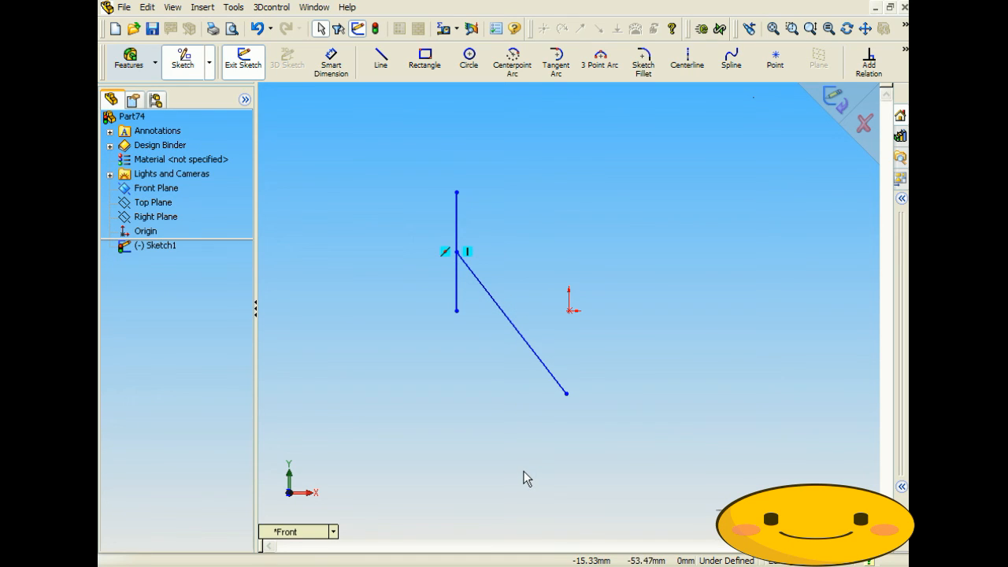
Sketch a 3 Point Arc with a radius of about 48 mm, bulging away from the two lines
click(603, 68)
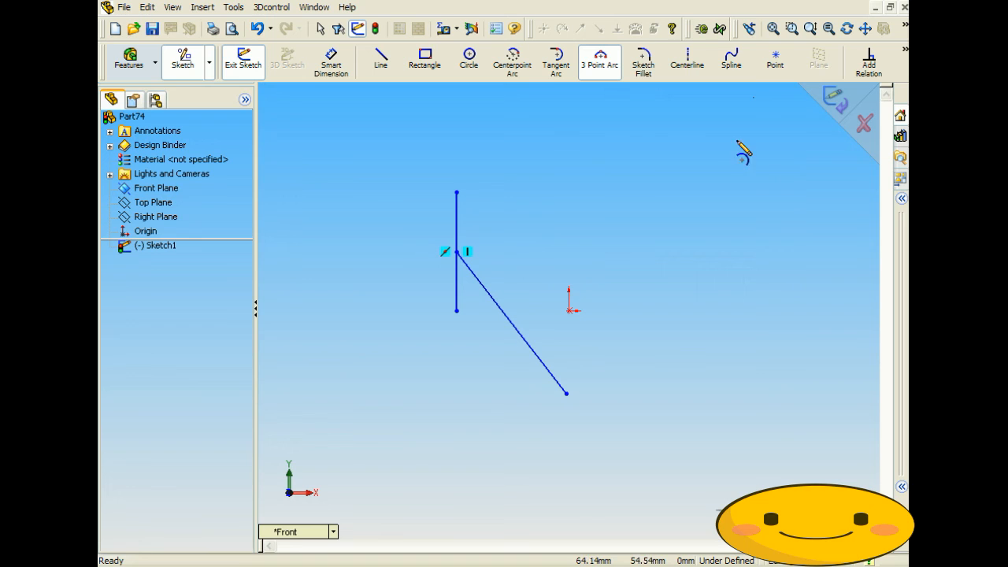
click(708, 137)
click(774, 393)
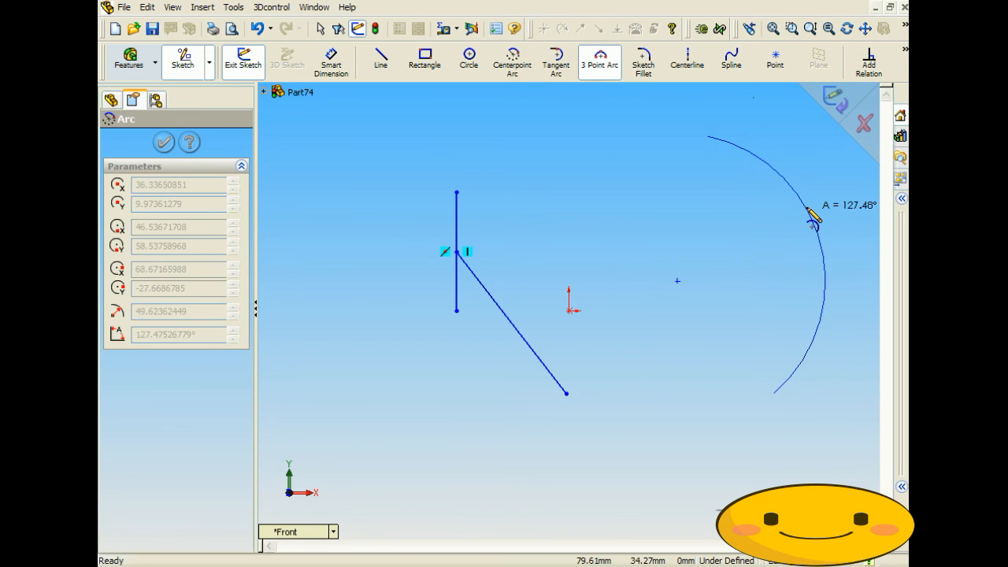
click(820, 211)
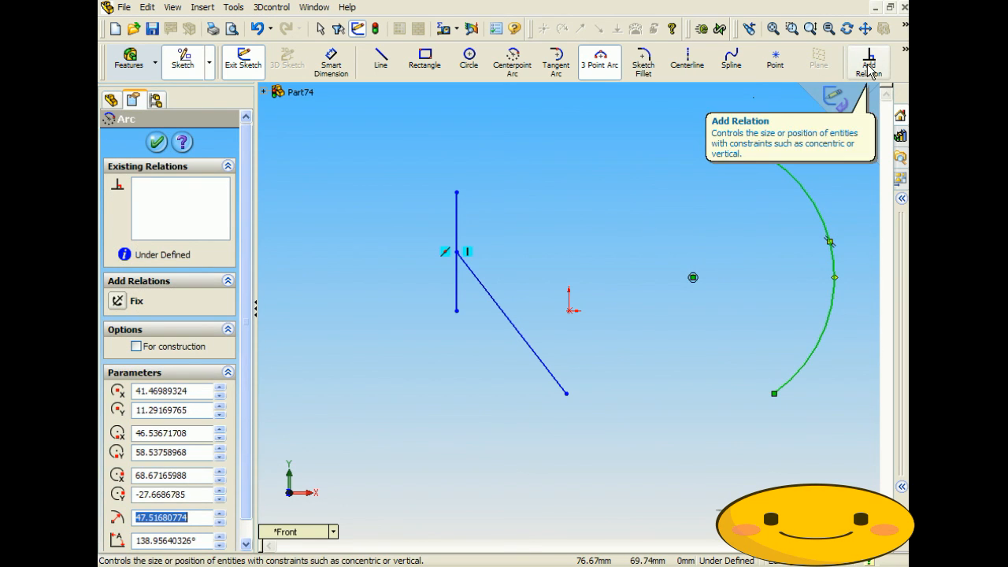
click(157, 144)
click(715, 182)
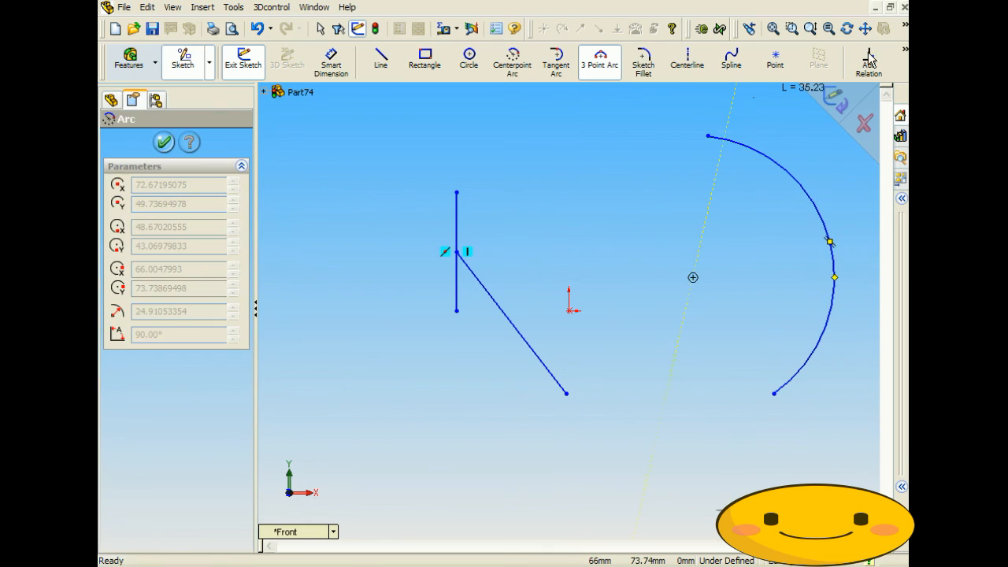
Add a Midpoint relation between the slanted line and the arc's upper endpoint
click(872, 63)
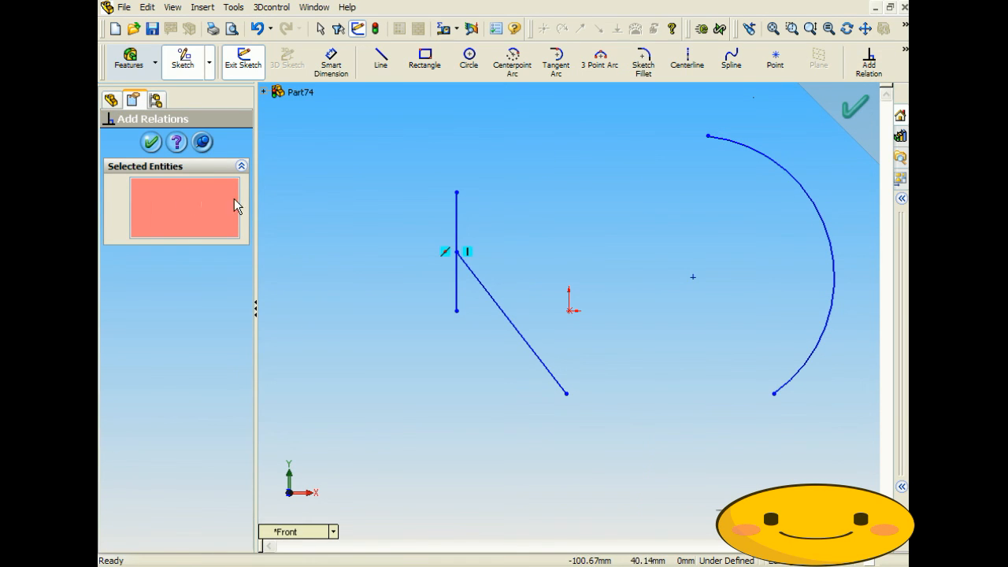
click(510, 323)
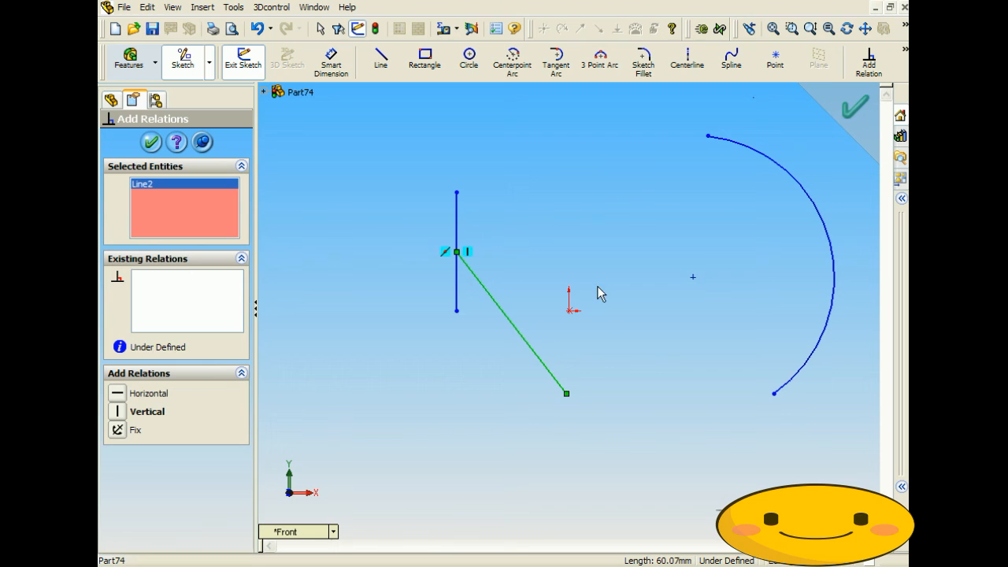
click(708, 137)
click(117, 394)
click(151, 143)
click(381, 363)
Dimension the slanted line's length as 100 mm
scroll(401, 412, up, 4)
scroll(540, 340, down, 2)
scroll(541, 341, down, 1)
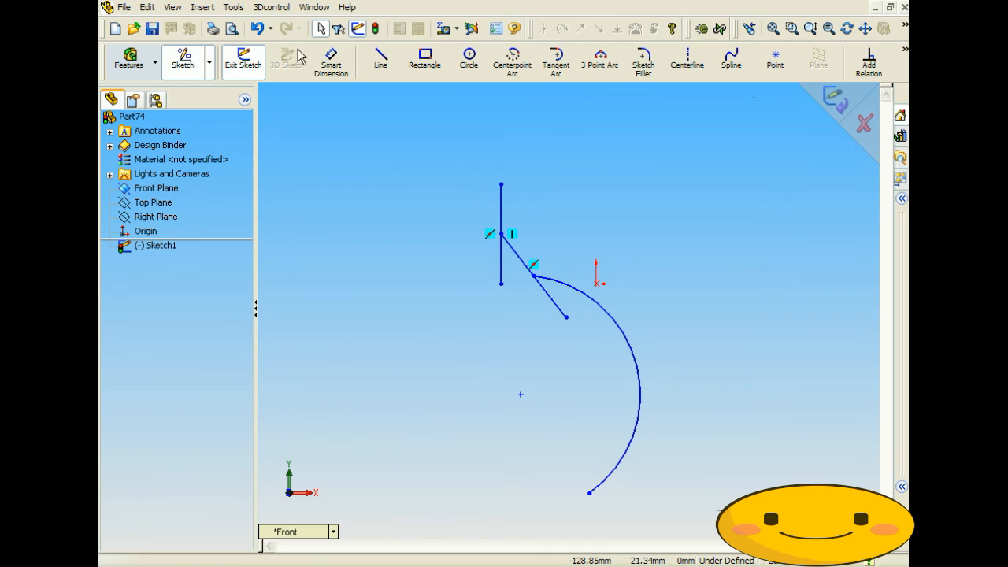
click(331, 61)
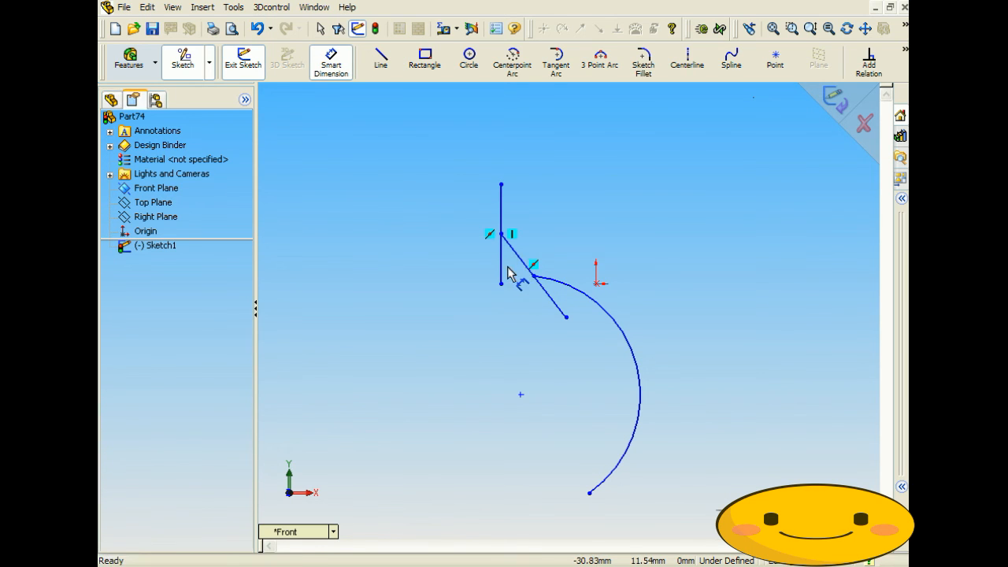
click(522, 260)
click(418, 342)
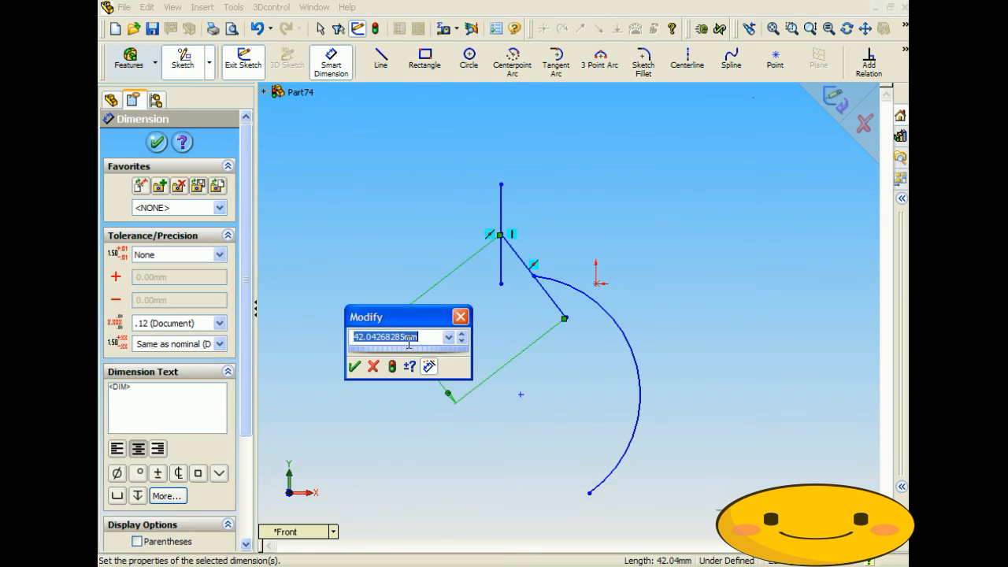
text(100)
key(Return)
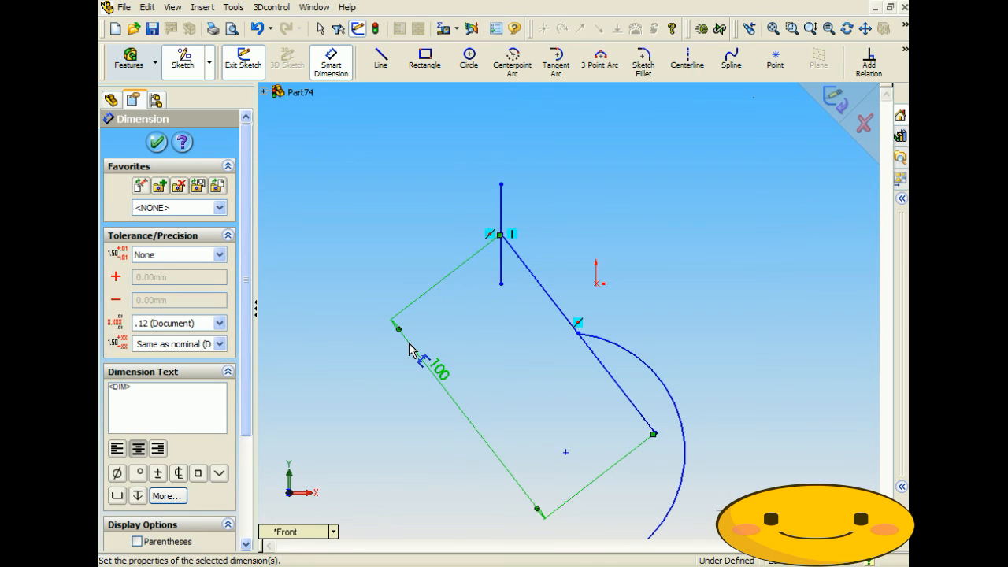
Dimension the angle between the slanted line and the vertical line as 80°
click(519, 264)
click(504, 266)
click(526, 329)
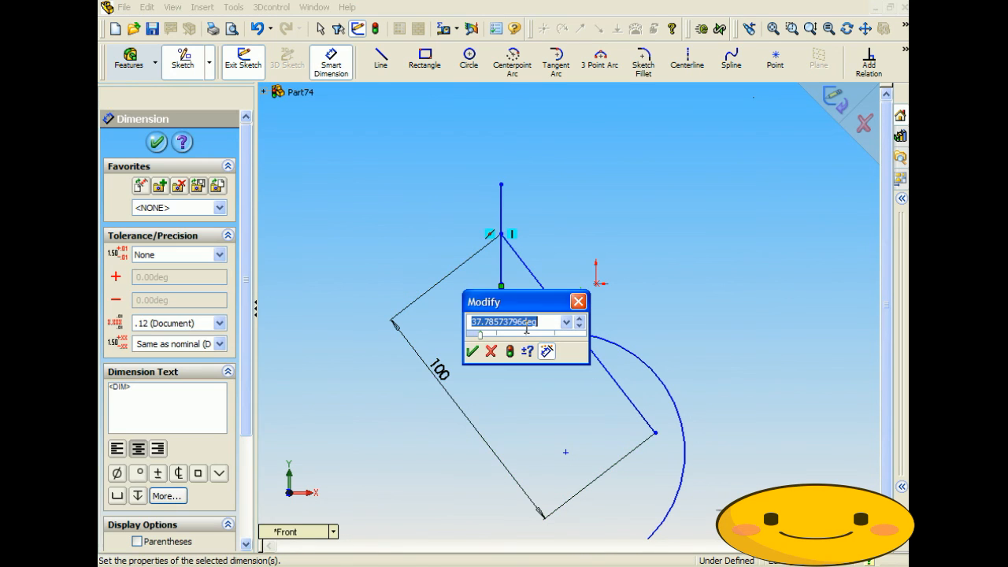
text(80)
key(Return)
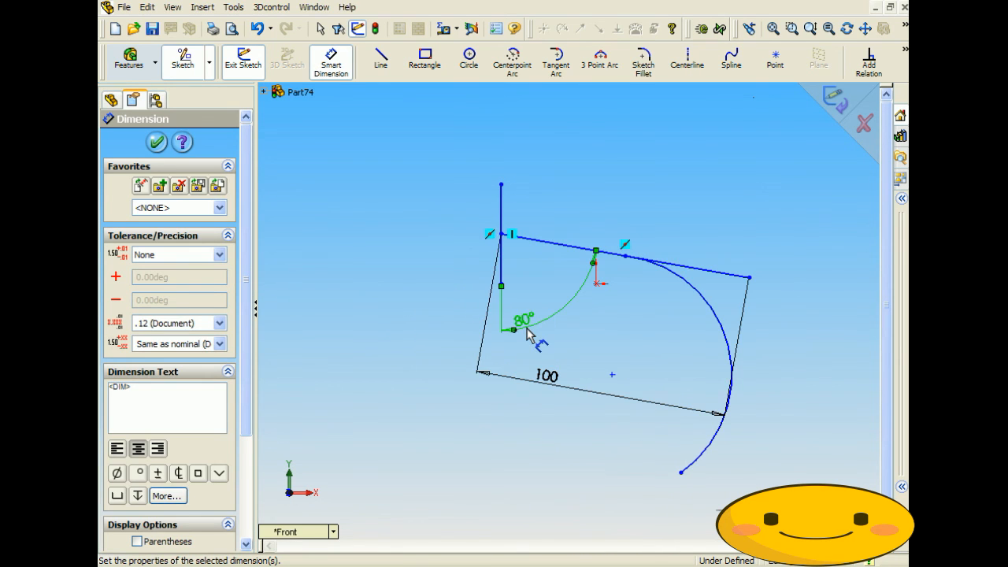
click(575, 463)
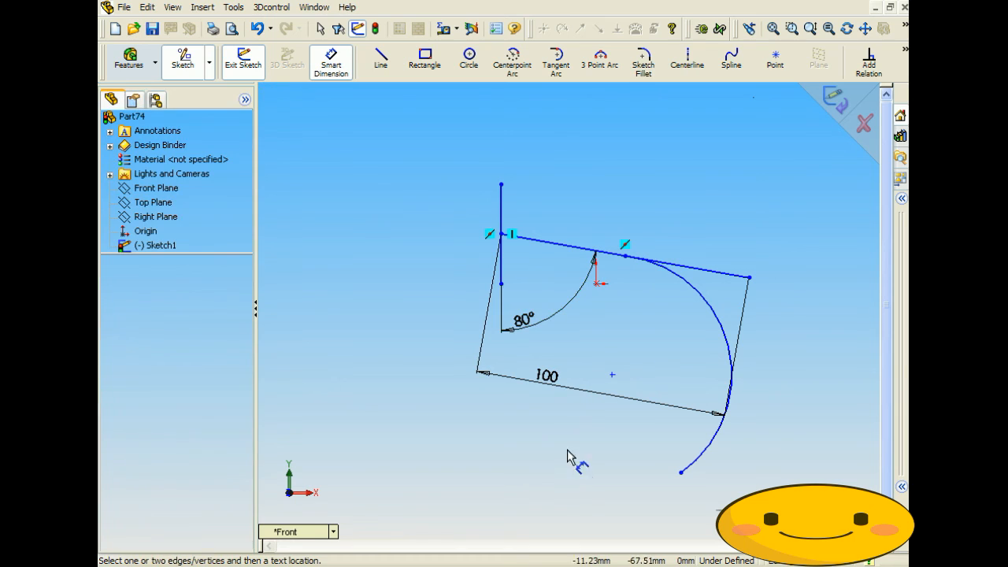
Create a new part document
scroll(709, 230, down, 3)
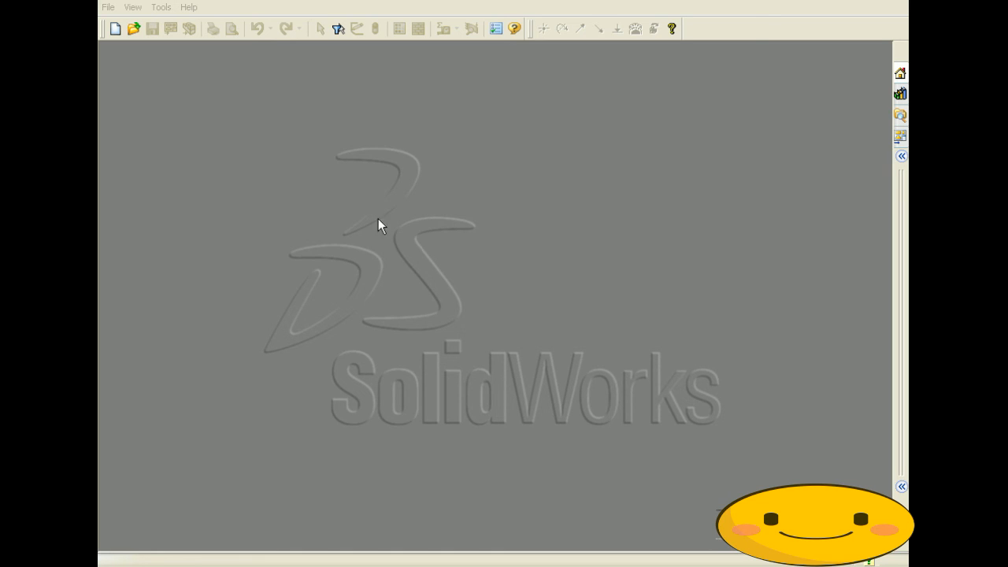
click(108, 7)
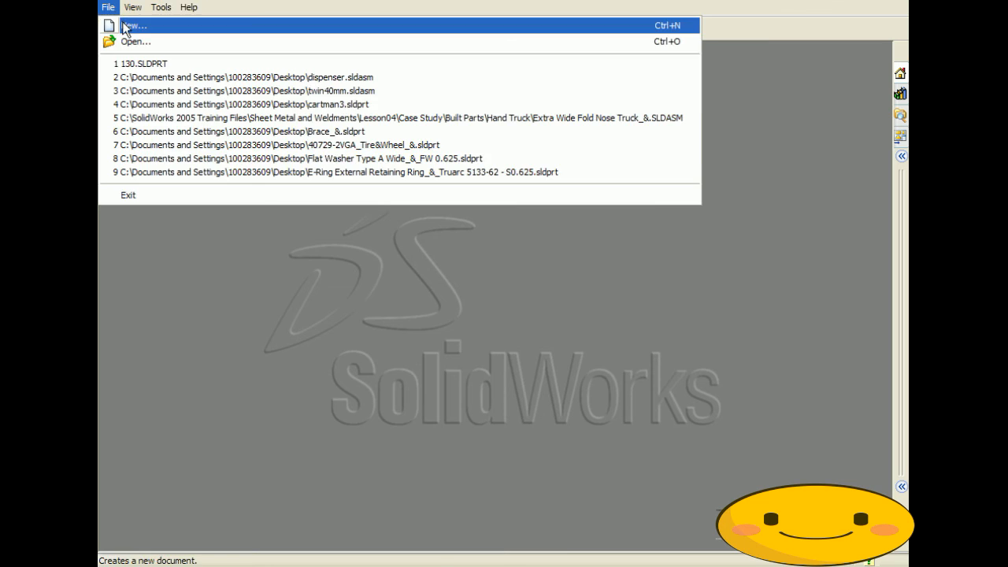
click(126, 24)
click(558, 405)
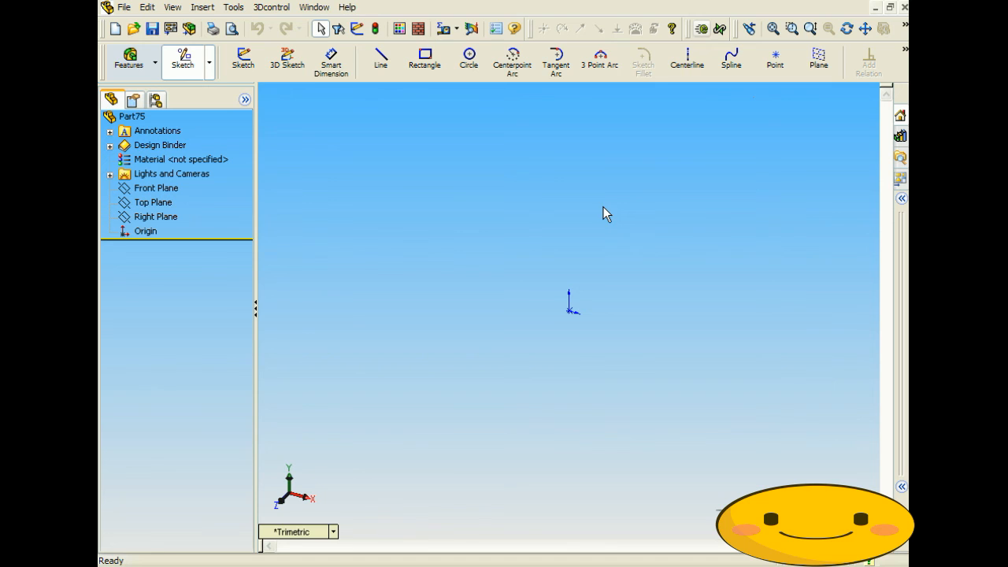
Sketch a vertical line about 56 mm long on the Front Plane and a separate slanted line about 52 mm long below the origin
click(380, 66)
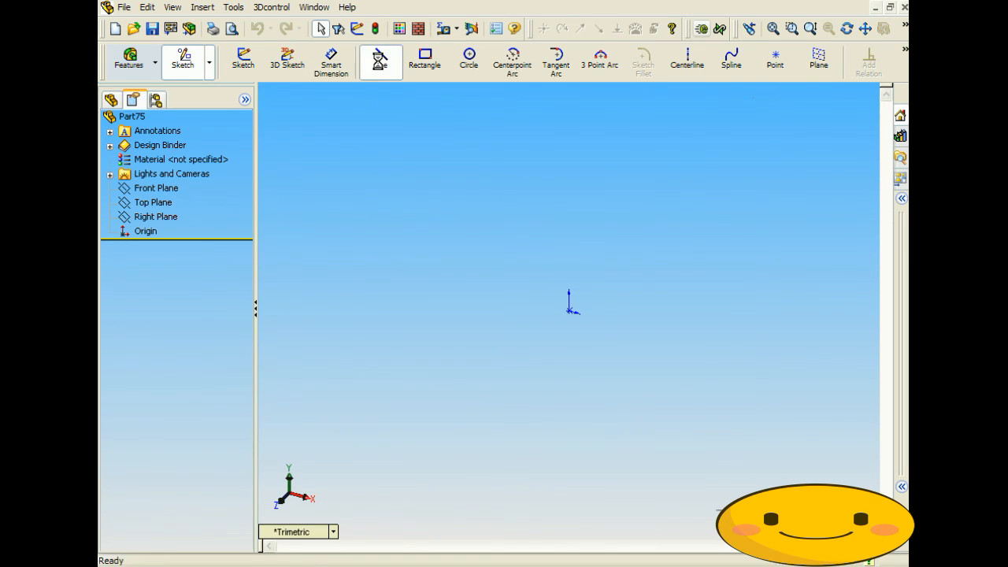
click(416, 166)
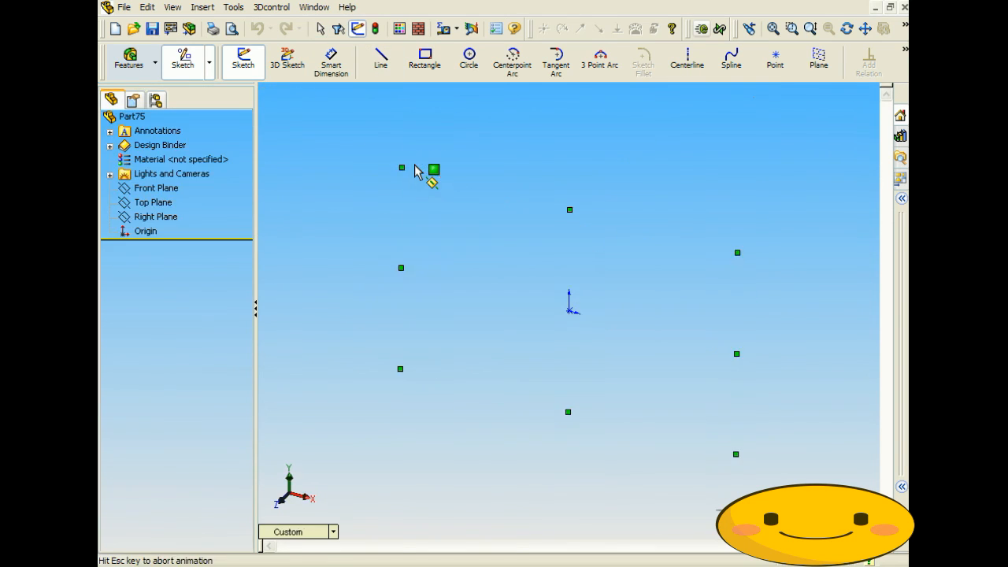
click(465, 192)
click(467, 316)
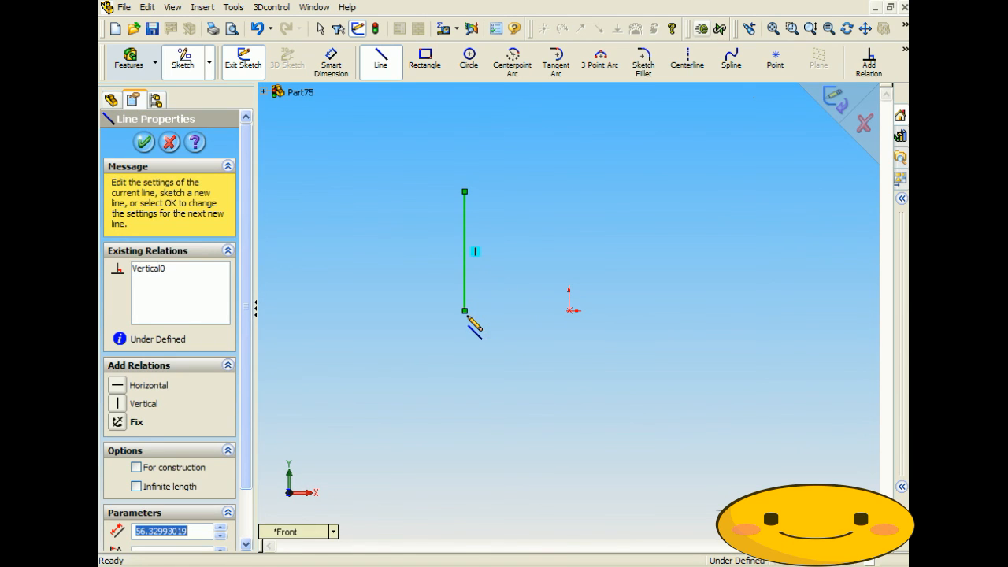
right_click(467, 316)
click(498, 219)
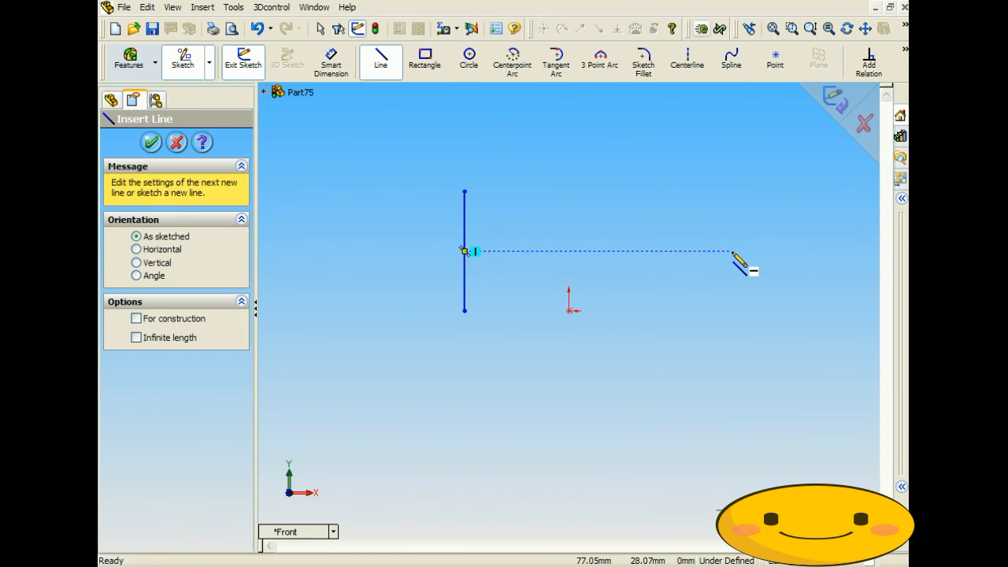
click(773, 381)
click(832, 471)
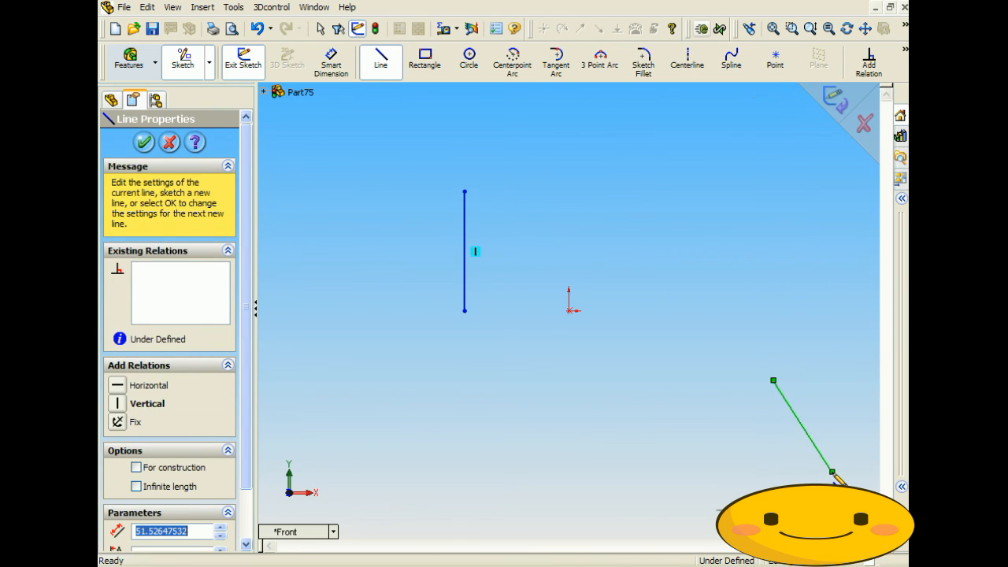
Add a Coincident relation between the vertical line and the slanted line's upper endpoint
click(871, 74)
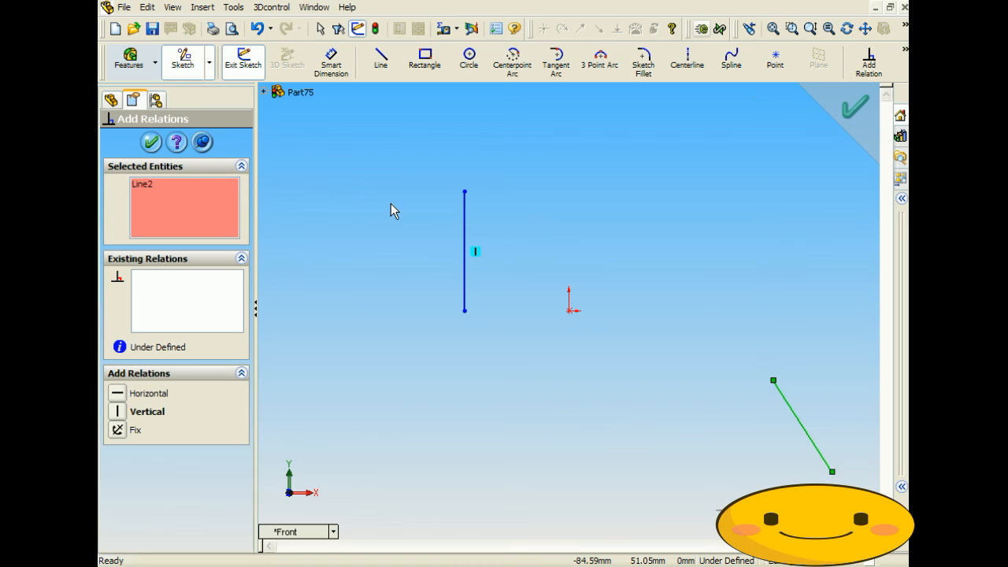
click(215, 187)
key(Delete)
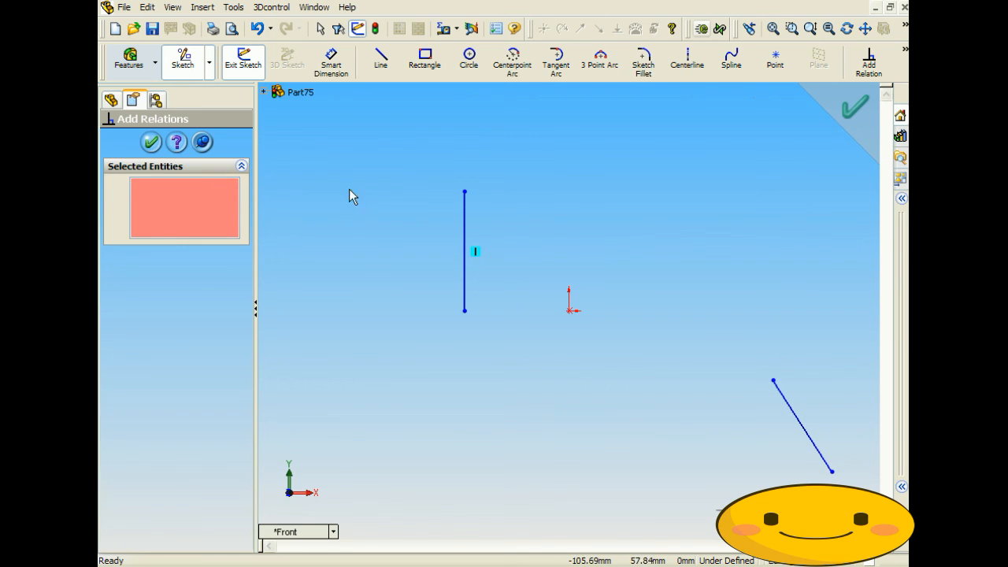
click(464, 230)
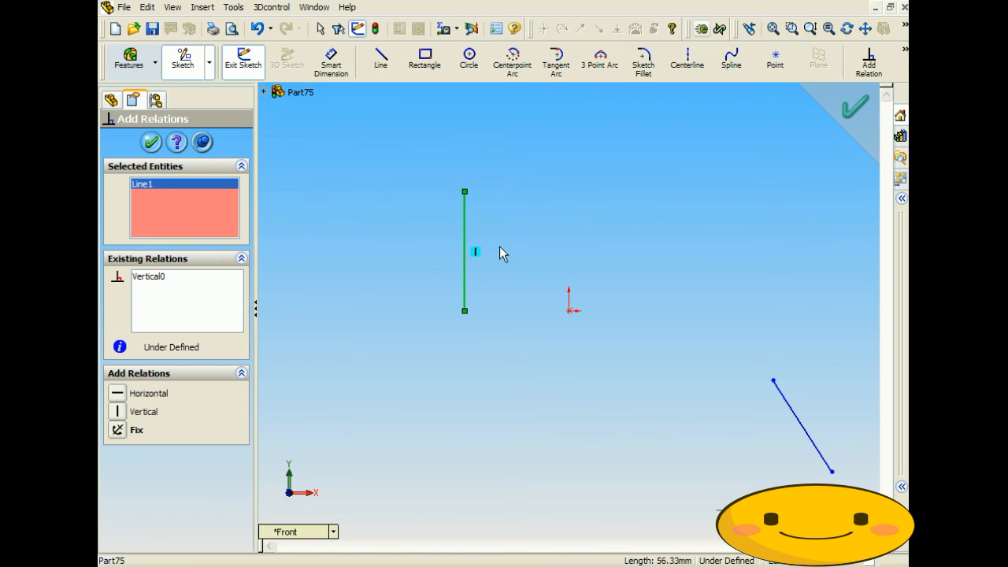
click(774, 381)
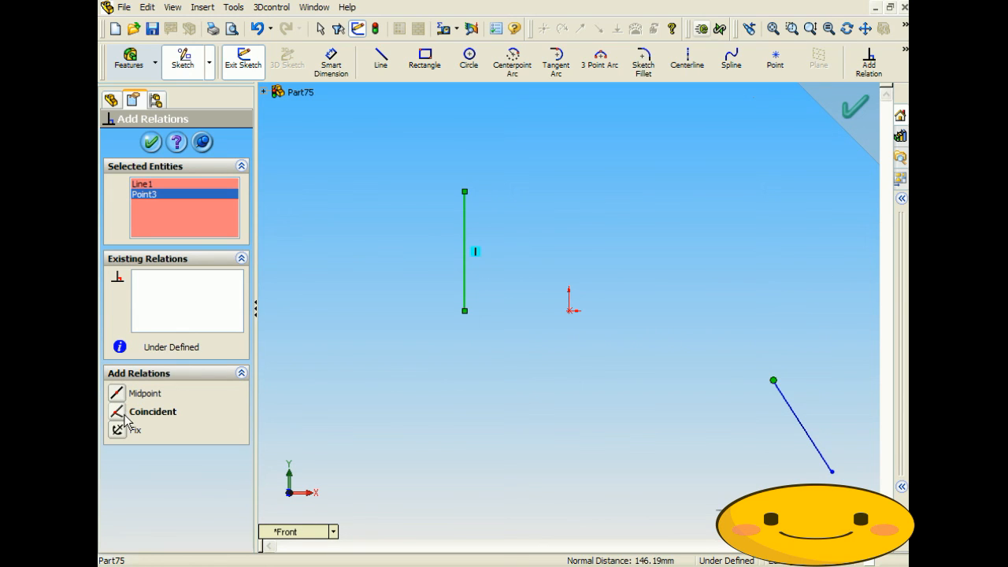
click(118, 416)
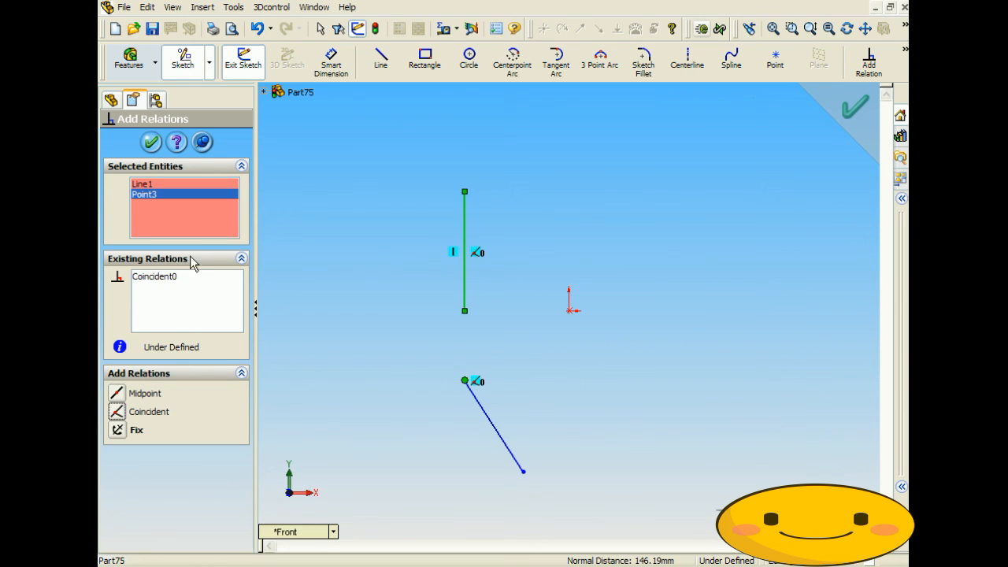
click(152, 145)
click(595, 424)
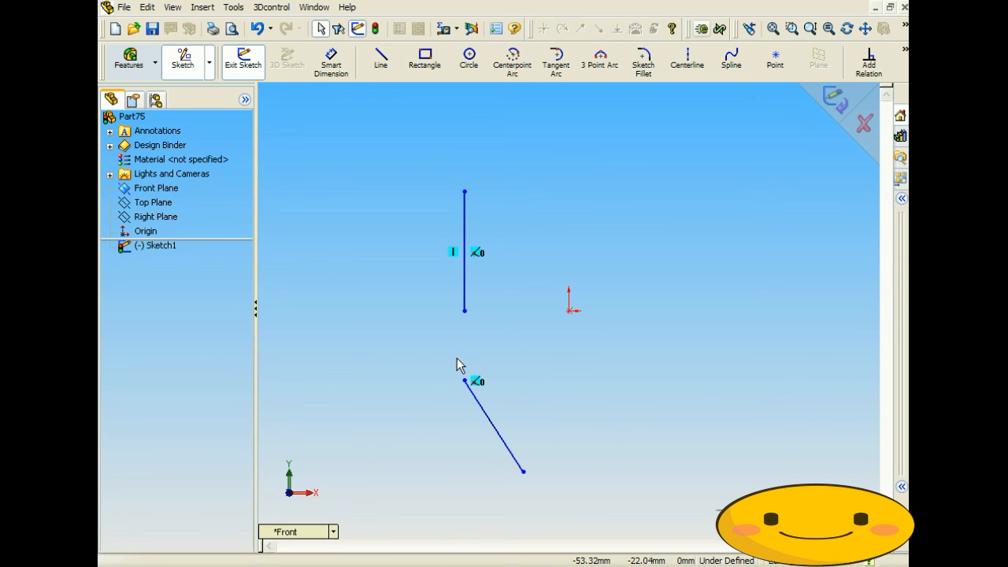
Dimension the vertical distance from the slanted line's upper endpoint to the vertical line's lower endpoint as 100 mm
click(331, 63)
click(465, 381)
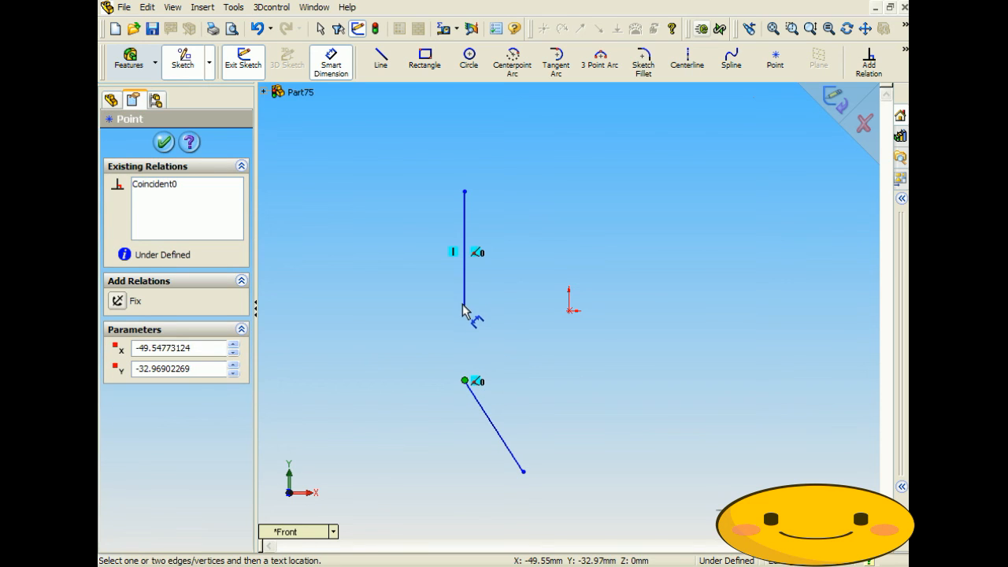
click(465, 310)
click(385, 352)
text(100)
key(Return)
scroll(415, 331, up, 2)
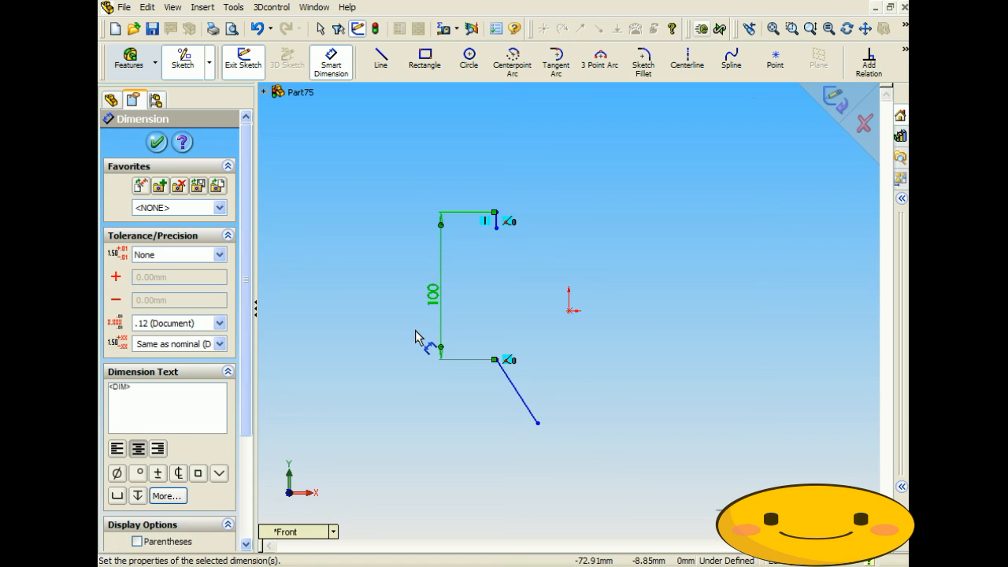
scroll(587, 311, down, 2)
click(156, 142)
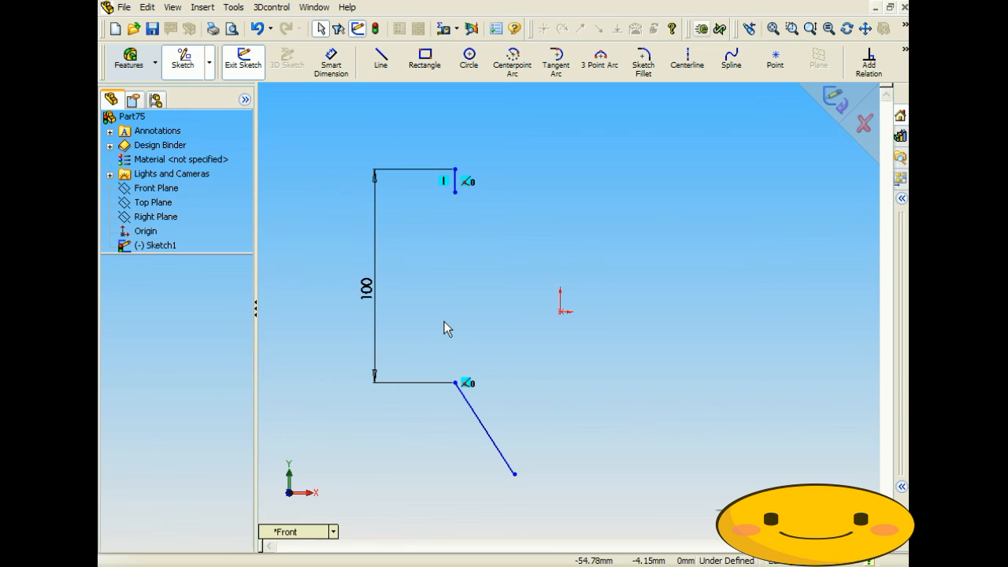
Sketch a vertical line about 144 mm long to the right of the origin
click(381, 59)
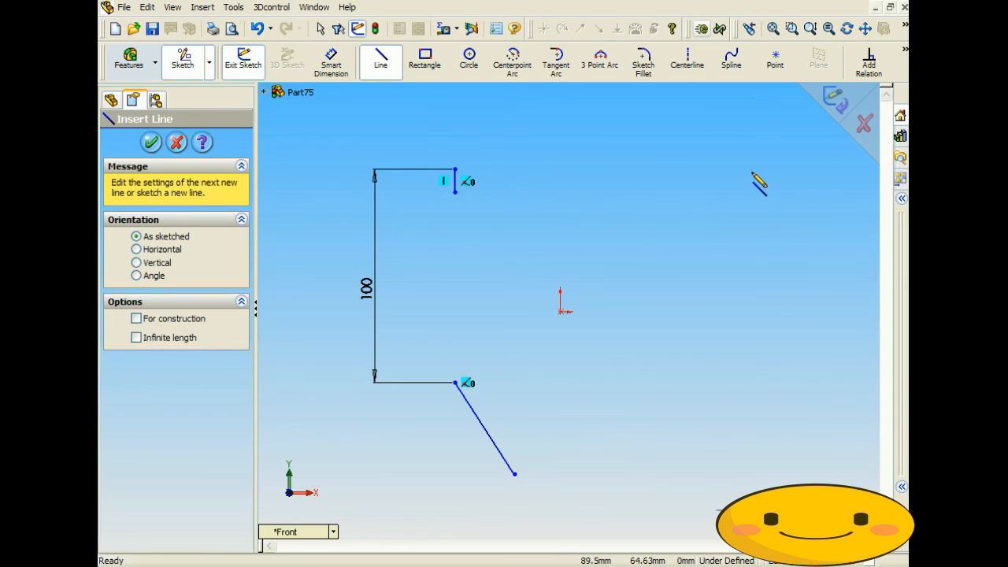
click(771, 126)
click(771, 432)
Sketch a 3 Point Arc of about 314 mm radius to the right of the long vertical line, bulging away from it
scroll(556, 244, up, 4)
click(600, 61)
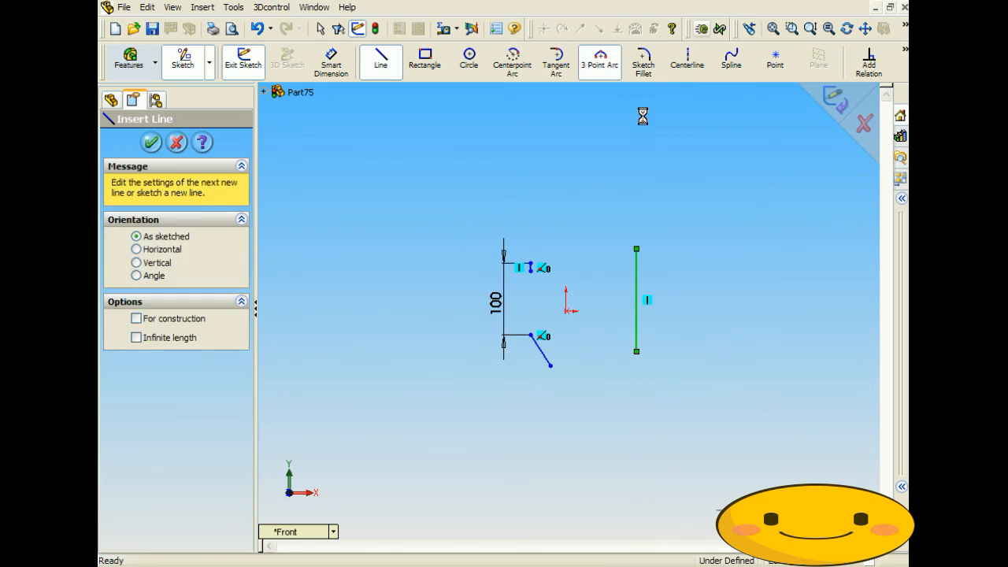
click(792, 173)
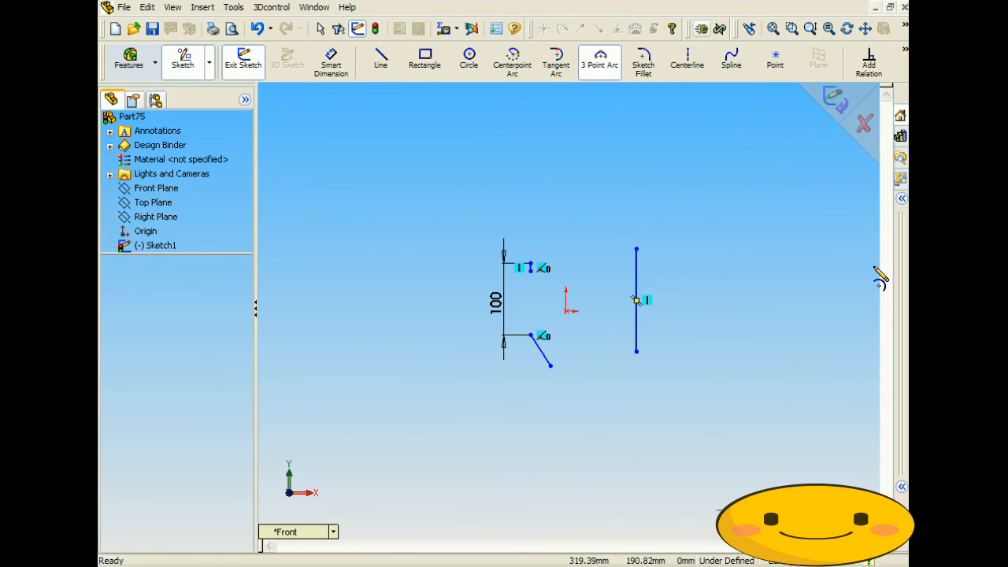
click(859, 297)
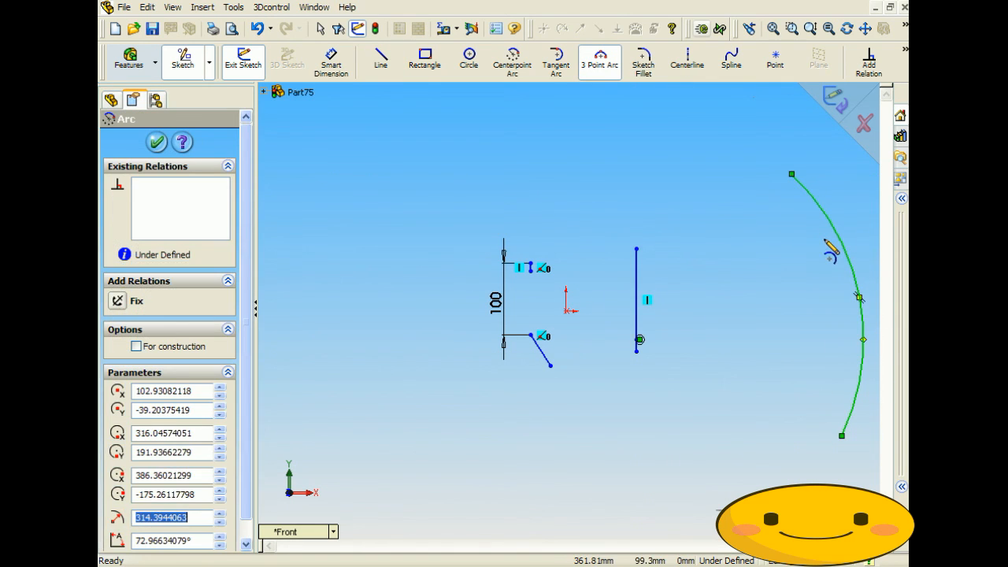
Add a Coincident relation between the long vertical line and the arc's upper endpoint
click(869, 62)
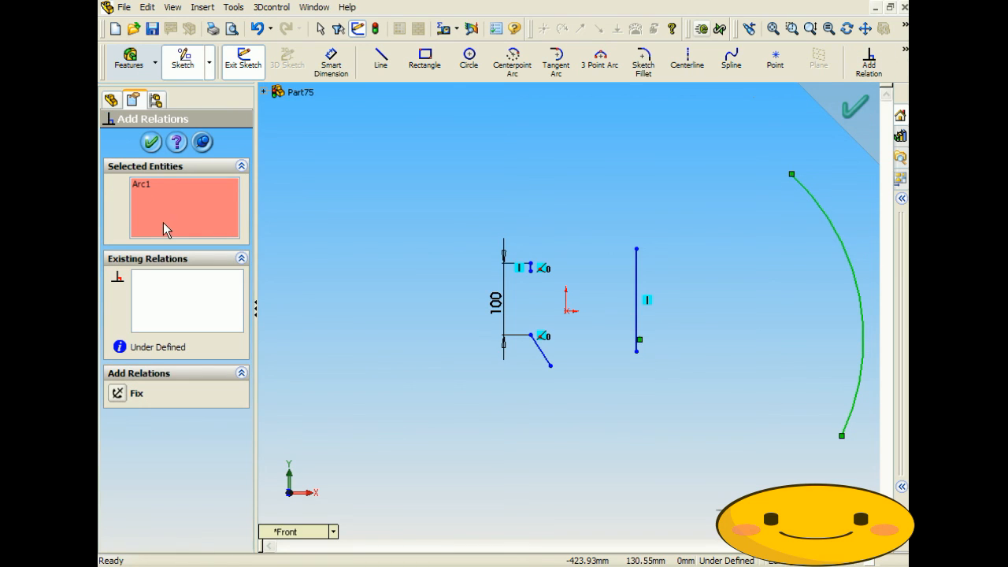
click(163, 187)
key(Delete)
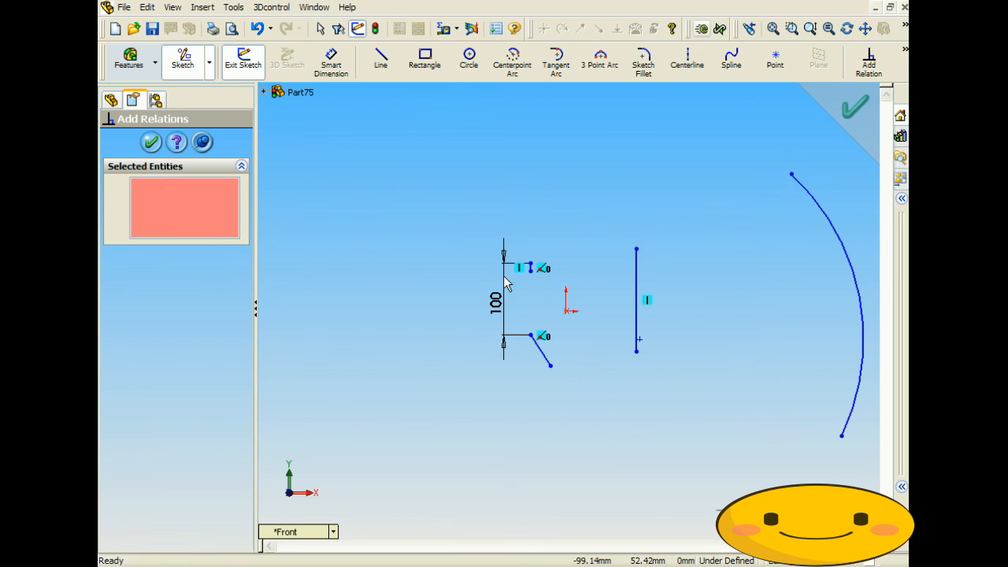
click(637, 285)
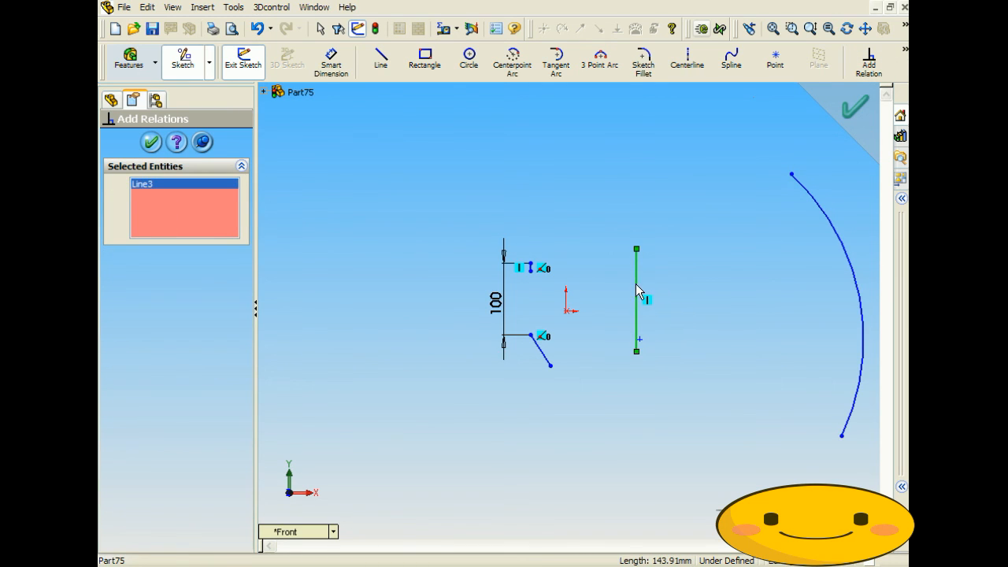
click(791, 174)
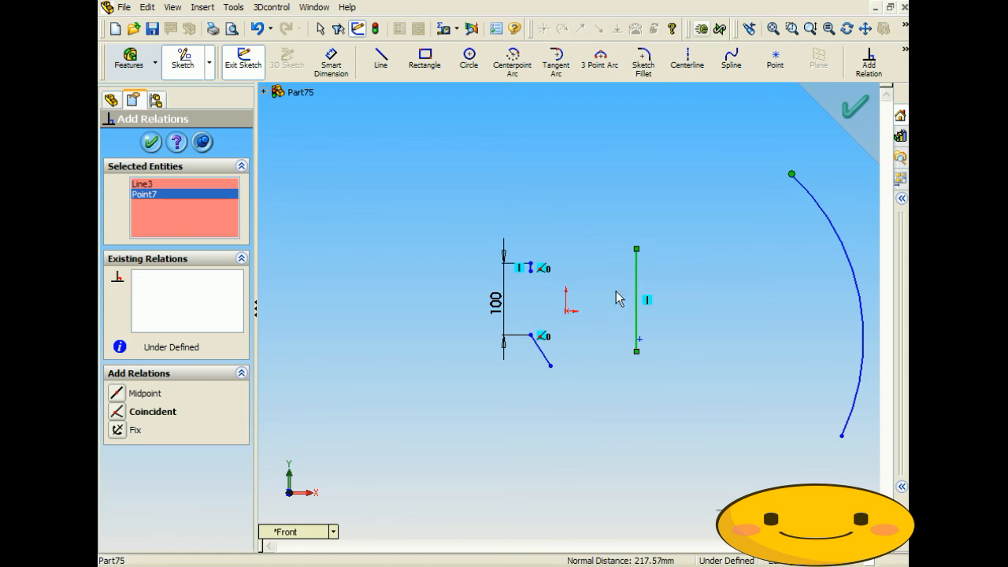
click(116, 415)
click(151, 142)
click(533, 228)
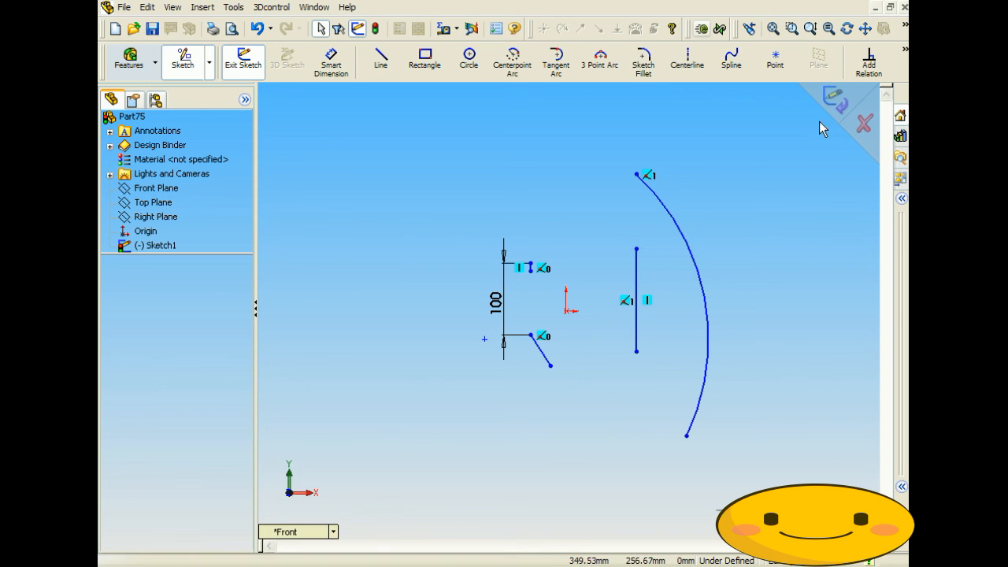
Add a Perpendicular relation between the slanted line and the long vertical line
click(870, 63)
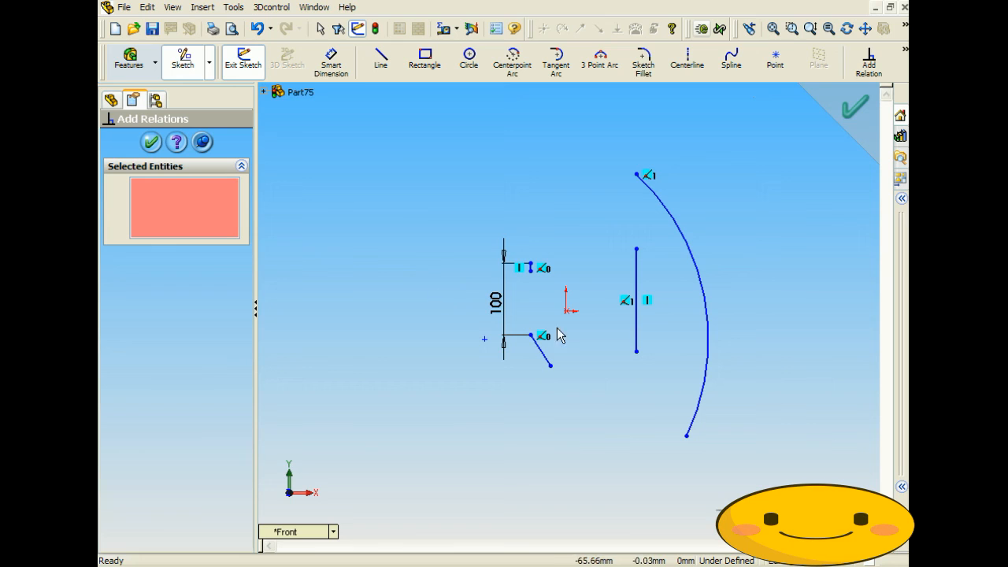
click(542, 355)
click(636, 319)
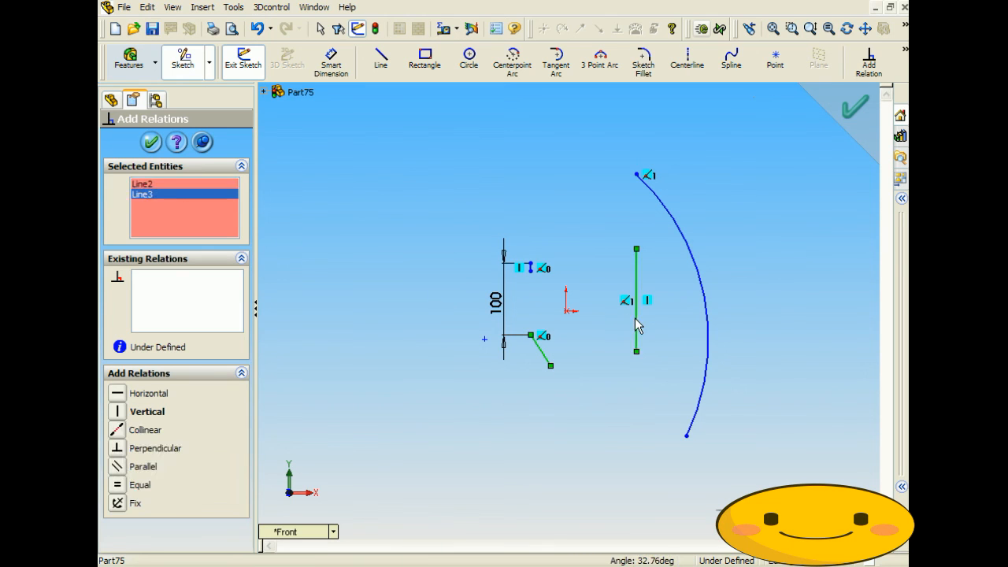
click(116, 448)
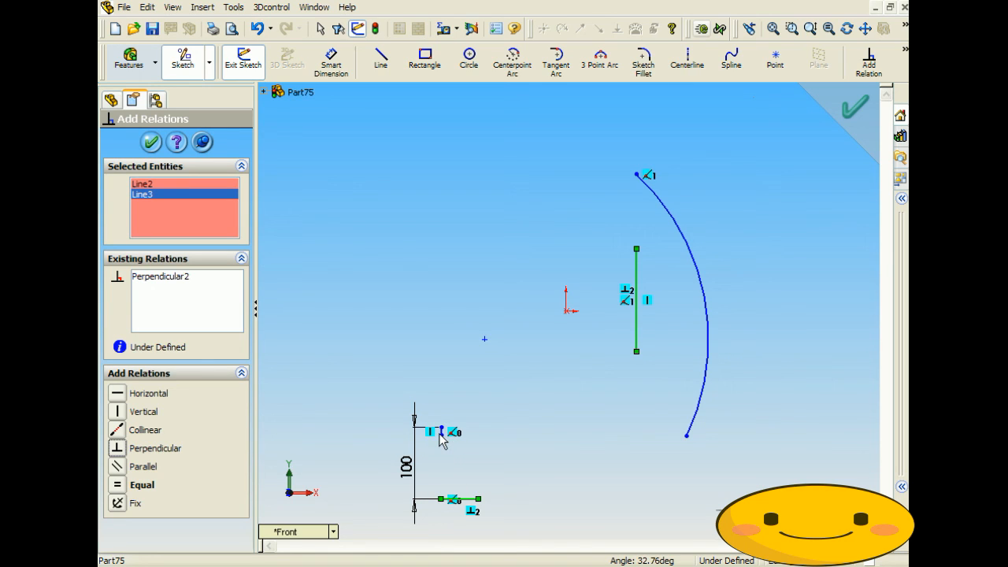
click(151, 143)
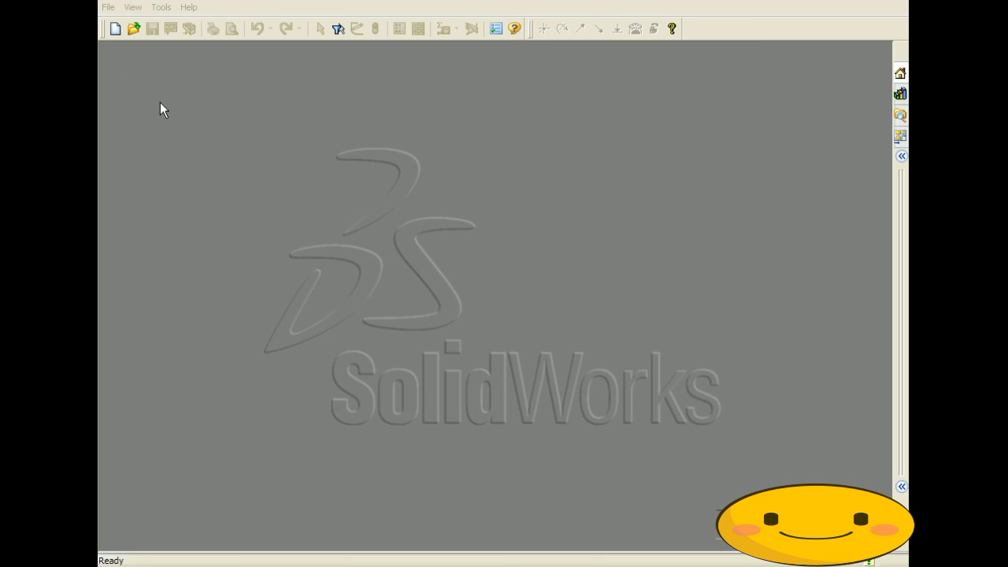
Create a new part document
click(108, 7)
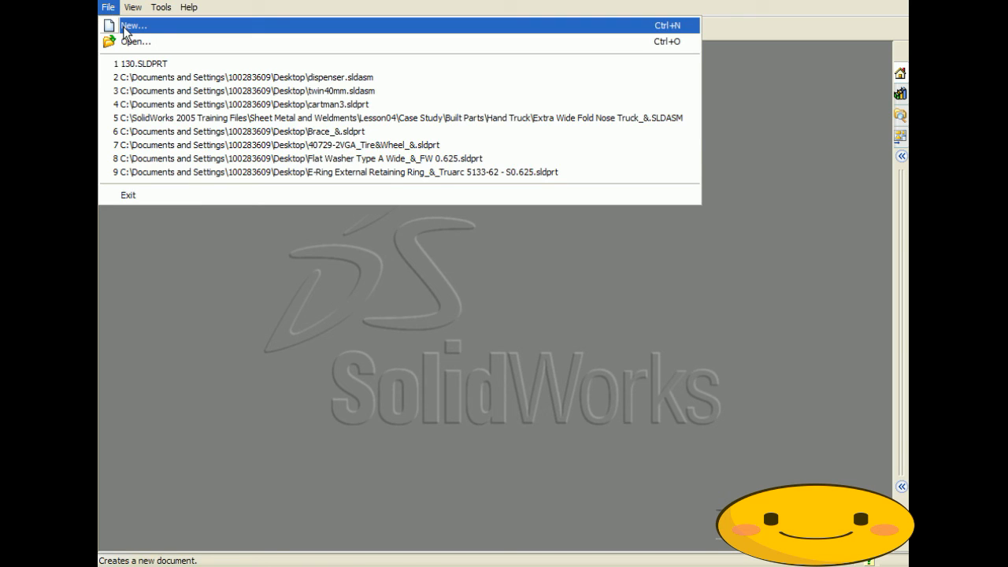
click(126, 24)
click(556, 410)
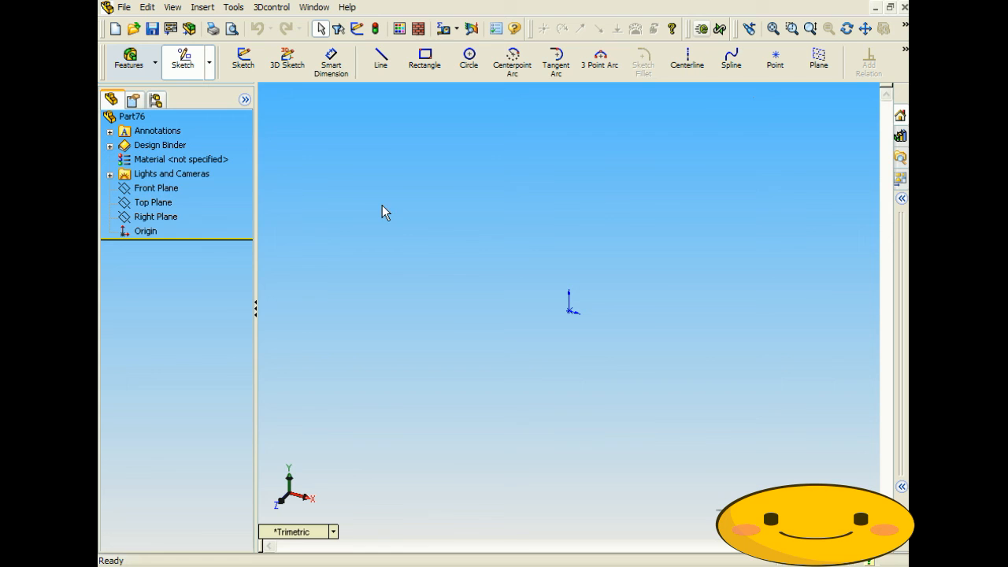
Sketch a slanted line left of the origin on the Front Plane and a separate circle of about 28 mm radius to its upper right
click(381, 56)
click(437, 167)
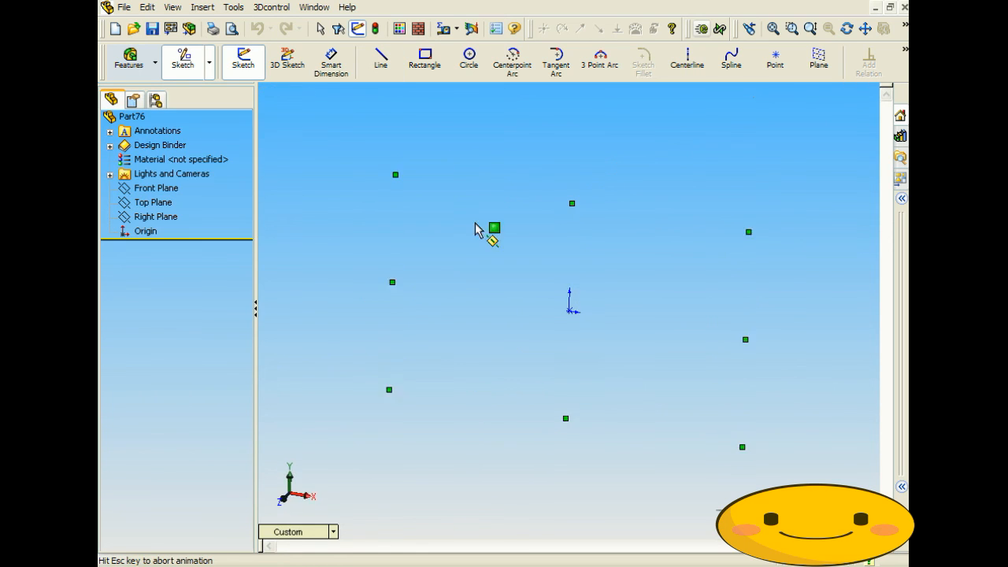
click(389, 175)
click(513, 417)
key(Escape)
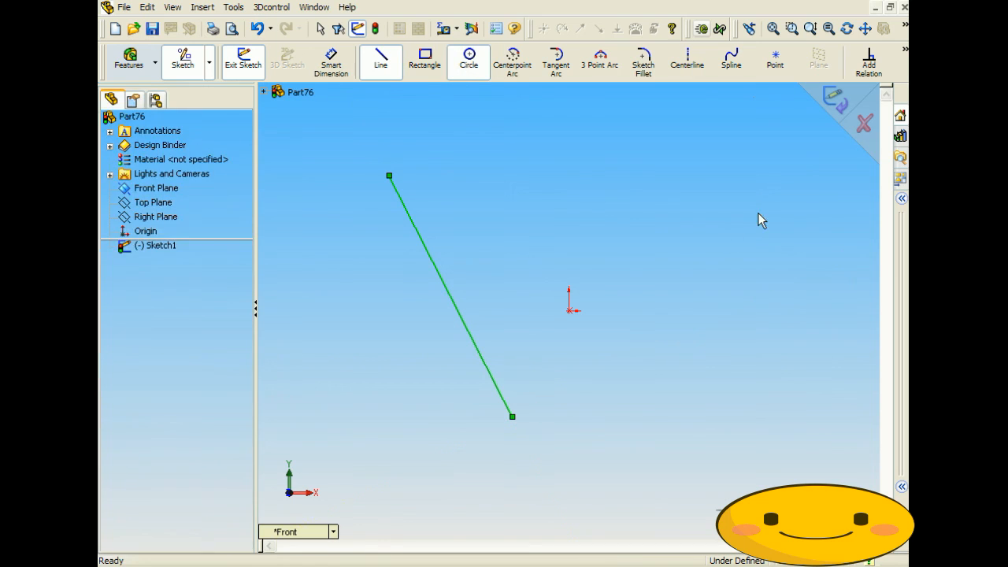
click(790, 160)
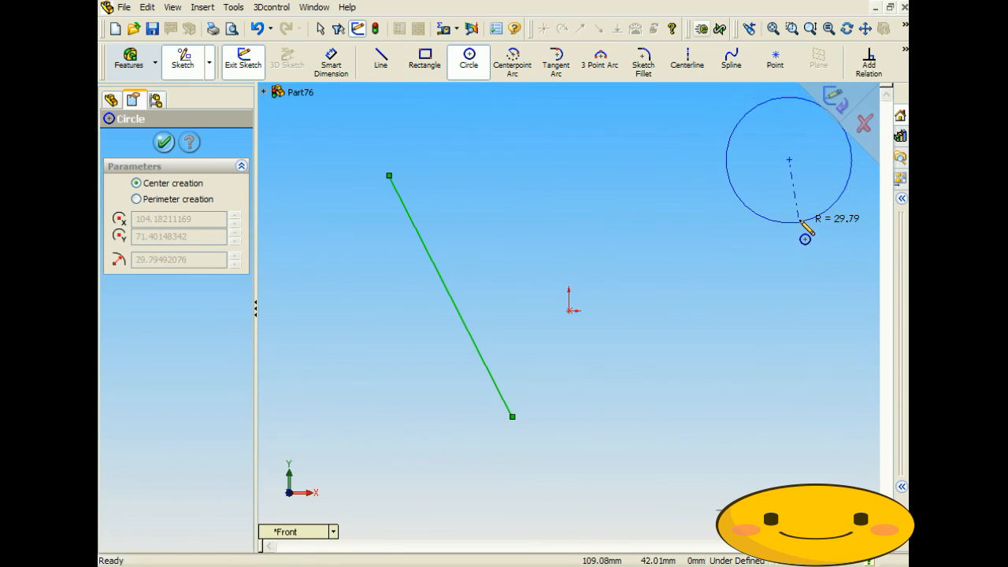
click(805, 228)
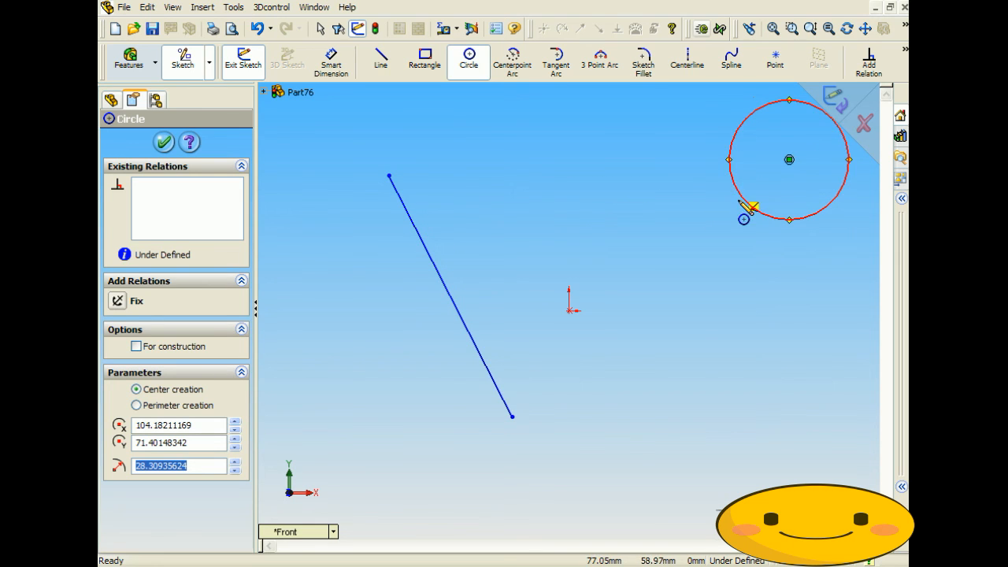
Add a Tangent relation between the circle and the slanted line
click(869, 63)
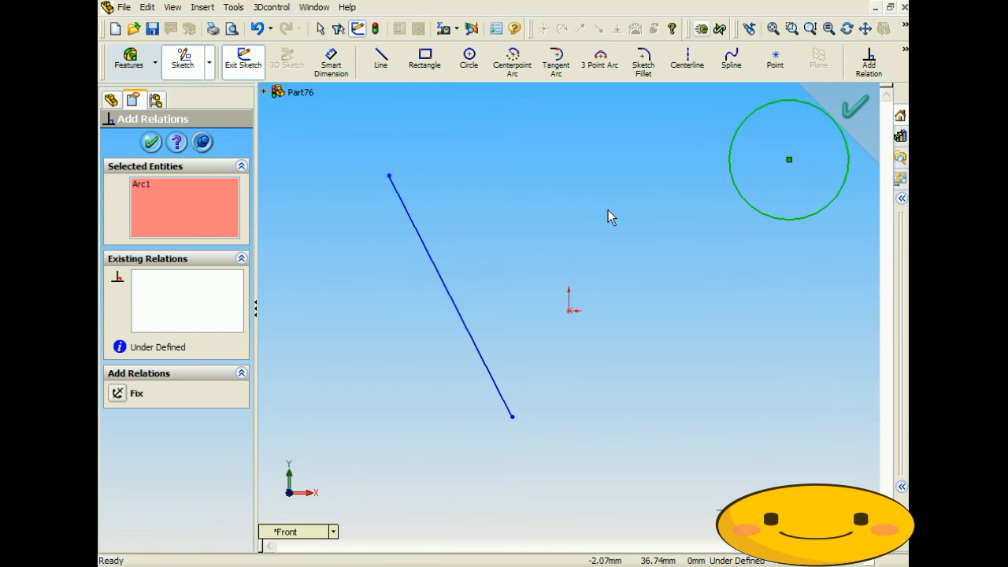
click(442, 282)
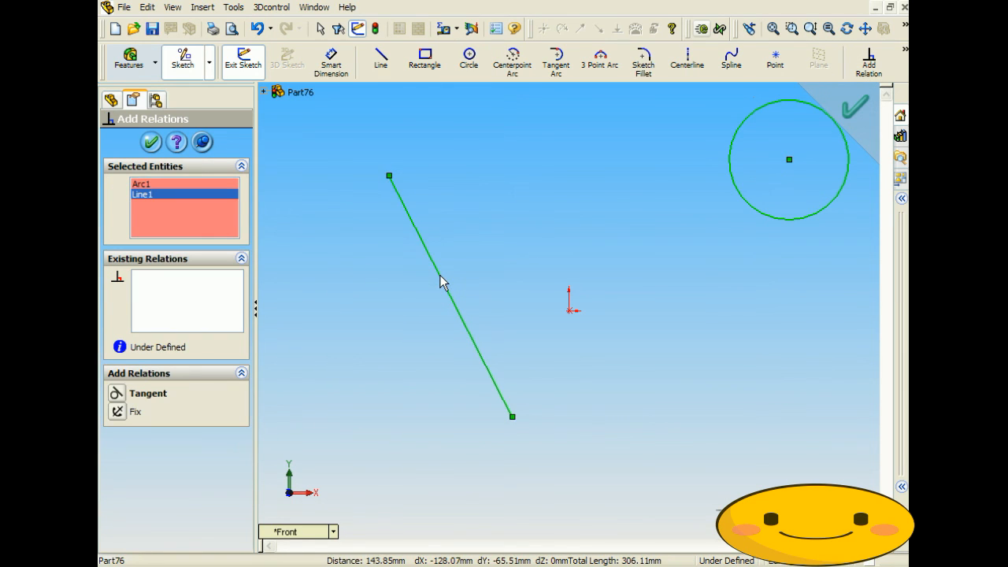
click(127, 392)
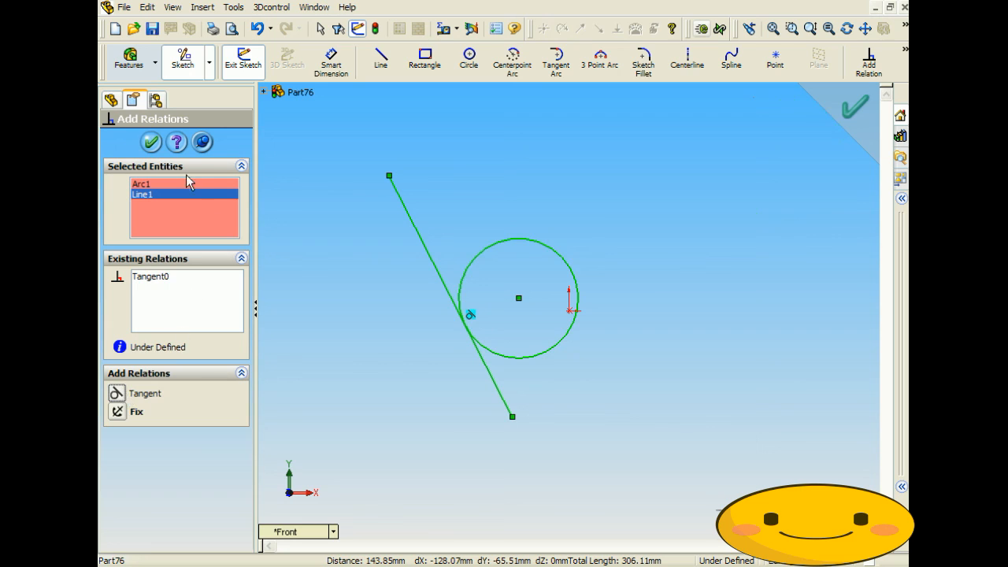
click(151, 142)
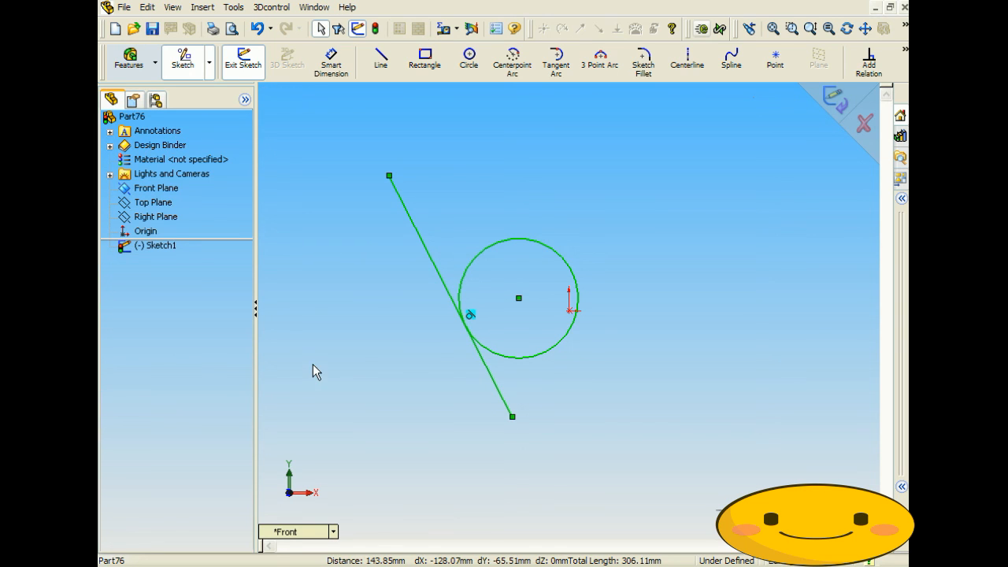
Clear the selection and enlarge the tangent circle freehand by pulling its circumference outward
click(468, 316)
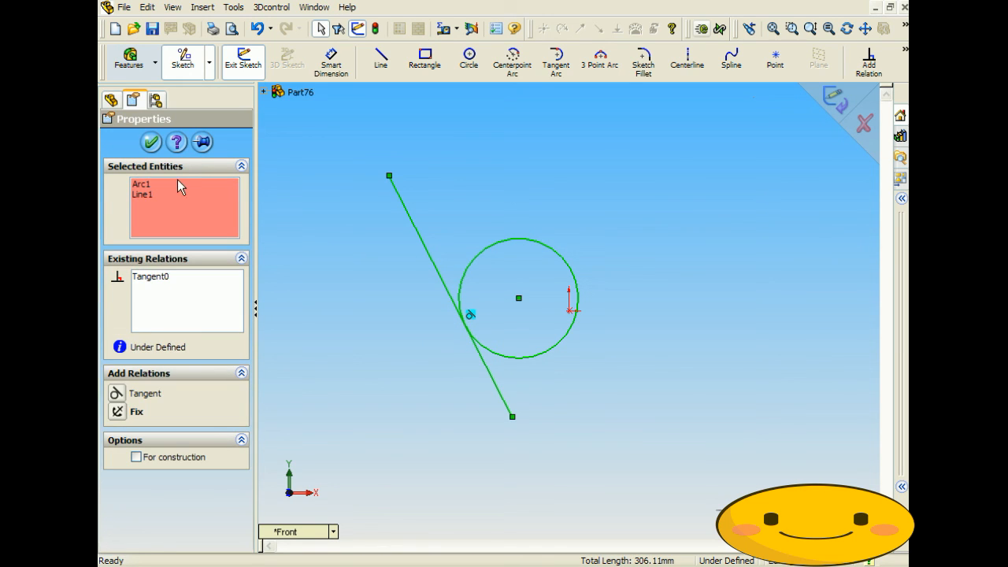
click(151, 142)
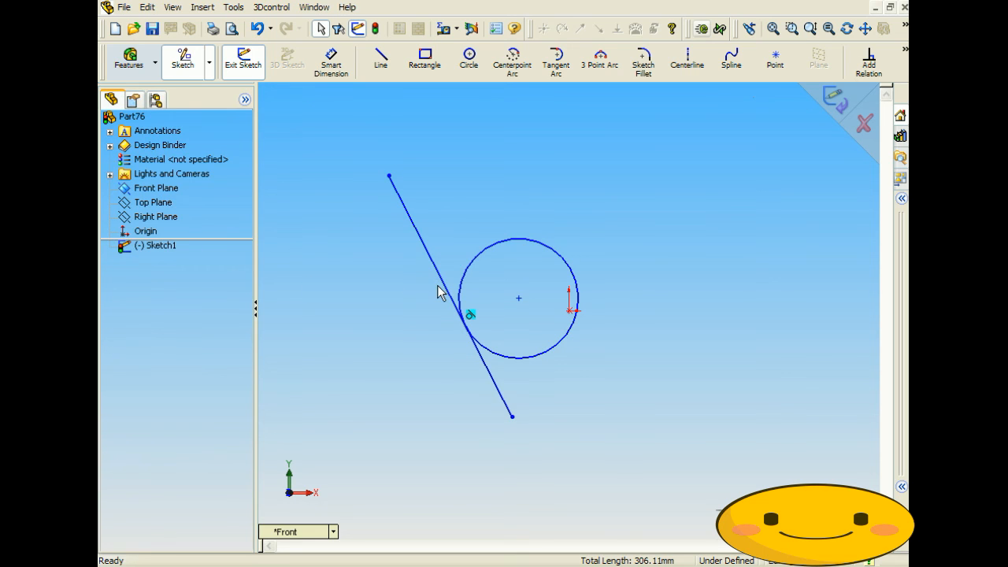
drag(489, 245, 544, 252)
click(711, 330)
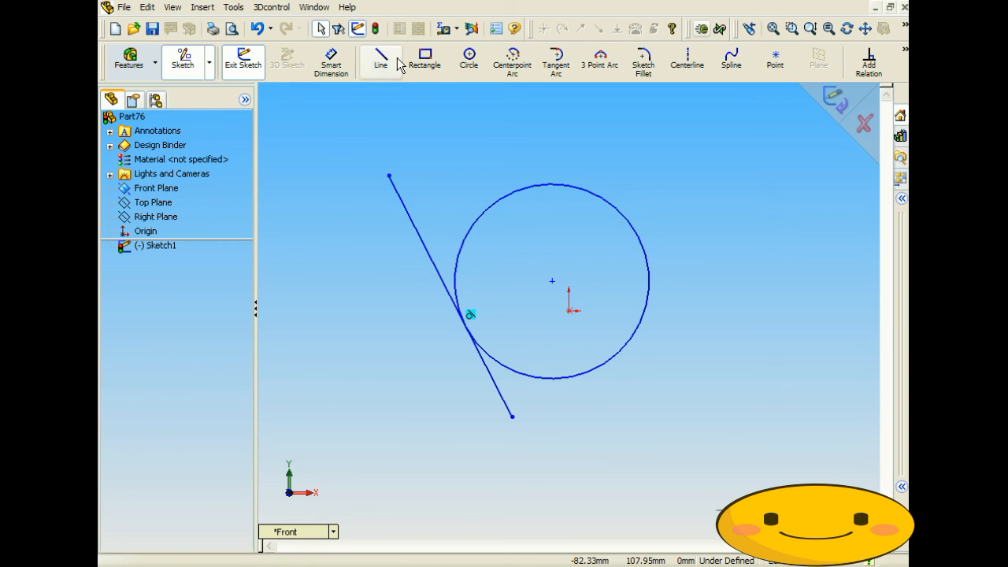
Dimension the vertical distance between the circle's center and the slanted line's upper endpoint as 25 mm
click(341, 66)
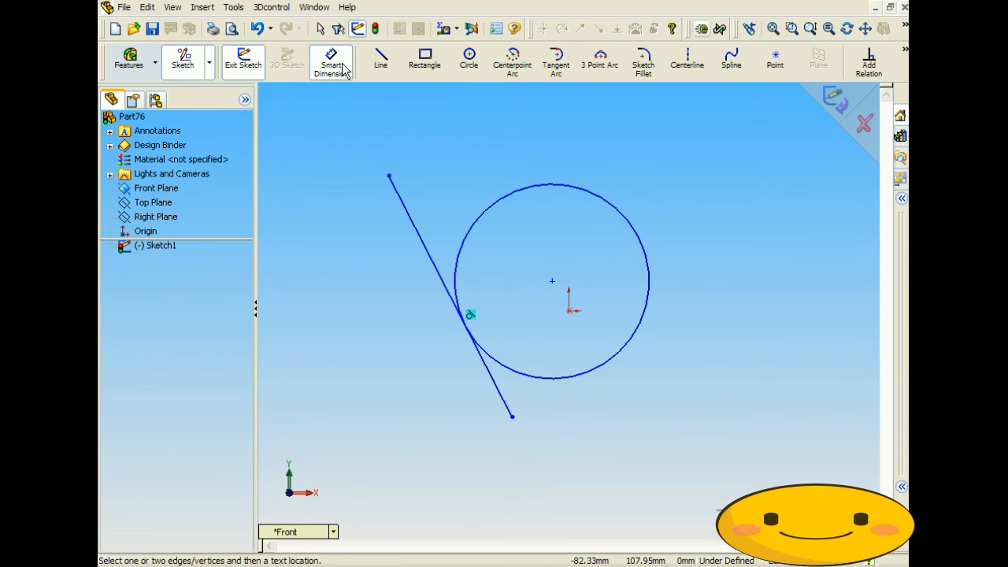
click(551, 282)
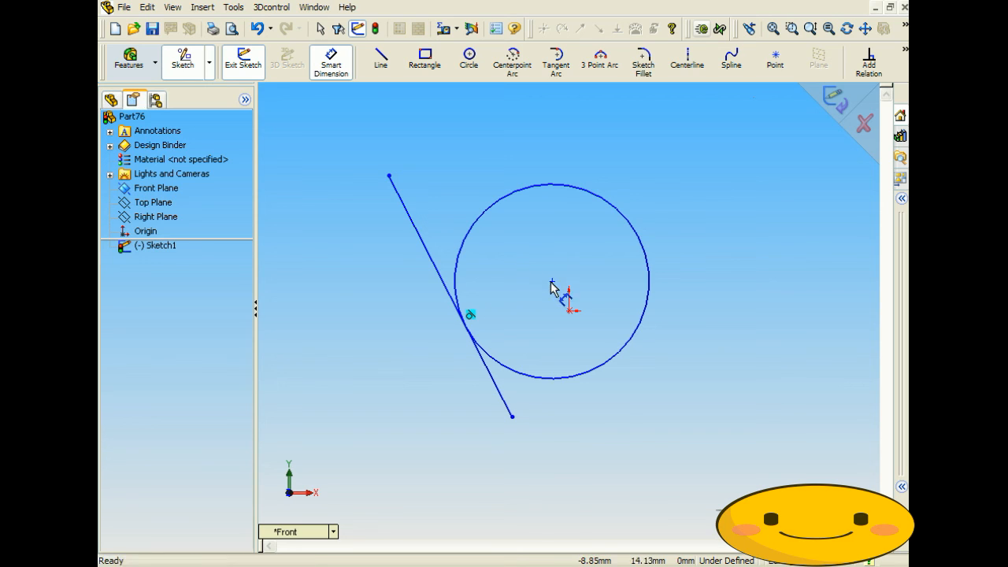
click(389, 175)
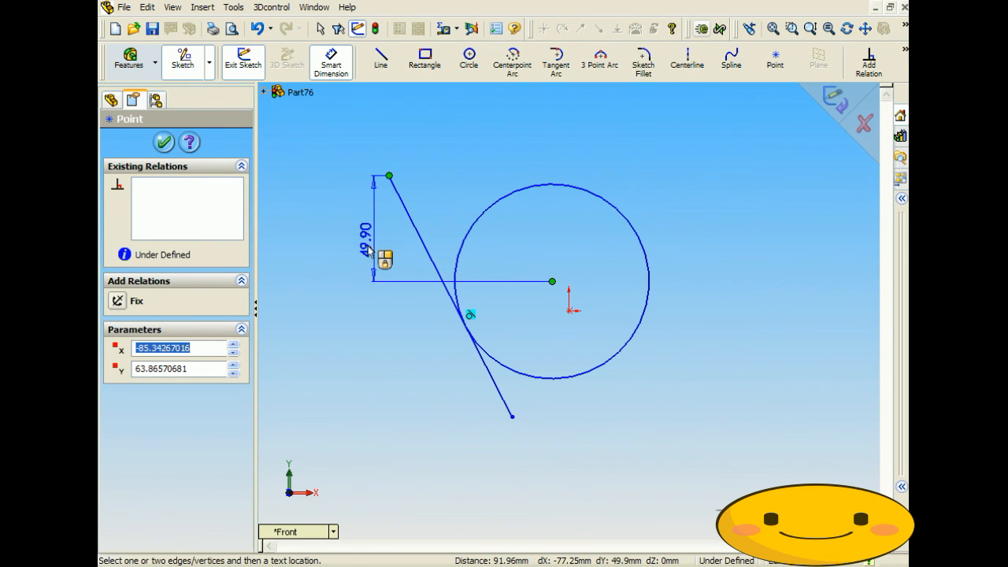
click(342, 252)
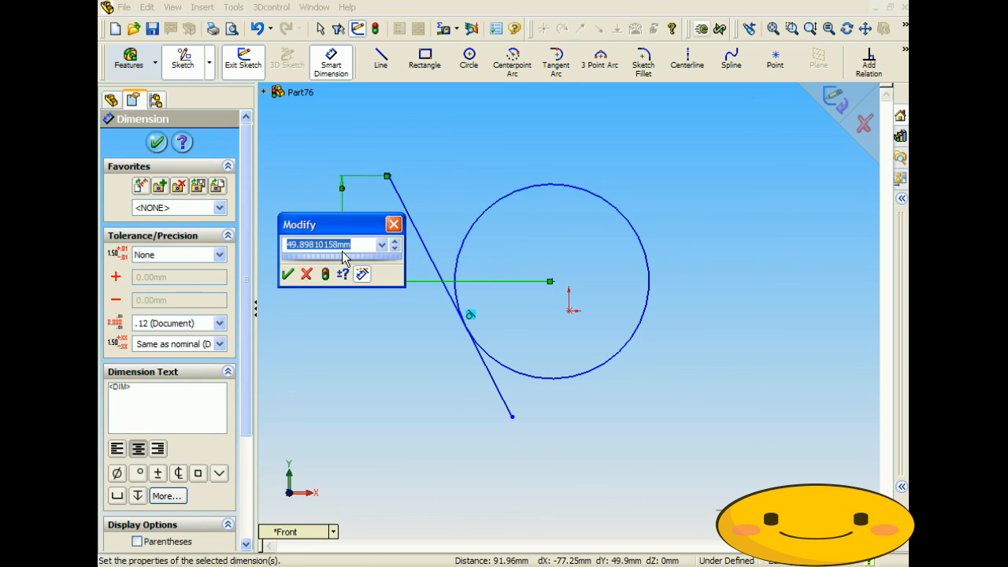
text(25)
key(Return)
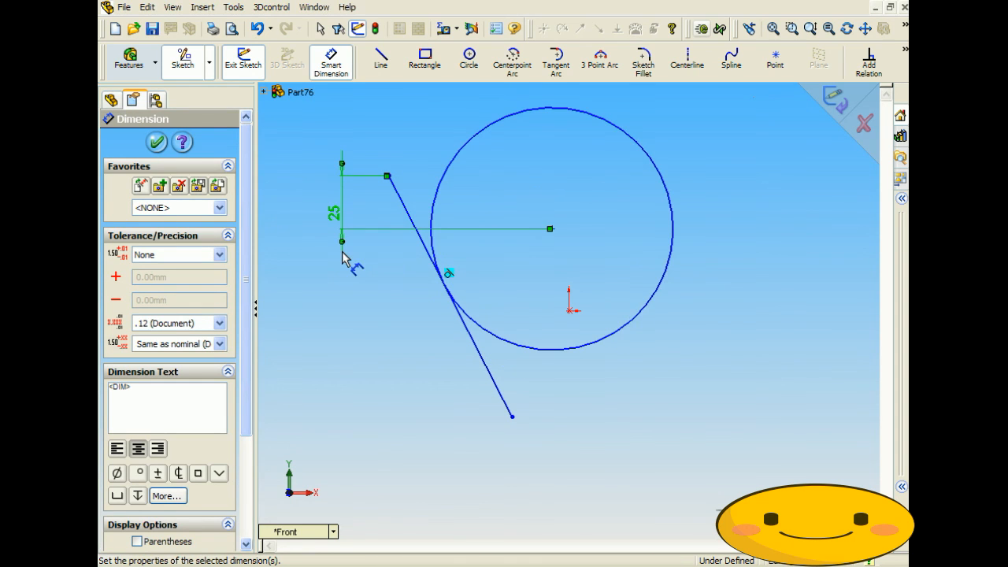
Change the vertical dimension between the line's upper endpoint and the circle's center to 100 mm and finish dimensioning
double_click(335, 212)
text(1)
key(Return)
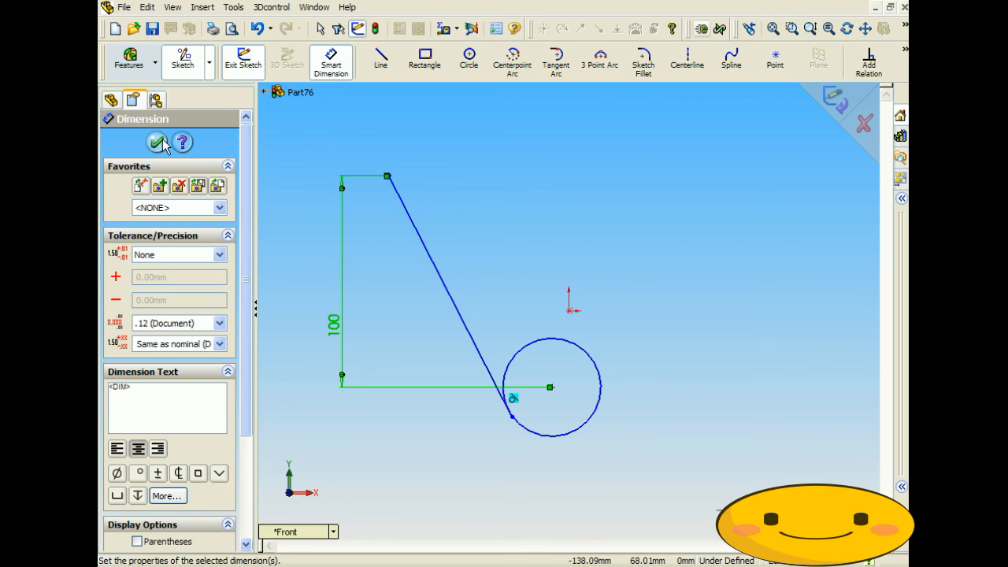
key(Escape)
key(f)
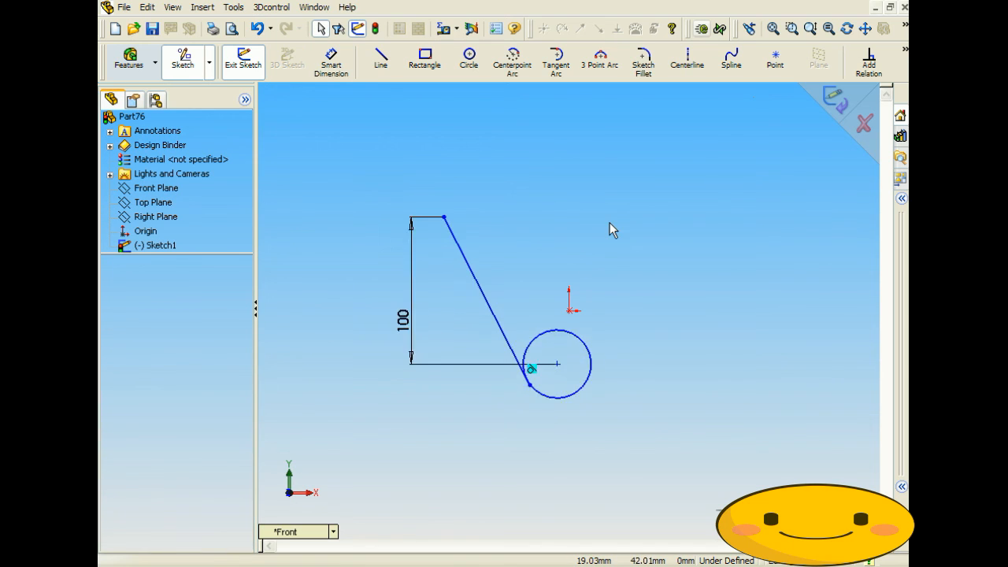
Sketch a hexagon above the origin and a separate circle well to the lower right of the origin
click(234, 11)
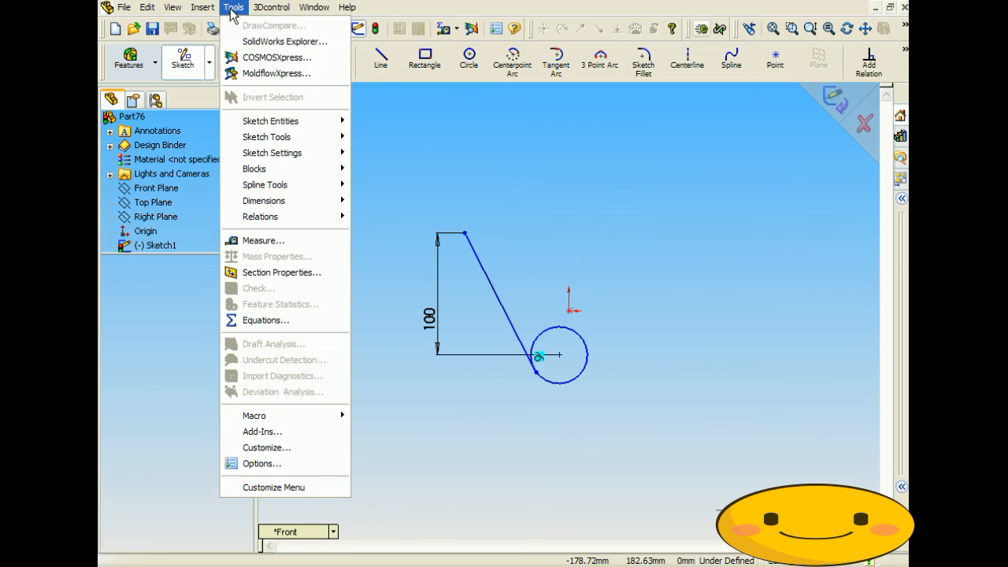
mouse_move(289, 140)
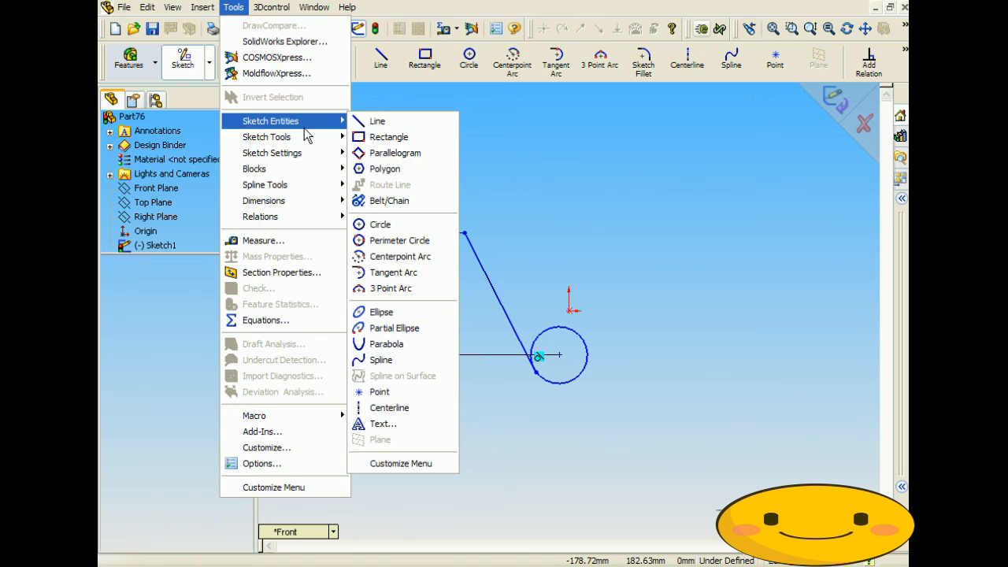
click(385, 168)
drag(599, 148, 705, 147)
click(468, 59)
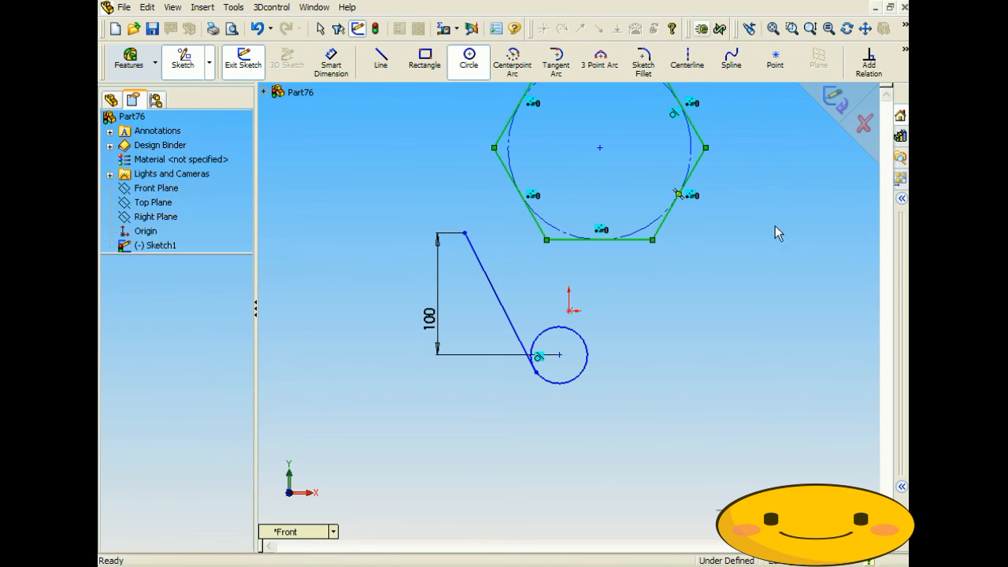
click(819, 446)
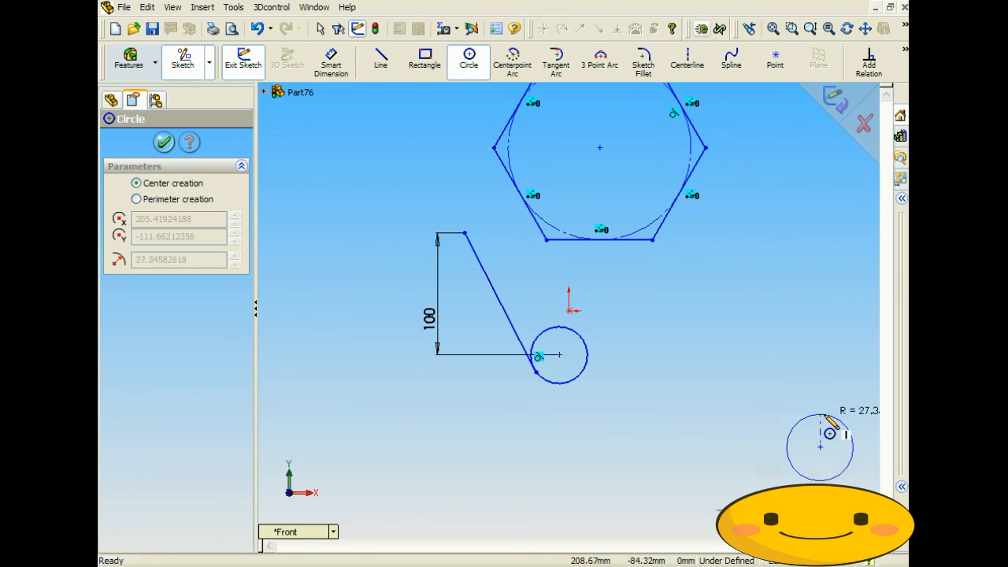
click(804, 385)
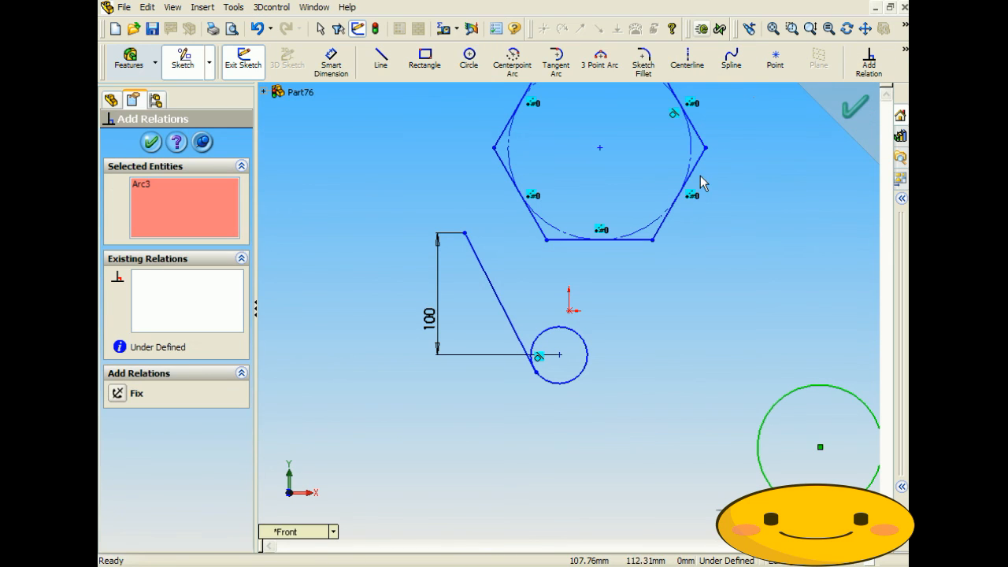
Add a Tangent relation between the new circle and the hexagon's top side, and pull the circle's center slightly toward the hexagon
key(z)
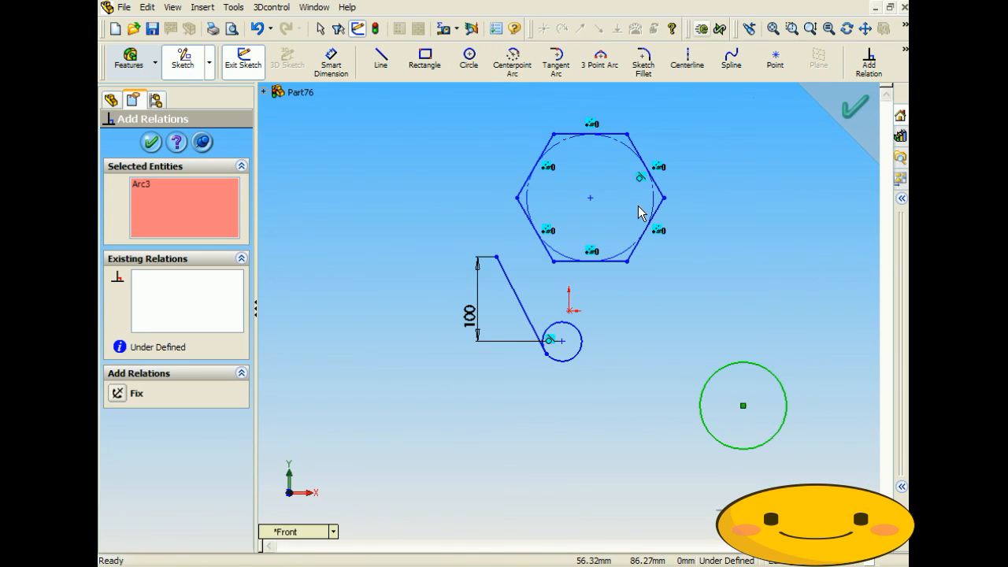
click(600, 134)
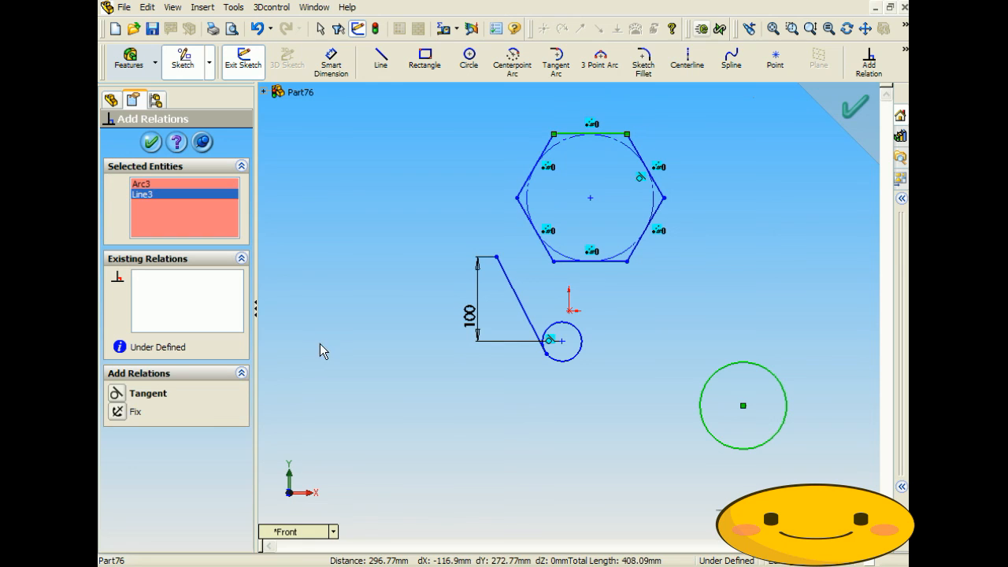
click(117, 393)
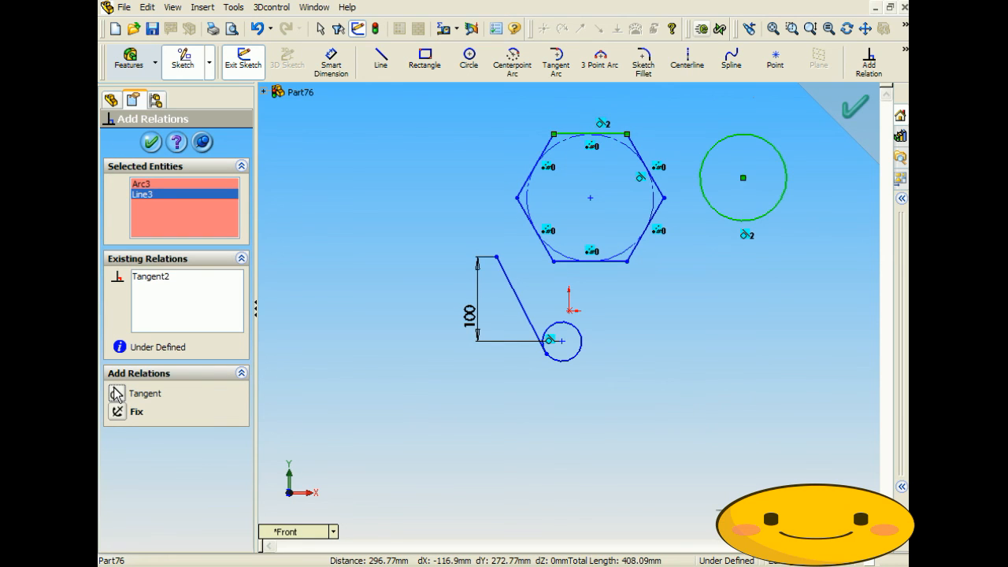
click(151, 142)
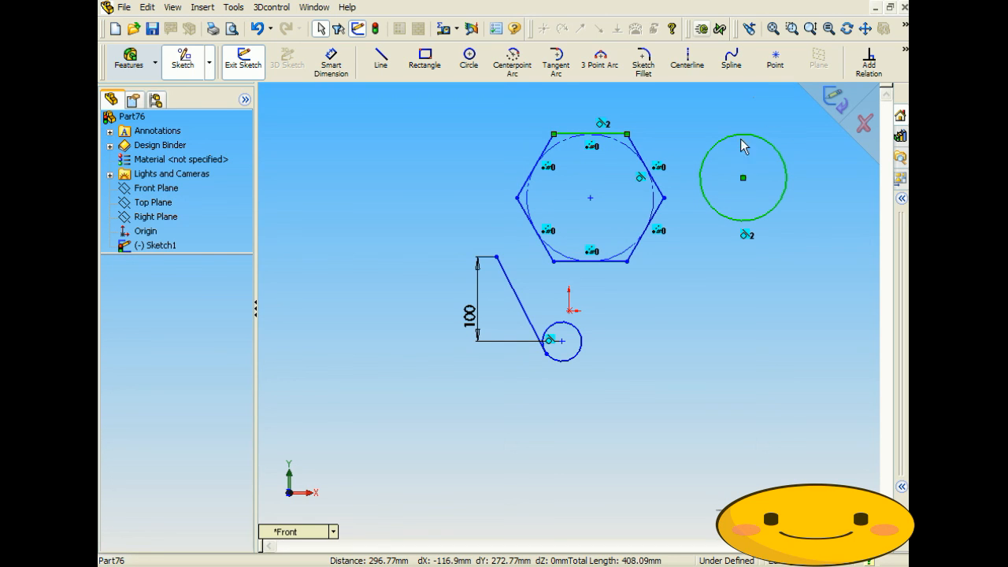
drag(743, 180, 728, 165)
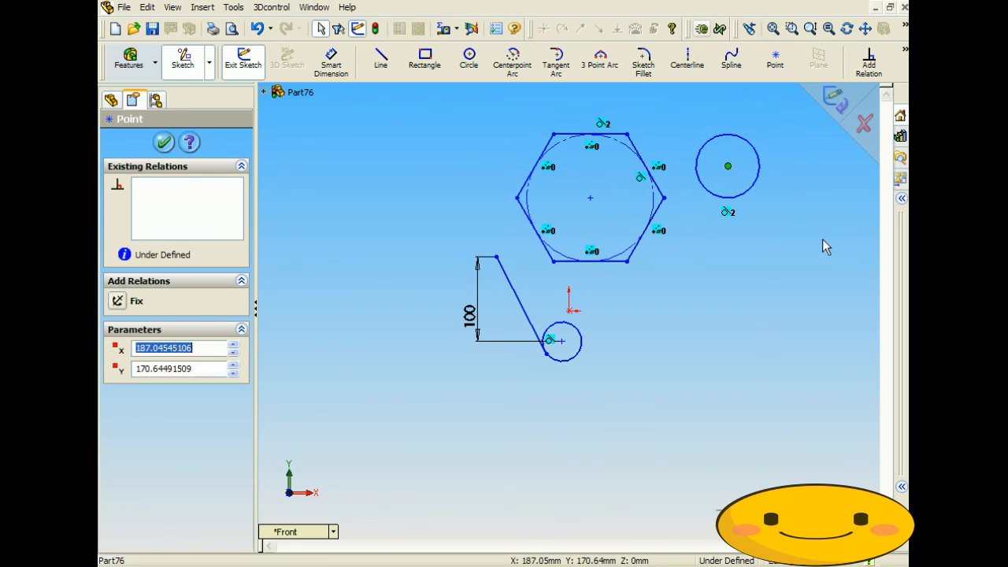
click(836, 255)
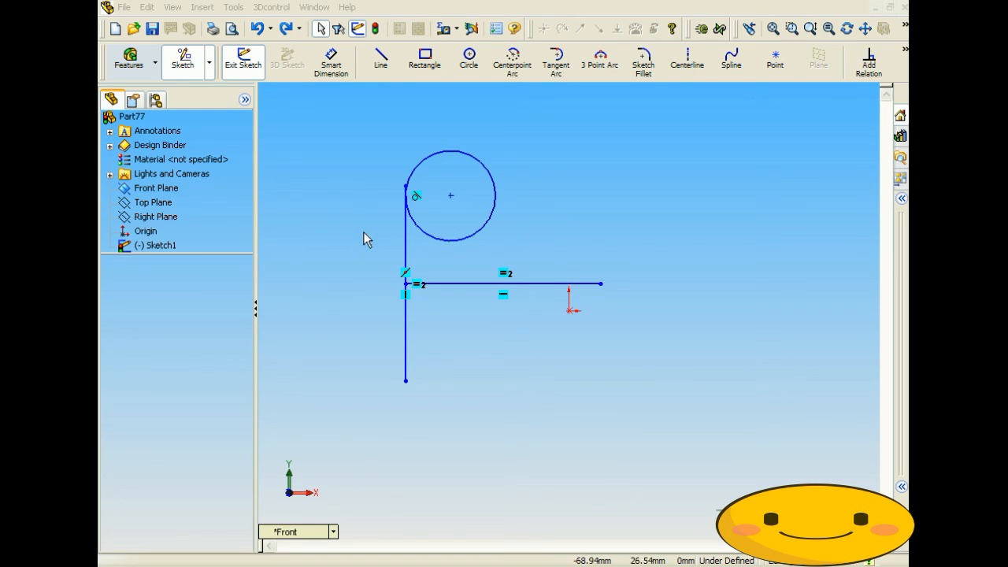
Examine the existing relations of the horizontal line in Part77 and clear the selection
click(472, 284)
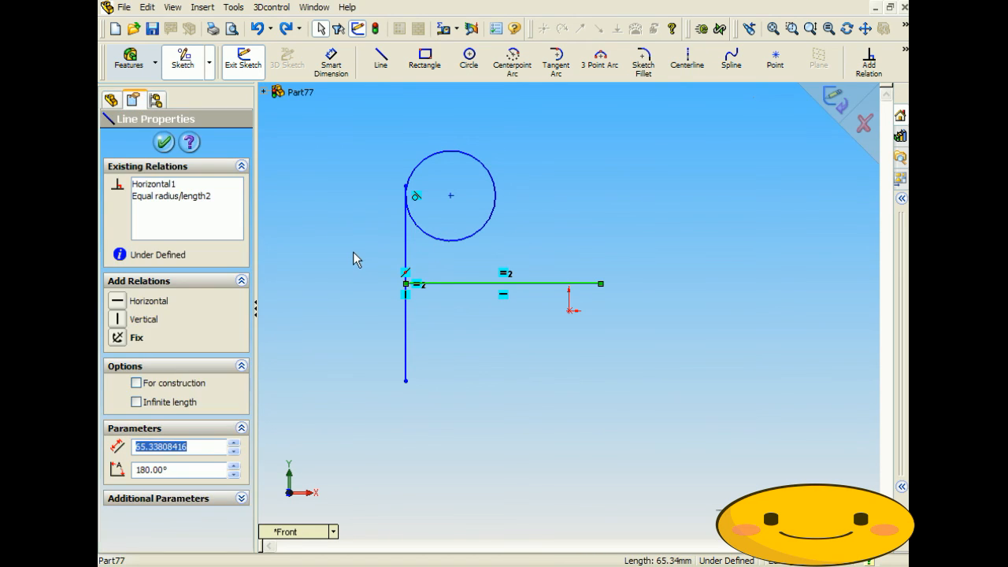
click(164, 141)
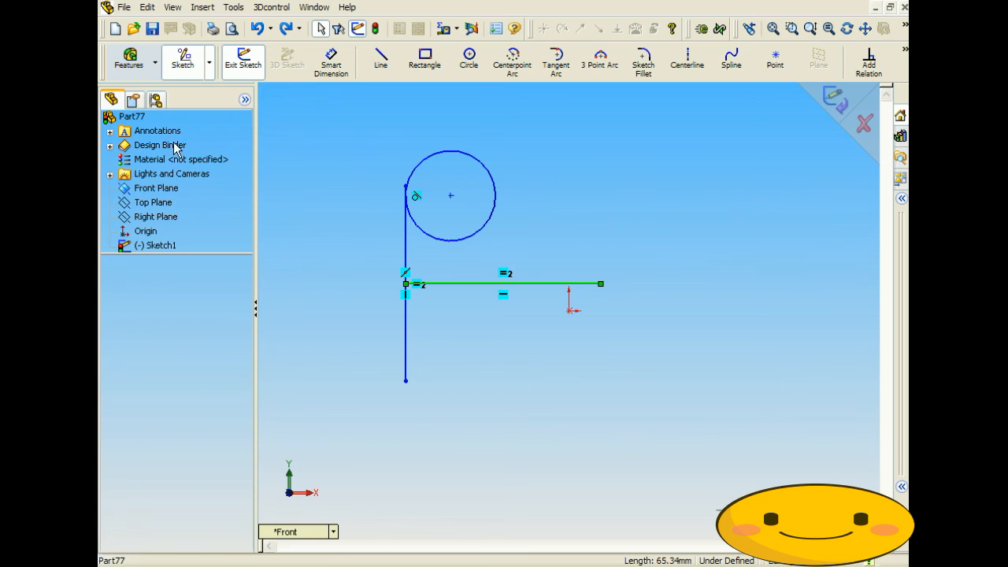
click(351, 172)
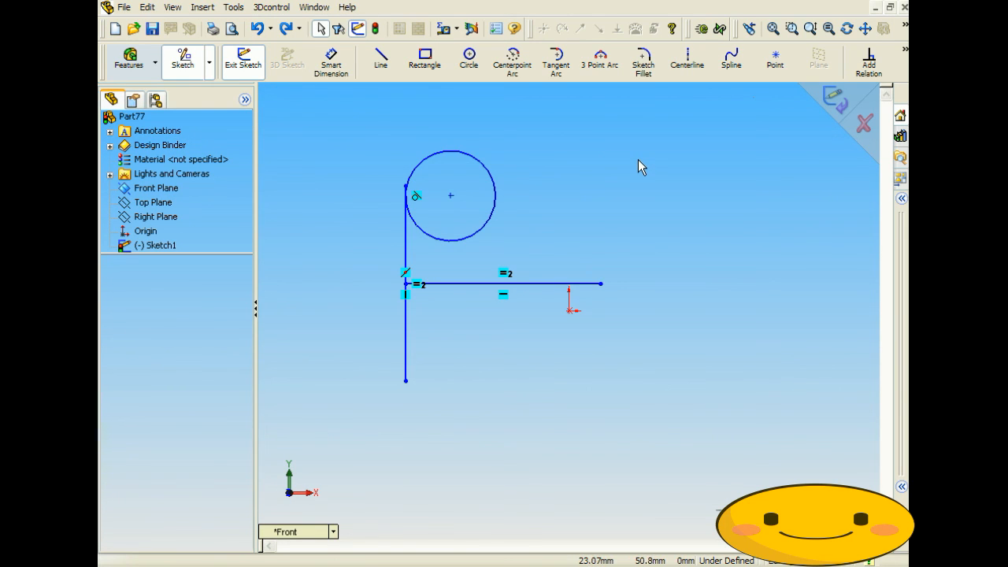
Exit the sketch and reopen Sketch1 for editing
click(835, 97)
right_click(166, 247)
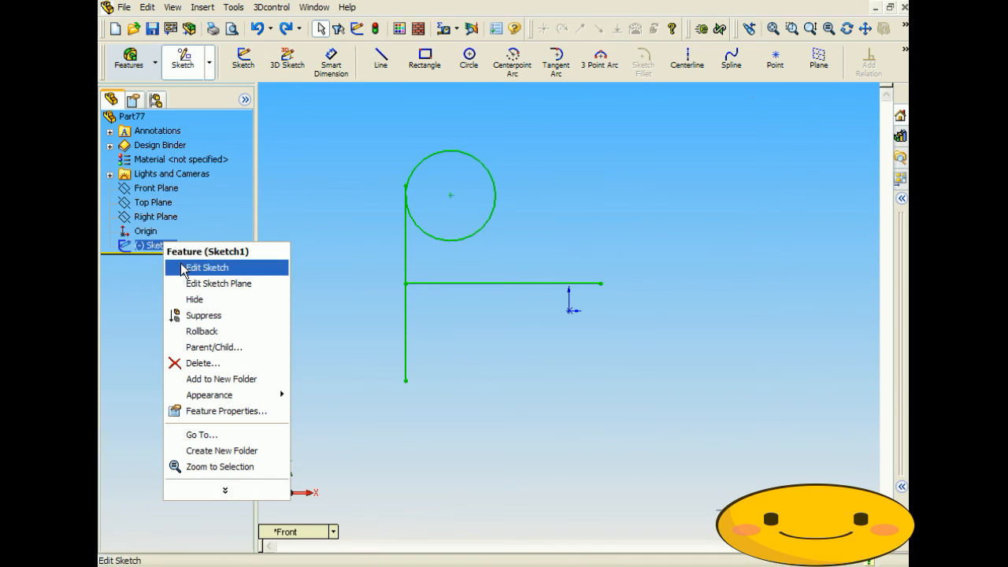
click(185, 268)
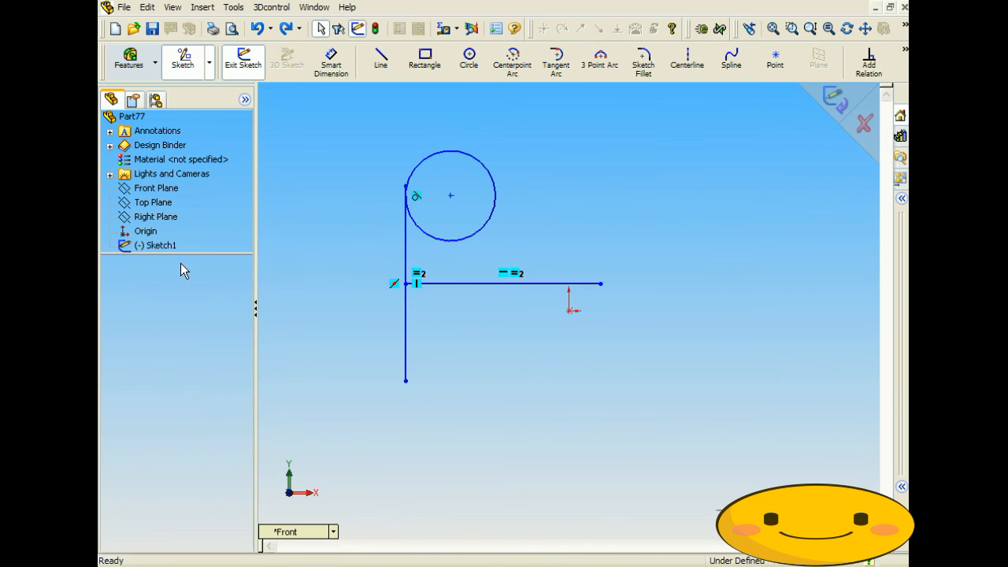
Delete the Midpoint relation between the vertical line and the horizontal line's left endpoint
click(866, 63)
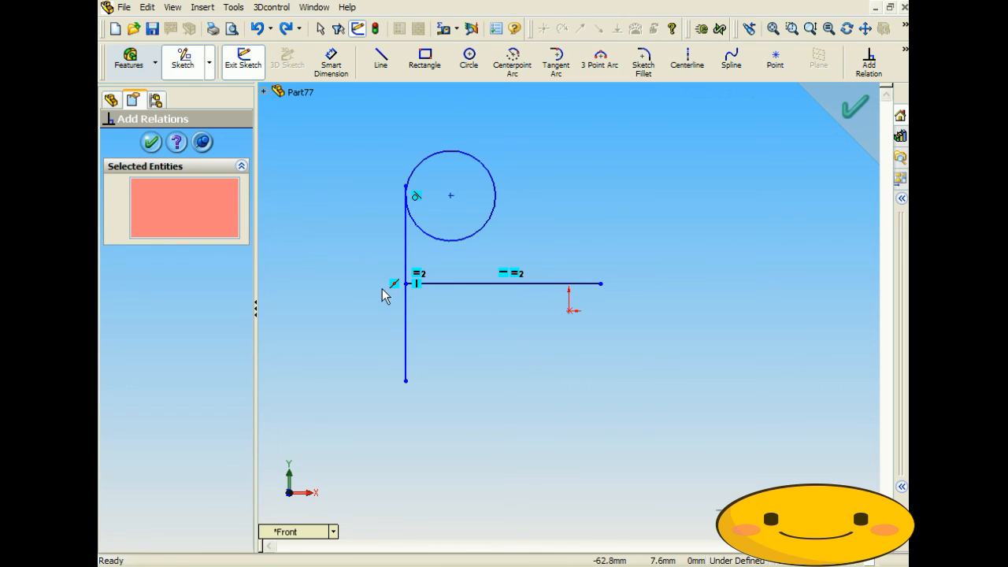
click(406, 268)
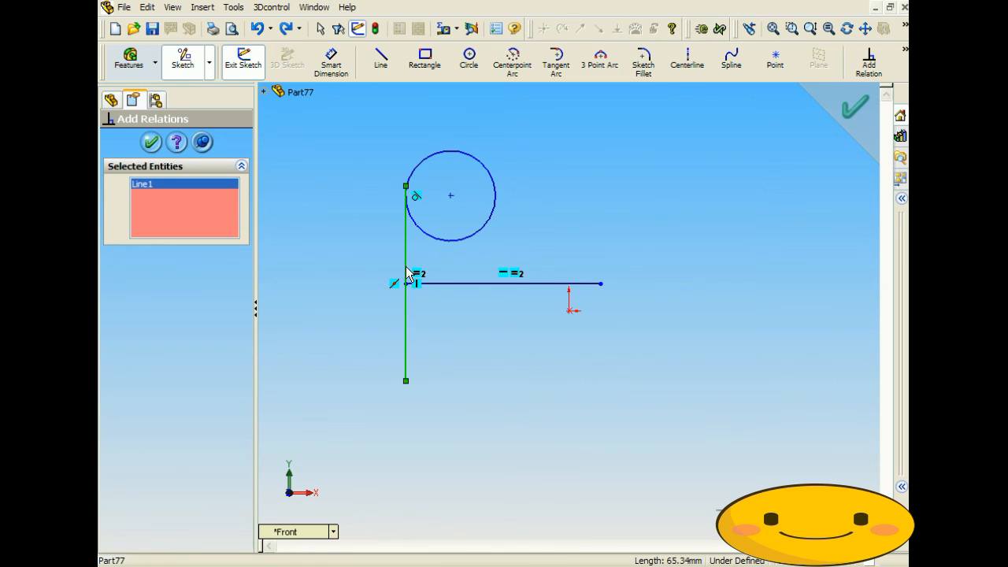
click(441, 288)
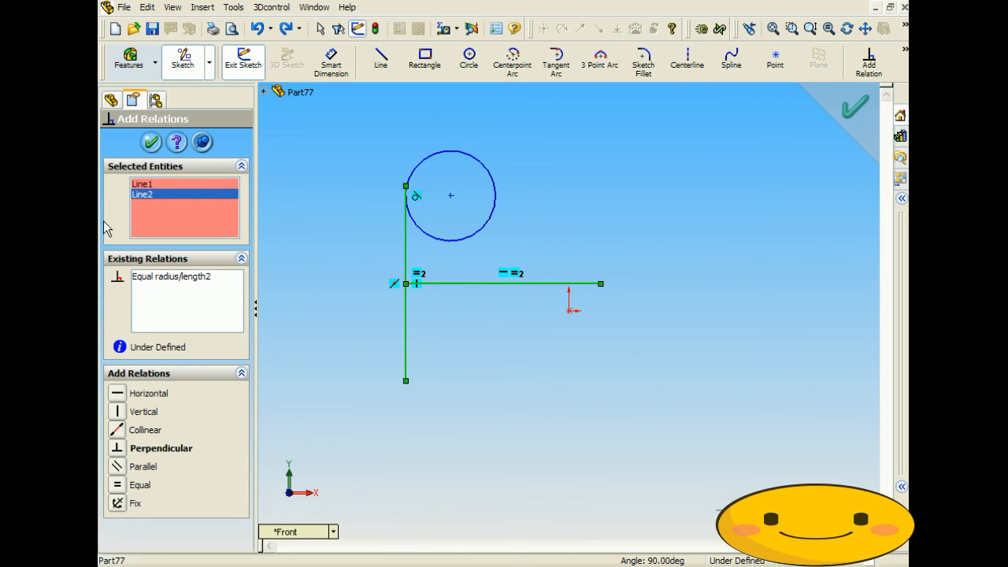
key(Delete)
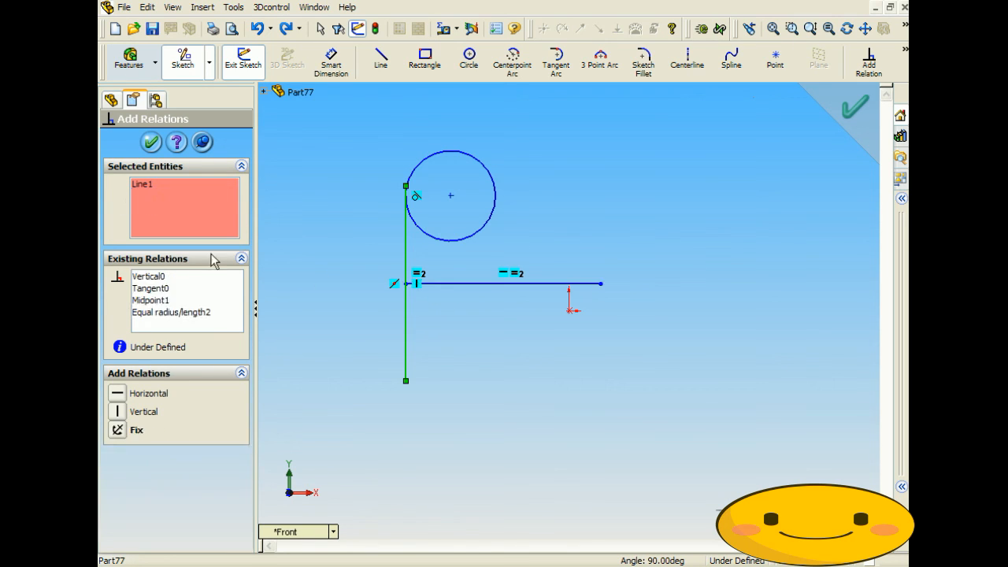
click(406, 284)
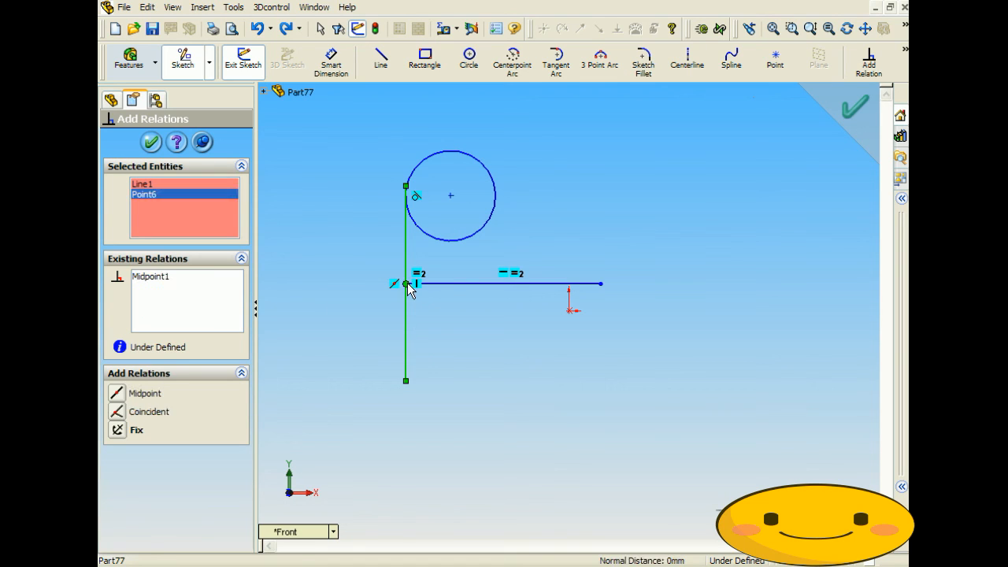
click(166, 279)
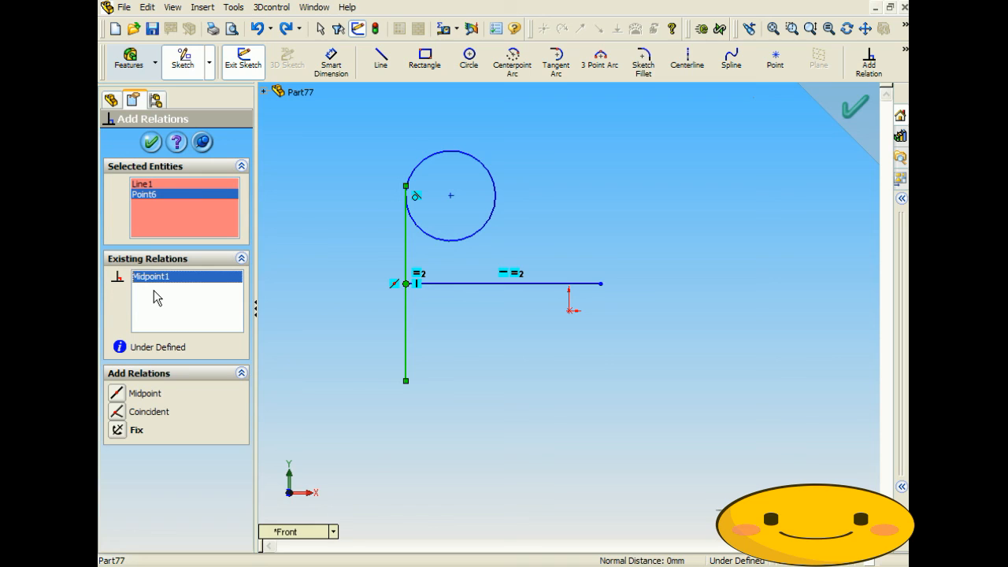
key(Delete)
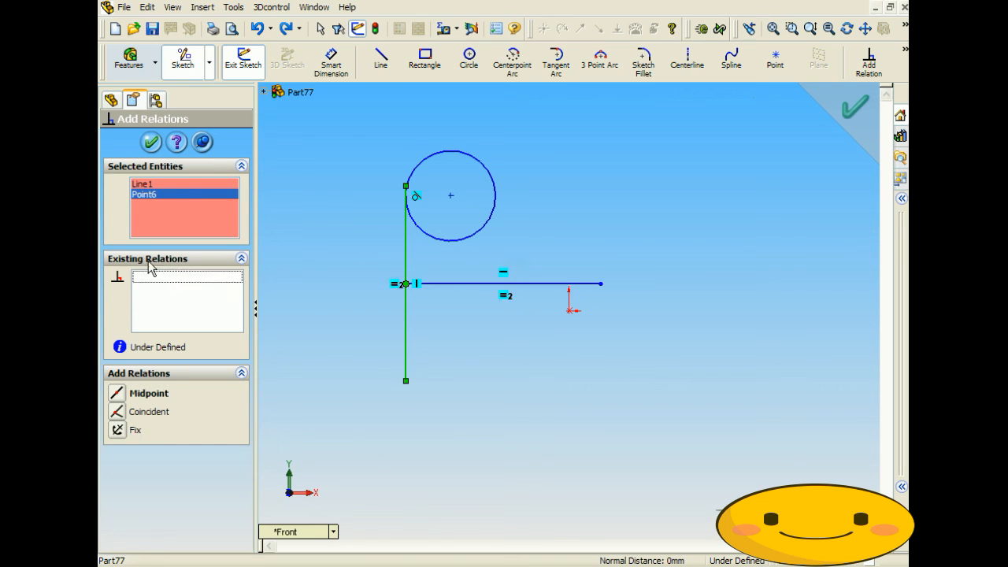
click(151, 143)
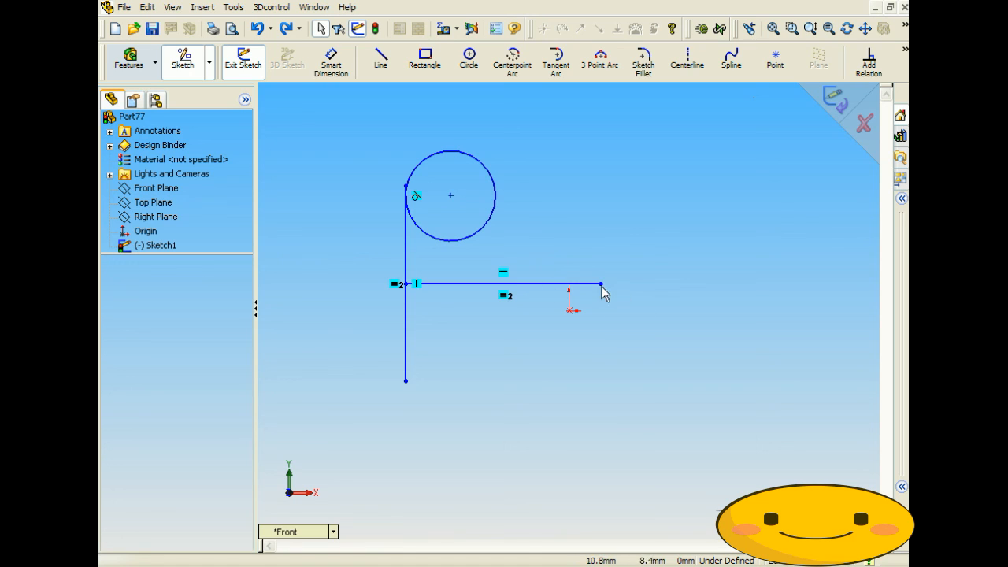
Add a Midpoint relation between the vertical line and the horizontal line's right endpoint, and clear the selection
click(869, 63)
click(405, 262)
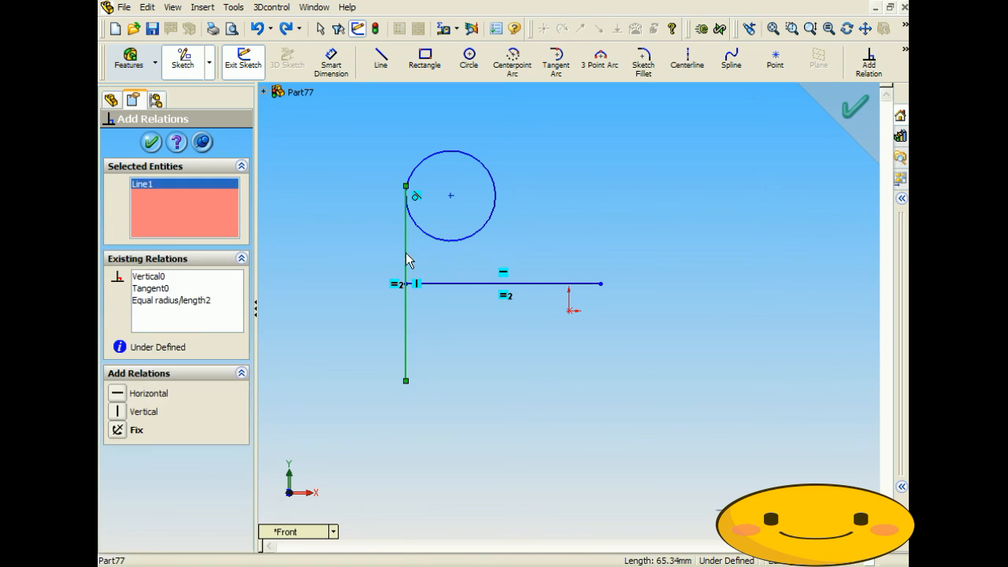
click(601, 284)
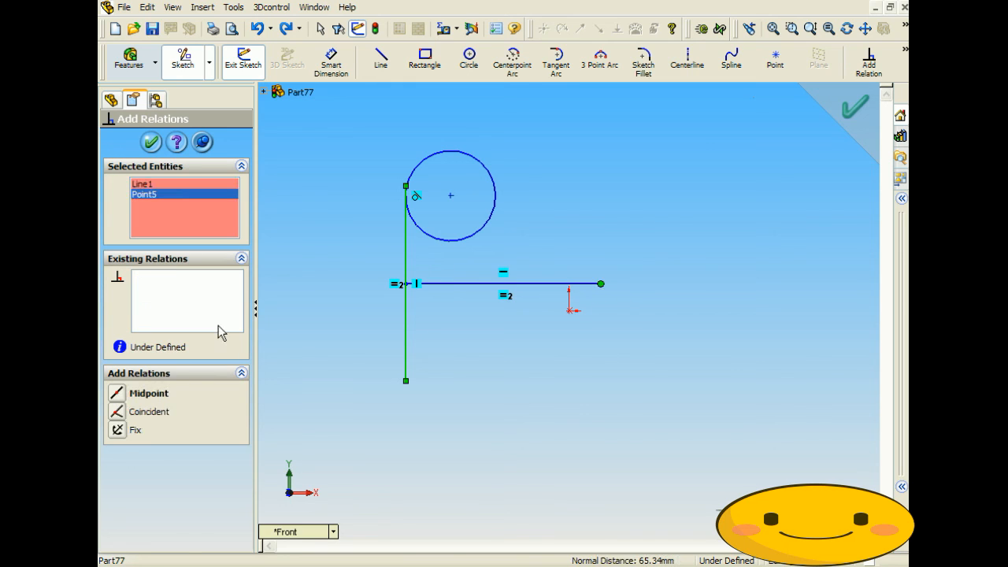
click(118, 394)
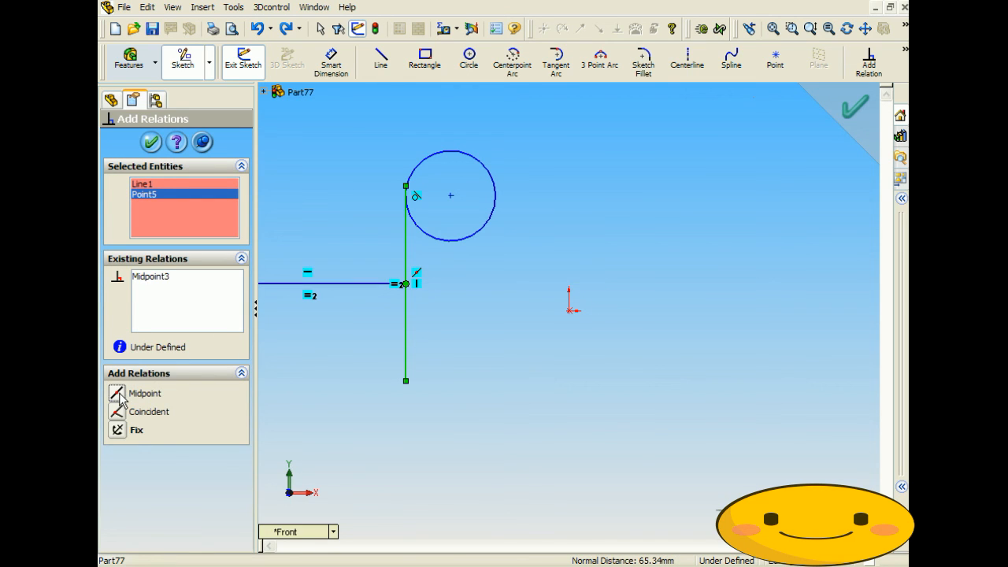
click(151, 142)
click(389, 243)
scroll(381, 246, up, 2)
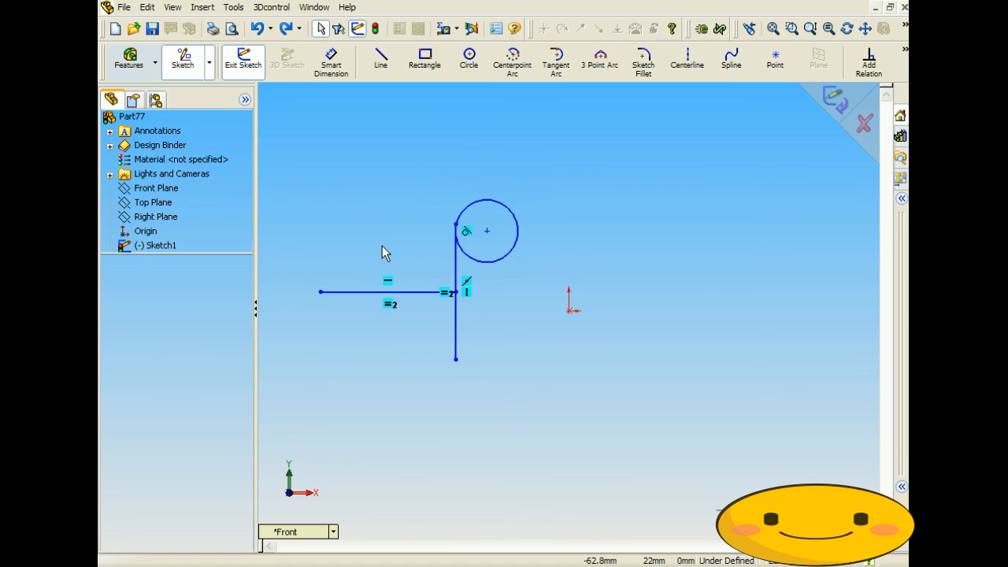
Delete the Tangent relation between the vertical line and the circle, along with all their other listed relations, and close the relations display
scroll(400, 251, down, 2)
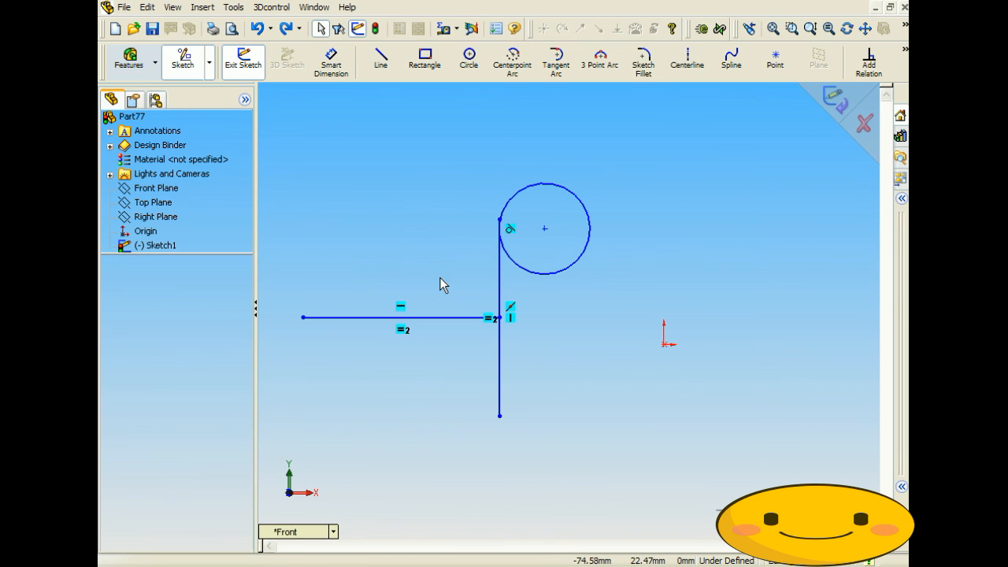
click(511, 230)
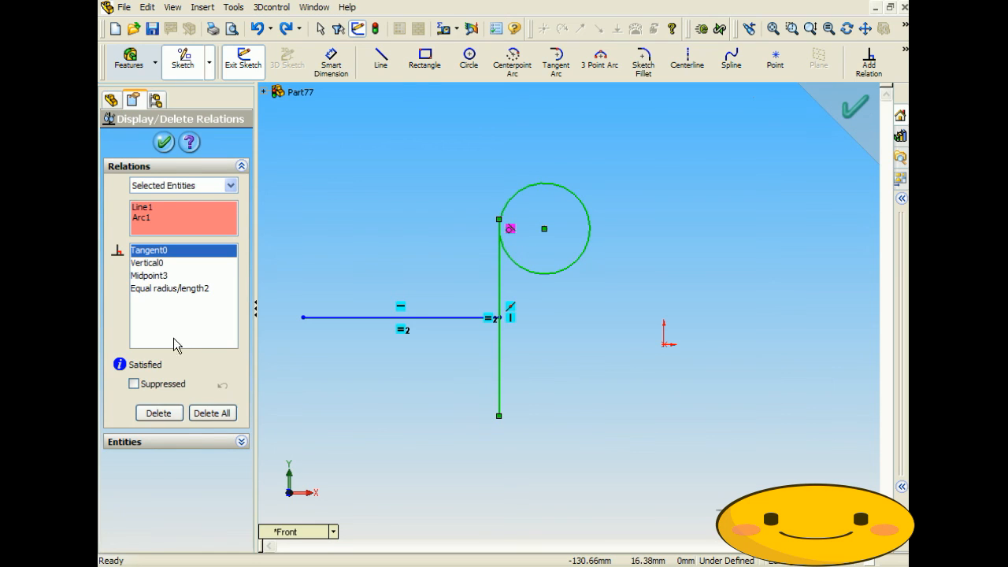
click(160, 411)
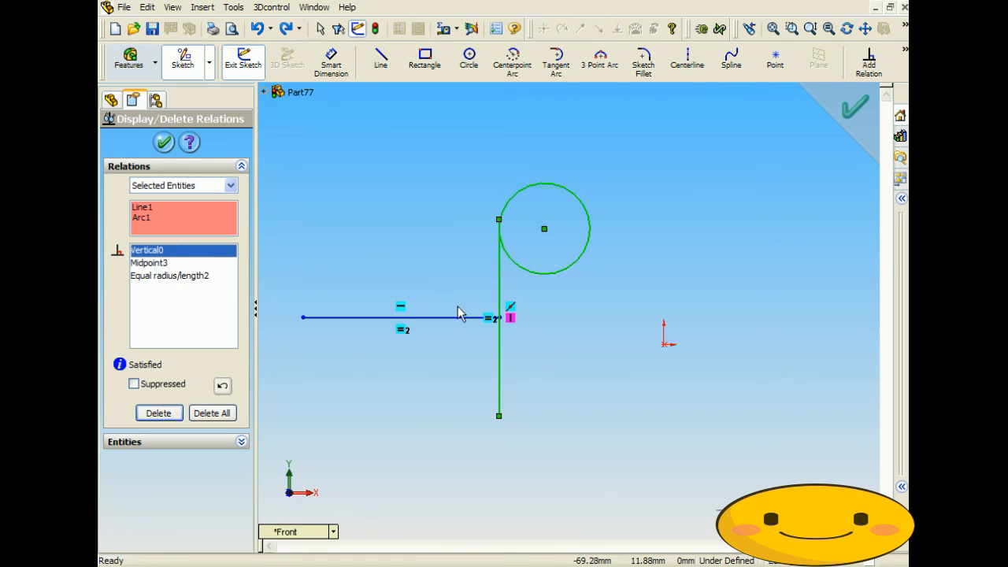
click(211, 413)
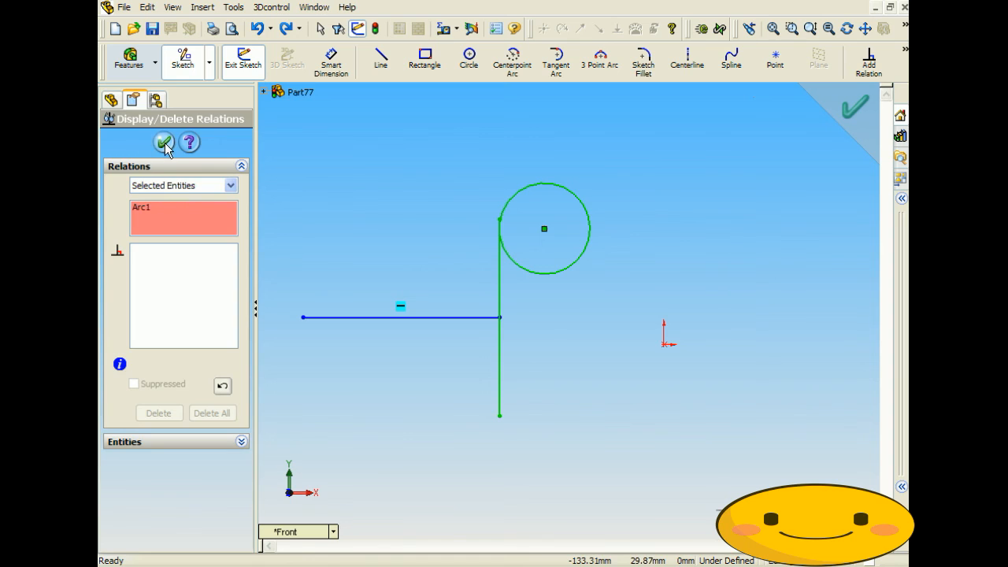
key(Return)
click(342, 213)
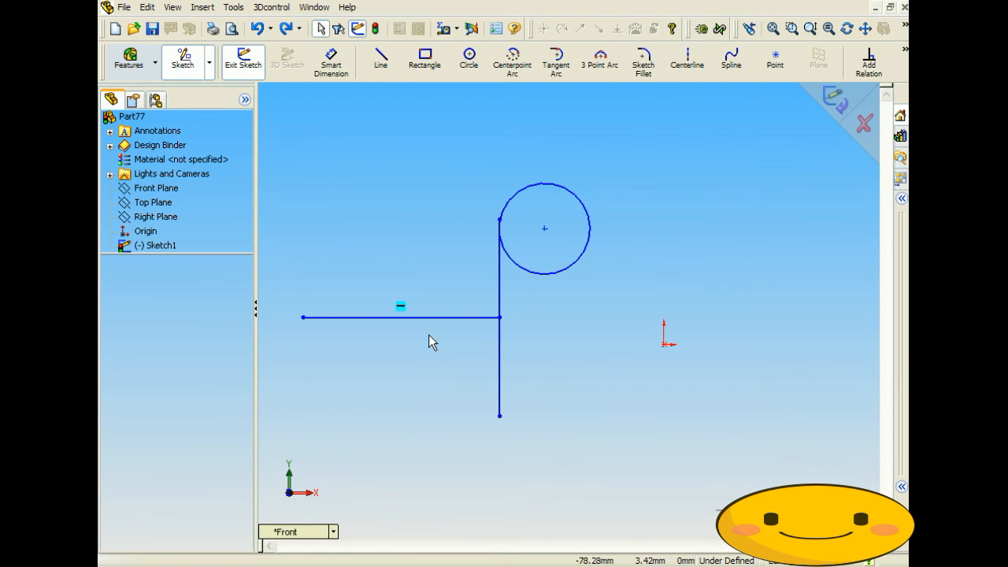
Delete the Horizontal relation from the horizontal line in Sketch1
click(400, 304)
key(Escape)
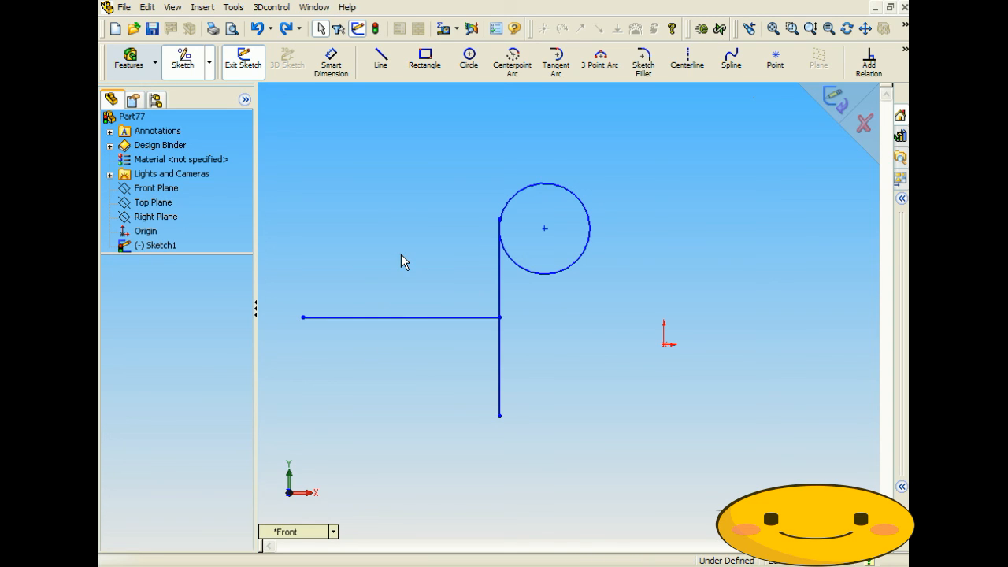
scroll(622, 291, up, 2)
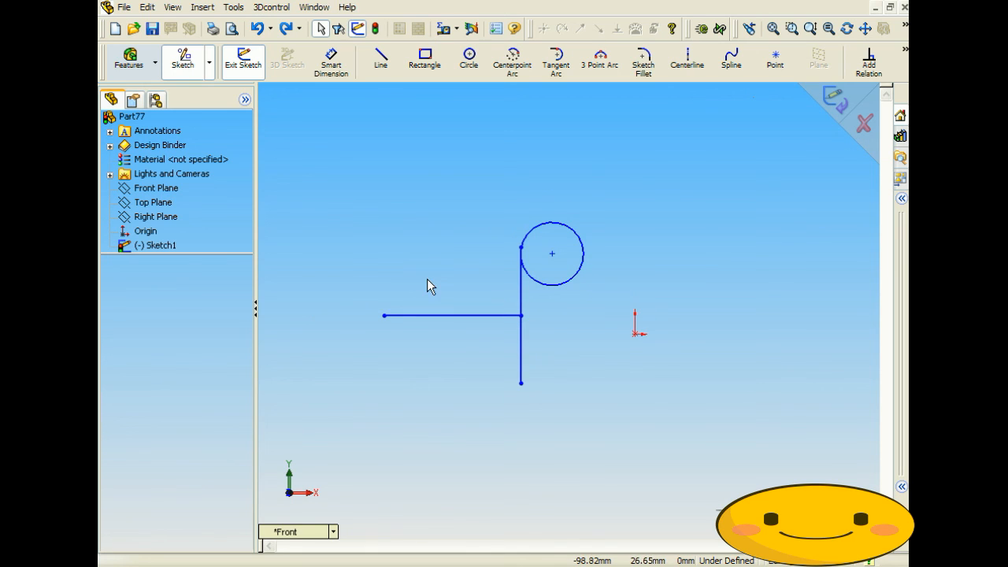
scroll(421, 280, down, 2)
scroll(531, 290, down, 1)
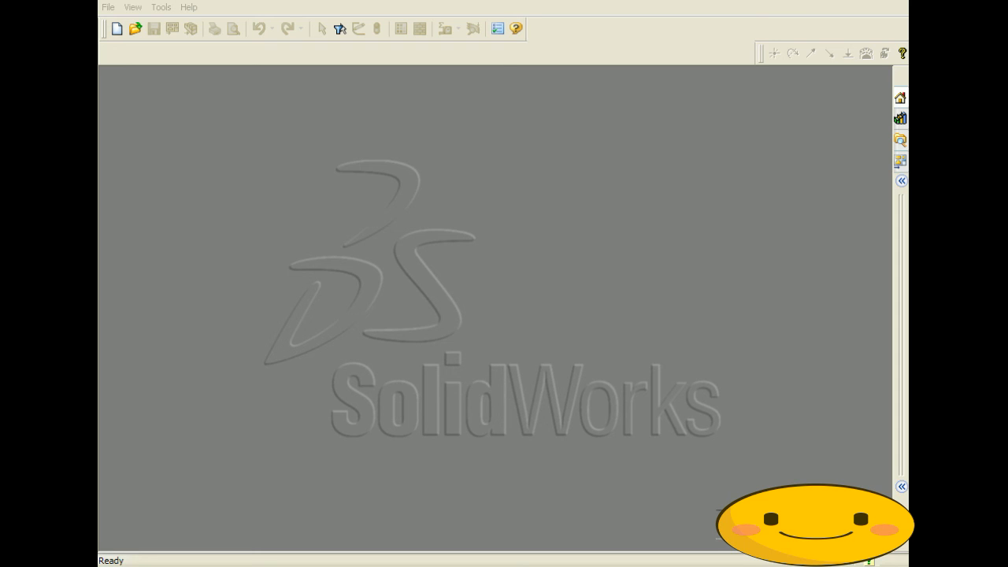
Create a new part document
click(108, 7)
click(126, 25)
click(544, 410)
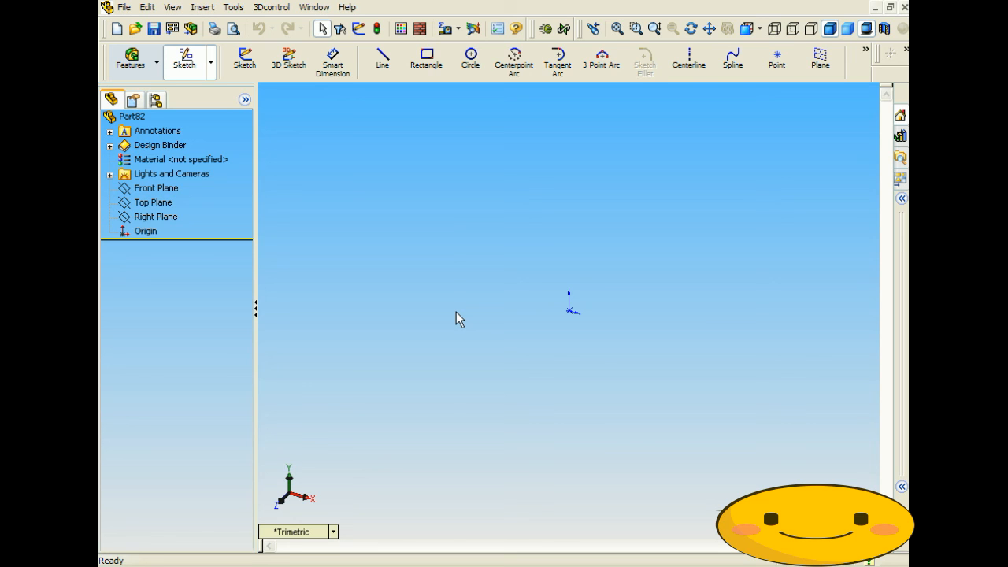
Sketch a rectangle about 32 mm wide on the Front Plane, with its lower-left corner on the origin
click(426, 59)
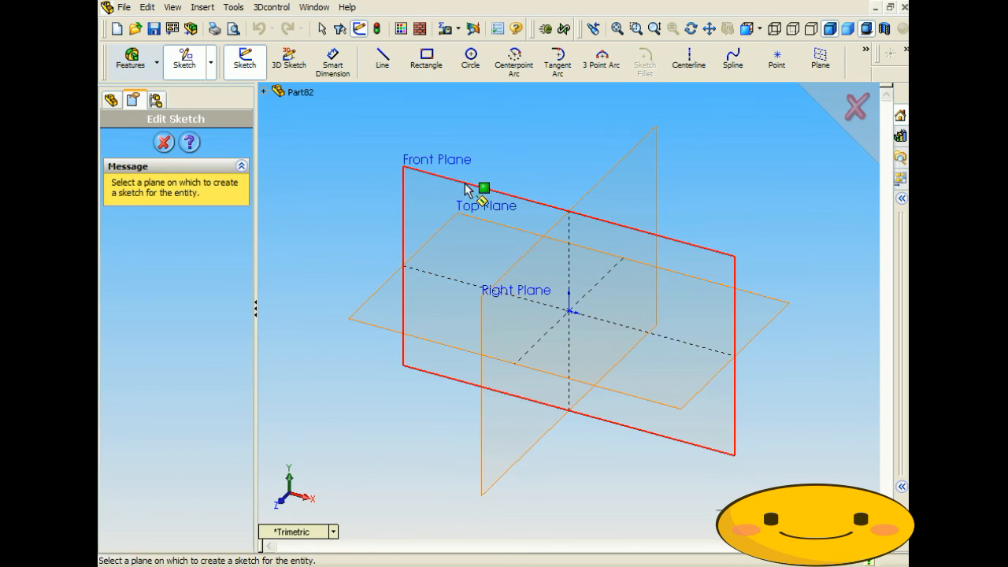
click(465, 189)
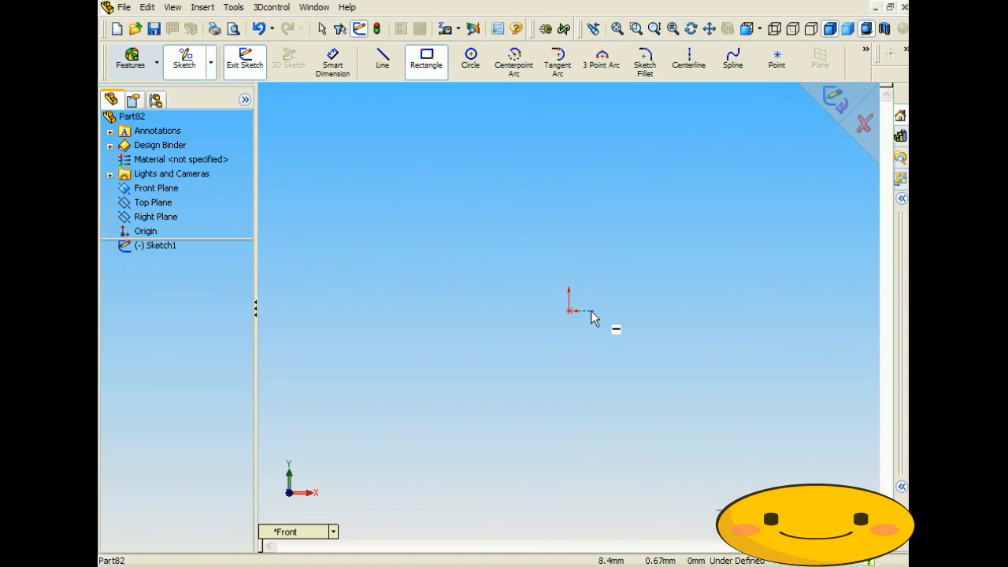
drag(568, 311, 664, 213)
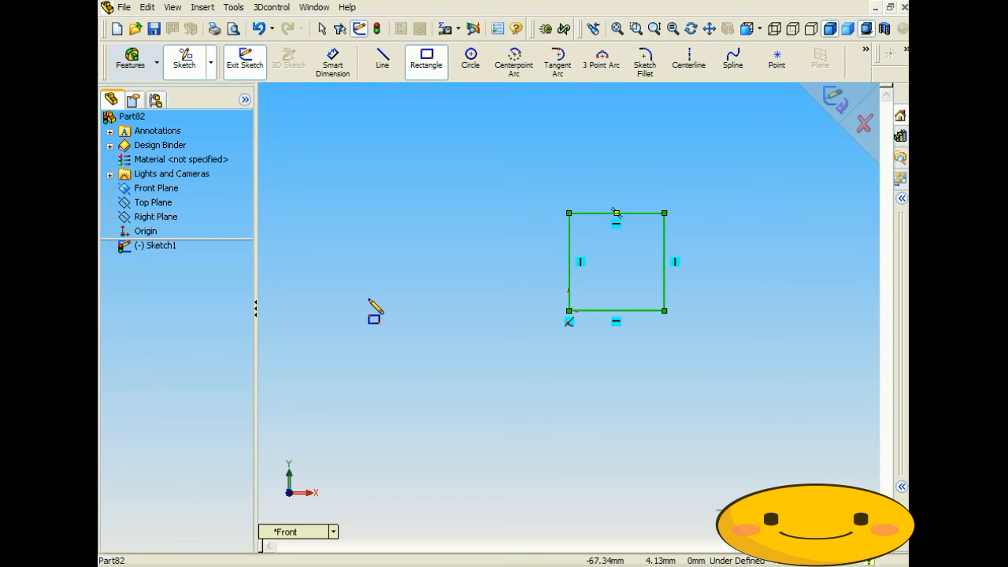
click(323, 30)
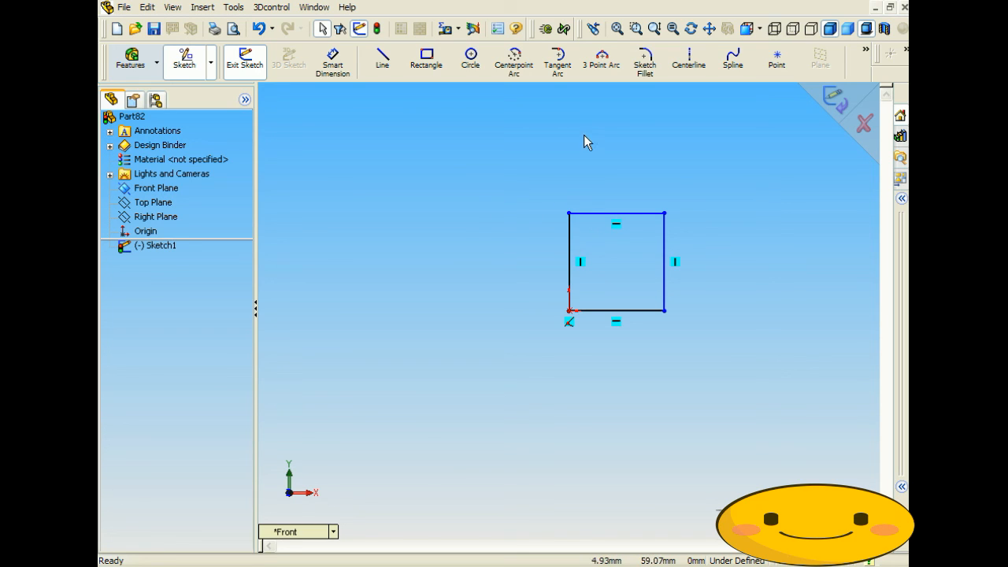
Resize the rectangle freehand by moving its top and right edges outward and pulling its upper-right corner back inward
click(605, 213)
drag(605, 209, 605, 100)
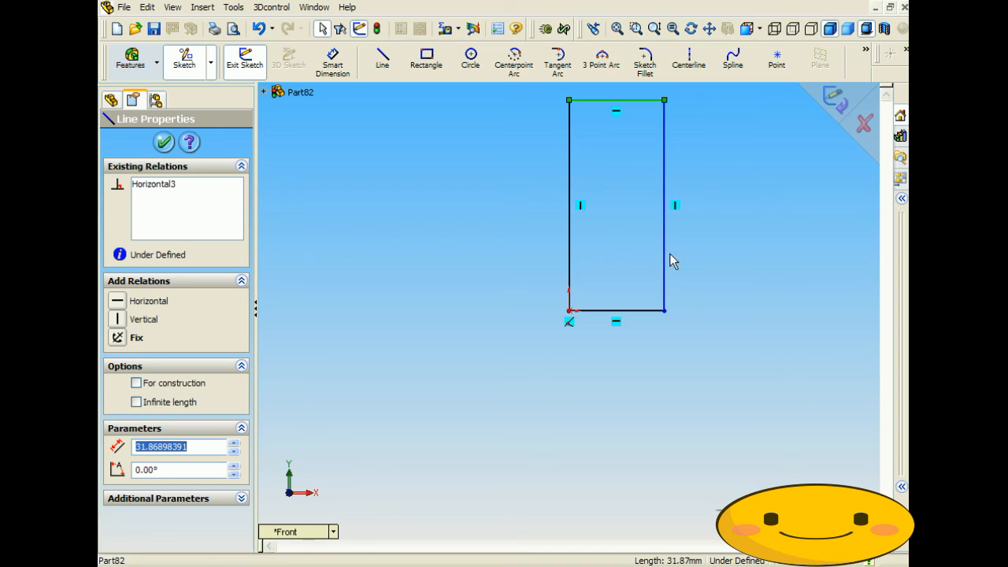
drag(664, 253, 780, 259)
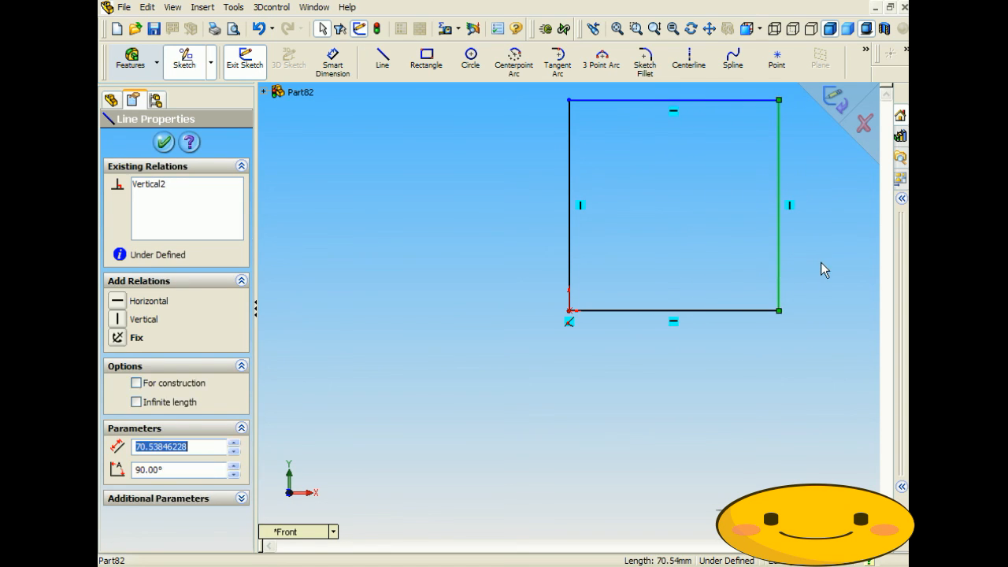
click(821, 263)
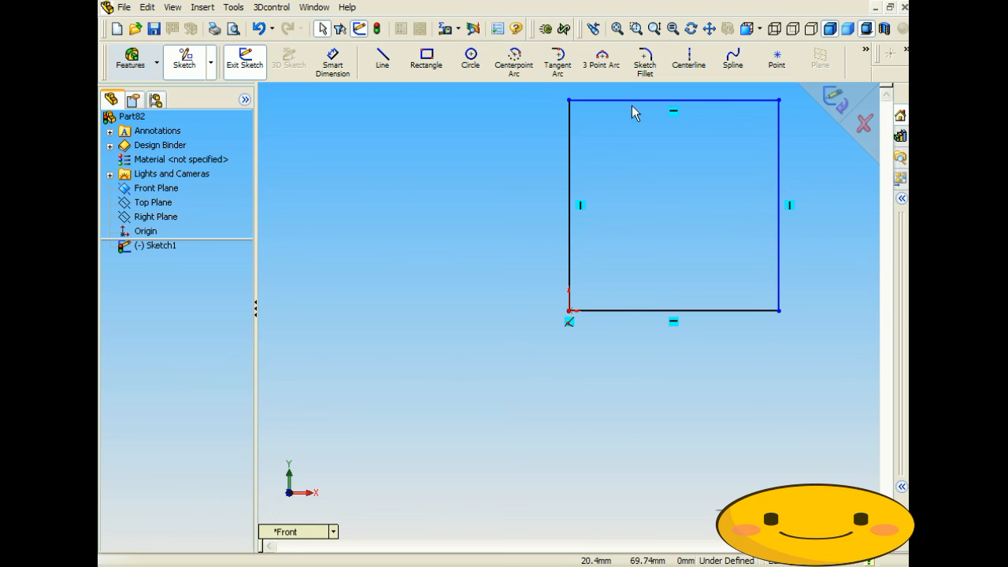
click(779, 100)
drag(779, 100, 721, 146)
click(779, 162)
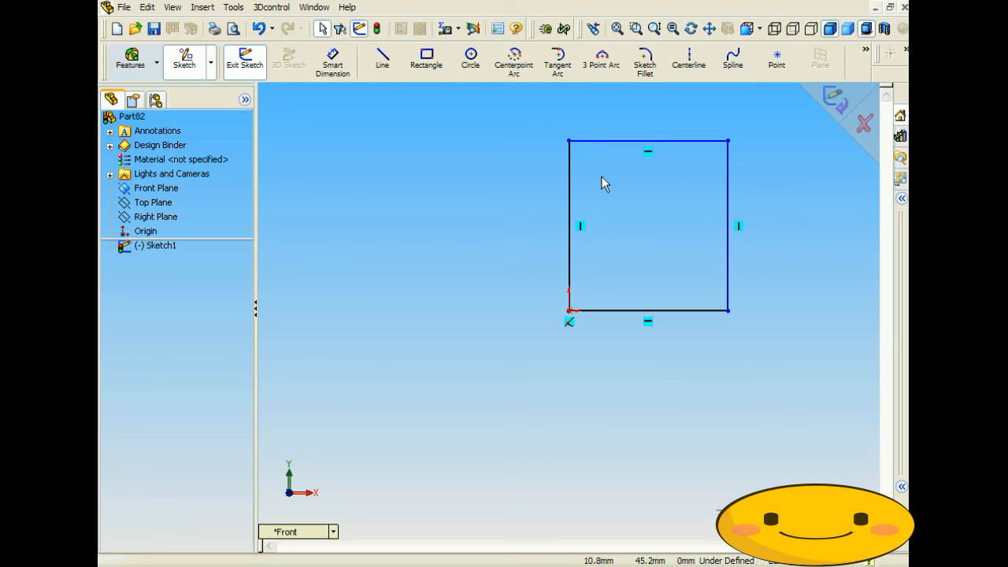
Sketch a horizontal line about 97 mm long below and to the left of the rectangle
click(381, 63)
click(308, 389)
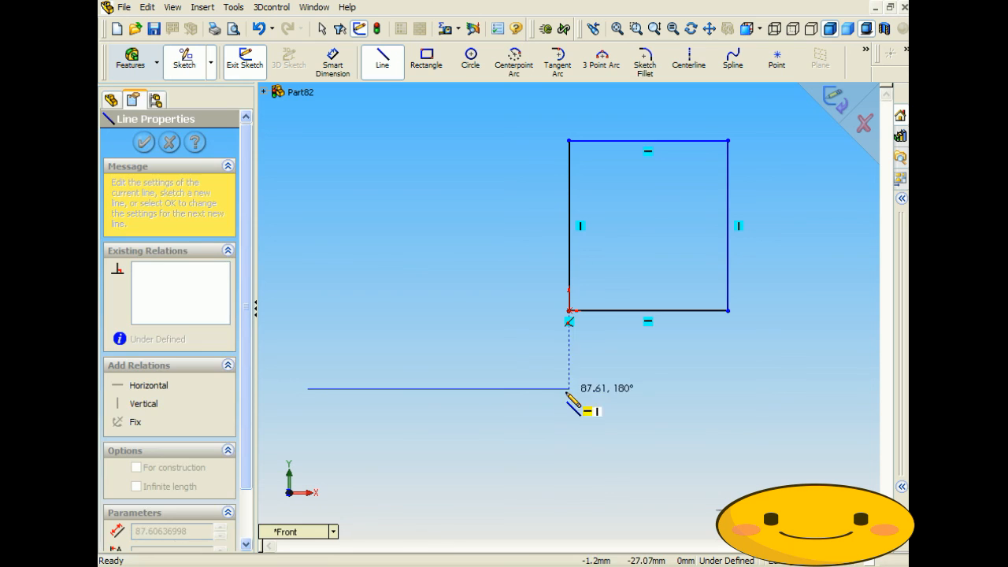
click(599, 389)
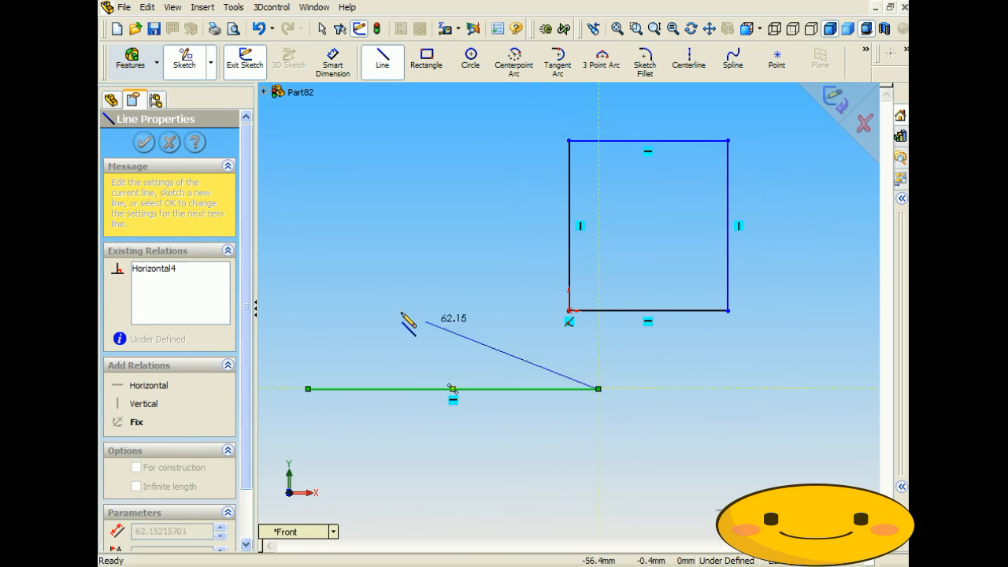
click(321, 29)
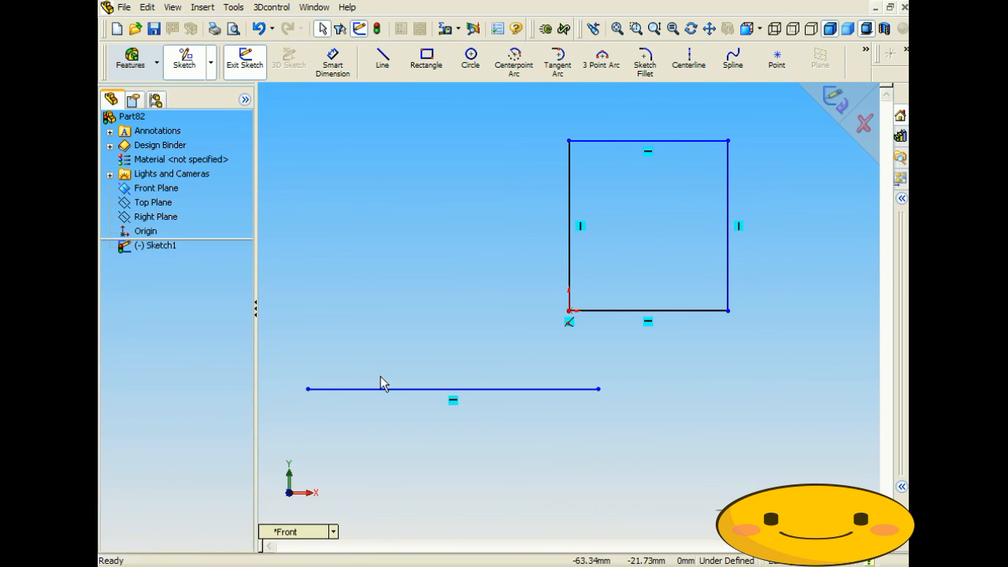
Reposition the horizontal line vertically and shorten it by moving its right endpoint to the left
mouse_move(382, 391)
mouse_down()
mouse_move(480, 205)
mouse_move(267, 239)
mouse_move(384, 374)
mouse_up()
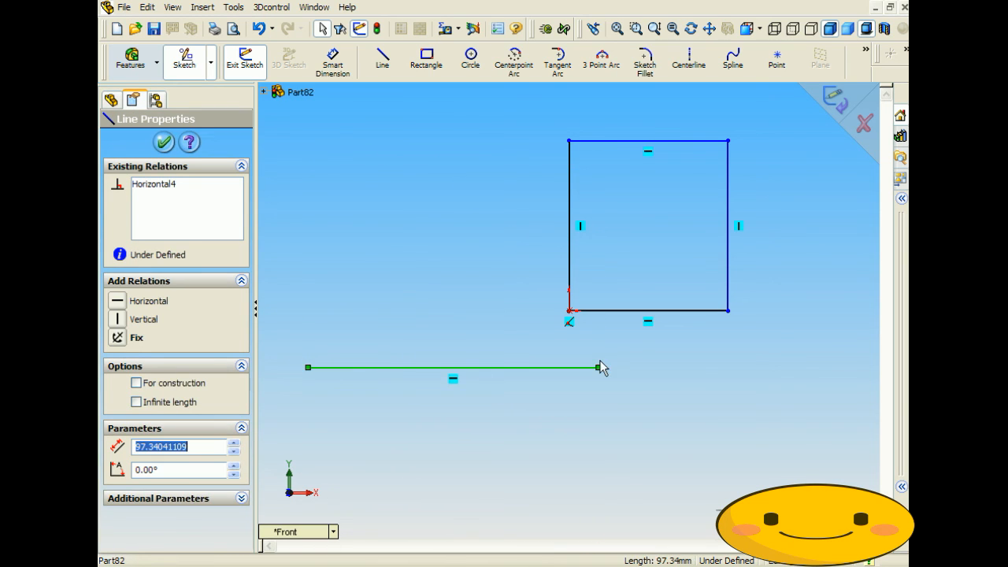
drag(598, 368, 461, 394)
click(528, 386)
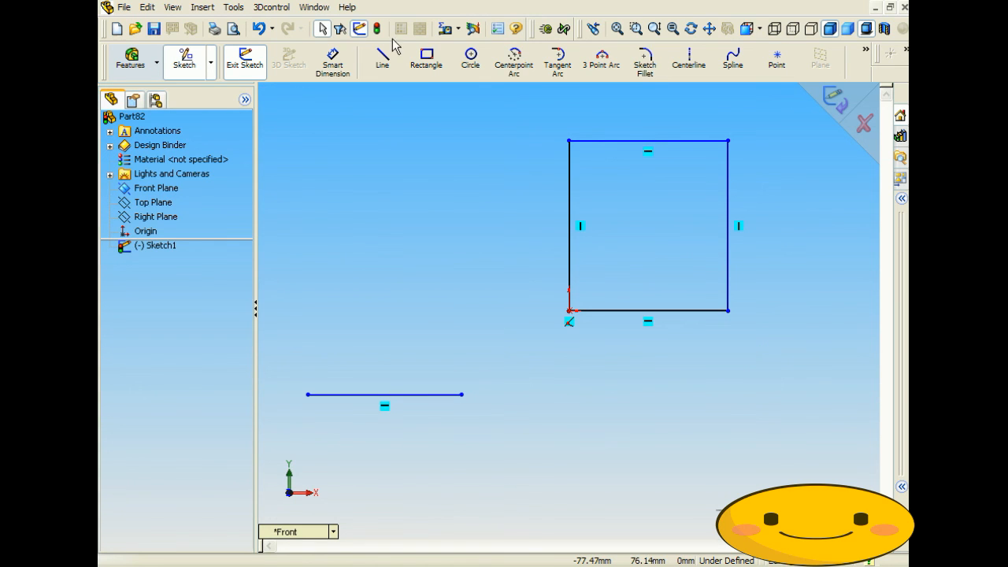
Create a diagonal line sloping down past the horizontal line, with its lower endpoint at about X 6 mm, Y -40 mm
mouse_move(320, 195)
mouse_down()
mouse_move(417, 294)
mouse_move(412, 265)
mouse_move(452, 158)
mouse_move(293, 167)
mouse_move(494, 377)
mouse_move(568, 225)
mouse_move(366, 516)
mouse_move(589, 438)
mouse_up()
click(322, 28)
scroll(585, 432, up, 3)
scroll(585, 426, down, 1)
scroll(554, 398, up, 2)
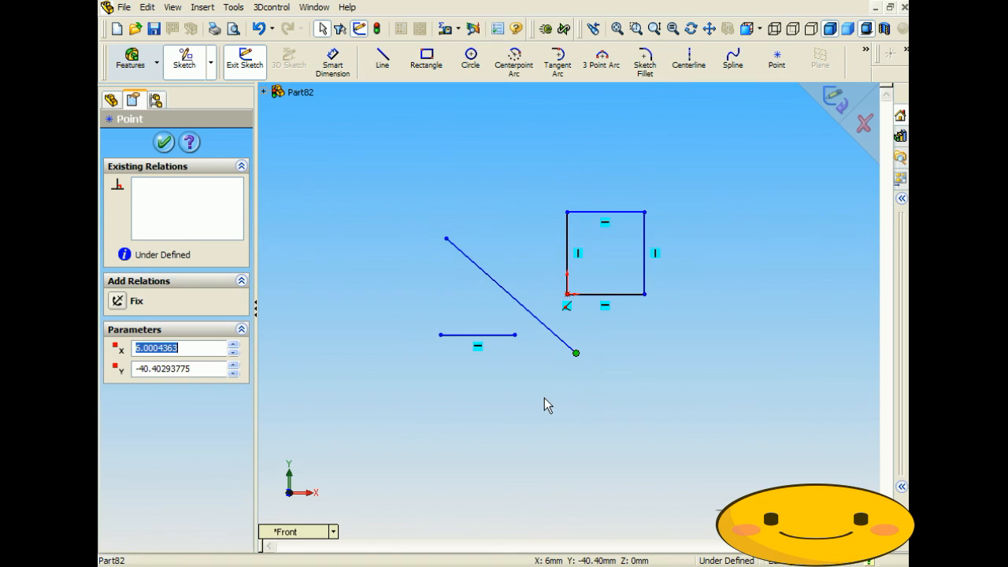
Sketch a circle with a radius of about 17 mm up and to the left of the other geometry, centred near X -148, Y 111 mm
click(477, 75)
drag(354, 134, 376, 149)
scroll(381, 152, up, 2)
scroll(376, 157, down, 3)
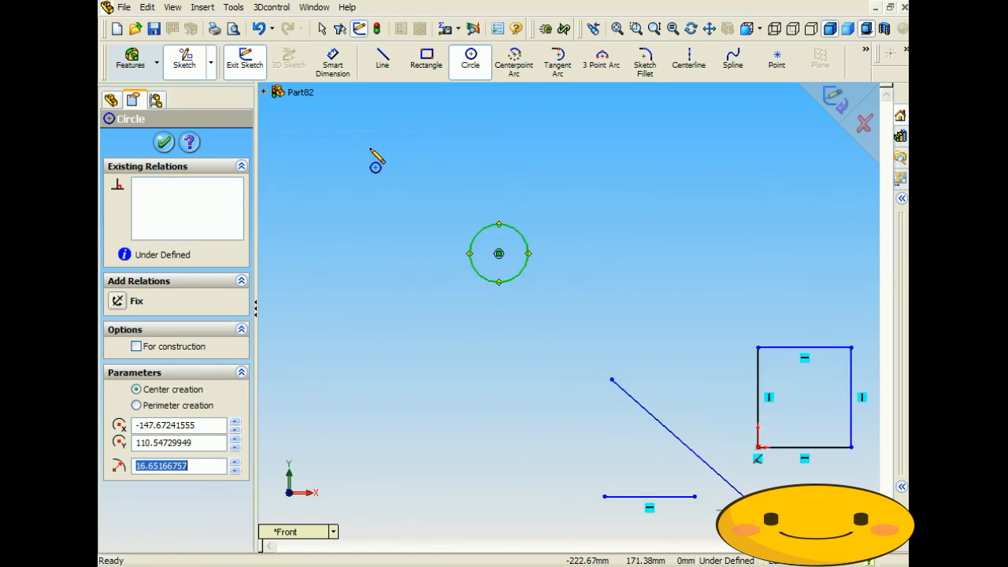
click(324, 30)
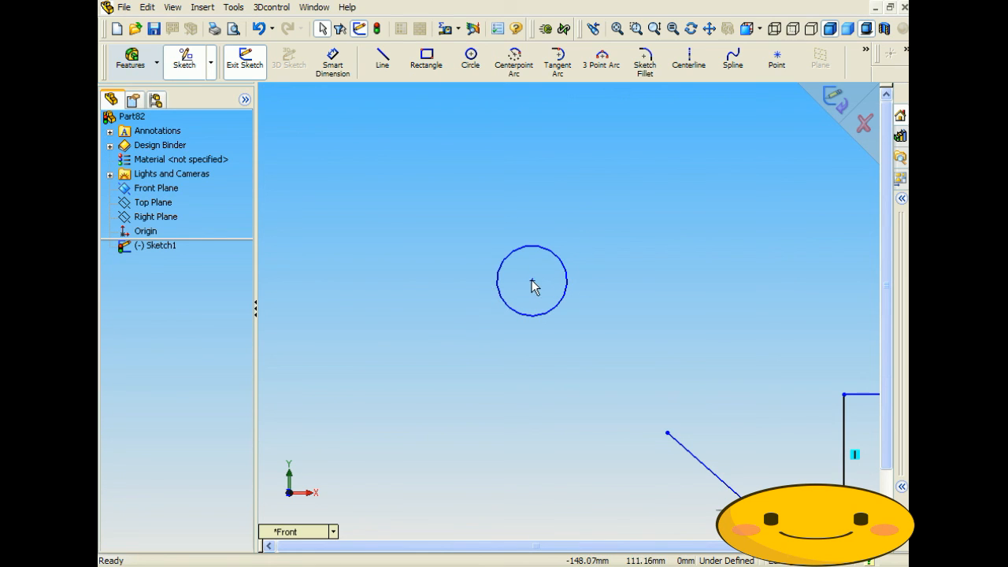
Move the circle's centre to about X -168, Y 98 mm and enlarge its radius to about 53 mm
drag(533, 283, 559, 222)
scroll(607, 271, up, 2)
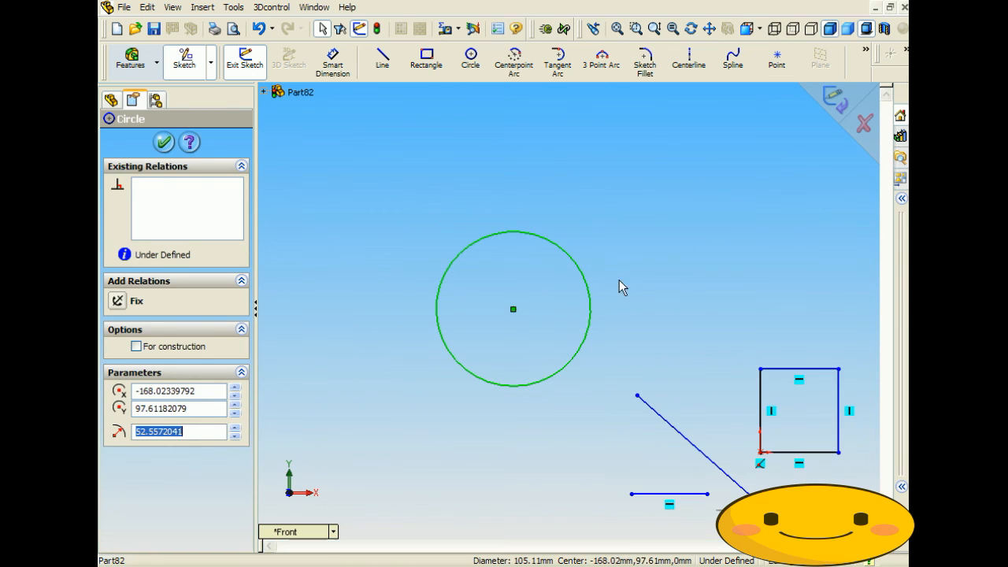
click(733, 357)
scroll(733, 358, up, 2)
scroll(753, 398, down, 4)
scroll(753, 398, up, 3)
scroll(401, 264, down, 1)
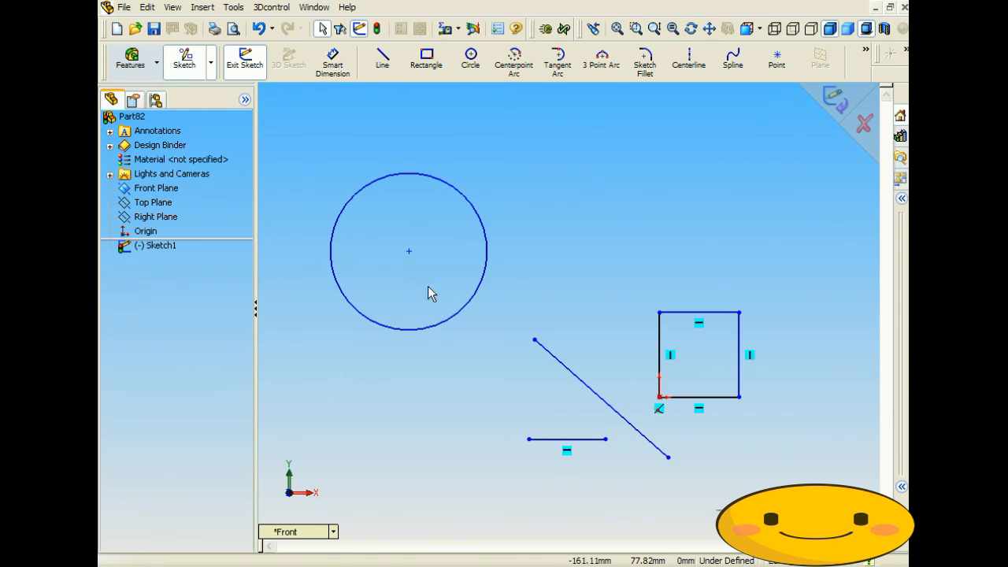
Sketch a closed C-shaped profile about 80 mm wide from horizontal and vertical lines, to the right of the circle
scroll(460, 303, down, 1)
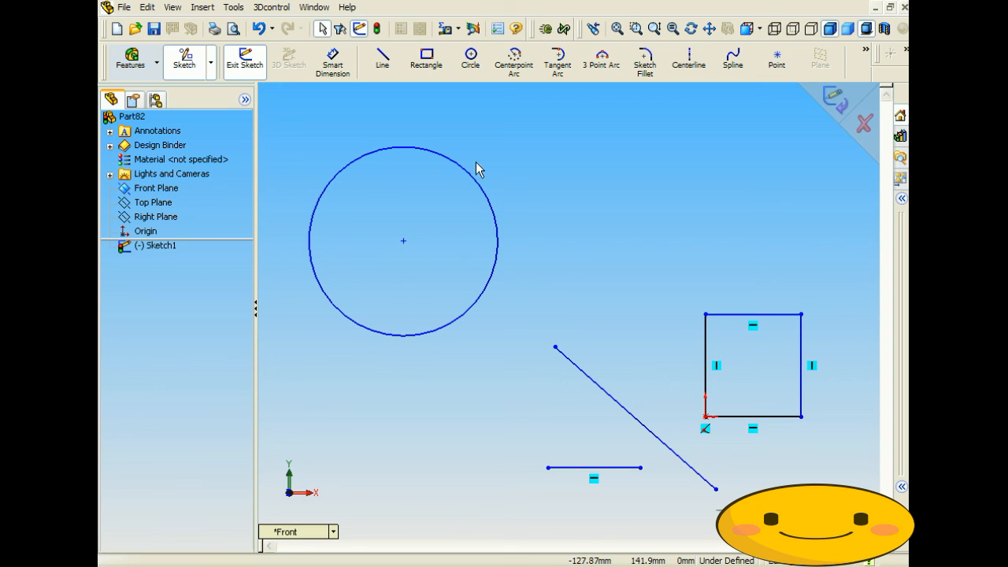
click(381, 63)
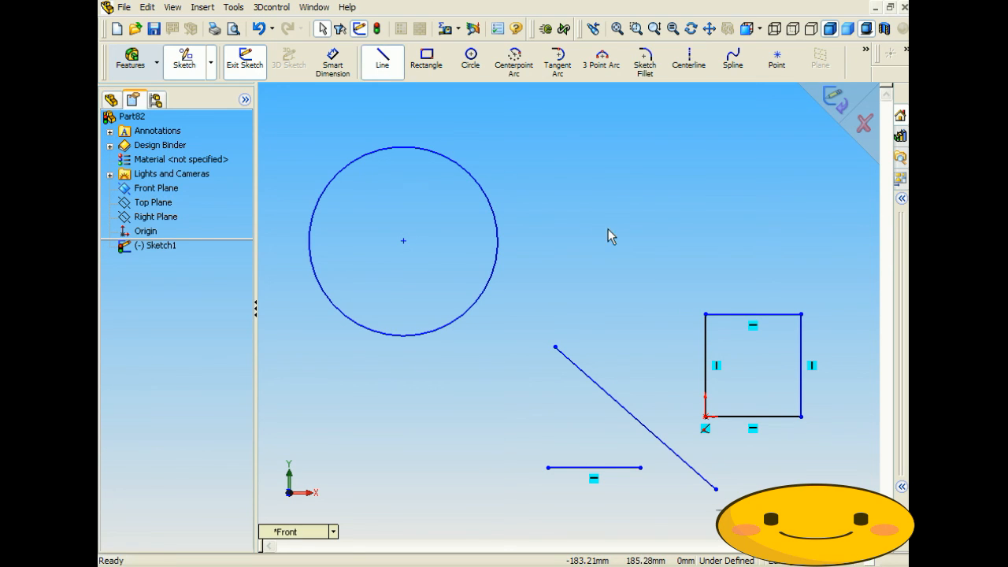
click(555, 130)
click(555, 284)
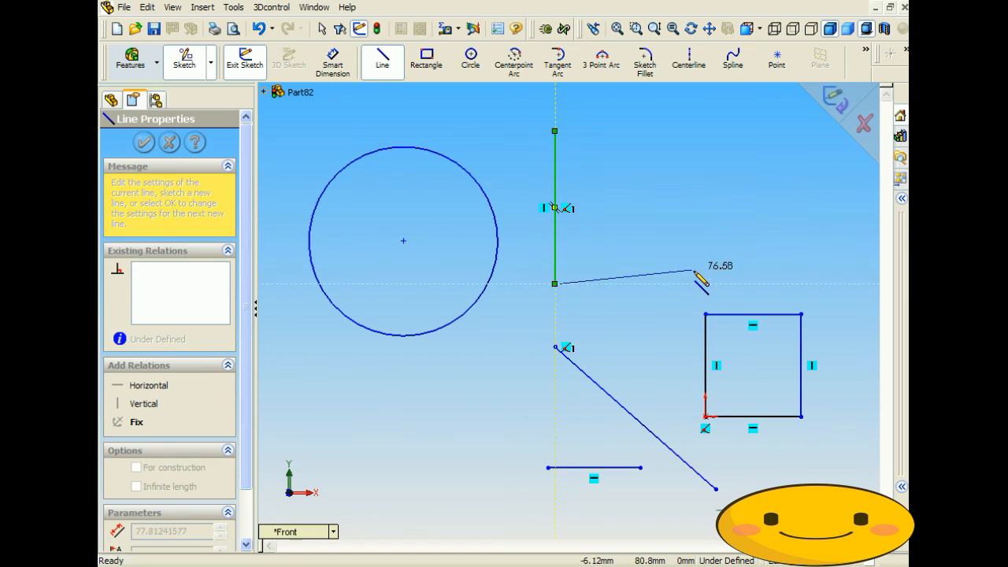
click(699, 284)
click(699, 242)
click(627, 240)
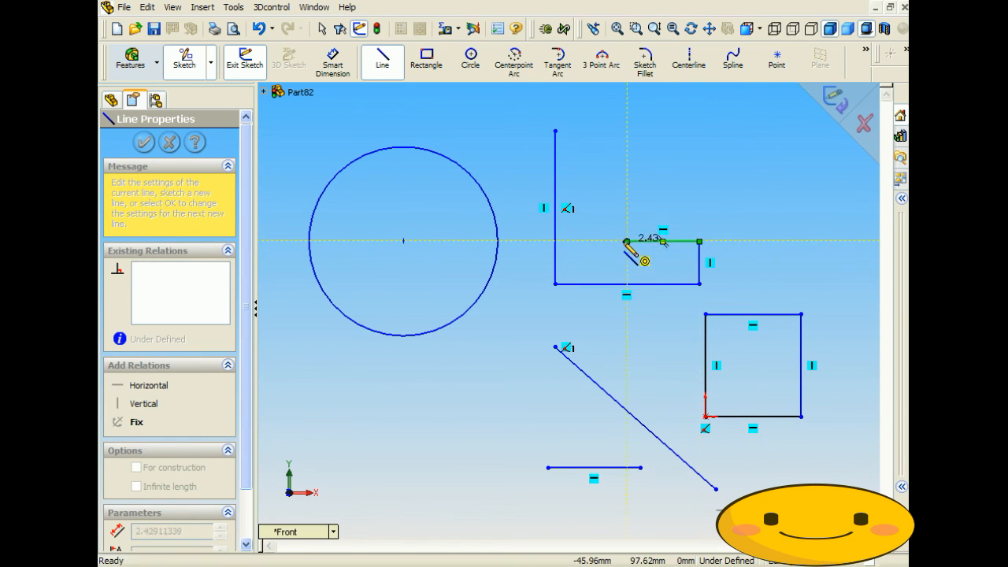
click(627, 268)
double_click(594, 268)
click(594, 181)
click(700, 180)
click(699, 131)
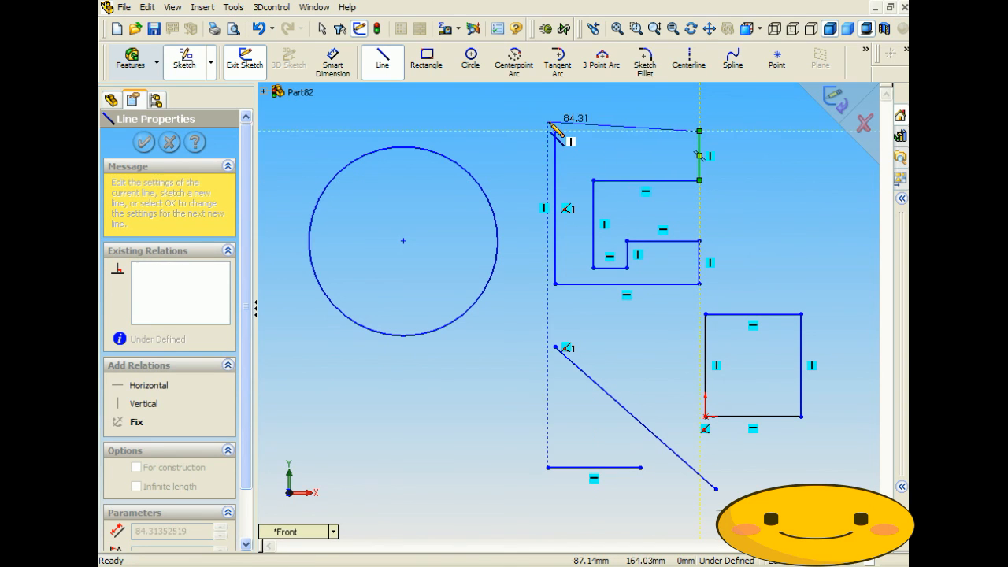
click(556, 131)
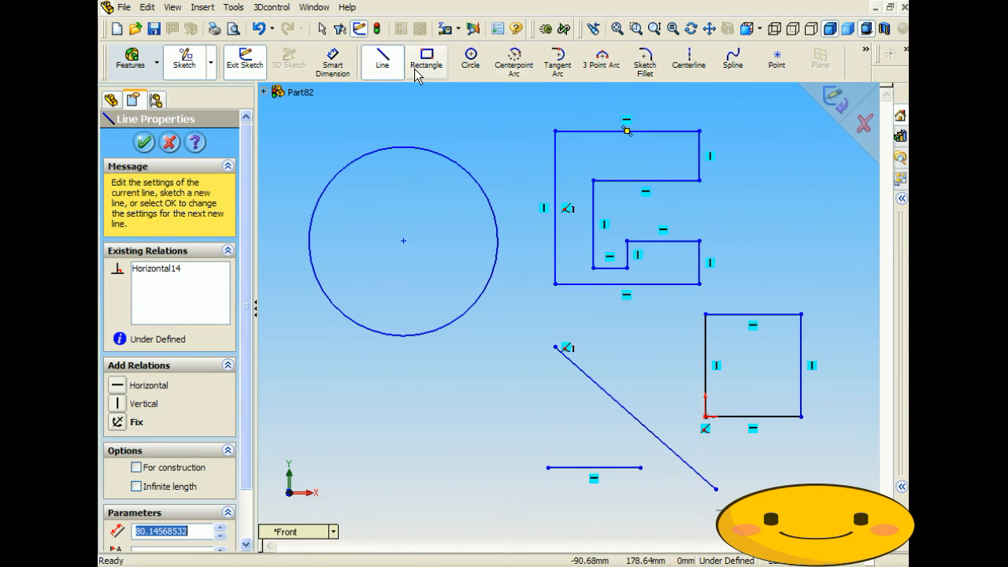
click(322, 29)
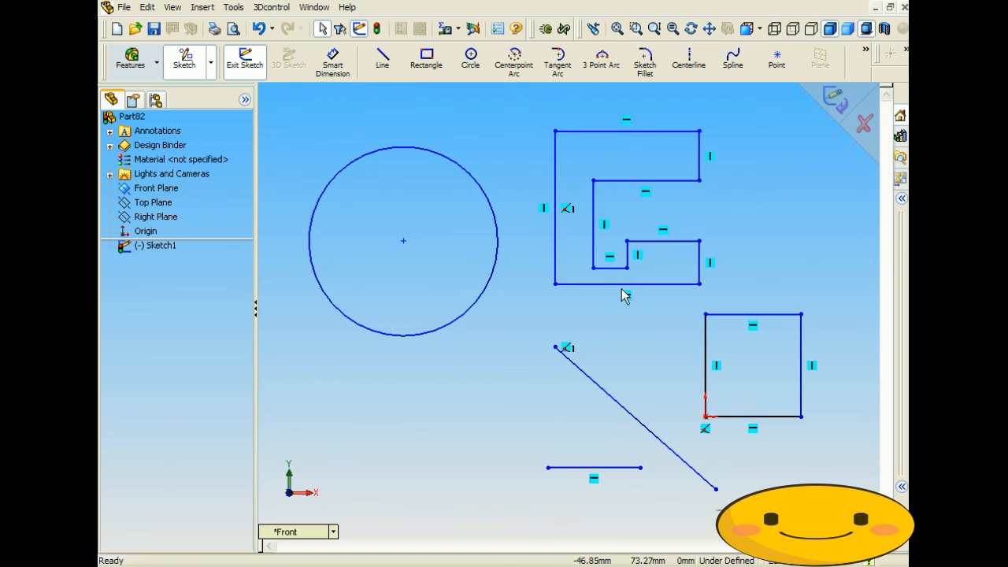
Move the C-shaped profile's lower edge up past the notch floor and return it below the notch
drag(618, 283, 619, 254)
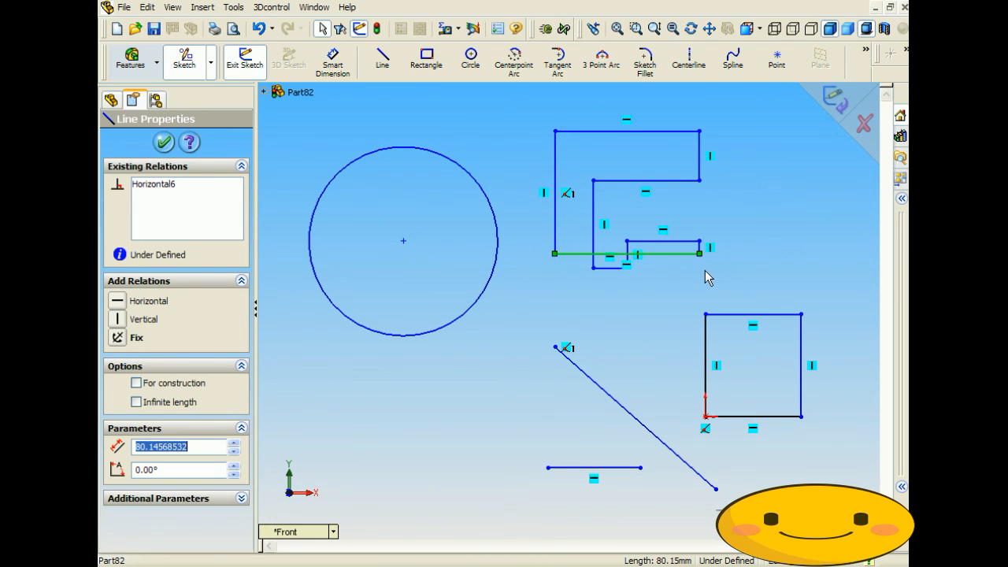
click(657, 276)
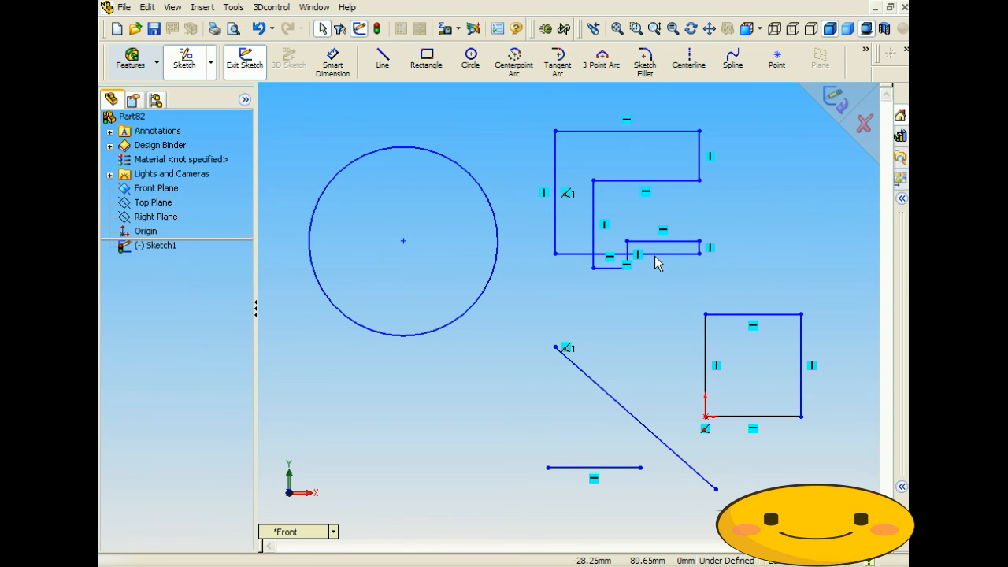
drag(654, 255, 653, 284)
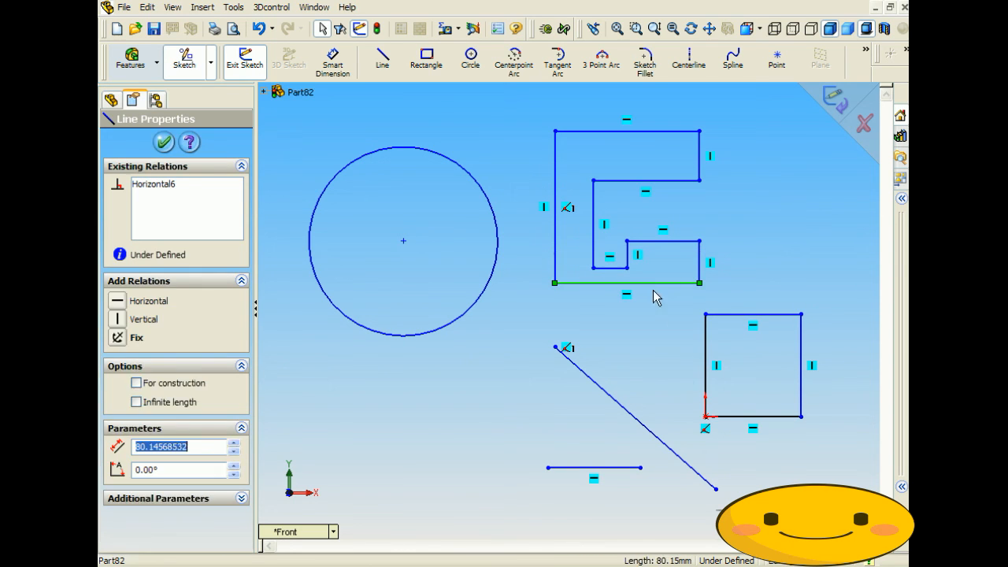
click(651, 315)
Raise the notch's step edge and floor in the C-shaped profile, and move the lower outer edge up just beneath them
drag(653, 243, 659, 209)
drag(610, 268, 611, 233)
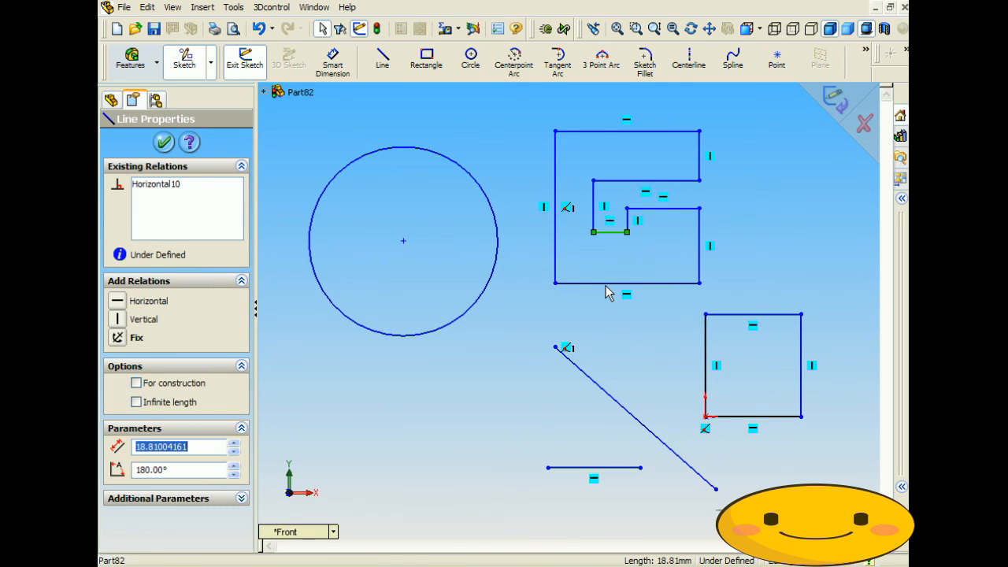
drag(612, 282, 612, 254)
click(618, 276)
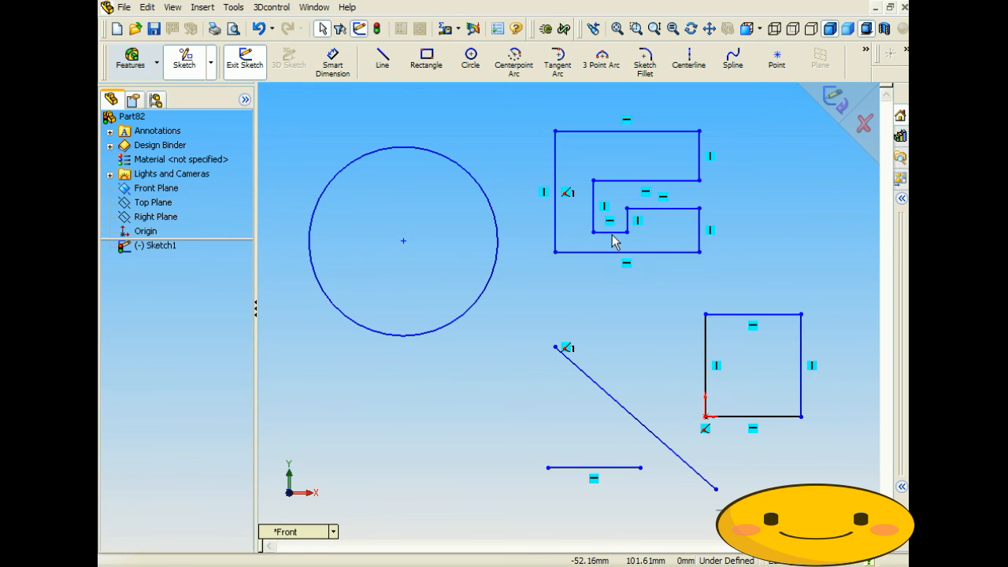
Lower the notch floor past the profile's lower outer edge so the outline crosses itself, and reposition the adjacent step edge
drag(616, 232, 614, 262)
drag(650, 210, 660, 231)
click(679, 289)
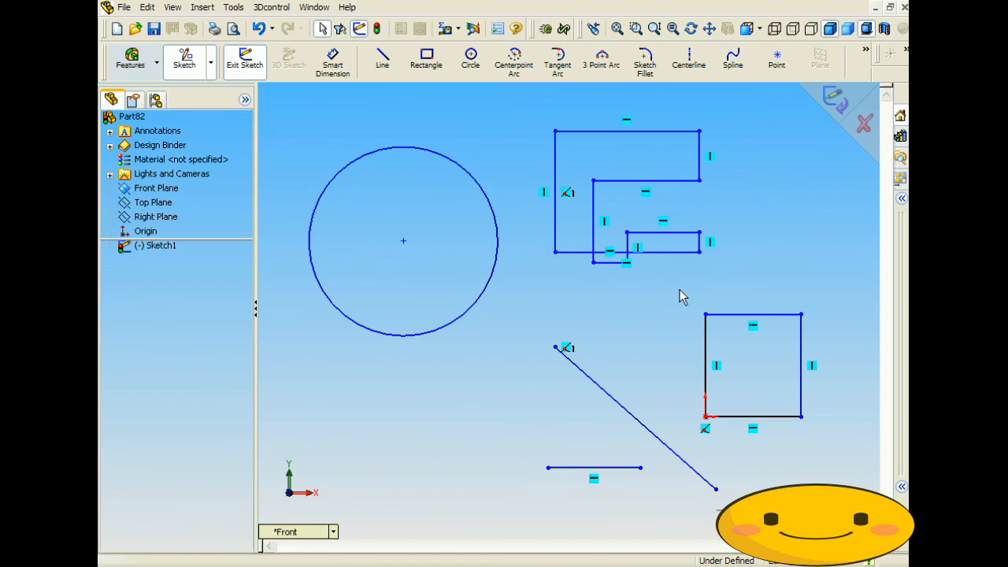
mouse_move(609, 261)
mouse_down()
mouse_move(610, 235)
mouse_move(647, 231)
mouse_move(646, 207)
mouse_move(612, 276)
mouse_up()
click(622, 245)
click(370, 139)
Dimension the vertical distance between the notch floor and the profile's lower outer edge as 15 mm
click(333, 61)
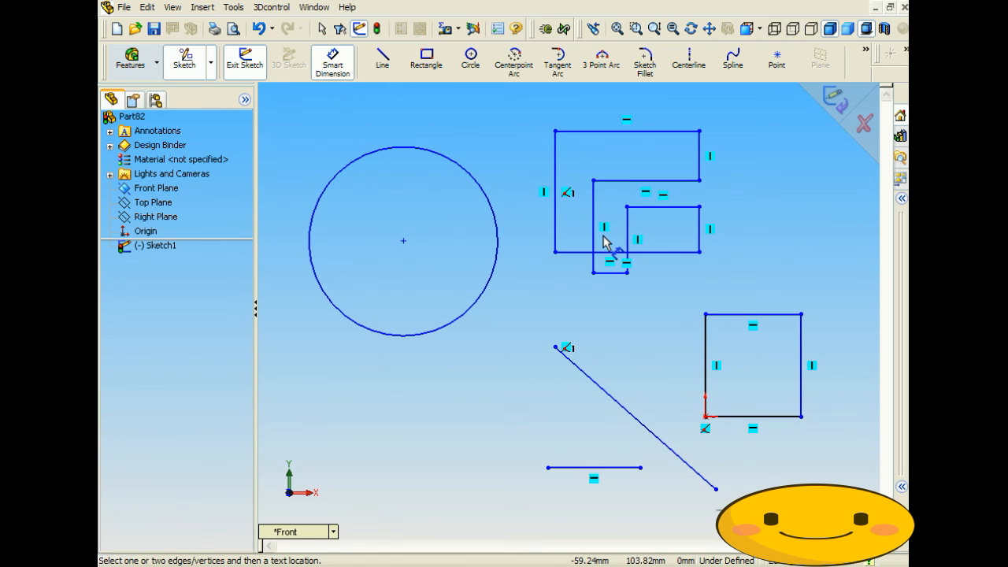
click(613, 273)
click(567, 253)
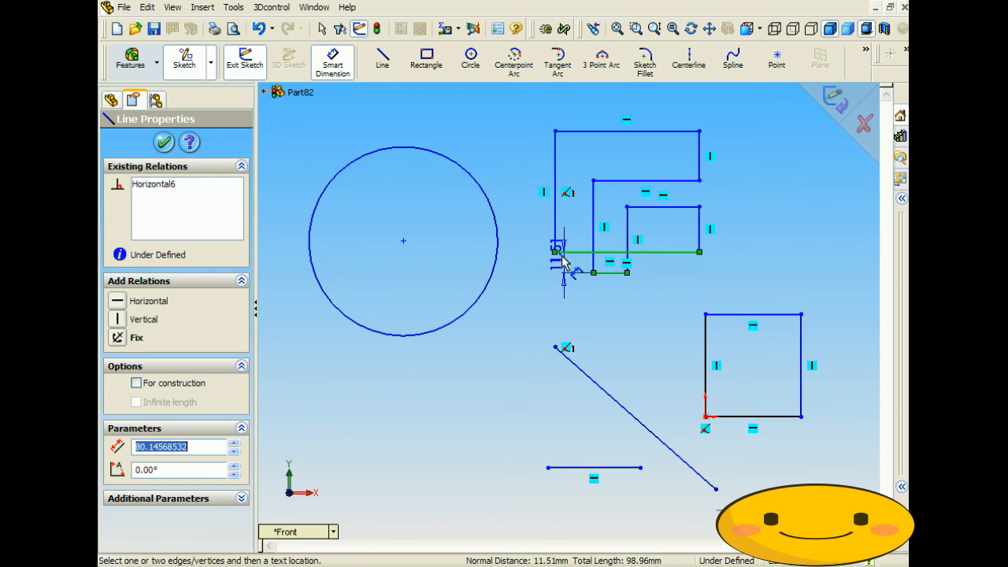
click(526, 256)
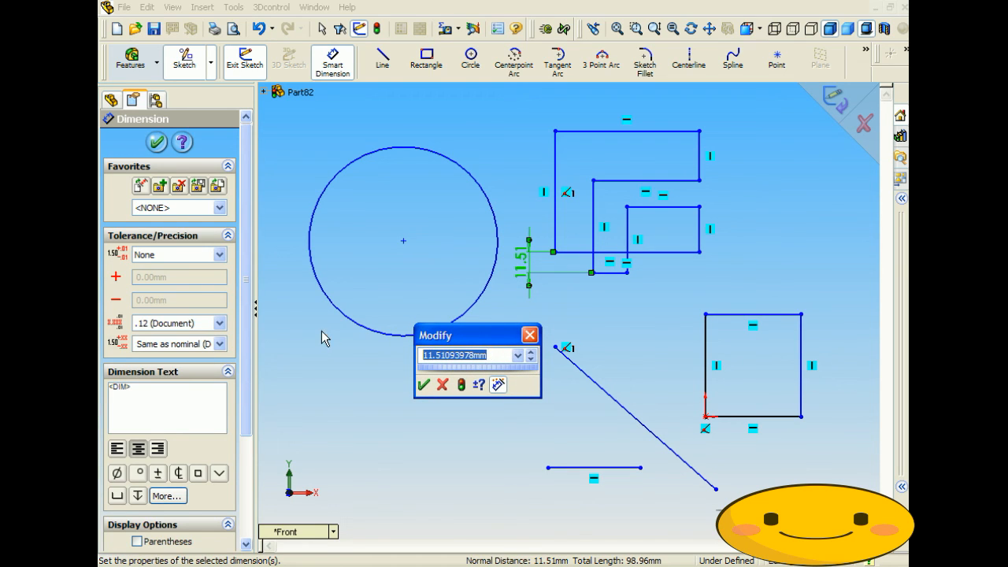
text(15)
key(Return)
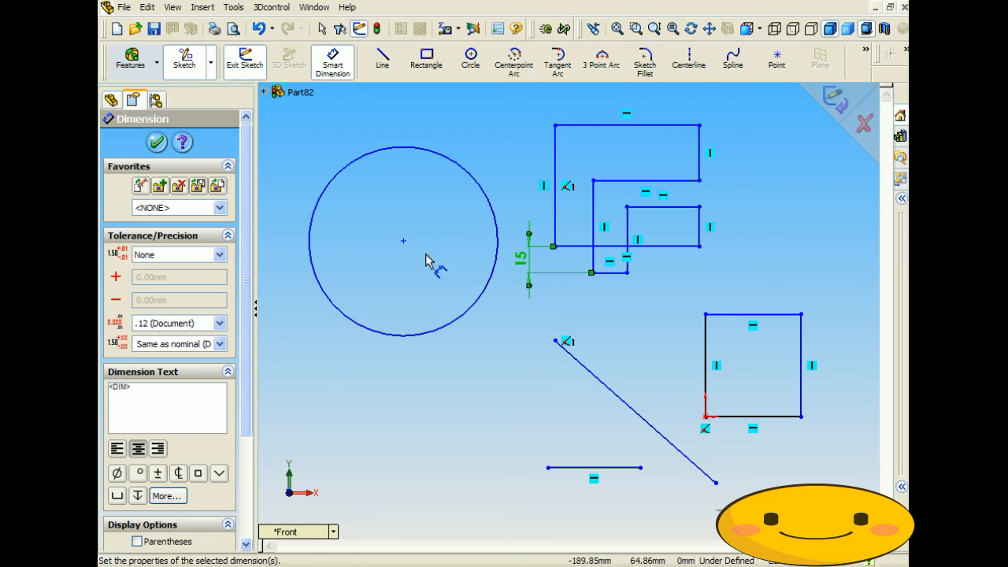
Try to change the notch offset dimension to -15, cancel the edit and delete the dimension
double_click(520, 260)
text(-15)
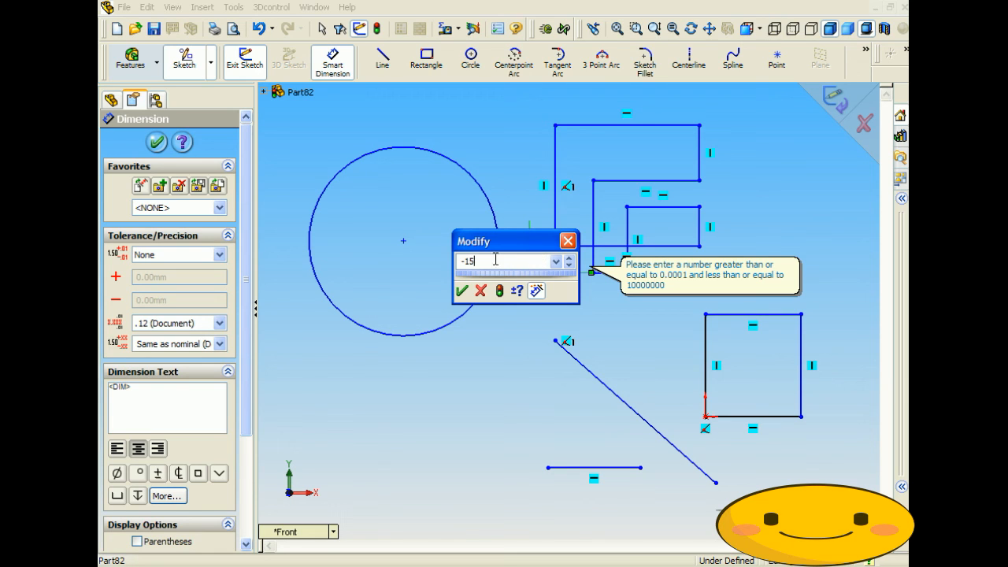
click(481, 291)
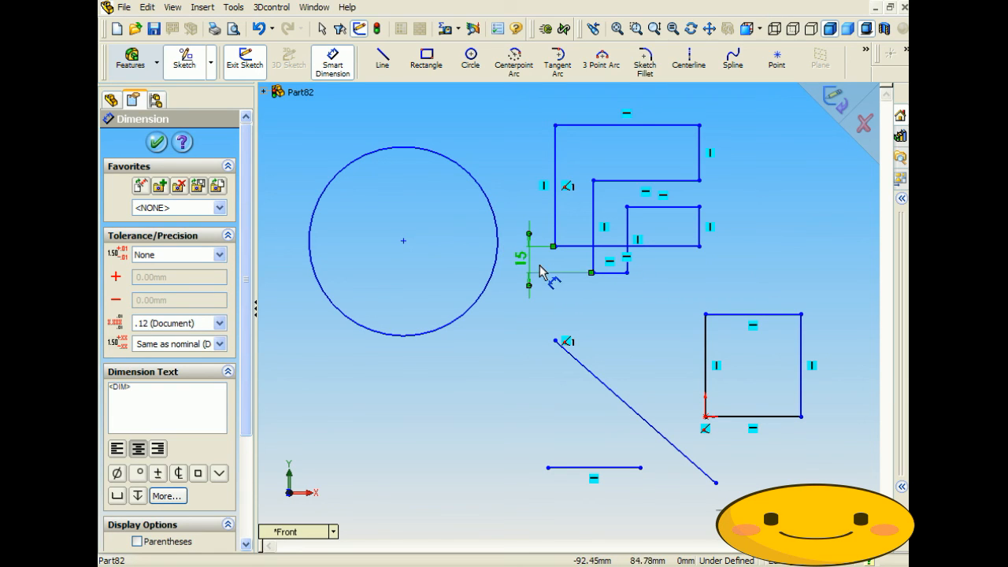
key(Delete)
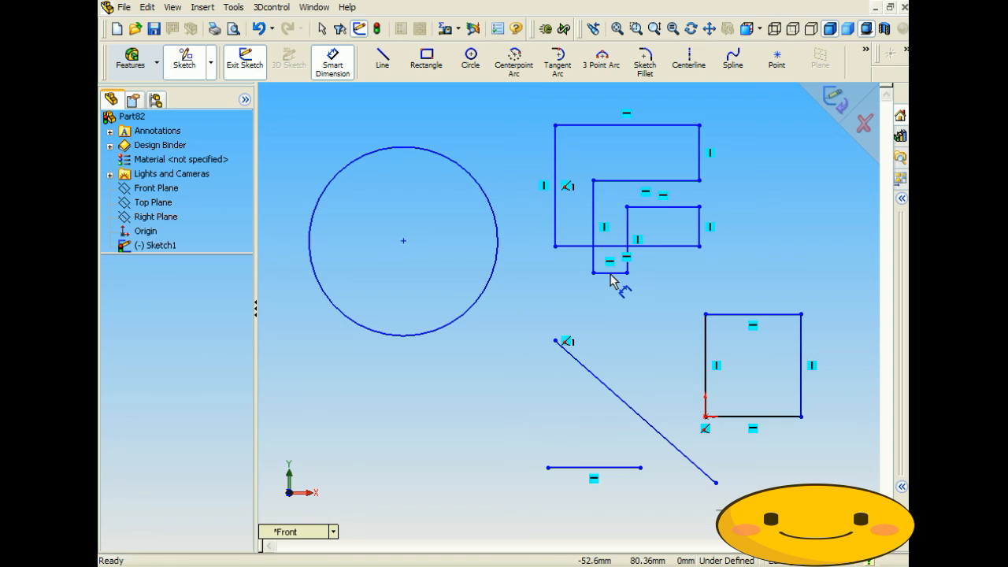
Reposition the notch floor and the profile's lower outer edge freehand so the notch sits inside the outline without crossing it
click(322, 30)
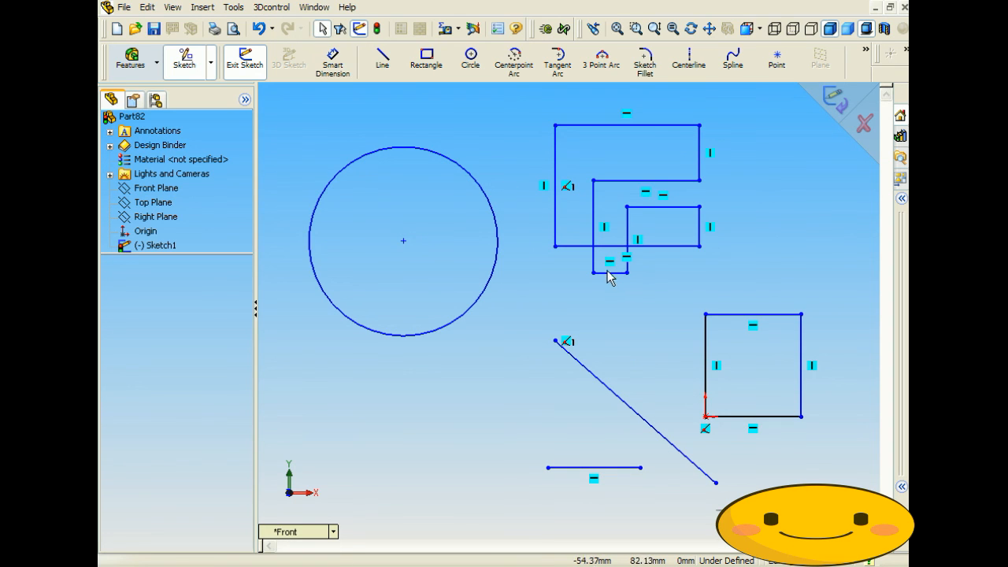
drag(609, 273, 602, 301)
key(Escape)
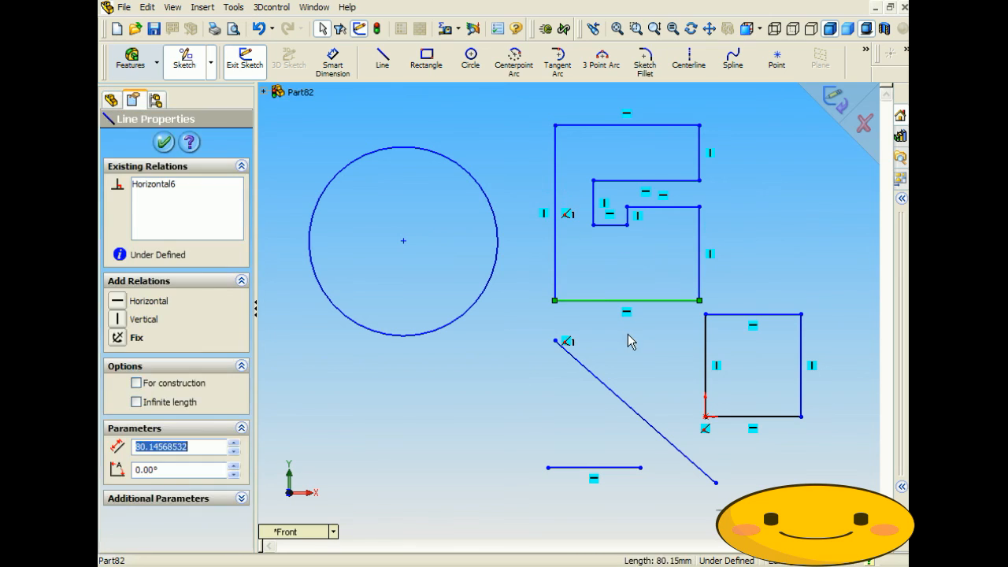
key(Escape)
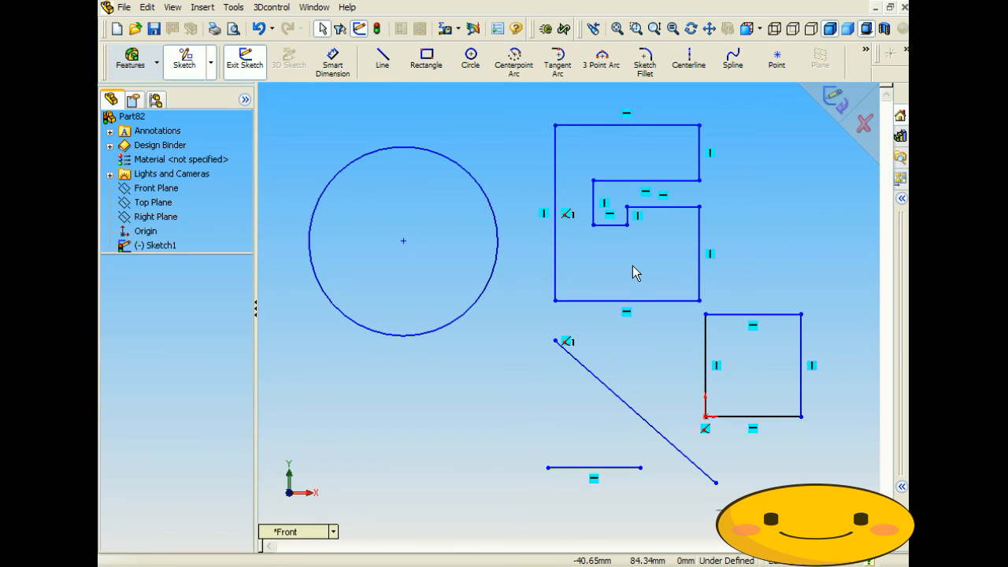
drag(617, 226, 609, 247)
key(Escape)
key(Escape)
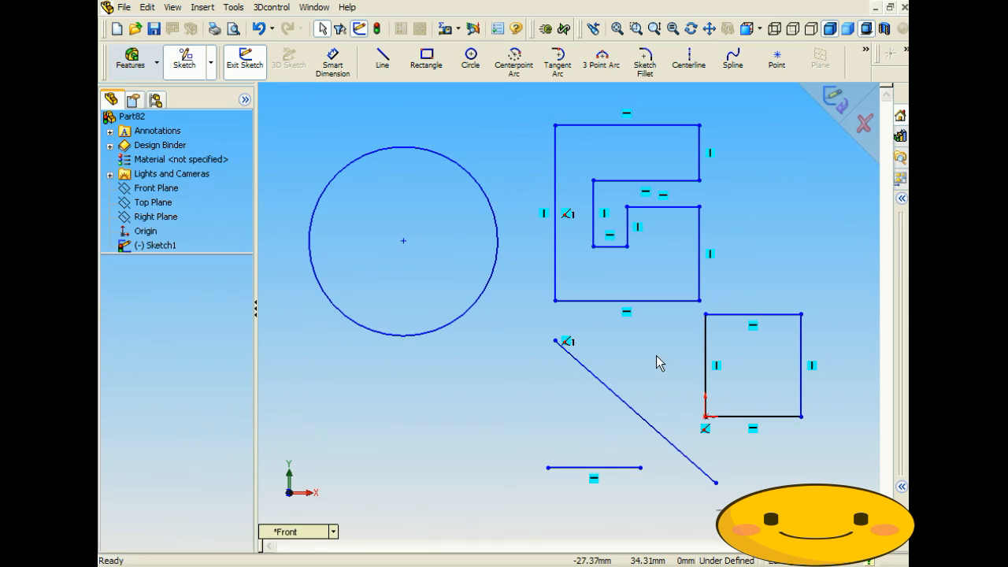